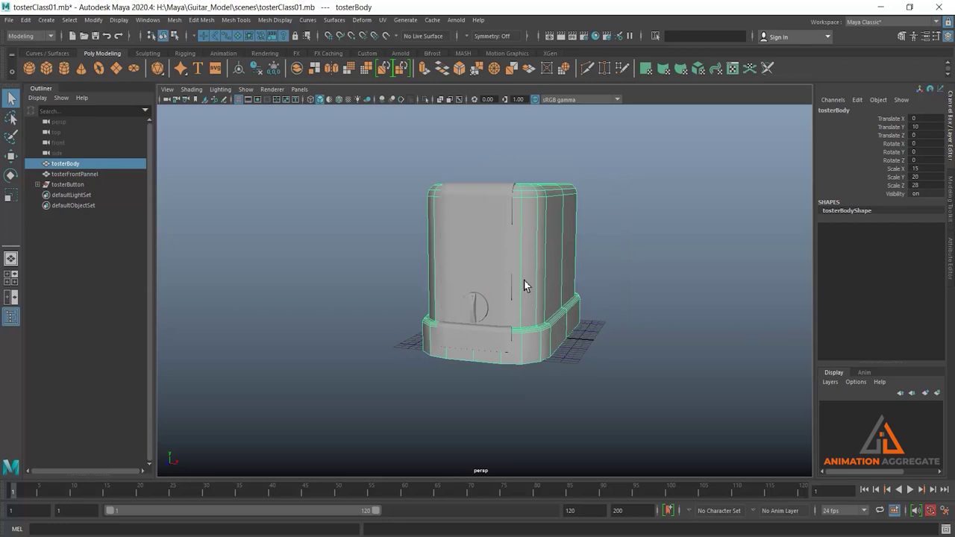
- Select the toaster's front panel, knob and body while orbiting around the model
{"action": "left_click", "coordinate": [509, 263]}
{"action": "left_click_drag", "start_coordinate": [567, 287], "coordinate": [531, 278], "text": "alt"}
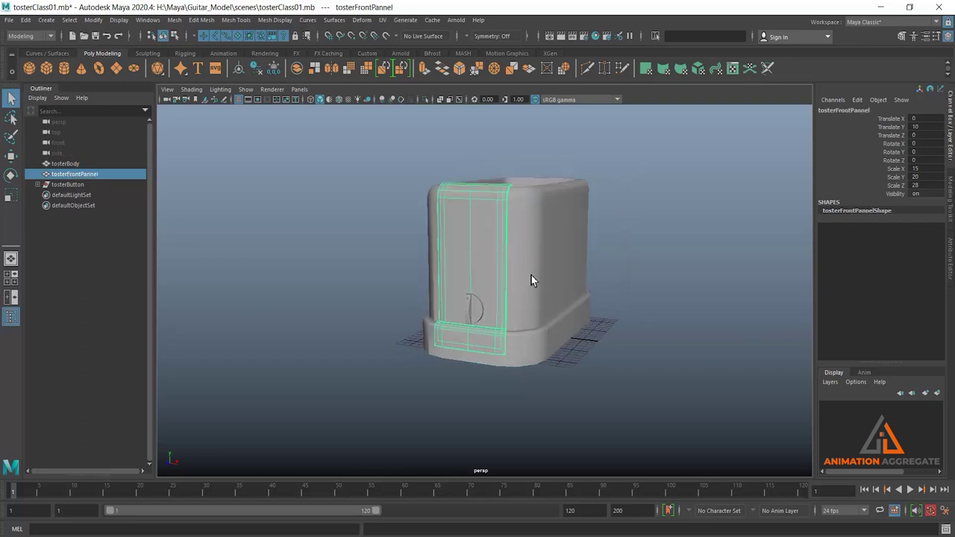
{"action": "left_click", "coordinate": [474, 309]}
{"action": "left_click", "coordinate": [546, 289]}
{"action": "left_click_drag", "start_coordinate": [619, 343], "coordinate": [590, 241], "text": "alt"}
{"action": "mouse_move", "coordinate": [571, 273]}
{"action": "left_mouse_down", "text": "alt"}
{"action": "mouse_move", "coordinate": [518, 228]}
{"action": "mouse_move", "coordinate": [529, 276]}
{"action": "left_mouse_up", "text": "alt"}
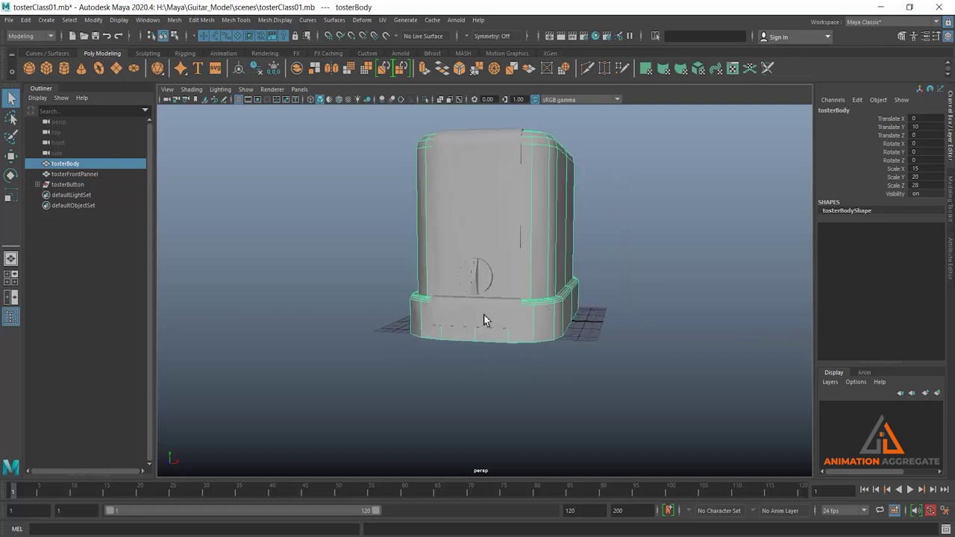
{"action": "left_click_drag", "start_coordinate": [484, 319], "coordinate": [458, 298], "text": "alt"}
- Select the front panel, maximise the front view and frame the panel and knob, entering vertex mode
{"action": "left_click", "coordinate": [501, 347]}
{"action": "scroll", "coordinate": [501, 347], "scroll_direction": "up", "scroll_amount": 3}
{"action": "scroll", "coordinate": [515, 324], "scroll_direction": "up", "scroll_amount": 1}
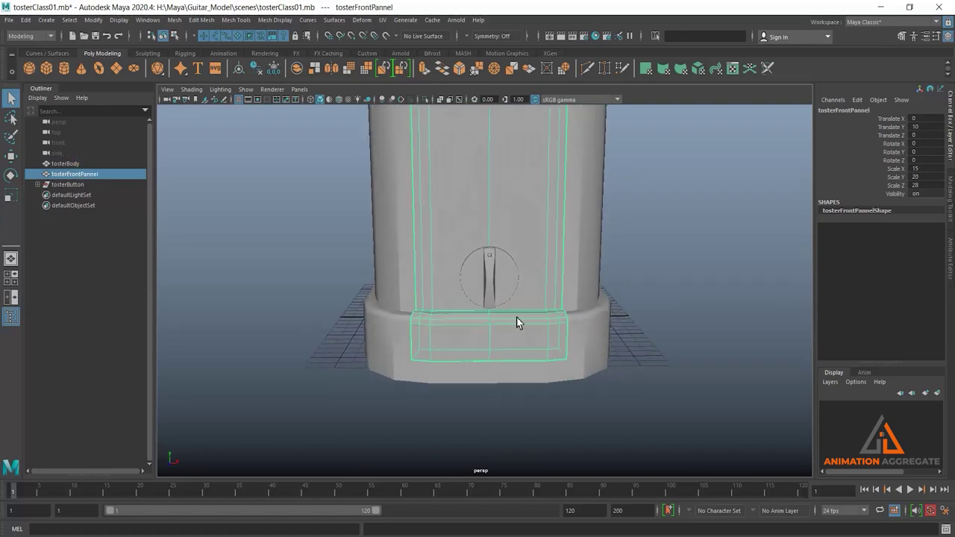
{"action": "key", "text": "space"}
{"action": "key", "text": "space"}
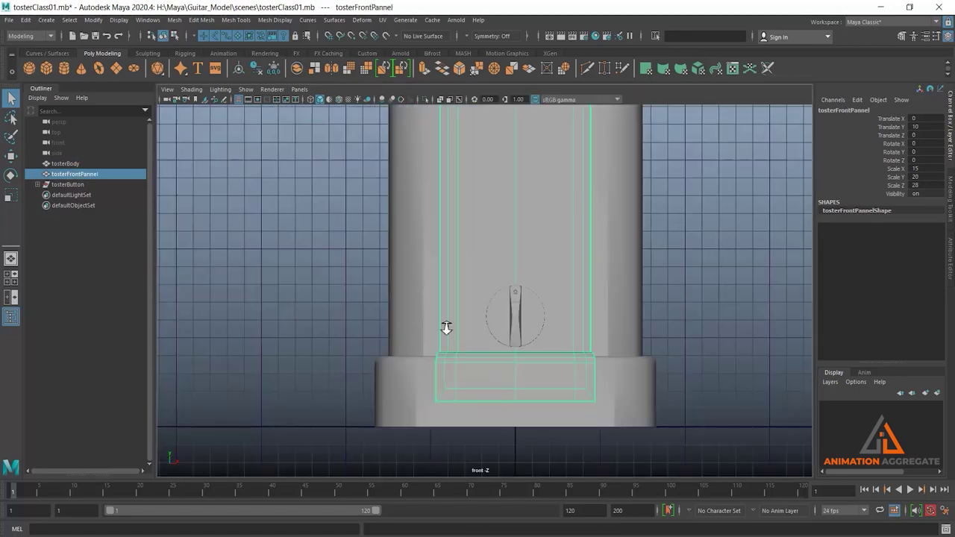
{"action": "middle_click_drag", "start_coordinate": [446, 329], "coordinate": [465, 249], "text": "alt"}
{"action": "scroll", "coordinate": [517, 268], "scroll_direction": "up", "scroll_amount": 3}
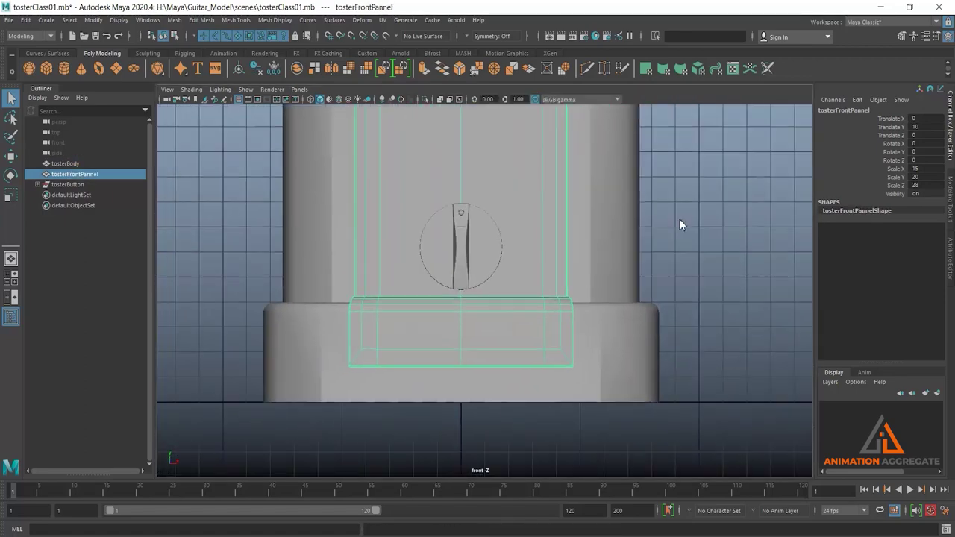
{"action": "right_click_drag", "start_coordinate": [679, 219], "coordinate": [625, 218]}
- Move the front panel's bottom row of vertices down to extend its lower section
{"action": "left_click_drag", "start_coordinate": [307, 325], "coordinate": [621, 461]}
{"action": "key", "text": "w"}
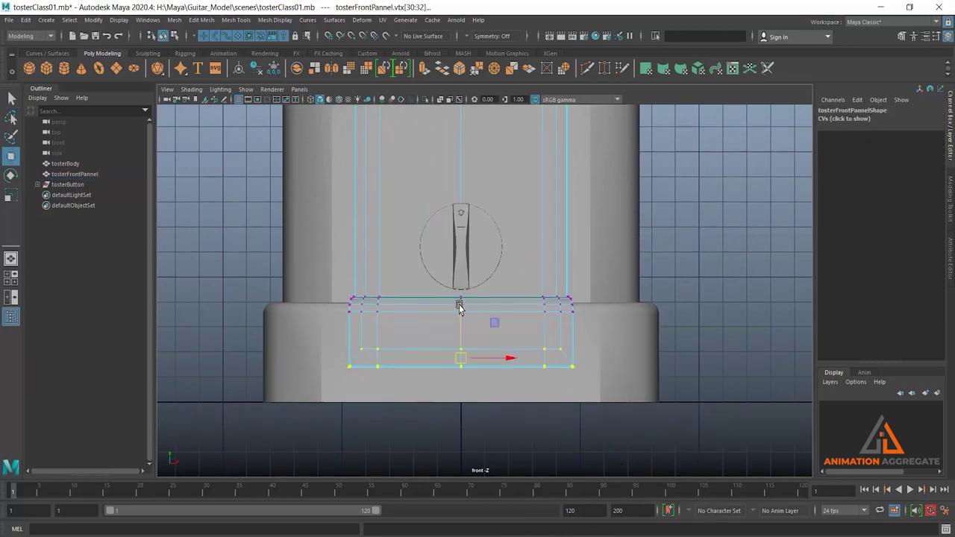
{"action": "left_click_drag", "start_coordinate": [459, 308], "coordinate": [460, 328]}
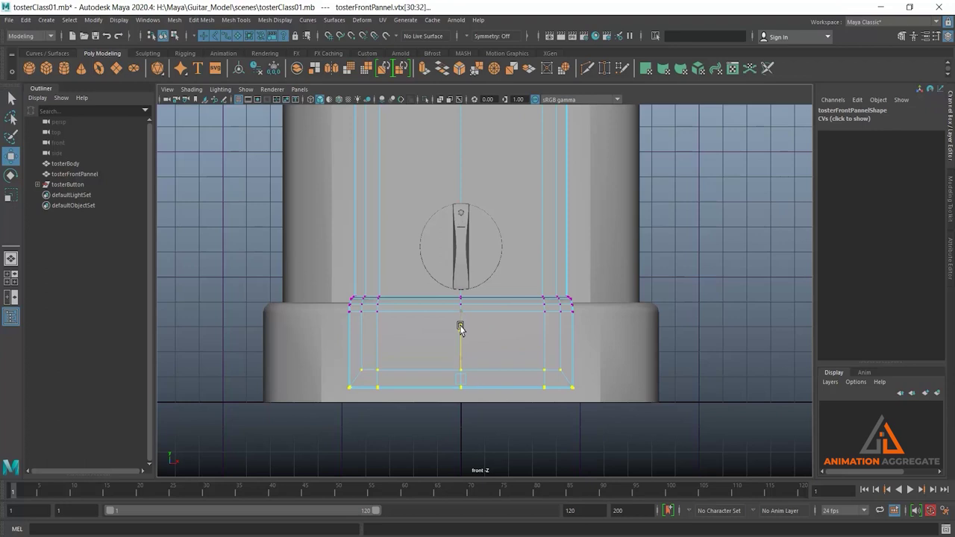
- Return to Object Mode, select only the front panel and isolate it in the perspective view
{"action": "mouse_move", "coordinate": [508, 277]}
{"action": "right_mouse_down"}
{"action": "mouse_move", "coordinate": [569, 226]}
{"action": "mouse_move", "coordinate": [617, 275]}
{"action": "right_mouse_up"}
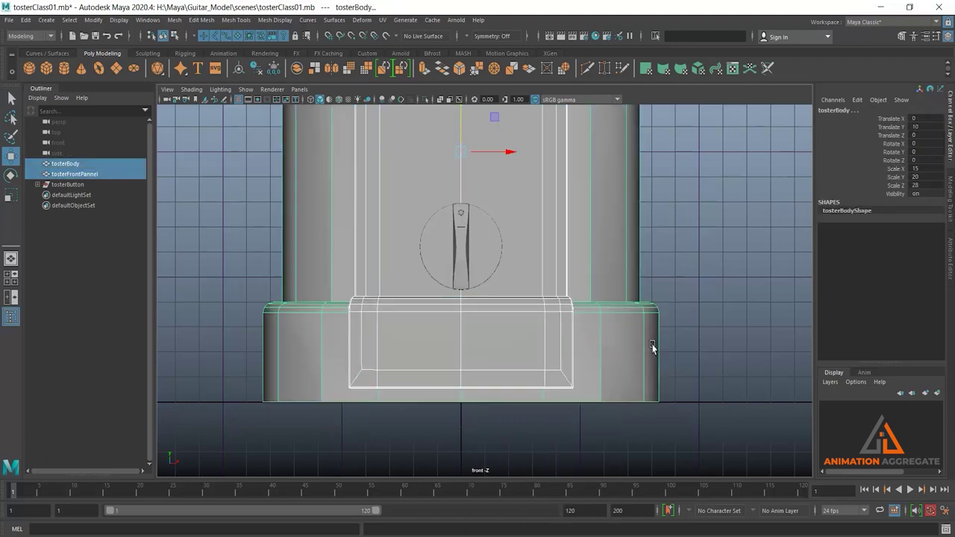
{"action": "scroll", "coordinate": [653, 348], "scroll_direction": "down", "scroll_amount": 2}
{"action": "left_click", "coordinate": [699, 264]}
{"action": "left_click", "coordinate": [518, 301]}
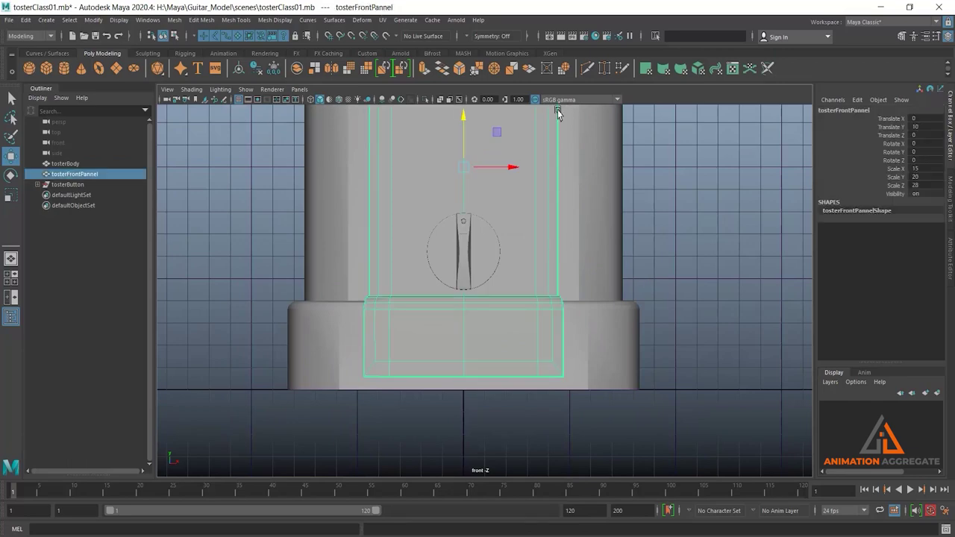
{"action": "key", "text": "space"}
{"action": "key", "text": "space"}
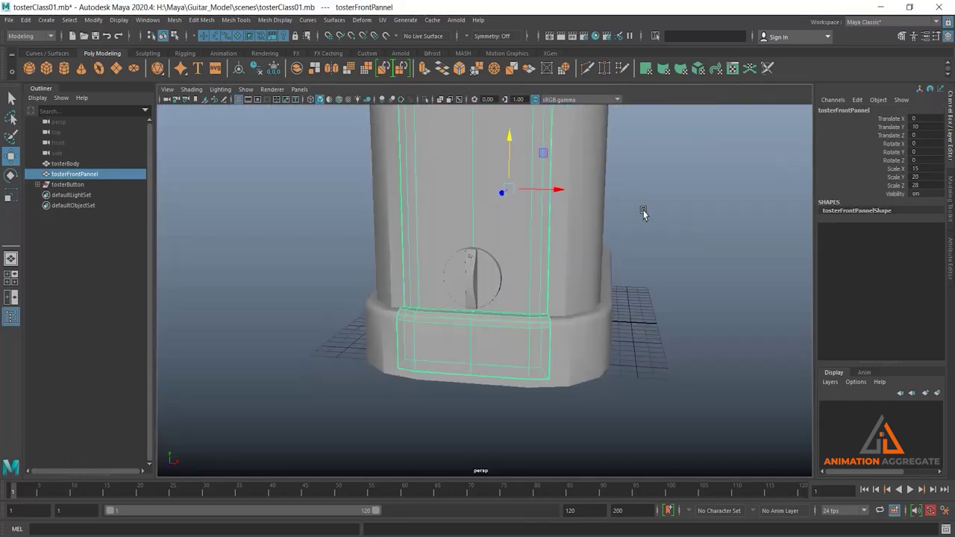
{"action": "left_click", "coordinate": [425, 99]}
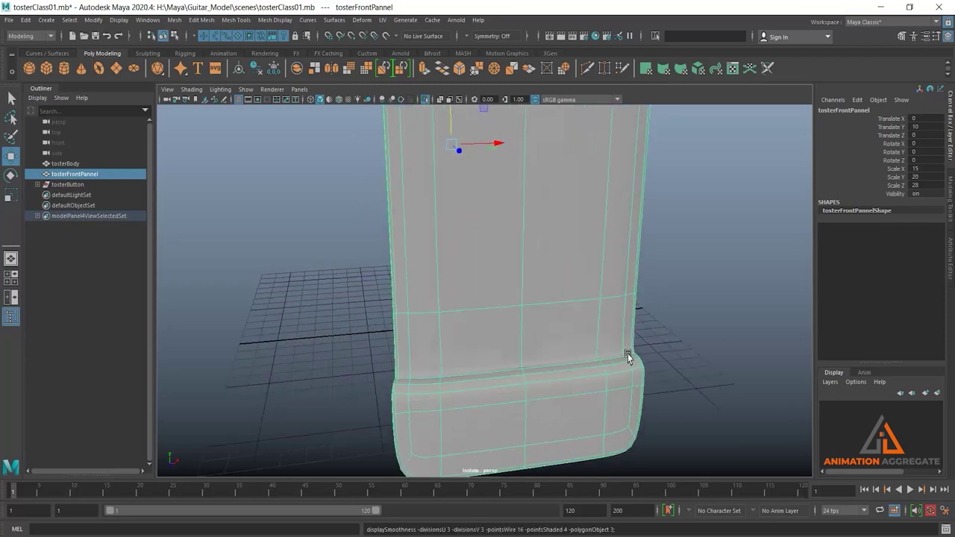
- Zoom in on the bottom cushion crease and merge the first stray vertex into its neighbour
{"action": "left_click_drag", "start_coordinate": [629, 356], "coordinate": [567, 301], "text": "alt"}
{"action": "right_click_drag", "start_coordinate": [567, 300], "coordinate": [601, 343], "text": "alt"}
{"action": "mouse_move", "coordinate": [601, 343]}
{"action": "left_mouse_down", "text": "alt"}
{"action": "mouse_move", "coordinate": [482, 252]}
{"action": "mouse_move", "coordinate": [550, 264]}
{"action": "mouse_move", "coordinate": [526, 241]}
{"action": "left_mouse_up", "text": "alt"}
{"action": "right_click_drag", "start_coordinate": [527, 241], "coordinate": [537, 286], "text": "alt"}
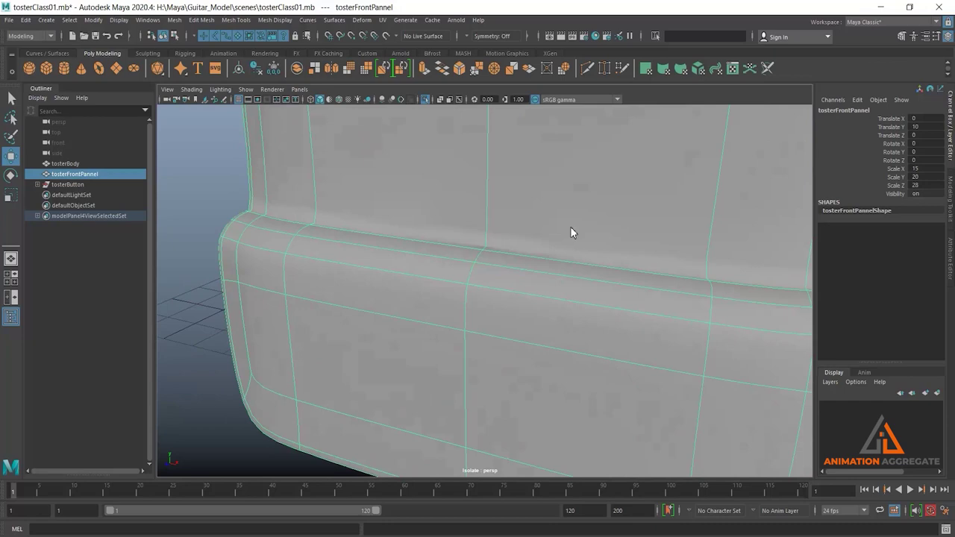
{"action": "mouse_move", "coordinate": [572, 230]}
{"action": "right_mouse_down"}
{"action": "mouse_move", "coordinate": [467, 196]}
{"action": "mouse_move", "coordinate": [503, 247]}
{"action": "right_mouse_up"}
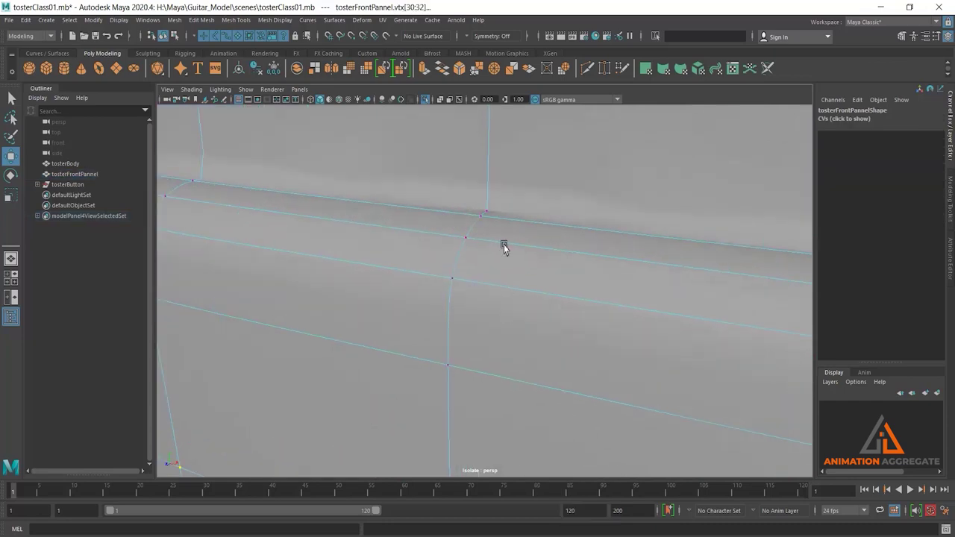
{"action": "middle_click_drag", "start_coordinate": [503, 247], "coordinate": [501, 268], "text": "alt"}
{"action": "left_click", "coordinate": [476, 263]}
{"action": "key", "text": "q"}
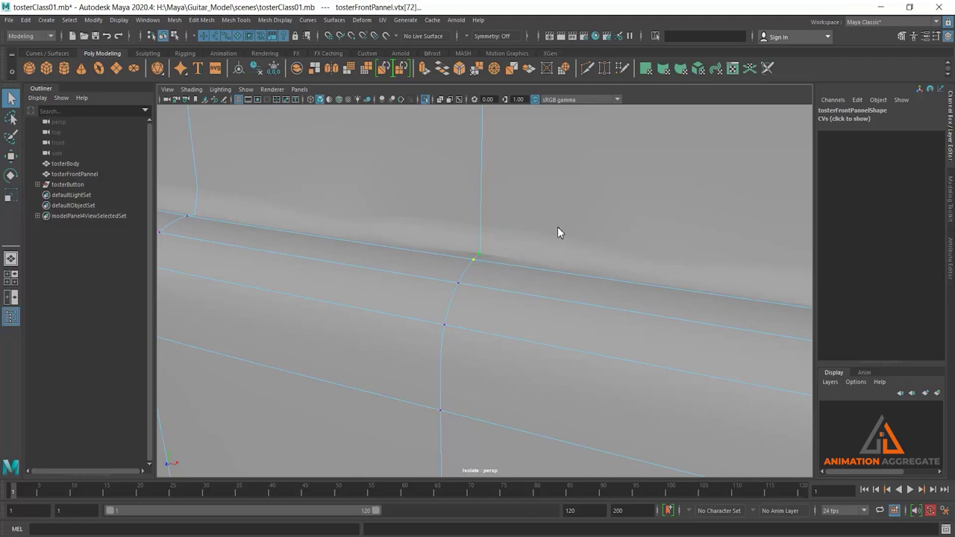
{"action": "right_click_drag", "start_coordinate": [558, 227], "coordinate": [558, 202], "text": "shift"}
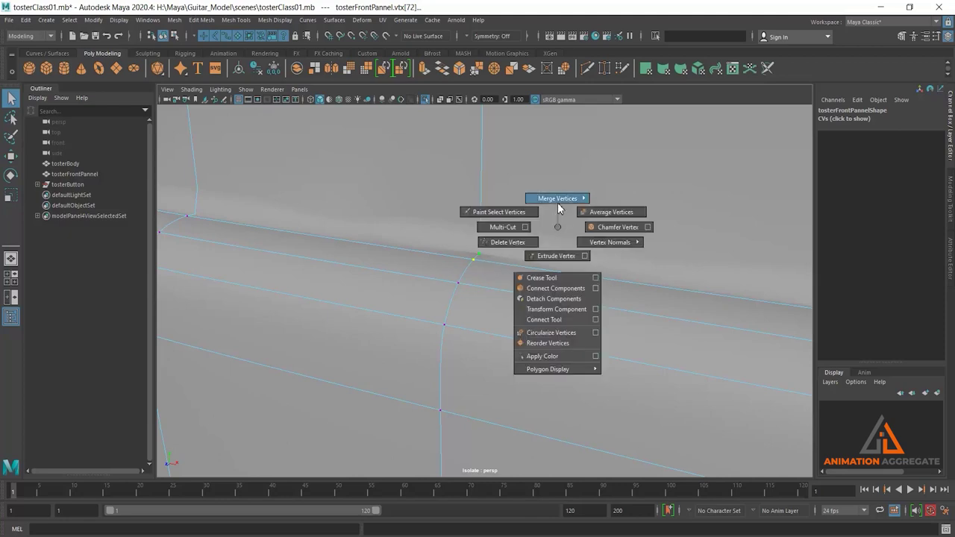
{"action": "right_click_drag", "start_coordinate": [558, 189], "coordinate": [559, 156], "text": "shift"}
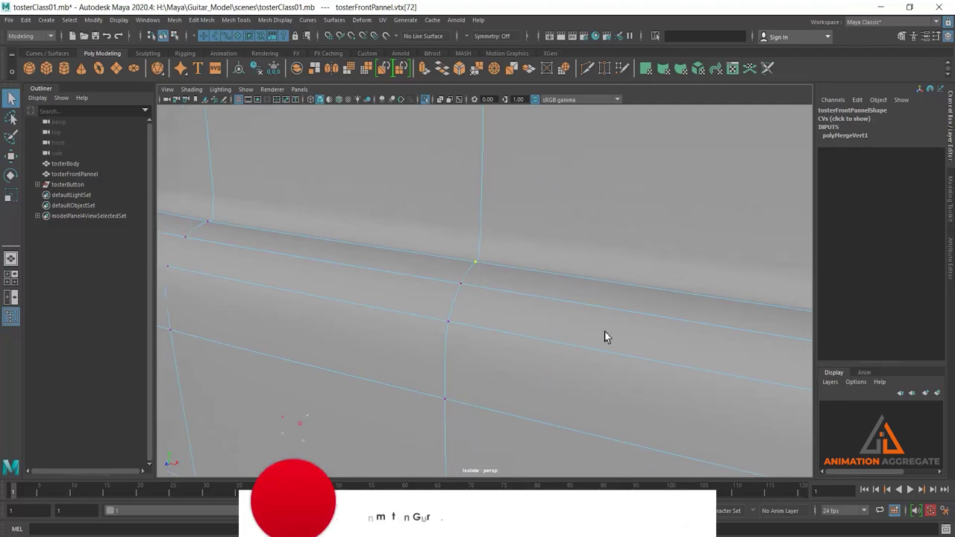
- Select the second stray vertex on the crease and merge it with Merge Vertices
{"action": "mouse_move", "coordinate": [604, 335]}
{"action": "left_mouse_down", "text": "alt"}
{"action": "mouse_move", "coordinate": [473, 319]}
{"action": "mouse_move", "coordinate": [602, 361]}
{"action": "mouse_move", "coordinate": [565, 362]}
{"action": "left_mouse_up", "text": "alt"}
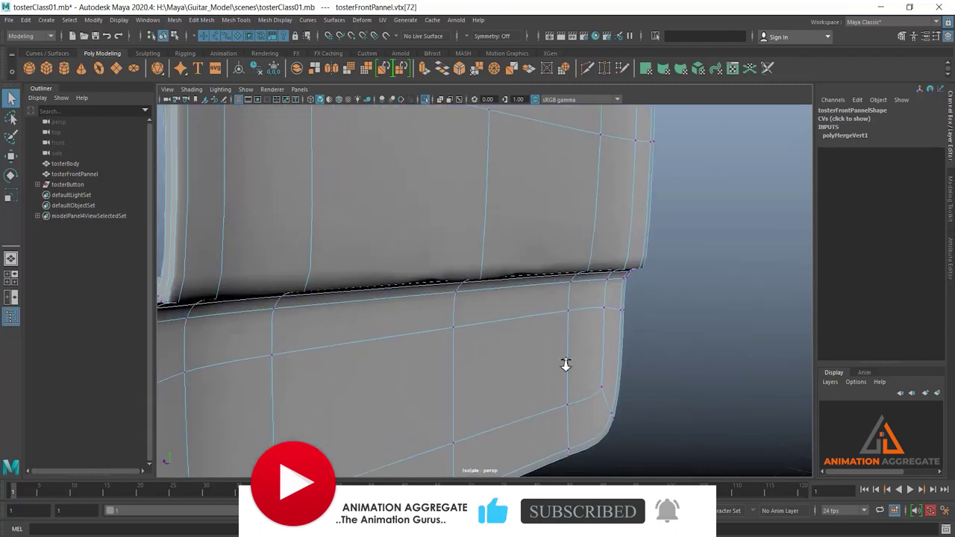
{"action": "scroll", "coordinate": [520, 305], "scroll_direction": "up", "scroll_amount": 5}
{"action": "scroll", "coordinate": [503, 340], "scroll_direction": "up", "scroll_amount": 2}
{"action": "scroll", "coordinate": [502, 340], "scroll_direction": "up", "scroll_amount": 2}
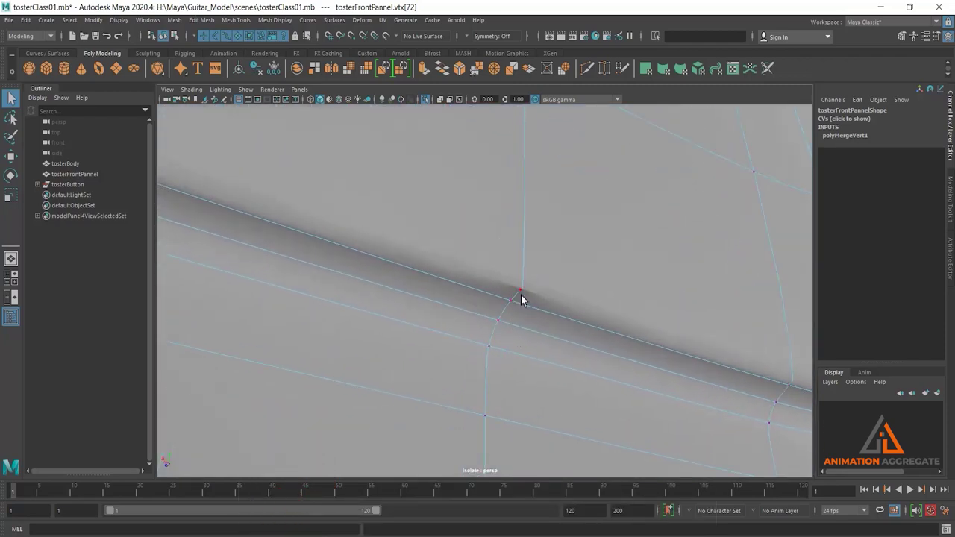
{"action": "left_click", "coordinate": [512, 302]}
{"action": "right_click", "coordinate": [591, 278], "text": "shift"}
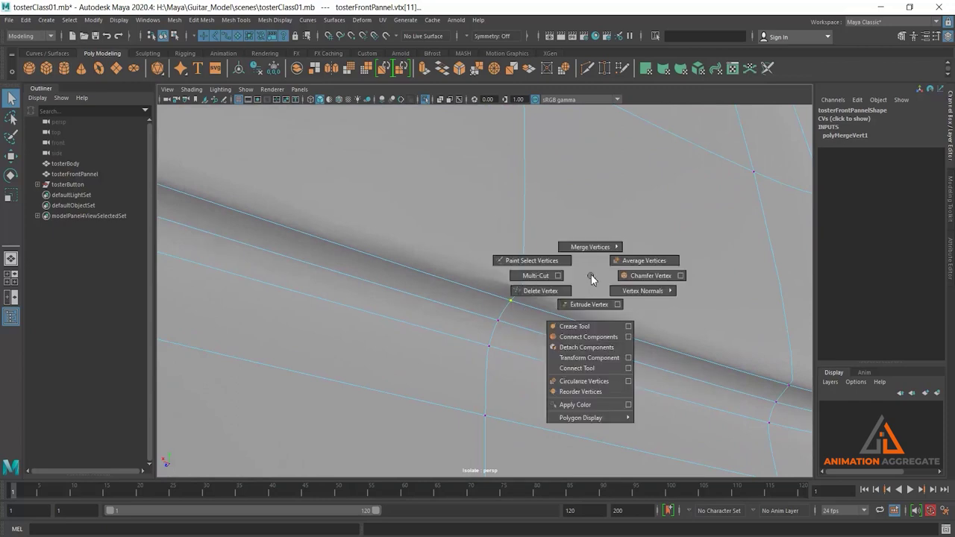
{"action": "right_click_drag", "start_coordinate": [591, 274], "coordinate": [589, 209], "text": "shift"}
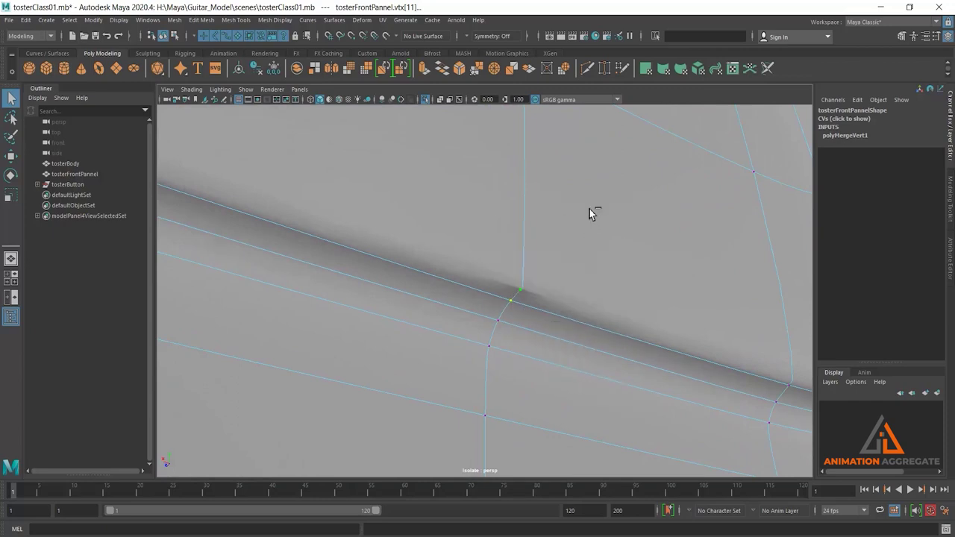
- Orbit around the panel, return to Object Mode and switch to the toaster reference photo
{"action": "left_click_drag", "start_coordinate": [504, 277], "coordinate": [515, 231], "text": "alt"}
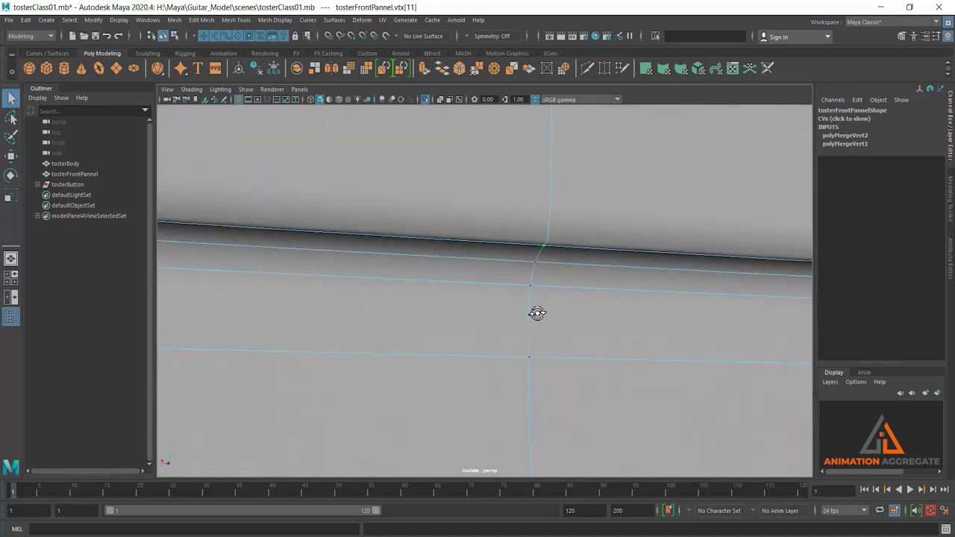
{"action": "scroll", "coordinate": [389, 194], "scroll_direction": "down", "scroll_amount": 5}
{"action": "mouse_move", "coordinate": [389, 194]}
{"action": "left_mouse_down", "text": "alt"}
{"action": "mouse_move", "coordinate": [433, 296]}
{"action": "mouse_move", "coordinate": [631, 315]}
{"action": "mouse_move", "coordinate": [475, 298]}
{"action": "mouse_move", "coordinate": [494, 326]}
{"action": "mouse_move", "coordinate": [486, 324]}
{"action": "mouse_move", "coordinate": [497, 297]}
{"action": "left_mouse_up", "text": "alt"}
{"action": "right_click_drag", "start_coordinate": [492, 265], "coordinate": [586, 209]}
{"action": "key", "text": "ctrl+1"}
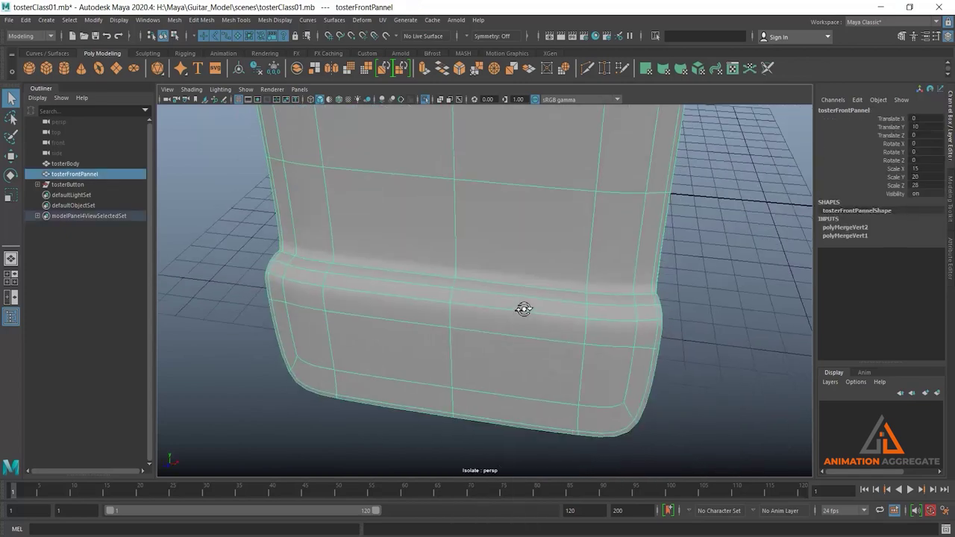
{"action": "mouse_move", "coordinate": [518, 309]}
{"action": "left_mouse_down", "text": "alt"}
{"action": "mouse_move", "coordinate": [559, 351]}
{"action": "mouse_move", "coordinate": [554, 335]}
{"action": "mouse_move", "coordinate": [567, 313]}
{"action": "mouse_move", "coordinate": [529, 299]}
{"action": "mouse_move", "coordinate": [471, 322]}
{"action": "left_mouse_up", "text": "alt"}
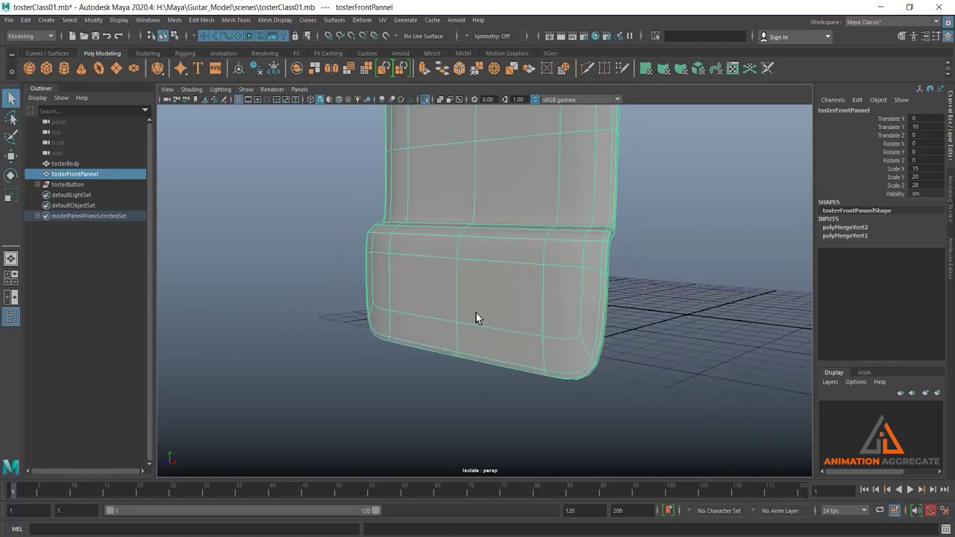
{"action": "key", "text": "alt+Tab"}
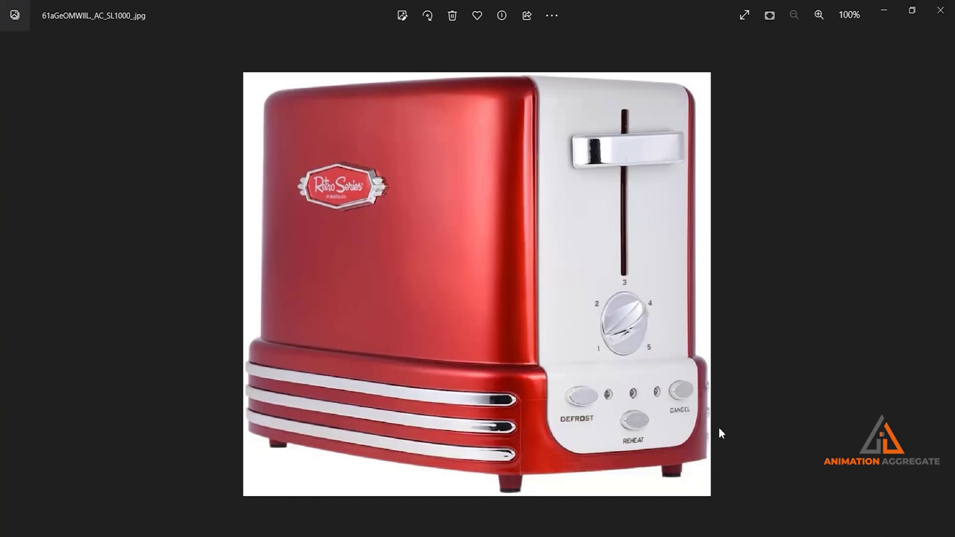
- Close the Photos window showing the red toaster reference image
{"action": "left_click", "coordinate": [884, 12]}
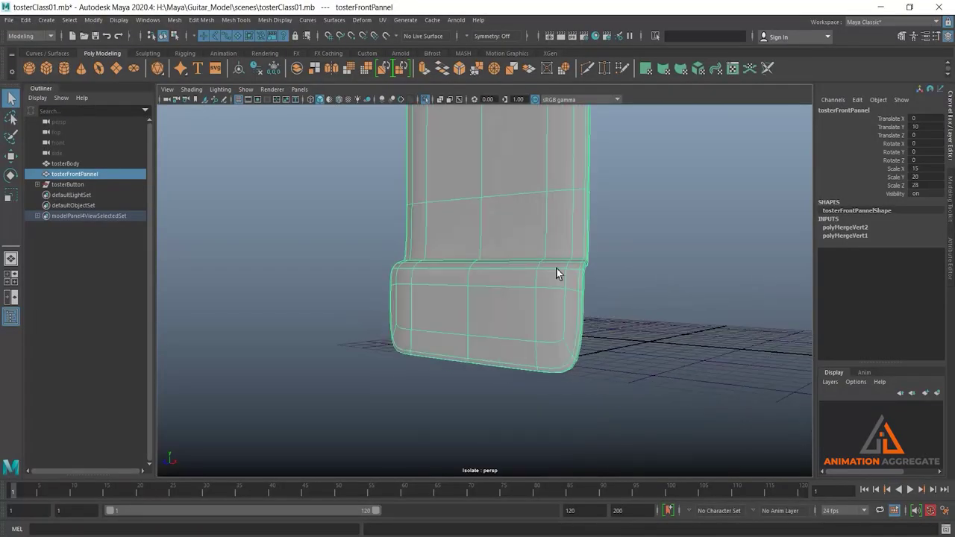
- Frame the front view and drag the lambert1 Color slider darker in the Attribute Editor
{"action": "key", "text": "space"}
{"action": "key", "text": "space"}
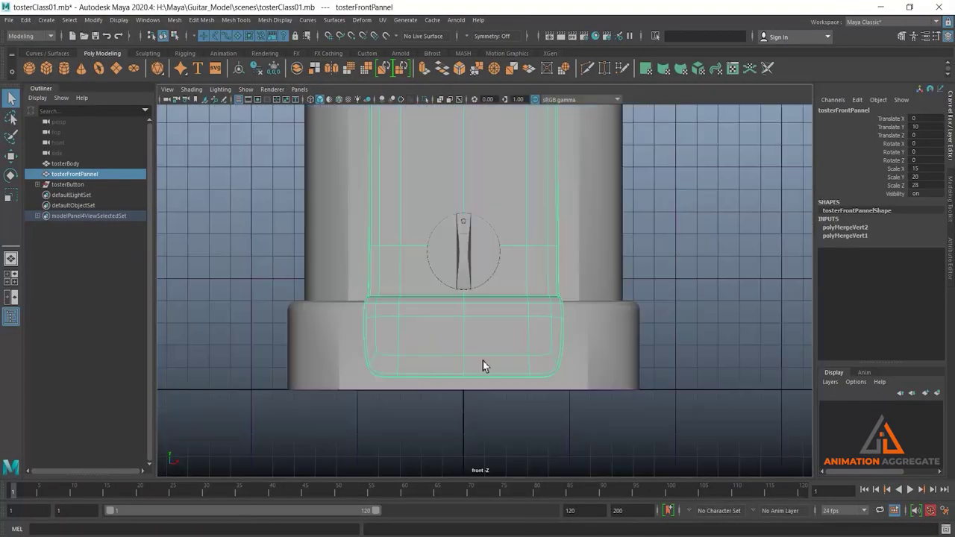
{"action": "scroll", "coordinate": [522, 299], "scroll_direction": "up", "scroll_amount": 1}
{"action": "scroll", "coordinate": [567, 254], "scroll_direction": "up", "scroll_amount": 1}
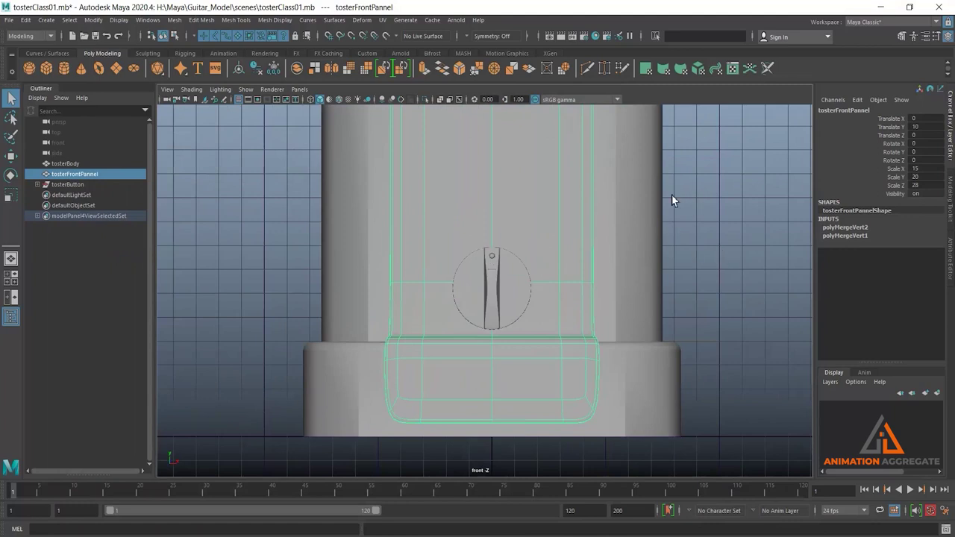
{"action": "middle_click_drag", "start_coordinate": [520, 302], "coordinate": [487, 279], "text": "alt"}
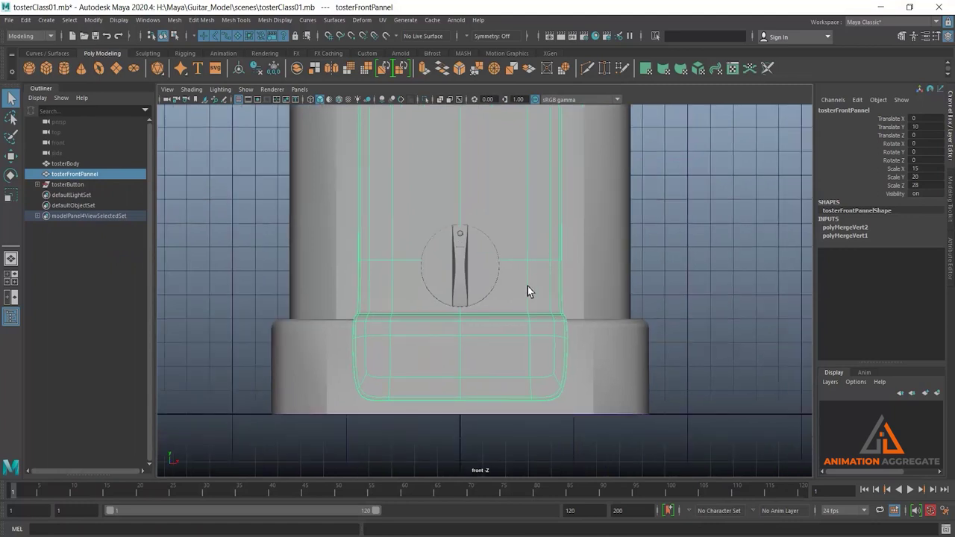
{"action": "key", "text": "ctrl+a"}
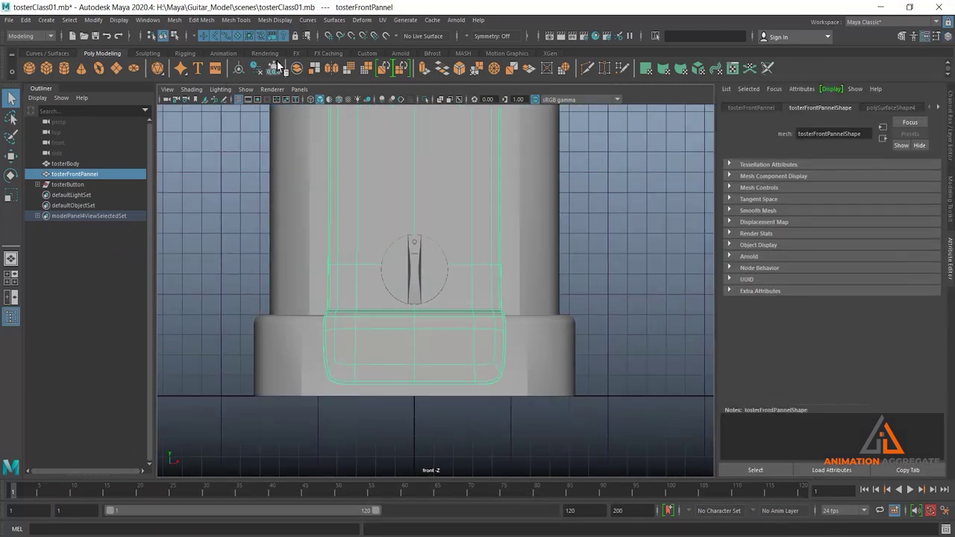
{"action": "left_click", "coordinate": [940, 108]}
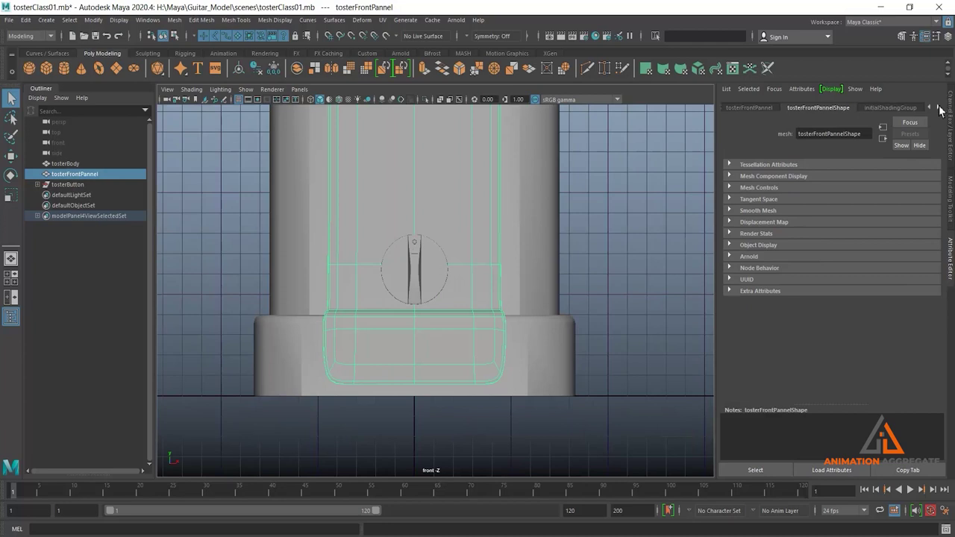
{"action": "left_click", "coordinate": [939, 108]}
{"action": "left_click", "coordinate": [909, 108]}
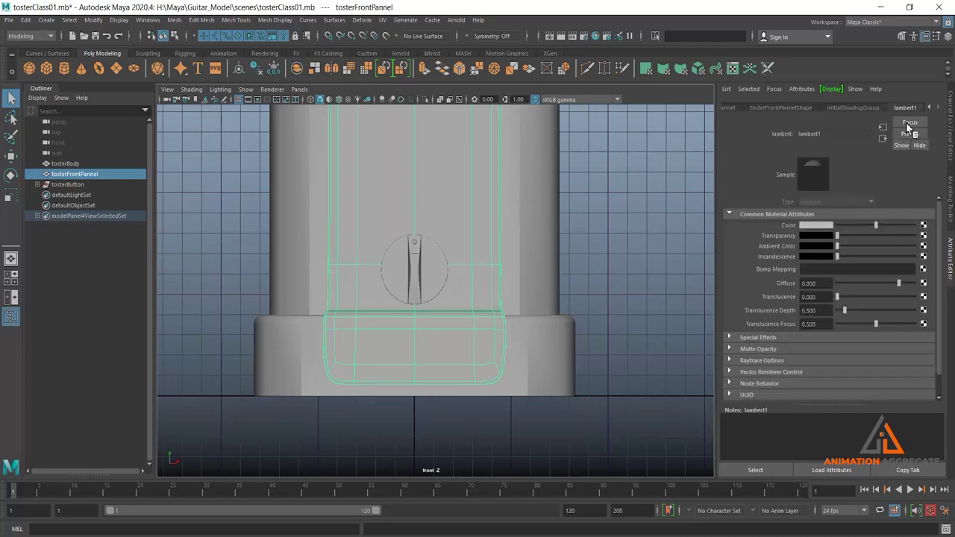
{"action": "left_click_drag", "start_coordinate": [877, 225], "coordinate": [857, 231]}
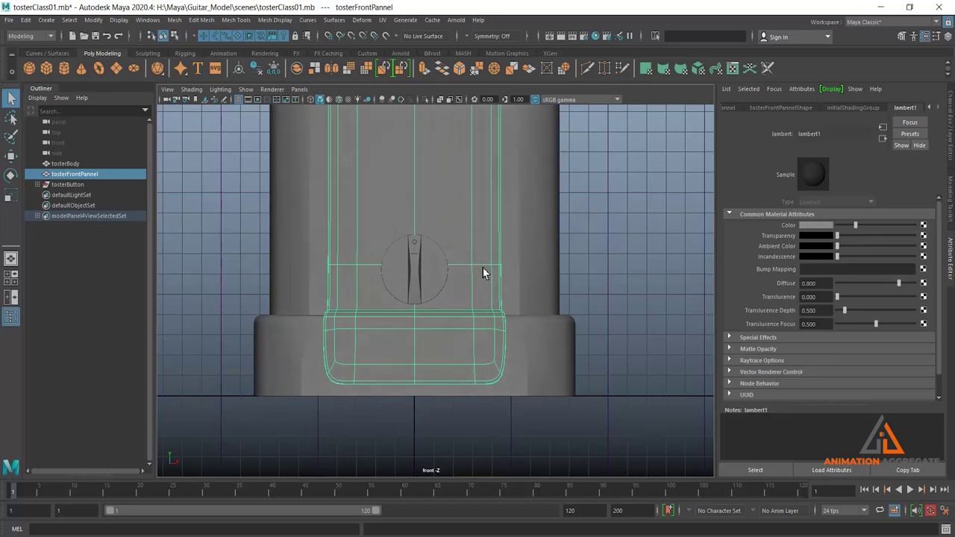
- Turn off smooth mesh preview on the front panel and reselect it
{"action": "scroll", "coordinate": [559, 253], "scroll_direction": "up", "scroll_amount": 1}
{"action": "scroll", "coordinate": [515, 239], "scroll_direction": "up", "scroll_amount": 1}
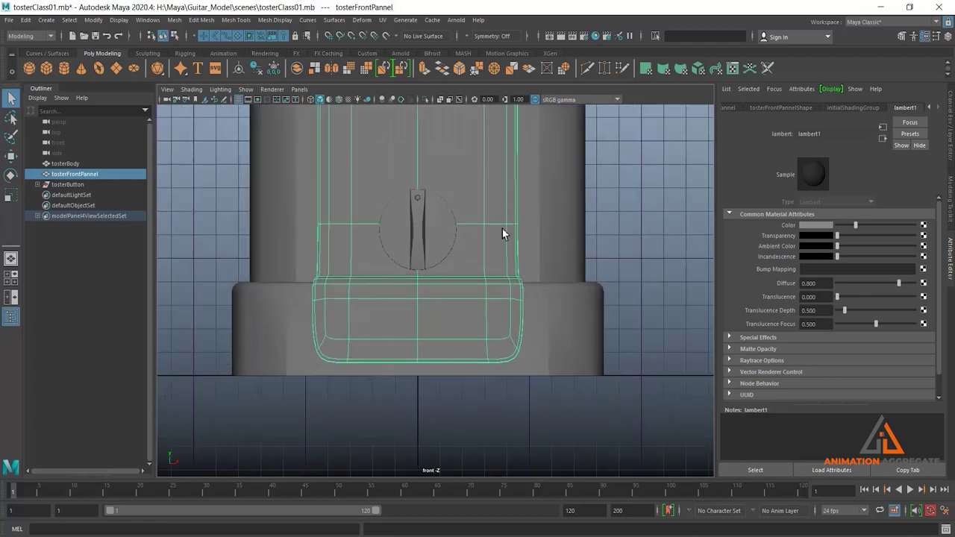
{"action": "scroll", "coordinate": [511, 254], "scroll_direction": "up", "scroll_amount": 2}
{"action": "key", "text": "1"}
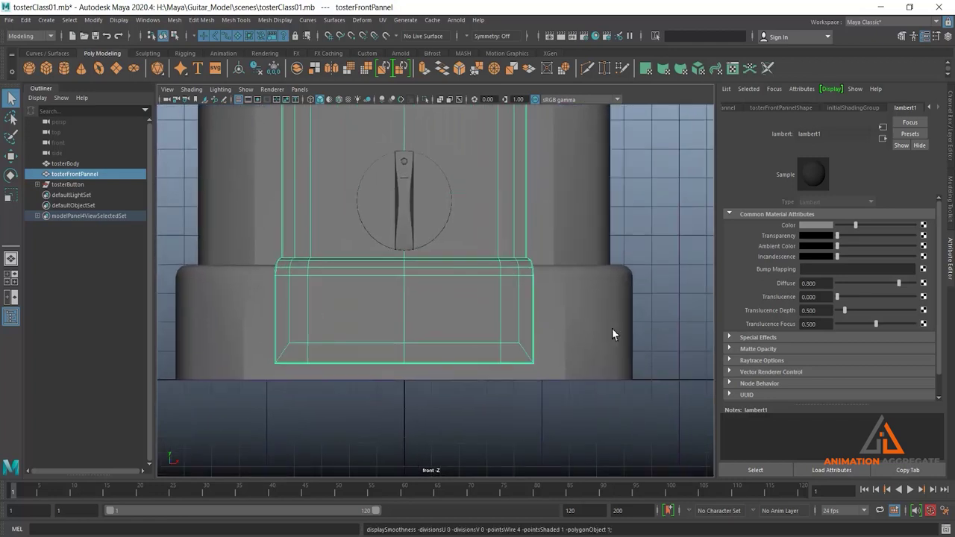
{"action": "left_click", "coordinate": [612, 329]}
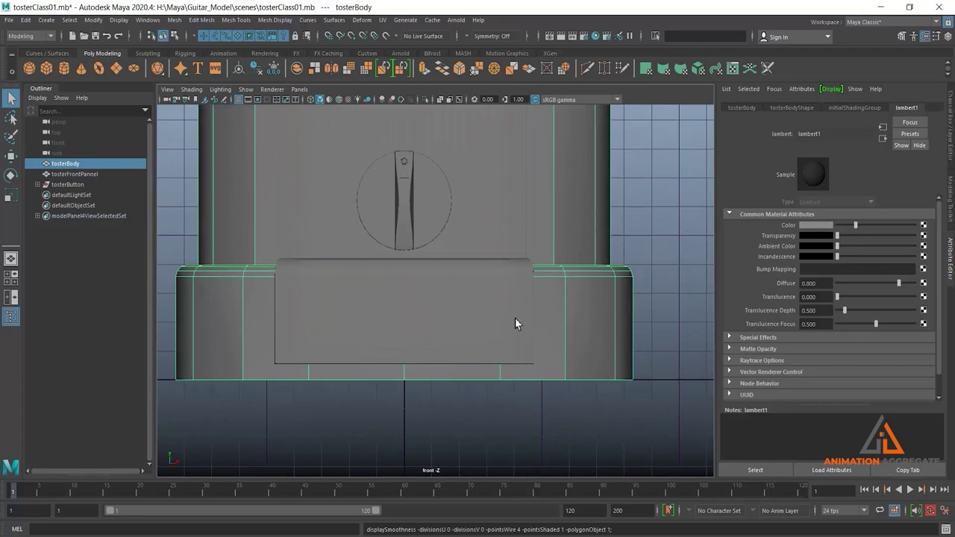
{"action": "middle_click_drag", "start_coordinate": [515, 318], "coordinate": [510, 286], "text": "alt"}
{"action": "left_click", "coordinate": [466, 303]}
- Isolate the front panel in perspective, add a polygon cylinder and move it down below the panel
{"action": "key", "text": "space"}
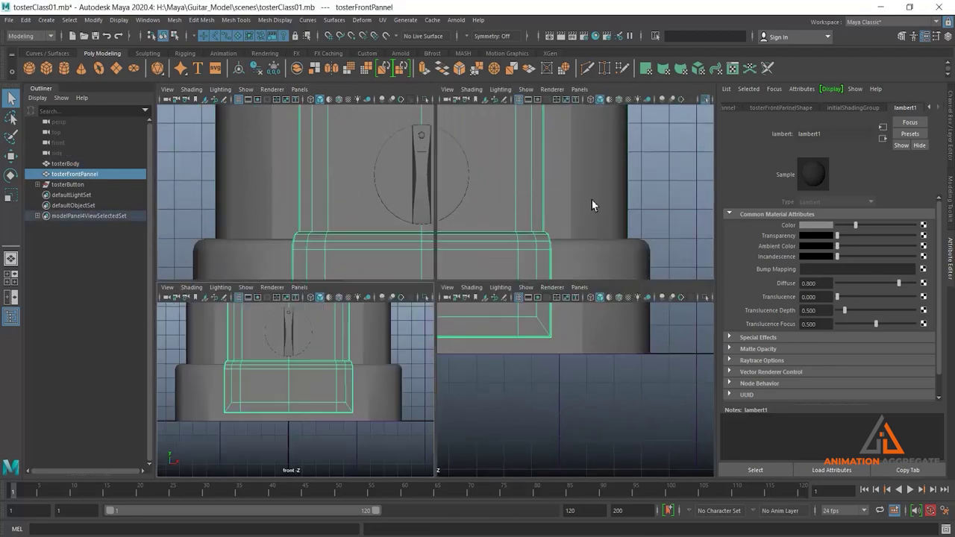
{"action": "key", "text": "shift+i"}
{"action": "key", "text": "space"}
{"action": "scroll", "coordinate": [493, 243], "scroll_direction": "up", "scroll_amount": 2}
{"action": "scroll", "coordinate": [494, 242], "scroll_direction": "down", "scroll_amount": 1}
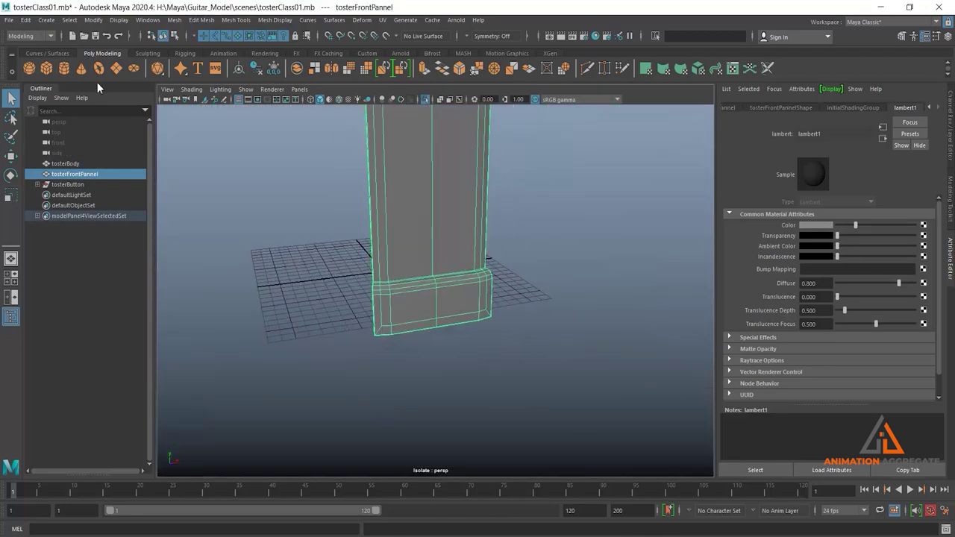
{"action": "left_click", "coordinate": [64, 68]}
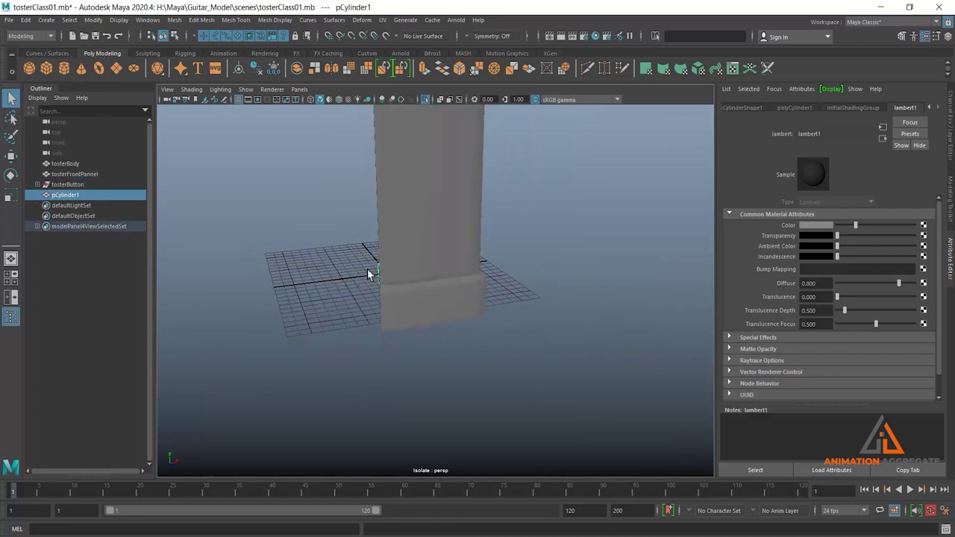
{"action": "key", "text": "w"}
{"action": "mouse_move", "coordinate": [400, 294]}
{"action": "left_mouse_down"}
{"action": "mouse_move", "coordinate": [455, 358]}
{"action": "mouse_move", "coordinate": [446, 360]}
{"action": "left_mouse_up"}
{"action": "key", "text": "e"}
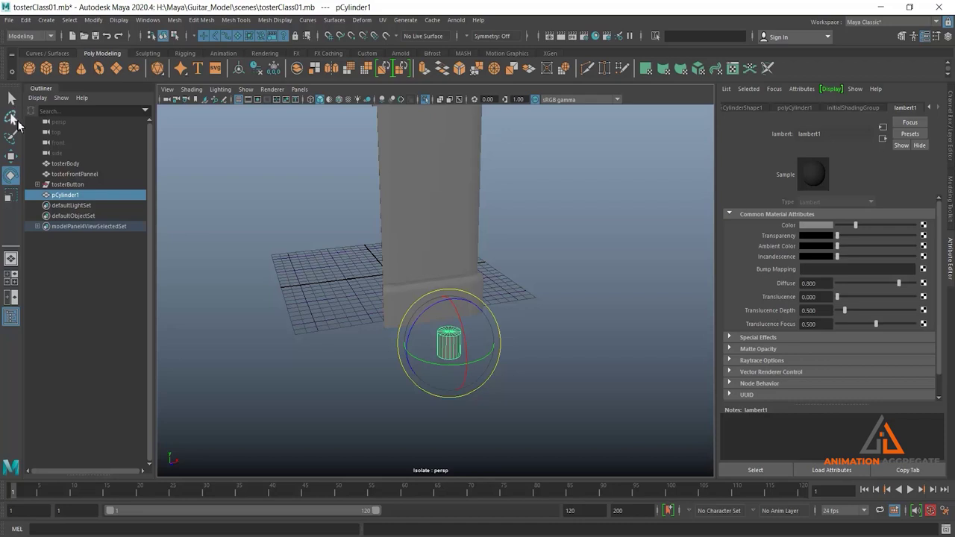
- Rotate the cylinder 90 degrees to face front and maximise the front view
{"action": "double_click", "coordinate": [15, 179]}
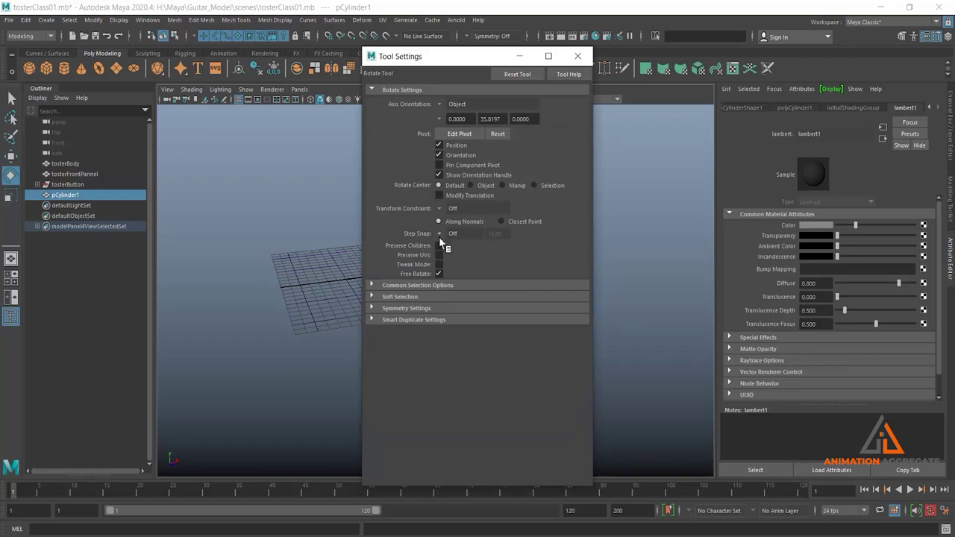
{"action": "left_click", "coordinate": [577, 56]}
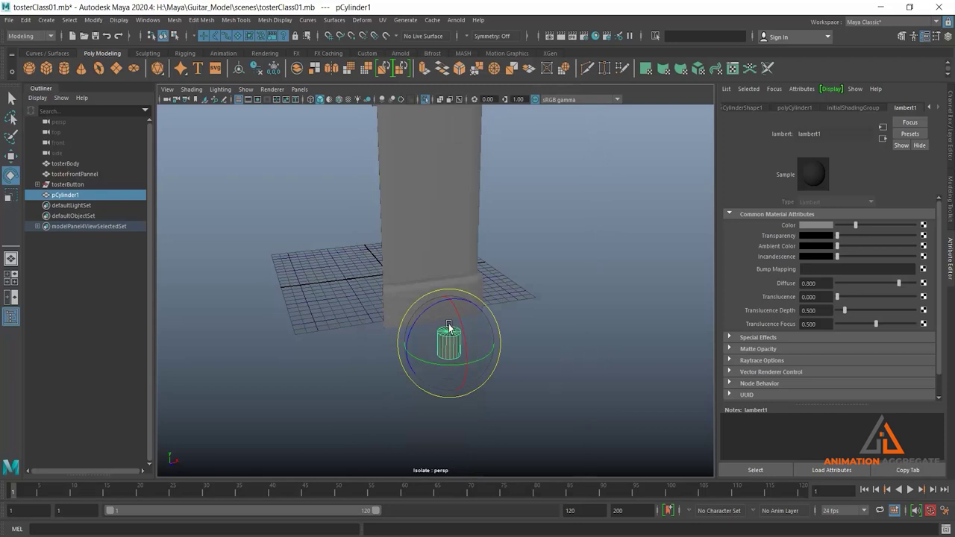
{"action": "left_click_drag", "start_coordinate": [464, 349], "coordinate": [468, 388]}
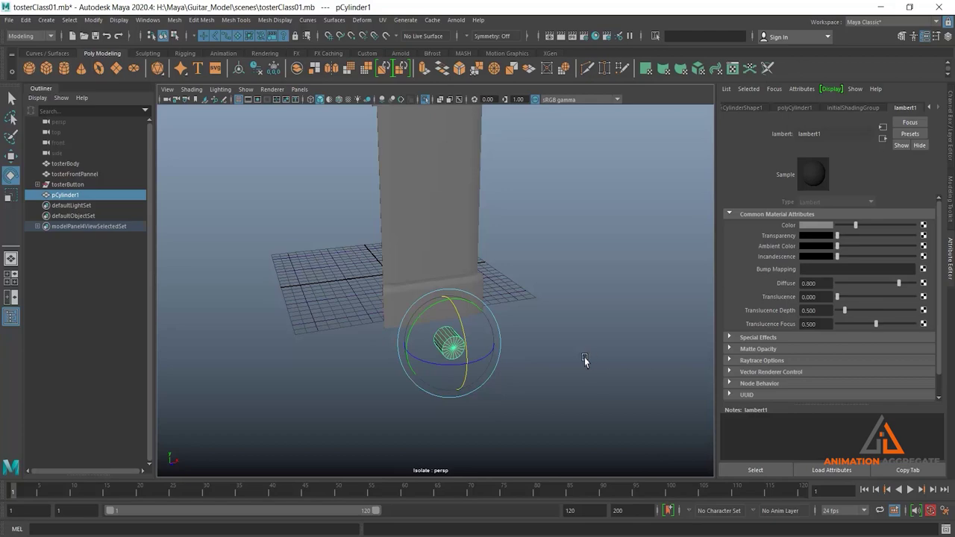
{"action": "left_click_drag", "start_coordinate": [584, 362], "coordinate": [500, 341], "text": "alt"}
{"action": "key", "text": "space"}
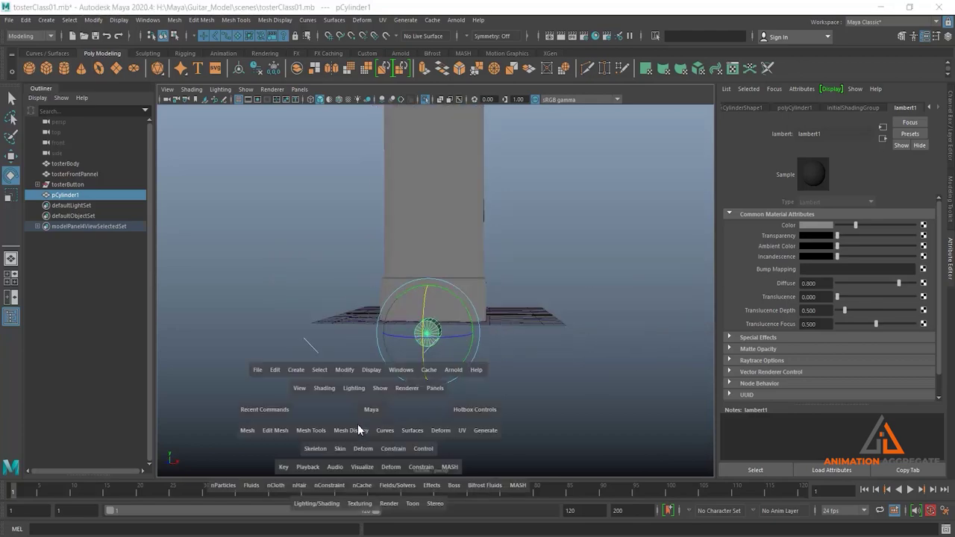
{"action": "key", "text": "space"}
{"action": "scroll", "coordinate": [409, 277], "scroll_direction": "up", "scroll_amount": 3}
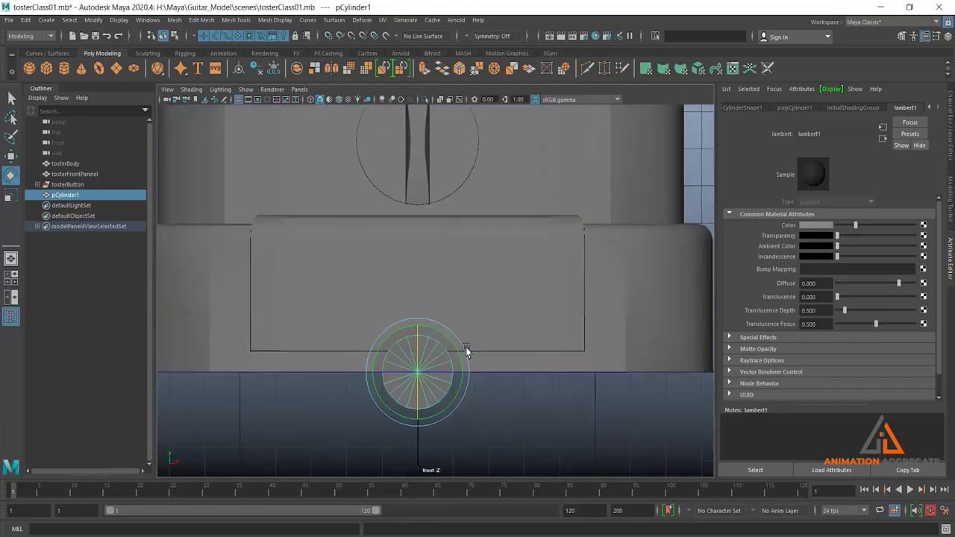
- Raise the cylinder into the front panel area and shrink it to a small disc
{"action": "key", "text": "w"}
{"action": "left_click_drag", "start_coordinate": [420, 319], "coordinate": [419, 261]}
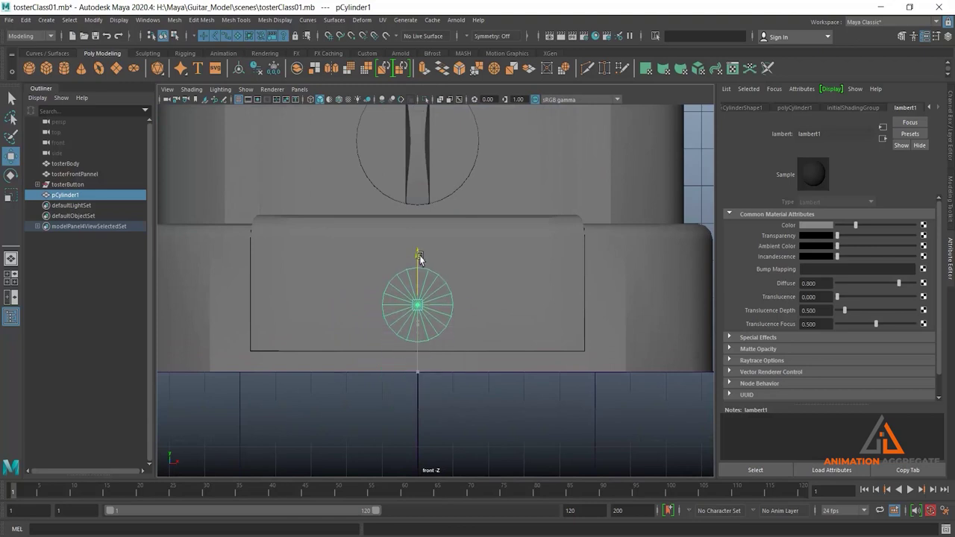
{"action": "key", "text": "r"}
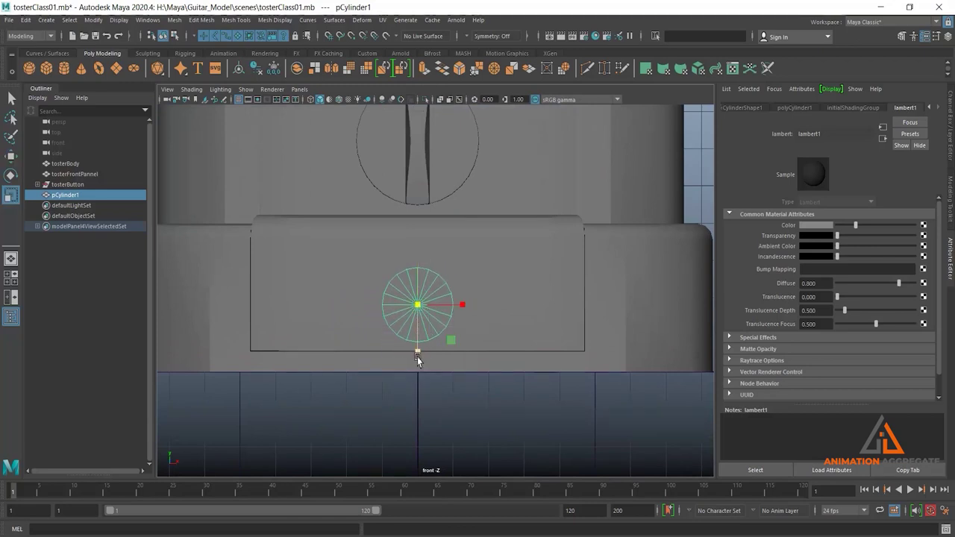
{"action": "left_click_drag", "start_coordinate": [418, 351], "coordinate": [418, 341]}
{"action": "left_click_drag", "start_coordinate": [462, 305], "coordinate": [446, 306]}
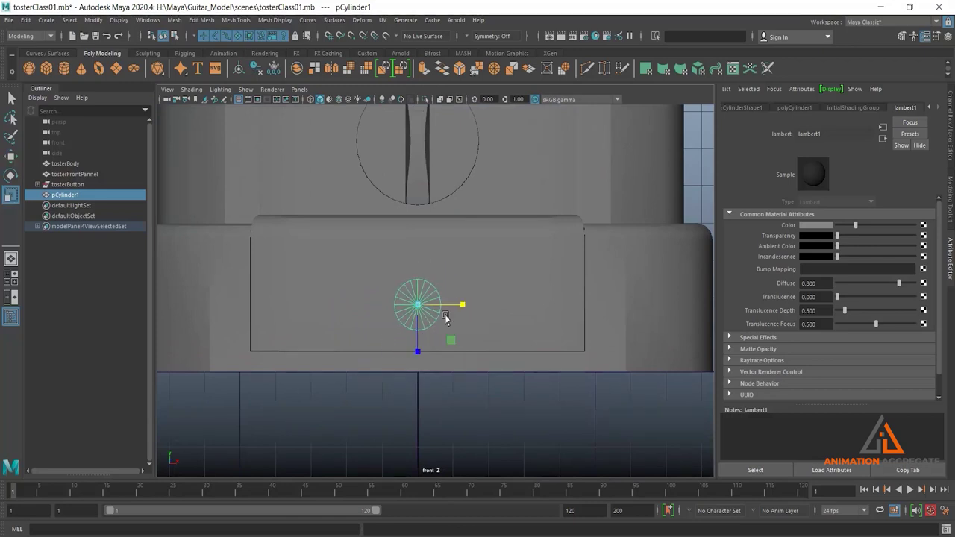
{"action": "left_click_drag", "start_coordinate": [417, 350], "coordinate": [418, 344]}
{"action": "key", "text": "w"}
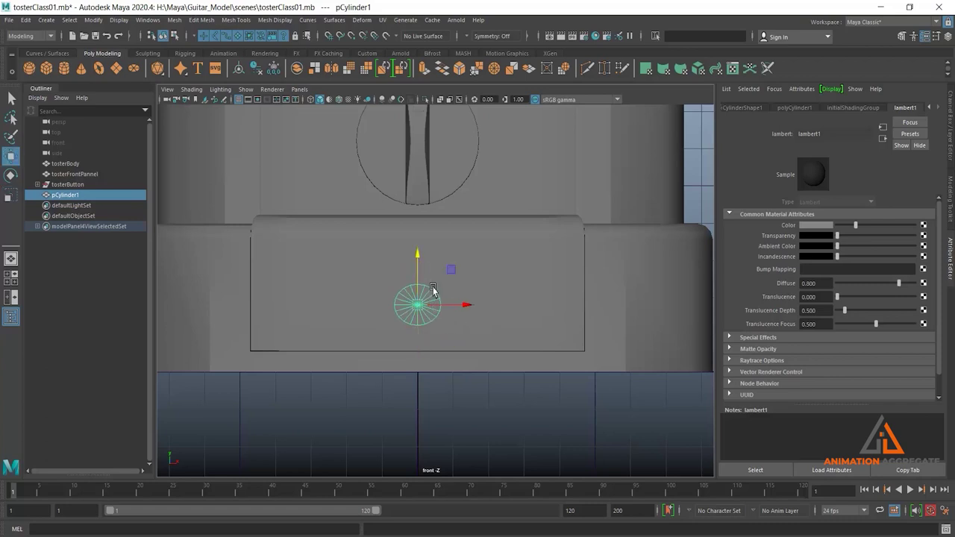
{"action": "left_click_drag", "start_coordinate": [415, 257], "coordinate": [416, 268]}
- Fine-tune the cylinder's width and height against the front panel's lower section
{"action": "key", "text": "r"}
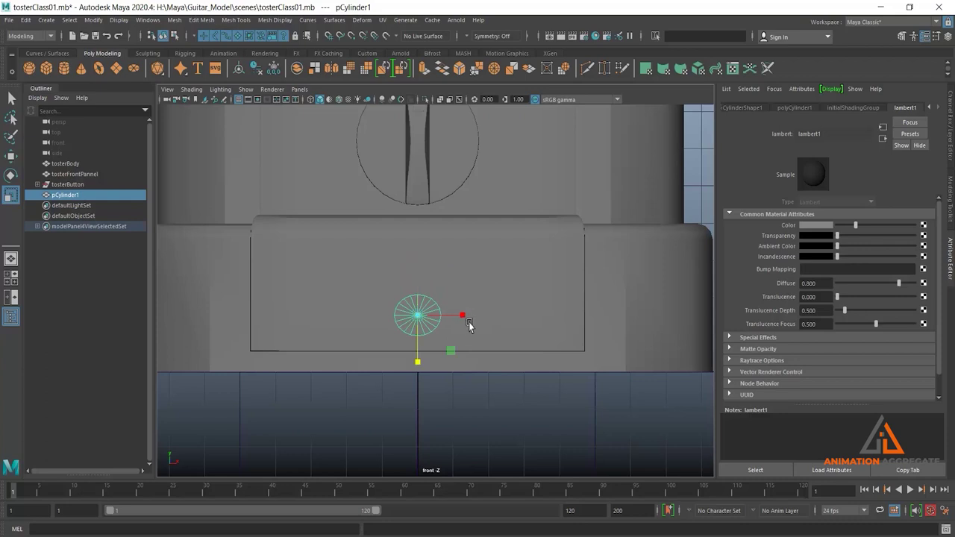
{"action": "left_click_drag", "start_coordinate": [465, 317], "coordinate": [466, 319]}
{"action": "left_click_drag", "start_coordinate": [418, 370], "coordinate": [421, 358]}
{"action": "left_click_drag", "start_coordinate": [463, 315], "coordinate": [458, 319]}
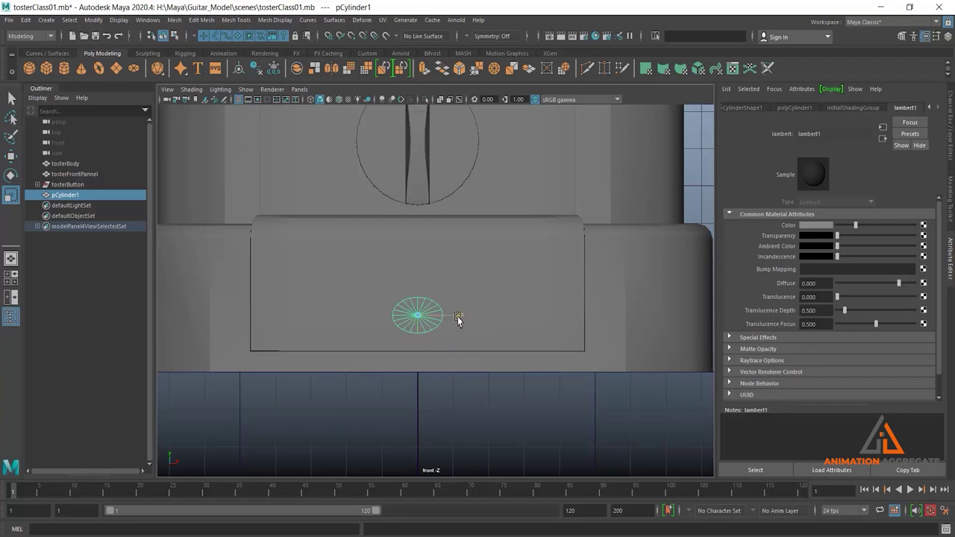
{"action": "left_click", "coordinate": [560, 267]}
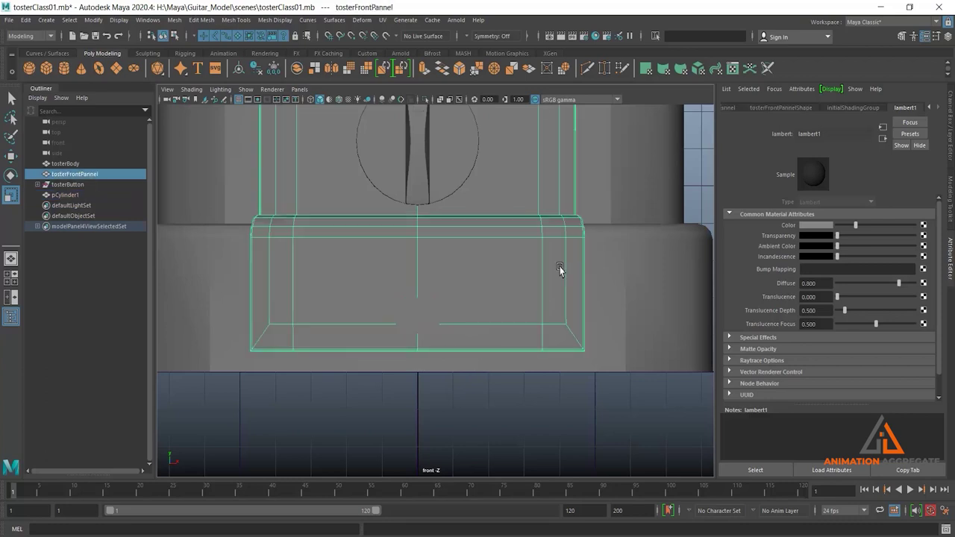
{"action": "left_click", "coordinate": [432, 326]}
{"action": "key", "text": "space"}
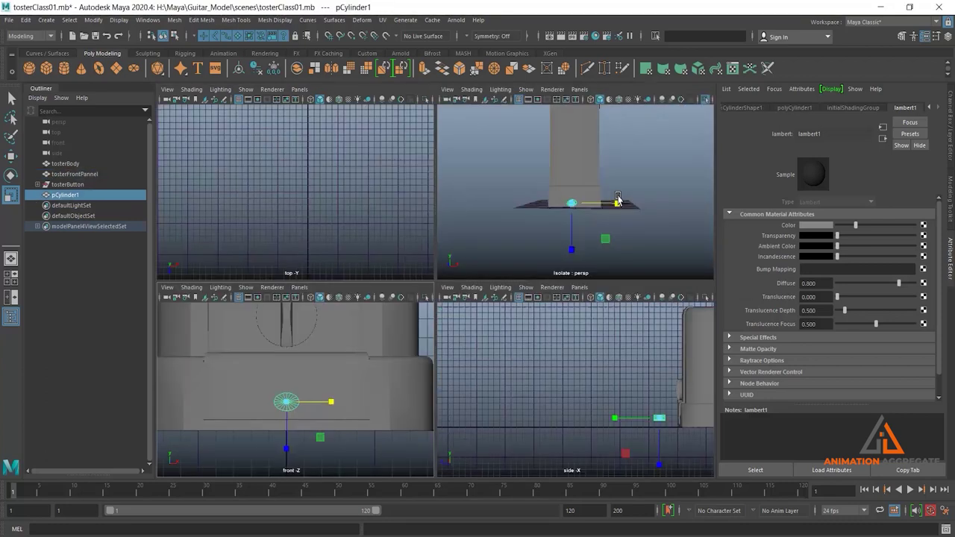
- Orbit close to the cylinder and switch it to edge selection mode
{"action": "key", "text": "space"}
{"action": "left_click_drag", "start_coordinate": [490, 296], "coordinate": [540, 354], "text": "alt"}
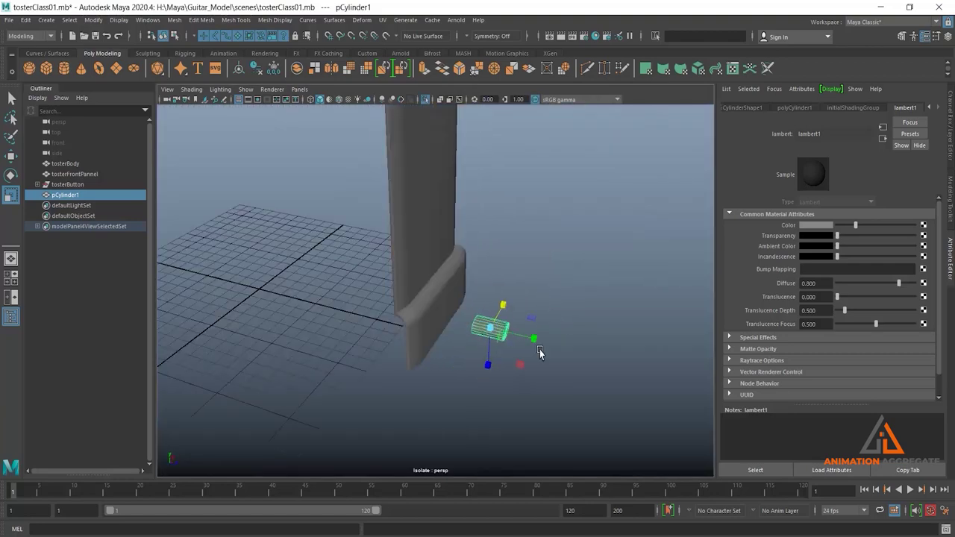
{"action": "left_click_drag", "start_coordinate": [478, 277], "coordinate": [517, 304], "text": "alt"}
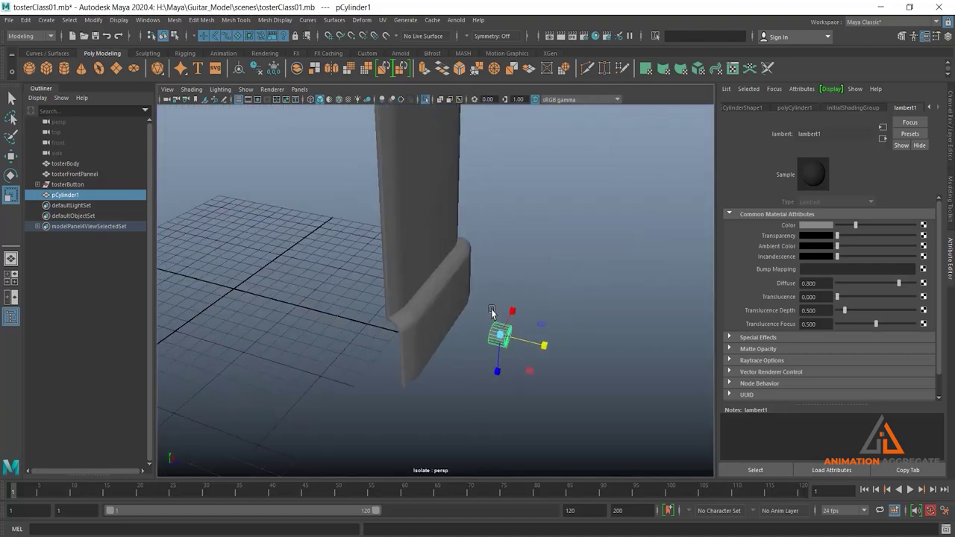
{"action": "key", "text": "w"}
{"action": "left_click_drag", "start_coordinate": [503, 368], "coordinate": [528, 313], "text": "alt"}
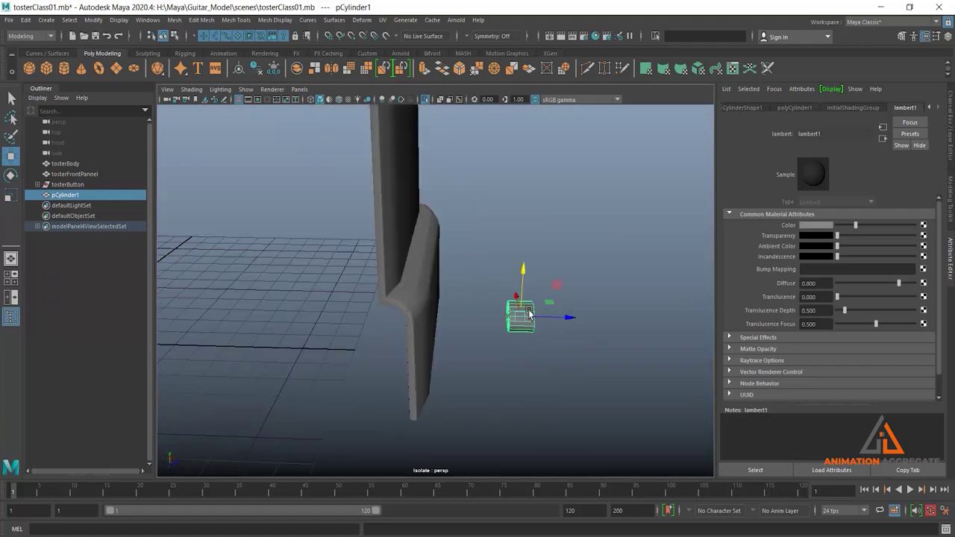
{"action": "right_click", "coordinate": [529, 306]}
{"action": "left_click_drag", "start_coordinate": [454, 252], "coordinate": [515, 377]}
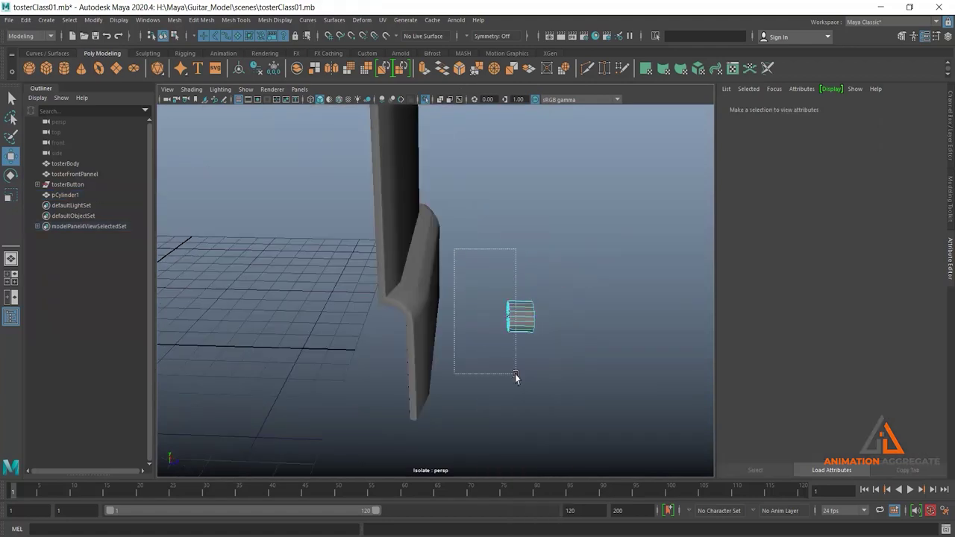
{"action": "scroll", "coordinate": [557, 355], "scroll_direction": "up", "scroll_amount": 2}
{"action": "left_click_drag", "start_coordinate": [575, 252], "coordinate": [522, 375]}
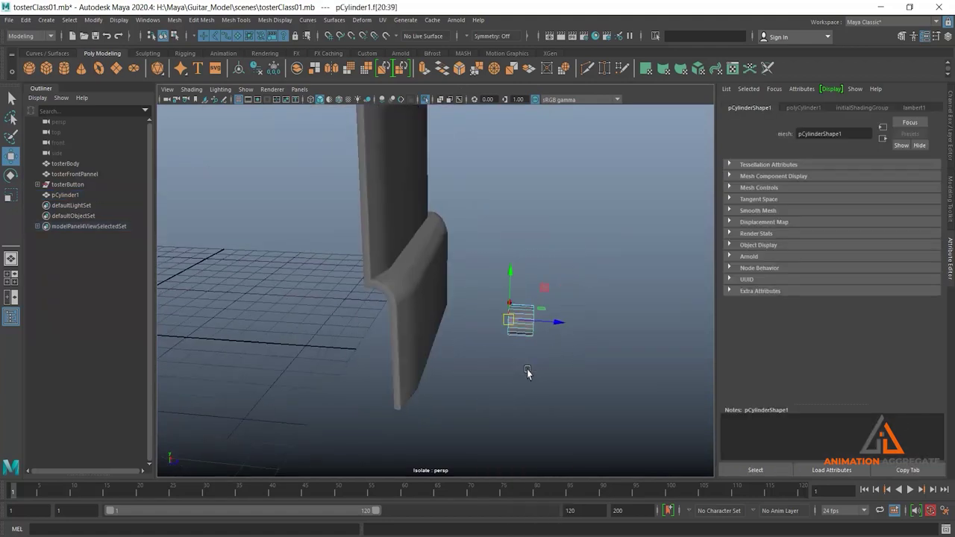
{"action": "left_click_drag", "start_coordinate": [559, 348], "coordinate": [548, 386], "text": "alt"}
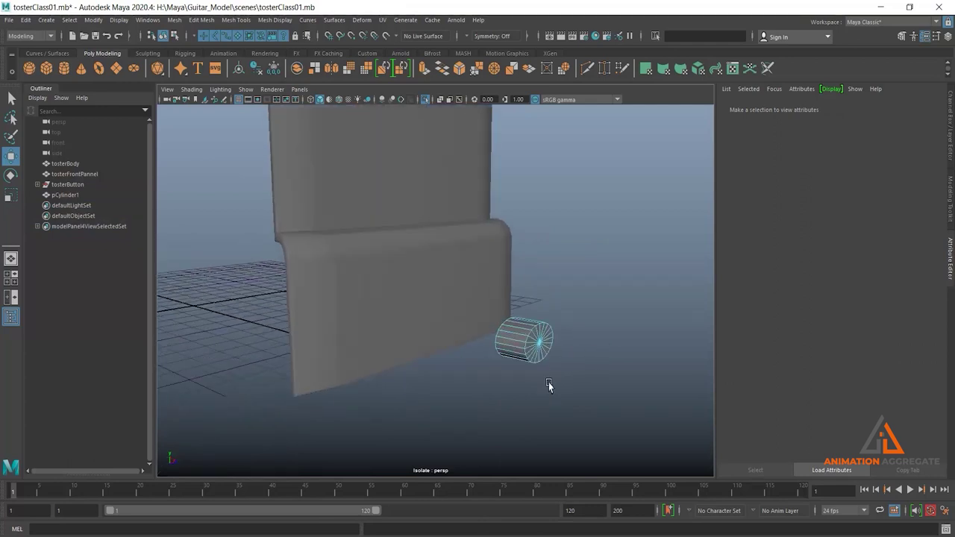
{"action": "right_click_drag", "start_coordinate": [534, 265], "coordinate": [545, 233]}
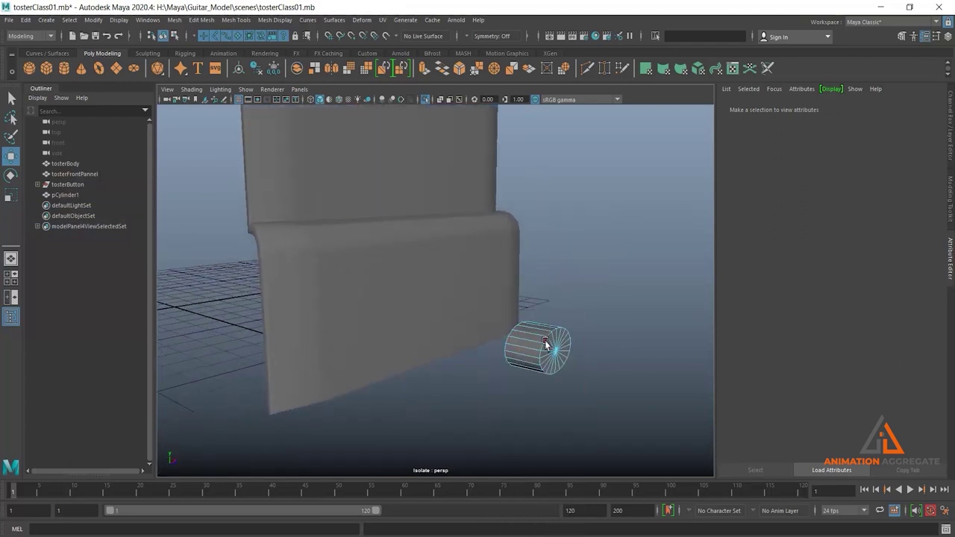
- Bevel the cylinder's end-cap edge loop with fraction 0.21 and 2 segments
{"action": "double_click", "coordinate": [546, 342]}
{"action": "left_click_drag", "start_coordinate": [635, 366], "coordinate": [608, 363], "text": "alt"}
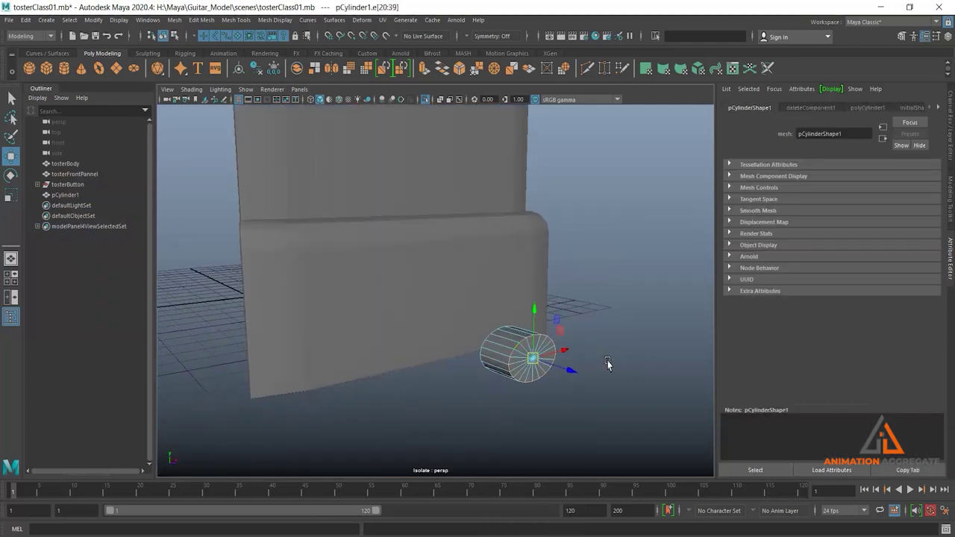
{"action": "key", "text": "ctrl+b"}
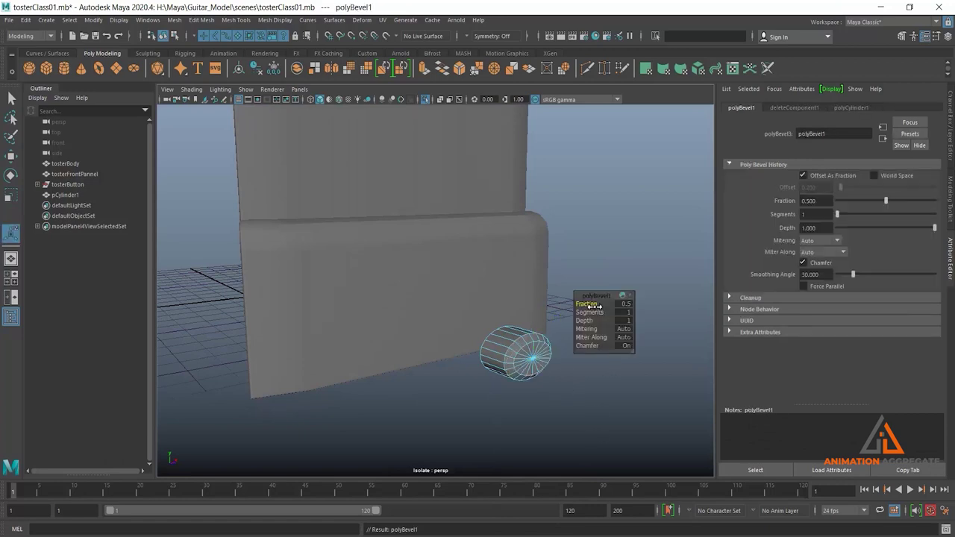
{"action": "mouse_move", "coordinate": [596, 305]}
{"action": "left_mouse_down"}
{"action": "mouse_move", "coordinate": [583, 312]}
{"action": "mouse_move", "coordinate": [589, 320]}
{"action": "left_mouse_up"}
{"action": "right_click_drag", "start_coordinate": [525, 276], "coordinate": [578, 252]}
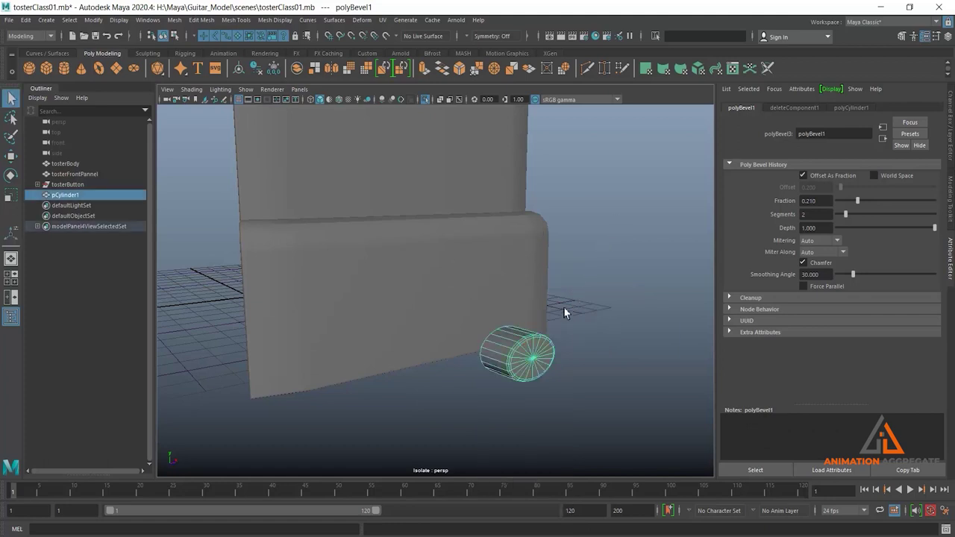
{"action": "key", "text": "w"}
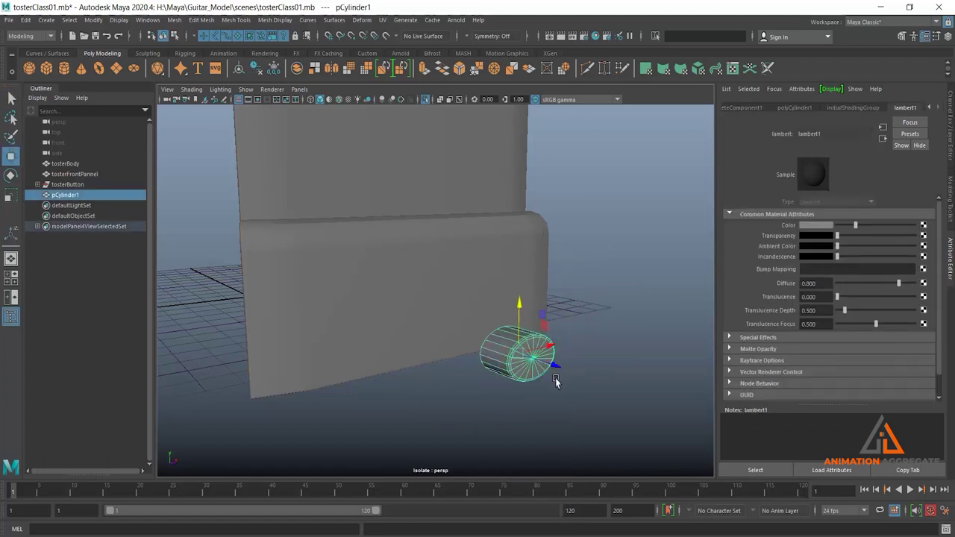
{"action": "key", "text": "F11"}
{"action": "mouse_move", "coordinate": [586, 416]}
{"action": "left_mouse_down"}
{"action": "mouse_move", "coordinate": [543, 356]}
{"action": "mouse_move", "coordinate": [587, 359]}
{"action": "left_mouse_up"}
- Undo the bevel and set the cylinder's Subdivisions Axis to 8
{"action": "key", "text": "ctrl+z"}
{"action": "key", "text": "ctrl+z"}
{"action": "key", "text": "ctrl+z"}
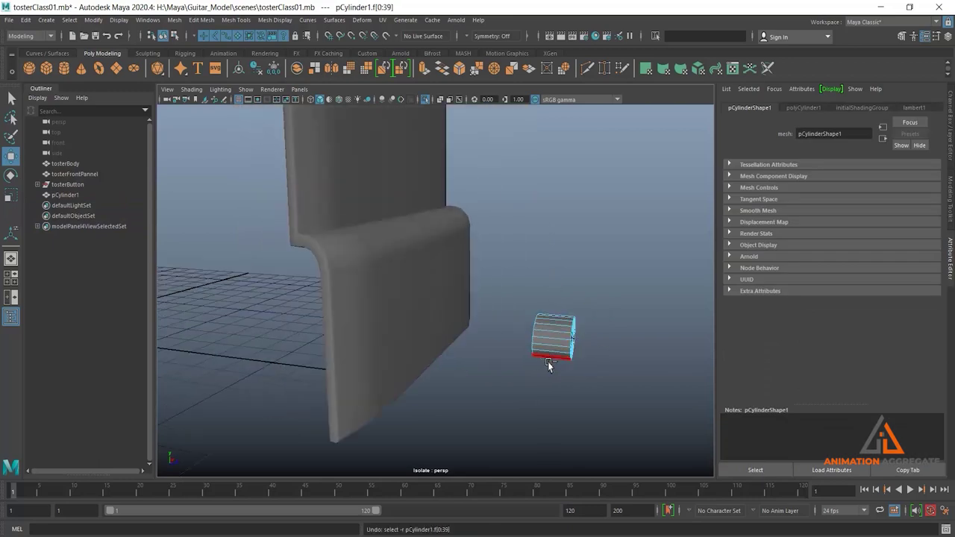
{"action": "key", "text": "ctrl+z"}
{"action": "right_click_drag", "start_coordinate": [570, 265], "coordinate": [646, 212]}
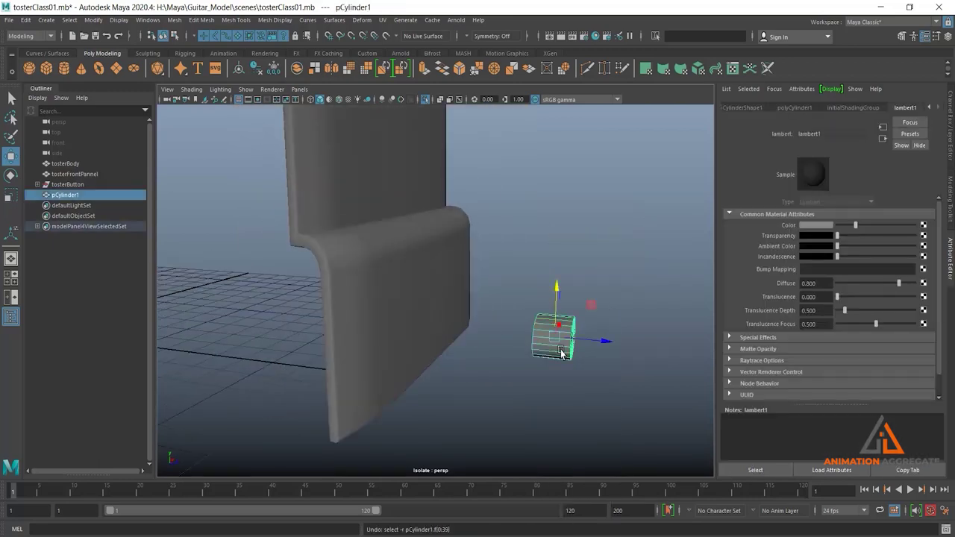
{"action": "key", "text": "ctrl+a"}
{"action": "mouse_move", "coordinate": [648, 363]}
{"action": "left_mouse_down", "text": "alt"}
{"action": "mouse_move", "coordinate": [622, 335]}
{"action": "mouse_move", "coordinate": [782, 301]}
{"action": "left_mouse_up", "text": "alt"}
{"action": "left_click", "coordinate": [845, 227]}
{"action": "left_click", "coordinate": [897, 254]}
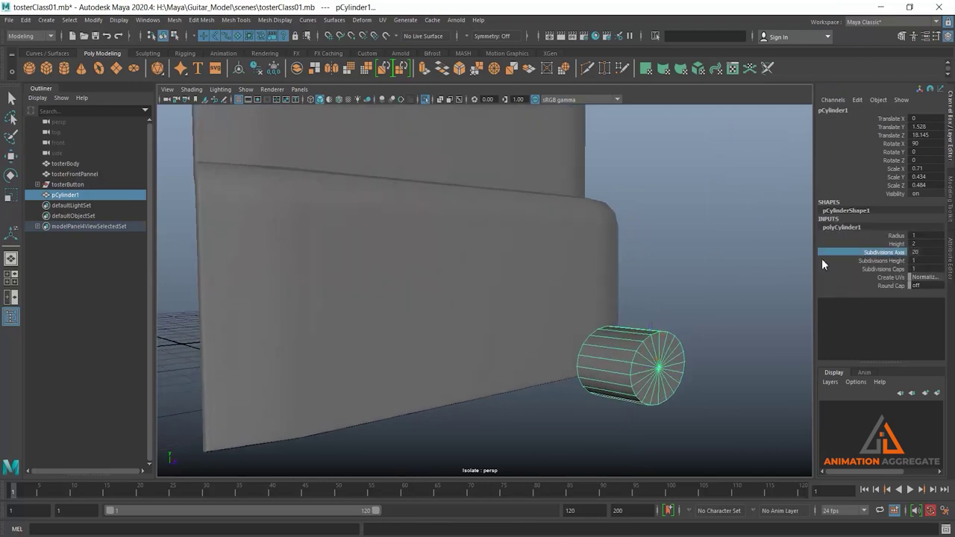
{"action": "mouse_move", "coordinate": [776, 284]}
{"action": "middle_mouse_down"}
{"action": "mouse_move", "coordinate": [704, 283]}
{"action": "mouse_move", "coordinate": [738, 295]}
{"action": "mouse_move", "coordinate": [721, 305]}
{"action": "middle_mouse_up"}
- Select one end cap's faces of the octagonal cylinder and delete them
{"action": "mouse_move", "coordinate": [683, 368]}
{"action": "left_mouse_down", "text": "alt"}
{"action": "mouse_move", "coordinate": [622, 351]}
{"action": "mouse_move", "coordinate": [576, 373]}
{"action": "mouse_move", "coordinate": [526, 370]}
{"action": "mouse_move", "coordinate": [609, 346]}
{"action": "mouse_move", "coordinate": [606, 372]}
{"action": "left_mouse_up", "text": "alt"}
{"action": "key", "text": "r"}
{"action": "right_click", "coordinate": [609, 345]}
{"action": "left_click", "coordinate": [608, 294]}
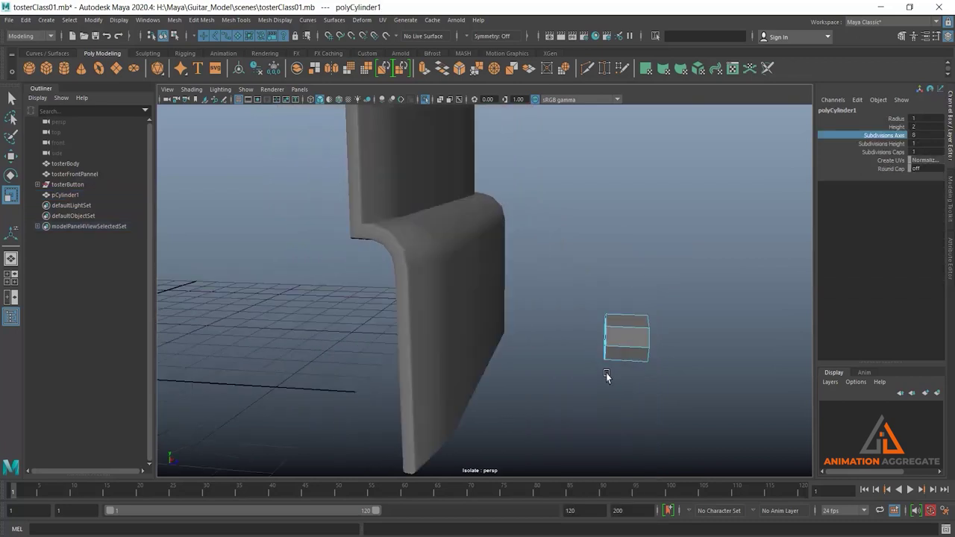
{"action": "left_click_drag", "start_coordinate": [593, 306], "coordinate": [655, 373]}
{"action": "left_click_drag", "start_coordinate": [705, 282], "coordinate": [645, 392], "text": "ctrl"}
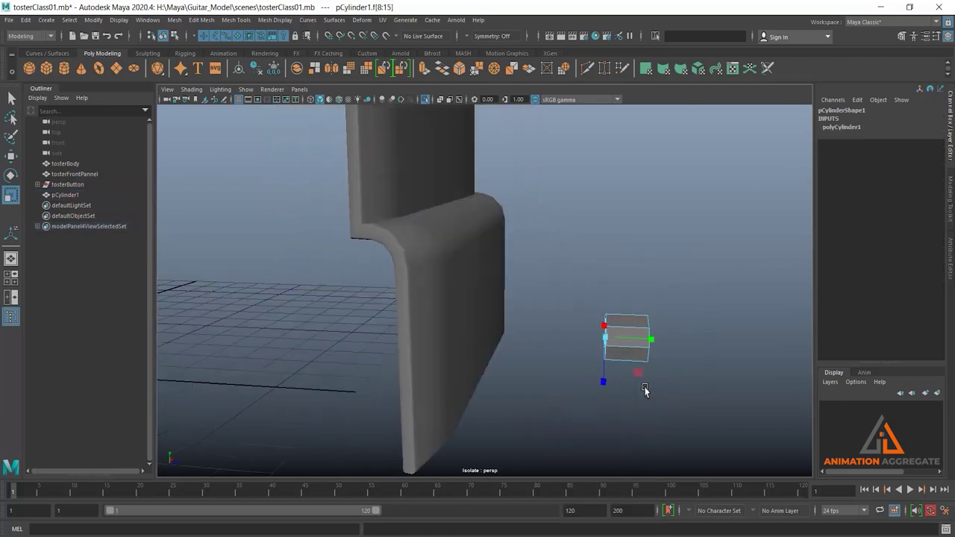
{"action": "key", "text": "Delete"}
- Select the octagon's rim edge loop and bevel it again at fraction 0.21, 2 segments
{"action": "mouse_move", "coordinate": [697, 363]}
{"action": "left_mouse_down", "text": "alt"}
{"action": "mouse_move", "coordinate": [620, 360]}
{"action": "mouse_move", "coordinate": [630, 386]}
{"action": "left_mouse_up", "text": "alt"}
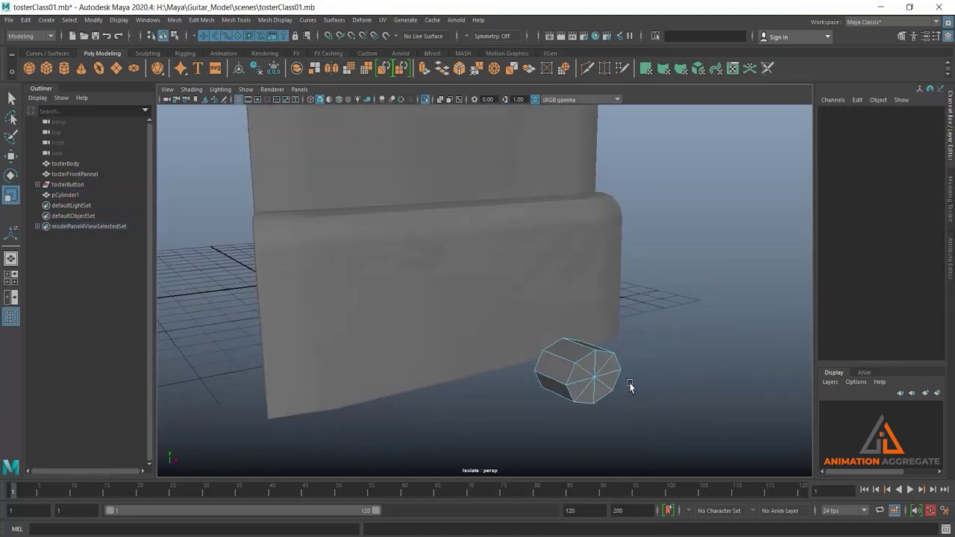
{"action": "double_click", "coordinate": [591, 366]}
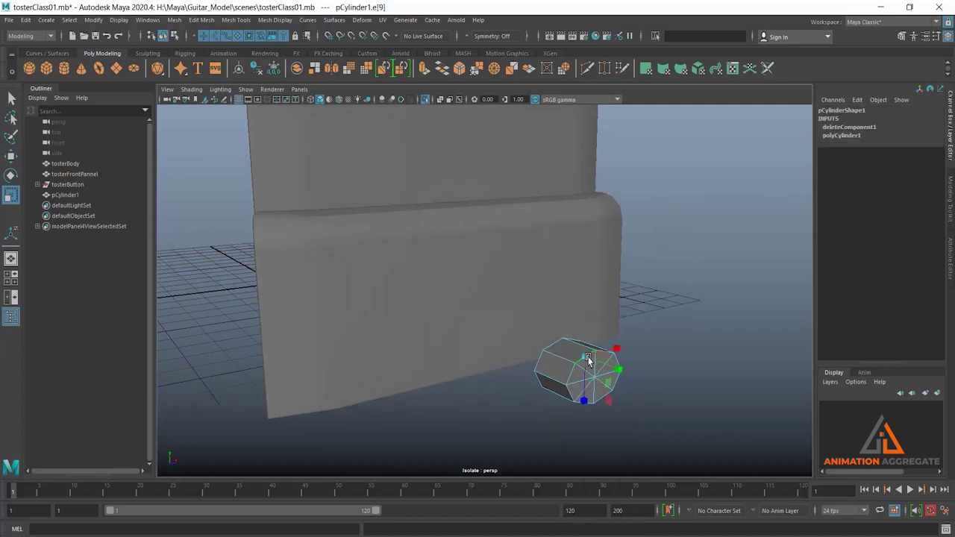
{"action": "mouse_move", "coordinate": [686, 284]}
{"action": "right_mouse_down", "text": "shift"}
{"action": "mouse_move", "coordinate": [655, 308]}
{"action": "mouse_move", "coordinate": [673, 329]}
{"action": "right_mouse_up", "text": "shift"}
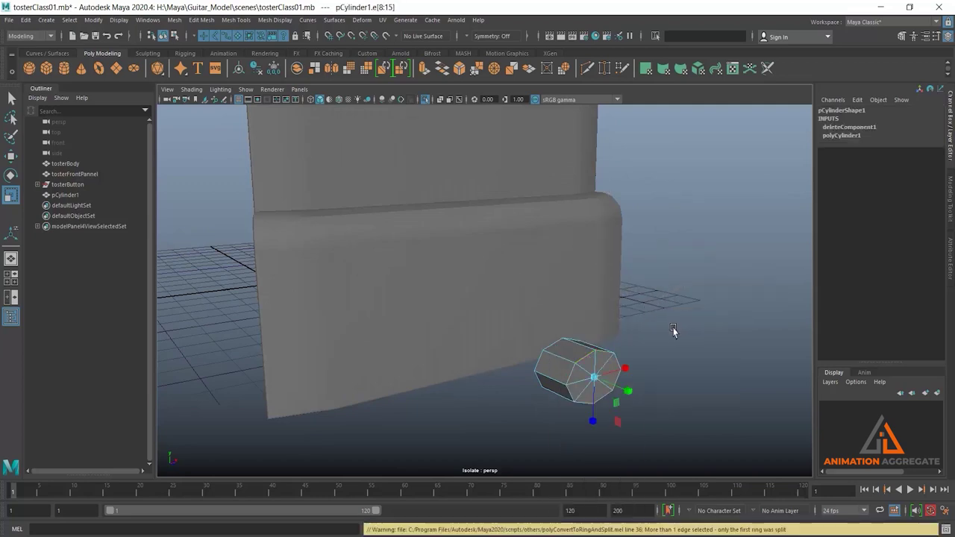
{"action": "left_click_drag", "start_coordinate": [650, 398], "coordinate": [650, 397], "text": "alt"}
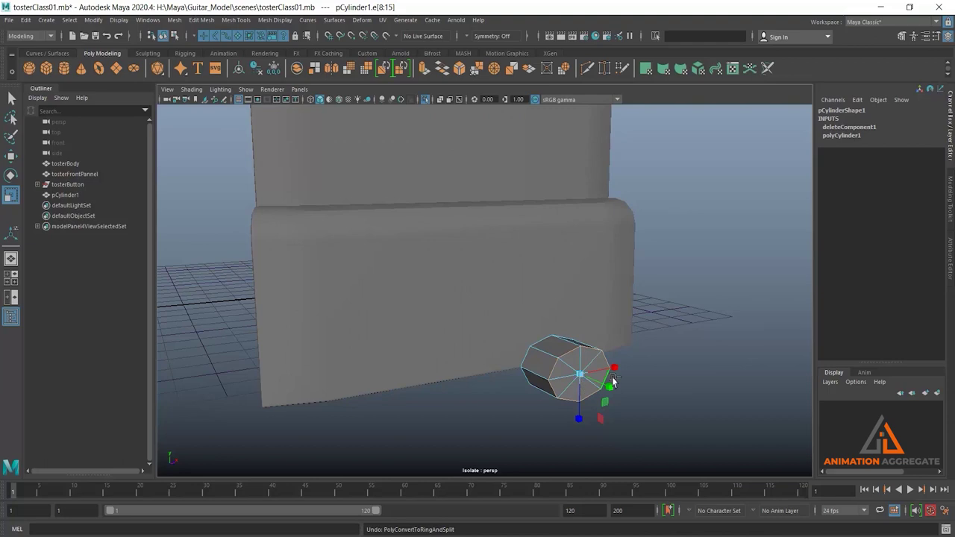
{"action": "key", "text": "ctrl+b"}
- Set the button rim bevel fraction to 0.21, then push the cylinder forward into the front panel
{"action": "left_click_drag", "start_coordinate": [661, 304], "coordinate": [646, 327]}
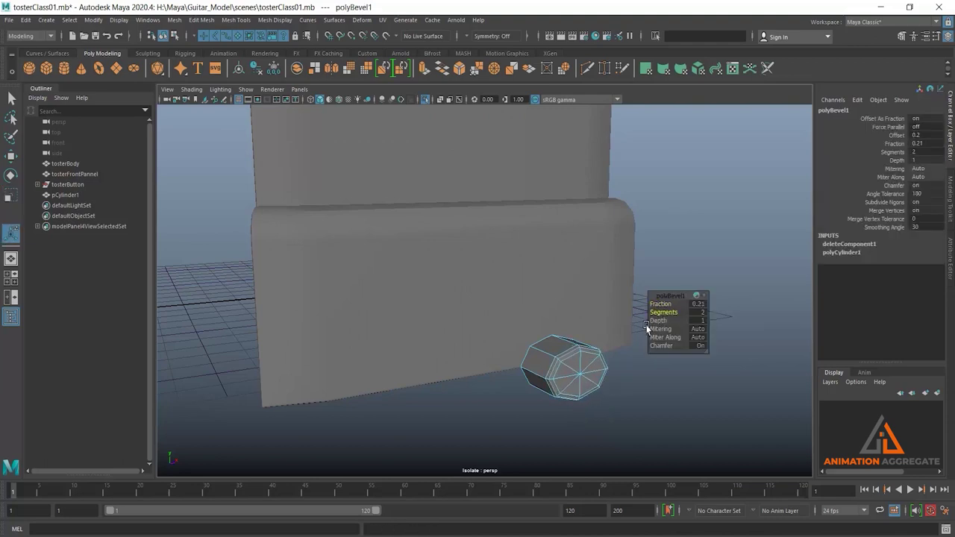
{"action": "right_click_drag", "start_coordinate": [558, 373], "coordinate": [643, 202]}
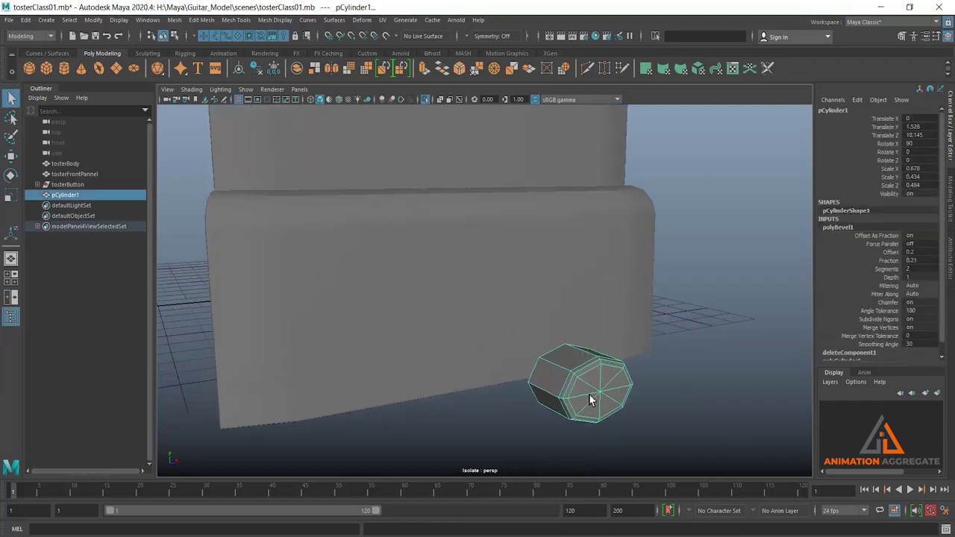
{"action": "key", "text": "w"}
{"action": "mouse_move", "coordinate": [608, 396]}
{"action": "left_mouse_down"}
{"action": "mouse_move", "coordinate": [505, 345]}
{"action": "mouse_move", "coordinate": [490, 358]}
{"action": "left_mouse_up"}
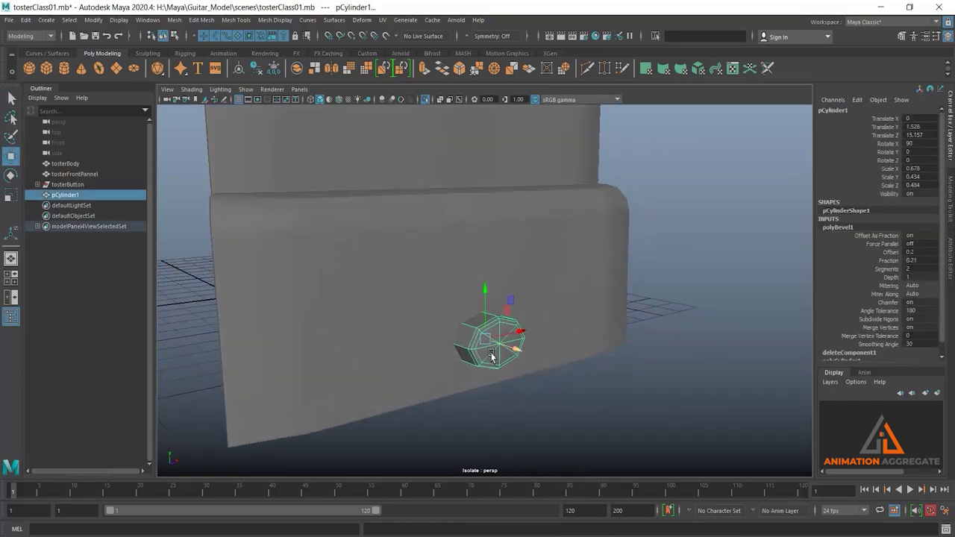
- Check the button's fit in the panel up close, then bring up the toaster reference photo
{"action": "right_click_drag", "start_coordinate": [490, 358], "coordinate": [544, 416], "text": "alt"}
{"action": "left_click", "coordinate": [454, 319]}
{"action": "mouse_move", "coordinate": [455, 319]}
{"action": "left_mouse_down", "text": "alt"}
{"action": "mouse_move", "coordinate": [575, 358]}
{"action": "mouse_move", "coordinate": [489, 350]}
{"action": "left_mouse_up", "text": "alt"}
{"action": "left_click", "coordinate": [480, 324]}
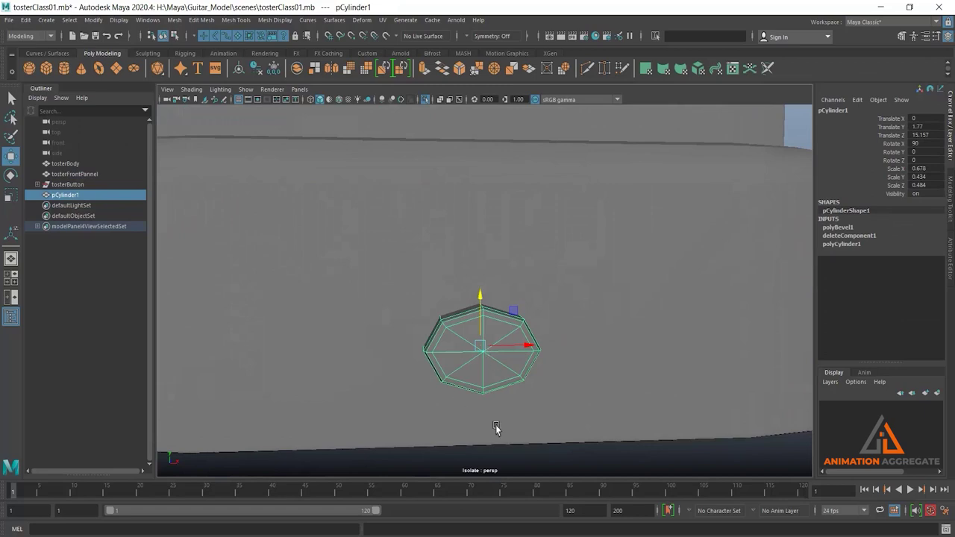
{"action": "key", "text": "alt+Tab"}
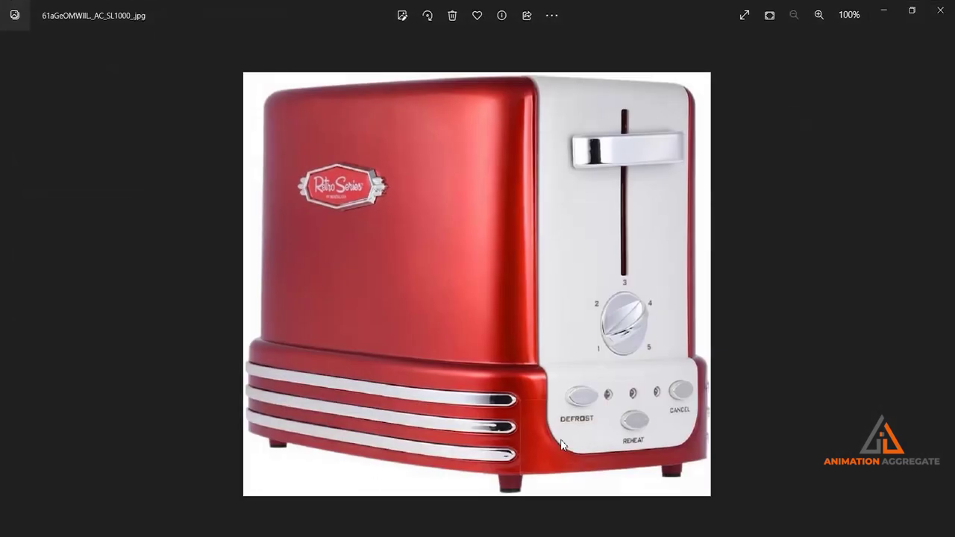
- Minimize the reference photo and reselect the toaster front panel back in Maya
{"action": "left_click", "coordinate": [884, 10]}
{"action": "mouse_move", "coordinate": [663, 344]}
{"action": "left_mouse_down", "text": "alt"}
{"action": "mouse_move", "coordinate": [559, 346]}
{"action": "mouse_move", "coordinate": [581, 320]}
{"action": "mouse_move", "coordinate": [621, 345]}
{"action": "mouse_move", "coordinate": [490, 336]}
{"action": "left_mouse_up", "text": "alt"}
{"action": "left_click", "coordinate": [597, 305]}
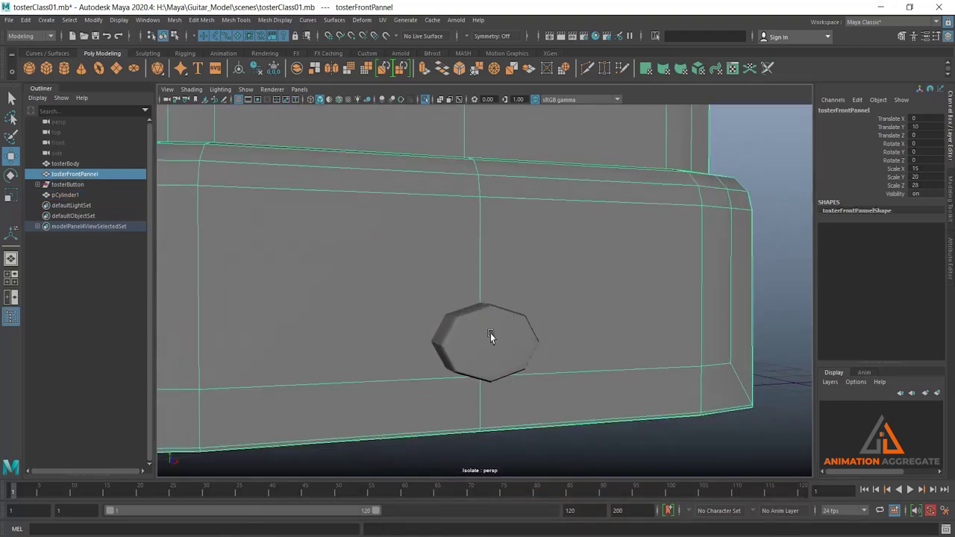
- In edge mode, scale the front panel's selected edge and vertical edge loop along X
{"action": "left_click_drag", "start_coordinate": [610, 375], "coordinate": [626, 307], "text": "alt"}
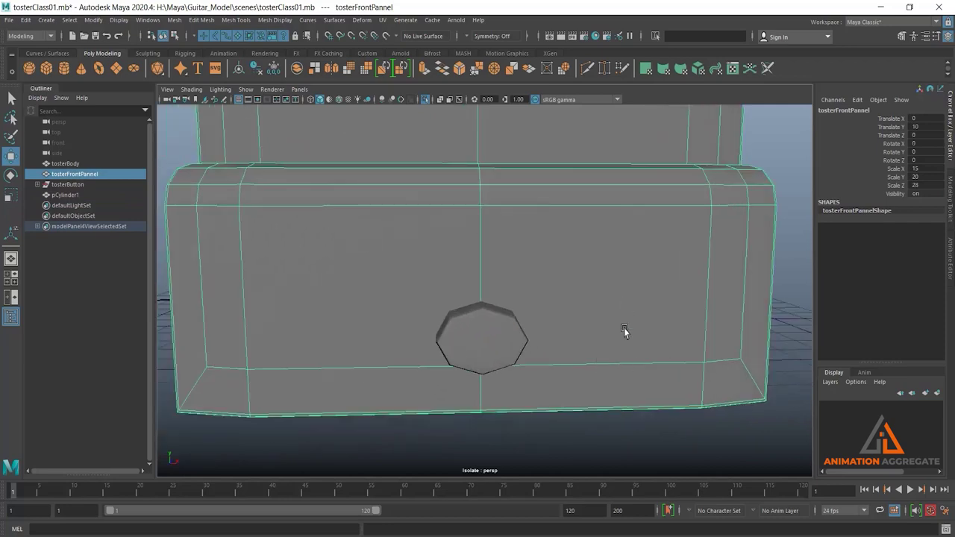
{"action": "scroll", "coordinate": [624, 331], "scroll_direction": "down", "scroll_amount": 2}
{"action": "scroll", "coordinate": [619, 341], "scroll_direction": "down", "scroll_amount": 2}
{"action": "scroll", "coordinate": [599, 329], "scroll_direction": "down", "scroll_amount": 2}
{"action": "scroll", "coordinate": [584, 331], "scroll_direction": "down", "scroll_amount": 2}
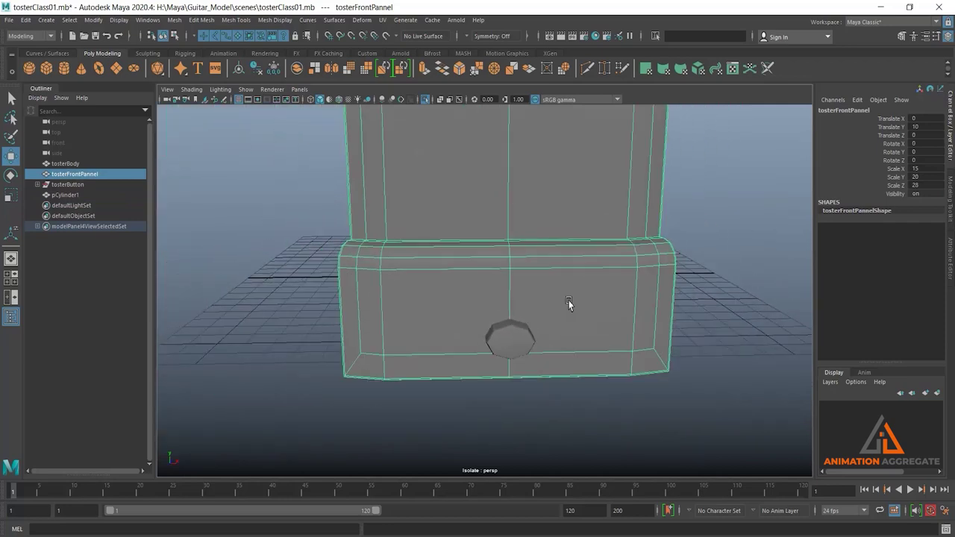
{"action": "scroll", "coordinate": [568, 303], "scroll_direction": "down", "scroll_amount": 1}
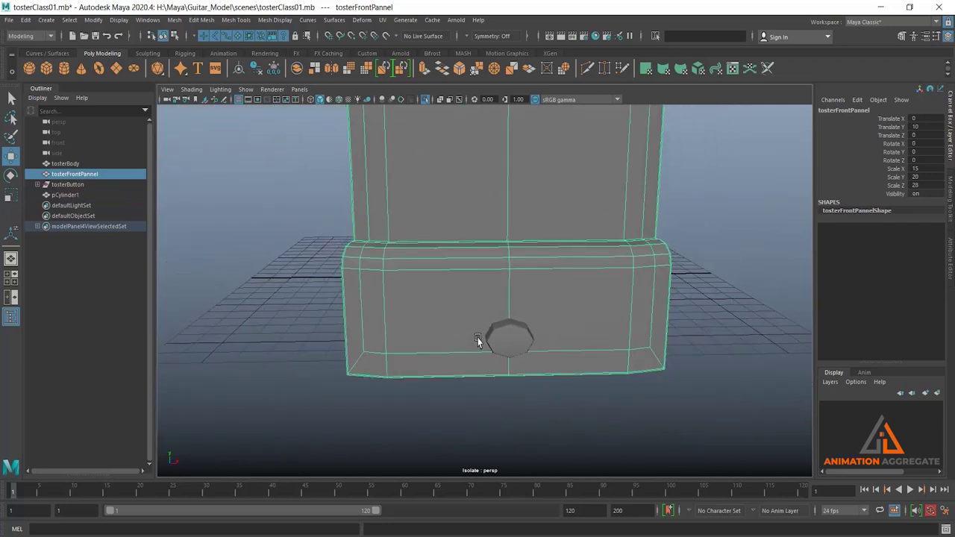
{"action": "scroll", "coordinate": [496, 353], "scroll_direction": "down", "scroll_amount": 2}
{"action": "scroll", "coordinate": [503, 344], "scroll_direction": "down", "scroll_amount": 2}
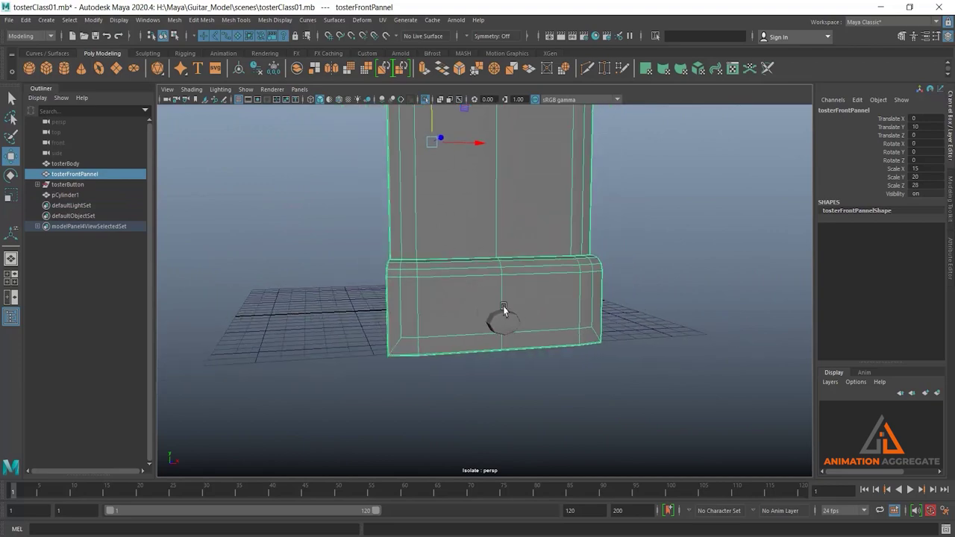
{"action": "mouse_move", "coordinate": [494, 324]}
{"action": "left_mouse_down", "text": "alt"}
{"action": "mouse_move", "coordinate": [570, 383]}
{"action": "mouse_move", "coordinate": [527, 316]}
{"action": "mouse_move", "coordinate": [547, 358]}
{"action": "mouse_move", "coordinate": [537, 249]}
{"action": "mouse_move", "coordinate": [567, 331]}
{"action": "mouse_move", "coordinate": [552, 351]}
{"action": "mouse_move", "coordinate": [565, 373]}
{"action": "mouse_move", "coordinate": [554, 389]}
{"action": "mouse_move", "coordinate": [509, 324]}
{"action": "left_mouse_up", "text": "alt"}
{"action": "mouse_move", "coordinate": [554, 265]}
{"action": "right_mouse_down"}
{"action": "mouse_move", "coordinate": [537, 269]}
{"action": "mouse_move", "coordinate": [555, 236]}
{"action": "right_mouse_up"}
{"action": "left_click", "coordinate": [494, 312]}
{"action": "left_click_drag", "start_coordinate": [565, 339], "coordinate": [550, 331], "text": "alt"}
{"action": "key", "text": "r"}
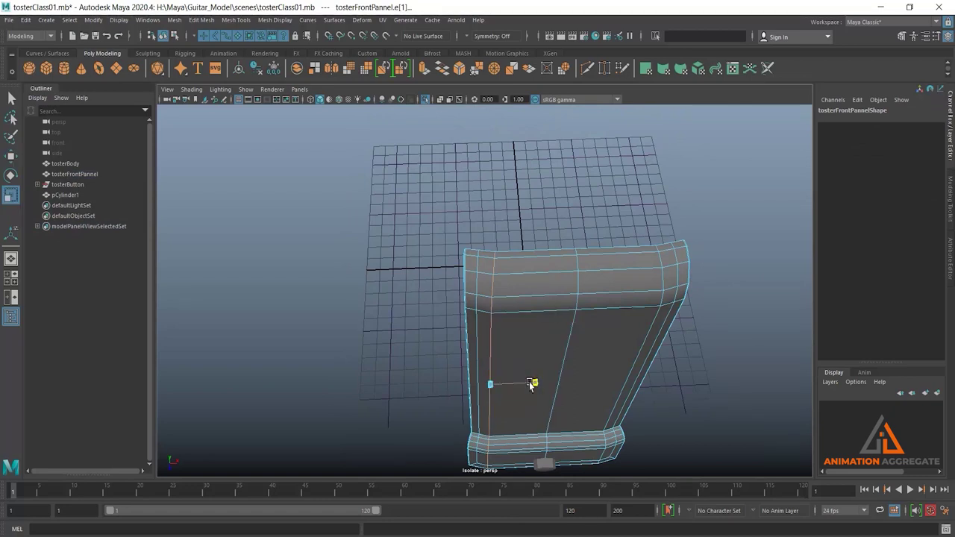
{"action": "left_click_drag", "start_coordinate": [536, 384], "coordinate": [435, 388]}
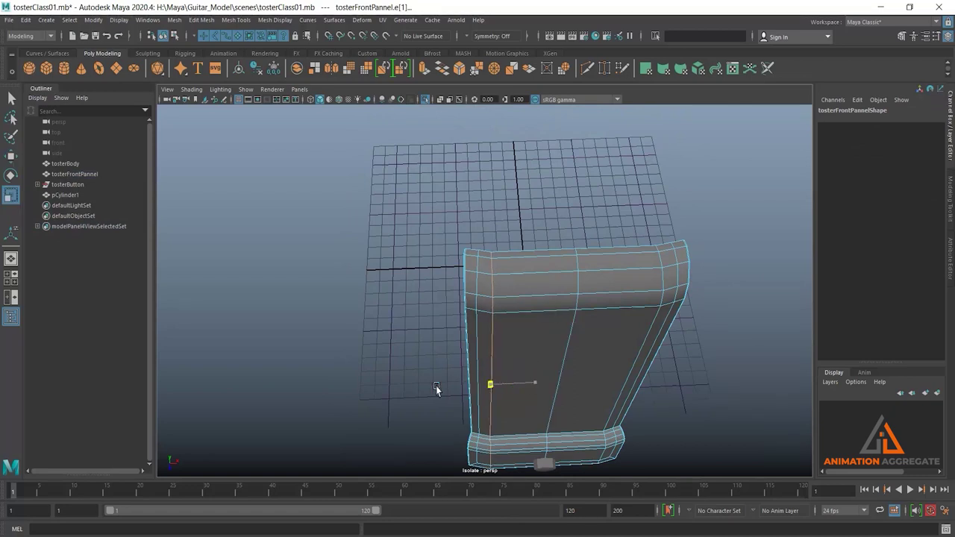
{"action": "double_click", "coordinate": [488, 326]}
{"action": "left_click_drag", "start_coordinate": [522, 381], "coordinate": [391, 380]}
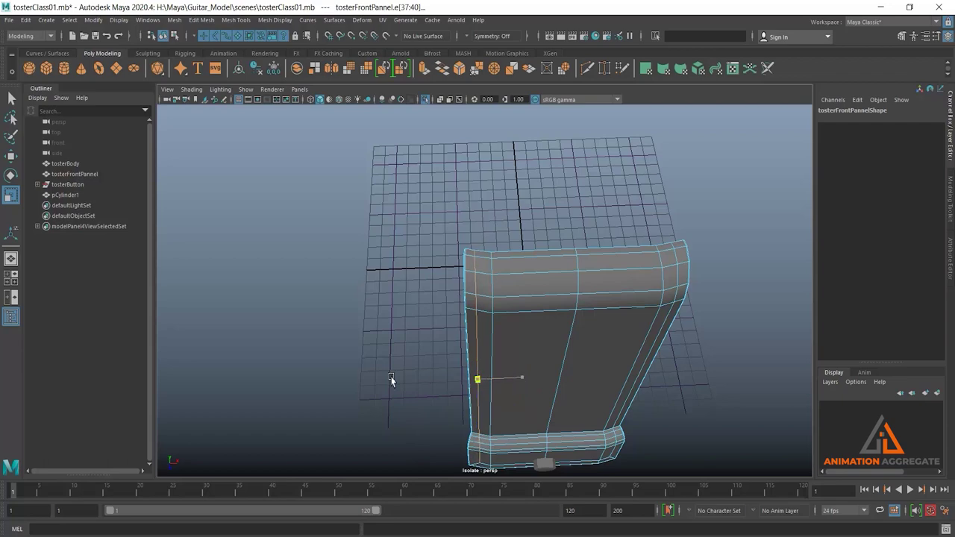
- In the enlarged front view, shift the panel's left vertex column slightly inward
{"action": "key", "text": "space"}
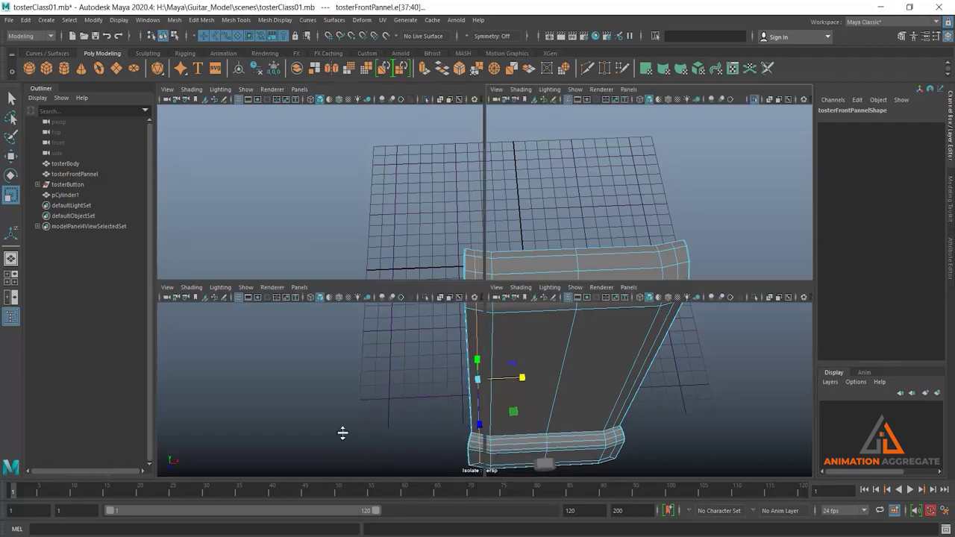
{"action": "key", "text": "space"}
{"action": "scroll", "coordinate": [323, 274], "scroll_direction": "down", "scroll_amount": 3}
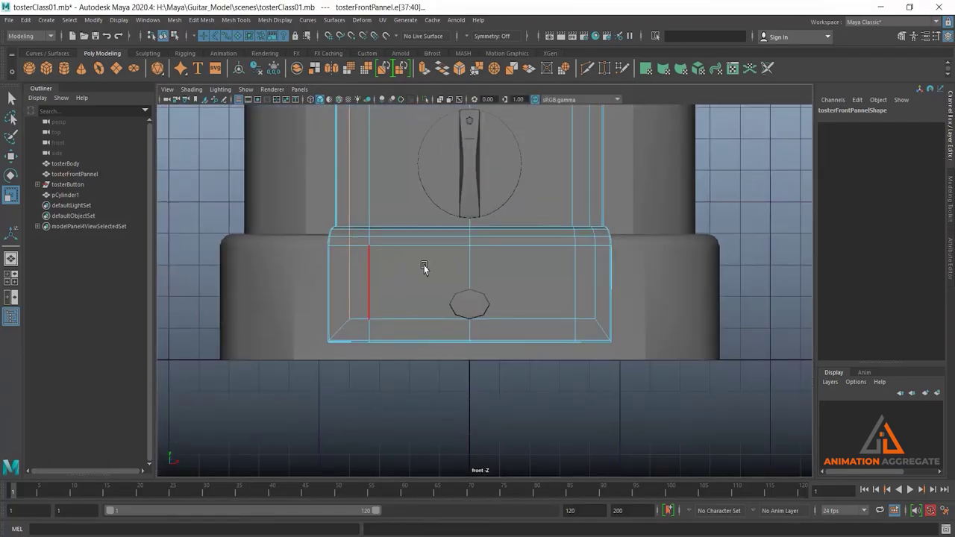
{"action": "scroll", "coordinate": [424, 269], "scroll_direction": "down", "scroll_amount": 2}
{"action": "scroll", "coordinate": [448, 213], "scroll_direction": "down", "scroll_amount": 2}
{"action": "scroll", "coordinate": [463, 220], "scroll_direction": "down", "scroll_amount": 2}
{"action": "scroll", "coordinate": [398, 188], "scroll_direction": "down", "scroll_amount": 2}
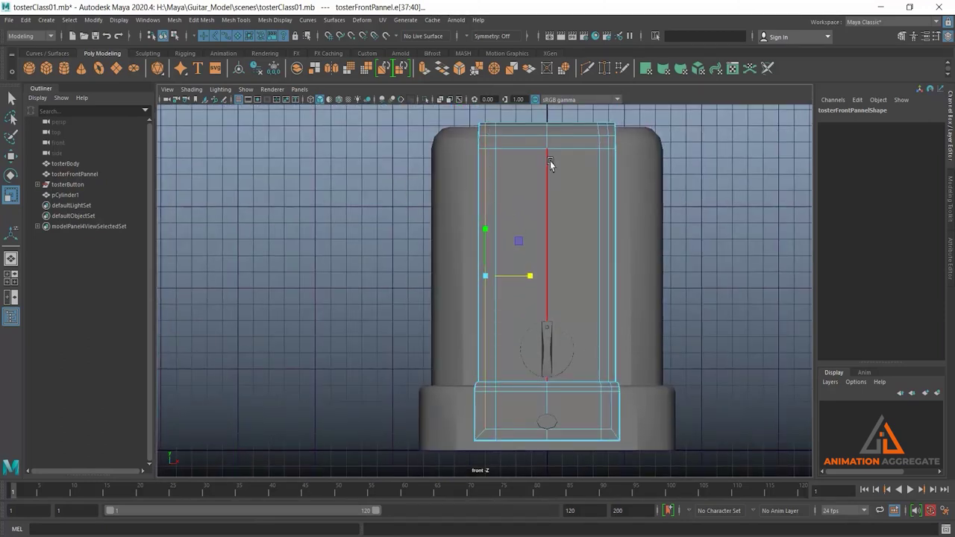
{"action": "right_click_drag", "start_coordinate": [550, 164], "coordinate": [443, 128]}
{"action": "left_click_drag", "start_coordinate": [453, 118], "coordinate": [482, 499]}
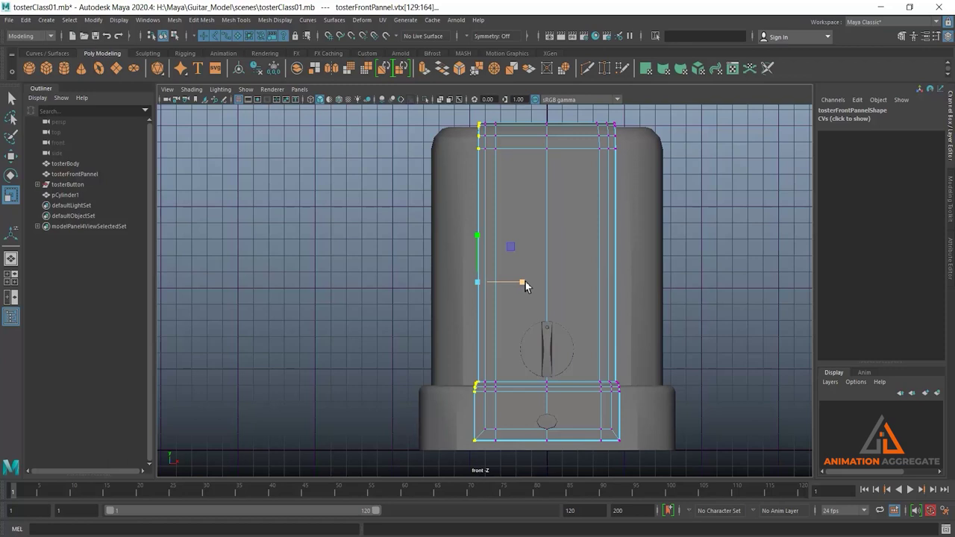
{"action": "left_click_drag", "start_coordinate": [525, 281], "coordinate": [409, 288]}
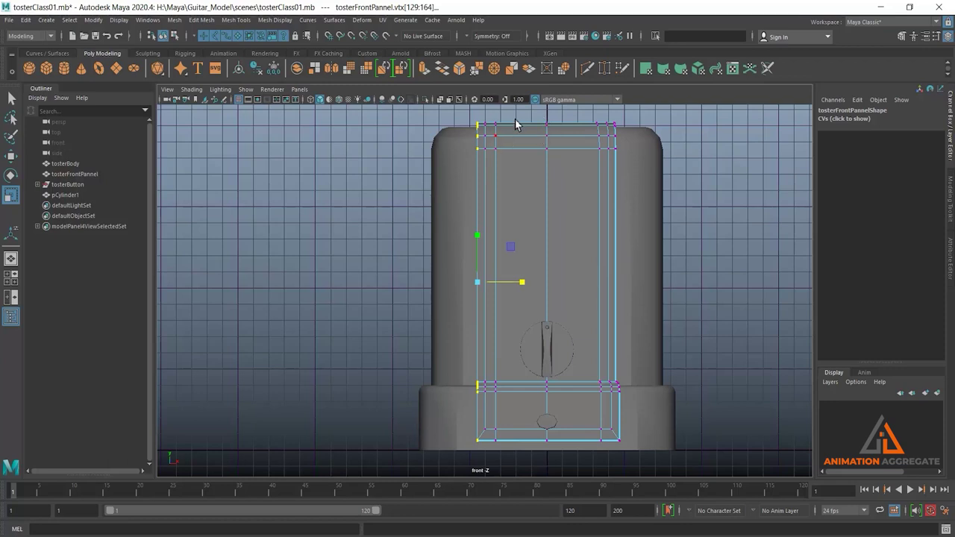
- Select the right vertex column, then return the panel to object mode with four views
{"action": "left_click_drag", "start_coordinate": [516, 112], "coordinate": [490, 454]}
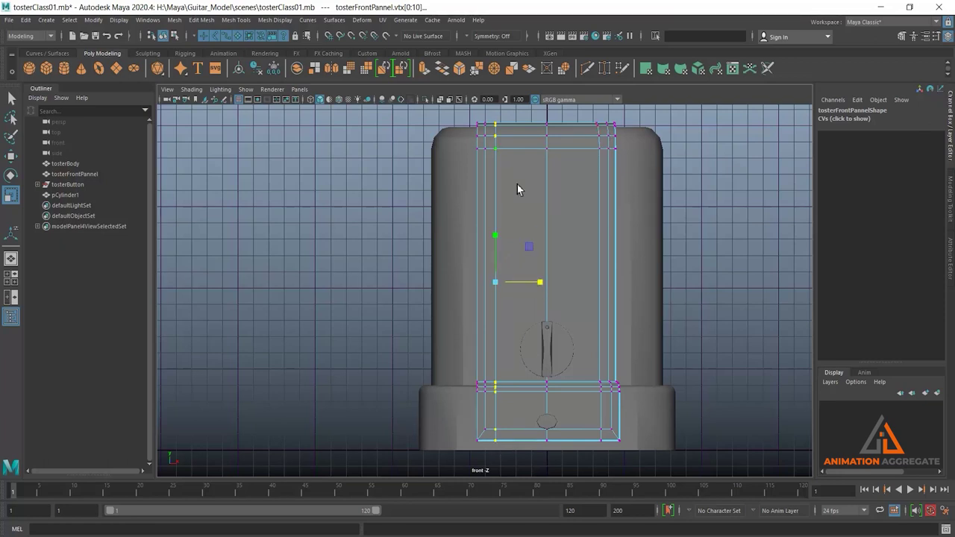
{"action": "right_click_drag", "start_coordinate": [517, 189], "coordinate": [571, 148]}
{"action": "key", "text": "space"}
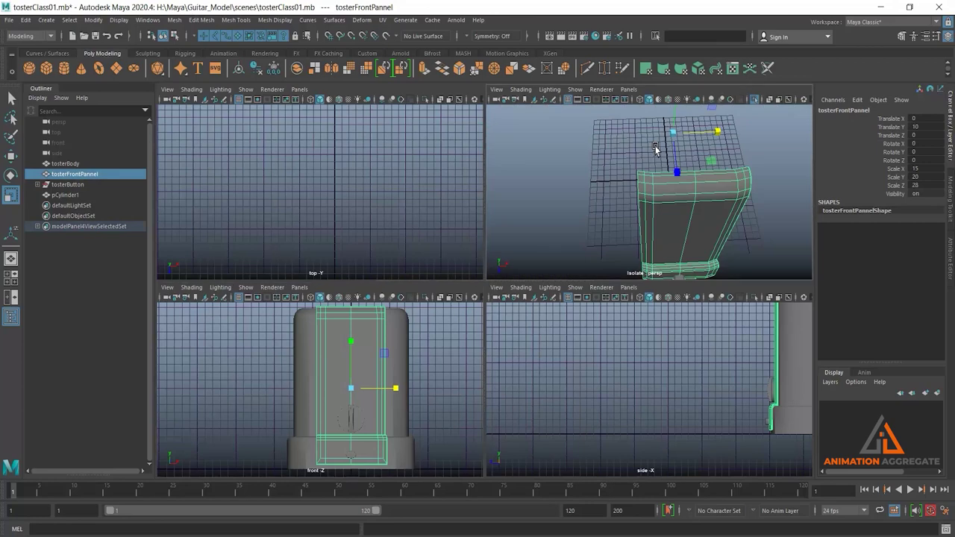
- Mirror the half front panel across world X with merged border vertices, creating polyMirror1
{"action": "key", "text": "space"}
{"action": "left_click_drag", "start_coordinate": [624, 305], "coordinate": [609, 282], "text": "alt"}
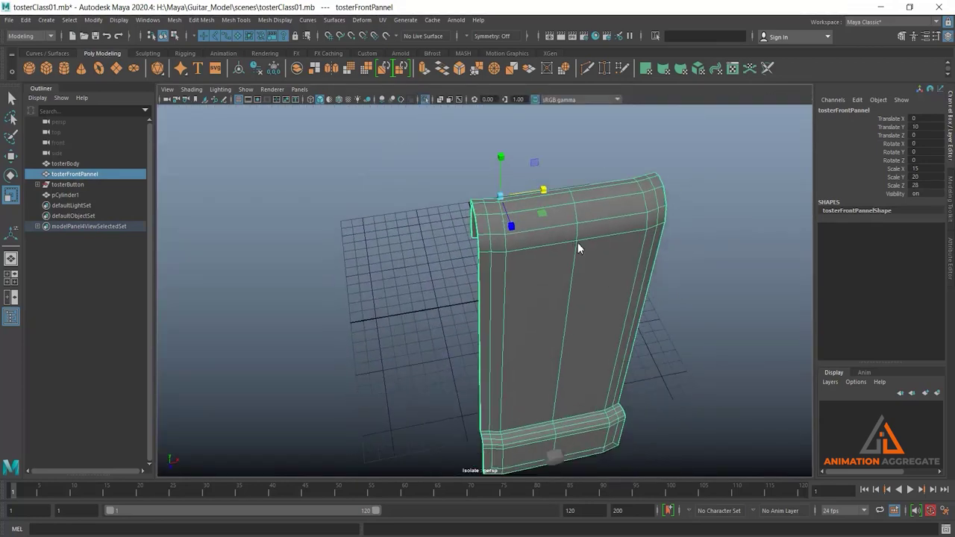
{"action": "right_click_drag", "start_coordinate": [577, 247], "coordinate": [640, 197]}
{"action": "mouse_move", "coordinate": [609, 285]}
{"action": "left_mouse_down", "text": "alt"}
{"action": "mouse_move", "coordinate": [565, 293]}
{"action": "mouse_move", "coordinate": [612, 293]}
{"action": "left_mouse_up", "text": "alt"}
{"action": "mouse_move", "coordinate": [630, 376]}
{"action": "left_mouse_down", "text": "alt"}
{"action": "mouse_move", "coordinate": [572, 274]}
{"action": "mouse_move", "coordinate": [560, 279]}
{"action": "mouse_move", "coordinate": [662, 203]}
{"action": "left_mouse_up", "text": "alt"}
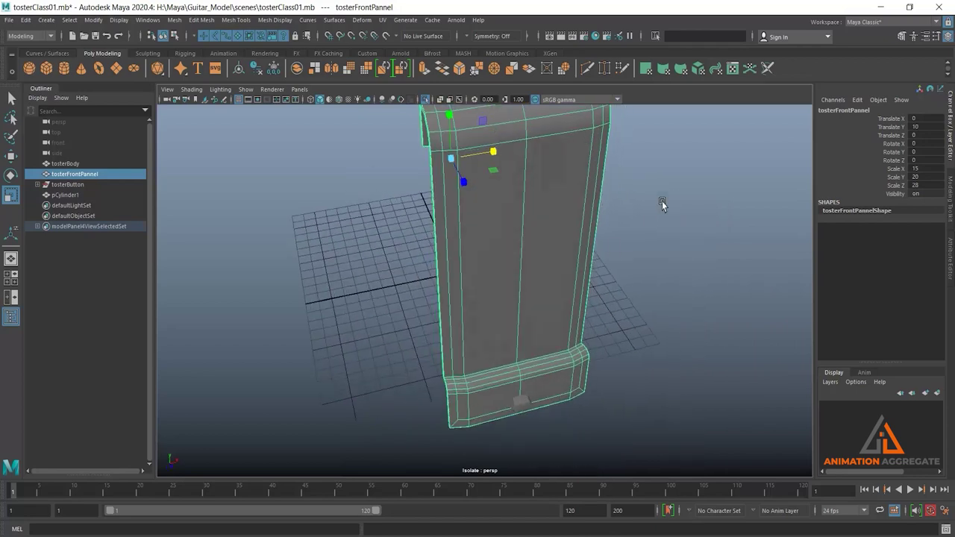
{"action": "right_click", "coordinate": [662, 201], "text": "shift"}
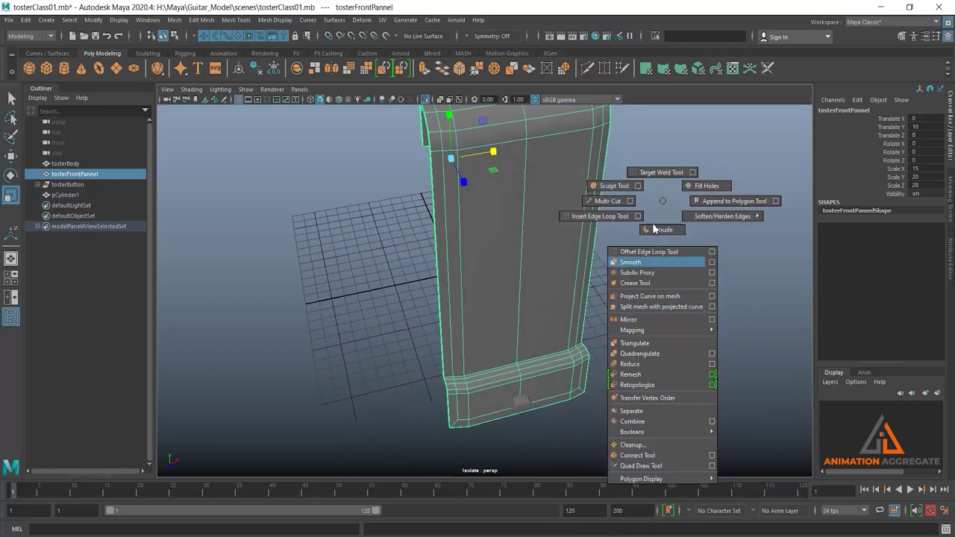
{"action": "left_click", "coordinate": [664, 203]}
{"action": "scroll", "coordinate": [609, 295], "scroll_direction": "down", "scroll_amount": 3}
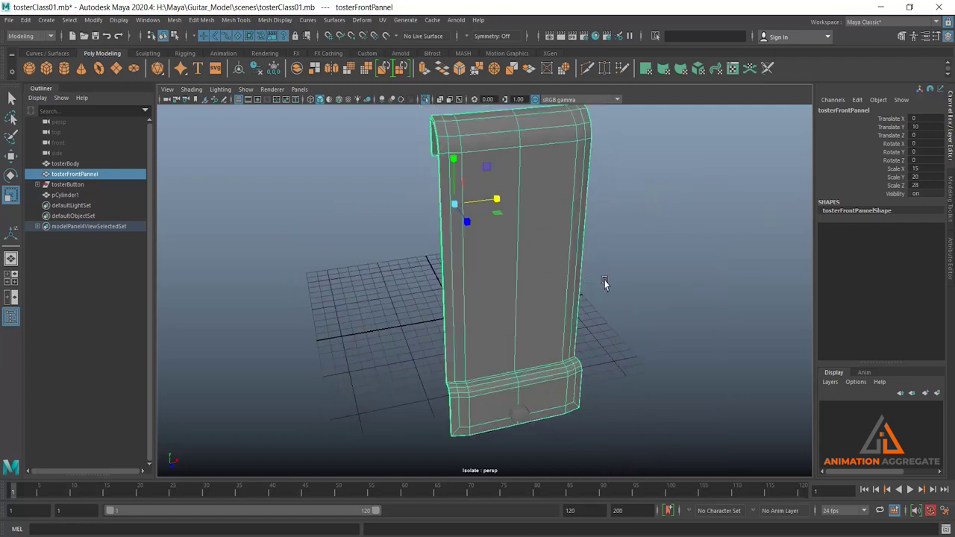
{"action": "scroll", "coordinate": [604, 290], "scroll_direction": "down", "scroll_amount": 1}
{"action": "right_click", "coordinate": [676, 216], "text": "shift"}
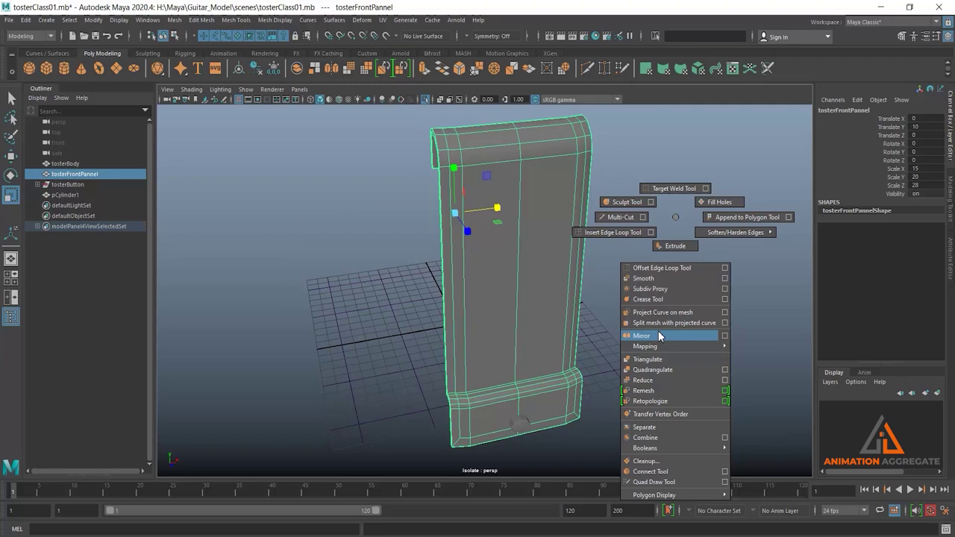
{"action": "left_click", "coordinate": [725, 336]}
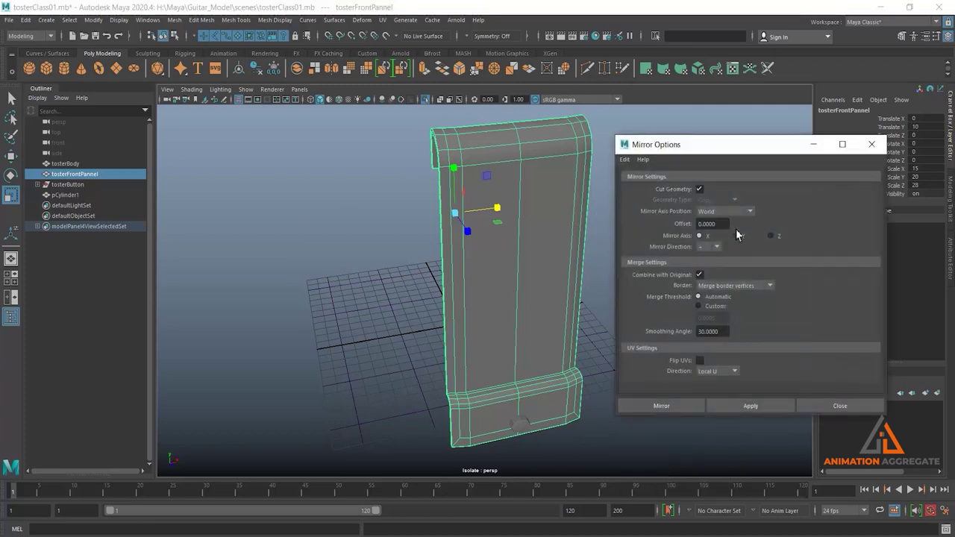
{"action": "mouse_move", "coordinate": [537, 267]}
{"action": "left_mouse_down", "text": "alt"}
{"action": "mouse_move", "coordinate": [518, 269]}
{"action": "mouse_move", "coordinate": [508, 254]}
{"action": "left_mouse_up", "text": "alt"}
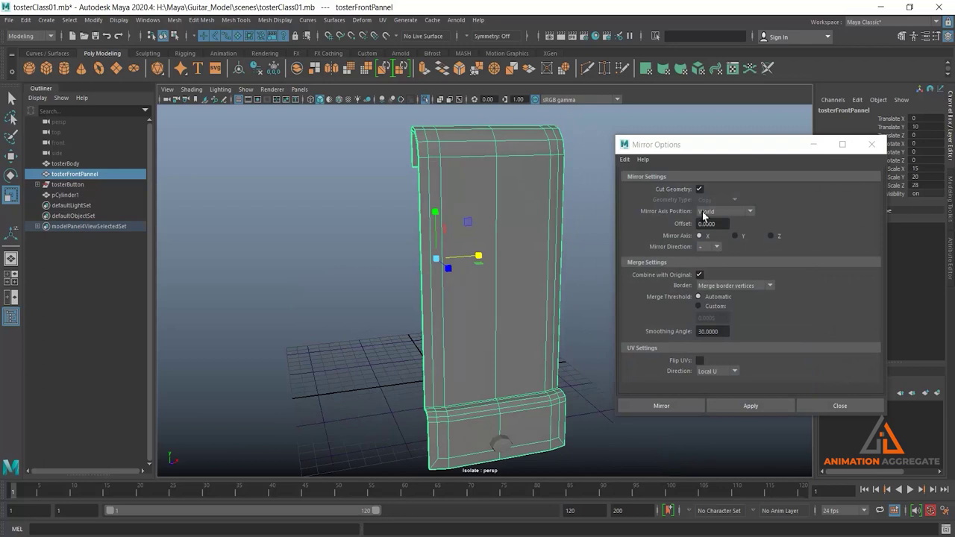
{"action": "mouse_move", "coordinate": [203, 476]}
{"action": "left_mouse_down", "text": "alt"}
{"action": "mouse_move", "coordinate": [273, 438]}
{"action": "mouse_move", "coordinate": [250, 436]}
{"action": "left_mouse_up", "text": "alt"}
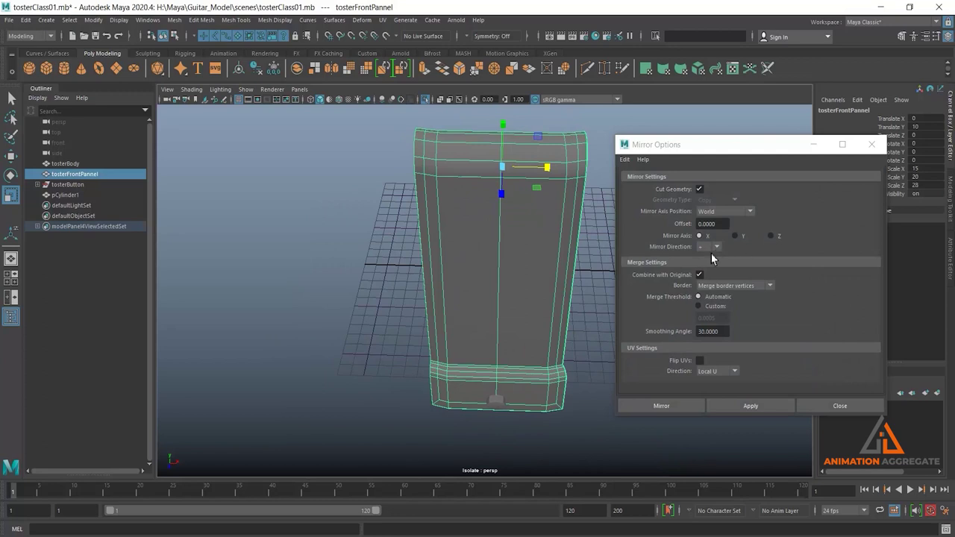
{"action": "left_click", "coordinate": [768, 409]}
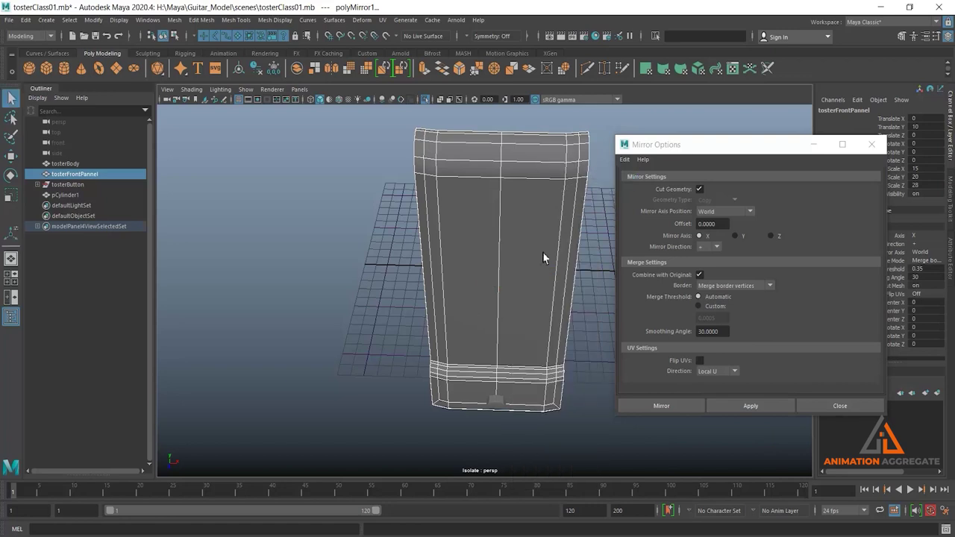
- Zoom in to inspect the mirrored panel's bottom vertices, then clear the vertex selection
{"action": "mouse_move", "coordinate": [542, 251]}
{"action": "left_mouse_down", "text": "alt"}
{"action": "mouse_move", "coordinate": [523, 245]}
{"action": "mouse_move", "coordinate": [513, 214]}
{"action": "mouse_move", "coordinate": [513, 225]}
{"action": "left_mouse_up", "text": "alt"}
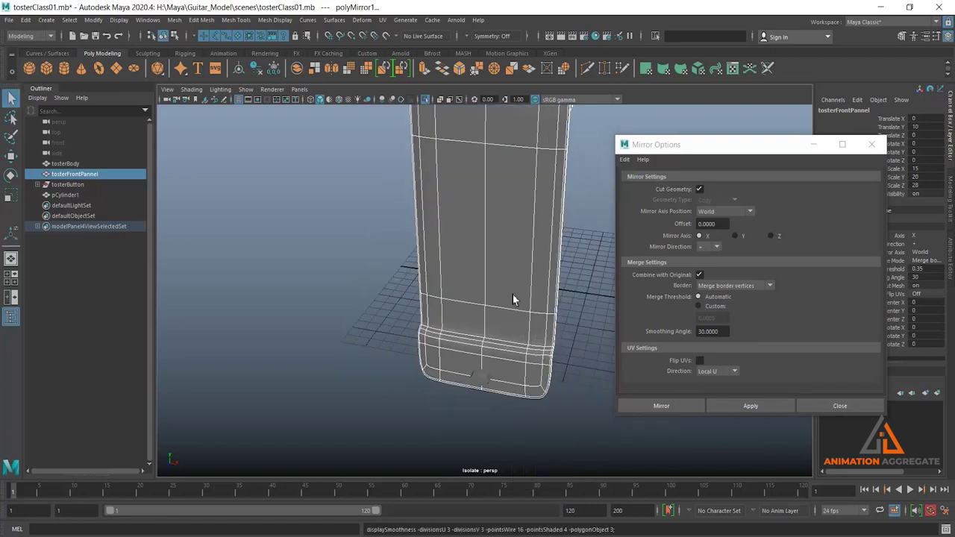
{"action": "middle_click_drag", "start_coordinate": [513, 294], "coordinate": [478, 231], "text": "alt"}
{"action": "right_click_drag", "start_coordinate": [478, 230], "coordinate": [488, 320], "text": "alt"}
{"action": "mouse_move", "coordinate": [520, 181]}
{"action": "right_mouse_down"}
{"action": "mouse_move", "coordinate": [418, 238]}
{"action": "mouse_move", "coordinate": [466, 366]}
{"action": "mouse_move", "coordinate": [513, 358]}
{"action": "right_mouse_up"}
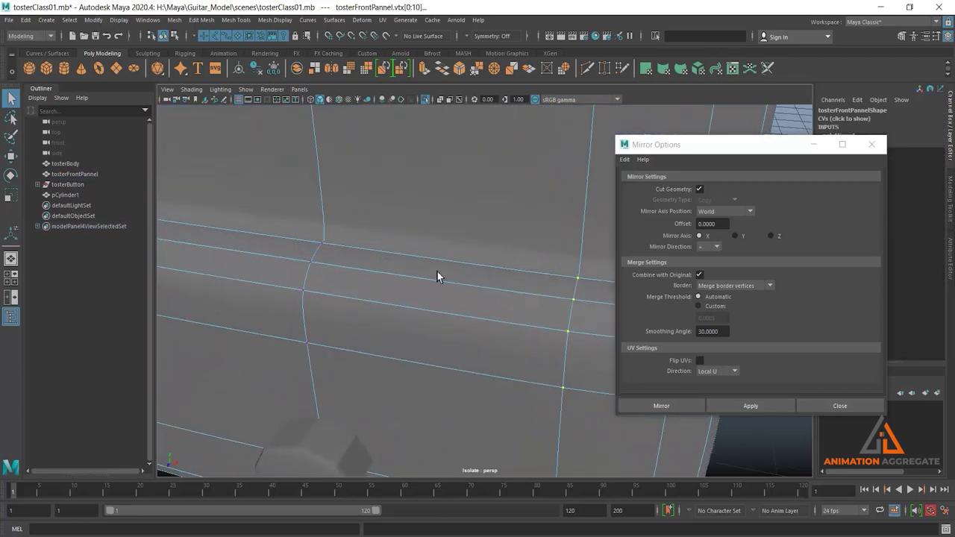
{"action": "right_click_drag", "start_coordinate": [471, 297], "coordinate": [418, 243], "text": "alt"}
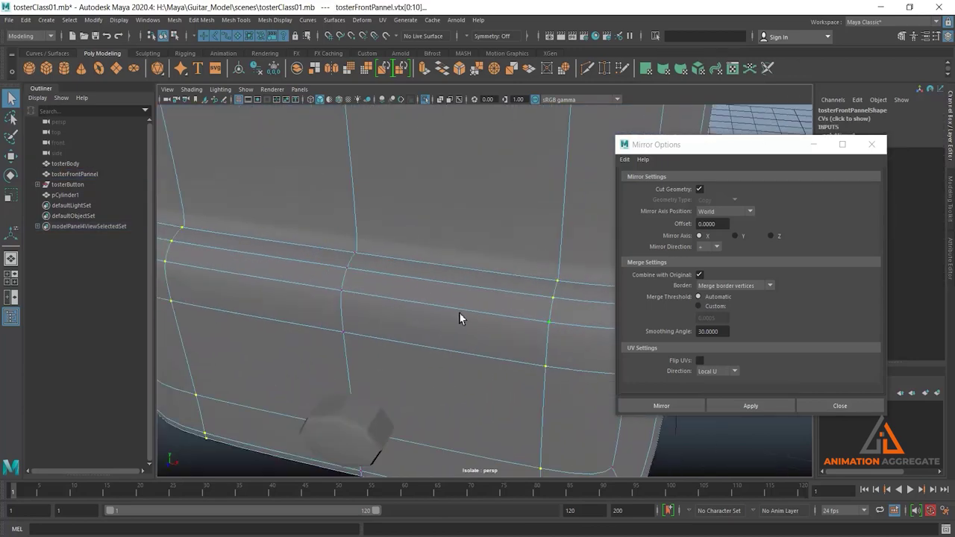
{"action": "mouse_move", "coordinate": [430, 292]}
{"action": "left_mouse_down", "text": "alt"}
{"action": "mouse_move", "coordinate": [490, 346]}
{"action": "mouse_move", "coordinate": [464, 209]}
{"action": "mouse_move", "coordinate": [448, 220]}
{"action": "mouse_move", "coordinate": [452, 228]}
{"action": "mouse_move", "coordinate": [454, 185]}
{"action": "mouse_move", "coordinate": [427, 366]}
{"action": "left_mouse_up", "text": "alt"}
{"action": "key", "text": "f"}
{"action": "left_click", "coordinate": [427, 366]}
- Orbit to the panel's side rim and pick the Insert Edge Loop Tool
{"action": "left_click_drag", "start_coordinate": [435, 260], "coordinate": [418, 254], "text": "alt"}
{"action": "right_click_drag", "start_coordinate": [418, 254], "coordinate": [331, 230], "text": "alt"}
{"action": "mouse_move", "coordinate": [331, 230]}
{"action": "left_mouse_down", "text": "alt"}
{"action": "mouse_move", "coordinate": [358, 237]}
{"action": "mouse_move", "coordinate": [201, 107]}
{"action": "mouse_move", "coordinate": [274, 189]}
{"action": "mouse_move", "coordinate": [411, 228]}
{"action": "left_mouse_up", "text": "alt"}
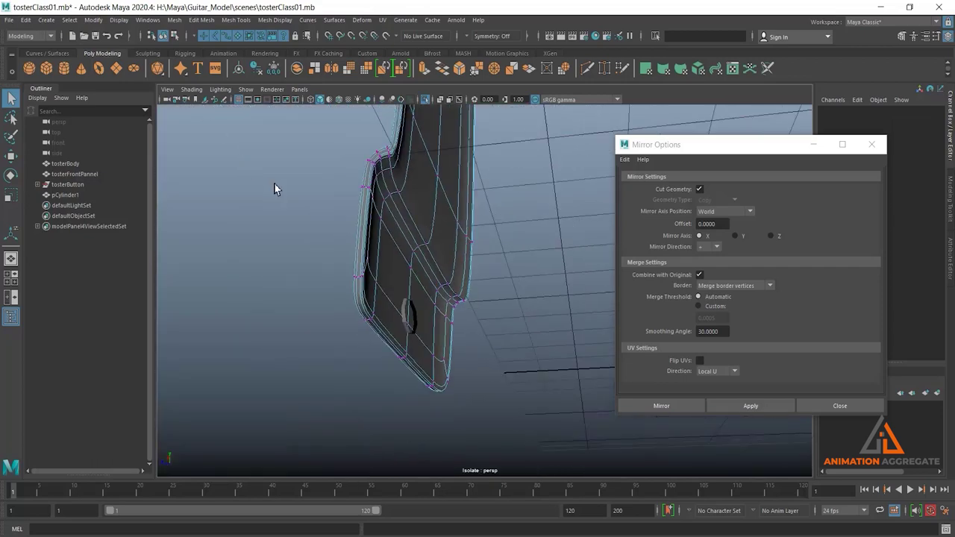
{"action": "left_click", "coordinate": [448, 236]}
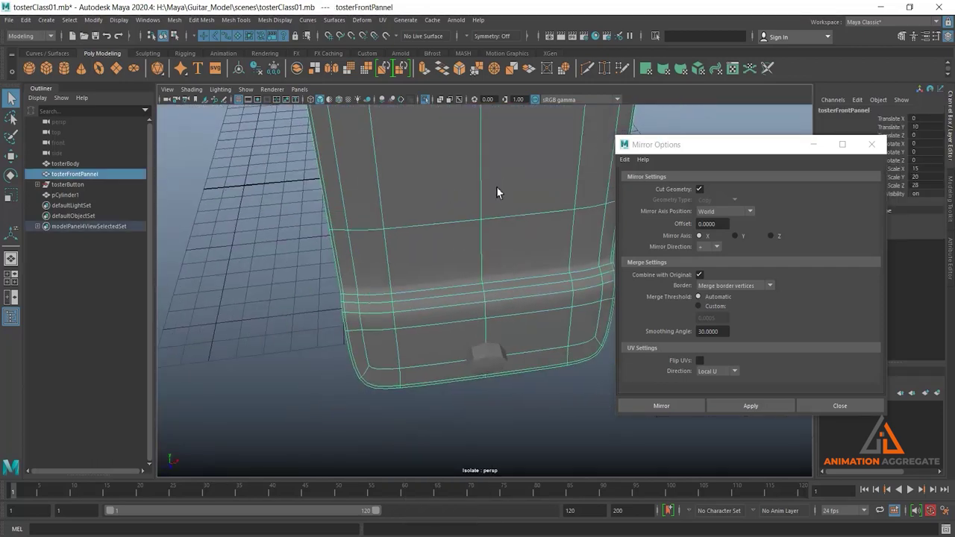
{"action": "left_click_drag", "start_coordinate": [497, 186], "coordinate": [498, 223], "text": "alt"}
{"action": "mouse_move", "coordinate": [478, 273]}
{"action": "left_mouse_down", "text": "alt"}
{"action": "mouse_move", "coordinate": [493, 246]}
{"action": "mouse_move", "coordinate": [460, 297]}
{"action": "mouse_move", "coordinate": [437, 223]}
{"action": "mouse_move", "coordinate": [462, 230]}
{"action": "left_mouse_up", "text": "alt"}
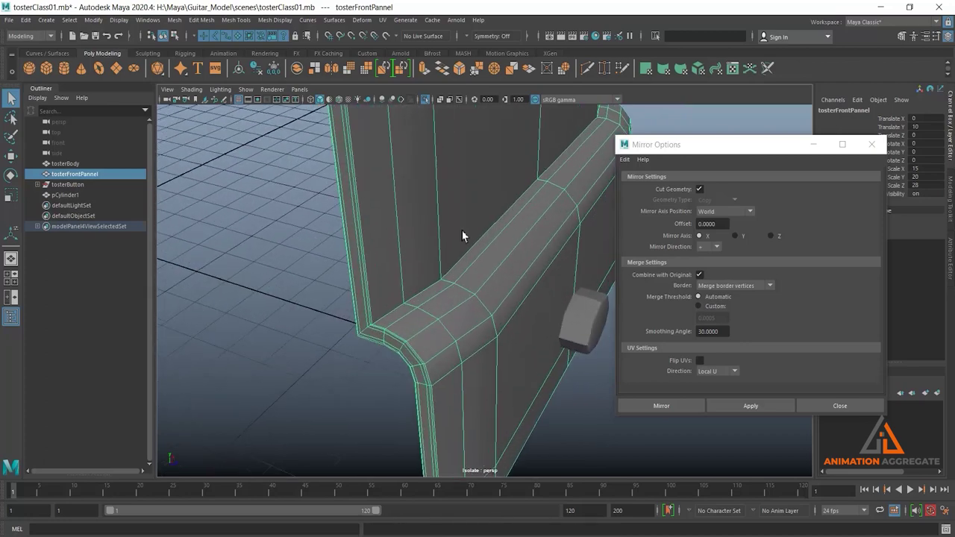
{"action": "right_click_drag", "start_coordinate": [462, 230], "coordinate": [393, 242], "text": "shift"}
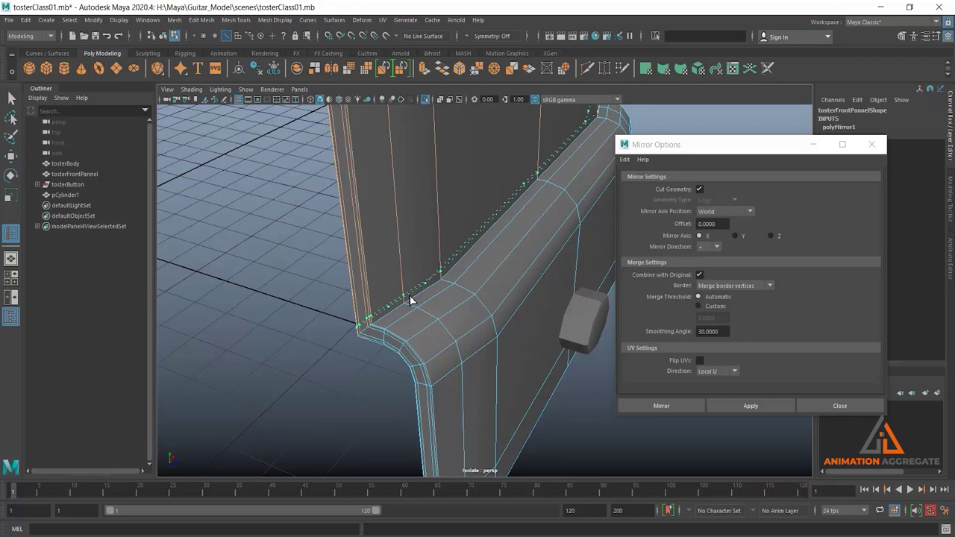
{"action": "left_click_drag", "start_coordinate": [470, 267], "coordinate": [512, 302], "text": "alt"}
{"action": "key", "text": "w"}
{"action": "left_click", "coordinate": [518, 227]}
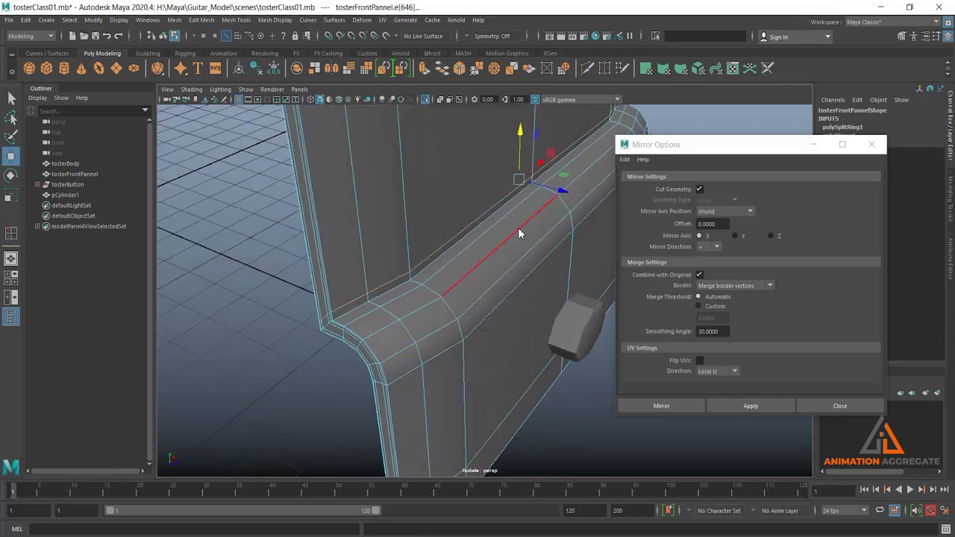
{"action": "right_click_drag", "start_coordinate": [518, 228], "coordinate": [534, 241]}
{"action": "mouse_move", "coordinate": [550, 248]}
{"action": "left_mouse_down", "text": "alt"}
{"action": "mouse_move", "coordinate": [525, 209]}
{"action": "mouse_move", "coordinate": [418, 224]}
{"action": "mouse_move", "coordinate": [403, 217]}
{"action": "left_mouse_up", "text": "alt"}
{"action": "left_click", "coordinate": [284, 322]}
{"action": "scroll", "coordinate": [499, 207], "scroll_direction": "up", "scroll_amount": 3}
{"action": "left_click", "coordinate": [499, 207]}
{"action": "key", "text": "ctrl+z"}
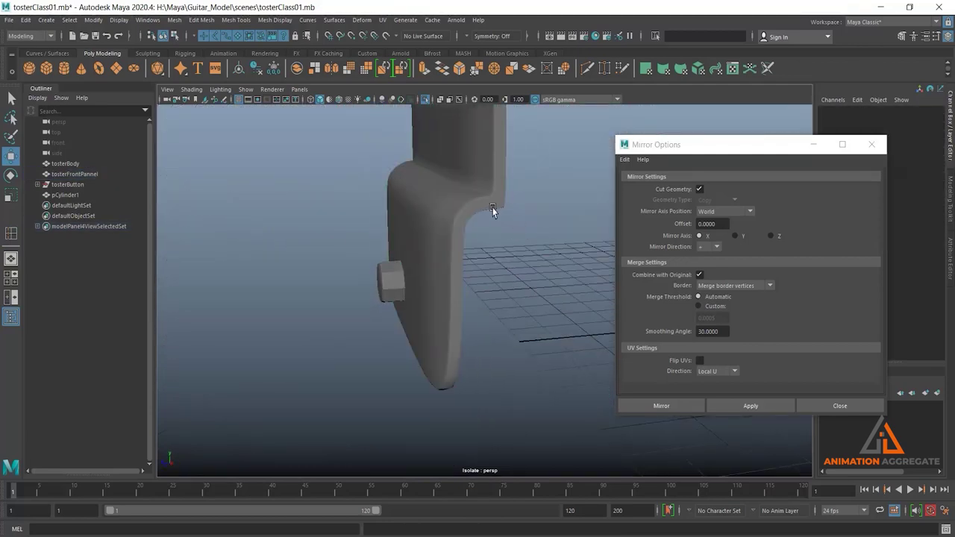
{"action": "key", "text": "ctrl+z"}
{"action": "key", "text": "ctrl+z"}
{"action": "key", "text": "ctrl+z"}
{"action": "key", "text": "ctrl+z"}
{"action": "key", "text": "ctrl+z"}
{"action": "key", "text": "ctrl+z"}
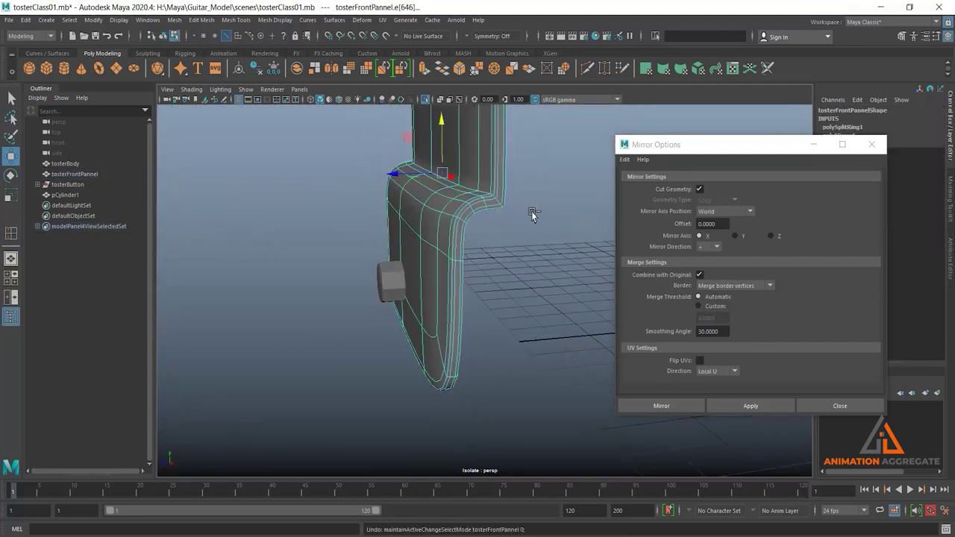
{"action": "key", "text": "ctrl+z"}
{"action": "left_click_drag", "start_coordinate": [532, 217], "coordinate": [489, 226], "text": "alt"}
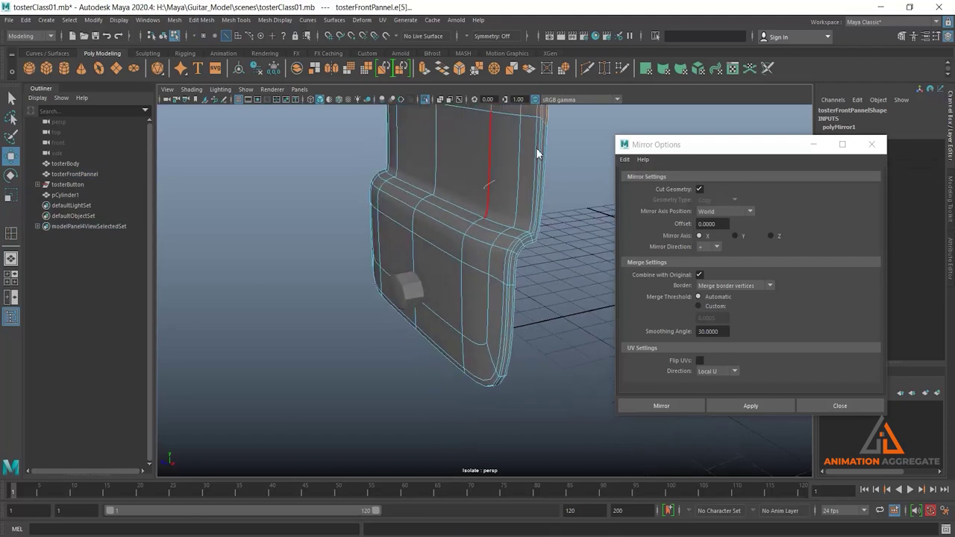
{"action": "right_click_drag", "start_coordinate": [484, 193], "coordinate": [531, 173]}
{"action": "mouse_move", "coordinate": [525, 230]}
{"action": "left_mouse_down", "text": "alt"}
{"action": "mouse_move", "coordinate": [497, 214]}
{"action": "mouse_move", "coordinate": [465, 237]}
{"action": "mouse_move", "coordinate": [488, 269]}
{"action": "mouse_move", "coordinate": [507, 272]}
{"action": "mouse_move", "coordinate": [438, 264]}
{"action": "left_mouse_up", "text": "alt"}
- Close Mirror Options and apply Mesh > Smooth to the front panel at 1 division
{"action": "left_click", "coordinate": [872, 144]}
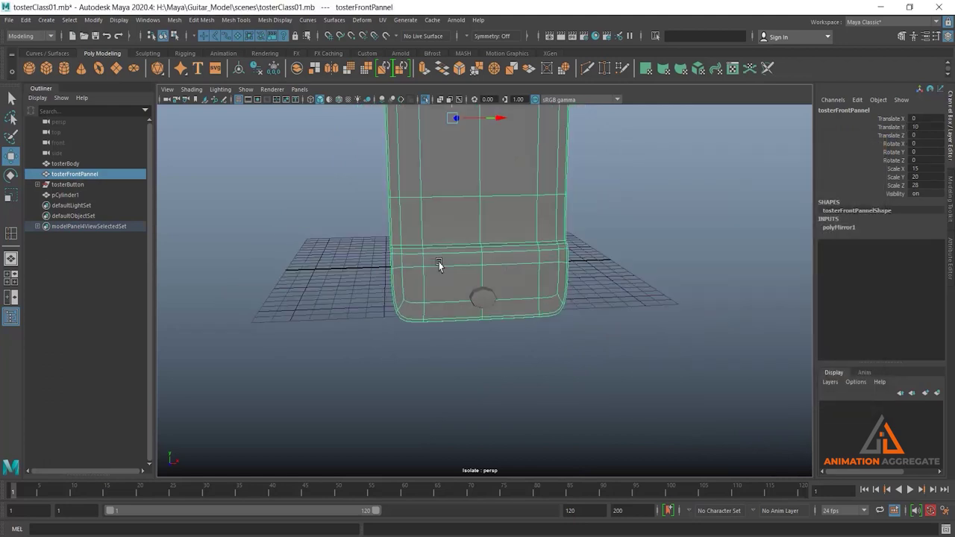
{"action": "left_click", "coordinate": [174, 20]}
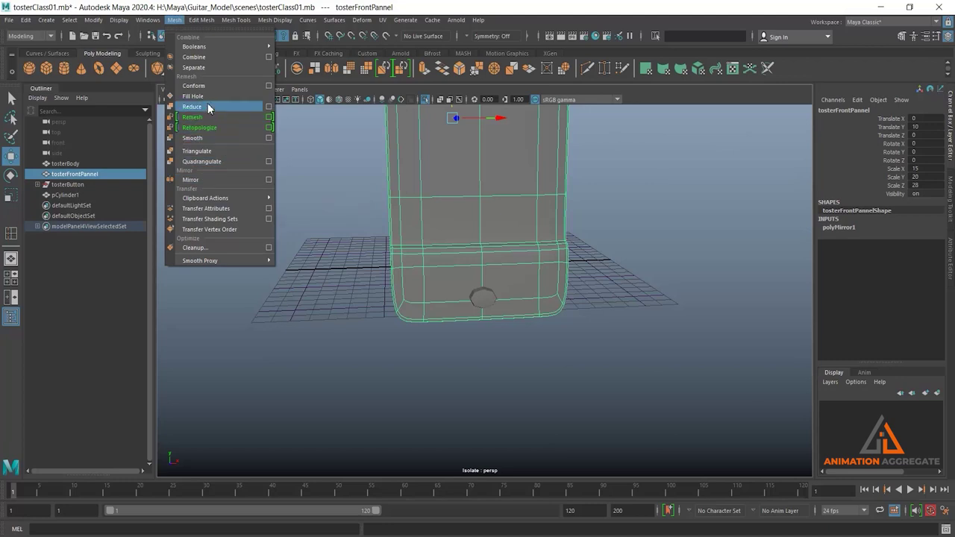
{"action": "left_click", "coordinate": [193, 138]}
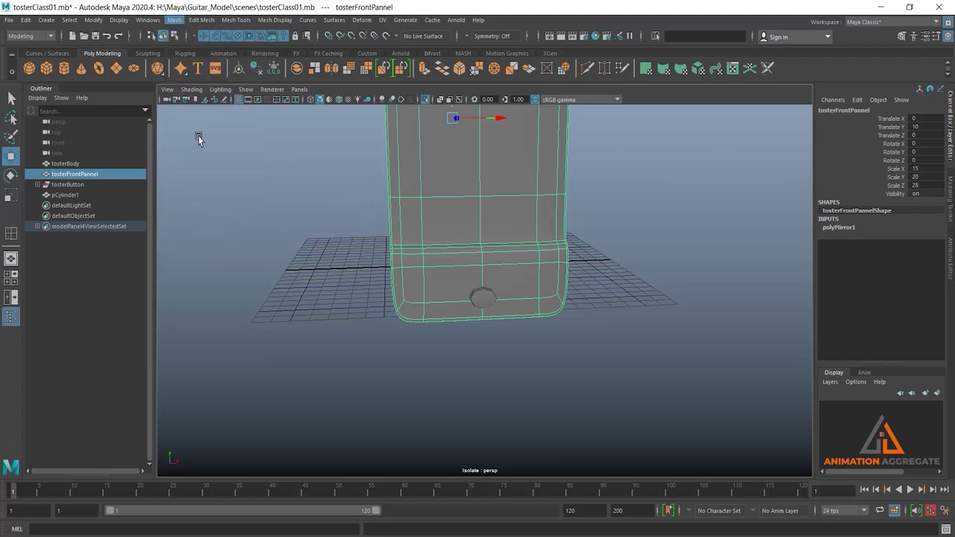
{"action": "left_click_drag", "start_coordinate": [459, 293], "coordinate": [487, 302], "text": "alt"}
{"action": "right_click_drag", "start_coordinate": [486, 301], "coordinate": [515, 306], "text": "alt"}
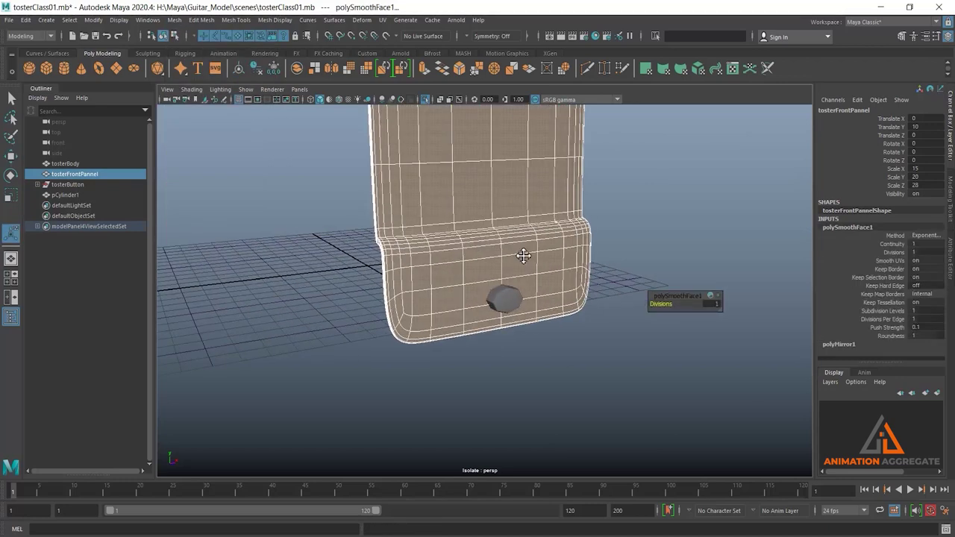
{"action": "mouse_move", "coordinate": [515, 306]}
{"action": "left_mouse_down", "text": "alt"}
{"action": "mouse_move", "coordinate": [572, 311]}
{"action": "mouse_move", "coordinate": [542, 299]}
{"action": "mouse_move", "coordinate": [545, 341]}
{"action": "mouse_move", "coordinate": [533, 275]}
{"action": "left_mouse_up", "text": "alt"}
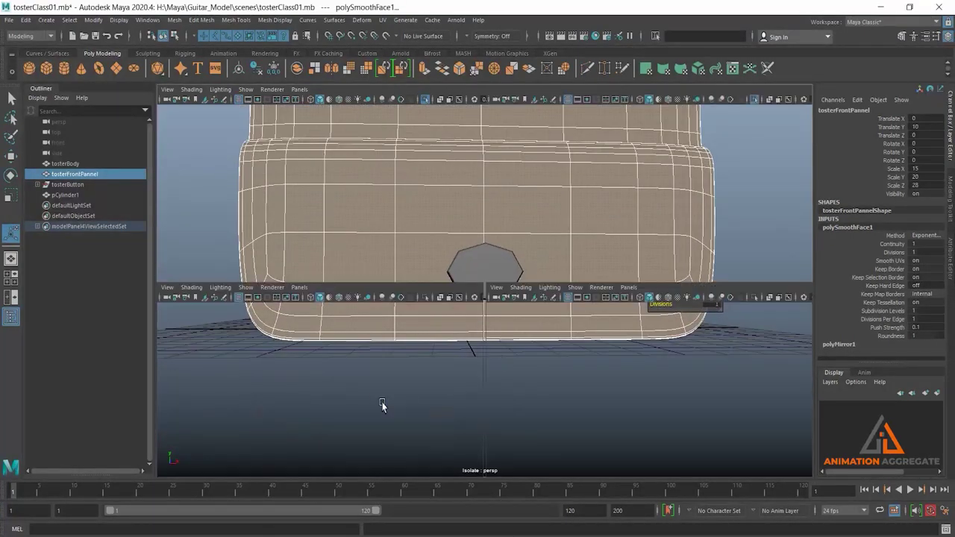
- Switch to the front view and zoom toward the lower button in object mode
{"action": "key", "text": "space"}
{"action": "key", "text": "space"}
{"action": "middle_click_drag", "start_coordinate": [429, 356], "coordinate": [450, 204], "text": "alt"}
{"action": "scroll", "coordinate": [626, 358], "scroll_direction": "up", "scroll_amount": 3}
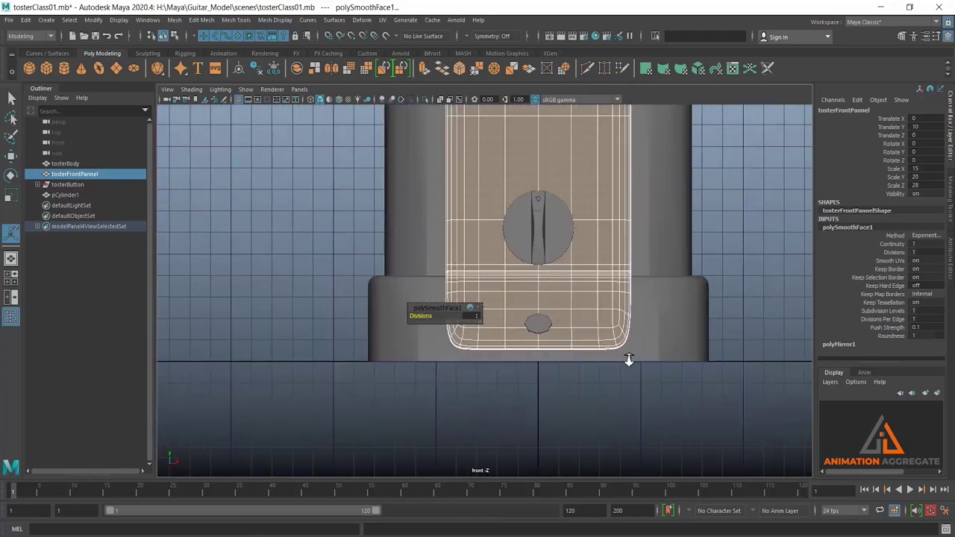
{"action": "scroll", "coordinate": [546, 238], "scroll_direction": "up", "scroll_amount": 3}
{"action": "scroll", "coordinate": [614, 336], "scroll_direction": "up", "scroll_amount": 3}
{"action": "scroll", "coordinate": [643, 267], "scroll_direction": "up", "scroll_amount": 3}
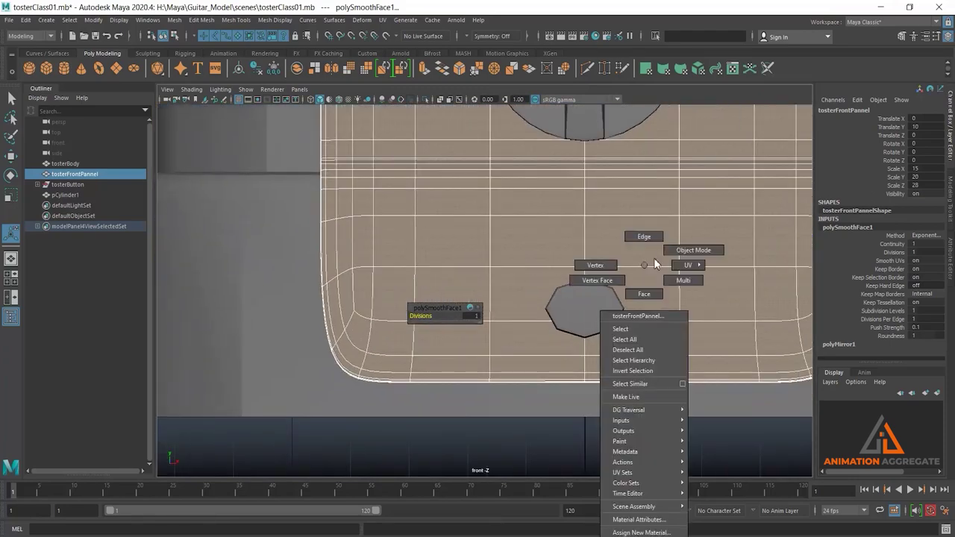
{"action": "right_click_drag", "start_coordinate": [643, 267], "coordinate": [667, 288]}
{"action": "scroll", "coordinate": [639, 324], "scroll_direction": "up", "scroll_amount": 2}
- Lower the octagonal cylinder with the Move tool until Translate Y reads 1.569
{"action": "left_click", "coordinate": [639, 322]}
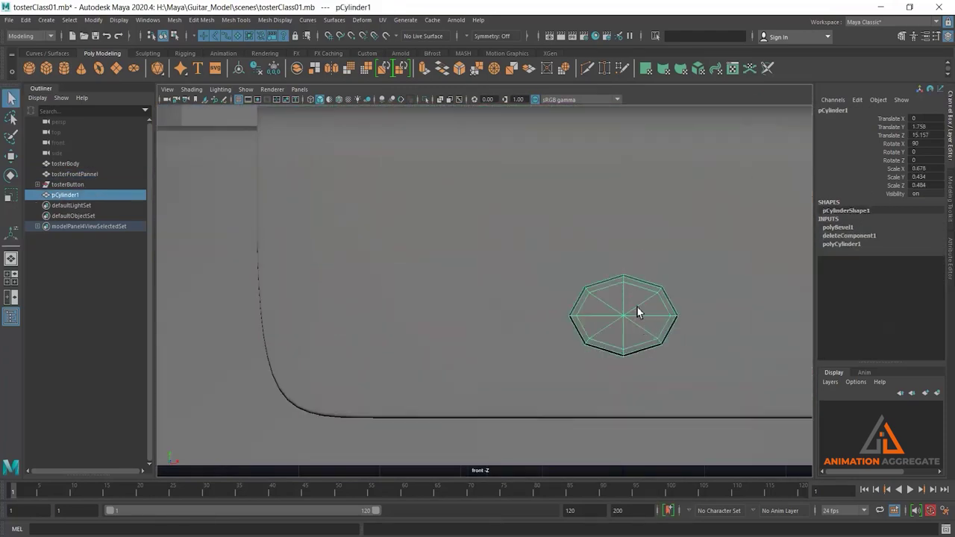
{"action": "left_click", "coordinate": [702, 320]}
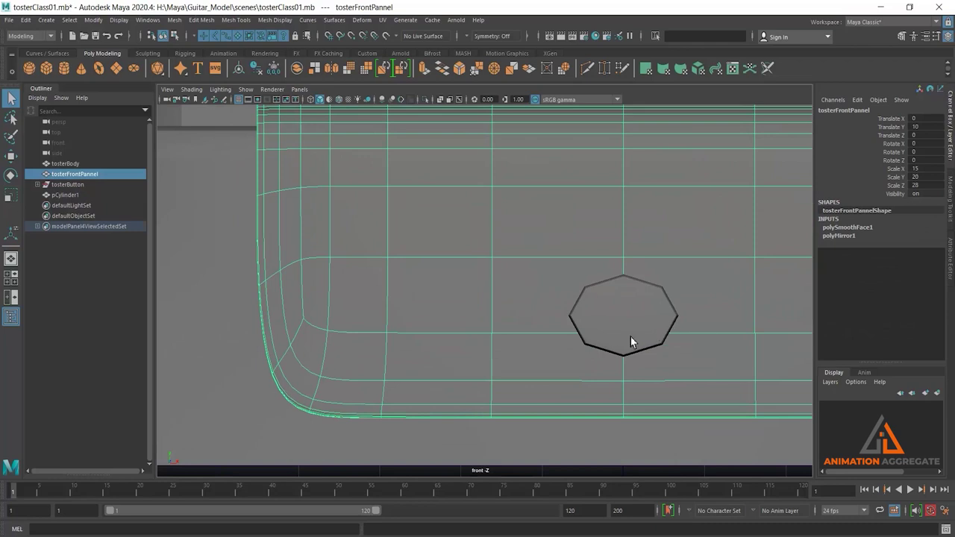
{"action": "key", "text": "w"}
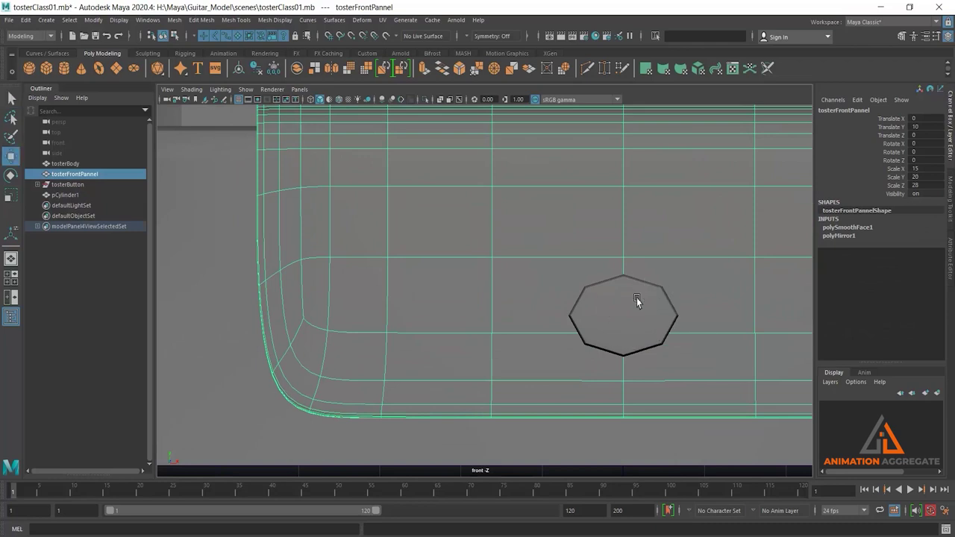
{"action": "left_click", "coordinate": [636, 298]}
{"action": "left_click_drag", "start_coordinate": [623, 267], "coordinate": [621, 276]}
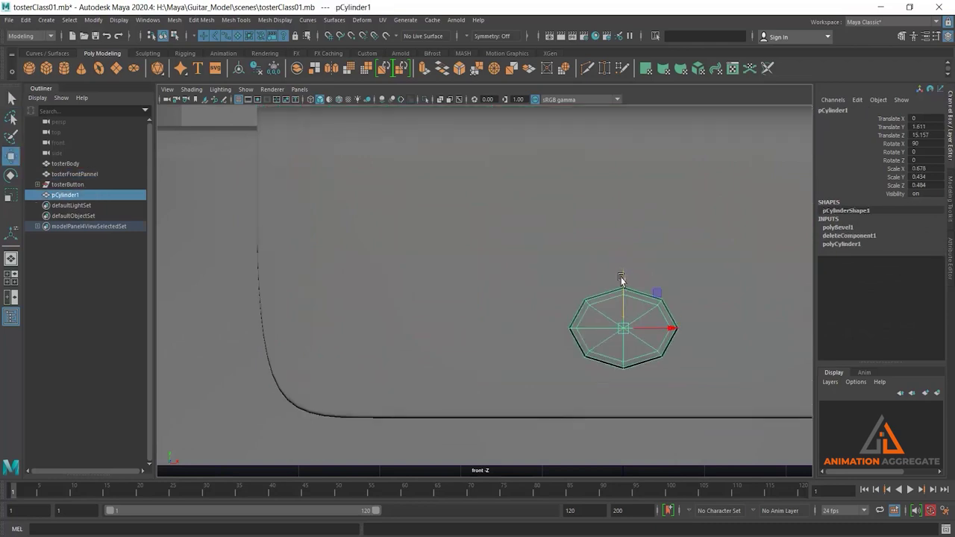
{"action": "key", "text": "5"}
{"action": "left_click_drag", "start_coordinate": [623, 280], "coordinate": [622, 284]}
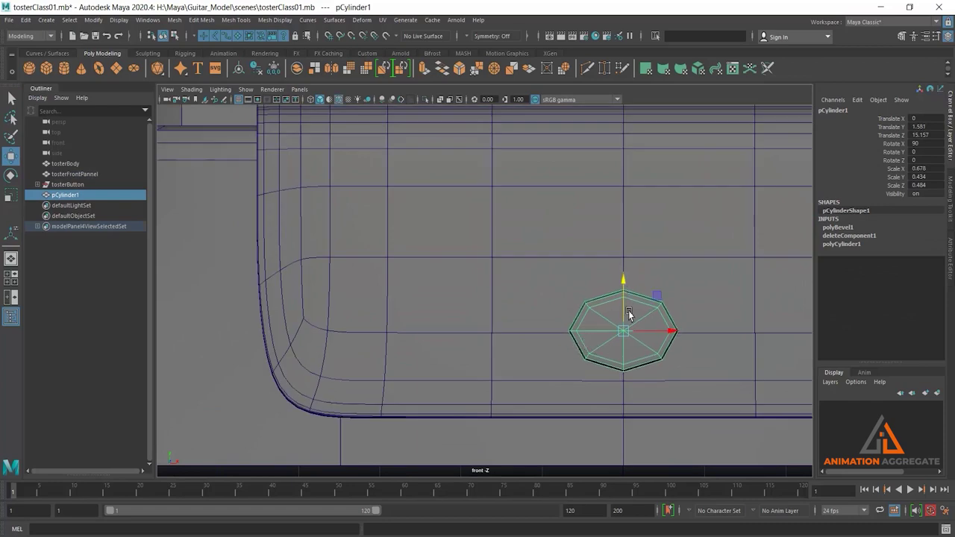
{"action": "left_click_drag", "start_coordinate": [620, 281], "coordinate": [620, 282]}
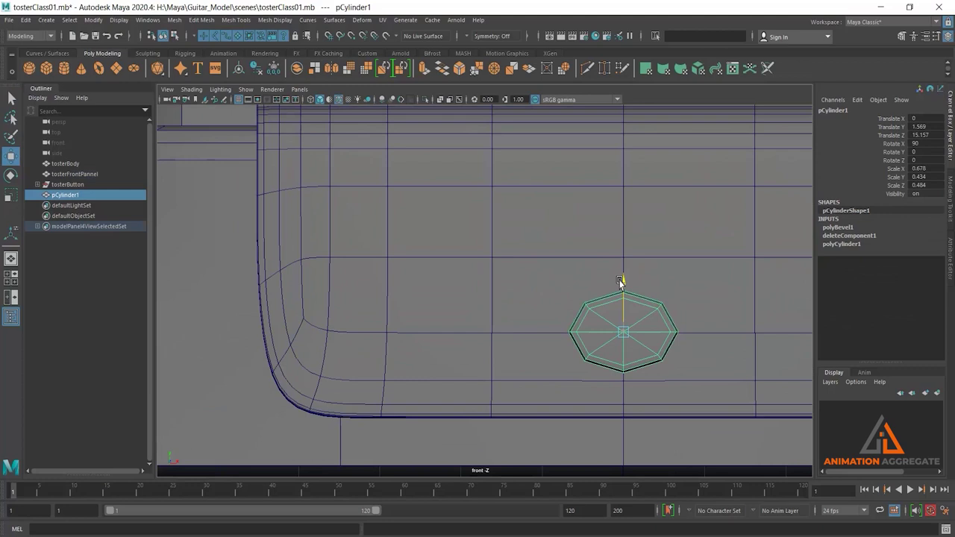
- Recentre the front view on the button and set the panel to face selection
{"action": "scroll", "coordinate": [639, 375], "scroll_direction": "down", "scroll_amount": 1}
{"action": "scroll", "coordinate": [641, 375], "scroll_direction": "down", "scroll_amount": 1}
{"action": "scroll", "coordinate": [619, 372], "scroll_direction": "down", "scroll_amount": 1}
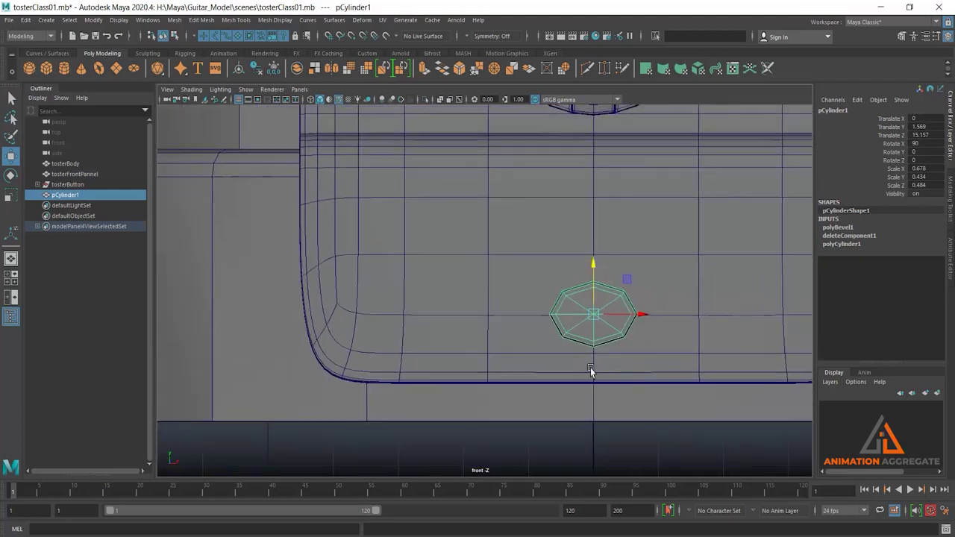
{"action": "middle_click_drag", "start_coordinate": [638, 357], "coordinate": [612, 365], "text": "alt"}
{"action": "scroll", "coordinate": [612, 364], "scroll_direction": "up", "scroll_amount": 2}
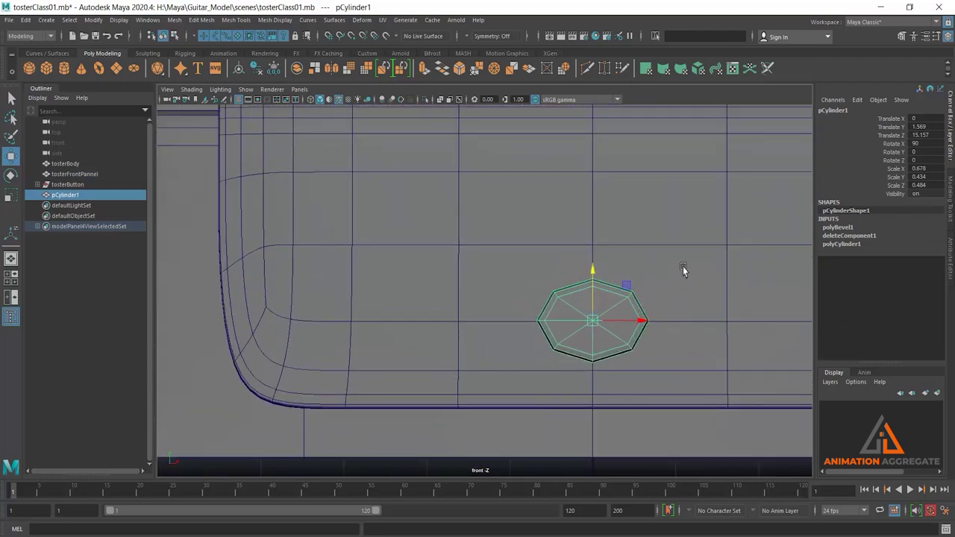
{"action": "right_click_drag", "start_coordinate": [683, 270], "coordinate": [678, 287]}
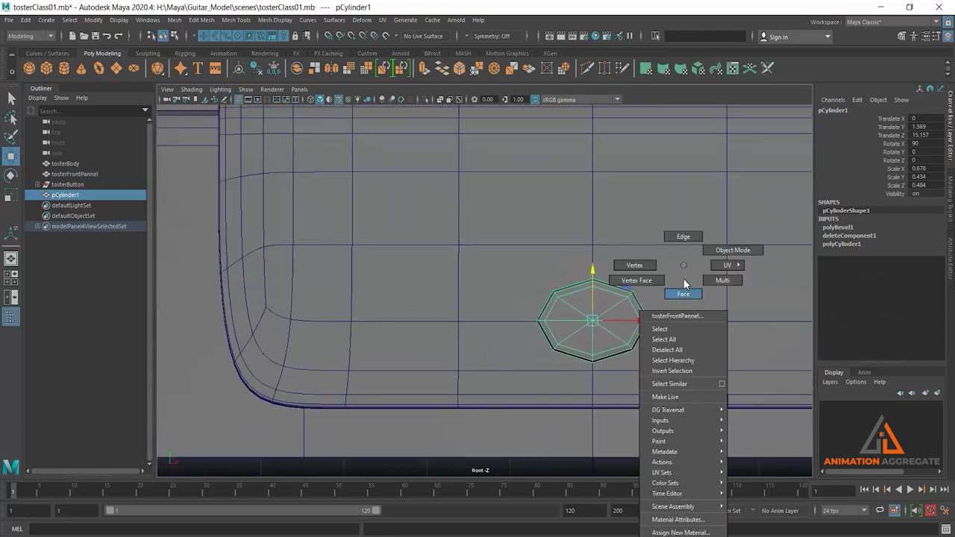
- Select the two panel faces left and right of the cylinder, undoing an accidental move
{"action": "left_click", "coordinate": [547, 299]}
{"action": "left_click_drag", "start_coordinate": [523, 276], "coordinate": [650, 360]}
{"action": "key", "text": "ctrl+z"}
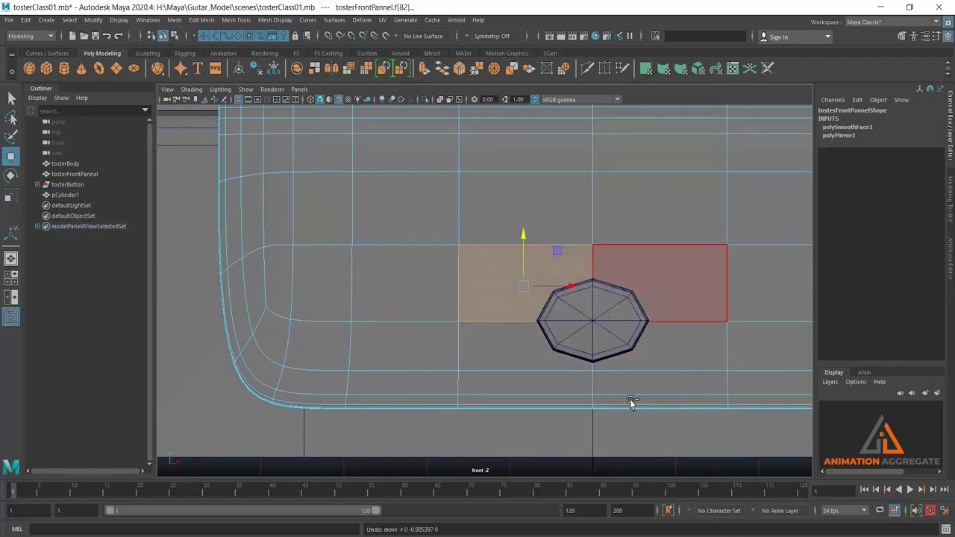
{"action": "key", "text": "ctrl+z"}
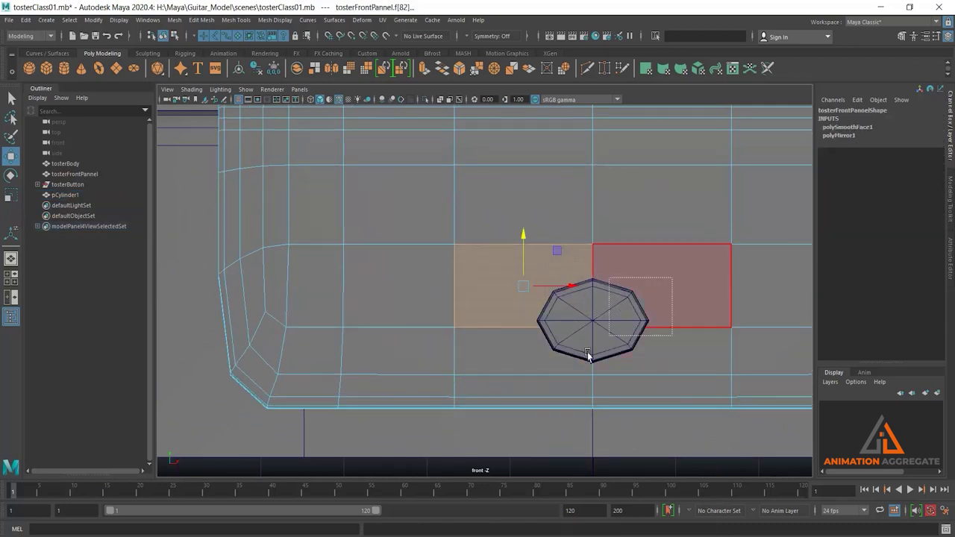
{"action": "left_click", "coordinate": [572, 367], "text": "shift"}
{"action": "key", "text": "space"}
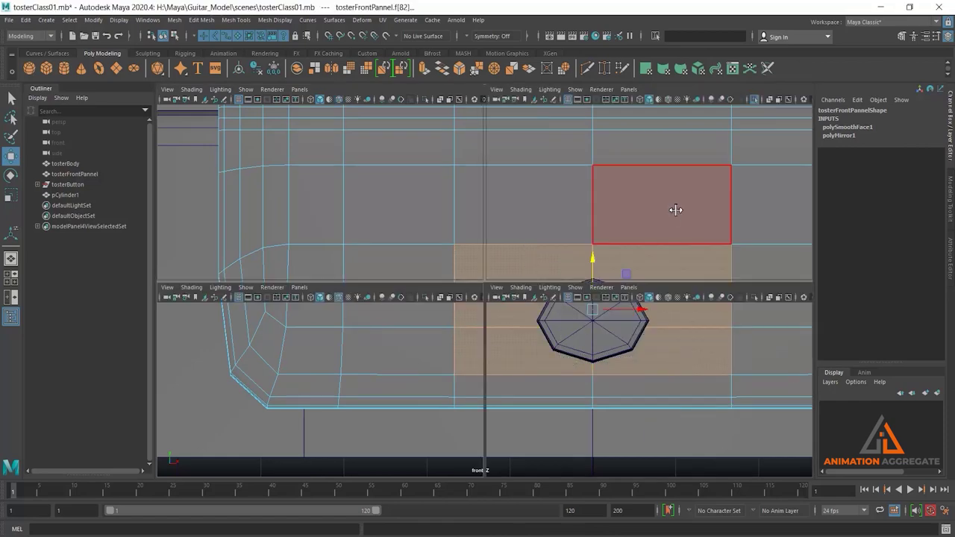
{"action": "key", "text": "space"}
{"action": "mouse_move", "coordinate": [629, 262]}
{"action": "left_mouse_down", "text": "alt"}
{"action": "mouse_move", "coordinate": [642, 314]}
{"action": "mouse_move", "coordinate": [686, 301]}
{"action": "mouse_move", "coordinate": [582, 303]}
{"action": "mouse_move", "coordinate": [614, 344]}
{"action": "mouse_move", "coordinate": [599, 340]}
{"action": "left_mouse_up", "text": "alt"}
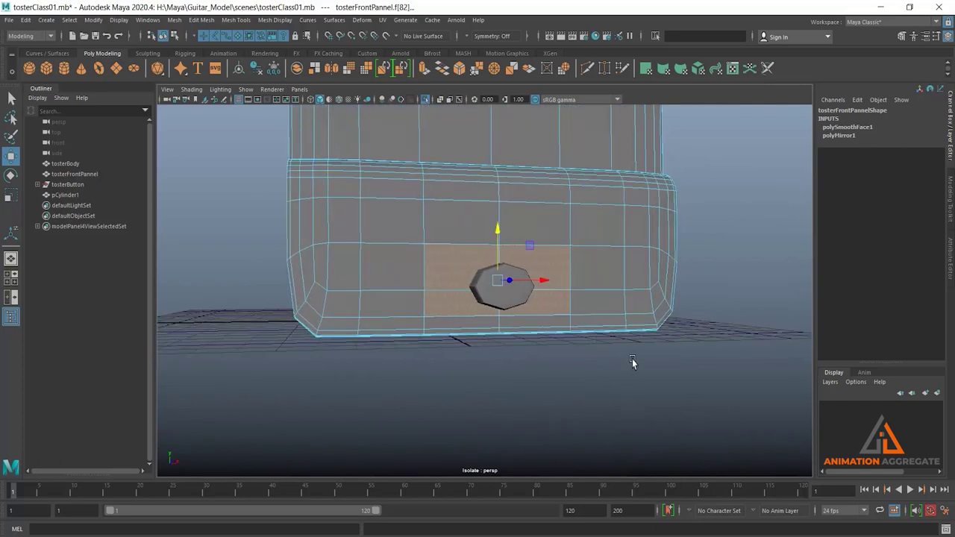
{"action": "key", "text": "space"}
{"action": "key", "text": "space"}
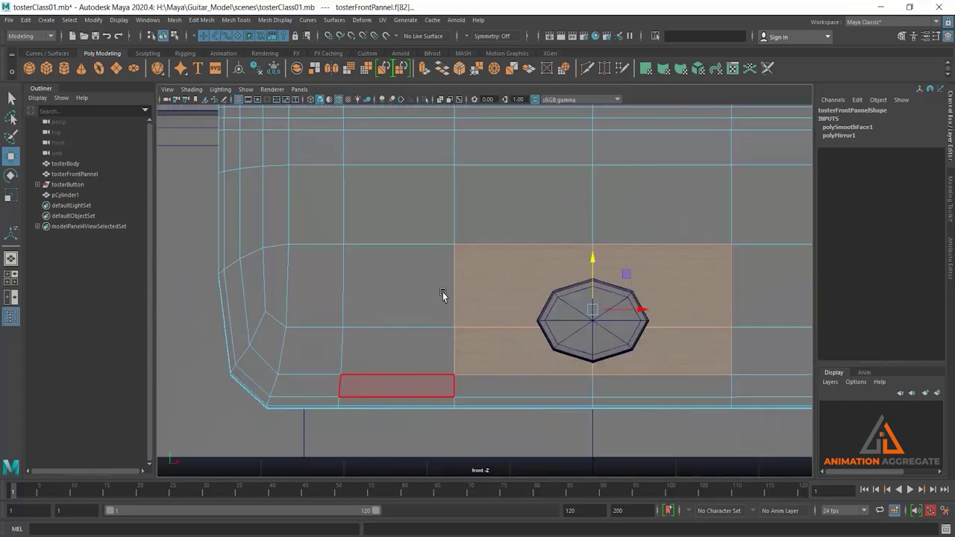
{"action": "scroll", "coordinate": [488, 290], "scroll_direction": "up", "scroll_amount": 1}
- Extrude the selected faces with a 0.22 inward offset, forming an inset rectangle
{"action": "key", "text": "ctrl+e"}
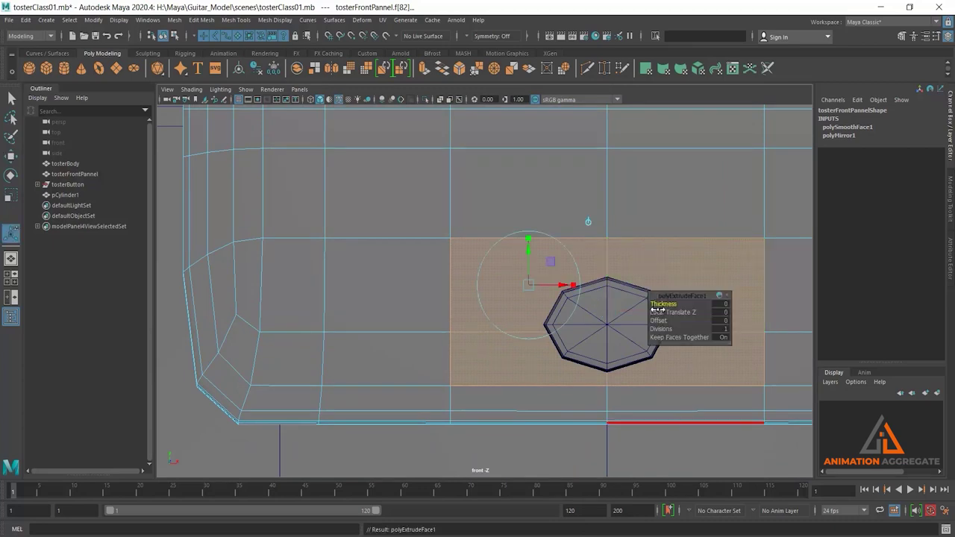
{"action": "middle_click_drag", "start_coordinate": [605, 299], "coordinate": [572, 288], "text": "alt"}
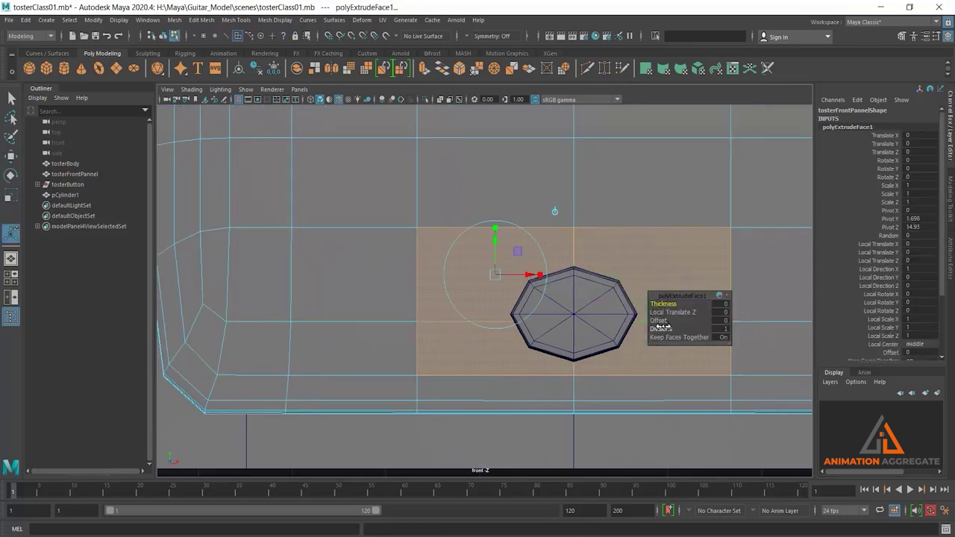
{"action": "left_click_drag", "start_coordinate": [663, 320], "coordinate": [632, 262]}
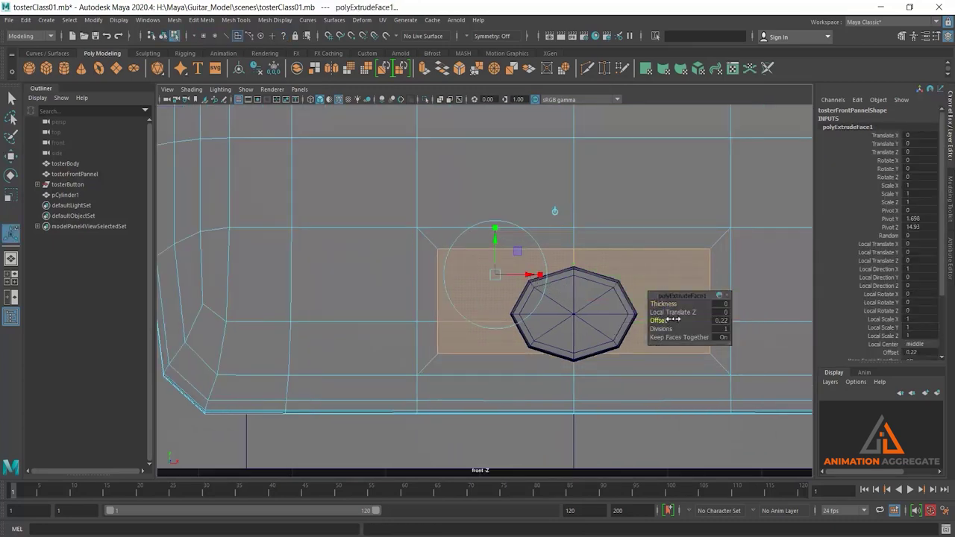
{"action": "right_click_drag", "start_coordinate": [633, 263], "coordinate": [603, 262]}
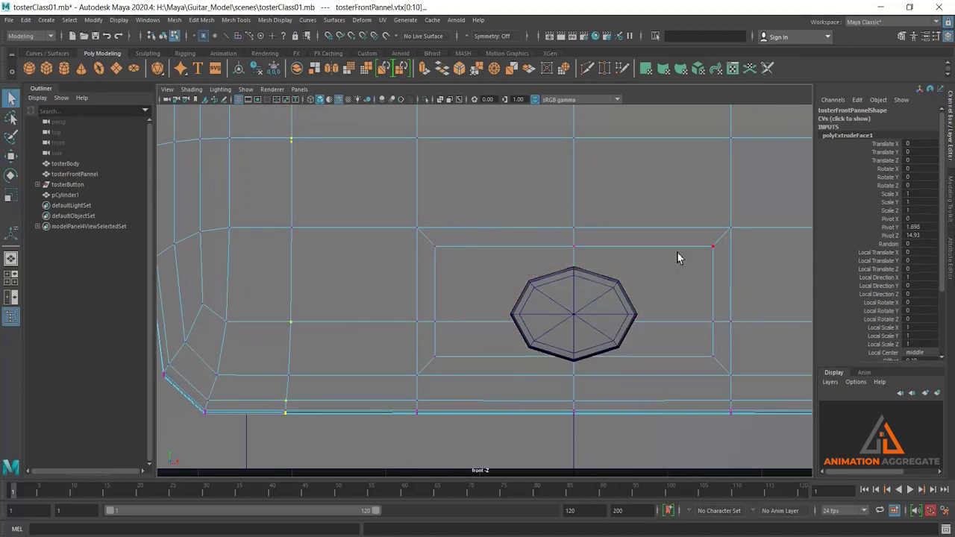
- Pull the inset's top-right corner toward the octagon and raise both middle vertices to its centre line
{"action": "left_click_drag", "start_coordinate": [684, 237], "coordinate": [724, 270]}
{"action": "key", "text": "w"}
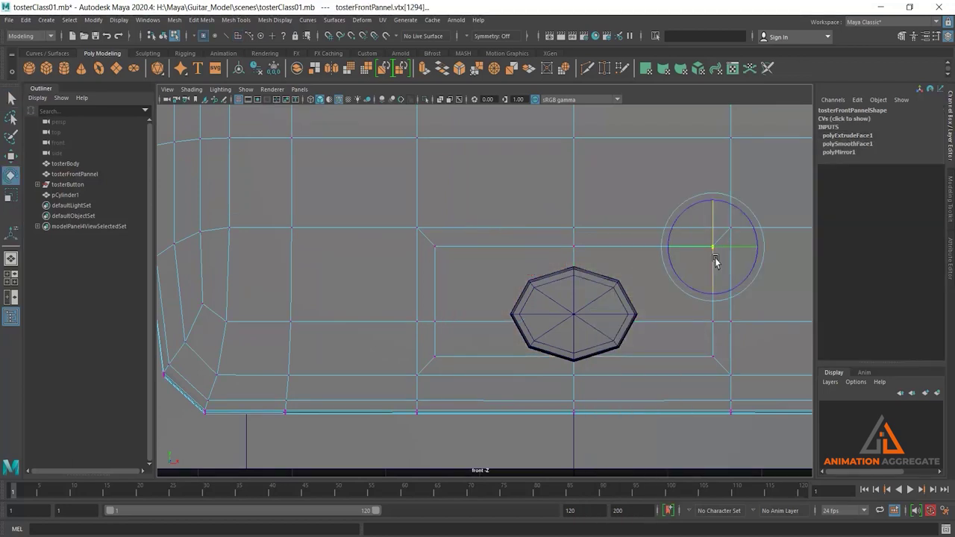
{"action": "left_click_drag", "start_coordinate": [714, 254], "coordinate": [631, 277]}
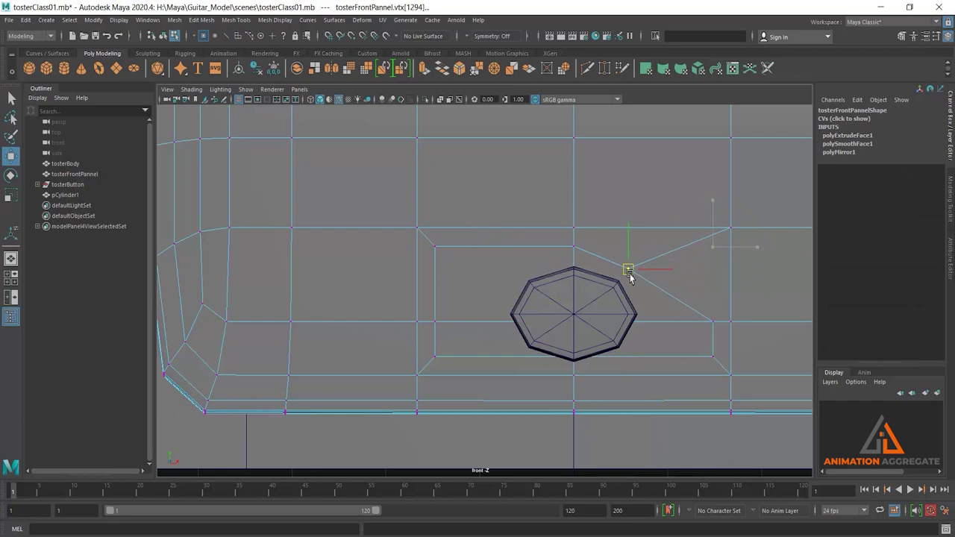
{"action": "mouse_move", "coordinate": [706, 313]}
{"action": "left_mouse_down"}
{"action": "mouse_move", "coordinate": [720, 341]}
{"action": "mouse_move", "coordinate": [657, 319]}
{"action": "left_mouse_up"}
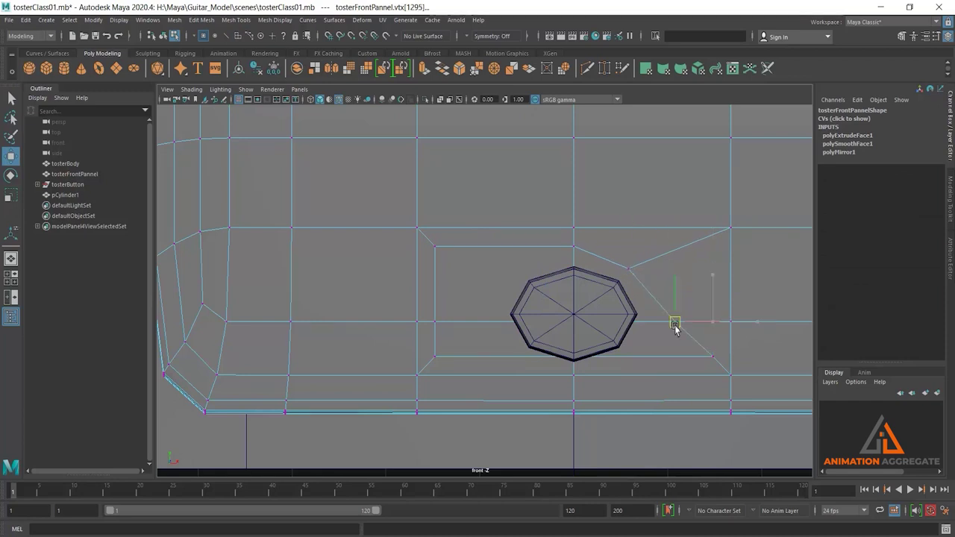
{"action": "key", "text": "ctrl+z"}
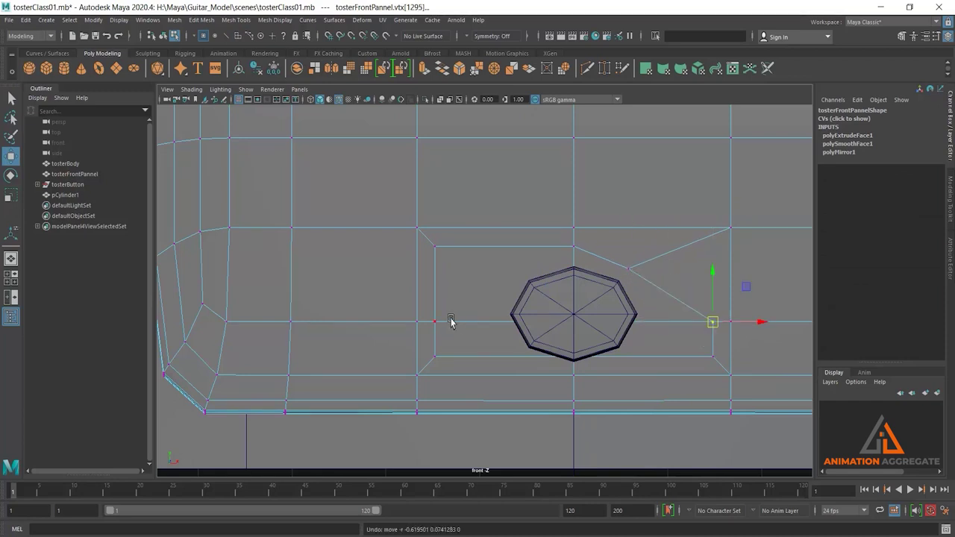
{"action": "left_click_drag", "start_coordinate": [427, 314], "coordinate": [719, 343]}
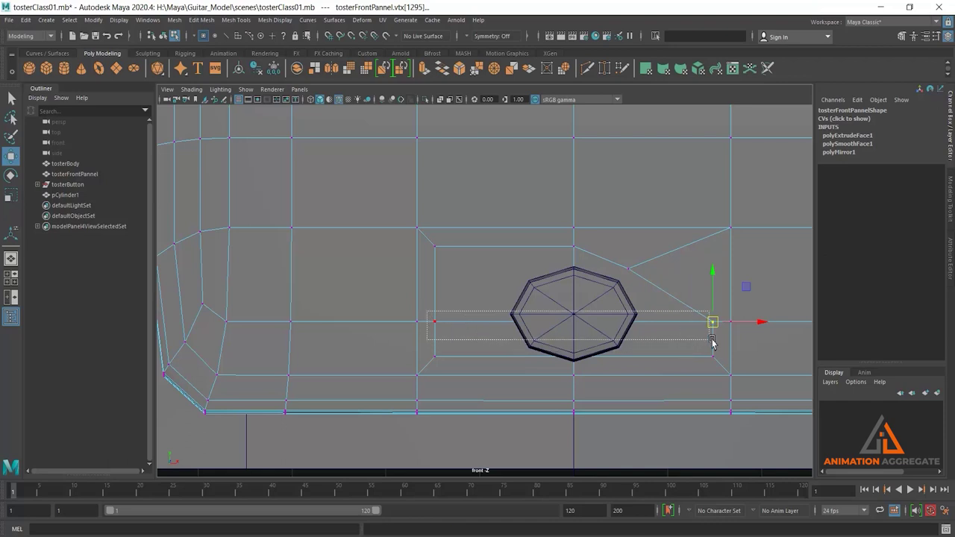
{"action": "left_click_drag", "start_coordinate": [573, 273], "coordinate": [575, 269]}
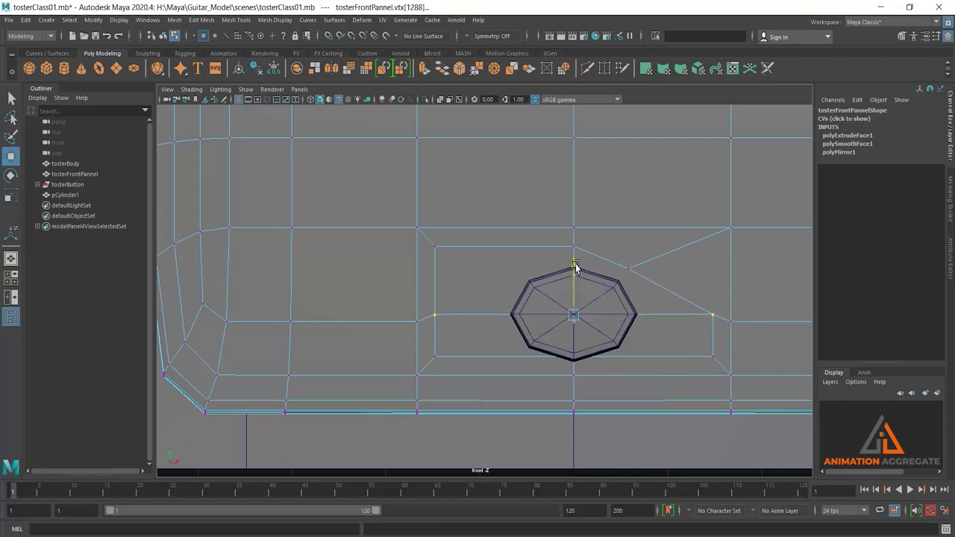
- Lower the vertex beneath the octagon into line with the surrounding ring
{"action": "mouse_move", "coordinate": [681, 298]}
{"action": "left_mouse_down"}
{"action": "mouse_move", "coordinate": [720, 336]}
{"action": "mouse_move", "coordinate": [697, 333]}
{"action": "mouse_move", "coordinate": [720, 373]}
{"action": "mouse_move", "coordinate": [625, 366]}
{"action": "left_mouse_up"}
{"action": "mouse_move", "coordinate": [566, 349]}
{"action": "left_mouse_down"}
{"action": "mouse_move", "coordinate": [587, 366]}
{"action": "mouse_move", "coordinate": [572, 375]}
{"action": "left_mouse_up"}
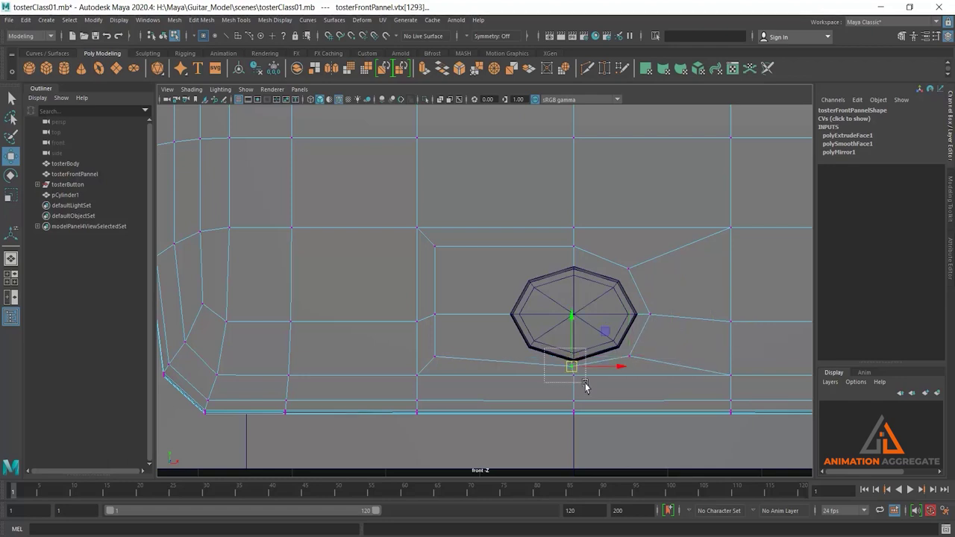
{"action": "left_click", "coordinate": [579, 381]}
{"action": "key", "text": "ctrl+z"}
{"action": "key", "text": "ctrl+z"}
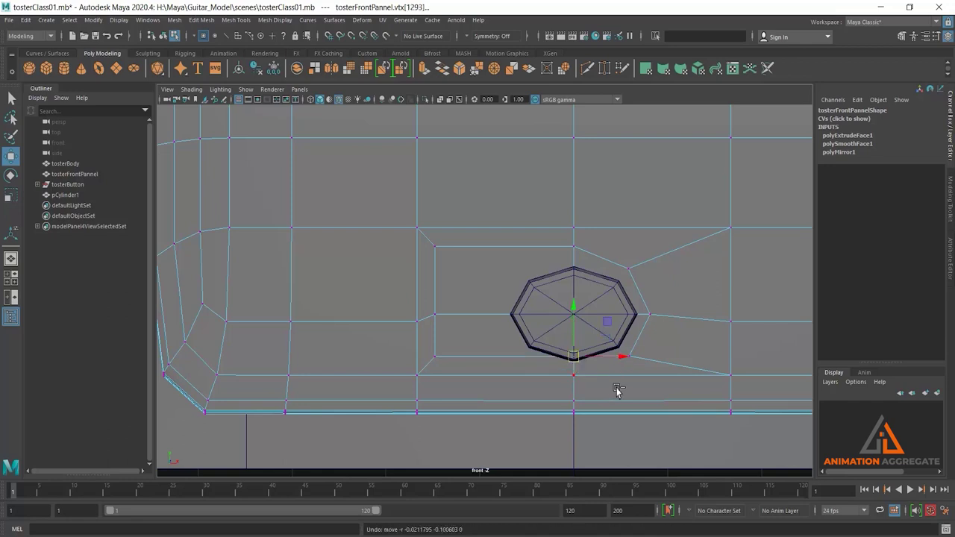
{"action": "left_click_drag", "start_coordinate": [575, 313], "coordinate": [589, 383]}
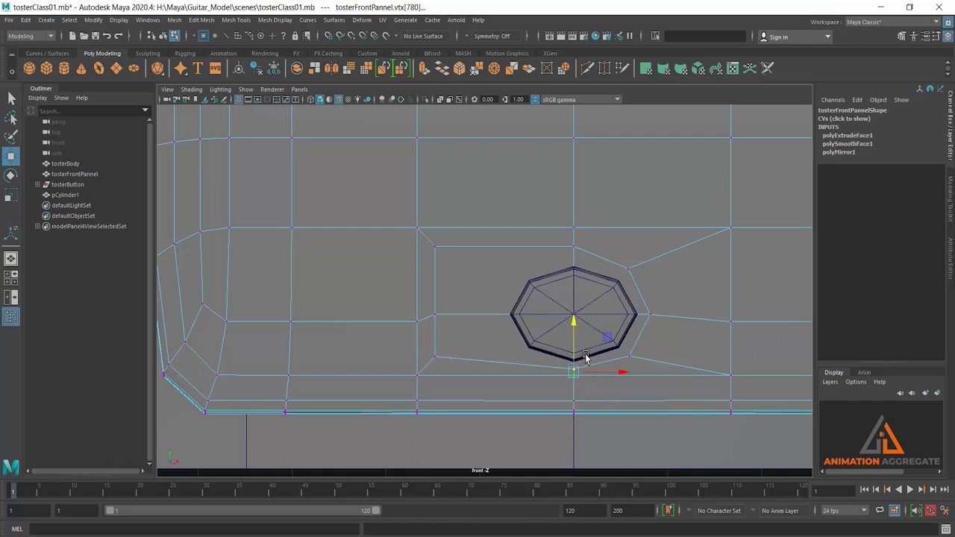
{"action": "left_click_drag", "start_coordinate": [575, 328], "coordinate": [575, 334]}
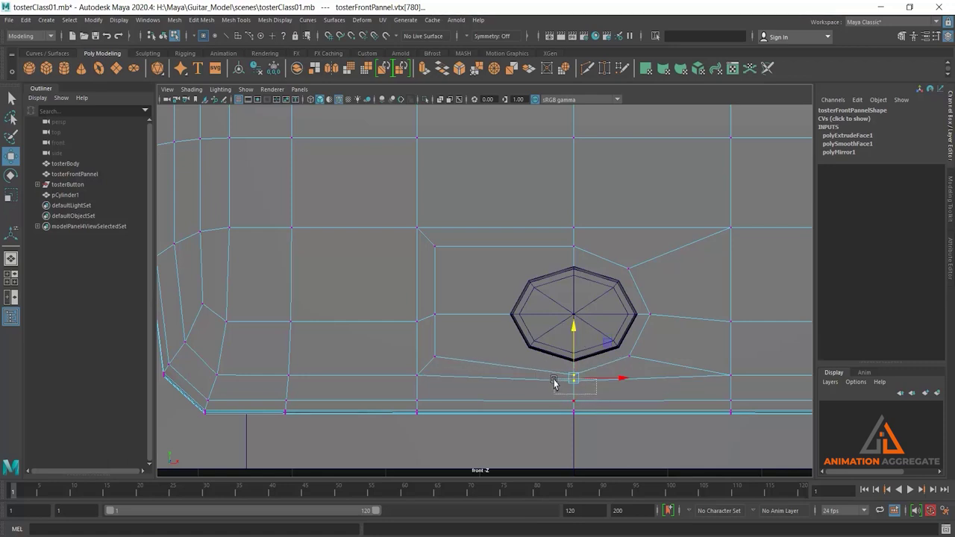
{"action": "left_click_drag", "start_coordinate": [579, 350], "coordinate": [573, 339]}
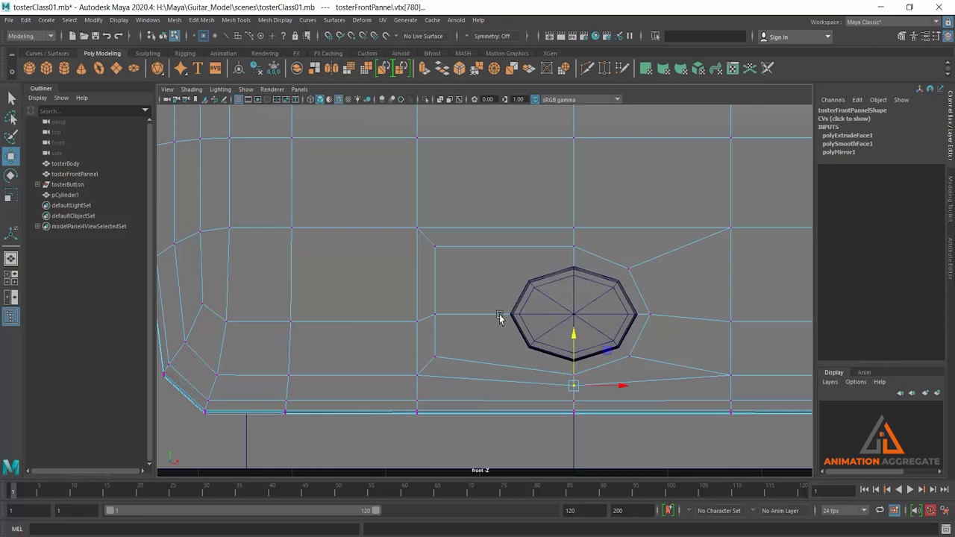
- Fit the left-side, top-left and top vertices against the octagon, then select the octagon face
{"action": "mouse_move", "coordinate": [427, 348]}
{"action": "left_mouse_down"}
{"action": "mouse_move", "coordinate": [447, 368]}
{"action": "mouse_move", "coordinate": [521, 363]}
{"action": "left_mouse_up"}
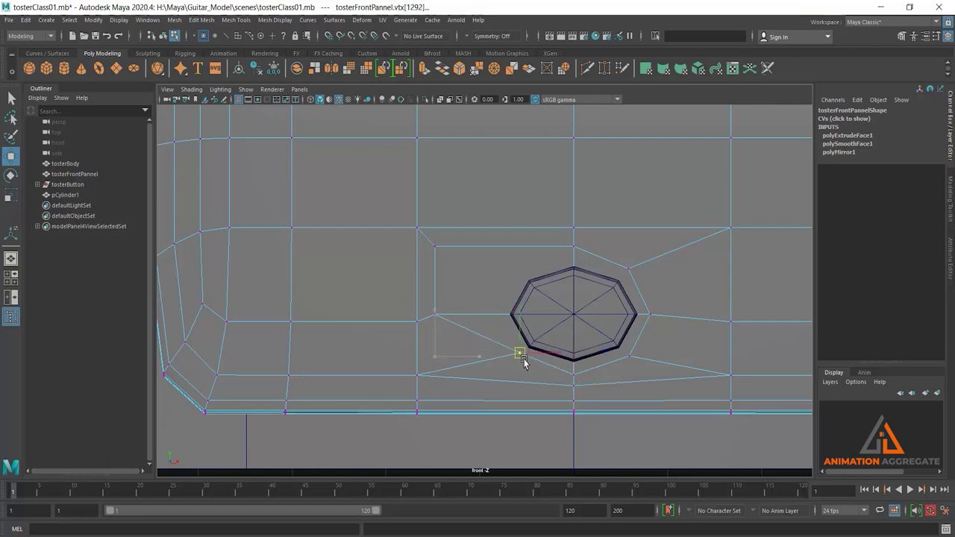
{"action": "left_click", "coordinate": [461, 334]}
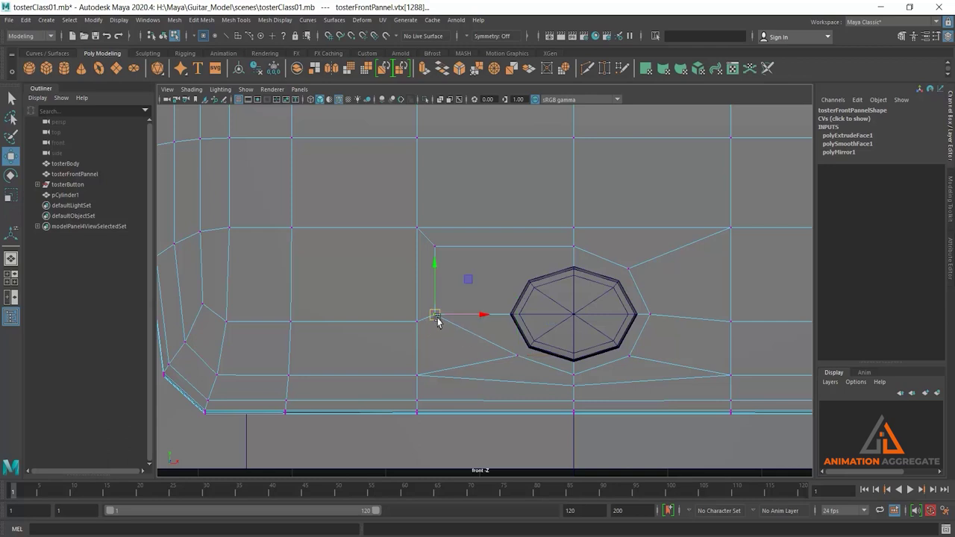
{"action": "left_click_drag", "start_coordinate": [437, 321], "coordinate": [503, 321]}
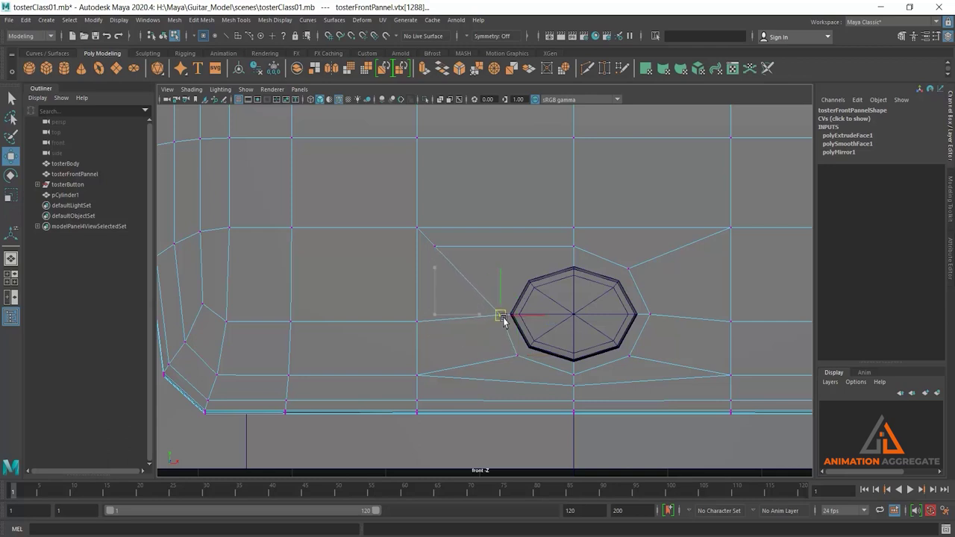
{"action": "left_click", "coordinate": [429, 247]}
{"action": "left_click_drag", "start_coordinate": [438, 257], "coordinate": [522, 276]}
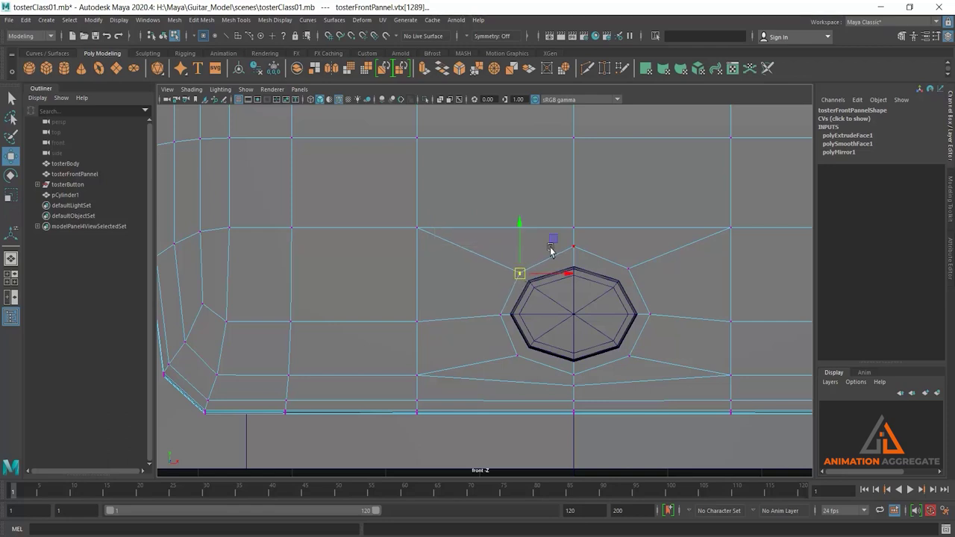
{"action": "left_click", "coordinate": [573, 246]}
{"action": "left_click_drag", "start_coordinate": [573, 247], "coordinate": [574, 266]}
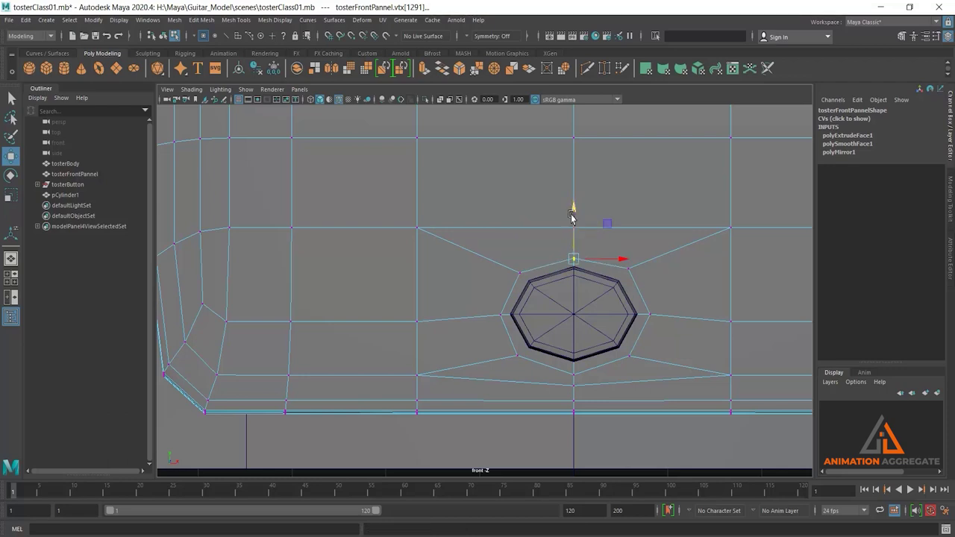
{"action": "left_click_drag", "start_coordinate": [571, 217], "coordinate": [573, 215]}
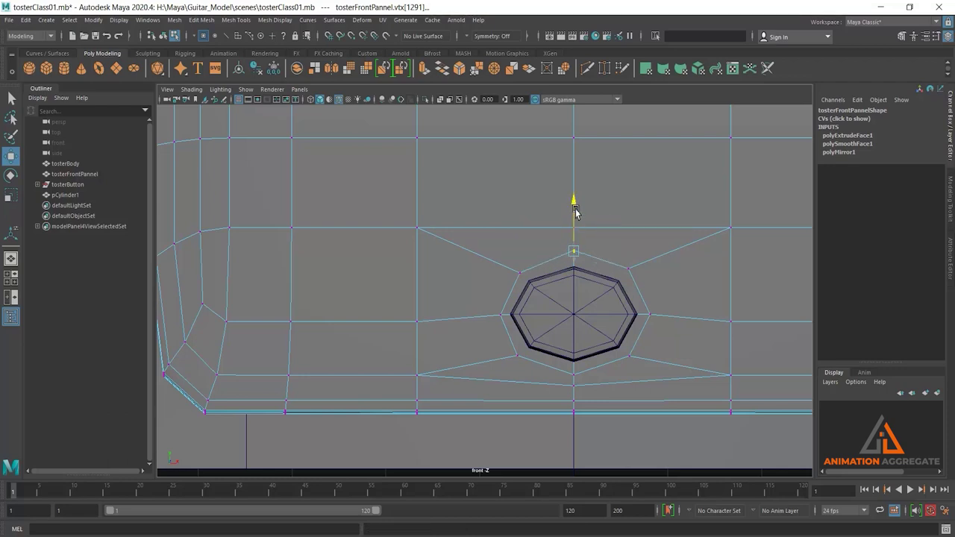
{"action": "mouse_move", "coordinate": [575, 309]}
{"action": "right_mouse_down"}
{"action": "mouse_move", "coordinate": [579, 299]}
{"action": "mouse_move", "coordinate": [609, 301]}
{"action": "right_mouse_up"}
{"action": "left_click", "coordinate": [586, 298]}
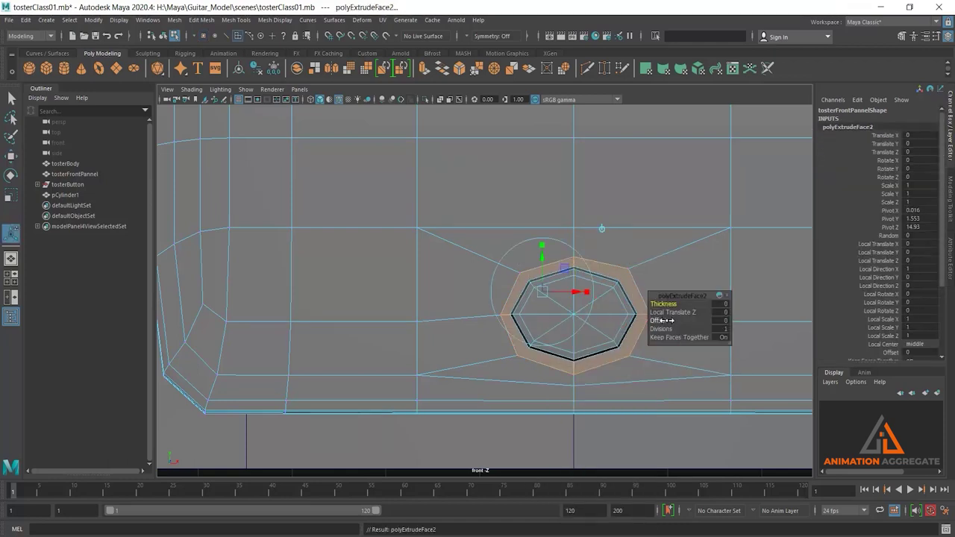
- Inset the extruded octagon face with a 0.07 offset
{"action": "left_click_drag", "start_coordinate": [665, 321], "coordinate": [666, 320]}
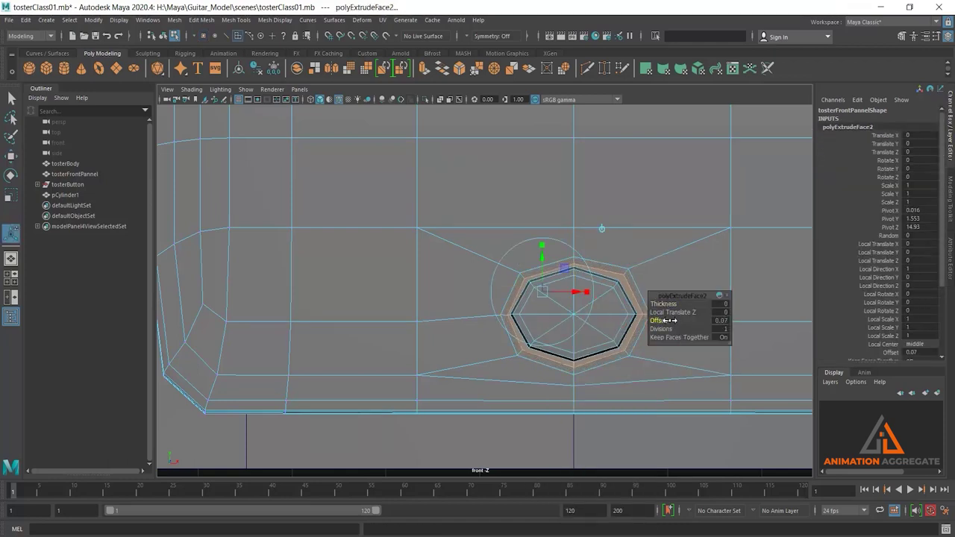
{"action": "right_click_drag", "start_coordinate": [619, 266], "coordinate": [622, 228]}
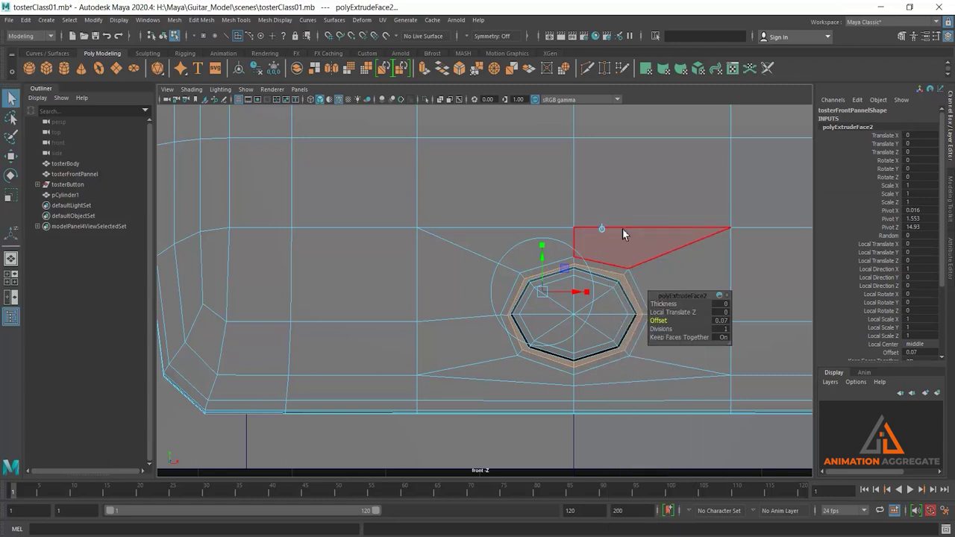
{"action": "scroll", "coordinate": [661, 296], "scroll_direction": "up", "scroll_amount": 2}
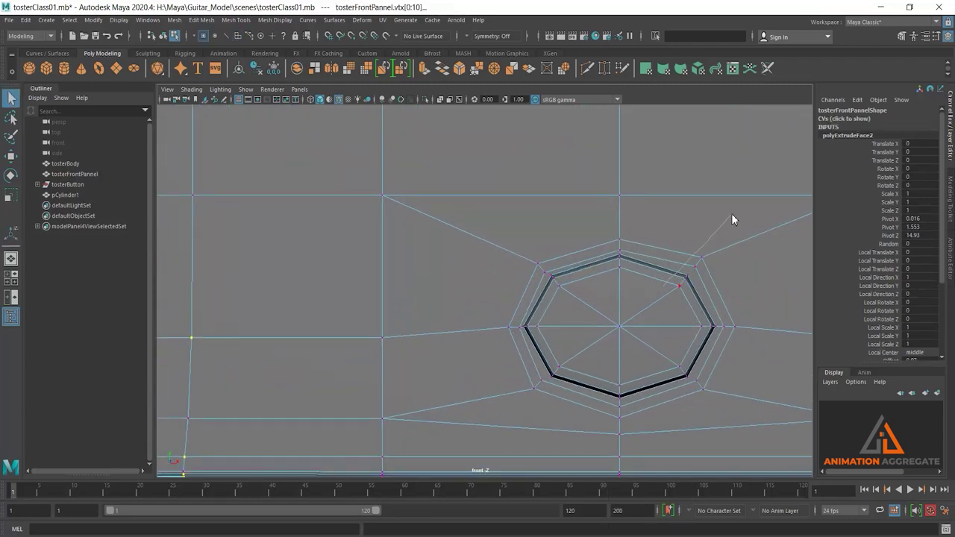
{"action": "right_click_drag", "start_coordinate": [732, 219], "coordinate": [727, 223]}
{"action": "right_click_drag", "start_coordinate": [668, 202], "coordinate": [671, 213]}
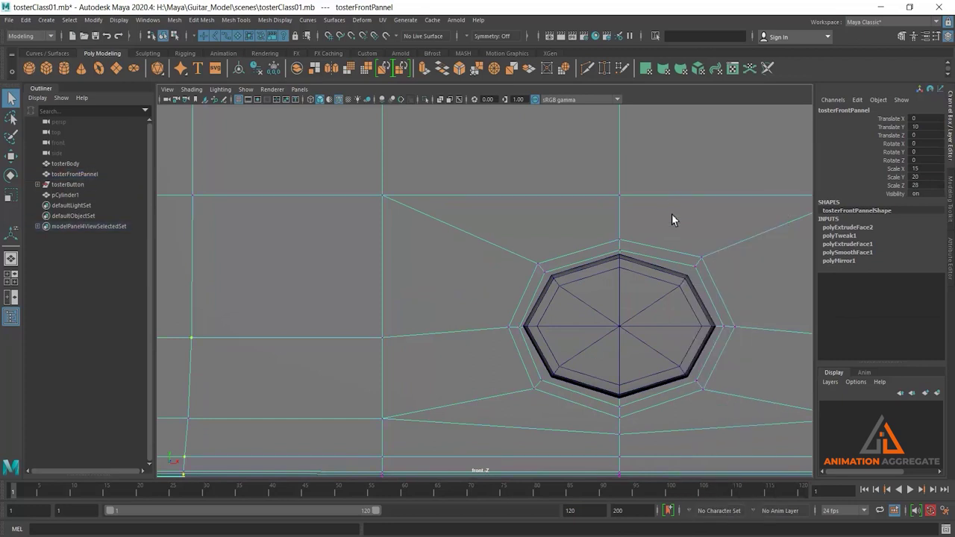
- Move each outer-ring vertex so the loop forms an even octagon around the inset
{"action": "mouse_move", "coordinate": [678, 241]}
{"action": "left_mouse_down"}
{"action": "mouse_move", "coordinate": [703, 277]}
{"action": "mouse_move", "coordinate": [697, 270]}
{"action": "left_mouse_up"}
{"action": "key", "text": "w"}
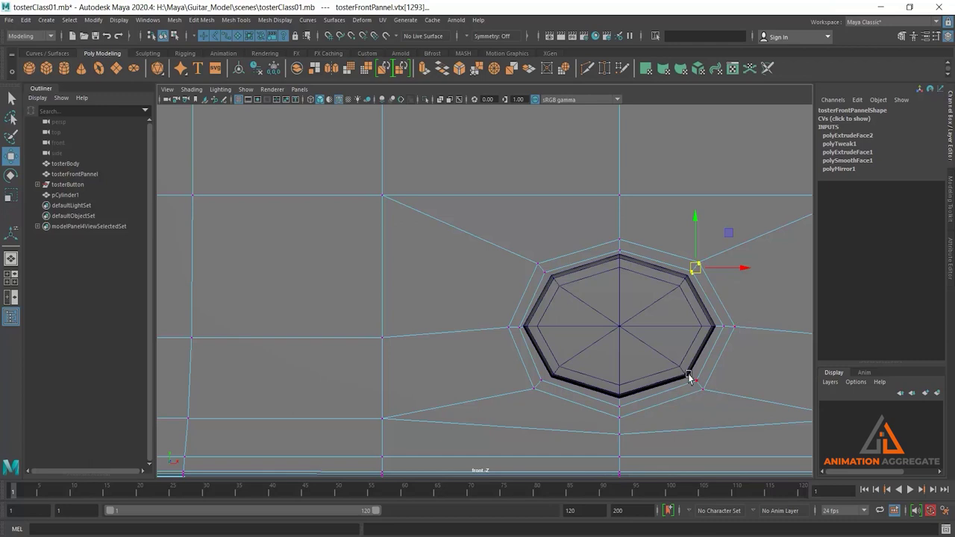
{"action": "left_click_drag", "start_coordinate": [689, 376], "coordinate": [710, 404]}
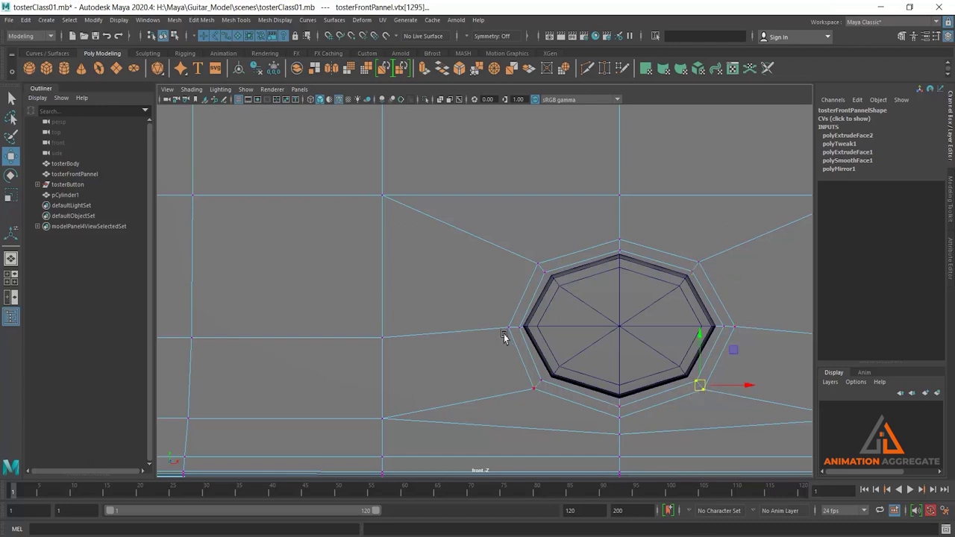
{"action": "left_click", "coordinate": [522, 342]}
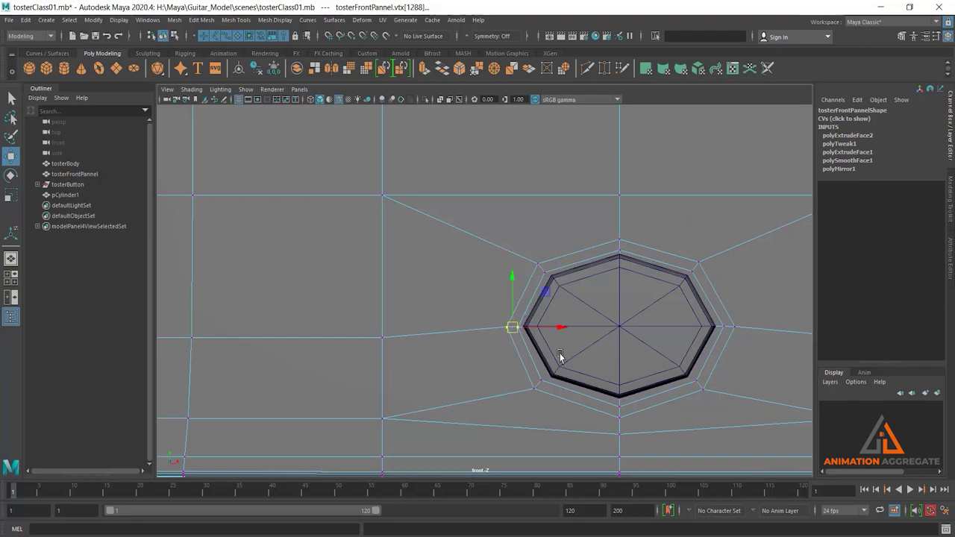
{"action": "left_click_drag", "start_coordinate": [595, 213], "coordinate": [642, 257]}
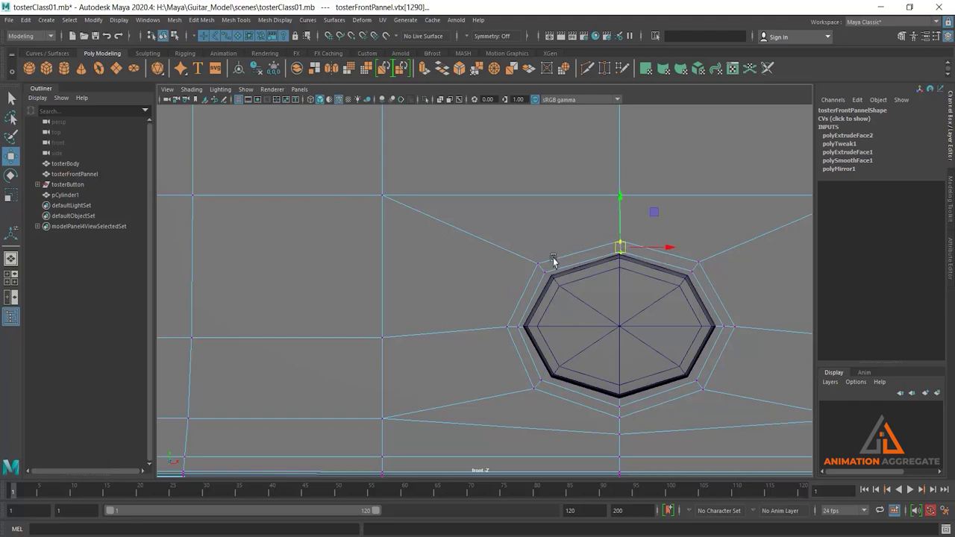
{"action": "left_click_drag", "start_coordinate": [522, 252], "coordinate": [549, 277]}
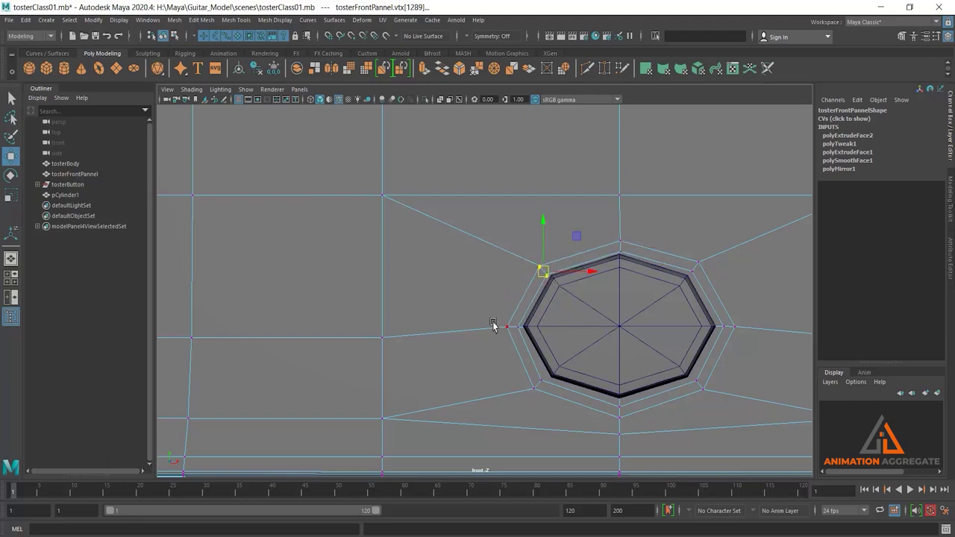
{"action": "mouse_move", "coordinate": [494, 320]}
{"action": "left_mouse_down"}
{"action": "mouse_move", "coordinate": [533, 353]}
{"action": "mouse_move", "coordinate": [550, 398]}
{"action": "left_mouse_up"}
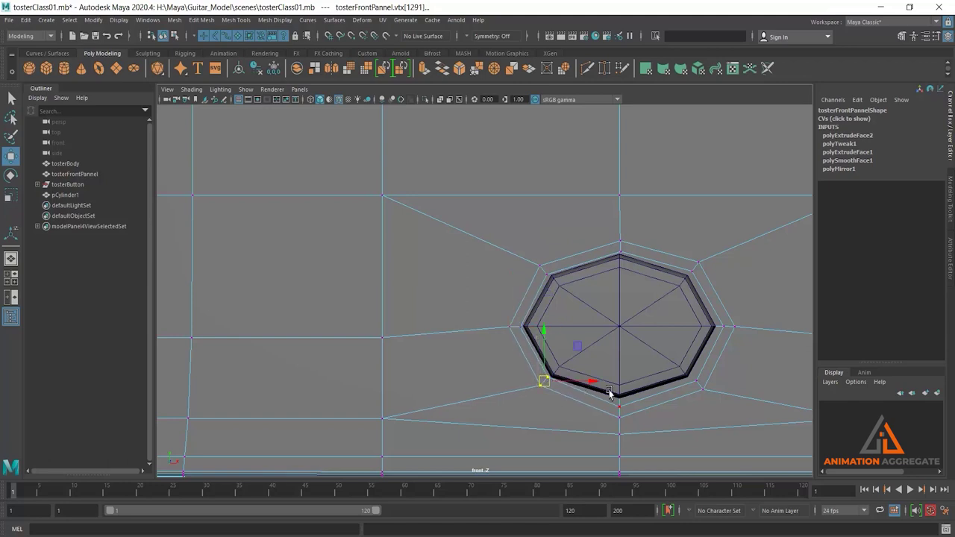
{"action": "mouse_move", "coordinate": [612, 393]}
{"action": "left_mouse_down"}
{"action": "mouse_move", "coordinate": [637, 431]}
{"action": "mouse_move", "coordinate": [626, 416]}
{"action": "left_mouse_up"}
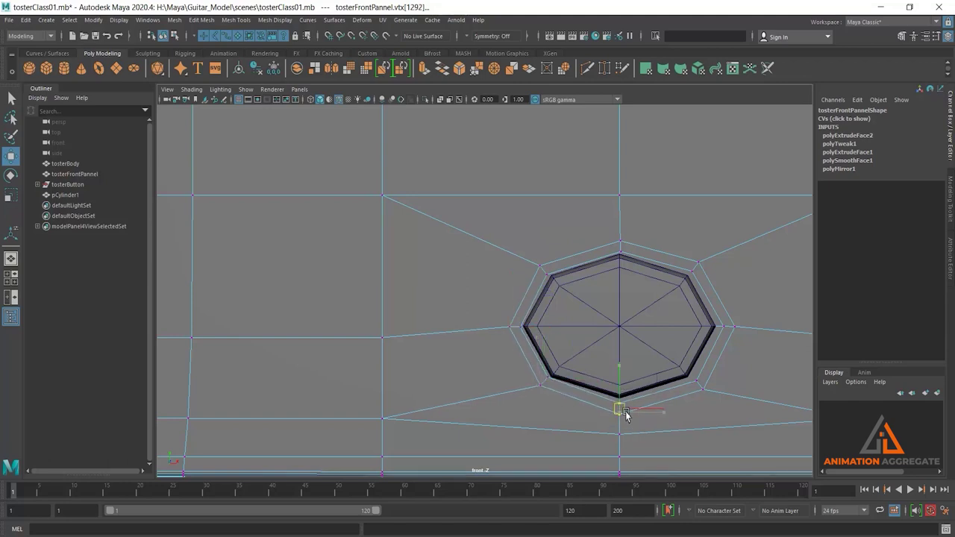
{"action": "left_click_drag", "start_coordinate": [719, 409], "coordinate": [702, 389]}
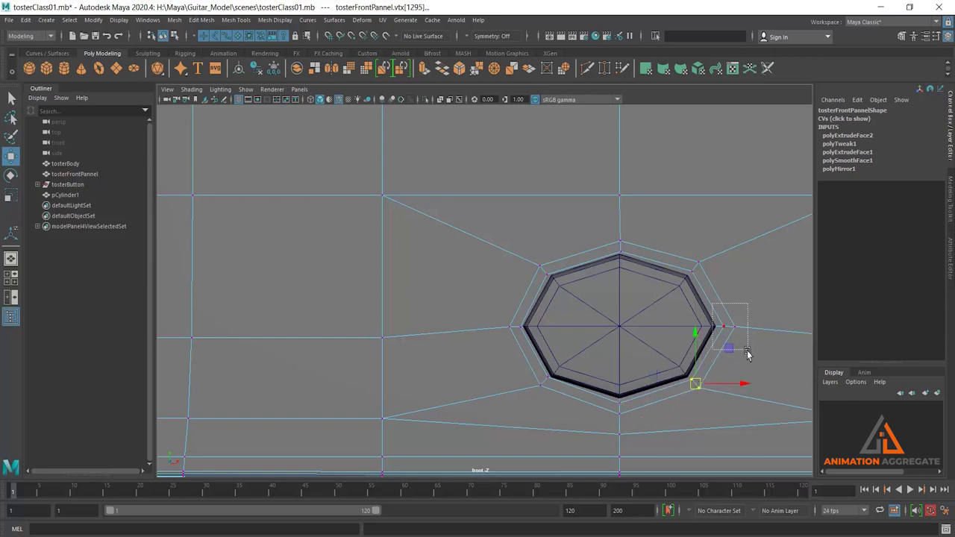
{"action": "left_click", "coordinate": [733, 327]}
{"action": "left_click_drag", "start_coordinate": [734, 329], "coordinate": [729, 334]}
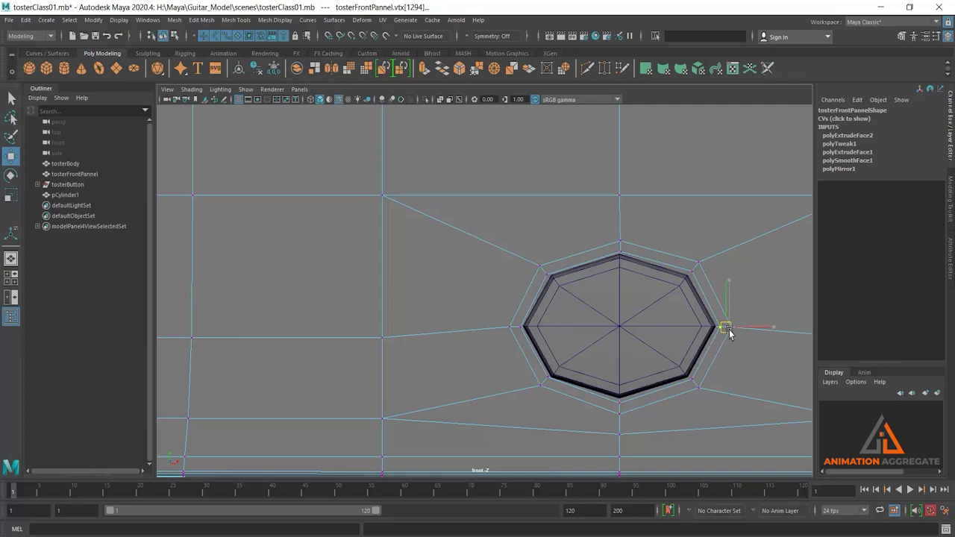
- In the maximized perspective view, select the inset octagon face and delete it
{"action": "scroll", "coordinate": [714, 323], "scroll_direction": "down", "scroll_amount": 5}
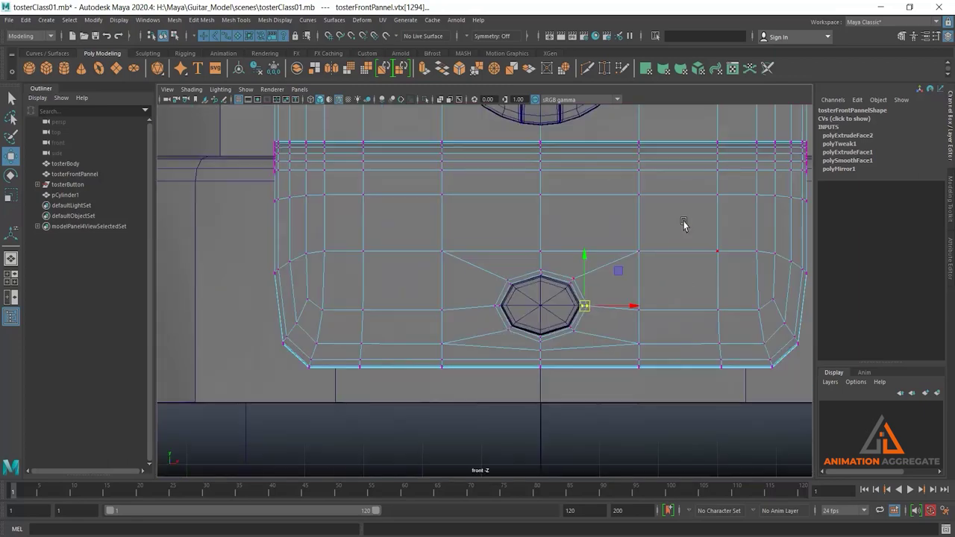
{"action": "key", "text": "space"}
{"action": "key", "text": "space"}
{"action": "left_click_drag", "start_coordinate": [671, 250], "coordinate": [585, 224], "text": "alt"}
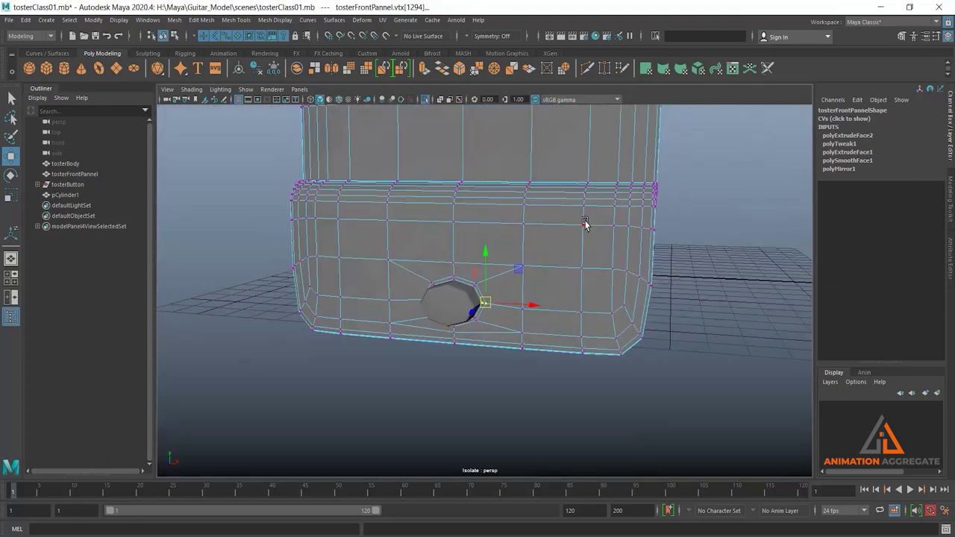
{"action": "key", "text": "F8"}
{"action": "left_click_drag", "start_coordinate": [543, 271], "coordinate": [560, 241], "text": "alt"}
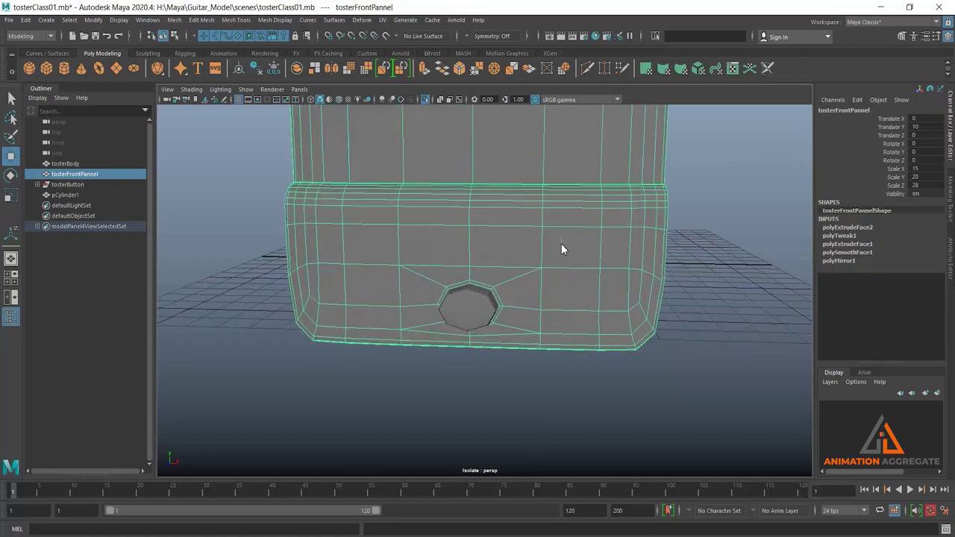
{"action": "key", "text": "F11"}
{"action": "mouse_move", "coordinate": [533, 299]}
{"action": "left_mouse_down", "text": "alt"}
{"action": "mouse_move", "coordinate": [334, 289]}
{"action": "mouse_move", "coordinate": [485, 310]}
{"action": "left_mouse_up", "text": "alt"}
{"action": "key", "text": "Delete"}
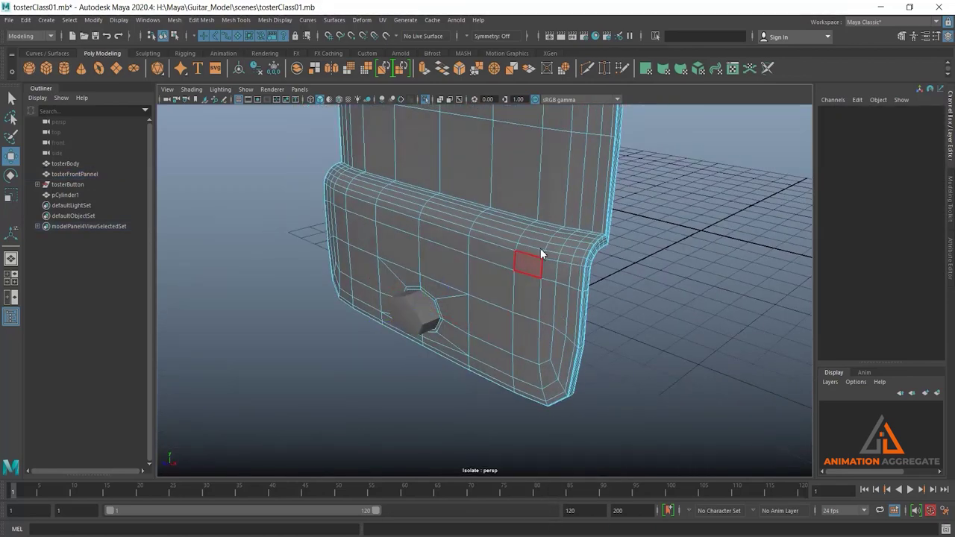
- Select the rim edges of the open octagonal hole in edge mode
{"action": "right_click_drag", "start_coordinate": [526, 258], "coordinate": [544, 265]}
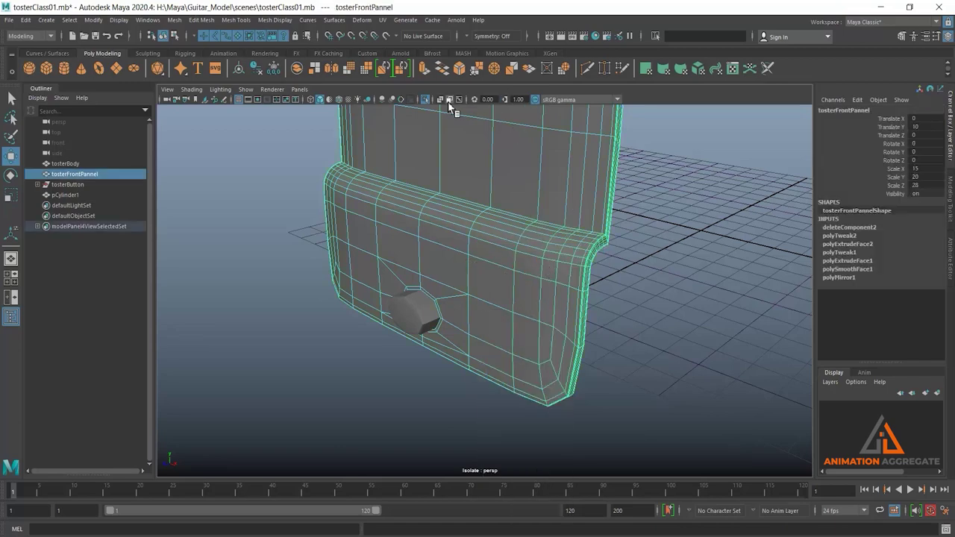
{"action": "mouse_move", "coordinate": [429, 108]}
{"action": "left_mouse_down", "text": "alt"}
{"action": "mouse_move", "coordinate": [457, 274]}
{"action": "mouse_move", "coordinate": [473, 303]}
{"action": "mouse_move", "coordinate": [405, 185]}
{"action": "left_mouse_up", "text": "alt"}
{"action": "scroll", "coordinate": [473, 310], "scroll_direction": "up", "scroll_amount": 5}
{"action": "scroll", "coordinate": [410, 183], "scroll_direction": "up", "scroll_amount": 2}
{"action": "right_click_drag", "start_coordinate": [413, 180], "coordinate": [416, 169]}
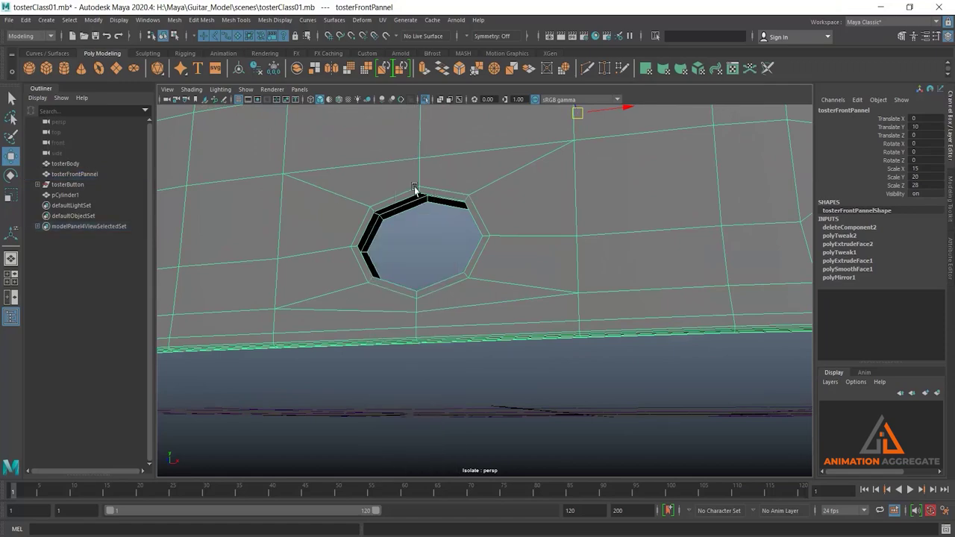
{"action": "left_click", "coordinate": [416, 200]}
{"action": "left_click", "coordinate": [411, 207]}
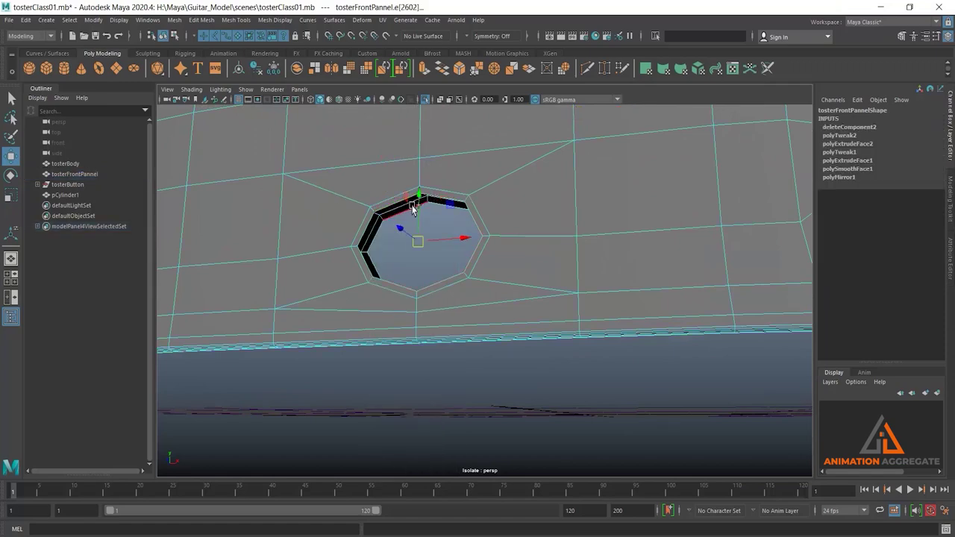
{"action": "left_click_drag", "start_coordinate": [448, 295], "coordinate": [461, 330], "text": "alt"}
{"action": "scroll", "coordinate": [462, 330], "scroll_direction": "down", "scroll_amount": 2}
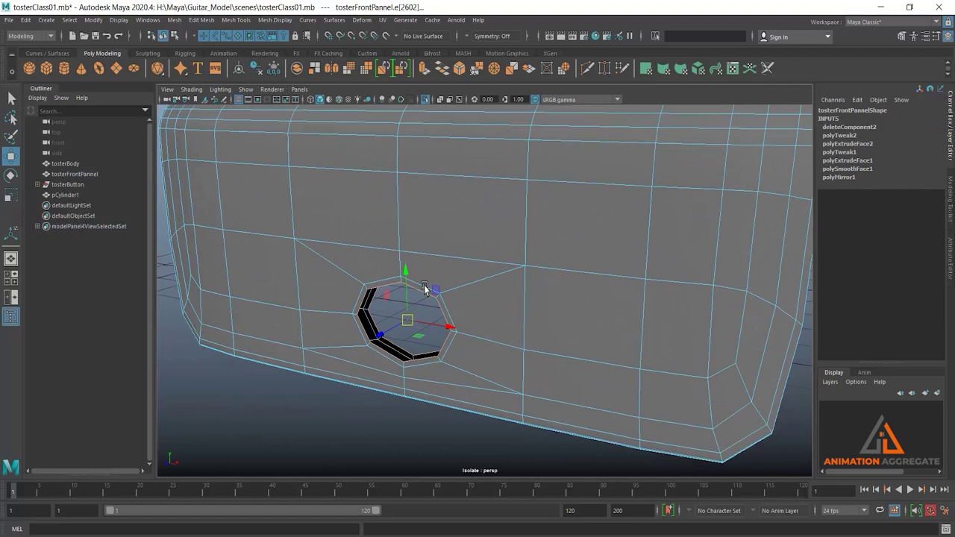
- Bridge the selected rim edges into an inner wall with Edit Mesh > Bridge
{"action": "left_click", "coordinate": [197, 22]}
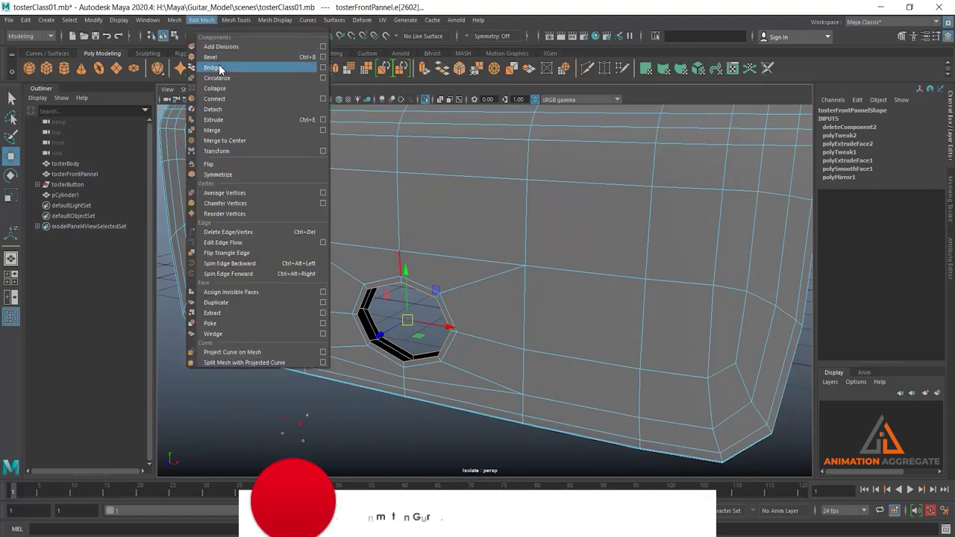
{"action": "left_click", "coordinate": [212, 67]}
{"action": "scroll", "coordinate": [546, 263], "scroll_direction": "up", "scroll_amount": 5}
{"action": "left_click_drag", "start_coordinate": [546, 263], "coordinate": [415, 202], "text": "alt"}
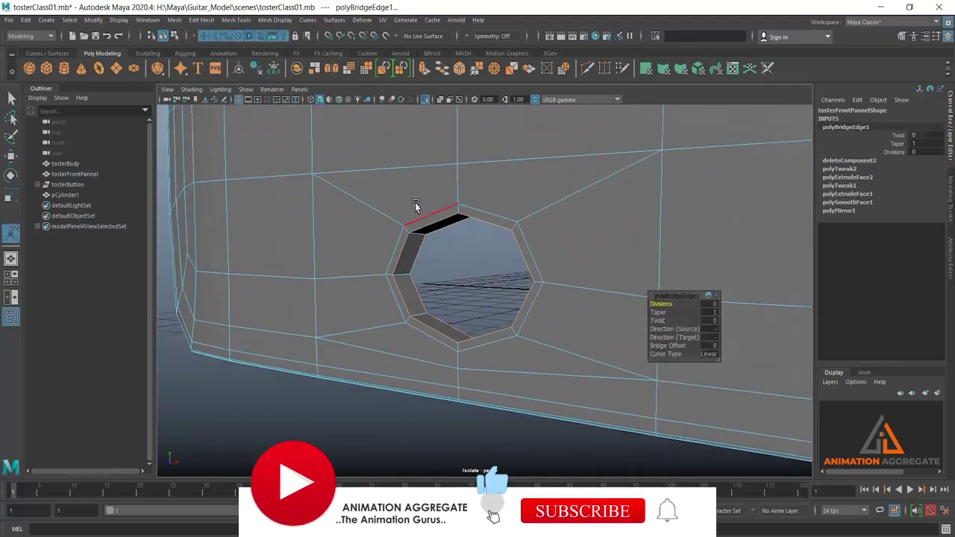
- Select the hole's edge loop and bevel it with a 0.32 fraction
{"action": "right_click_drag", "start_coordinate": [416, 202], "coordinate": [405, 153]}
{"action": "key", "text": "f"}
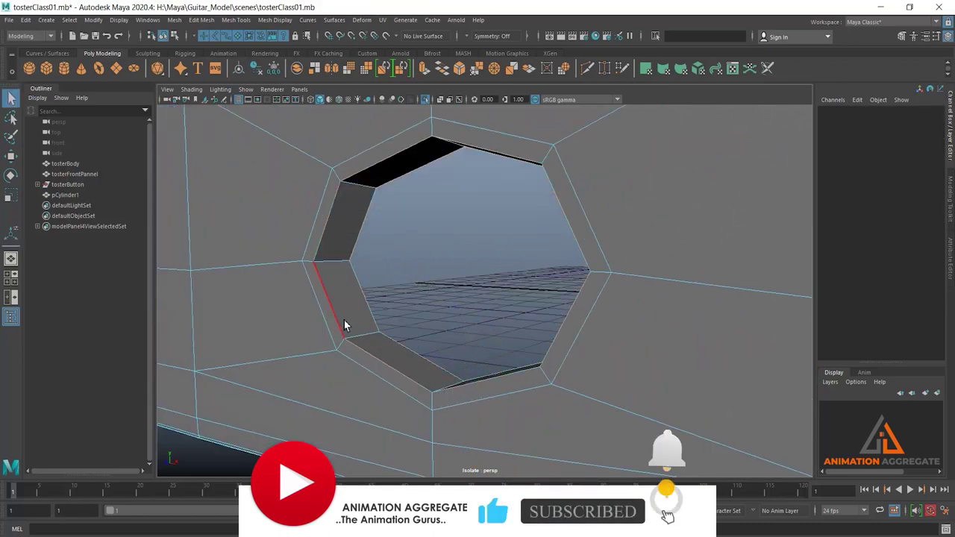
{"action": "left_click", "coordinate": [340, 315]}
{"action": "left_click", "coordinate": [358, 237]}
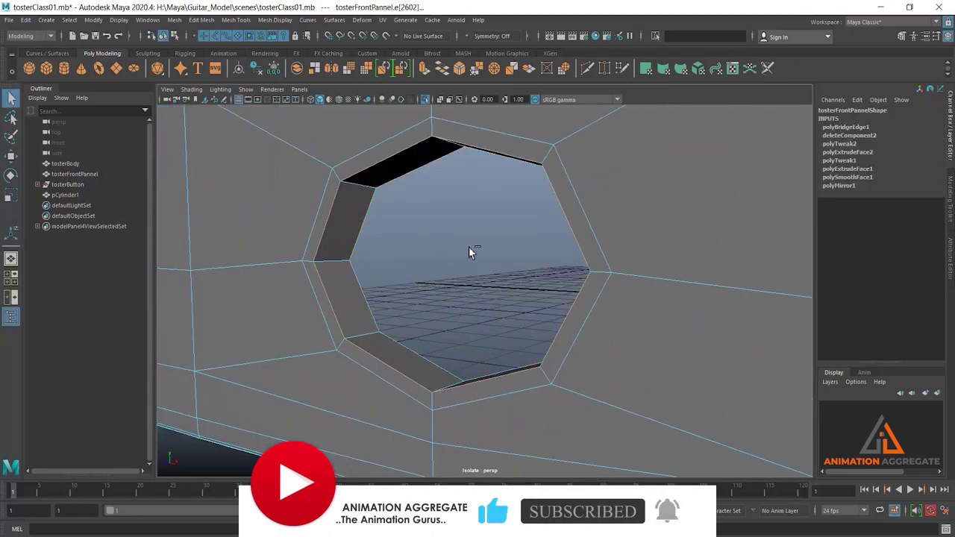
{"action": "key", "text": "ctrl+b"}
{"action": "mouse_move", "coordinate": [668, 304]}
{"action": "left_mouse_down"}
{"action": "mouse_move", "coordinate": [660, 312]}
{"action": "mouse_move", "coordinate": [676, 313]}
{"action": "left_mouse_up"}
- Give the hole's bevel 2 segments
{"action": "key", "text": "F8"}
{"action": "scroll", "coordinate": [540, 247], "scroll_direction": "down", "scroll_amount": 3}
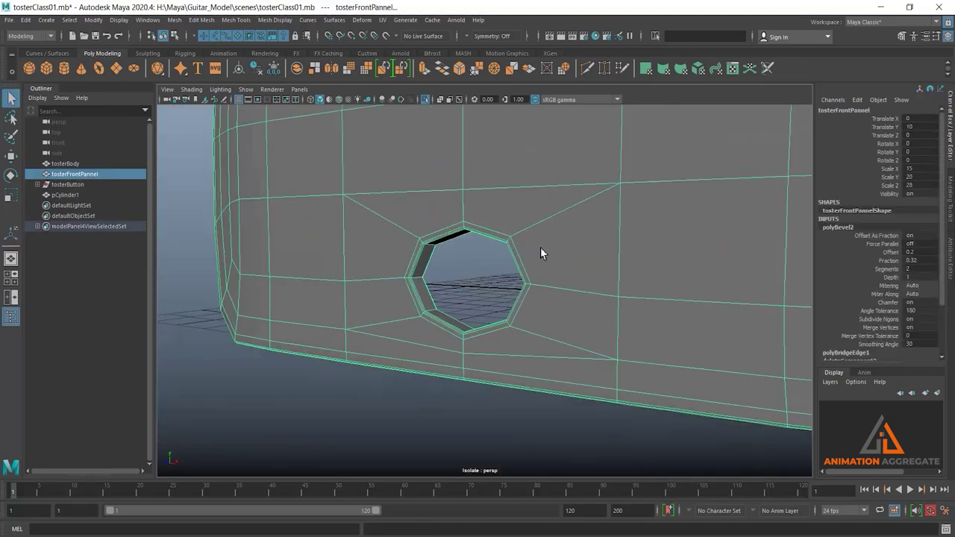
{"action": "scroll", "coordinate": [567, 276], "scroll_direction": "down", "scroll_amount": 3}
{"action": "mouse_move", "coordinate": [604, 311]}
{"action": "left_mouse_down", "text": "alt"}
{"action": "mouse_move", "coordinate": [580, 295]}
{"action": "mouse_move", "coordinate": [572, 266]}
{"action": "left_mouse_up", "text": "alt"}
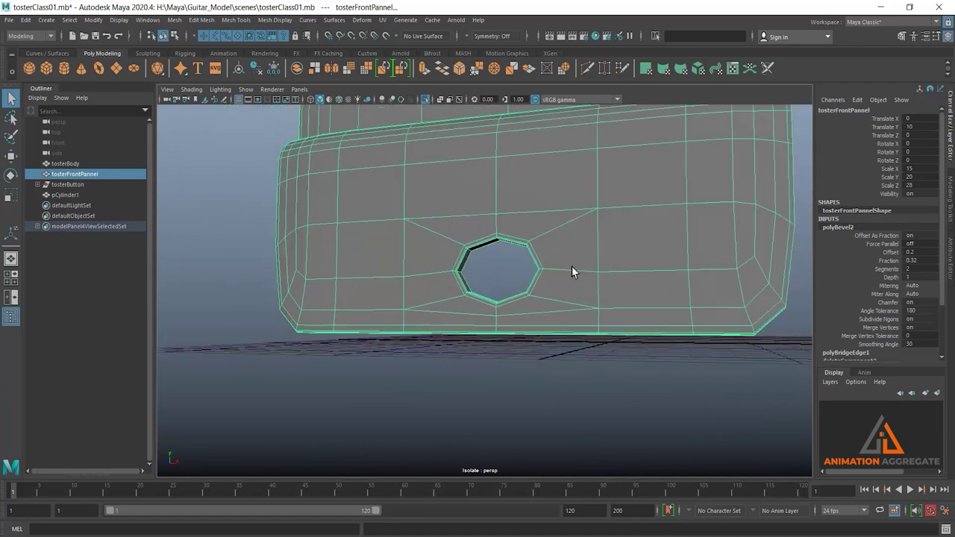
- Check the hole in smooth preview, then turn off Isolate Select to show the whole toaster
{"action": "key", "text": "3"}
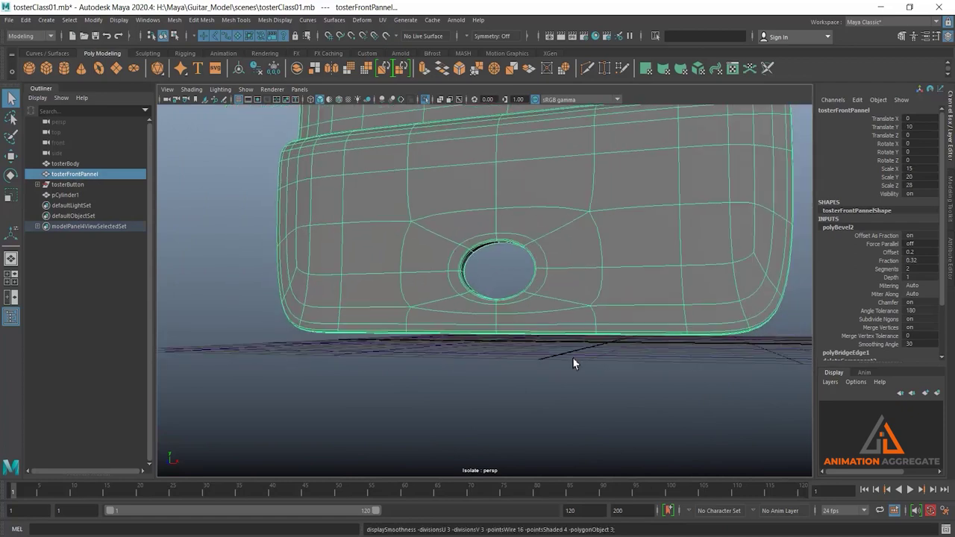
{"action": "left_click", "coordinate": [567, 352]}
{"action": "mouse_move", "coordinate": [557, 342]}
{"action": "left_mouse_down", "text": "alt"}
{"action": "mouse_move", "coordinate": [542, 305]}
{"action": "mouse_move", "coordinate": [560, 314]}
{"action": "mouse_move", "coordinate": [609, 307]}
{"action": "left_mouse_up", "text": "alt"}
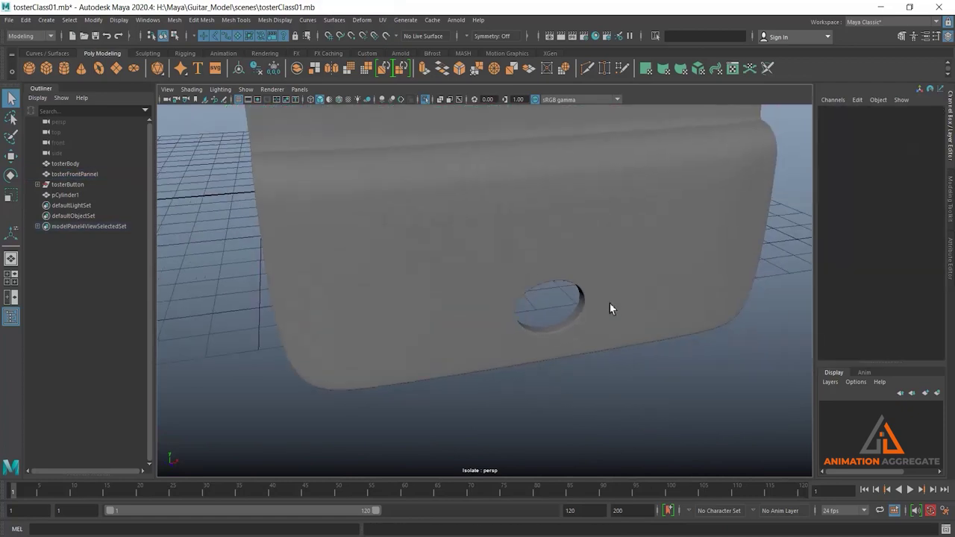
{"action": "left_click", "coordinate": [626, 344]}
{"action": "left_click_drag", "start_coordinate": [626, 344], "coordinate": [626, 304], "text": "alt"}
{"action": "key", "text": "1"}
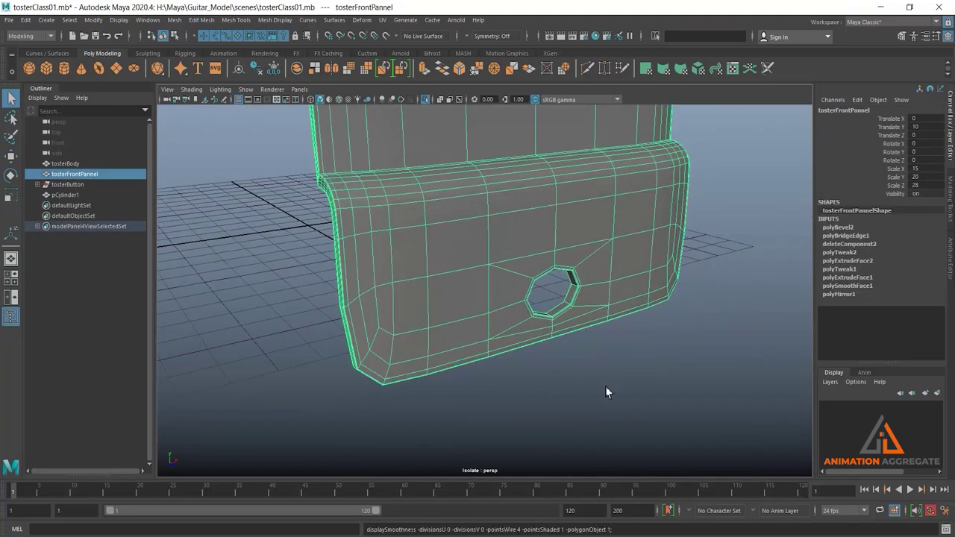
{"action": "left_click", "coordinate": [425, 100]}
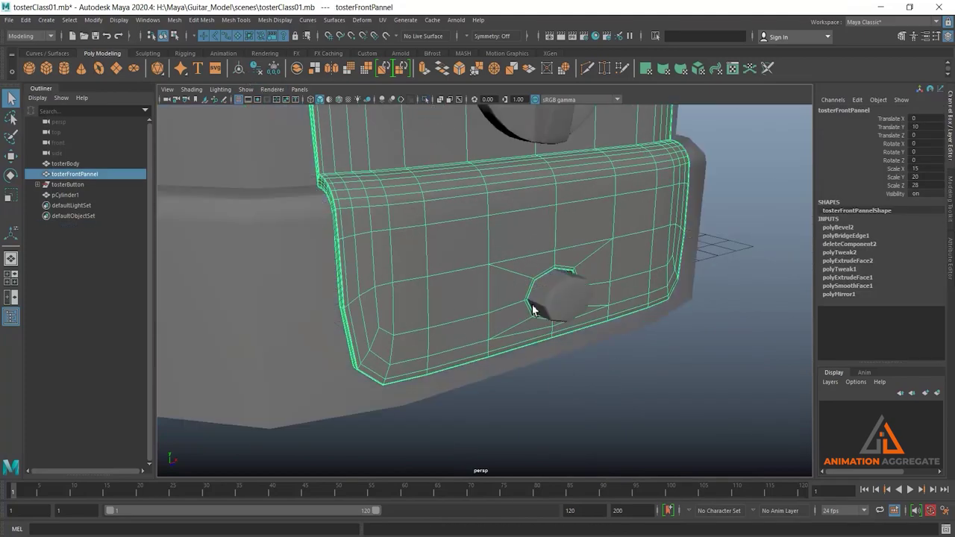
- Preview the toaster body, front panel and cylinder button smoothed, then select the button
{"action": "mouse_move", "coordinate": [532, 308]}
{"action": "left_mouse_down", "text": "alt"}
{"action": "mouse_move", "coordinate": [565, 297]}
{"action": "mouse_move", "coordinate": [592, 304]}
{"action": "mouse_move", "coordinate": [599, 321]}
{"action": "mouse_move", "coordinate": [294, 239]}
{"action": "left_mouse_up", "text": "alt"}
{"action": "left_click", "coordinate": [567, 299]}
{"action": "key", "text": "w"}
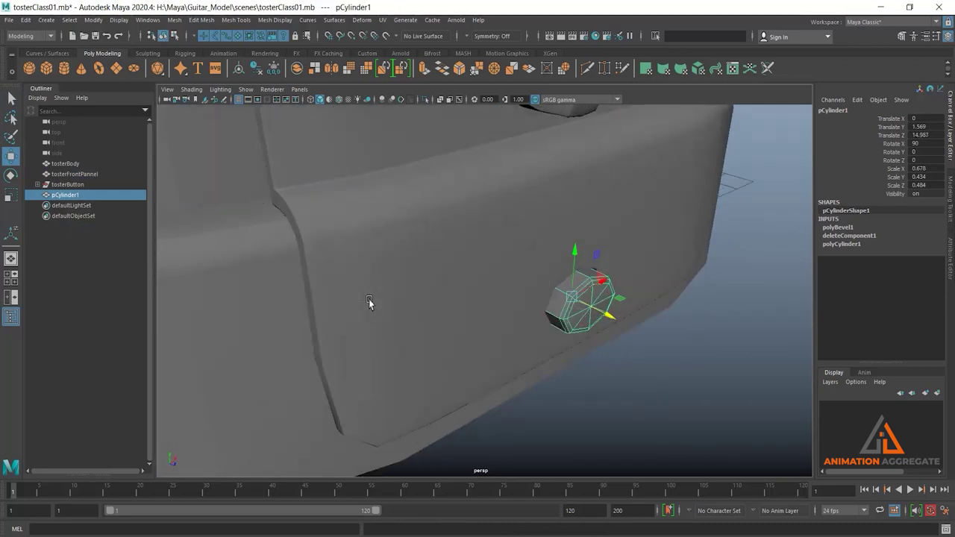
{"action": "left_click", "coordinate": [368, 301]}
{"action": "key", "text": "3"}
{"action": "left_click", "coordinate": [588, 313], "text": "shift"}
{"action": "key", "text": "3"}
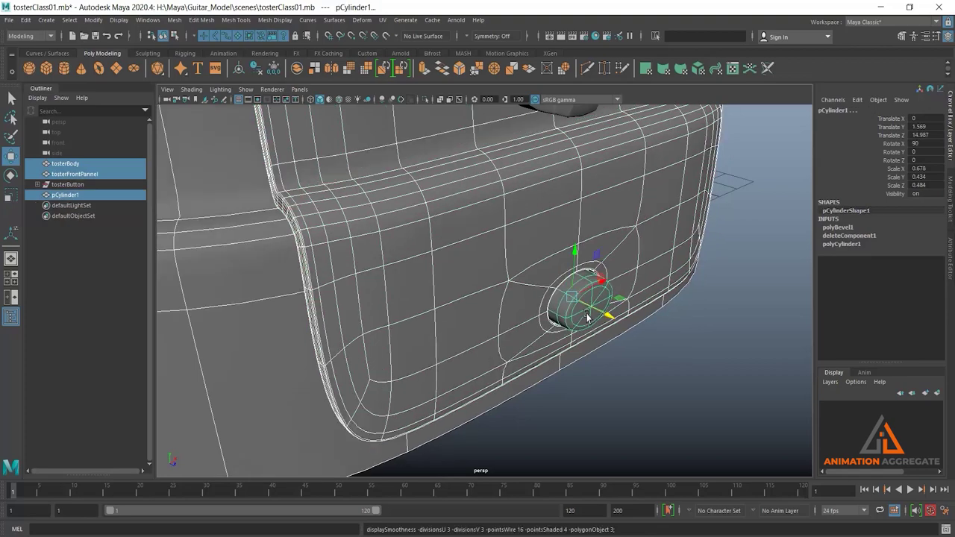
{"action": "left_click", "coordinate": [588, 317]}
{"action": "mouse_move", "coordinate": [644, 329]}
{"action": "left_mouse_down", "text": "alt"}
{"action": "mouse_move", "coordinate": [565, 321]}
{"action": "mouse_move", "coordinate": [567, 313]}
{"action": "mouse_move", "coordinate": [588, 330]}
{"action": "mouse_move", "coordinate": [580, 326]}
{"action": "left_mouse_up", "text": "alt"}
- Scale the cylinder button up slightly
{"action": "key", "text": "r"}
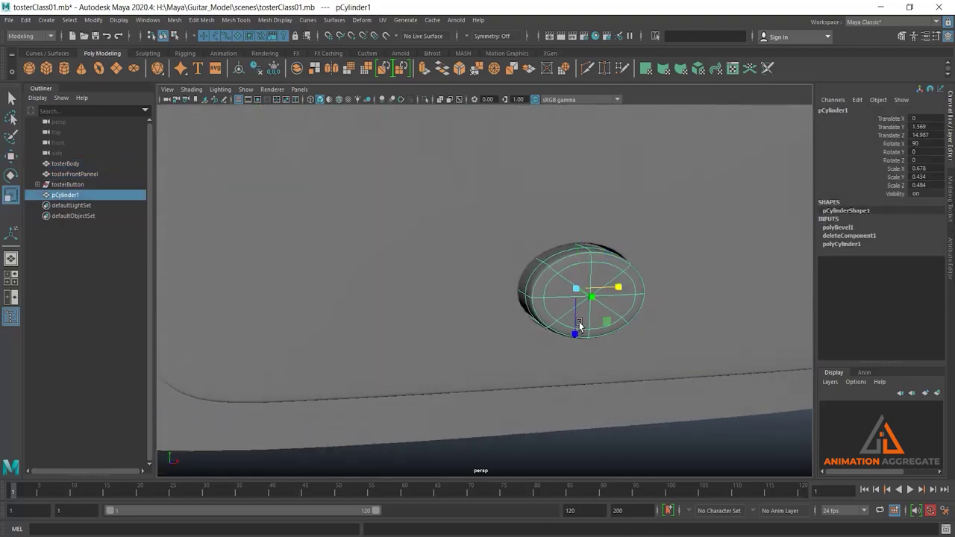
{"action": "mouse_move", "coordinate": [576, 288]}
{"action": "left_mouse_down"}
{"action": "mouse_move", "coordinate": [566, 314]}
{"action": "mouse_move", "coordinate": [576, 335]}
{"action": "mouse_move", "coordinate": [586, 320]}
{"action": "mouse_move", "coordinate": [618, 358]}
{"action": "mouse_move", "coordinate": [661, 323]}
{"action": "mouse_move", "coordinate": [640, 341]}
{"action": "mouse_move", "coordinate": [565, 316]}
{"action": "left_mouse_up"}
{"action": "key", "text": "w"}
{"action": "key", "text": "ctrl+z"}
- Turn off smooth preview in the maximized front view and select the octagonal cylinder
{"action": "key", "text": "space"}
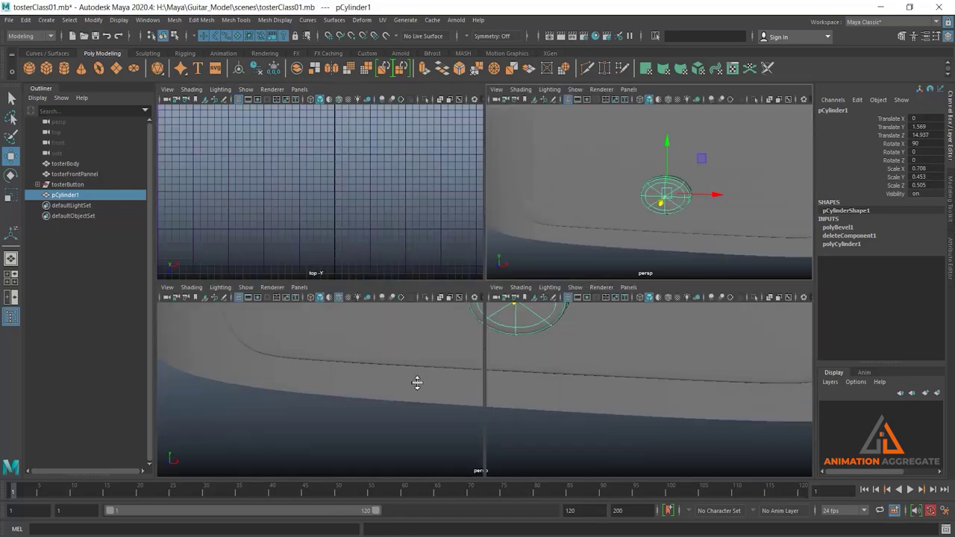
{"action": "key", "text": "space"}
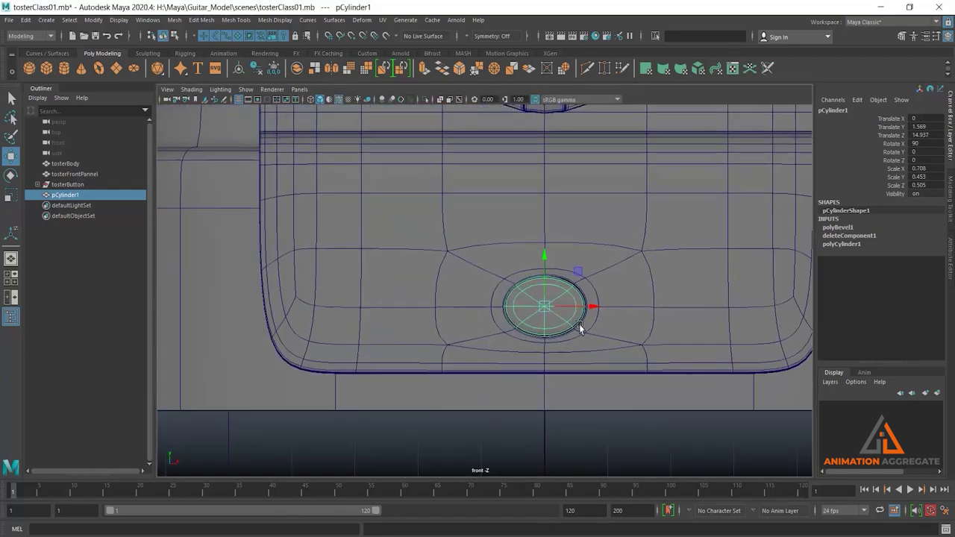
{"action": "key", "text": "1"}
{"action": "left_click", "coordinate": [471, 232]}
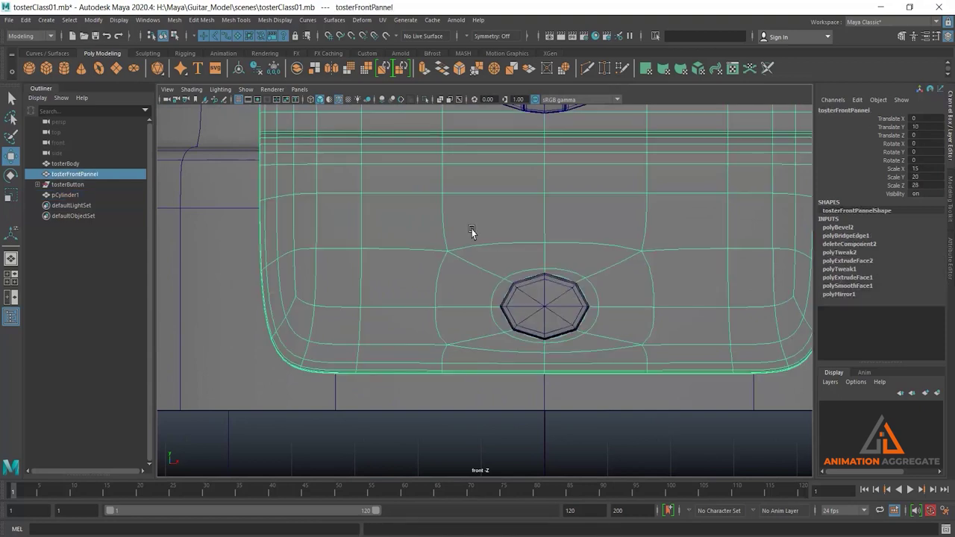
{"action": "key", "text": "1"}
{"action": "left_click", "coordinate": [535, 307]}
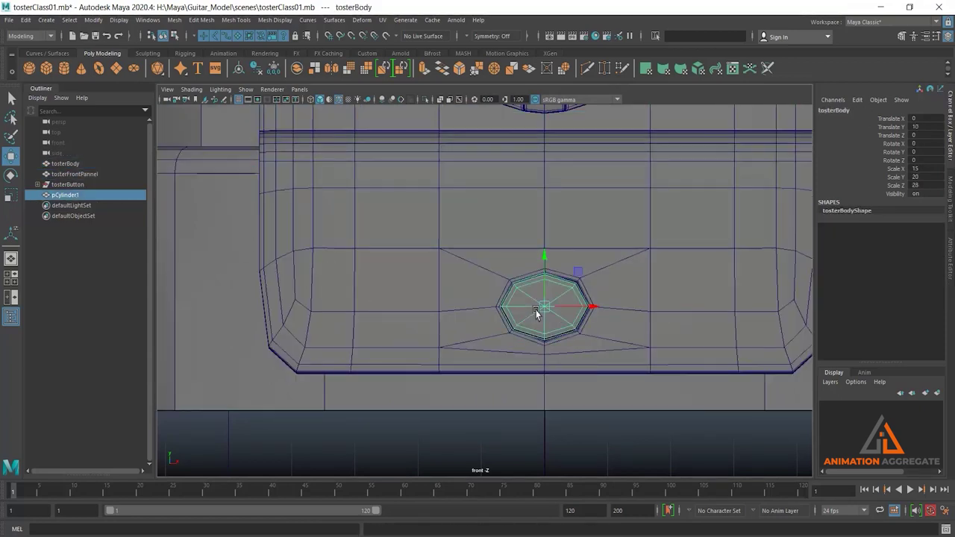
- Duplicate the cylinder and move pCylinder2 up-left to Translate X -2.74, Y 2.49
{"action": "key", "text": "ctrl+d"}
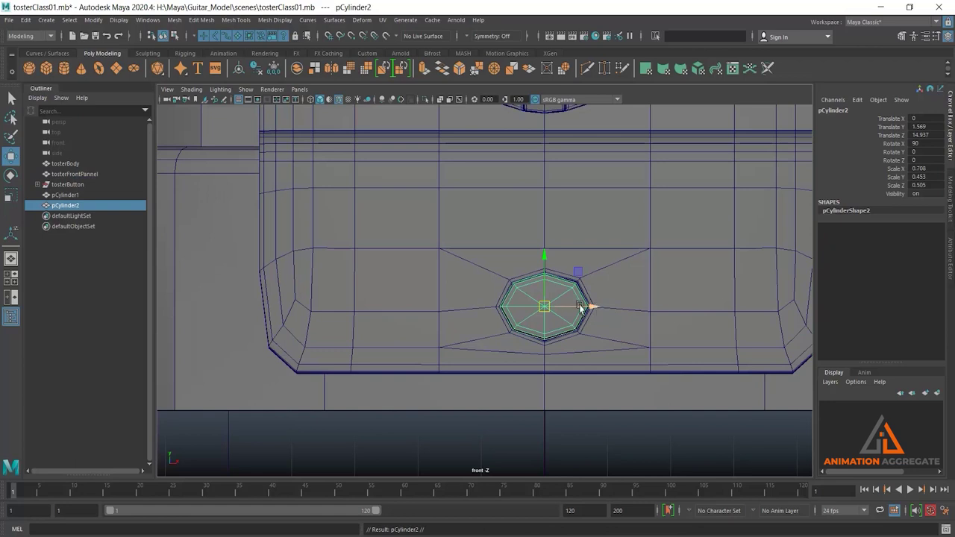
{"action": "left_click_drag", "start_coordinate": [581, 307], "coordinate": [424, 306]}
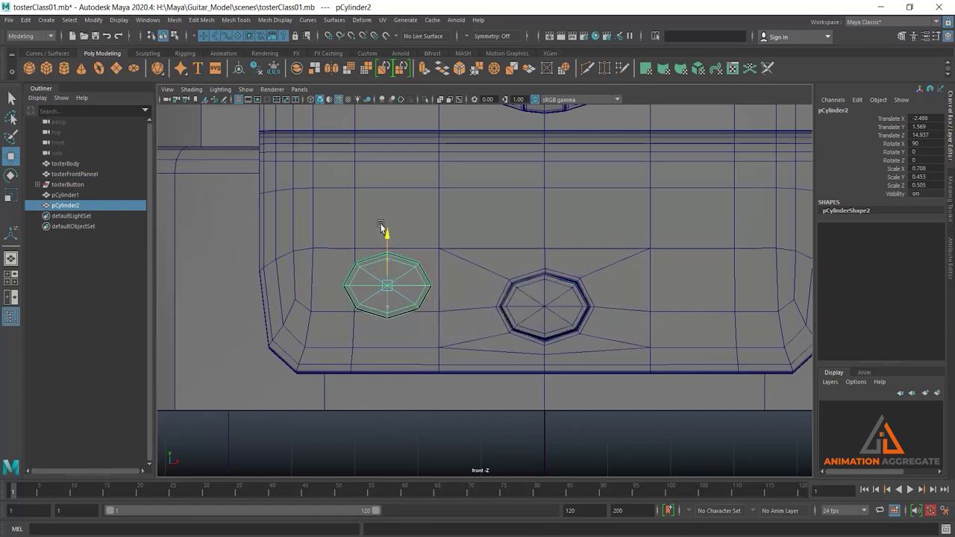
{"action": "left_click_drag", "start_coordinate": [381, 226], "coordinate": [384, 205]}
{"action": "left_click_drag", "start_coordinate": [431, 254], "coordinate": [409, 264]}
{"action": "left_click_drag", "start_coordinate": [361, 213], "coordinate": [361, 206]}
{"action": "left_click_drag", "start_coordinate": [407, 252], "coordinate": [420, 249]}
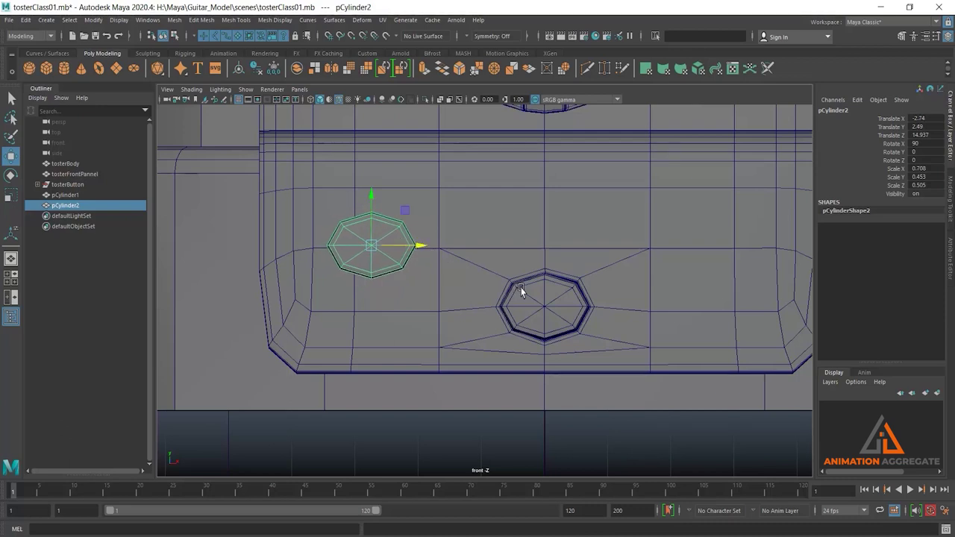
{"action": "scroll", "coordinate": [497, 291], "scroll_direction": "down", "scroll_amount": 3}
{"action": "key", "text": "space"}
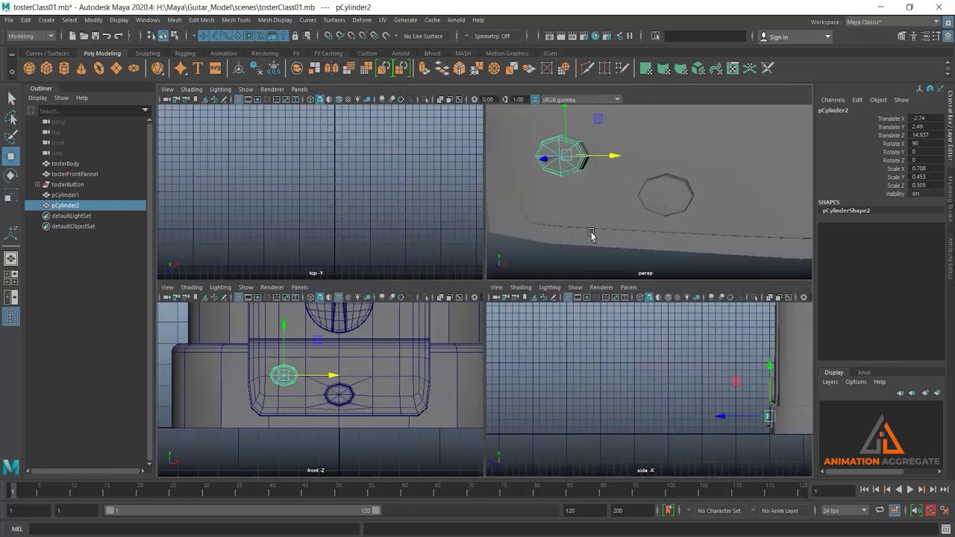
{"action": "key", "text": "space"}
- Select the front panel faces around pCylinder2 in face mode, framed in the front view
{"action": "left_click", "coordinate": [483, 236]}
{"action": "middle_click_drag", "start_coordinate": [483, 235], "coordinate": [546, 239], "text": "alt"}
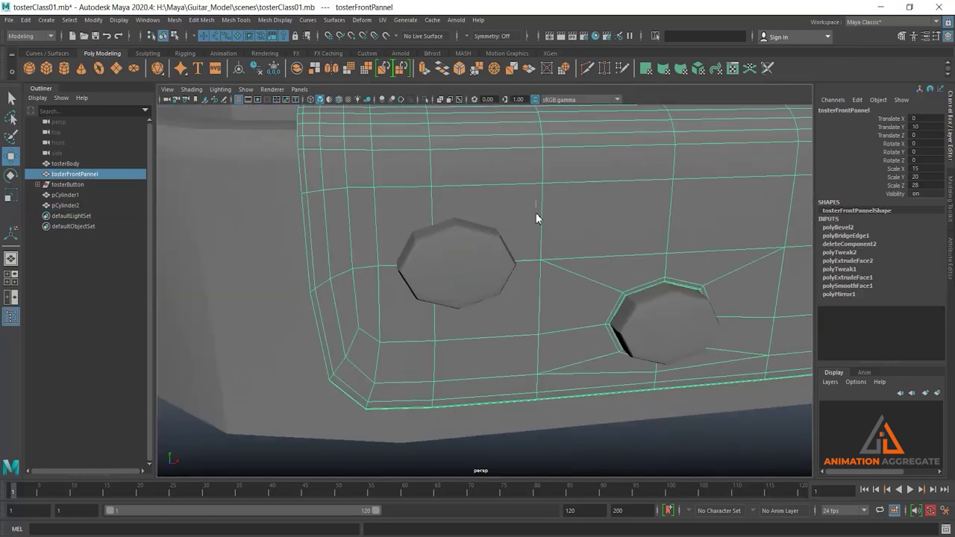
{"action": "right_click_drag", "start_coordinate": [536, 213], "coordinate": [540, 230]}
{"action": "left_click", "coordinate": [475, 307]}
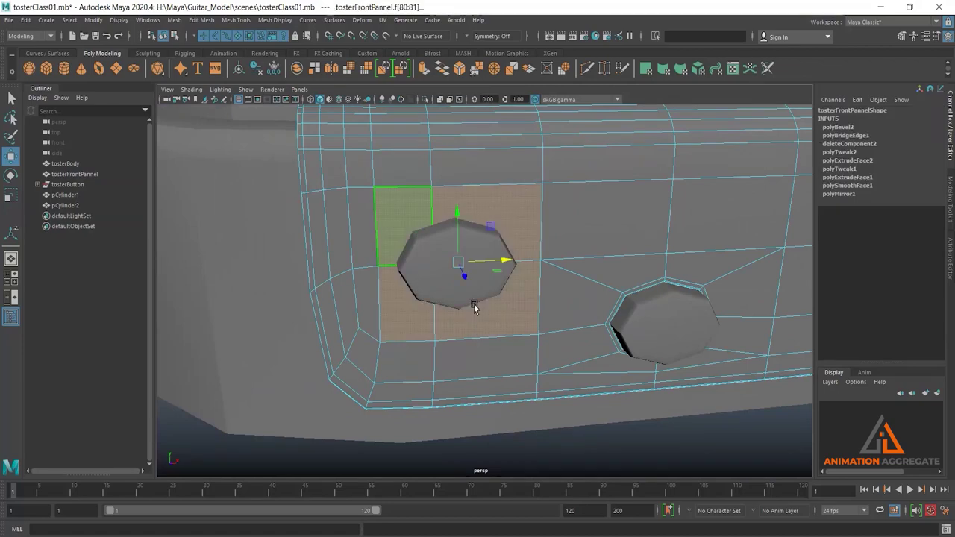
{"action": "key", "text": "space"}
{"action": "key", "text": "space"}
{"action": "scroll", "coordinate": [462, 336], "scroll_direction": "up", "scroll_amount": 1}
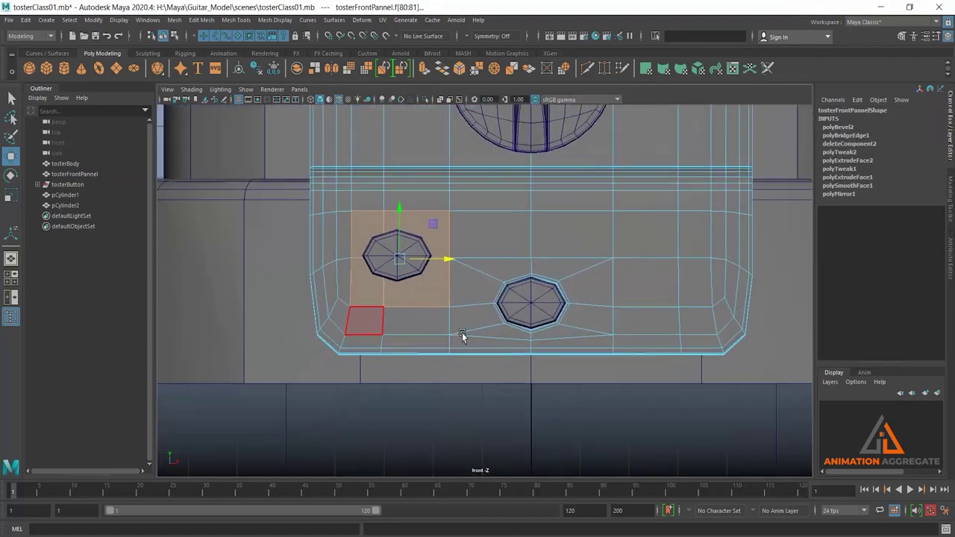
{"action": "middle_click_drag", "start_coordinate": [462, 336], "coordinate": [511, 280], "text": "alt"}
{"action": "scroll", "coordinate": [512, 280], "scroll_direction": "up", "scroll_amount": 1}
{"action": "scroll", "coordinate": [567, 265], "scroll_direction": "up", "scroll_amount": 2}
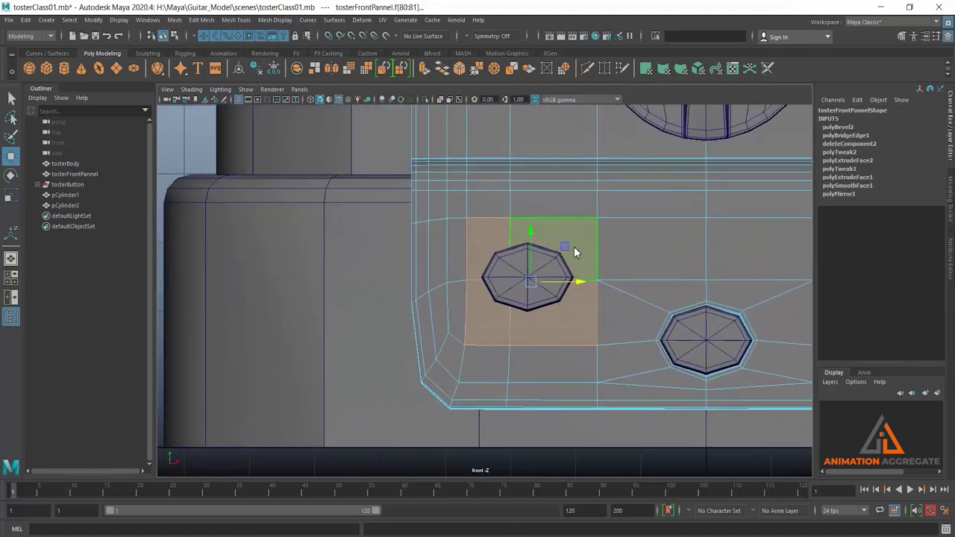
- Extrude the selected faces and inset them with a 0.19 offset
{"action": "key", "text": "ctrl+e"}
{"action": "scroll", "coordinate": [576, 335], "scroll_direction": "up", "scroll_amount": 1}
{"action": "scroll", "coordinate": [645, 342], "scroll_direction": "up", "scroll_amount": 1}
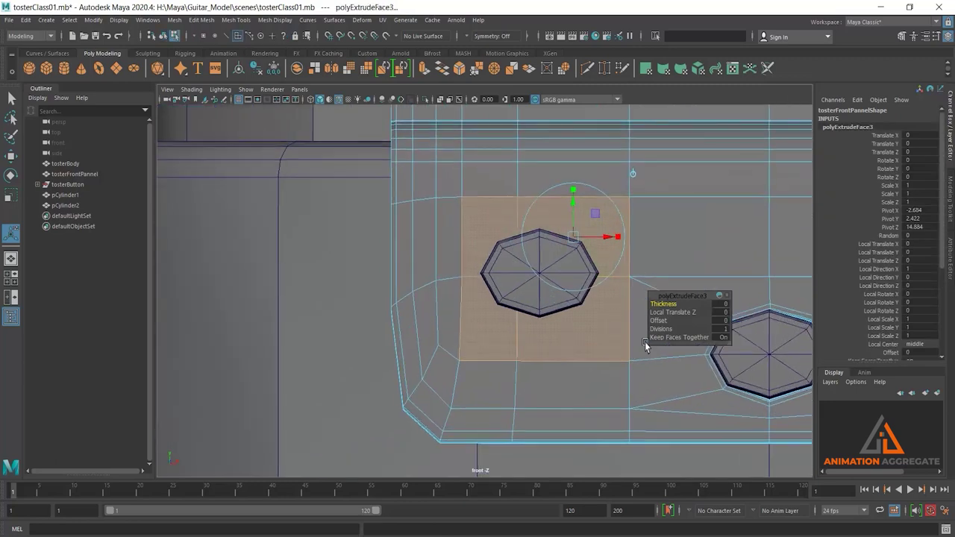
{"action": "left_click_drag", "start_coordinate": [666, 323], "coordinate": [672, 320]}
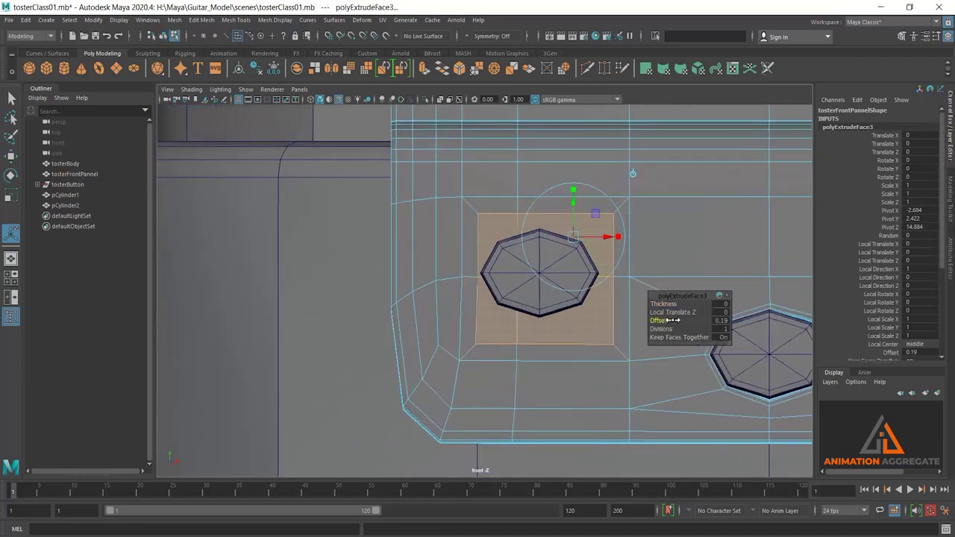
{"action": "scroll", "coordinate": [606, 363], "scroll_direction": "up", "scroll_amount": 2}
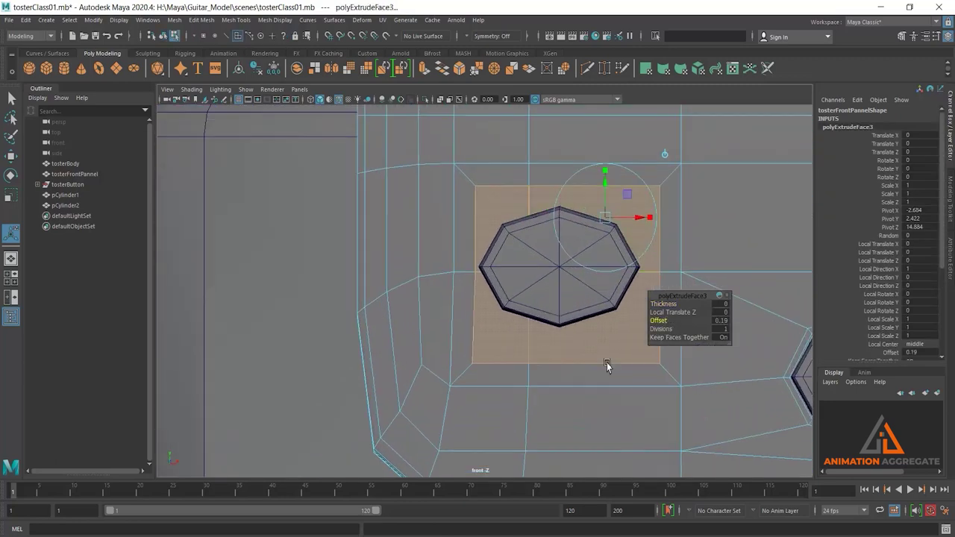
{"action": "key", "text": "F9"}
- Move the top-left, left and lower vertices onto the second octagon's corners
{"action": "left_click", "coordinate": [476, 188]}
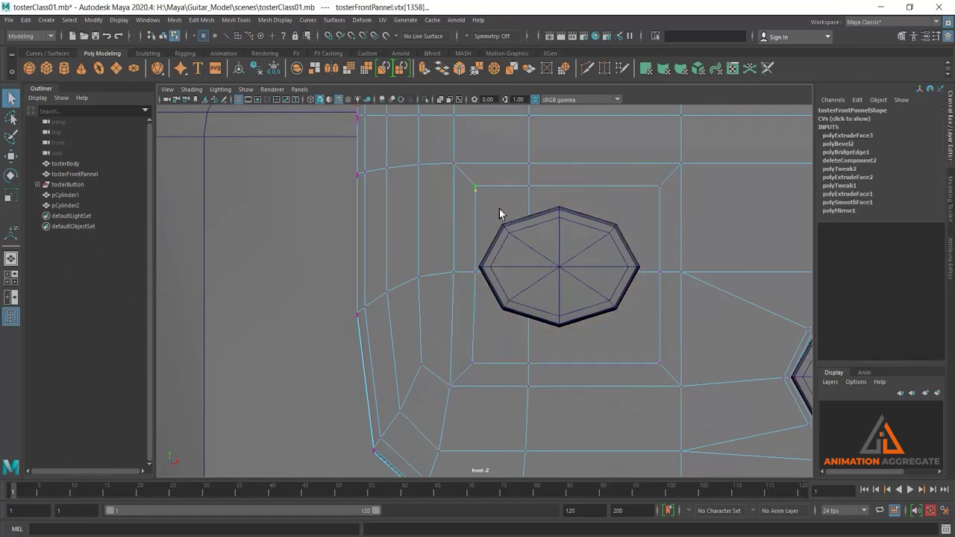
{"action": "key", "text": "w"}
{"action": "left_click_drag", "start_coordinate": [478, 191], "coordinate": [499, 217]}
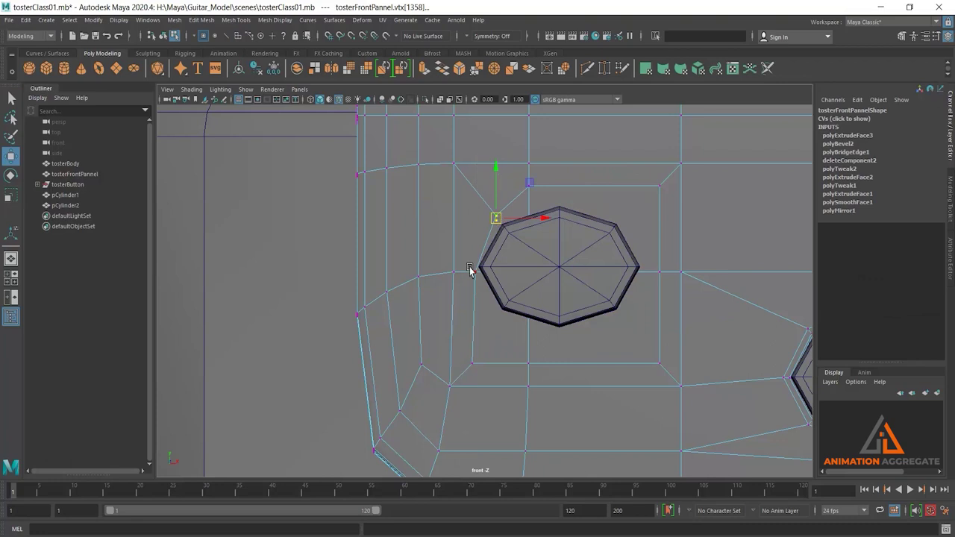
{"action": "left_click", "coordinate": [476, 270]}
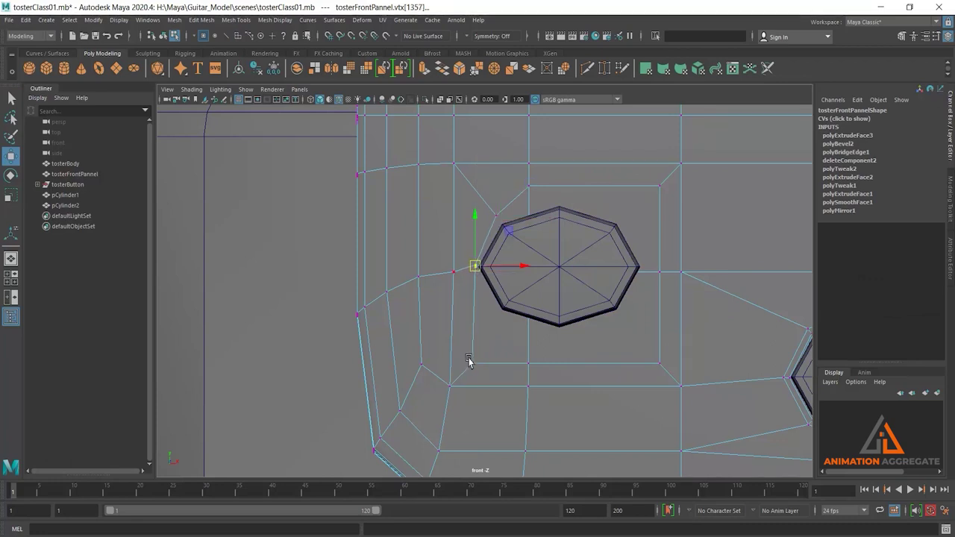
{"action": "left_click_drag", "start_coordinate": [479, 371], "coordinate": [495, 320]}
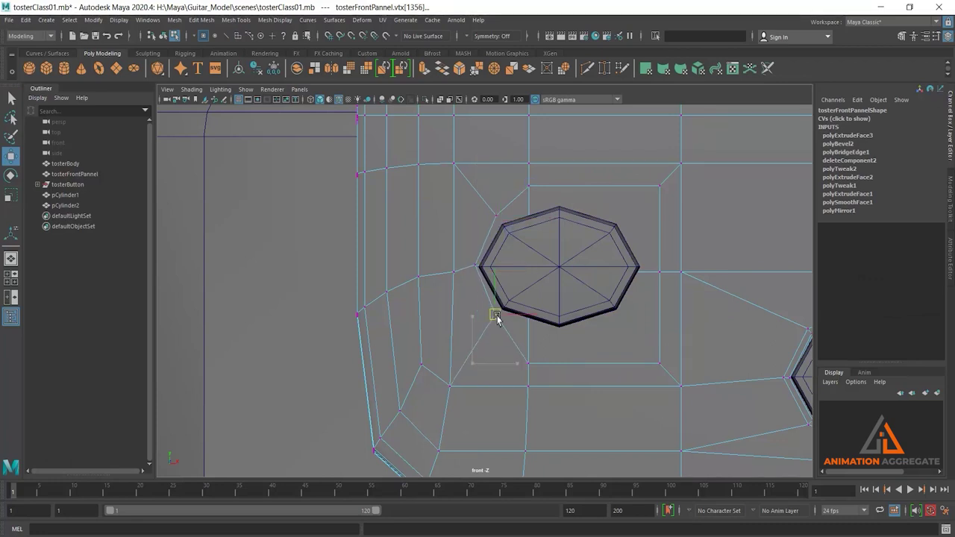
{"action": "left_click", "coordinate": [528, 363]}
{"action": "left_click_drag", "start_coordinate": [528, 365], "coordinate": [560, 335]}
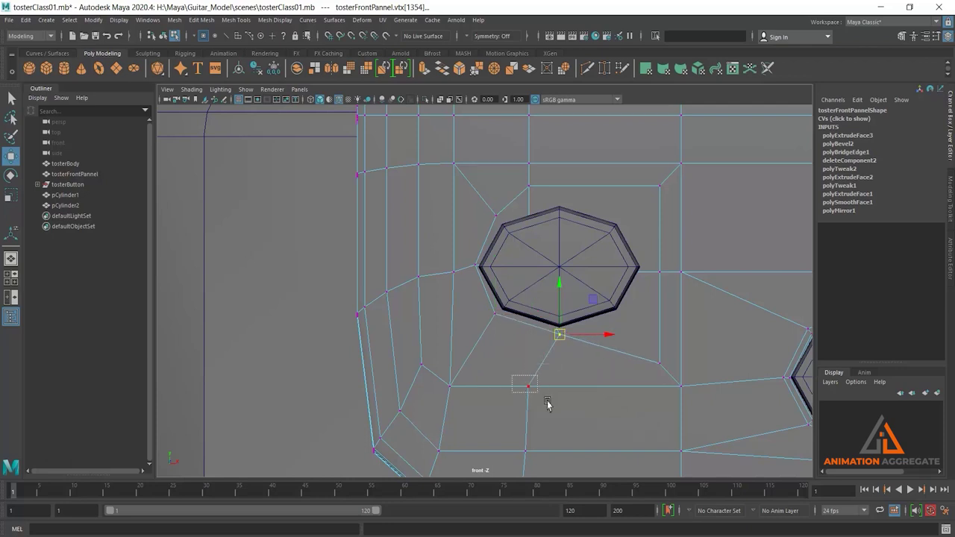
{"action": "mouse_move", "coordinate": [512, 376]}
{"action": "left_mouse_down"}
{"action": "mouse_move", "coordinate": [547, 403]}
{"action": "mouse_move", "coordinate": [581, 391]}
{"action": "left_mouse_up"}
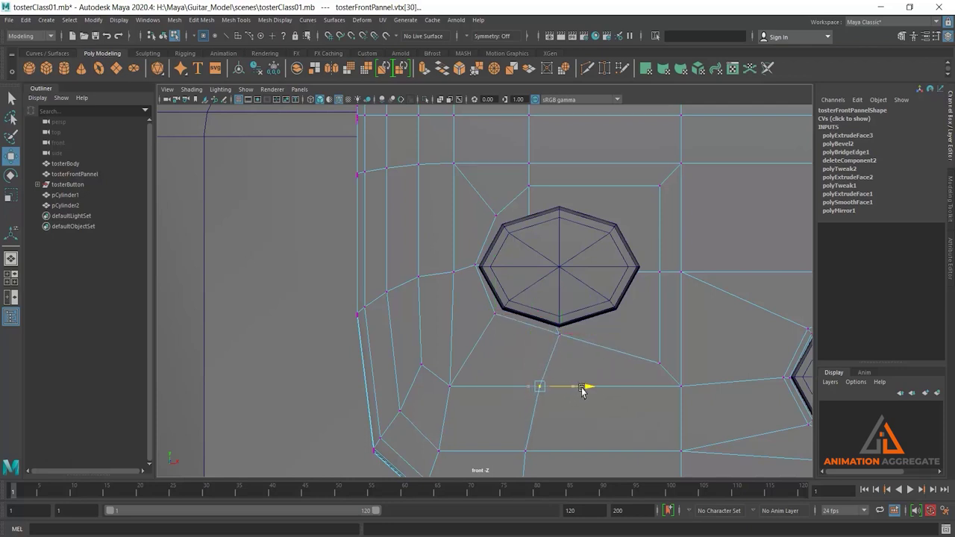
- Pull the right, upper-right and top vertices into line around the hole, then select the ring faces
{"action": "left_click", "coordinate": [659, 364]}
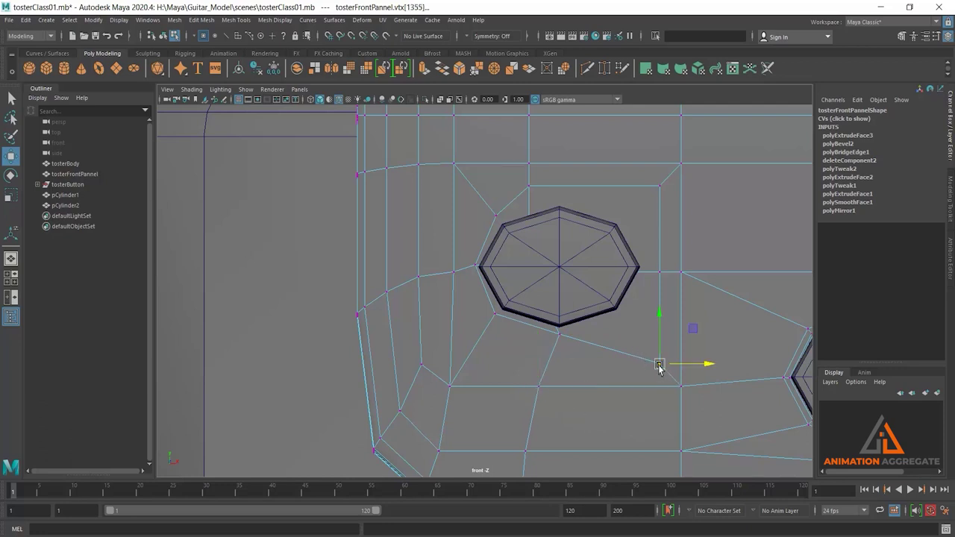
{"action": "left_click_drag", "start_coordinate": [657, 365], "coordinate": [622, 324]}
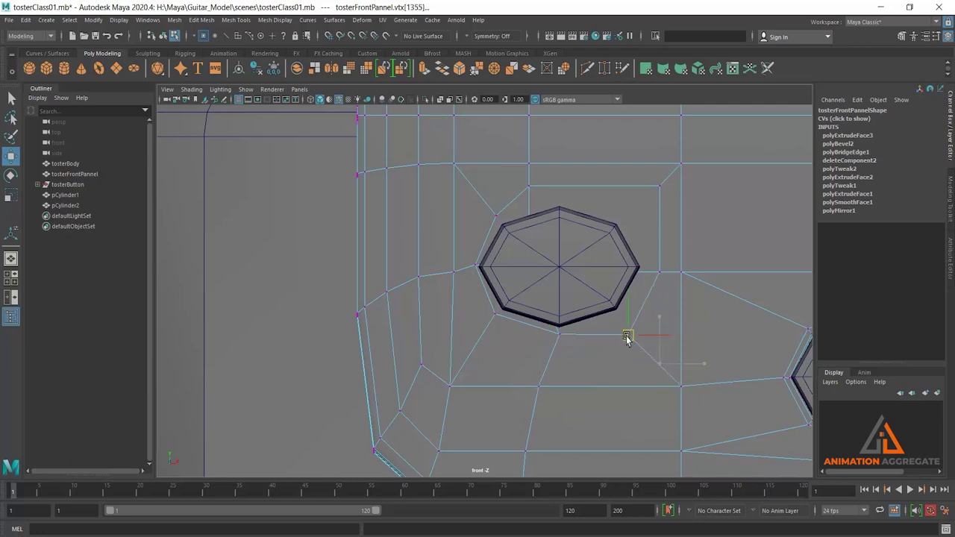
{"action": "left_click", "coordinate": [660, 275]}
{"action": "left_click_drag", "start_coordinate": [662, 274], "coordinate": [653, 279]}
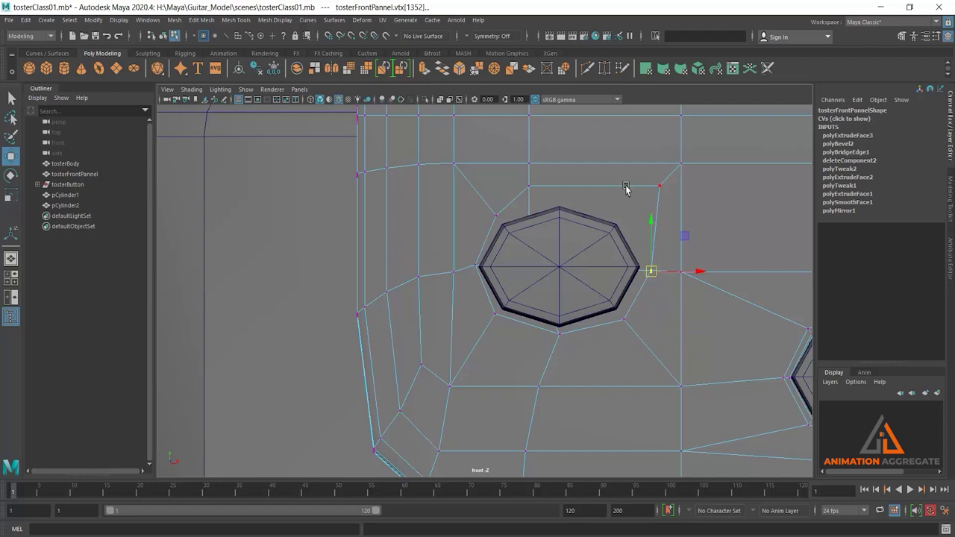
{"action": "left_click_drag", "start_coordinate": [633, 170], "coordinate": [688, 218]}
{"action": "left_click_drag", "start_coordinate": [659, 188], "coordinate": [625, 222]}
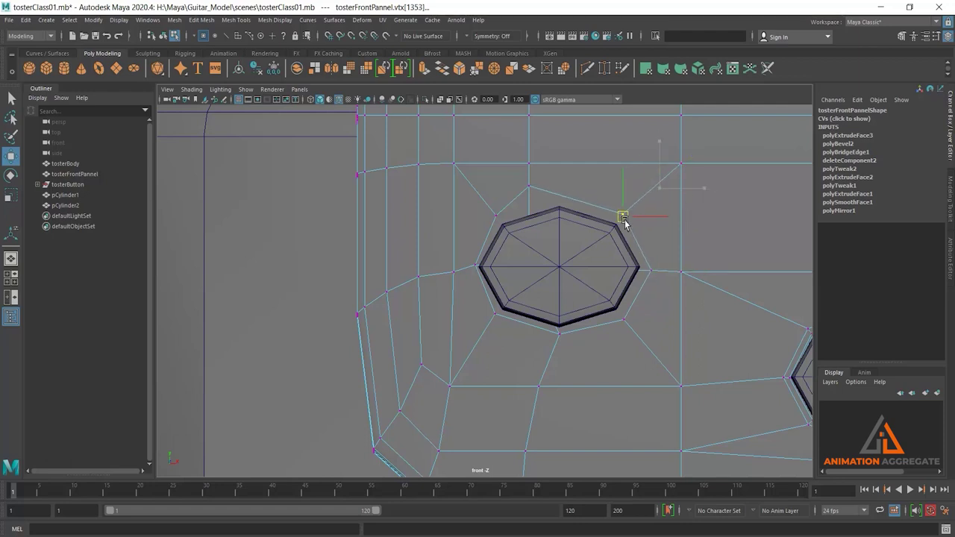
{"action": "mouse_move", "coordinate": [517, 177]}
{"action": "left_mouse_down"}
{"action": "mouse_move", "coordinate": [538, 205]}
{"action": "mouse_move", "coordinate": [558, 196]}
{"action": "left_mouse_up"}
{"action": "left_click", "coordinate": [529, 164]}
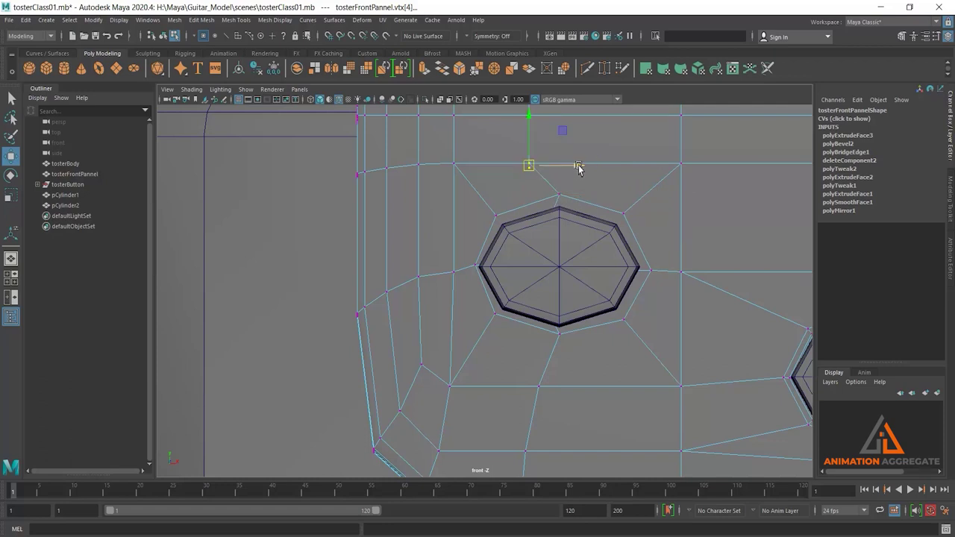
{"action": "left_click_drag", "start_coordinate": [576, 164], "coordinate": [584, 166]}
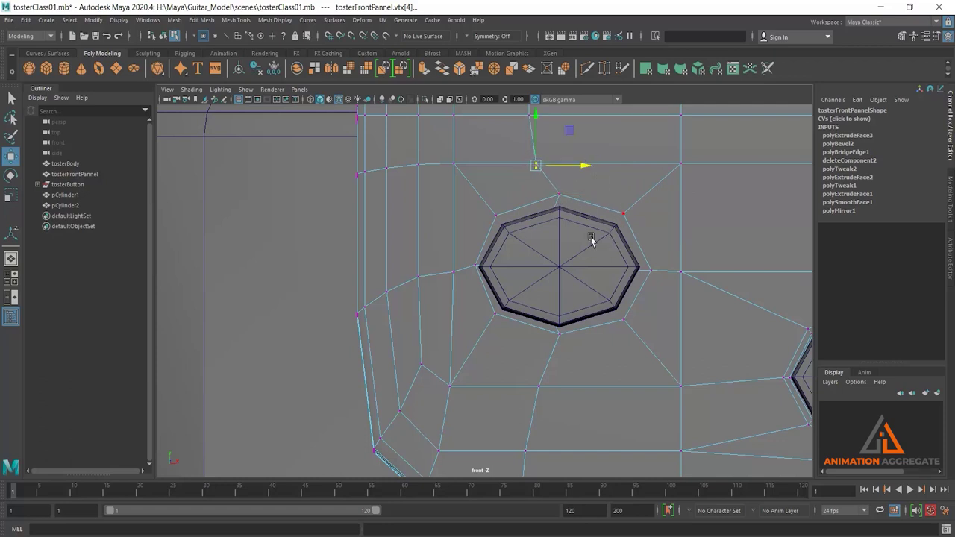
{"action": "right_click_drag", "start_coordinate": [588, 221], "coordinate": [603, 254]}
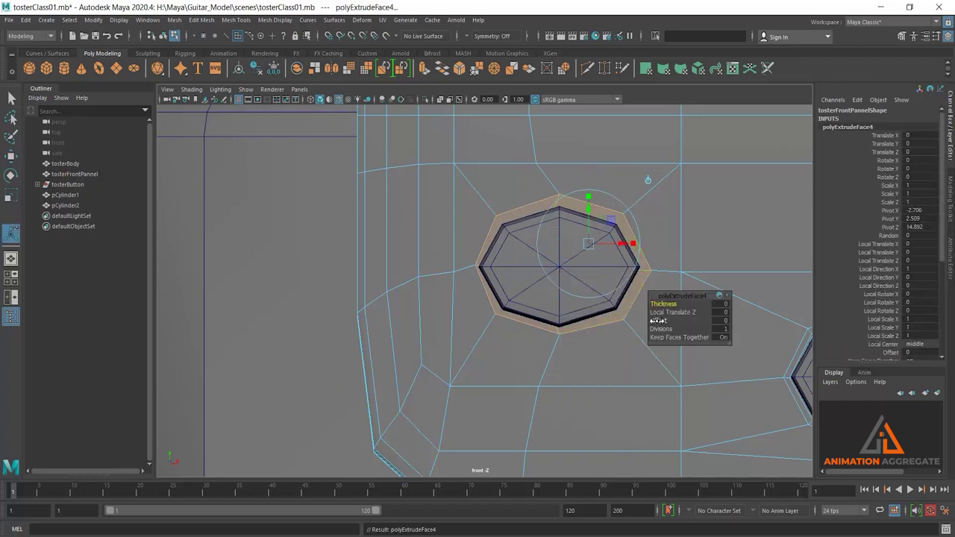
- Inset the ring faces around the second hole with a 0.07 offset
{"action": "left_click_drag", "start_coordinate": [657, 320], "coordinate": [662, 321]}
{"action": "right_click_drag", "start_coordinate": [666, 205], "coordinate": [616, 187]}
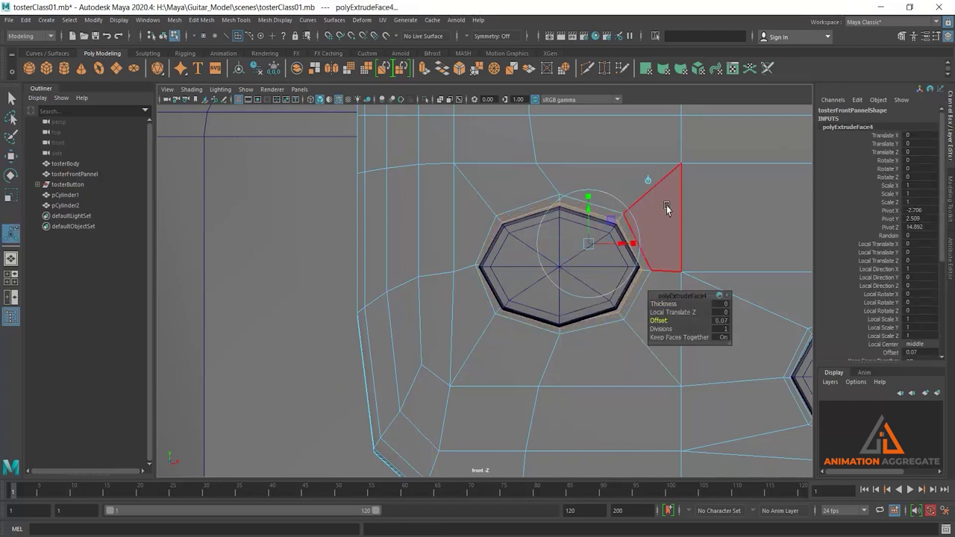
{"action": "left_click_drag", "start_coordinate": [500, 282], "coordinate": [521, 273]}
{"action": "key", "text": "w"}
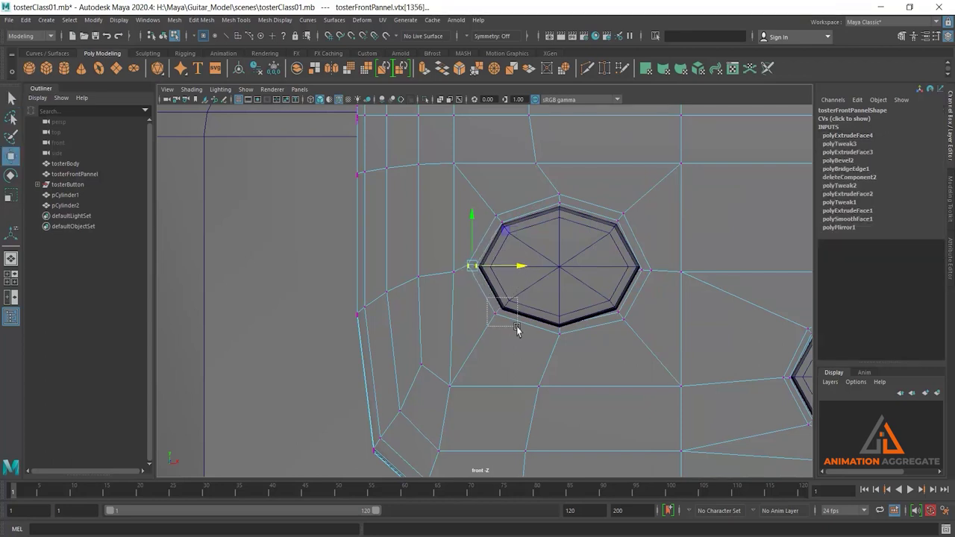
- Nudge the outer vertices around the hole into an even octagon, then return to face mode
{"action": "left_click_drag", "start_coordinate": [517, 330], "coordinate": [516, 329]}
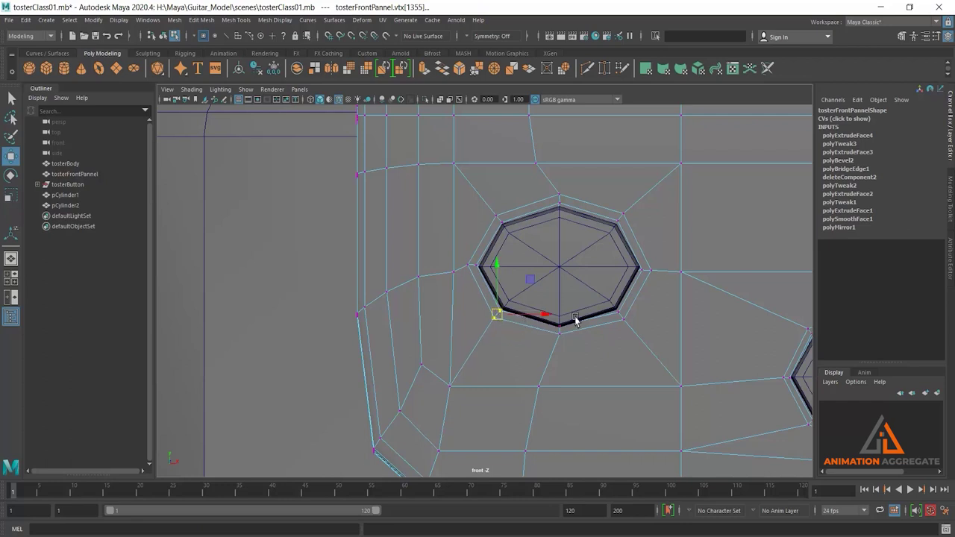
{"action": "left_click", "coordinate": [558, 332]}
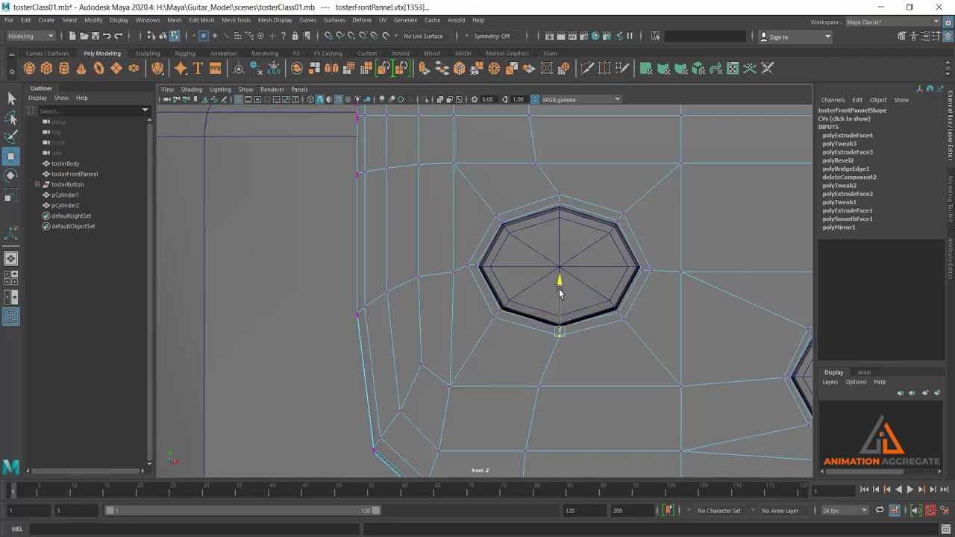
{"action": "left_click", "coordinate": [560, 197]}
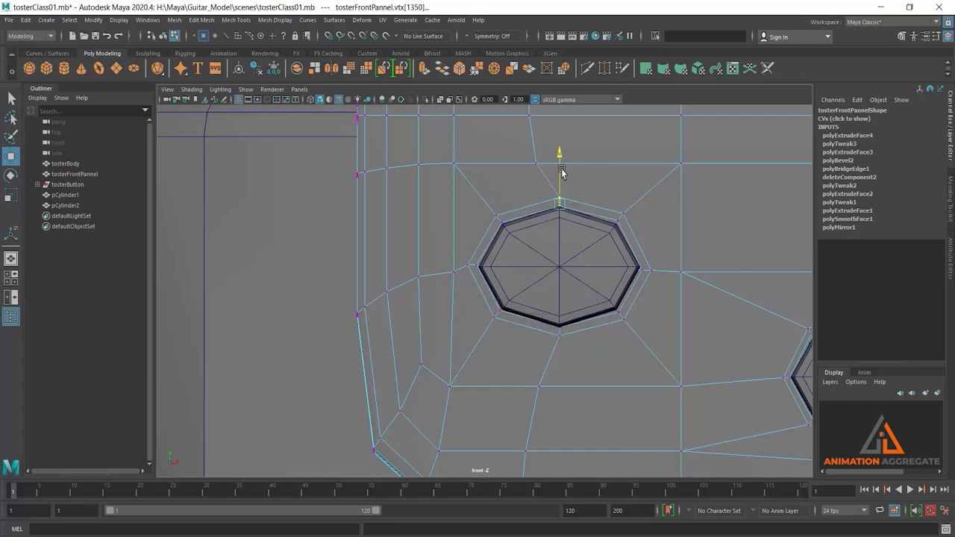
{"action": "left_click_drag", "start_coordinate": [560, 164], "coordinate": [561, 170]}
{"action": "left_click", "coordinate": [620, 219]}
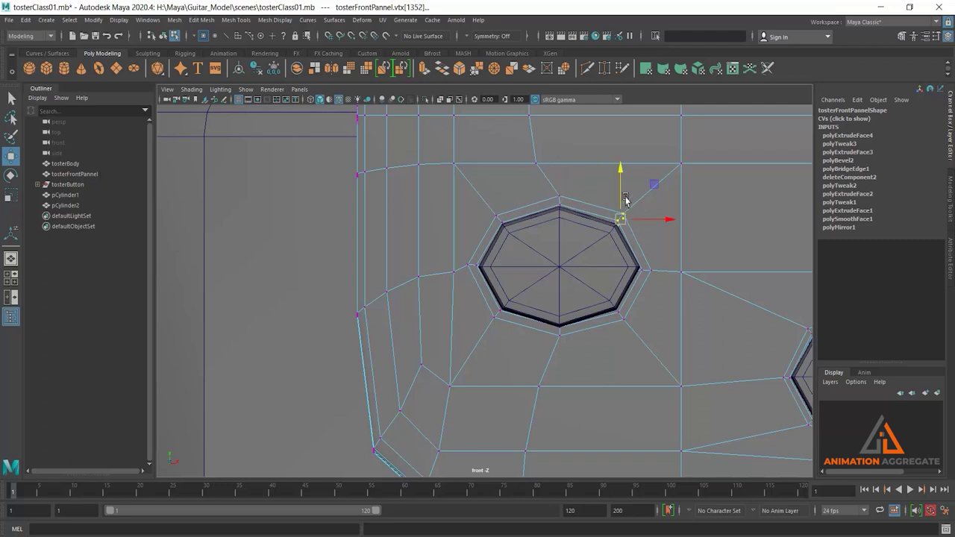
{"action": "left_click_drag", "start_coordinate": [620, 181], "coordinate": [620, 186]}
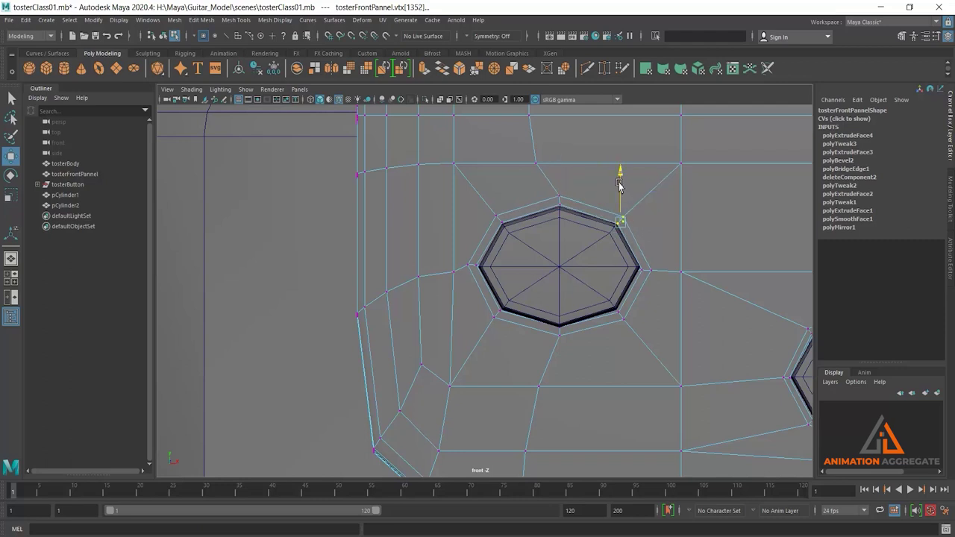
{"action": "left_click", "coordinate": [652, 268]}
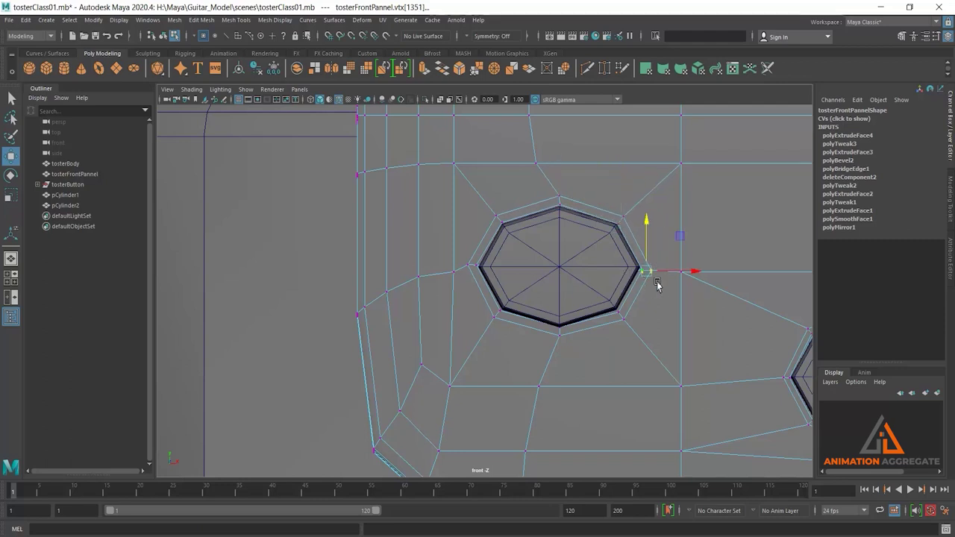
{"action": "left_click", "coordinate": [622, 313]}
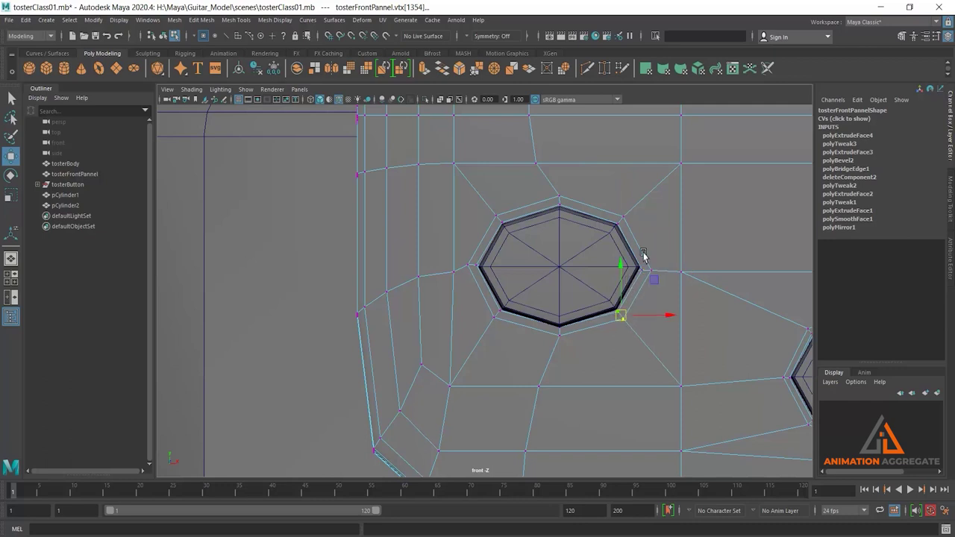
{"action": "right_click_drag", "start_coordinate": [659, 207], "coordinate": [661, 228]}
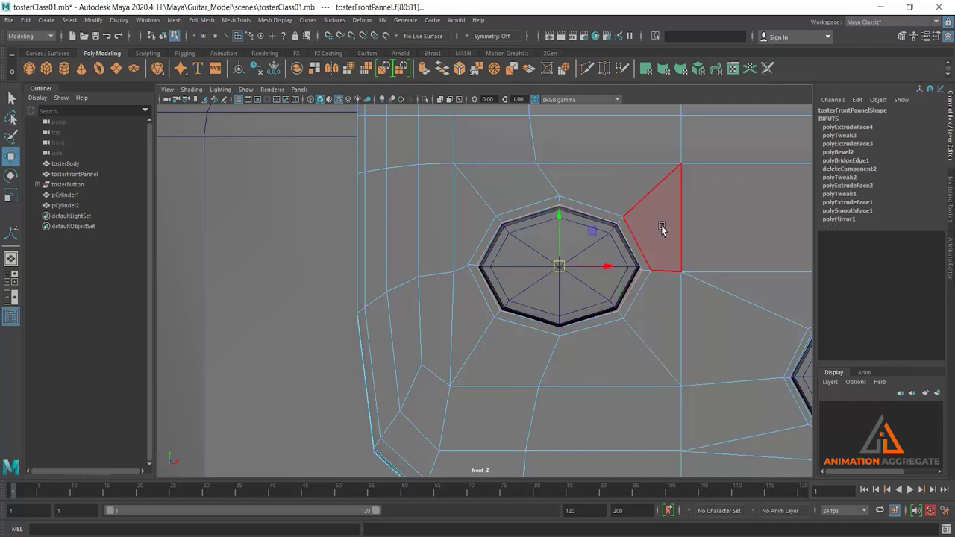
- Isolate the front panel and show it alone in a single perspective view
{"action": "right_click_drag", "start_coordinate": [648, 183], "coordinate": [702, 153]}
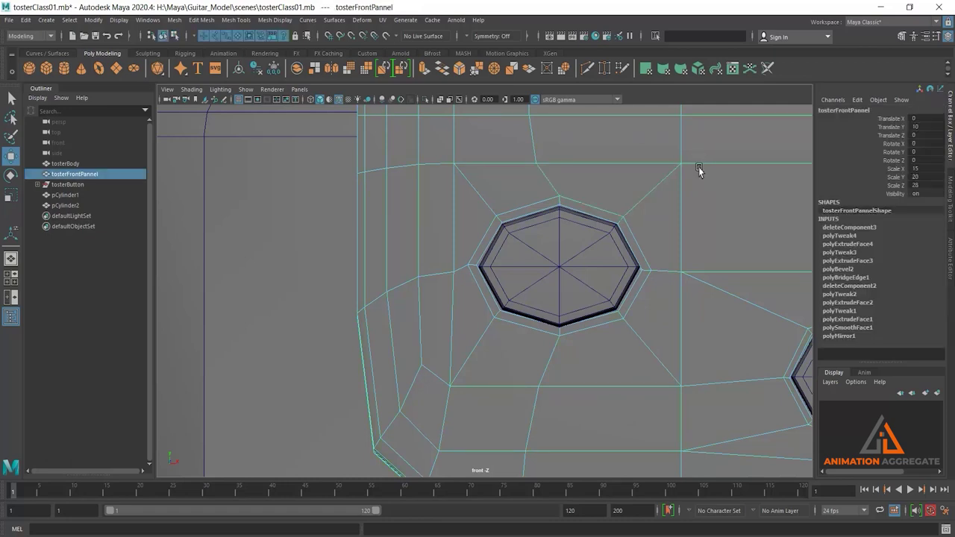
{"action": "left_click", "coordinate": [426, 98]}
{"action": "left_click_drag", "start_coordinate": [679, 279], "coordinate": [632, 279], "text": "alt"}
{"action": "key", "text": "space"}
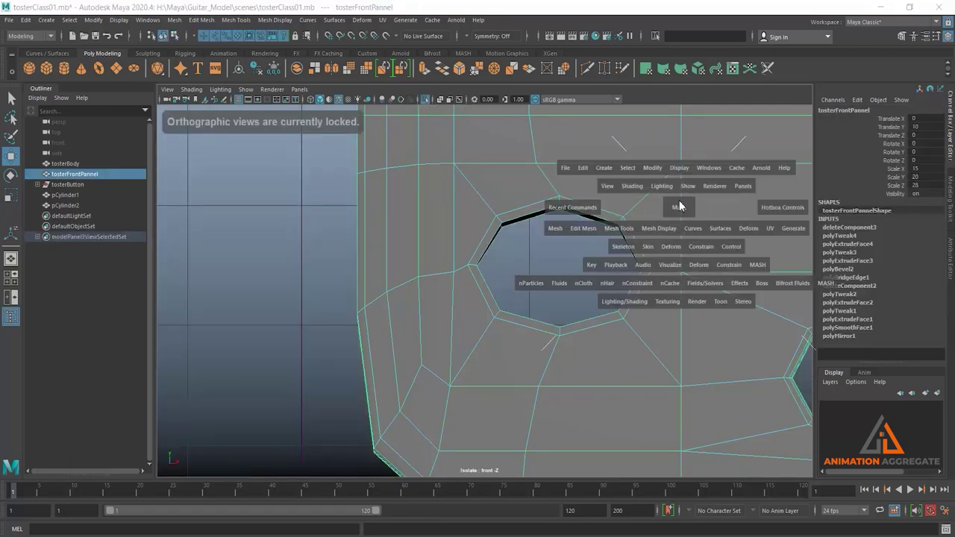
{"action": "key", "text": "space"}
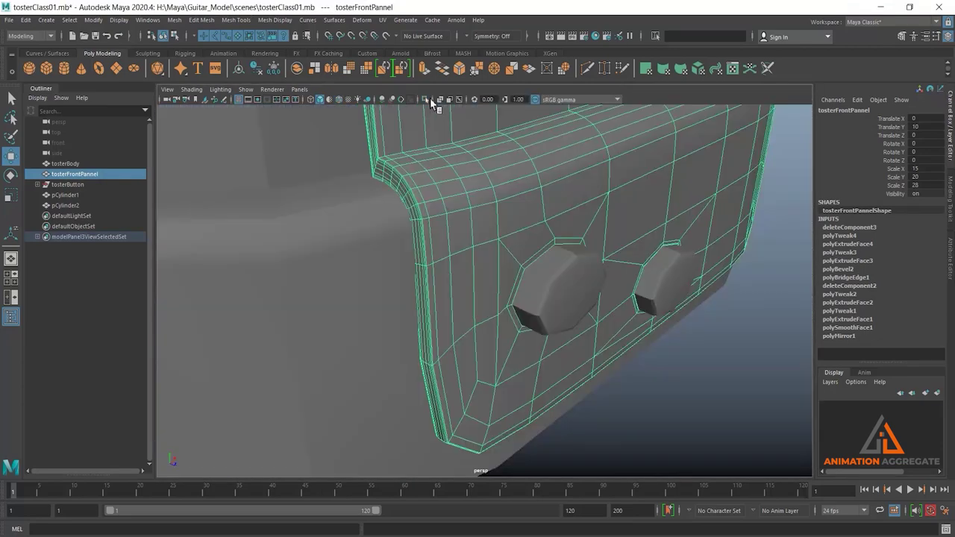
{"action": "left_click", "coordinate": [425, 98]}
- Zoom in on the panel holes and select the two edges across the wall gap
{"action": "left_click_drag", "start_coordinate": [629, 252], "coordinate": [539, 204], "text": "alt"}
{"action": "scroll", "coordinate": [501, 239], "scroll_direction": "up", "scroll_amount": 3}
{"action": "mouse_move", "coordinate": [502, 239]}
{"action": "left_mouse_down", "text": "alt"}
{"action": "mouse_move", "coordinate": [552, 264]}
{"action": "mouse_move", "coordinate": [512, 209]}
{"action": "left_mouse_up", "text": "alt"}
{"action": "right_click_drag", "start_coordinate": [512, 209], "coordinate": [418, 201]}
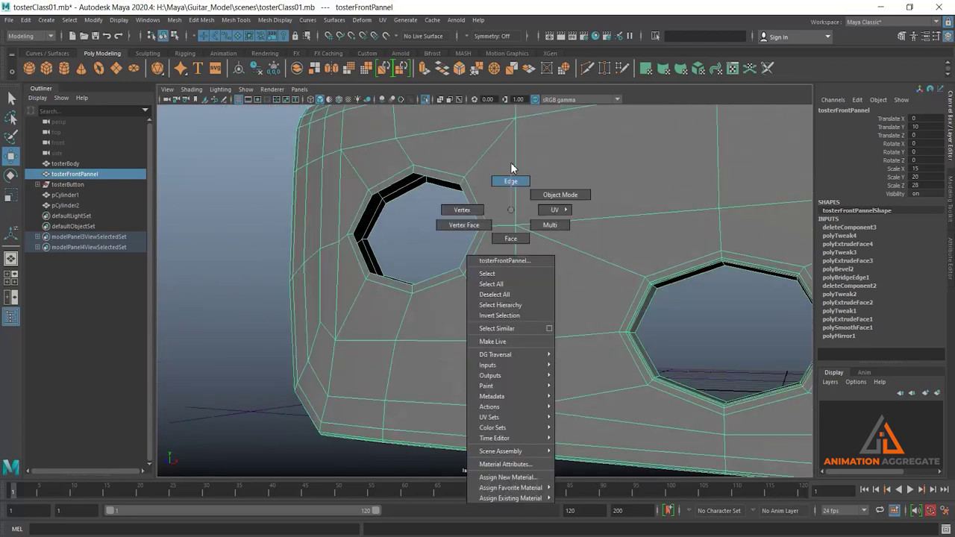
{"action": "left_click", "coordinate": [408, 197]}
{"action": "left_click", "coordinate": [369, 214]}
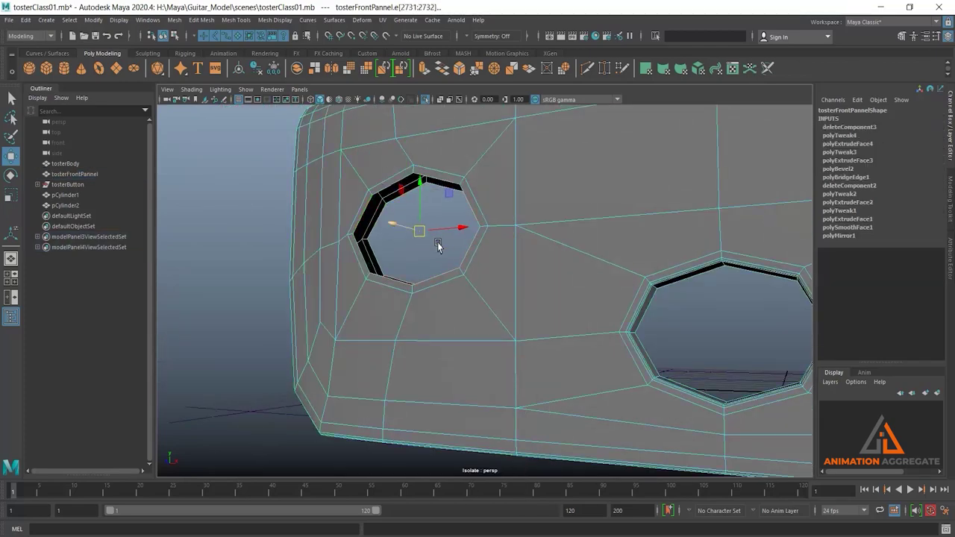
{"action": "mouse_move", "coordinate": [251, 162]}
{"action": "right_mouse_down", "text": "shift"}
{"action": "mouse_move", "coordinate": [250, 299]}
{"action": "mouse_move", "coordinate": [249, 291]}
{"action": "right_mouse_up", "text": "shift"}
- Bridge the gap edges to close the second hole's inner wall
{"action": "scroll", "coordinate": [336, 271], "scroll_direction": "up", "scroll_amount": 3}
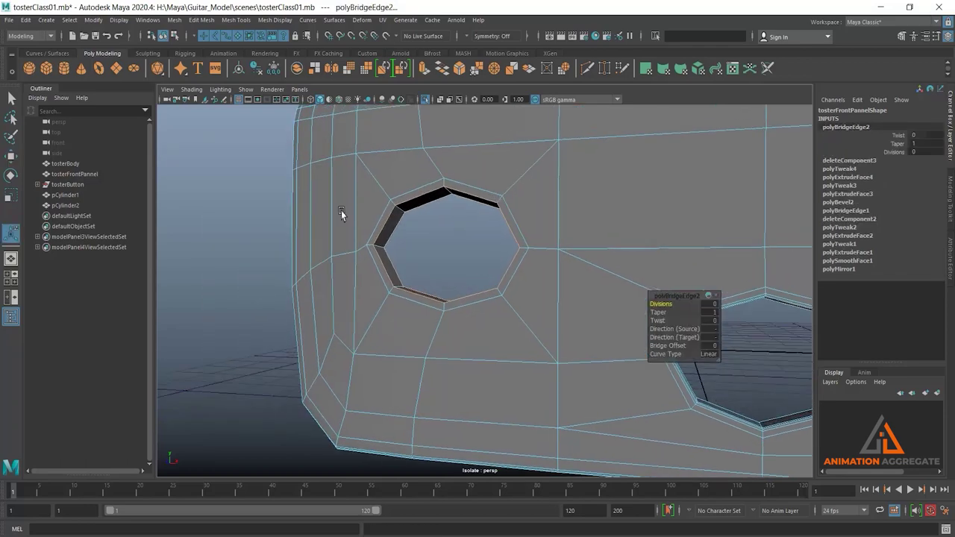
{"action": "scroll", "coordinate": [341, 211], "scroll_direction": "up", "scroll_amount": 2}
{"action": "right_click_drag", "start_coordinate": [379, 187], "coordinate": [373, 157]}
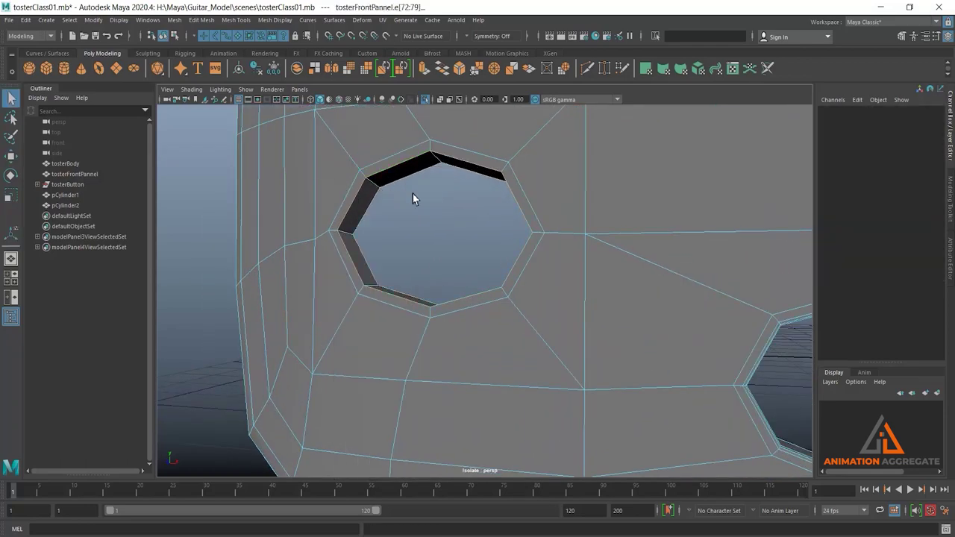
- Bevel the second hole's rim edges with a fraction of 0.23
{"action": "left_click", "coordinate": [397, 172]}
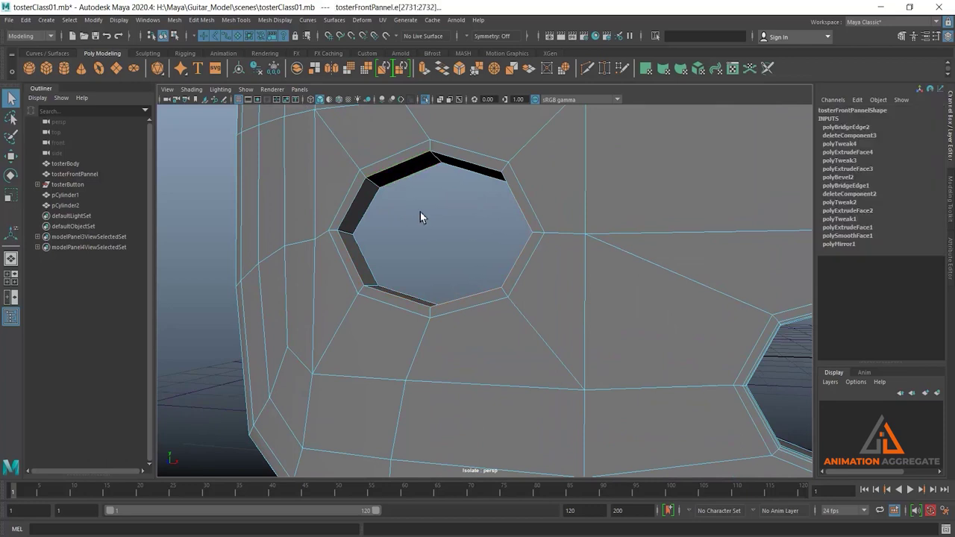
{"action": "key", "text": "ctrl+b"}
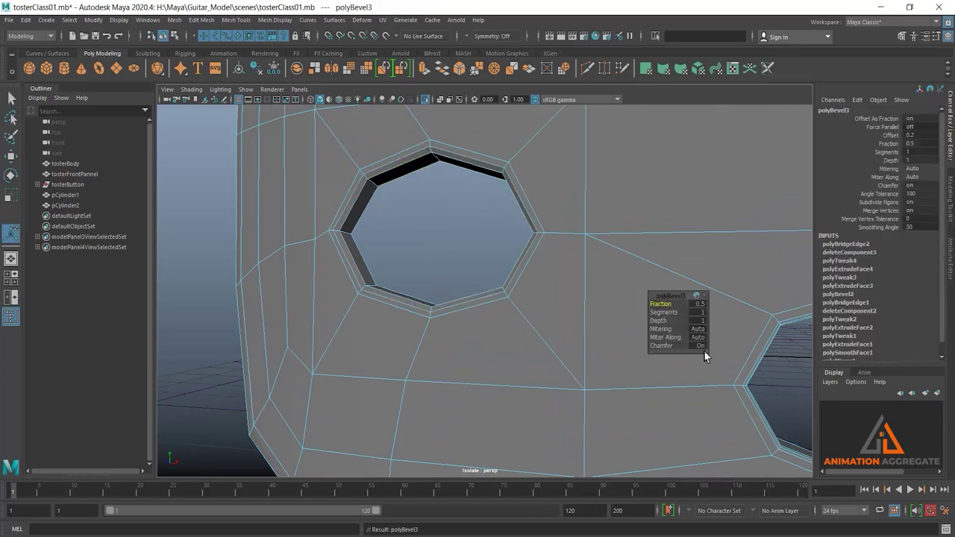
{"action": "left_click_drag", "start_coordinate": [666, 305], "coordinate": [665, 329]}
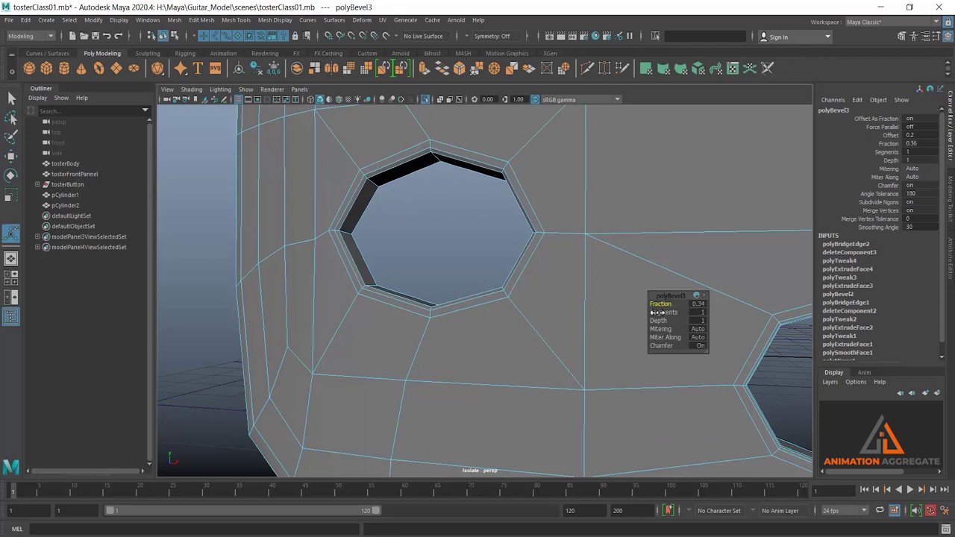
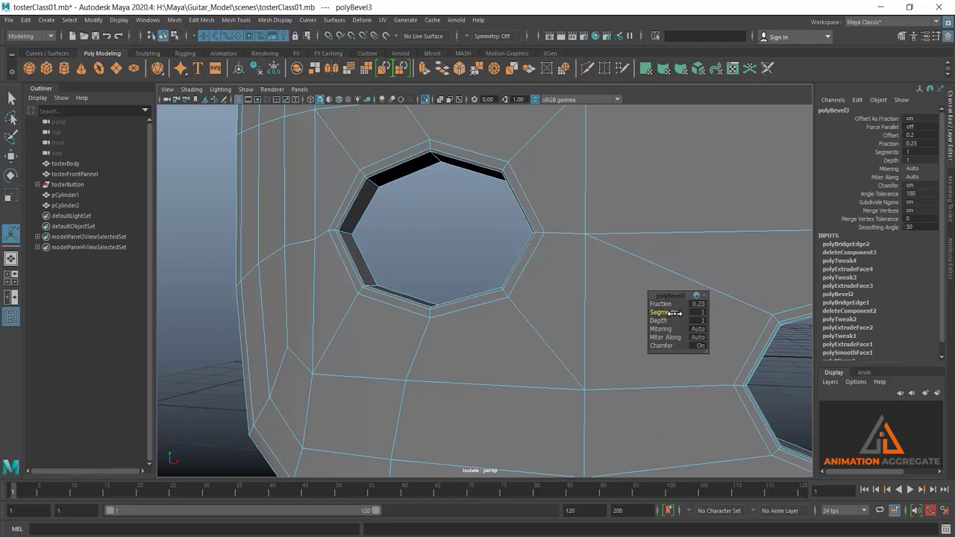
- Give the front panel's hole bevels 2 segments and return to Object Mode
{"action": "left_click_drag", "start_coordinate": [673, 312], "coordinate": [694, 312]}
{"action": "right_click_drag", "start_coordinate": [646, 231], "coordinate": [617, 187]}
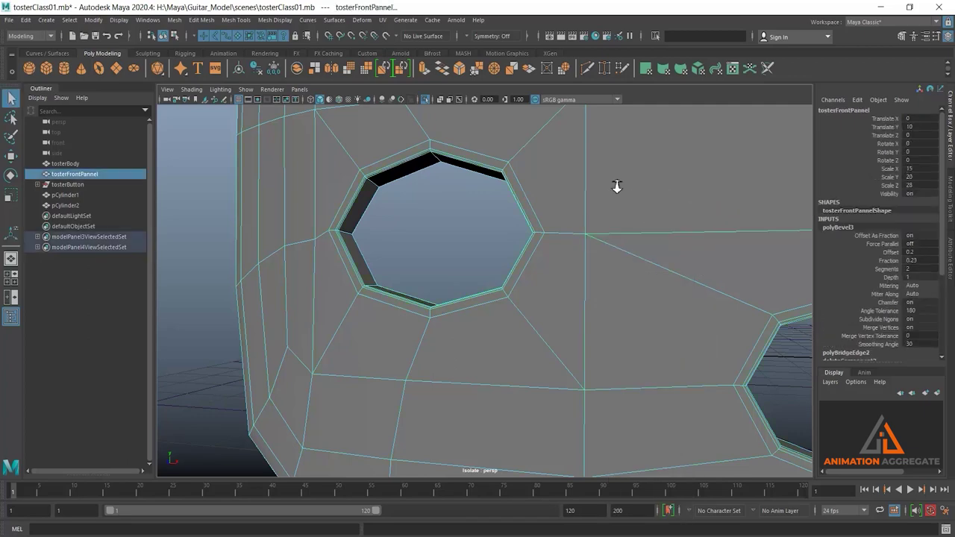
{"action": "scroll", "coordinate": [617, 187], "scroll_direction": "down", "scroll_amount": 3}
- Preview the front panel smoothed and orbit to inspect the two rounded holes
{"action": "key", "text": "3"}
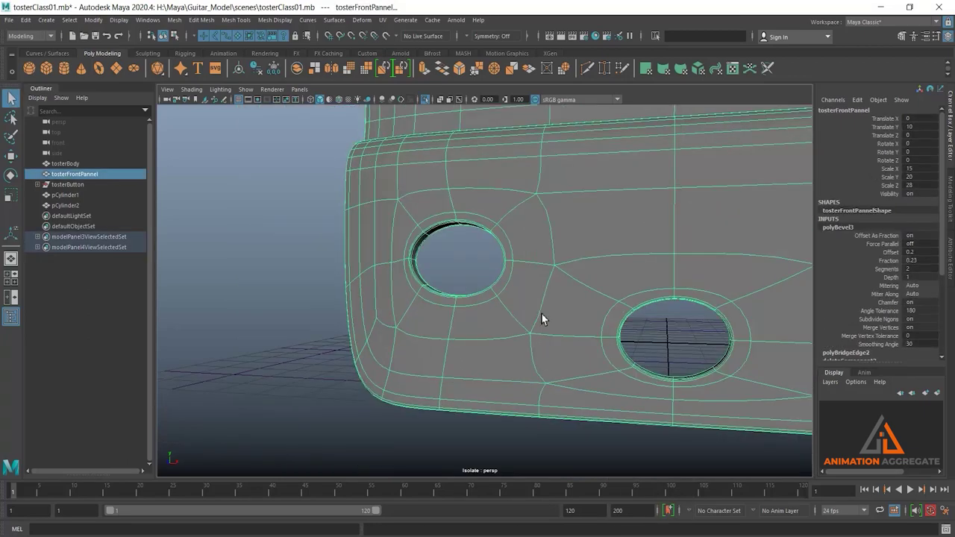
{"action": "scroll", "coordinate": [541, 313], "scroll_direction": "down", "scroll_amount": 3}
{"action": "left_click", "coordinate": [337, 209]}
{"action": "mouse_move", "coordinate": [337, 209]}
{"action": "left_mouse_down", "text": "alt"}
{"action": "mouse_move", "coordinate": [459, 274]}
{"action": "mouse_move", "coordinate": [436, 260]}
{"action": "left_mouse_up", "text": "alt"}
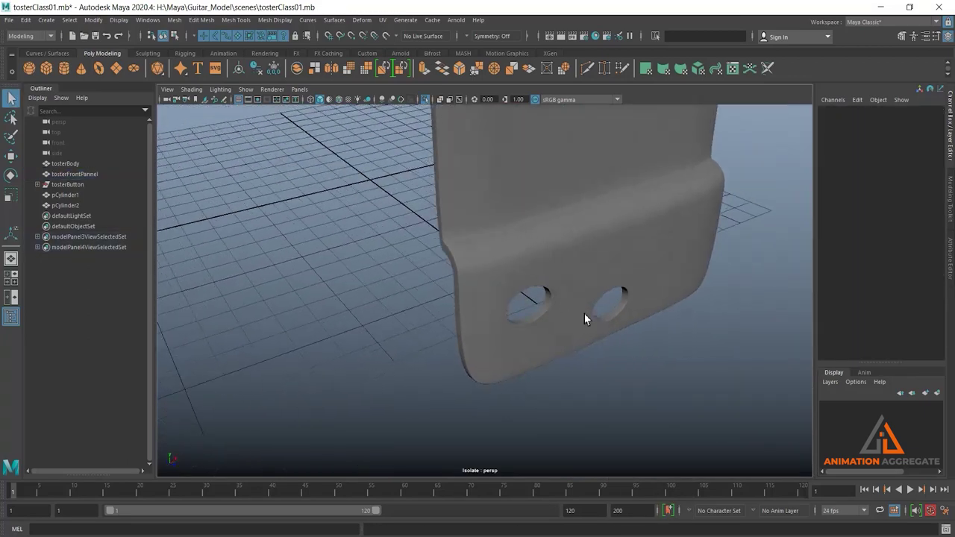
{"action": "mouse_move", "coordinate": [584, 319]}
{"action": "left_mouse_down", "text": "alt"}
{"action": "mouse_move", "coordinate": [569, 337]}
{"action": "mouse_move", "coordinate": [533, 326]}
{"action": "mouse_move", "coordinate": [597, 304]}
{"action": "mouse_move", "coordinate": [562, 276]}
{"action": "mouse_move", "coordinate": [495, 283]}
{"action": "mouse_move", "coordinate": [505, 305]}
{"action": "mouse_move", "coordinate": [522, 279]}
{"action": "left_mouse_up", "text": "alt"}
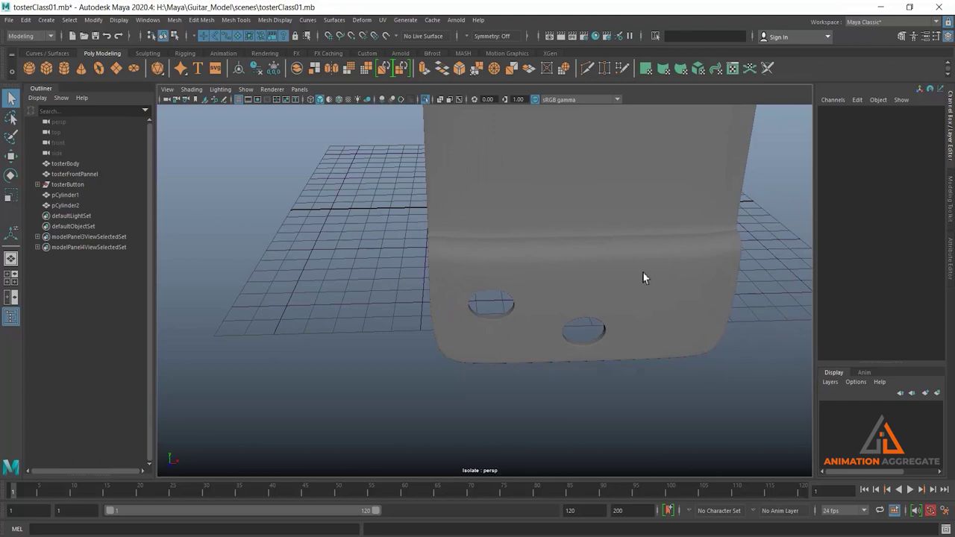
{"action": "right_click_drag", "start_coordinate": [645, 278], "coordinate": [593, 253], "text": "alt"}
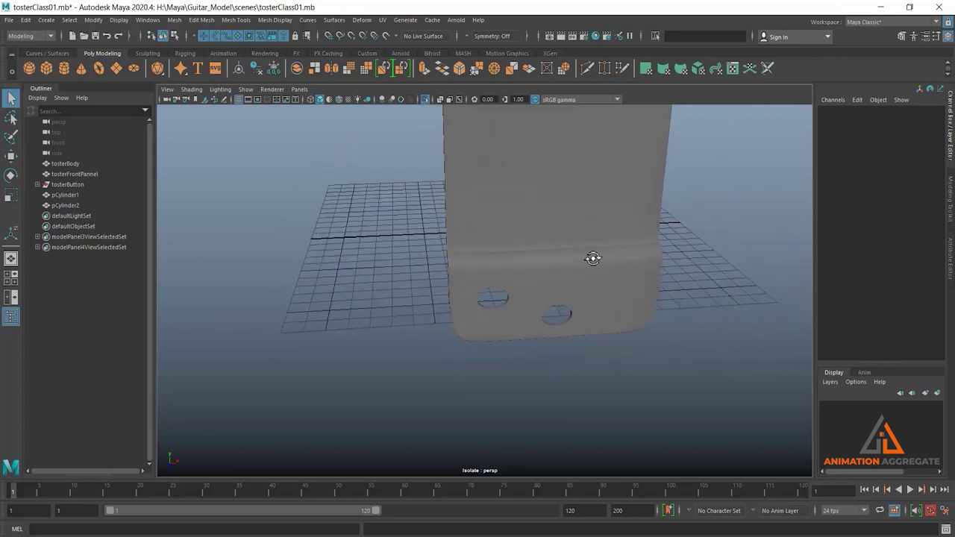
- Show the whole toaster again and smooth-preview both button cylinders and the body
{"action": "left_click", "coordinate": [425, 98]}
{"action": "left_click", "coordinate": [485, 314]}
{"action": "left_click", "coordinate": [547, 325], "text": "shift"}
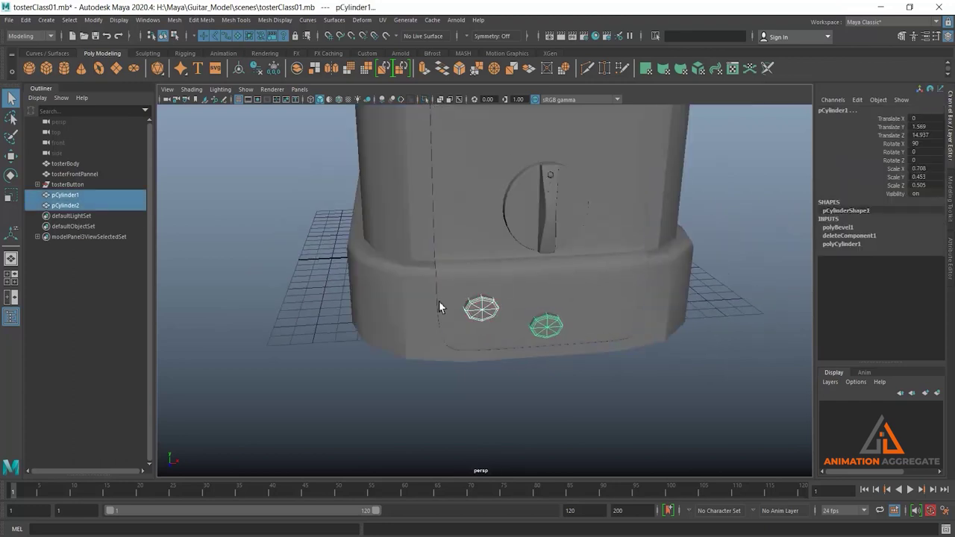
{"action": "left_click", "coordinate": [439, 301], "text": "shift"}
{"action": "key", "text": "3"}
{"action": "left_click", "coordinate": [711, 416]}
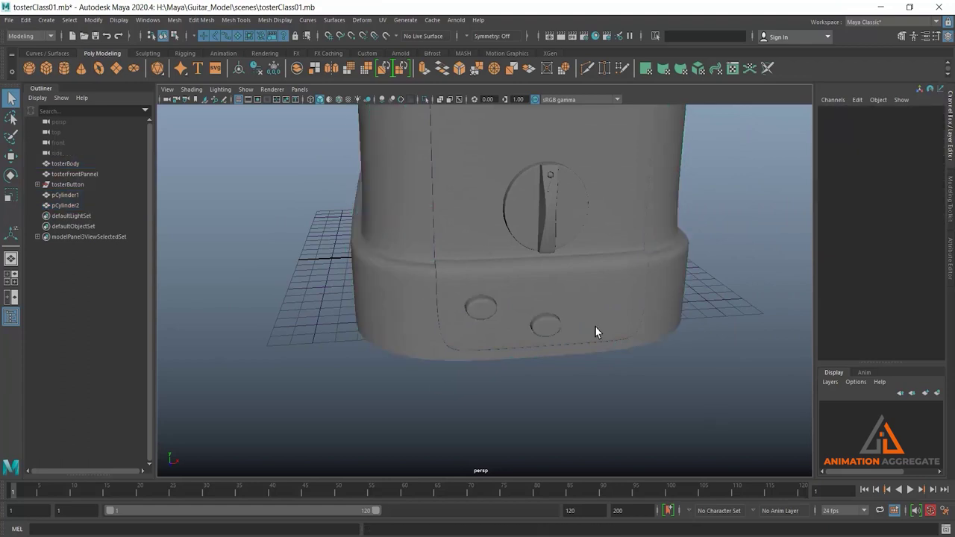
{"action": "mouse_move", "coordinate": [595, 327]}
{"action": "left_mouse_down", "text": "alt"}
{"action": "mouse_move", "coordinate": [632, 340]}
{"action": "mouse_move", "coordinate": [594, 321]}
{"action": "mouse_move", "coordinate": [623, 282]}
{"action": "mouse_move", "coordinate": [615, 274]}
{"action": "left_mouse_up", "text": "alt"}
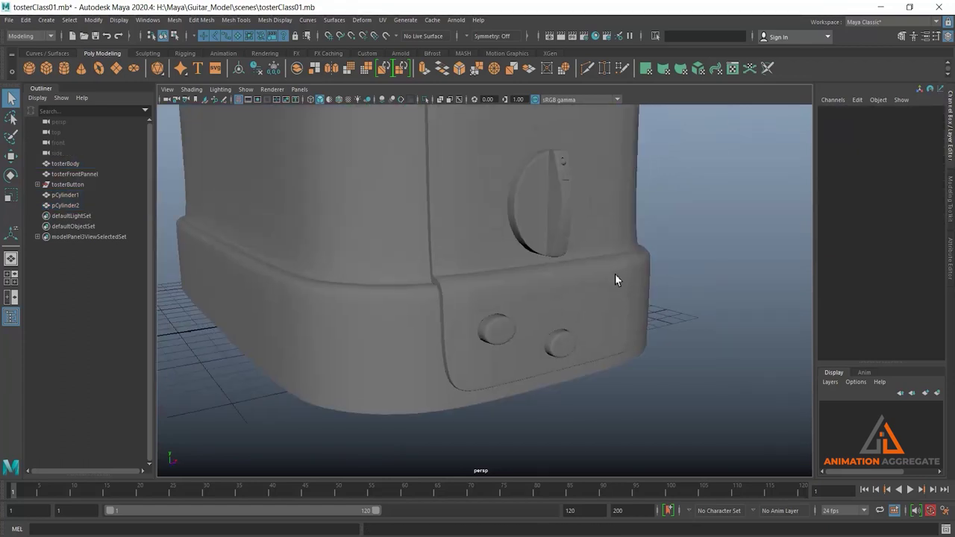
- Mirror the left button cylinder pCylinder2 to the opposite side of the panel
{"action": "left_click", "coordinate": [615, 274]}
{"action": "left_click_drag", "start_coordinate": [682, 277], "coordinate": [611, 313], "text": "alt"}
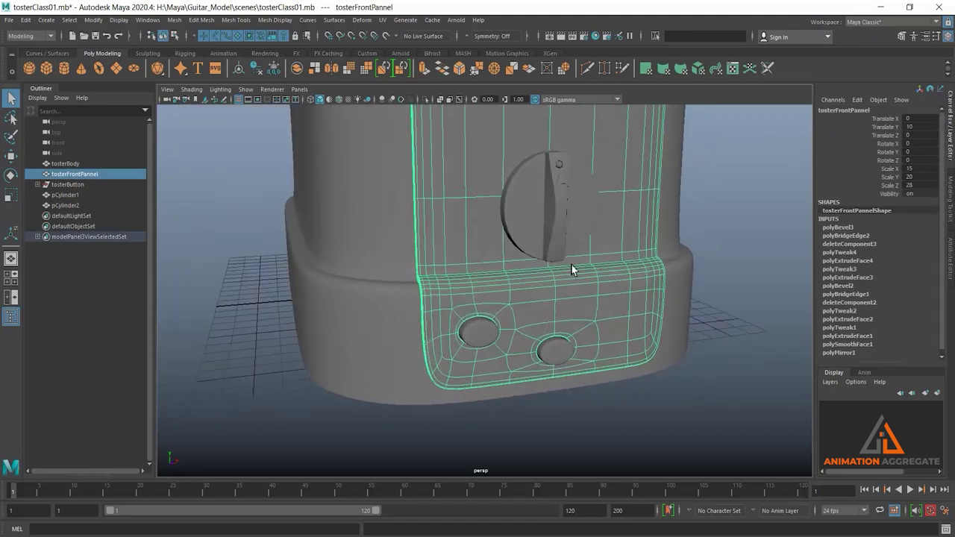
{"action": "left_click_drag", "start_coordinate": [571, 266], "coordinate": [490, 335], "text": "alt"}
{"action": "left_click", "coordinate": [489, 337]}
{"action": "right_click_drag", "start_coordinate": [236, 157], "coordinate": [224, 276], "text": "shift"}
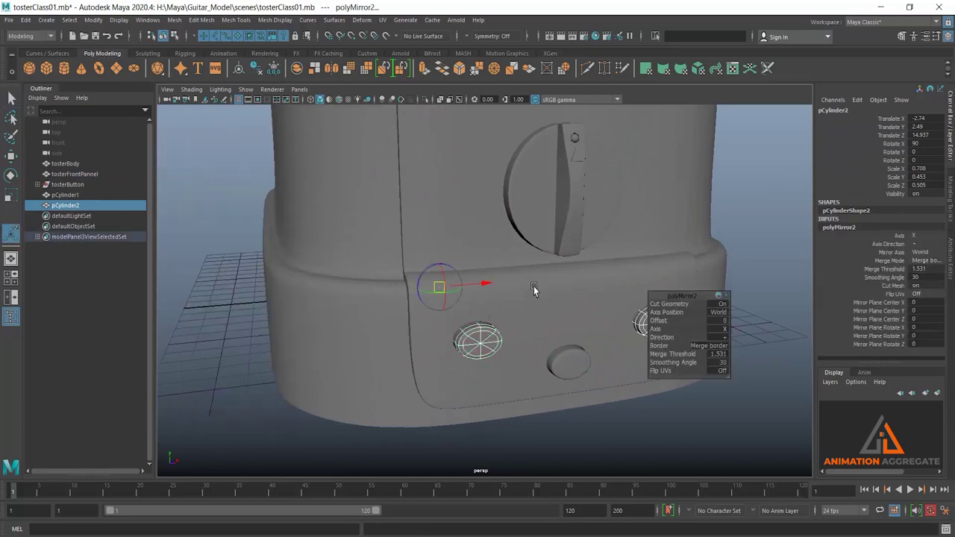
{"action": "mouse_move", "coordinate": [533, 292]}
{"action": "left_mouse_down", "text": "alt"}
{"action": "mouse_move", "coordinate": [446, 262]}
{"action": "mouse_move", "coordinate": [471, 294]}
{"action": "left_mouse_up", "text": "alt"}
{"action": "right_click", "coordinate": [389, 256]}
- Apply a Smooth to tosterFrontPannel with its smooth preview turned off
{"action": "left_click", "coordinate": [559, 299]}
{"action": "key", "text": "1"}
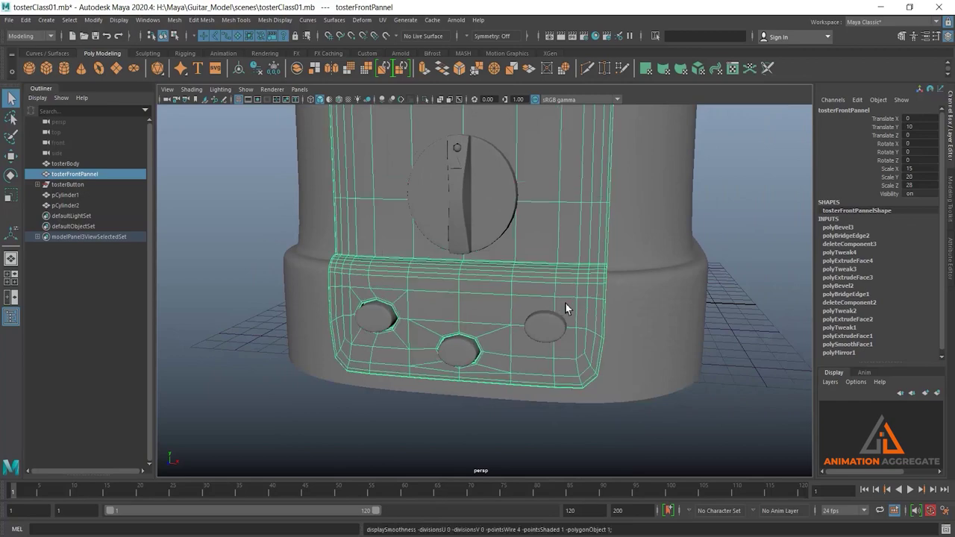
{"action": "mouse_move", "coordinate": [469, 284]}
{"action": "left_mouse_down", "text": "alt"}
{"action": "mouse_move", "coordinate": [478, 333]}
{"action": "mouse_move", "coordinate": [550, 337]}
{"action": "mouse_move", "coordinate": [522, 341]}
{"action": "mouse_move", "coordinate": [612, 301]}
{"action": "left_mouse_up", "text": "alt"}
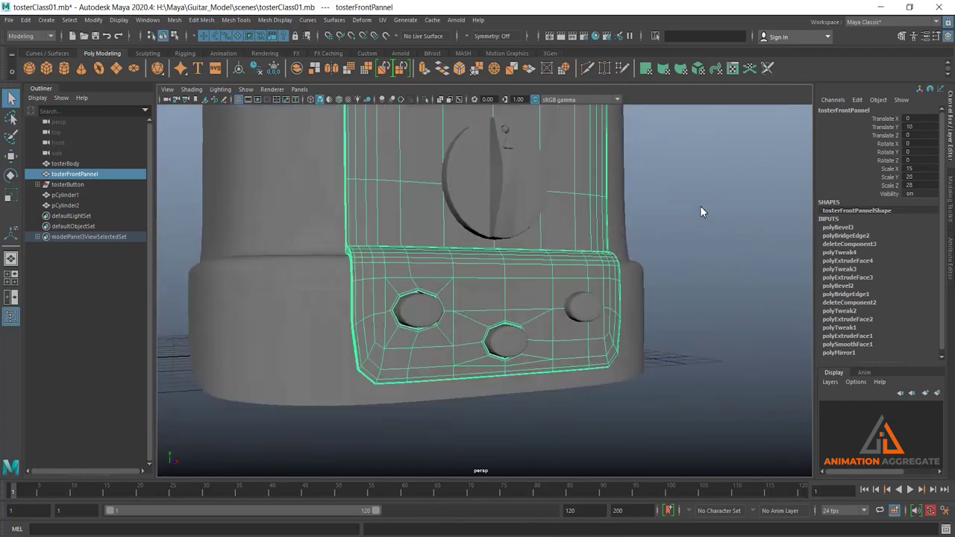
{"action": "mouse_move", "coordinate": [700, 206]}
{"action": "right_mouse_down", "text": "shift"}
{"action": "mouse_move", "coordinate": [670, 371]}
{"action": "mouse_move", "coordinate": [672, 267]}
{"action": "right_mouse_up", "text": "shift"}
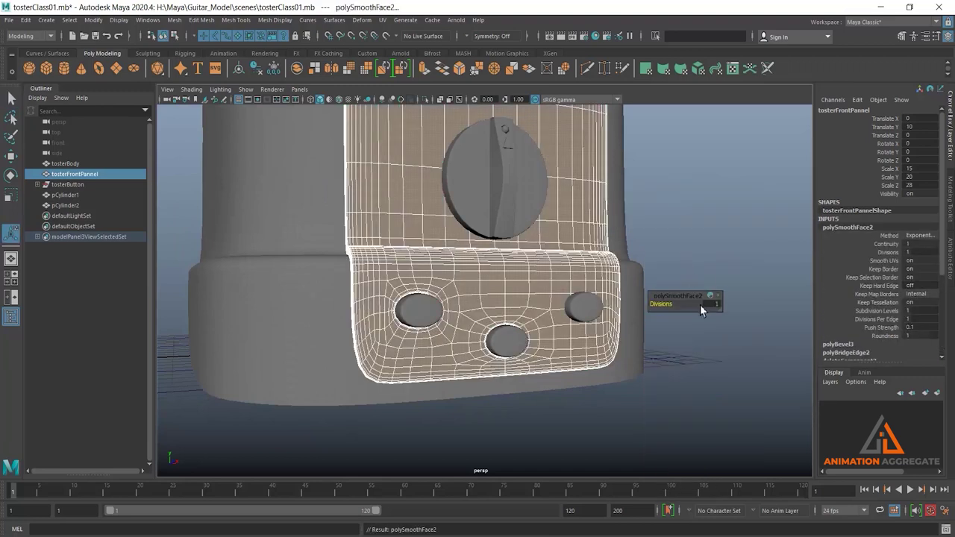
- Set polySmoothFace2 Divisions to 2 in the Channel Box
{"action": "double_click", "coordinate": [924, 253]}
{"action": "type", "text": "2"}
{"action": "key", "text": "Return"}
{"action": "left_click_drag", "start_coordinate": [534, 321], "coordinate": [520, 313], "text": "alt"}
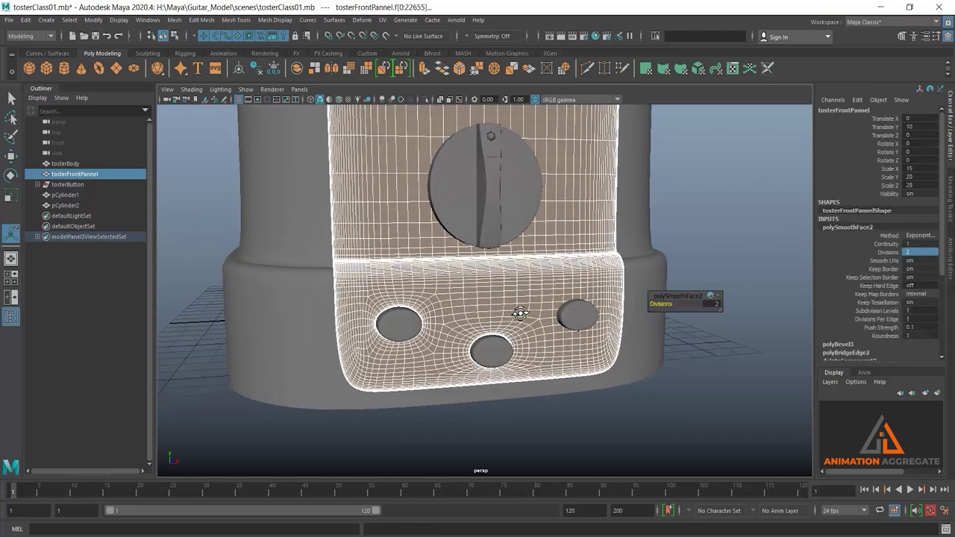
- Isolate the front panel alone, zoom in close, and switch to Face mode
{"action": "right_click_drag", "start_coordinate": [524, 296], "coordinate": [582, 248]}
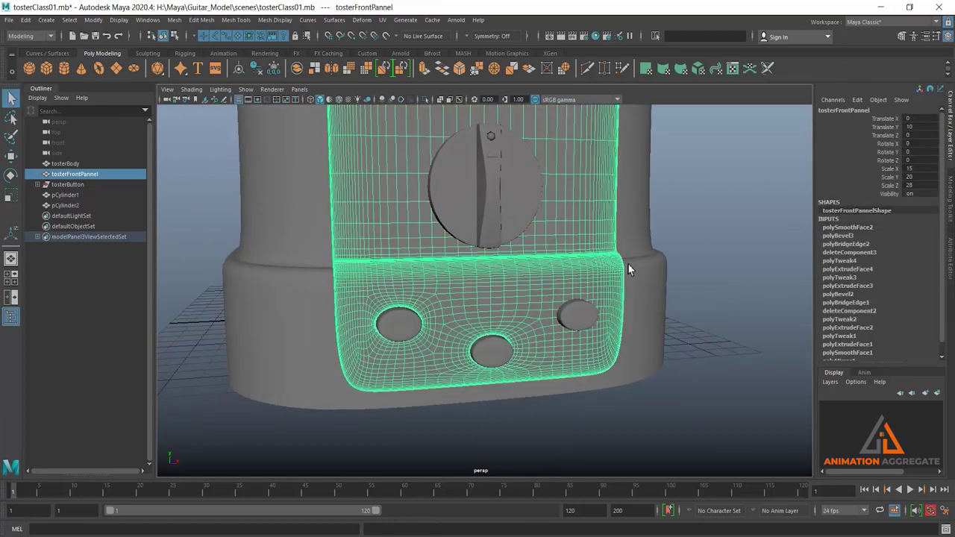
{"action": "left_click", "coordinate": [426, 100]}
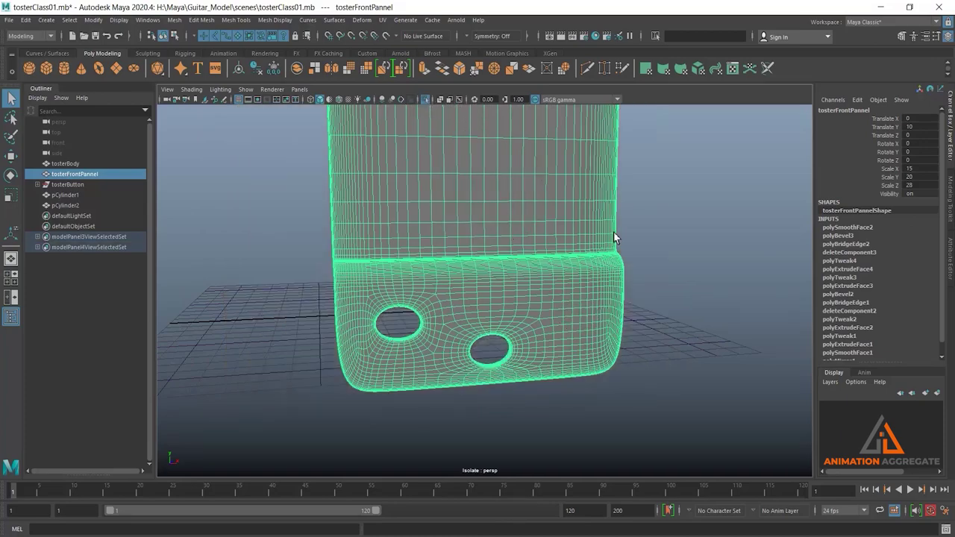
{"action": "scroll", "coordinate": [495, 259], "scroll_direction": "up", "scroll_amount": 2}
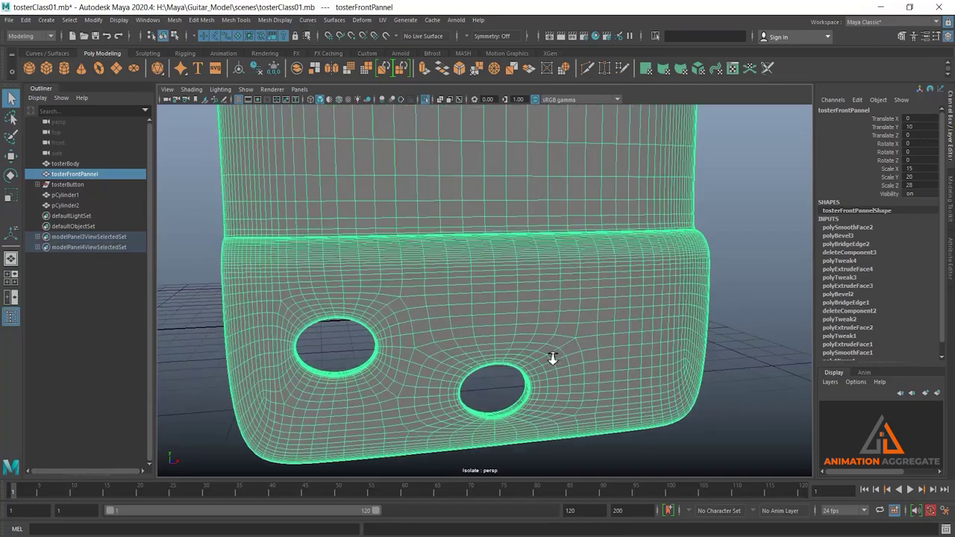
{"action": "scroll", "coordinate": [550, 356], "scroll_direction": "up", "scroll_amount": 2}
{"action": "scroll", "coordinate": [503, 245], "scroll_direction": "up", "scroll_amount": 2}
{"action": "middle_click_drag", "start_coordinate": [519, 306], "coordinate": [568, 258], "text": "alt"}
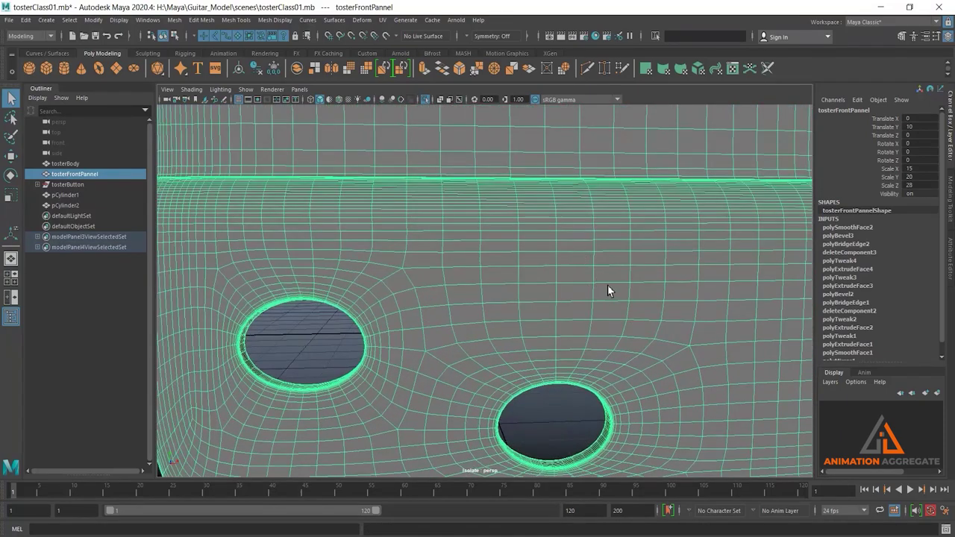
{"action": "mouse_move", "coordinate": [608, 286]}
{"action": "left_mouse_down", "text": "alt"}
{"action": "mouse_move", "coordinate": [574, 291]}
{"action": "mouse_move", "coordinate": [576, 267]}
{"action": "left_mouse_up", "text": "alt"}
{"action": "right_click_drag", "start_coordinate": [574, 264], "coordinate": [533, 283]}
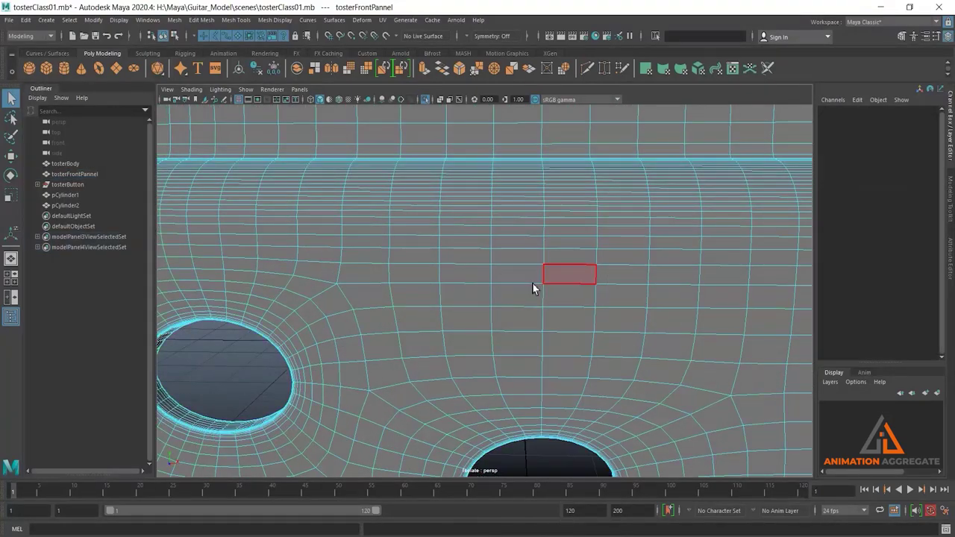
- Select a 2x3 block of faces between the holes and extrude it with offset 0.12
{"action": "left_click", "coordinate": [528, 274]}
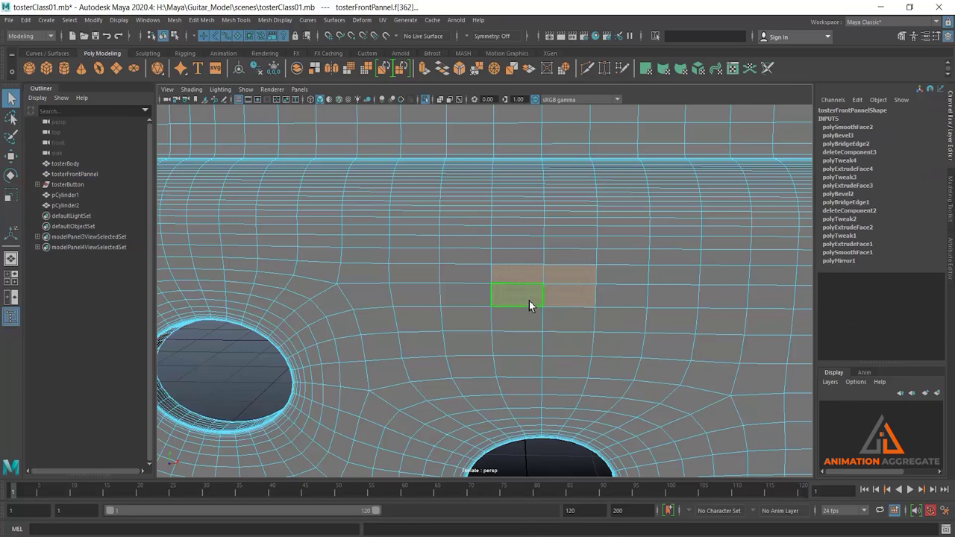
{"action": "left_click", "coordinate": [529, 301]}
{"action": "left_click", "coordinate": [576, 313], "text": "shift"}
{"action": "mouse_move", "coordinate": [540, 316]}
{"action": "left_mouse_down", "text": "shift"}
{"action": "mouse_move", "coordinate": [572, 348]}
{"action": "mouse_move", "coordinate": [551, 314]}
{"action": "left_mouse_up", "text": "shift"}
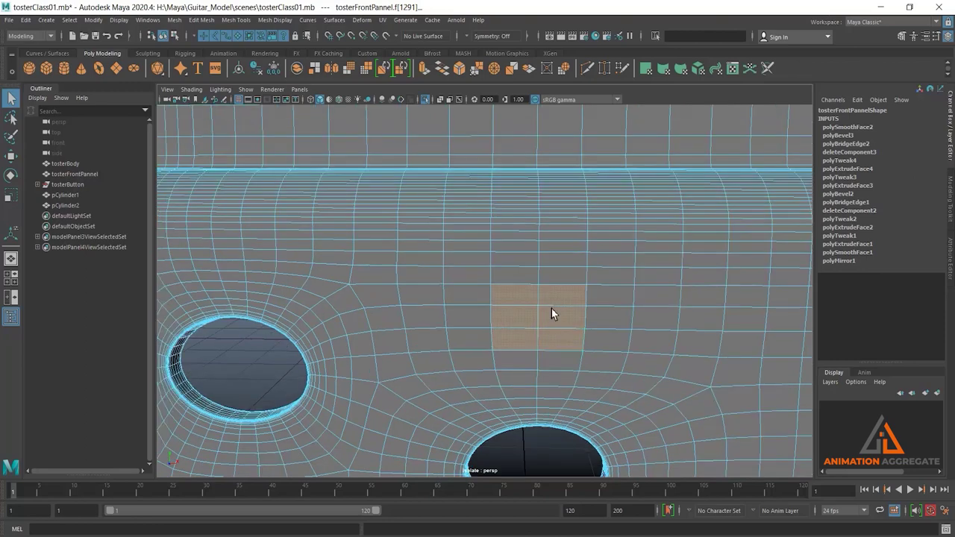
{"action": "right_click_drag", "start_coordinate": [569, 294], "coordinate": [564, 314], "text": "shift"}
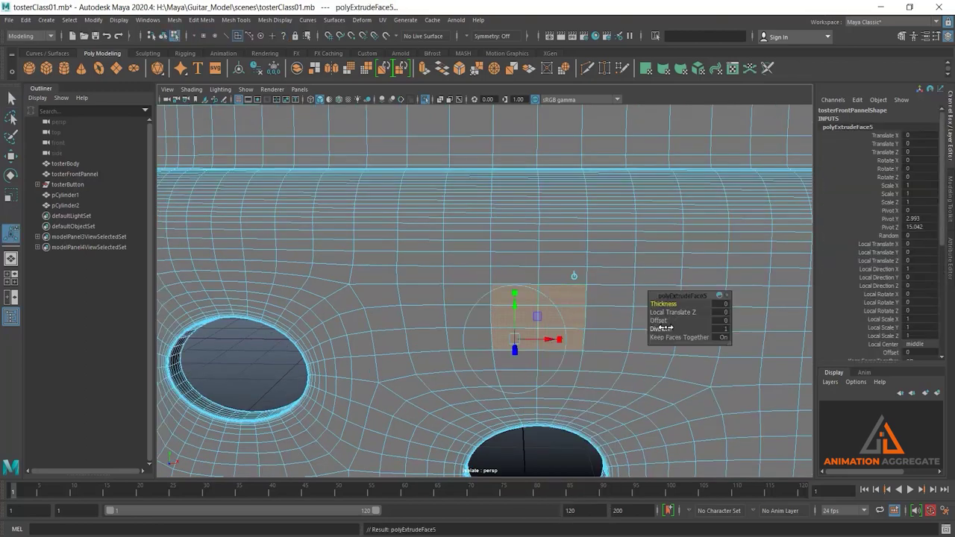
{"action": "left_click_drag", "start_coordinate": [664, 321], "coordinate": [671, 331]}
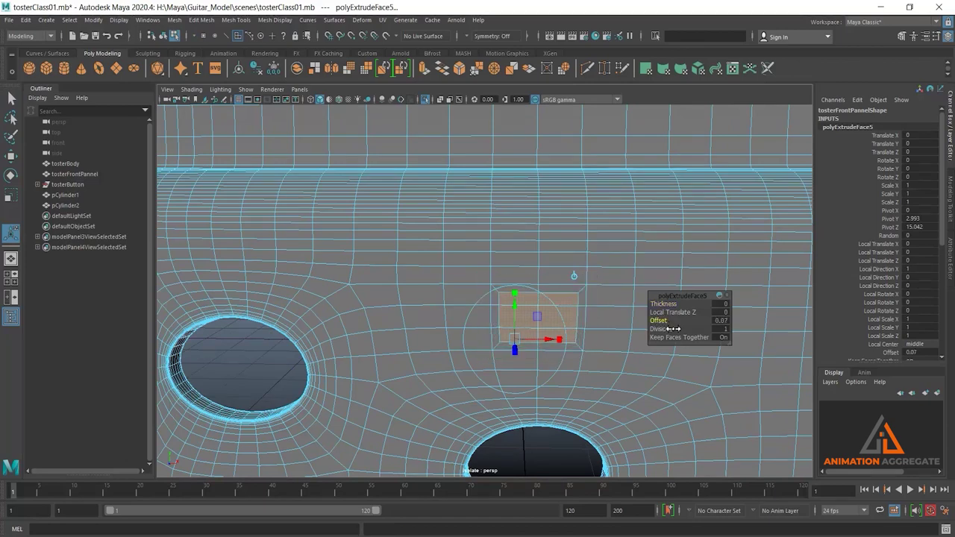
- Circularize the inset faces into a round patch with Edit Mesh > Circularize
{"action": "left_click", "coordinate": [211, 22]}
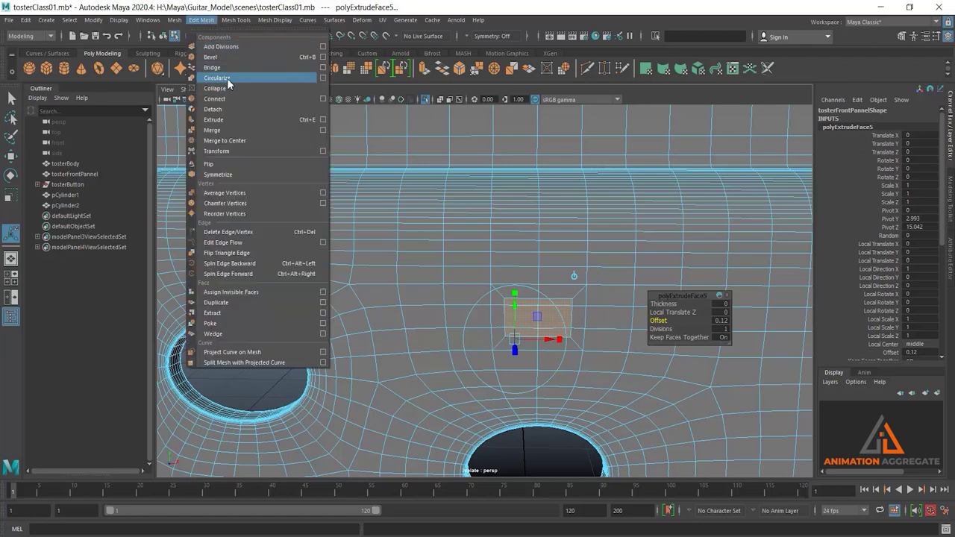
{"action": "left_click", "coordinate": [227, 79]}
{"action": "scroll", "coordinate": [553, 220], "scroll_direction": "up", "scroll_amount": 2}
{"action": "scroll", "coordinate": [546, 278], "scroll_direction": "up", "scroll_amount": 2}
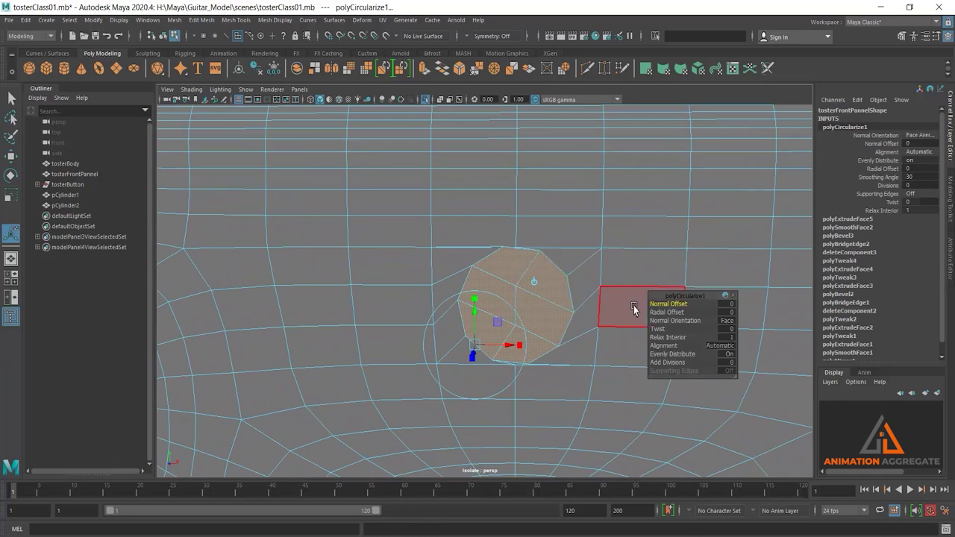
- Shrink the round patch and give it a slight twist
{"action": "key", "text": "r"}
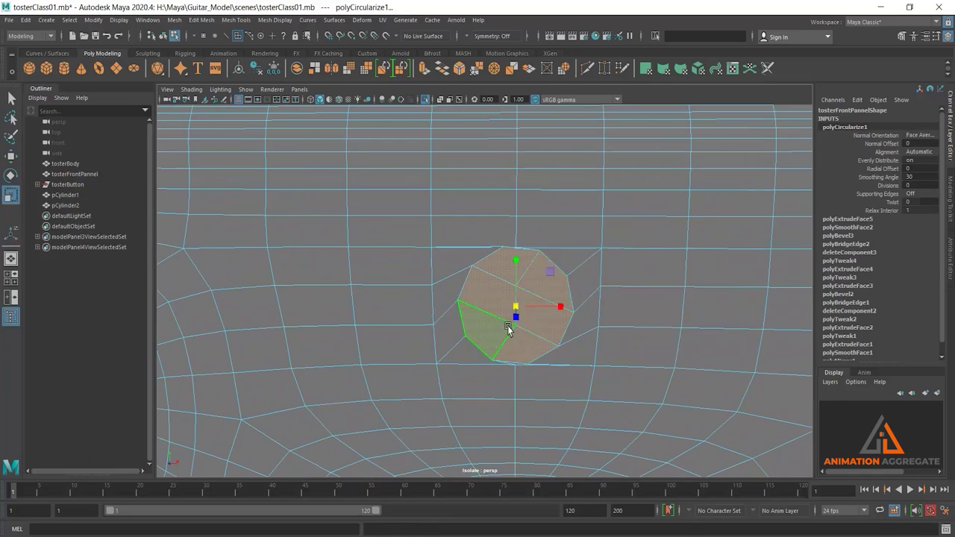
{"action": "left_click_drag", "start_coordinate": [503, 331], "coordinate": [530, 337], "text": "alt"}
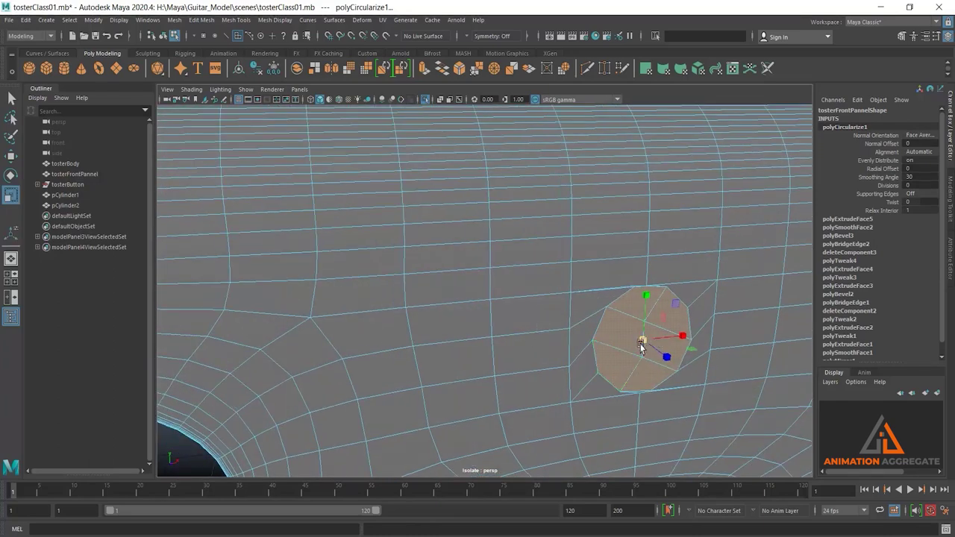
{"action": "mouse_move", "coordinate": [643, 340]}
{"action": "left_mouse_down"}
{"action": "mouse_move", "coordinate": [625, 355]}
{"action": "mouse_move", "coordinate": [658, 318]}
{"action": "left_mouse_up"}
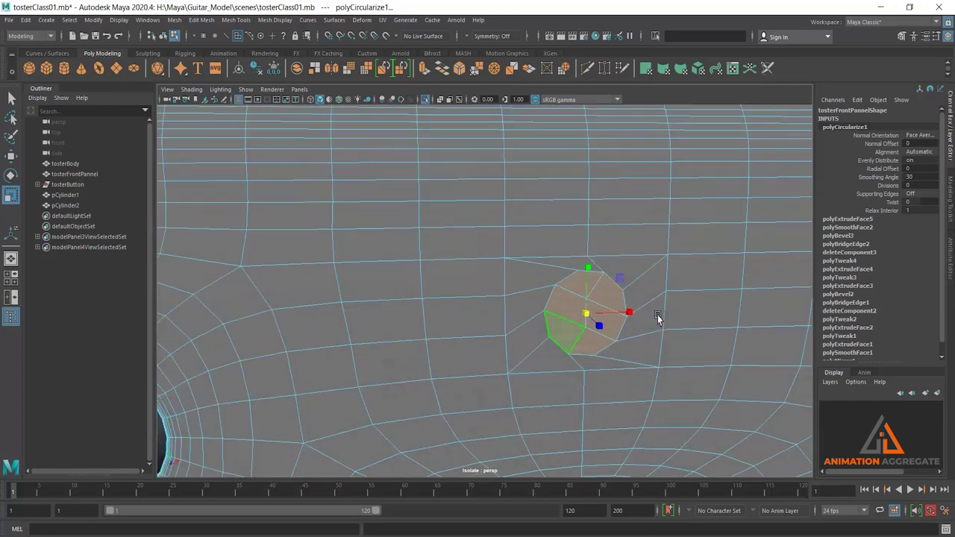
{"action": "left_click", "coordinate": [864, 203]}
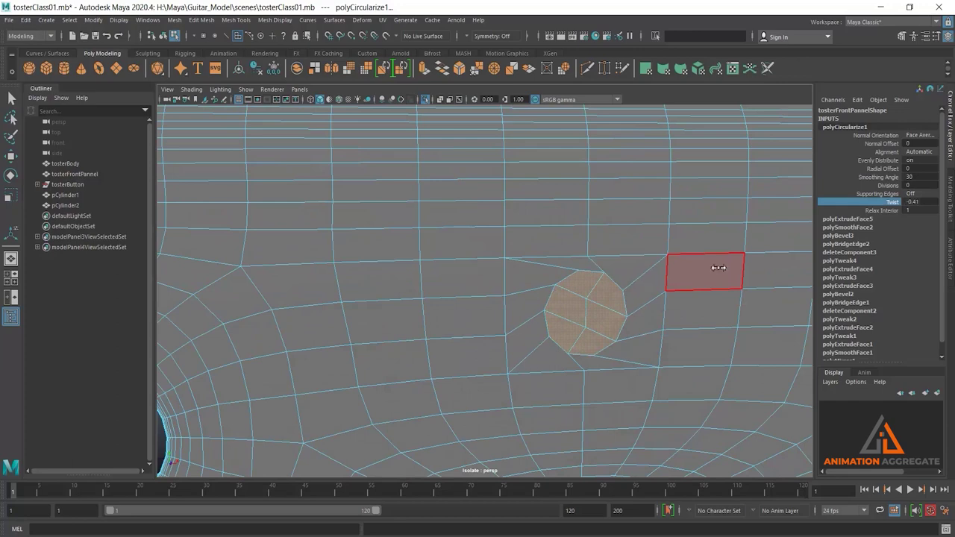
{"action": "middle_click_drag", "start_coordinate": [707, 257], "coordinate": [776, 266]}
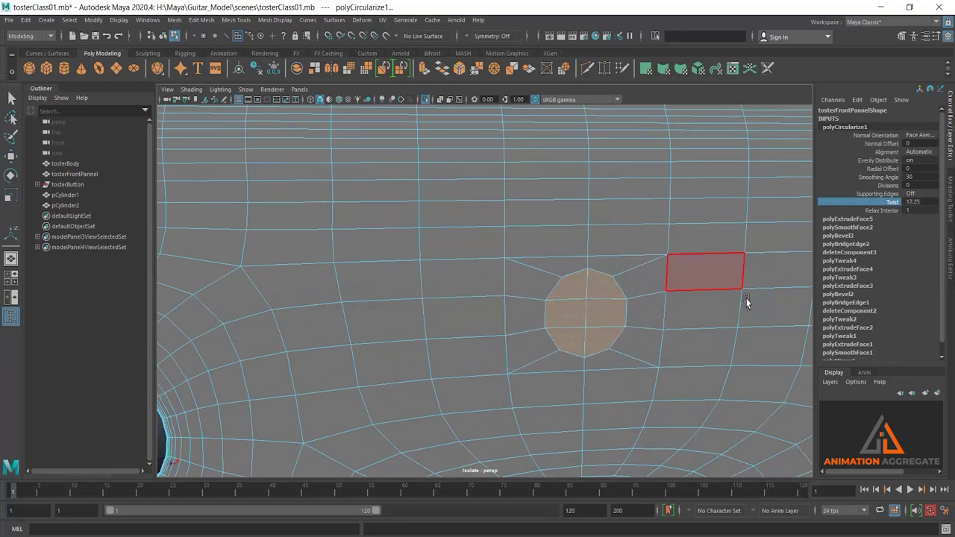
{"action": "mouse_move", "coordinate": [746, 299]}
{"action": "left_mouse_down", "text": "alt"}
{"action": "mouse_move", "coordinate": [659, 264]}
{"action": "mouse_move", "coordinate": [672, 258]}
{"action": "left_mouse_up", "text": "alt"}
{"action": "middle_click_drag", "start_coordinate": [672, 258], "coordinate": [689, 256], "text": "alt"}
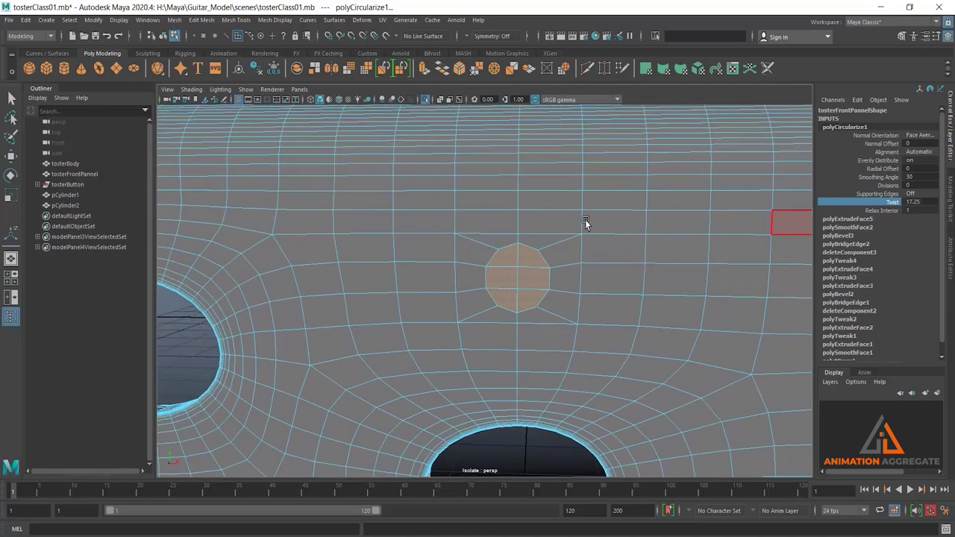
{"action": "scroll", "coordinate": [592, 252], "scroll_direction": "up", "scroll_amount": 2}
{"action": "scroll", "coordinate": [590, 252], "scroll_direction": "up", "scroll_amount": 3}
{"action": "mouse_move", "coordinate": [590, 252]}
{"action": "left_mouse_down", "text": "alt"}
{"action": "mouse_move", "coordinate": [575, 254]}
{"action": "mouse_move", "coordinate": [590, 251]}
{"action": "mouse_move", "coordinate": [612, 271]}
{"action": "left_mouse_up", "text": "alt"}
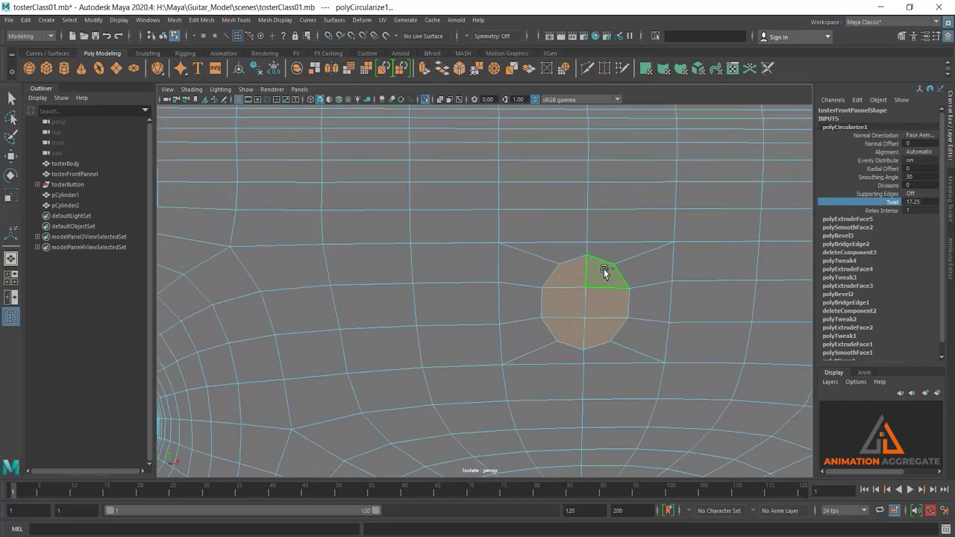
- Extrude the round face with 0.04 offset, then again with -0.12 thickness to recess it
{"action": "right_click_drag", "start_coordinate": [604, 269], "coordinate": [610, 288], "text": "shift"}
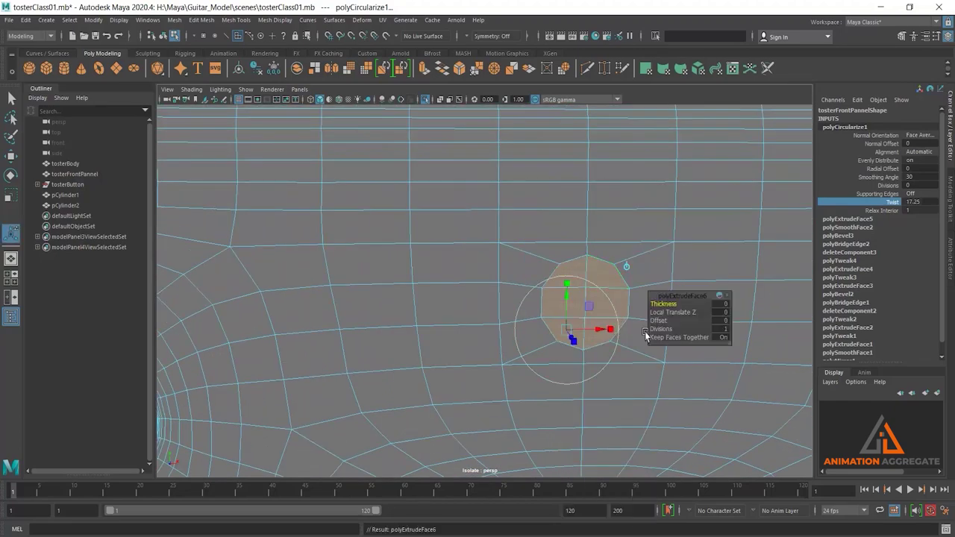
{"action": "left_click_drag", "start_coordinate": [670, 324], "coordinate": [670, 324]}
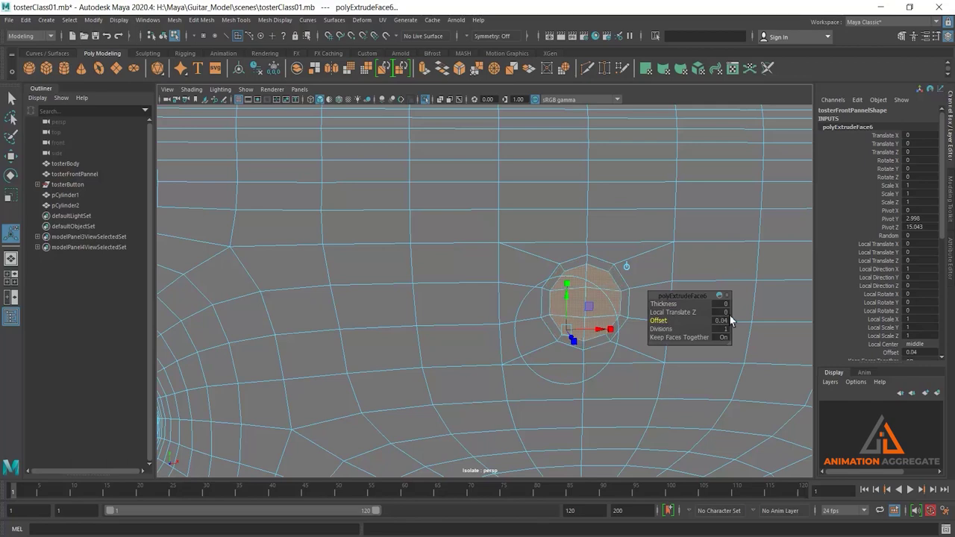
{"action": "scroll", "coordinate": [590, 239], "scroll_direction": "down", "scroll_amount": 3}
{"action": "scroll", "coordinate": [582, 231], "scroll_direction": "down", "scroll_amount": 3}
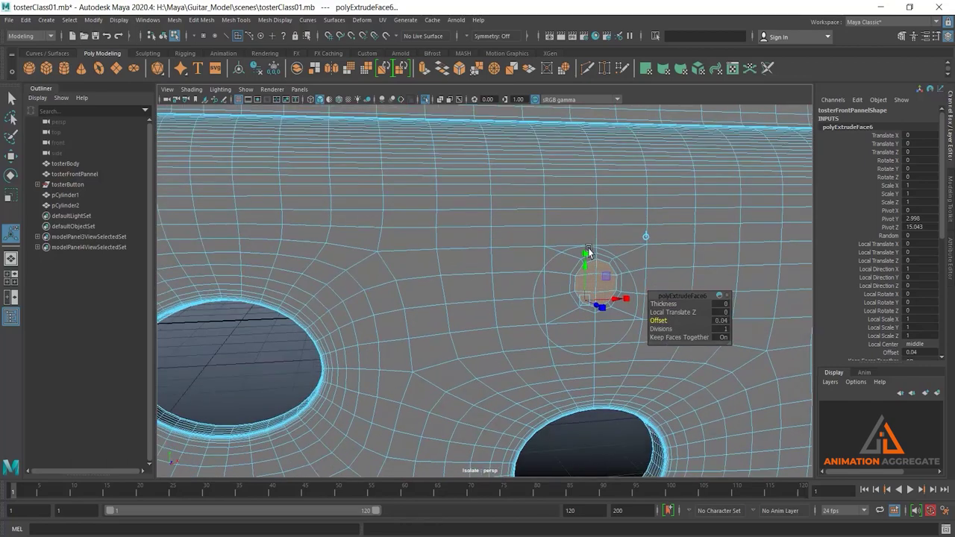
{"action": "scroll", "coordinate": [663, 247], "scroll_direction": "down", "scroll_amount": 1}
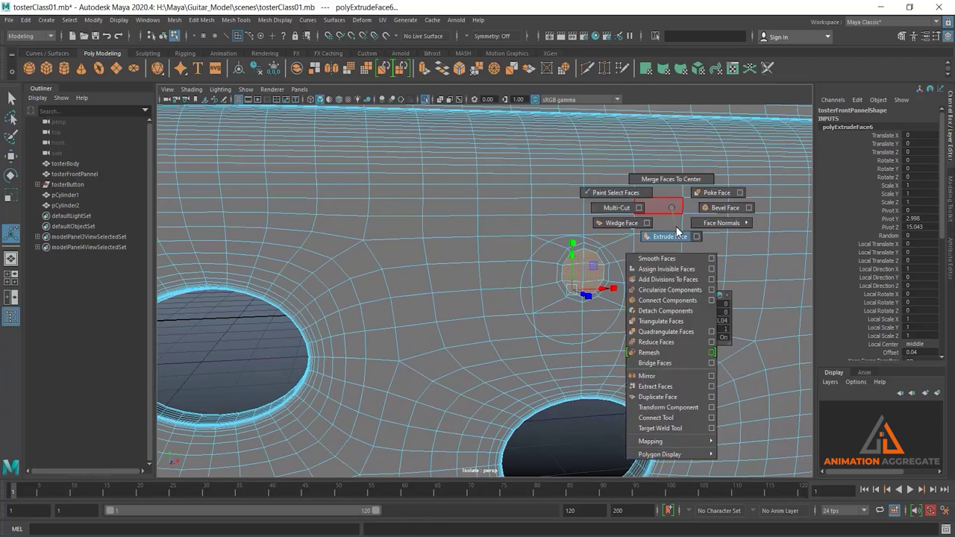
{"action": "right_click_drag", "start_coordinate": [657, 205], "coordinate": [648, 280], "text": "shift"}
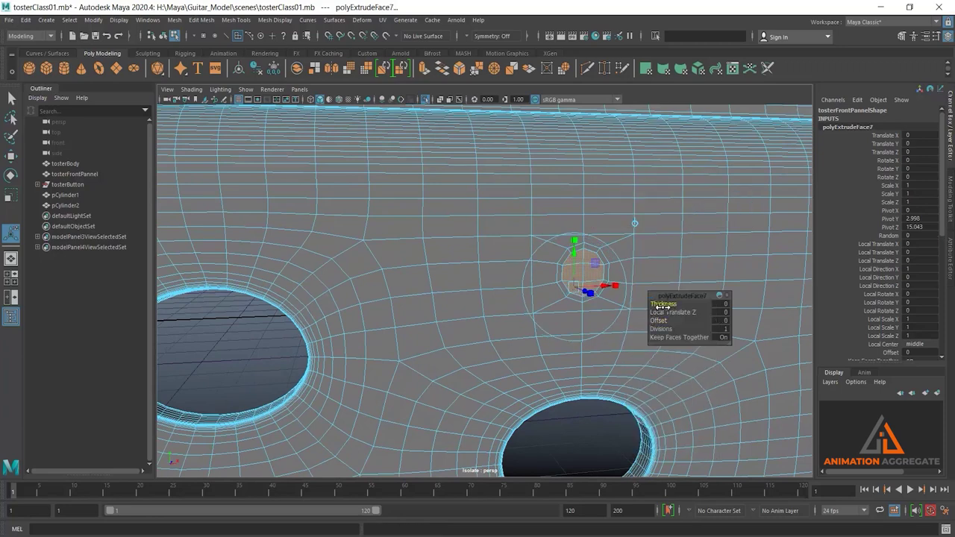
{"action": "left_click_drag", "start_coordinate": [662, 305], "coordinate": [662, 305]}
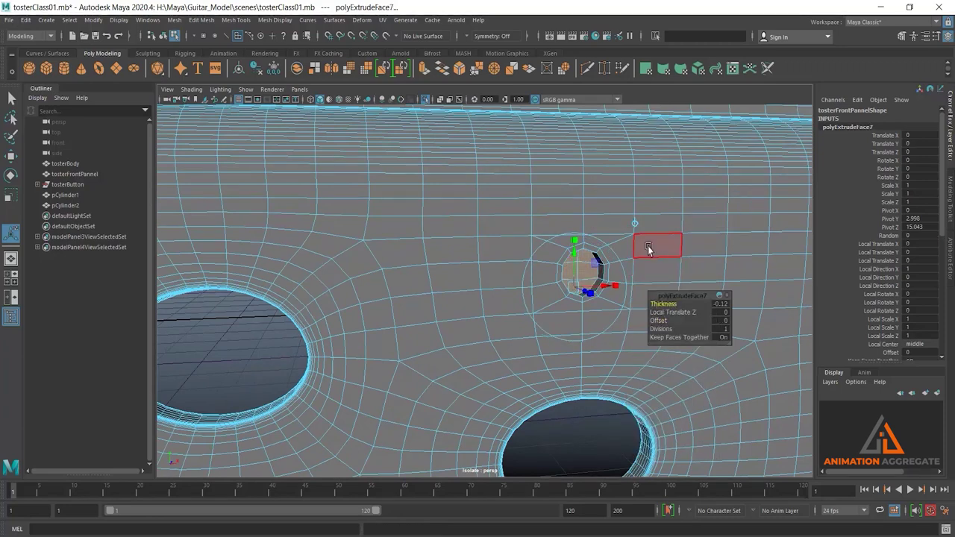
{"action": "right_click_drag", "start_coordinate": [649, 245], "coordinate": [678, 227]}
{"action": "mouse_move", "coordinate": [643, 261]}
{"action": "left_mouse_down", "text": "alt"}
{"action": "mouse_move", "coordinate": [652, 266]}
{"action": "mouse_move", "coordinate": [571, 241]}
{"action": "mouse_move", "coordinate": [546, 305]}
{"action": "mouse_move", "coordinate": [569, 303]}
{"action": "mouse_move", "coordinate": [565, 279]}
{"action": "left_mouse_up", "text": "alt"}
- Select six faces beside the large opening and extrude them with offset 0.05
{"action": "key", "text": "F11"}
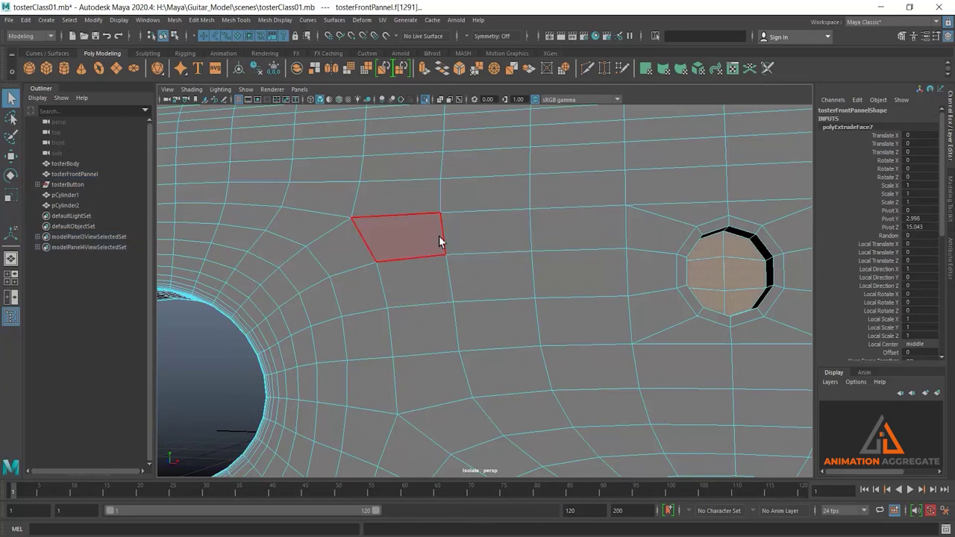
{"action": "mouse_move", "coordinate": [441, 239]}
{"action": "left_mouse_down"}
{"action": "mouse_move", "coordinate": [505, 234]}
{"action": "mouse_move", "coordinate": [438, 326]}
{"action": "mouse_move", "coordinate": [490, 322]}
{"action": "left_mouse_up"}
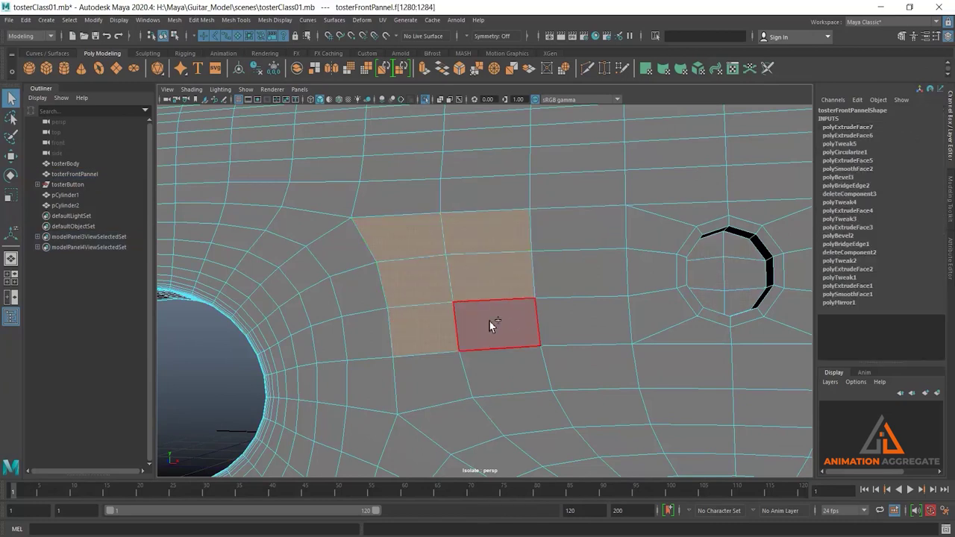
{"action": "right_click_drag", "start_coordinate": [550, 243], "coordinate": [555, 255], "text": "shift"}
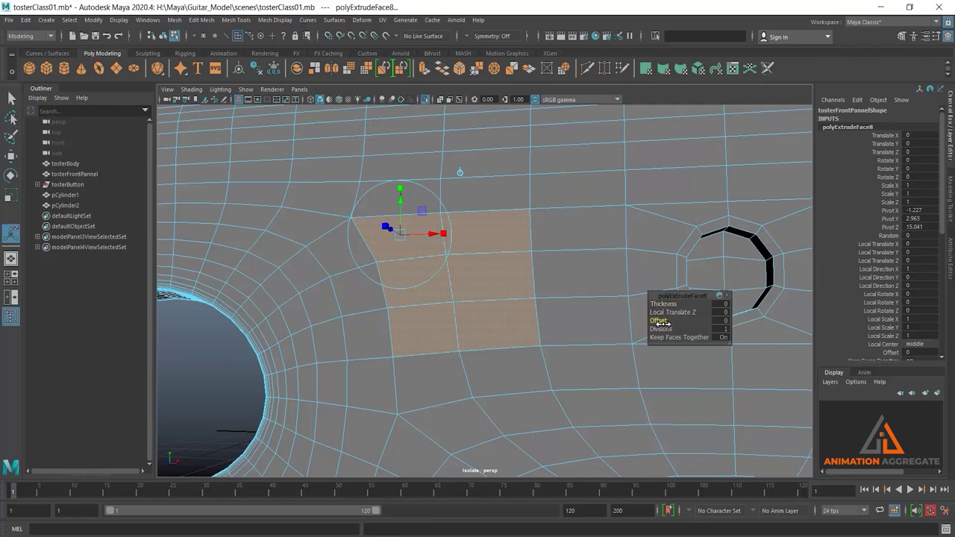
{"action": "left_click_drag", "start_coordinate": [661, 322], "coordinate": [665, 324]}
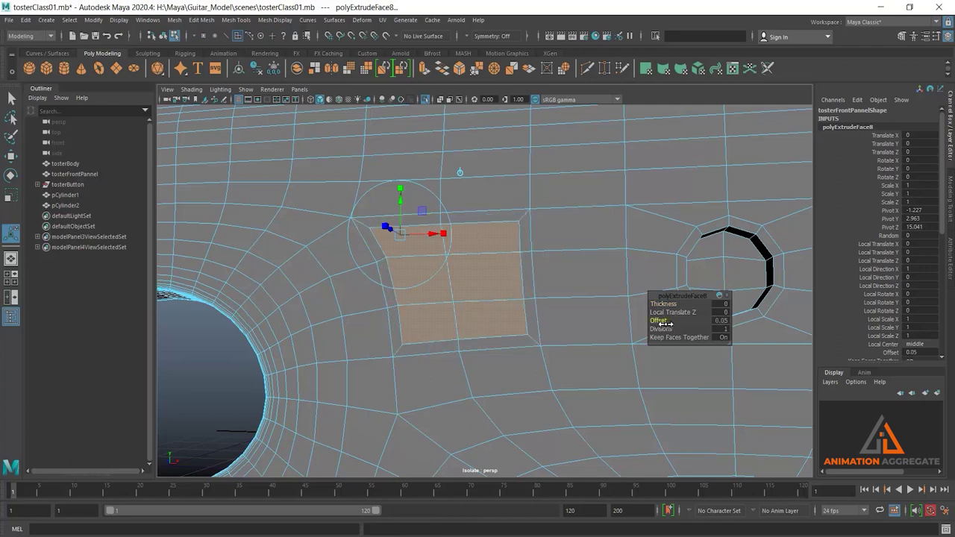
- Circularize the faces, scale the round face down, twist it about 4.8, and extrude it
{"action": "left_click", "coordinate": [209, 20]}
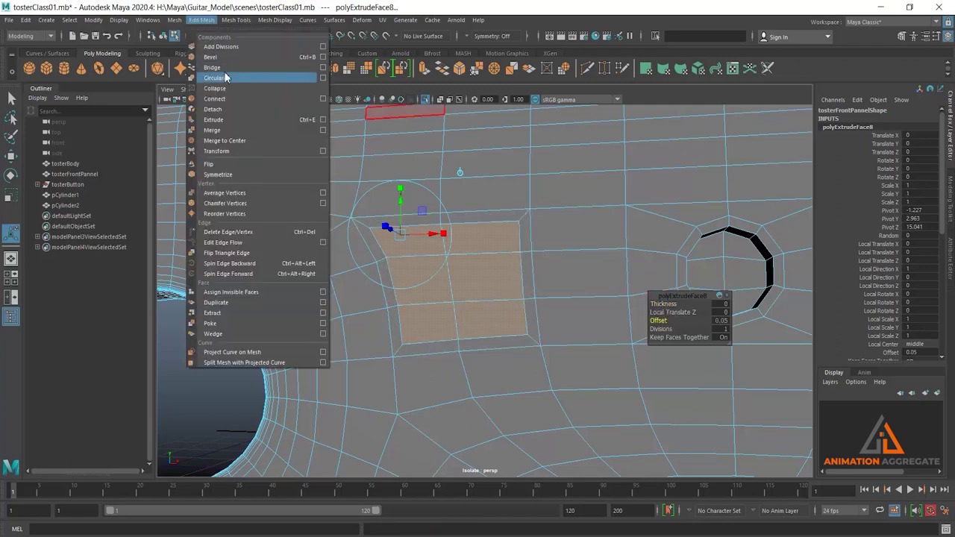
{"action": "left_click", "coordinate": [224, 78]}
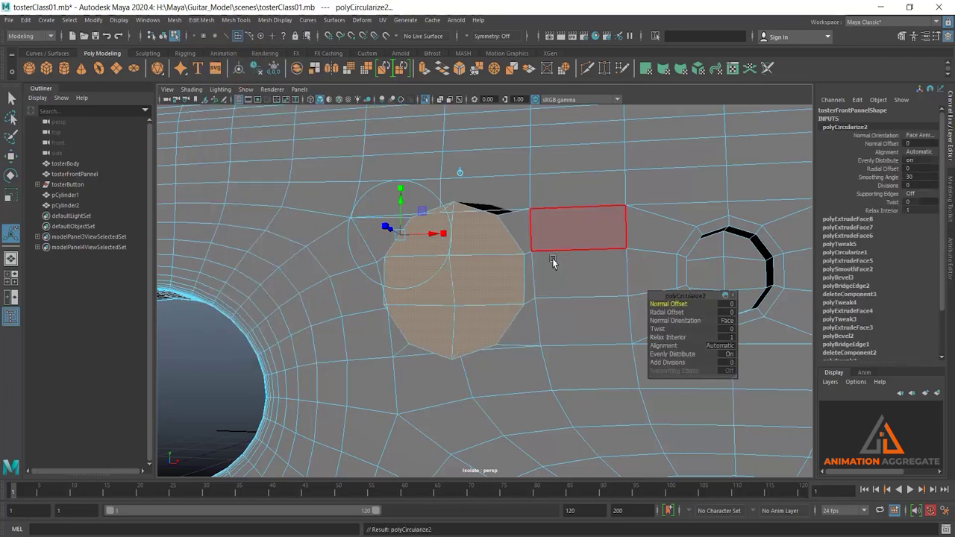
{"action": "key", "text": "r"}
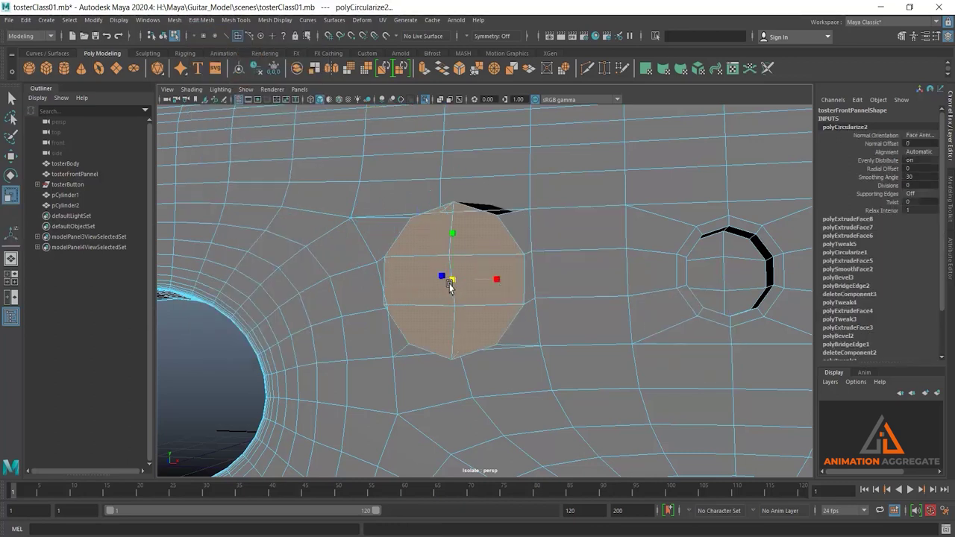
{"action": "left_click_drag", "start_coordinate": [448, 277], "coordinate": [426, 302]}
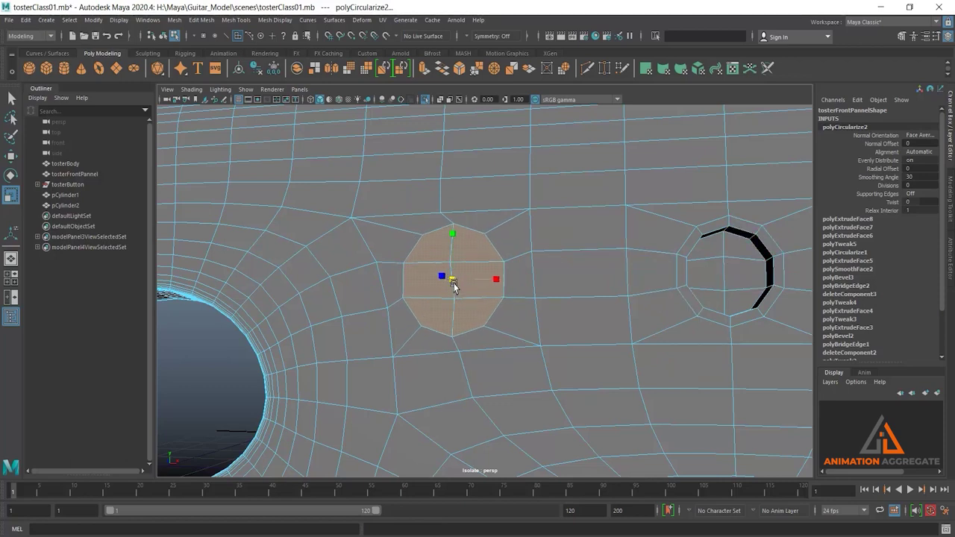
{"action": "left_click", "coordinate": [893, 202]}
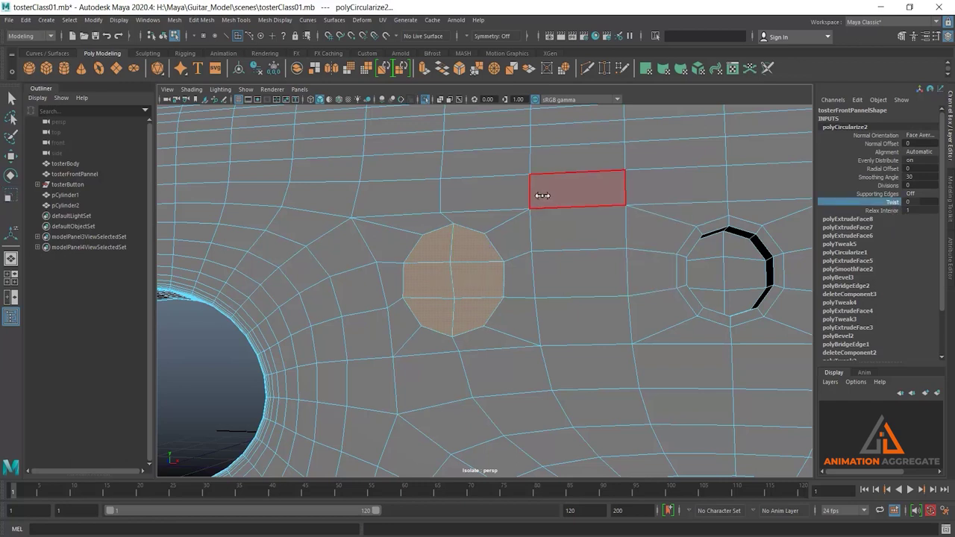
{"action": "middle_click_drag", "start_coordinate": [543, 196], "coordinate": [564, 196]}
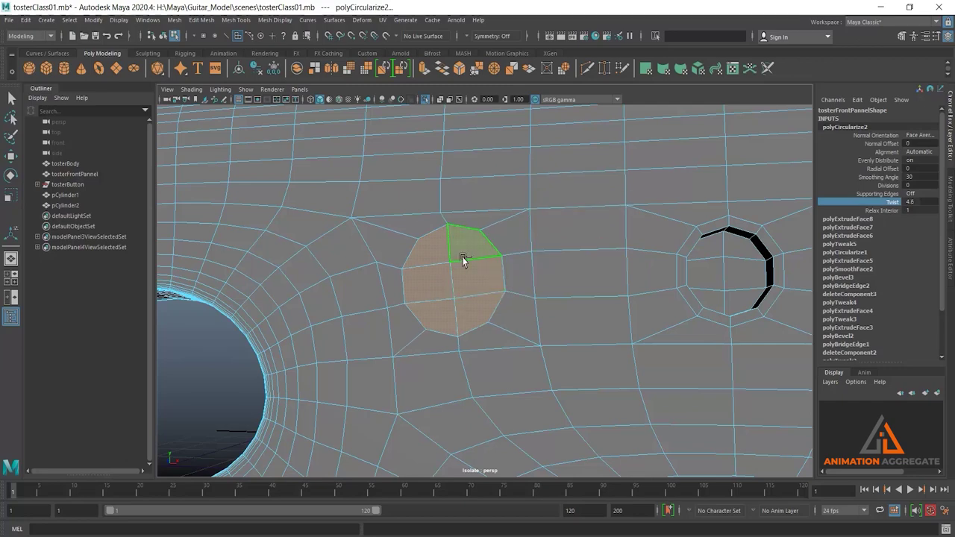
{"action": "right_click_drag", "start_coordinate": [461, 276], "coordinate": [466, 276]}
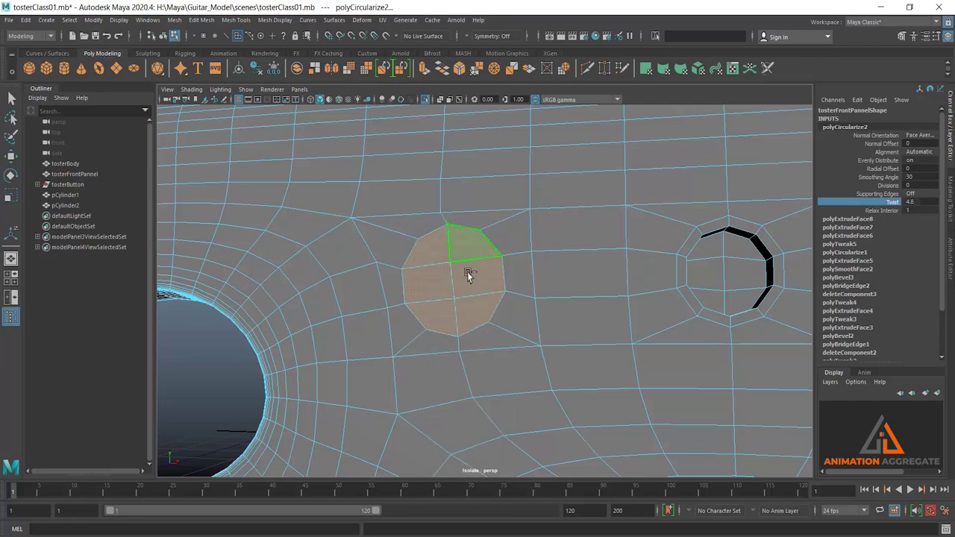
{"action": "key", "text": "ctrl+e"}
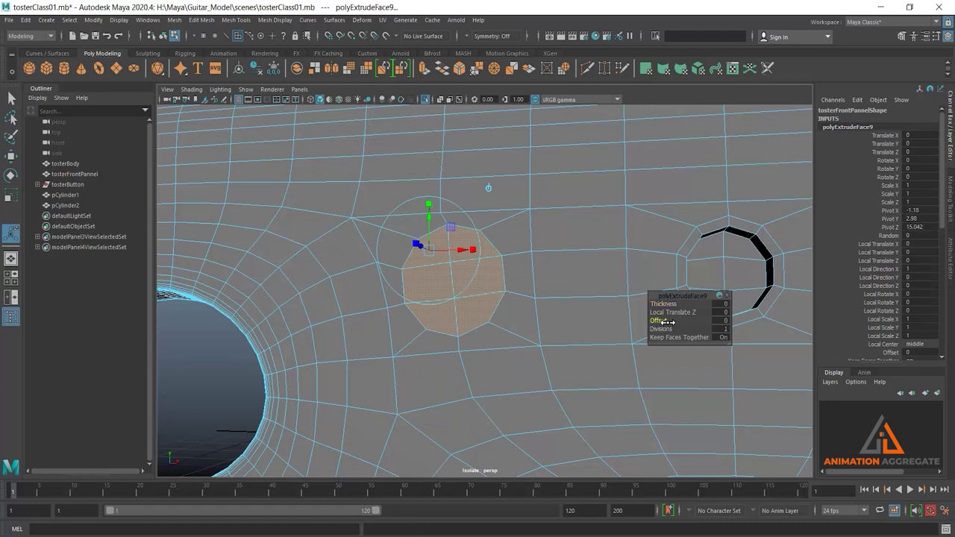
- Set the extruded round face's inset offset to 0.04
{"action": "middle_click_drag", "start_coordinate": [666, 321], "coordinate": [671, 320]}
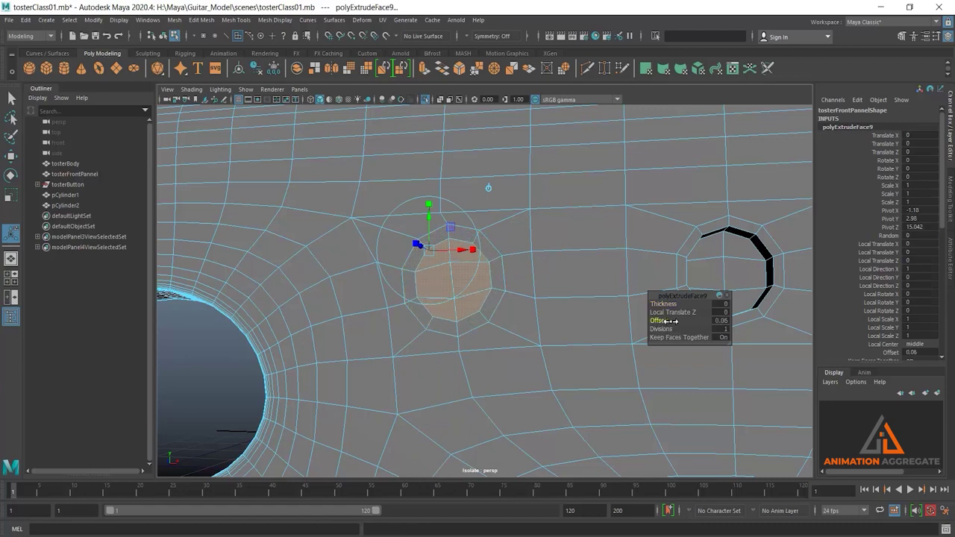
{"action": "middle_click_drag", "start_coordinate": [669, 321], "coordinate": [668, 320]}
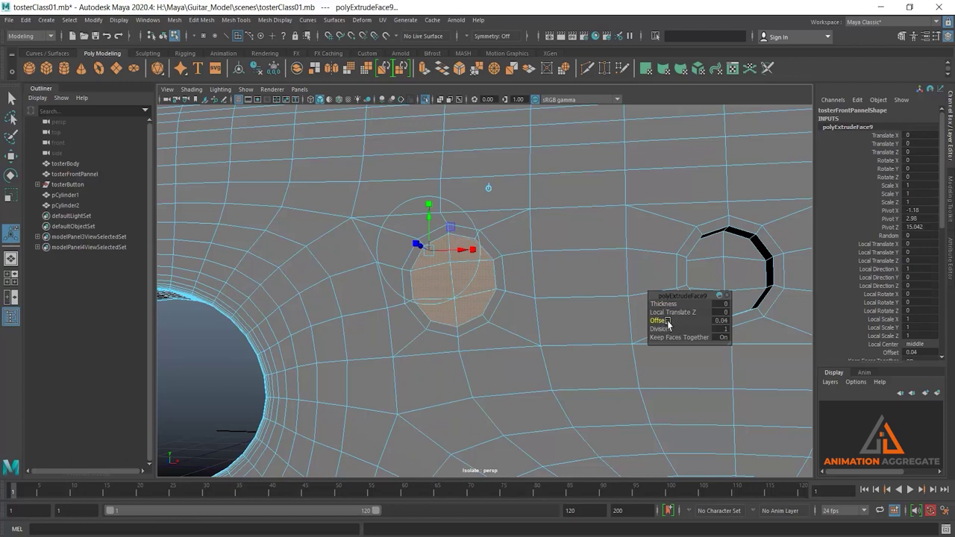
{"action": "right_click", "coordinate": [571, 276]}
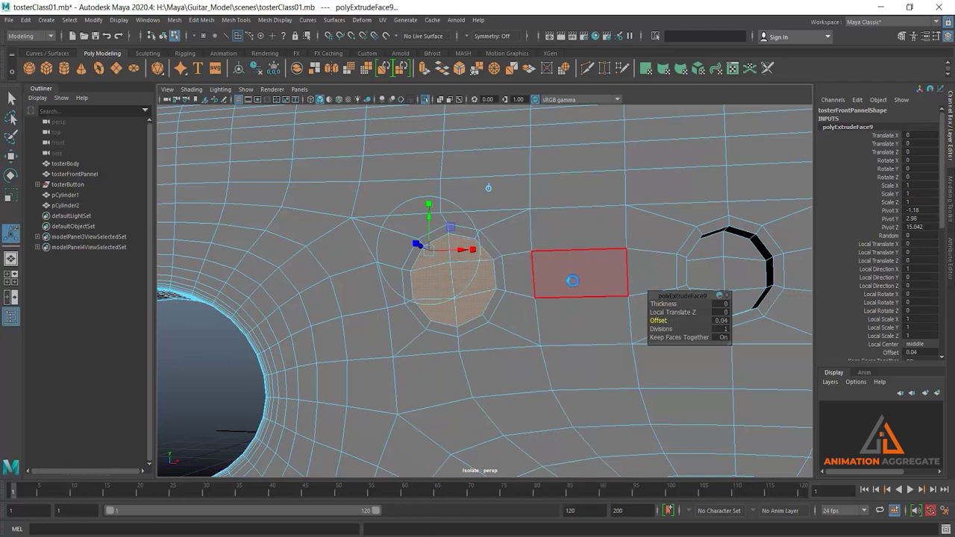
- Extrude the face again with -0.12 thickness to recess the hole, then return to Object Mode
{"action": "key", "text": "ctrl+e"}
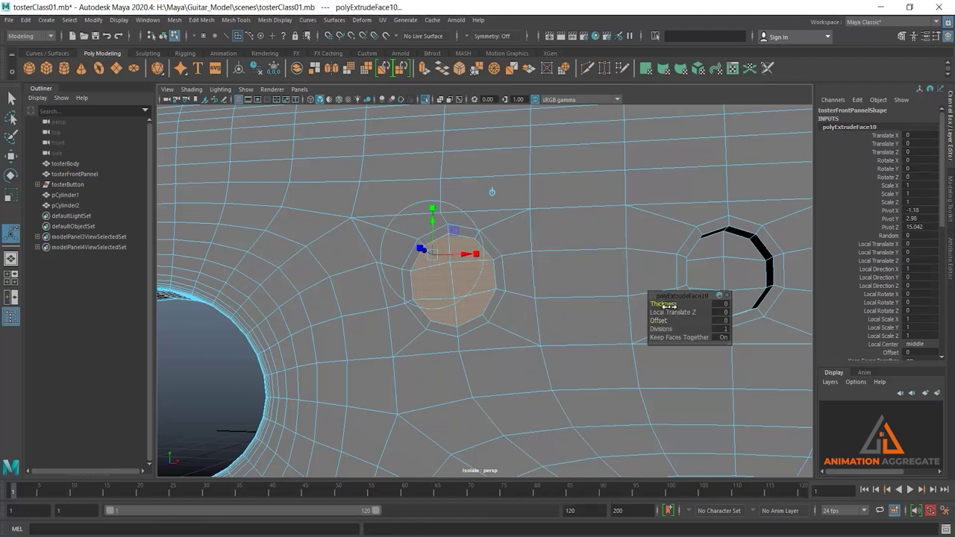
{"action": "middle_click_drag", "start_coordinate": [667, 305], "coordinate": [519, 310]}
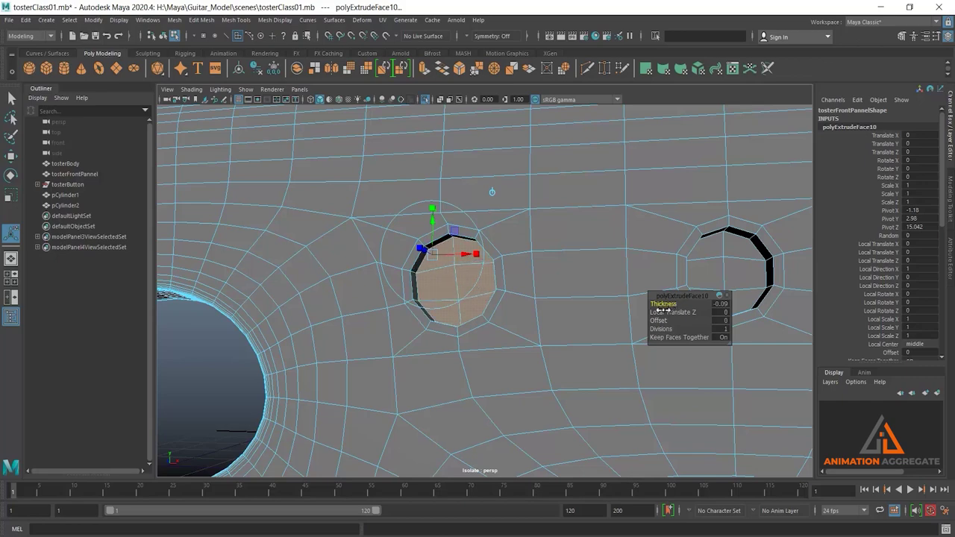
{"action": "left_click_drag", "start_coordinate": [519, 310], "coordinate": [604, 267], "text": "alt"}
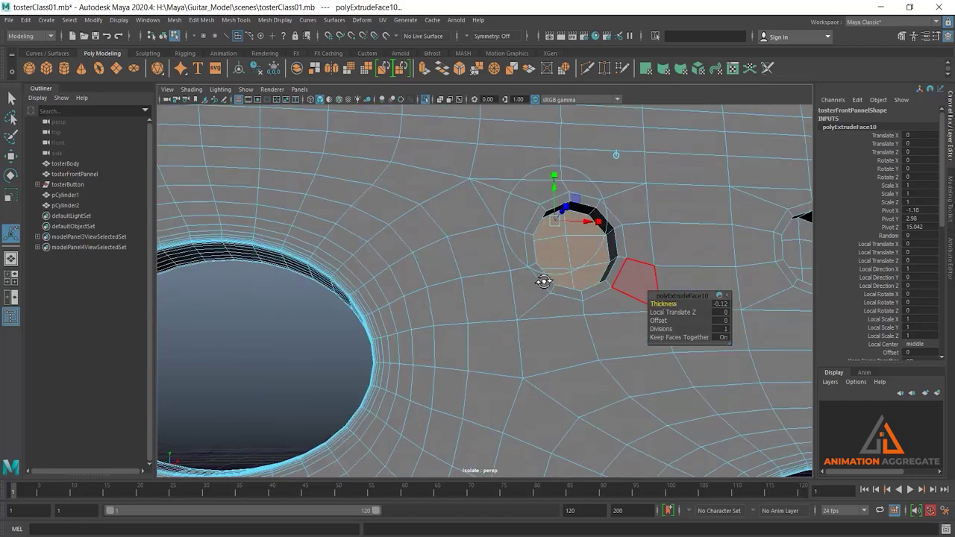
{"action": "right_click", "coordinate": [640, 236]}
{"action": "left_click", "coordinate": [687, 218]}
{"action": "scroll", "coordinate": [590, 166], "scroll_direction": "up", "scroll_amount": 2}
{"action": "scroll", "coordinate": [617, 241], "scroll_direction": "up", "scroll_amount": 5}
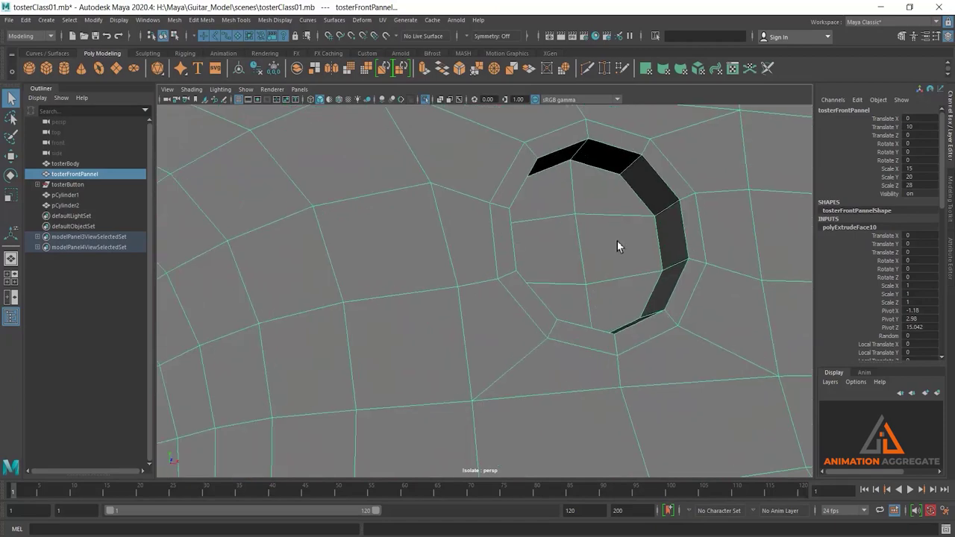
- In Edge mode, pick edges inside the small hole and frame them
{"action": "right_click_drag", "start_coordinate": [637, 187], "coordinate": [587, 200]}
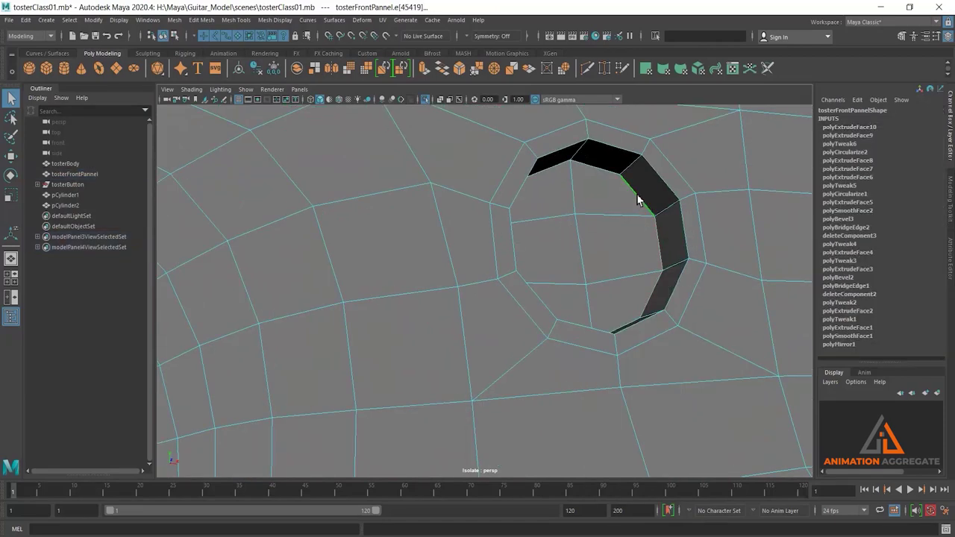
{"action": "left_click", "coordinate": [560, 216]}
{"action": "left_click_drag", "start_coordinate": [609, 272], "coordinate": [443, 266], "text": "alt"}
{"action": "middle_click_drag", "start_coordinate": [443, 266], "coordinate": [395, 174], "text": "alt"}
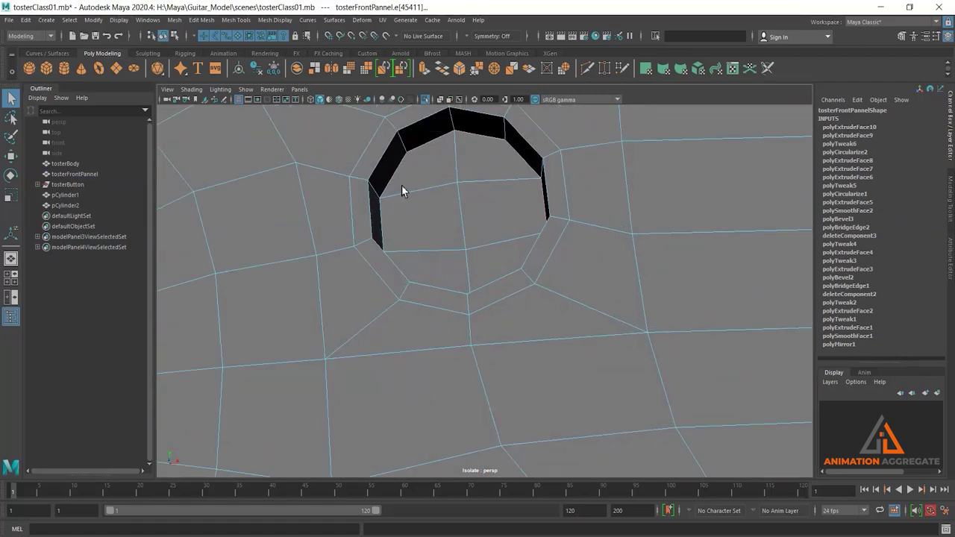
{"action": "left_click", "coordinate": [395, 174]}
{"action": "left_click_drag", "start_coordinate": [432, 270], "coordinate": [424, 335], "text": "alt"}
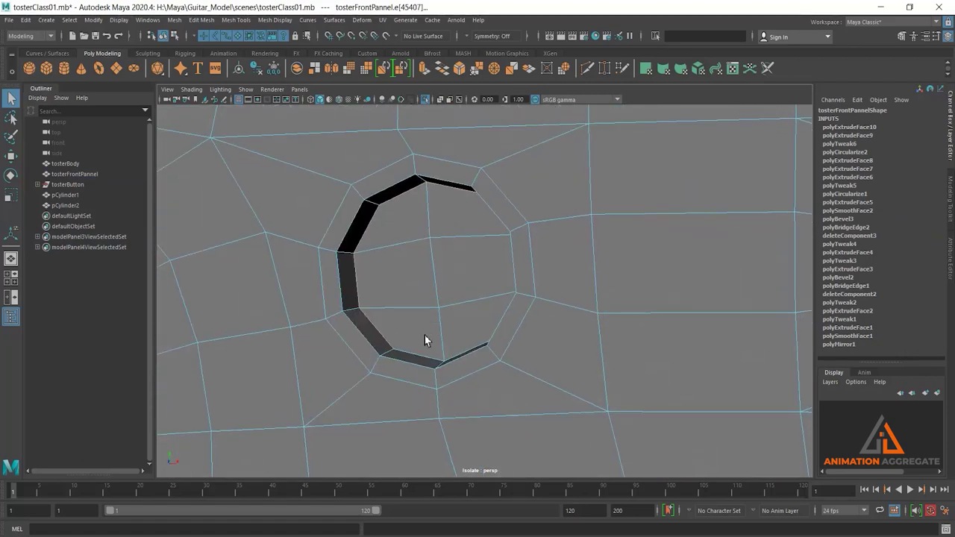
{"action": "left_click_drag", "start_coordinate": [488, 271], "coordinate": [524, 269], "text": "alt"}
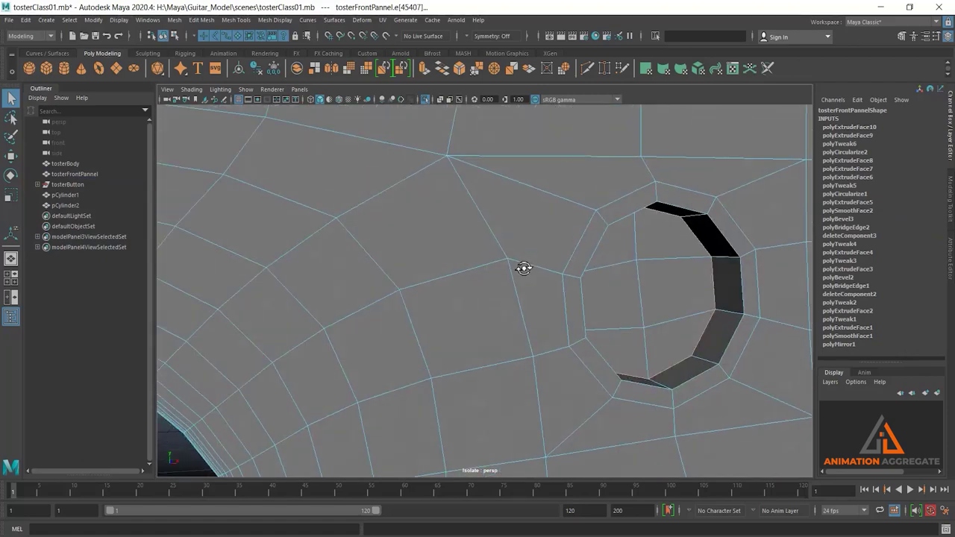
{"action": "left_click", "coordinate": [721, 316]}
{"action": "key", "text": "f"}
- Select the inner rim edges of the right-hand hole and orbit to view both small holes
{"action": "mouse_move", "coordinate": [689, 283]}
{"action": "left_mouse_down", "text": "alt"}
{"action": "mouse_move", "coordinate": [664, 271]}
{"action": "mouse_move", "coordinate": [582, 294]}
{"action": "left_mouse_up", "text": "alt"}
{"action": "scroll", "coordinate": [582, 294], "scroll_direction": "up", "scroll_amount": 2}
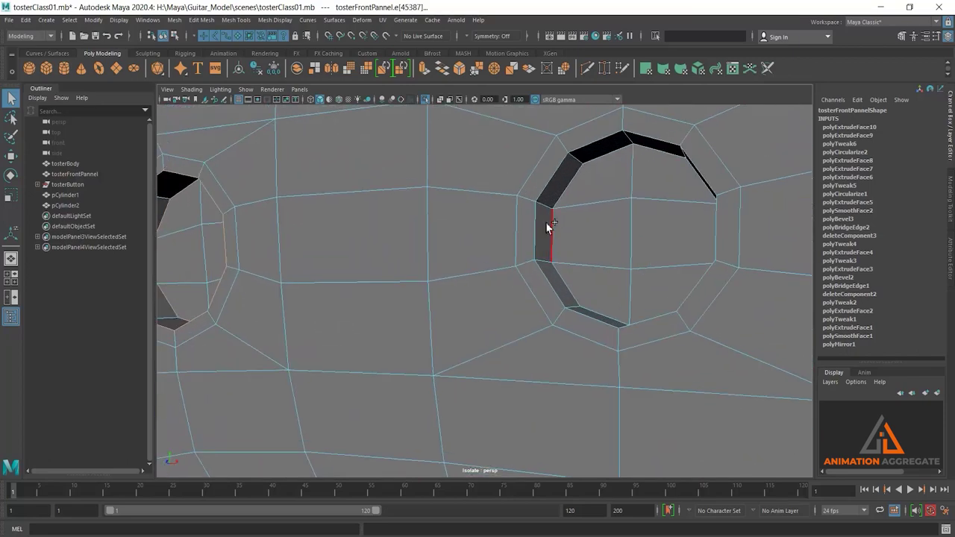
{"action": "left_click", "coordinate": [551, 222]}
{"action": "left_click", "coordinate": [550, 261]}
{"action": "mouse_move", "coordinate": [550, 261]}
{"action": "left_mouse_down", "text": "alt"}
{"action": "mouse_move", "coordinate": [667, 227]}
{"action": "mouse_move", "coordinate": [621, 215]}
{"action": "left_mouse_up", "text": "alt"}
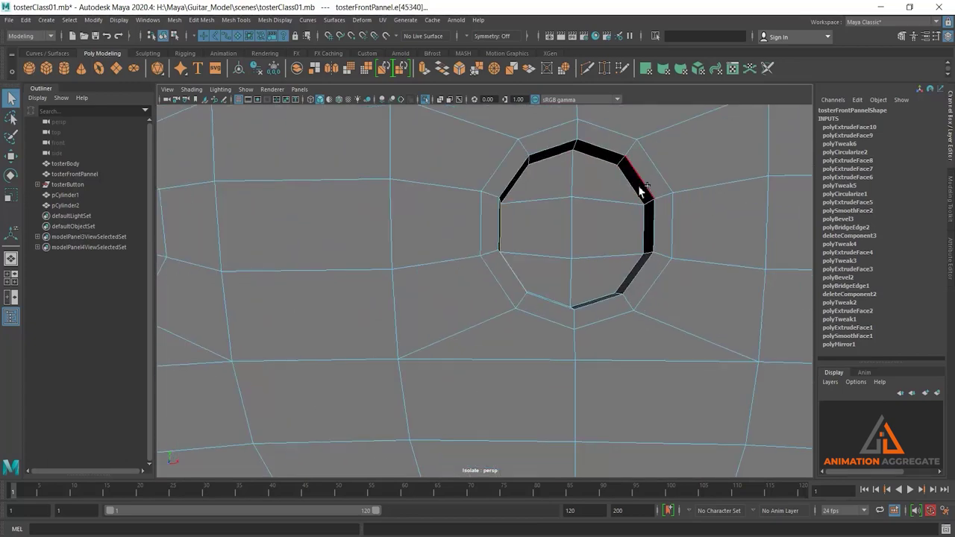
{"action": "mouse_move", "coordinate": [624, 251]}
{"action": "left_mouse_down", "text": "alt"}
{"action": "mouse_move", "coordinate": [622, 264]}
{"action": "mouse_move", "coordinate": [612, 213]}
{"action": "mouse_move", "coordinate": [625, 330]}
{"action": "mouse_move", "coordinate": [558, 298]}
{"action": "mouse_move", "coordinate": [478, 368]}
{"action": "left_mouse_up", "text": "alt"}
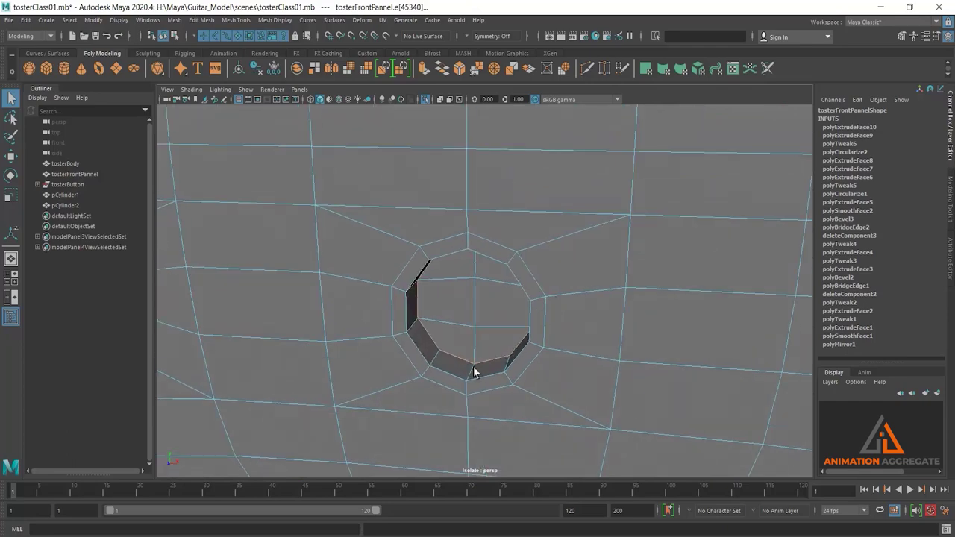
{"action": "left_click_drag", "start_coordinate": [620, 377], "coordinate": [603, 323], "text": "alt"}
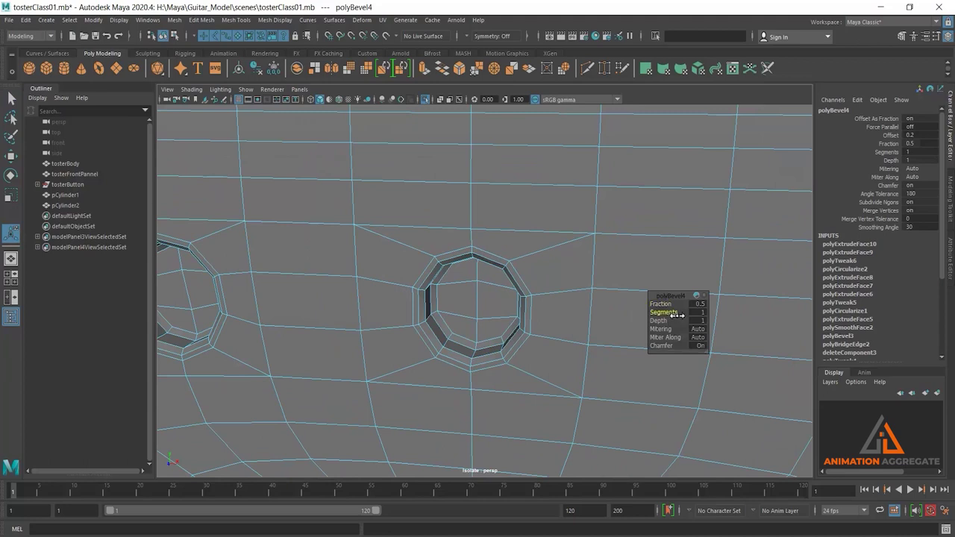
- Set the rim bevel's Segments to 2 in the Channel Box
{"action": "left_click_drag", "start_coordinate": [680, 314], "coordinate": [681, 313]}
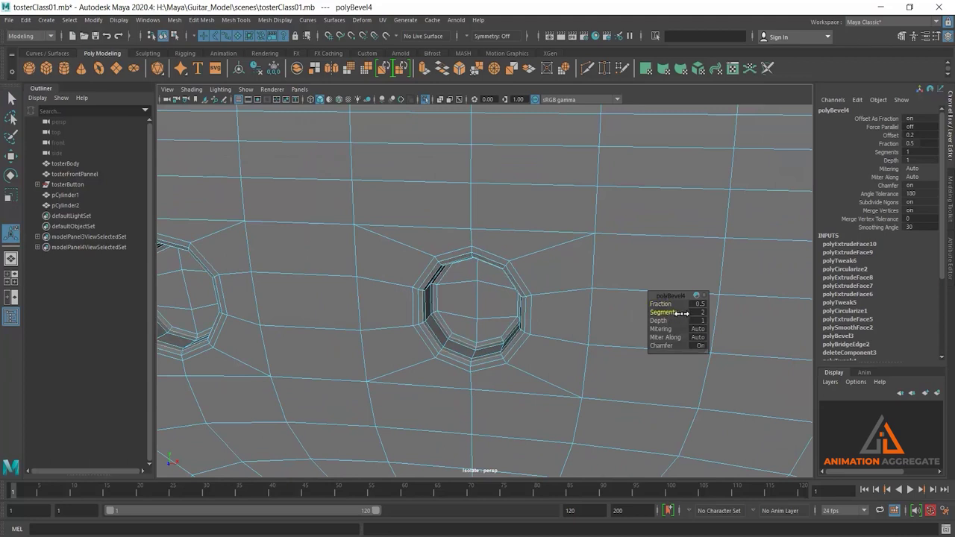
{"action": "right_click_drag", "start_coordinate": [561, 237], "coordinate": [620, 217]}
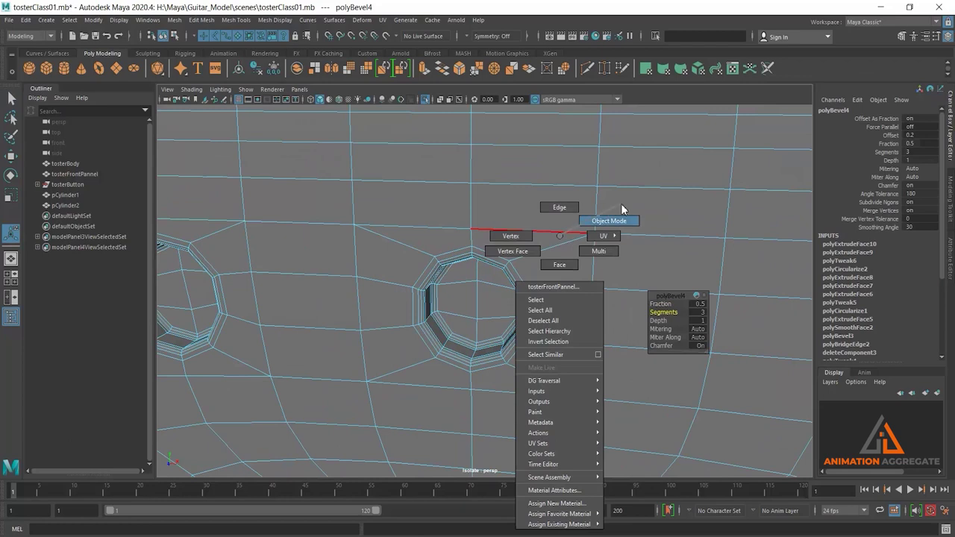
{"action": "key", "text": "w"}
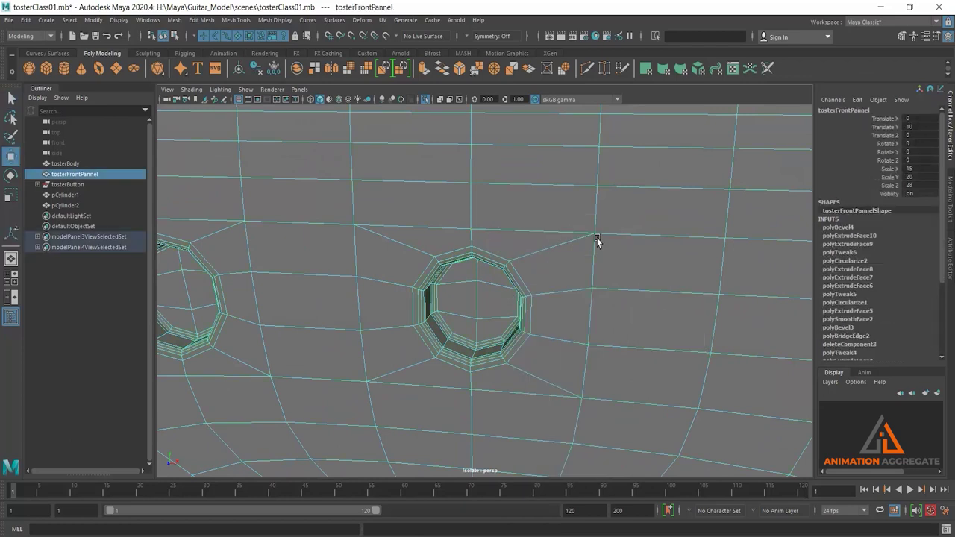
{"action": "left_click", "coordinate": [849, 227]}
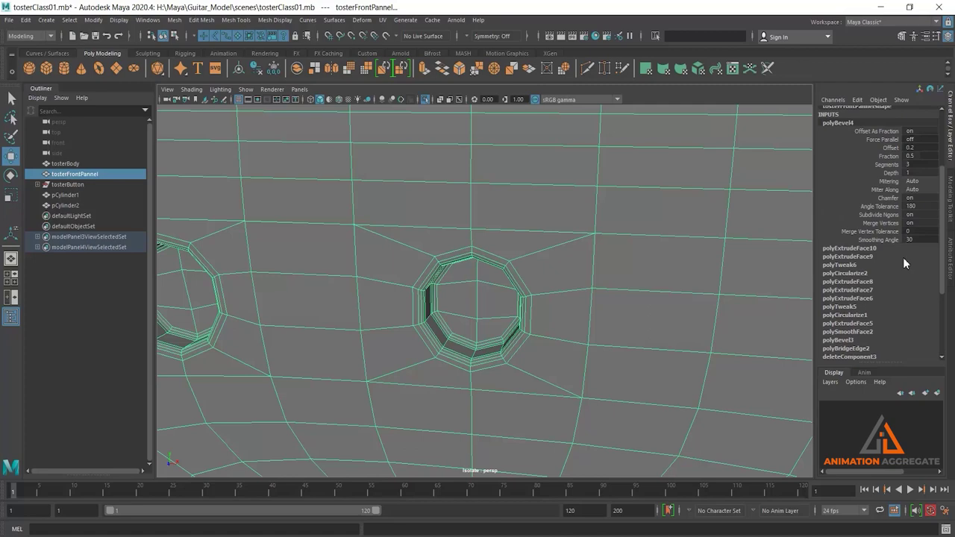
{"action": "left_click", "coordinate": [925, 165]}
{"action": "type", "text": "2"}
{"action": "key", "text": "Return"}
- Turn on smooth preview for the front panel, dismissing the smooth level warning
{"action": "mouse_move", "coordinate": [554, 375]}
{"action": "left_mouse_down", "text": "alt"}
{"action": "mouse_move", "coordinate": [523, 290]}
{"action": "mouse_move", "coordinate": [542, 270]}
{"action": "left_mouse_up", "text": "alt"}
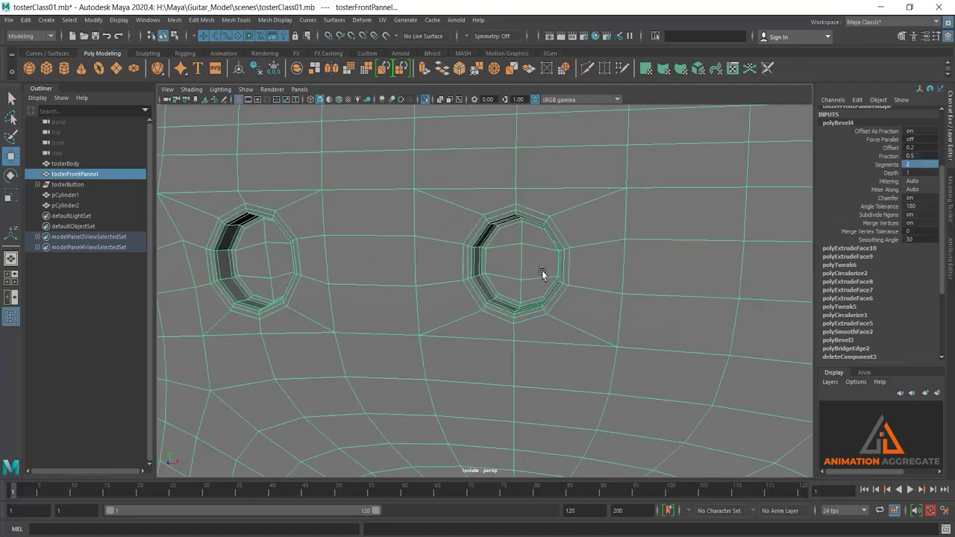
{"action": "scroll", "coordinate": [511, 226], "scroll_direction": "down", "scroll_amount": 5}
{"action": "scroll", "coordinate": [463, 231], "scroll_direction": "down", "scroll_amount": 5}
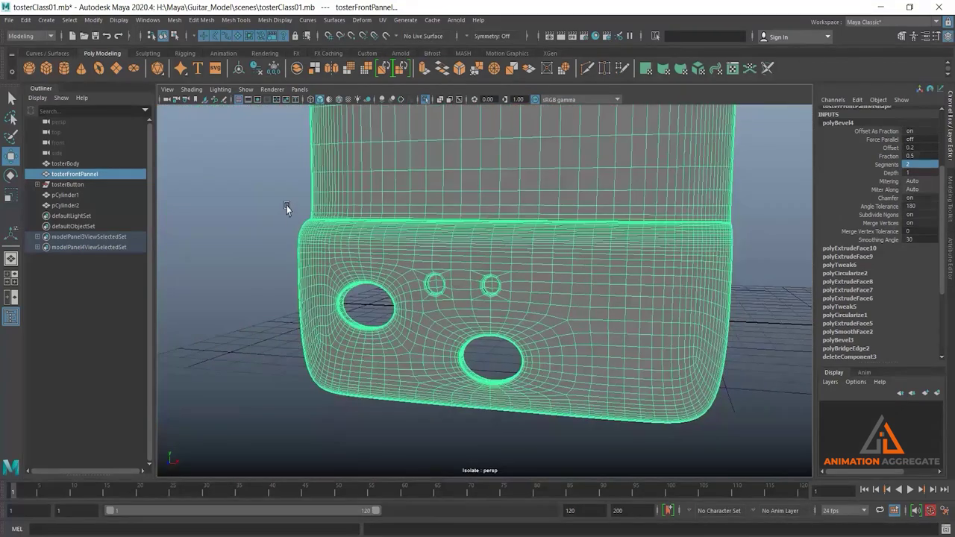
{"action": "left_click", "coordinate": [285, 209]}
{"action": "left_click", "coordinate": [515, 277]}
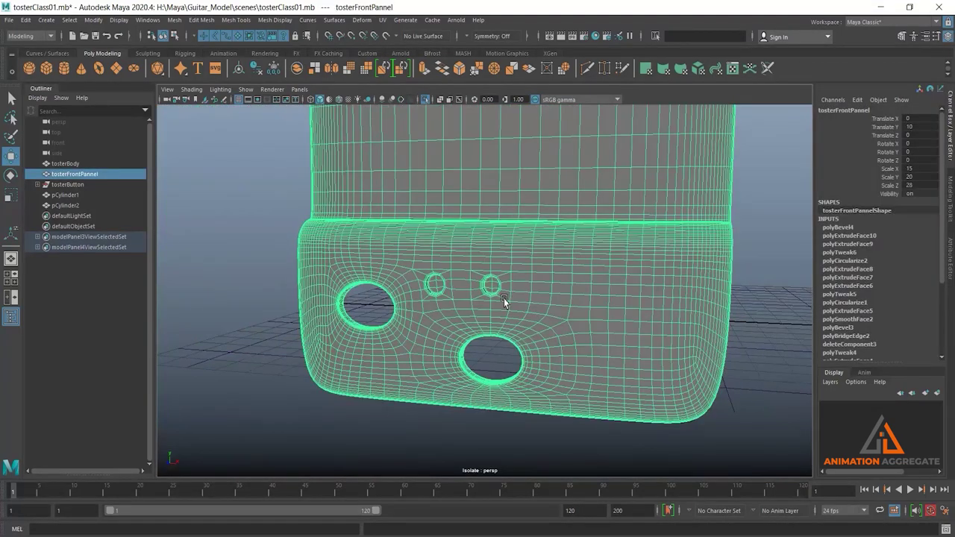
{"action": "key", "text": "3"}
{"action": "left_click", "coordinate": [457, 284]}
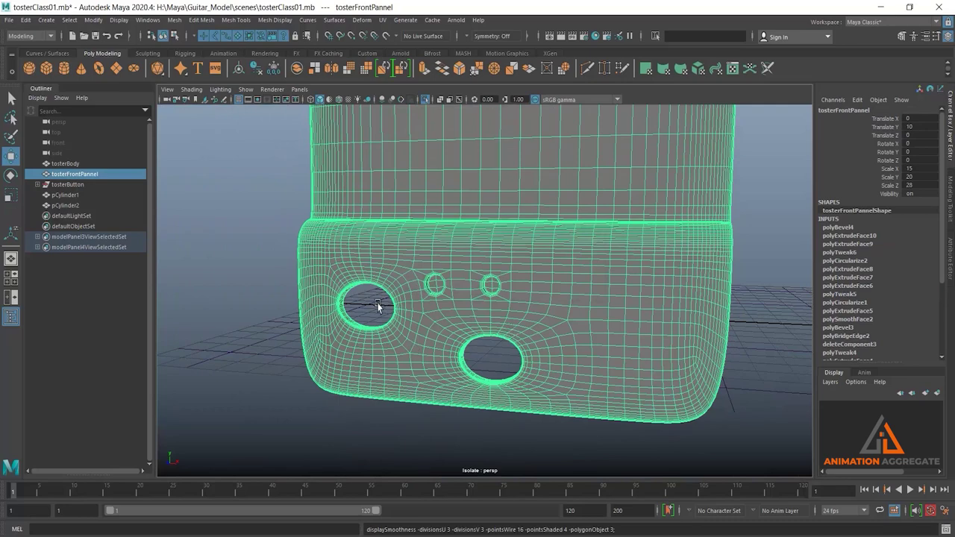
- Orbit around the smoothed panel to inspect the two bevelled sockets
{"action": "left_click", "coordinate": [274, 230]}
{"action": "mouse_move", "coordinate": [398, 294]}
{"action": "left_mouse_down", "text": "alt"}
{"action": "mouse_move", "coordinate": [448, 271]}
{"action": "mouse_move", "coordinate": [482, 273]}
{"action": "mouse_move", "coordinate": [466, 274]}
{"action": "mouse_move", "coordinate": [503, 305]}
{"action": "mouse_move", "coordinate": [528, 283]}
{"action": "left_mouse_up", "text": "alt"}
{"action": "right_click_drag", "start_coordinate": [529, 284], "coordinate": [539, 342], "text": "alt"}
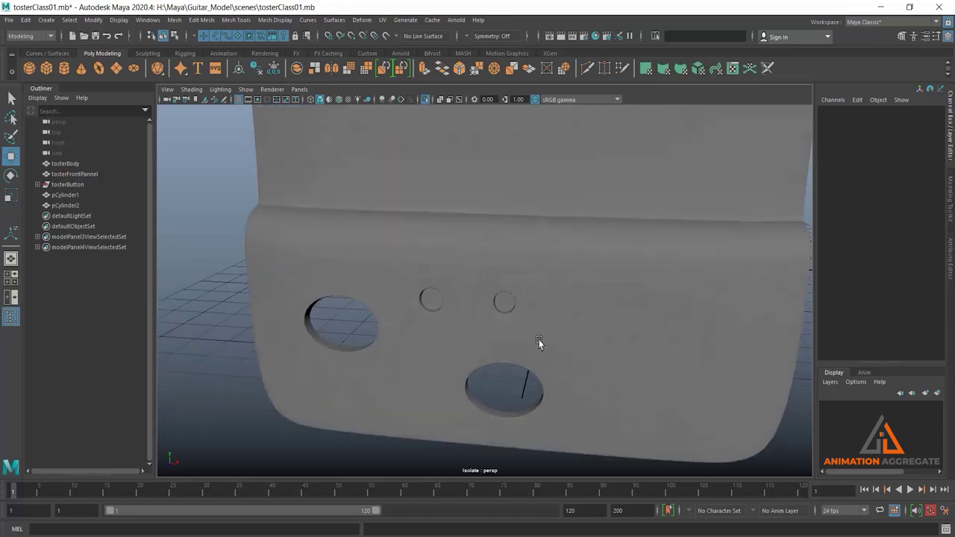
{"action": "mouse_move", "coordinate": [538, 343]}
{"action": "left_mouse_down", "text": "alt"}
{"action": "mouse_move", "coordinate": [542, 335]}
{"action": "mouse_move", "coordinate": [573, 349]}
{"action": "left_mouse_up", "text": "alt"}
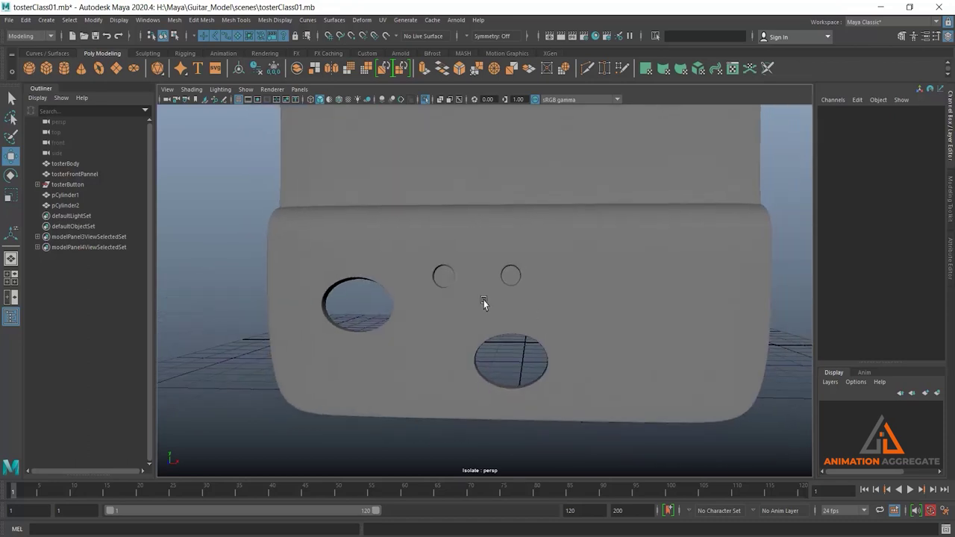
{"action": "scroll", "coordinate": [561, 288], "scroll_direction": "up", "scroll_amount": 3}
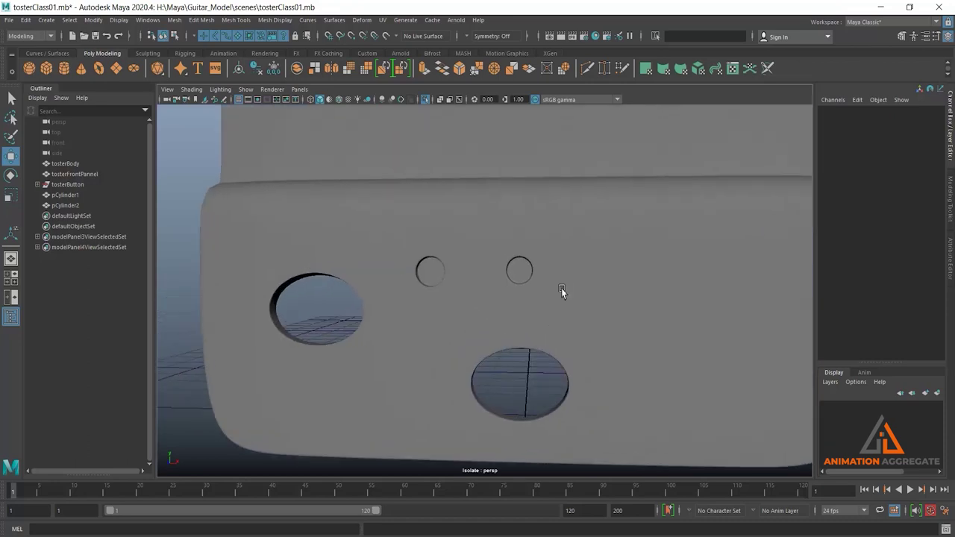
{"action": "left_click", "coordinate": [570, 268]}
{"action": "right_click_drag", "start_coordinate": [562, 258], "coordinate": [545, 253]}
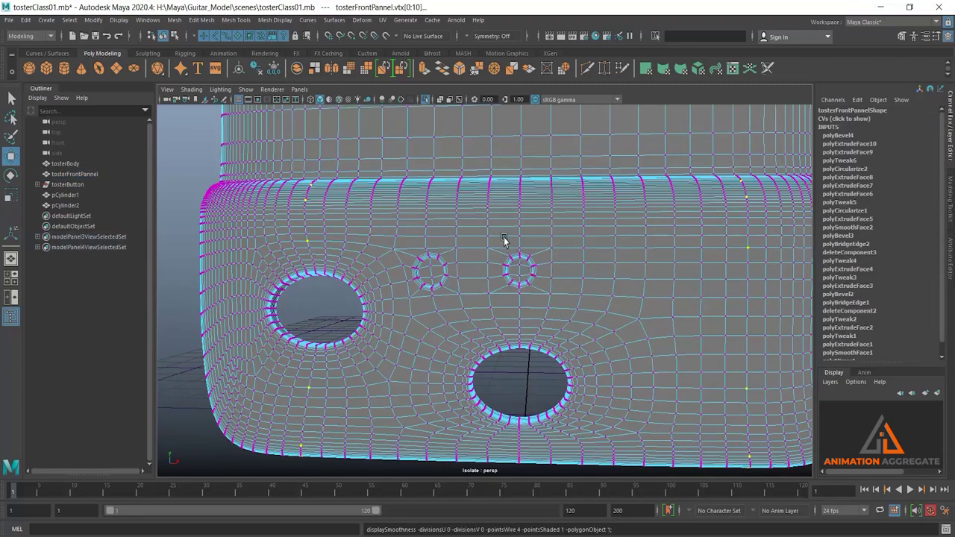
- Marquee-select the vertices around the right small hole and scale them up uniformly
{"action": "scroll", "coordinate": [506, 241], "scroll_direction": "up", "scroll_amount": 5}
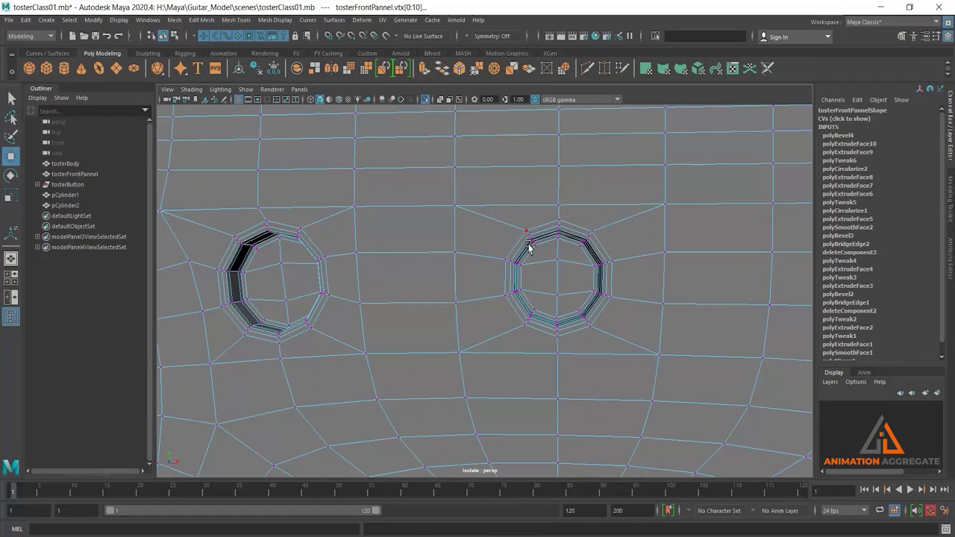
{"action": "left_click_drag", "start_coordinate": [495, 215], "coordinate": [629, 344]}
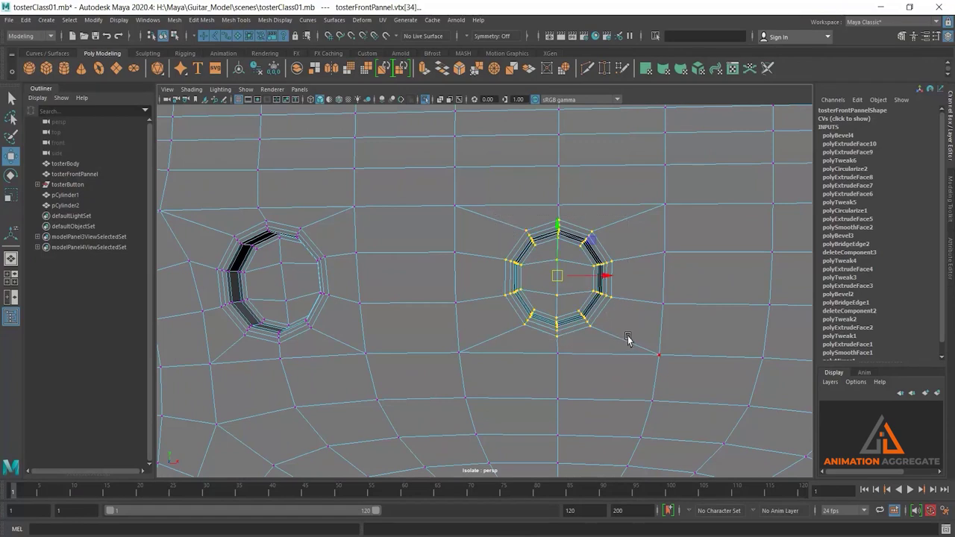
{"action": "key", "text": "r"}
{"action": "left_click_drag", "start_coordinate": [559, 281], "coordinate": [565, 282]}
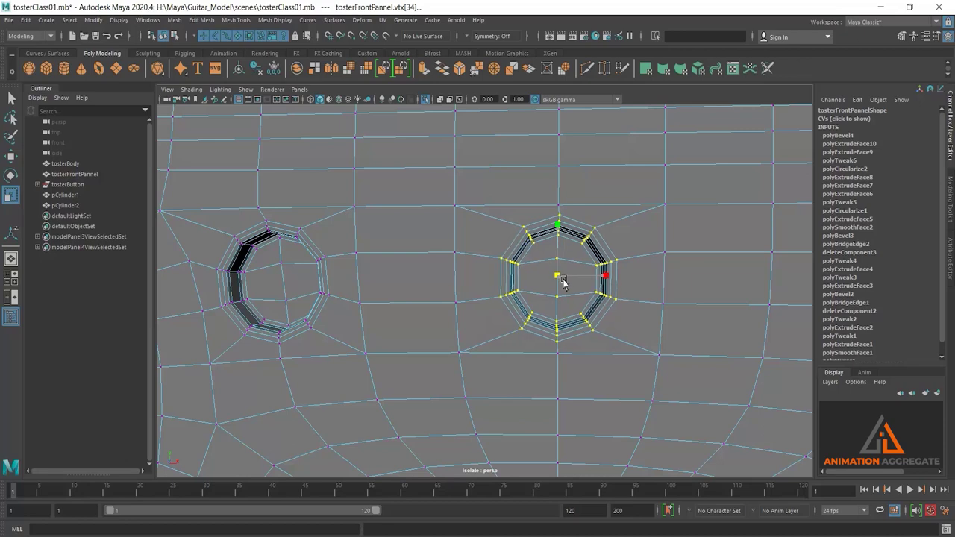
- Smooth-preview the framed front panel and orbit to check the rounded rims
{"action": "right_click_drag", "start_coordinate": [610, 185], "coordinate": [648, 166]}
{"action": "key", "text": "f"}
{"action": "key", "text": "3"}
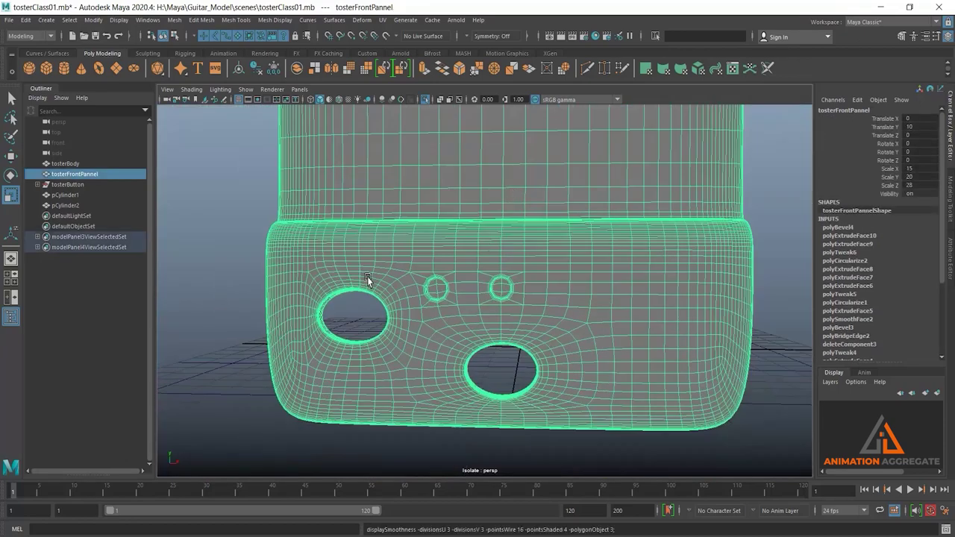
{"action": "left_click", "coordinate": [253, 194]}
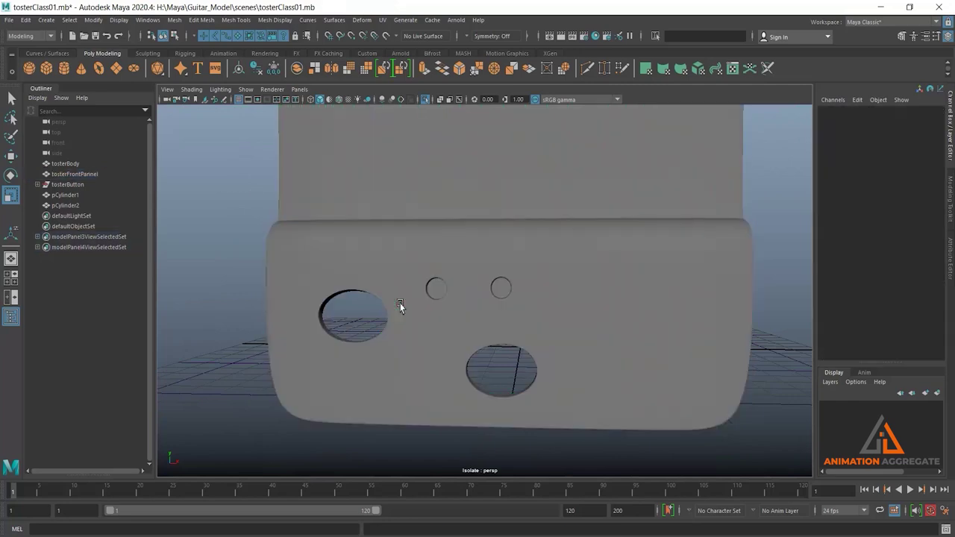
{"action": "mouse_move", "coordinate": [405, 298]}
{"action": "left_mouse_down", "text": "alt"}
{"action": "mouse_move", "coordinate": [635, 311]}
{"action": "mouse_move", "coordinate": [632, 292]}
{"action": "mouse_move", "coordinate": [516, 289]}
{"action": "mouse_move", "coordinate": [490, 316]}
{"action": "mouse_move", "coordinate": [520, 268]}
{"action": "mouse_move", "coordinate": [524, 296]}
{"action": "left_mouse_up", "text": "alt"}
{"action": "left_click", "coordinate": [520, 268]}
{"action": "mouse_move", "coordinate": [583, 330]}
{"action": "left_mouse_down", "text": "alt"}
{"action": "mouse_move", "coordinate": [546, 315]}
{"action": "mouse_move", "coordinate": [524, 277]}
{"action": "mouse_move", "coordinate": [526, 310]}
{"action": "mouse_move", "coordinate": [625, 299]}
{"action": "left_mouse_up", "text": "alt"}
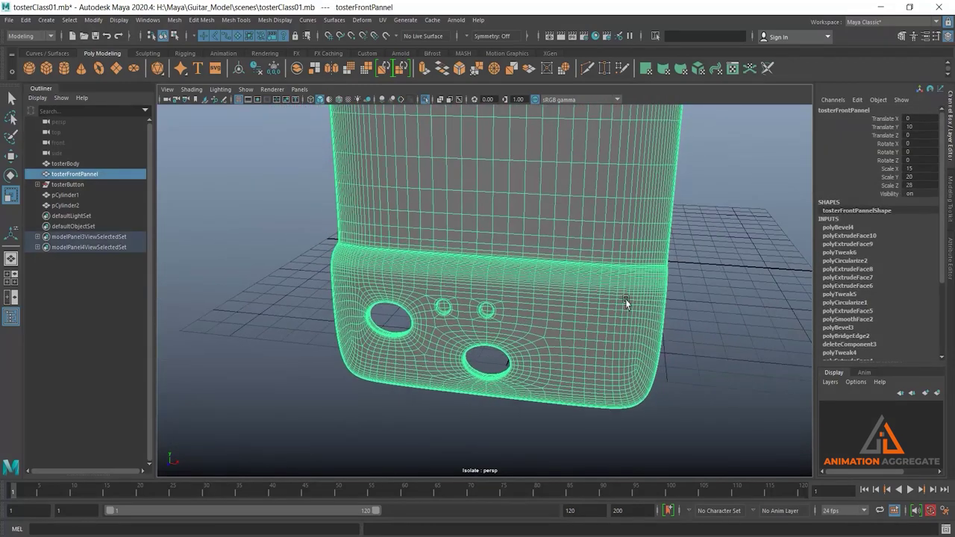
- Mirror the front panel across X with merged borders to add the right-side holes
{"action": "right_click", "coordinate": [728, 209], "text": "shift"}
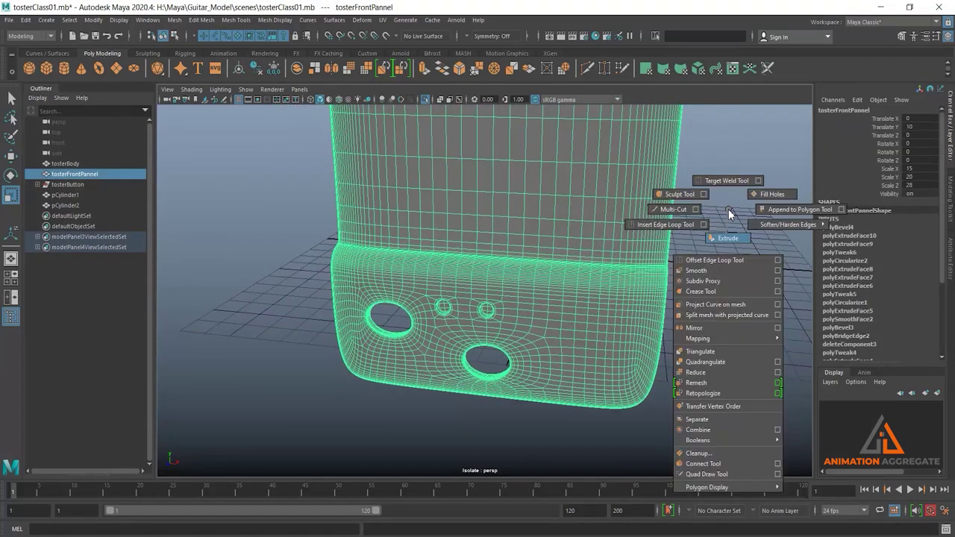
{"action": "left_click", "coordinate": [717, 328]}
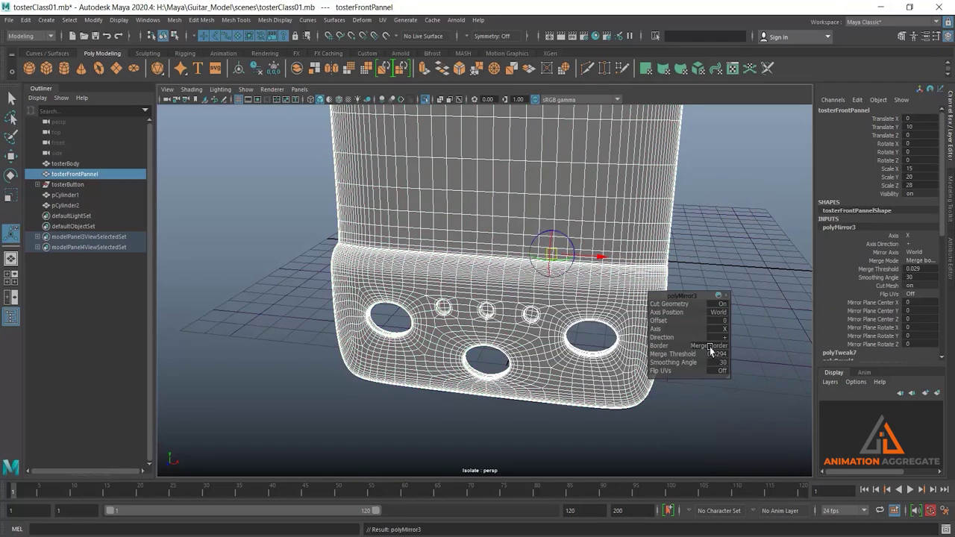
{"action": "right_click_drag", "start_coordinate": [483, 257], "coordinate": [528, 240]}
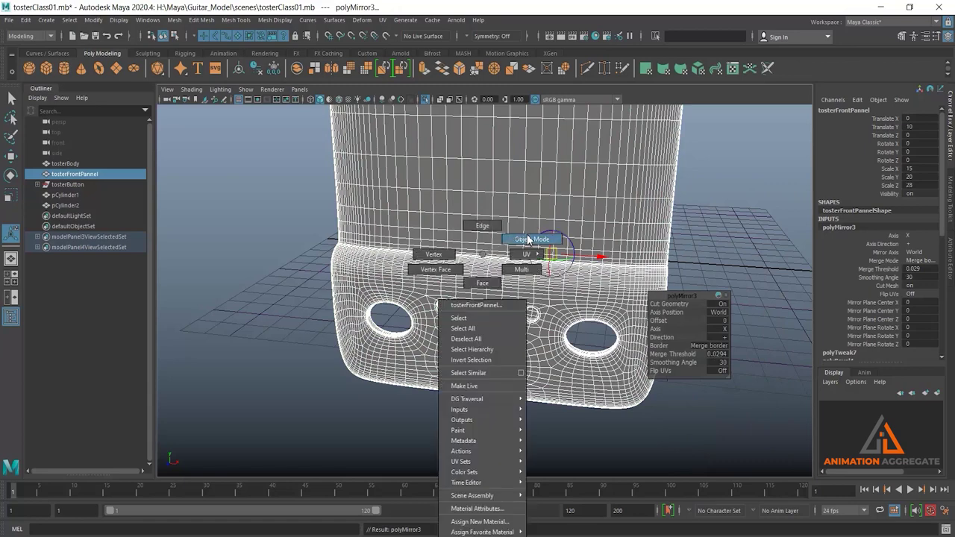
- Reselect the panel from the front and select the stray edge beneath a hole in Edge mode
{"action": "left_click_drag", "start_coordinate": [522, 256], "coordinate": [530, 291], "text": "alt"}
{"action": "key", "text": "5"}
{"action": "left_click", "coordinate": [705, 253]}
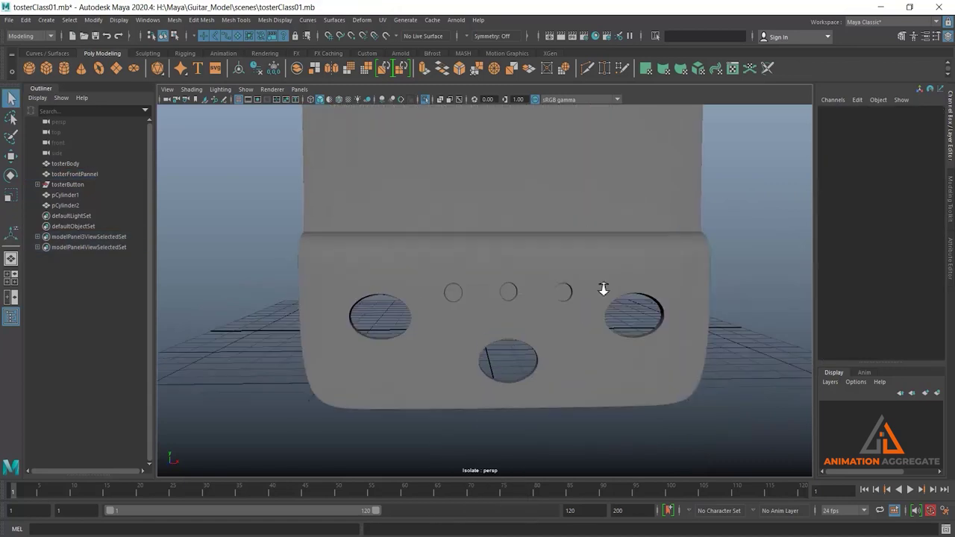
{"action": "scroll", "coordinate": [585, 231], "scroll_direction": "up", "scroll_amount": 5}
{"action": "left_click", "coordinate": [539, 196]}
{"action": "scroll", "coordinate": [589, 314], "scroll_direction": "up", "scroll_amount": 4}
{"action": "scroll", "coordinate": [550, 324], "scroll_direction": "up", "scroll_amount": 3}
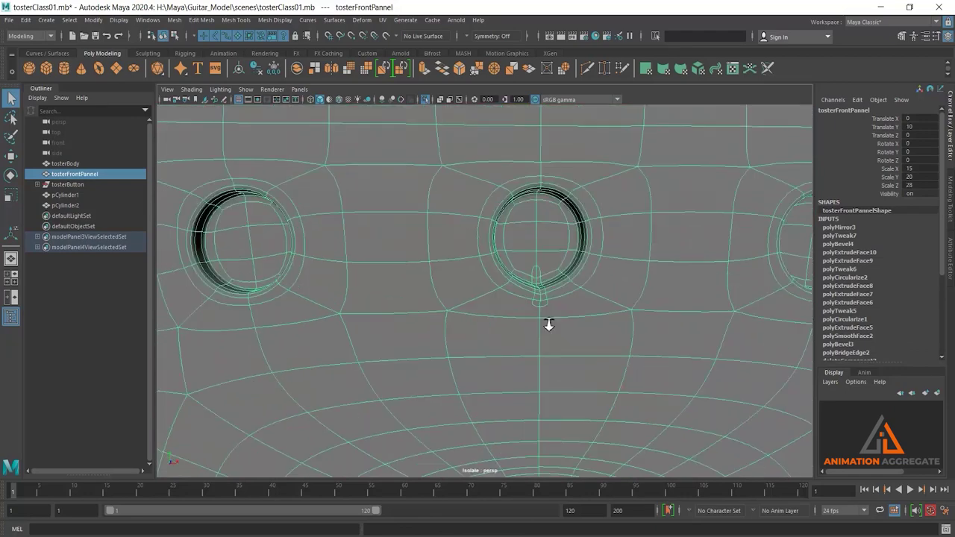
{"action": "scroll", "coordinate": [577, 236], "scroll_direction": "up", "scroll_amount": 3}
{"action": "right_click_drag", "start_coordinate": [576, 231], "coordinate": [579, 176]}
{"action": "left_click", "coordinate": [558, 269]}
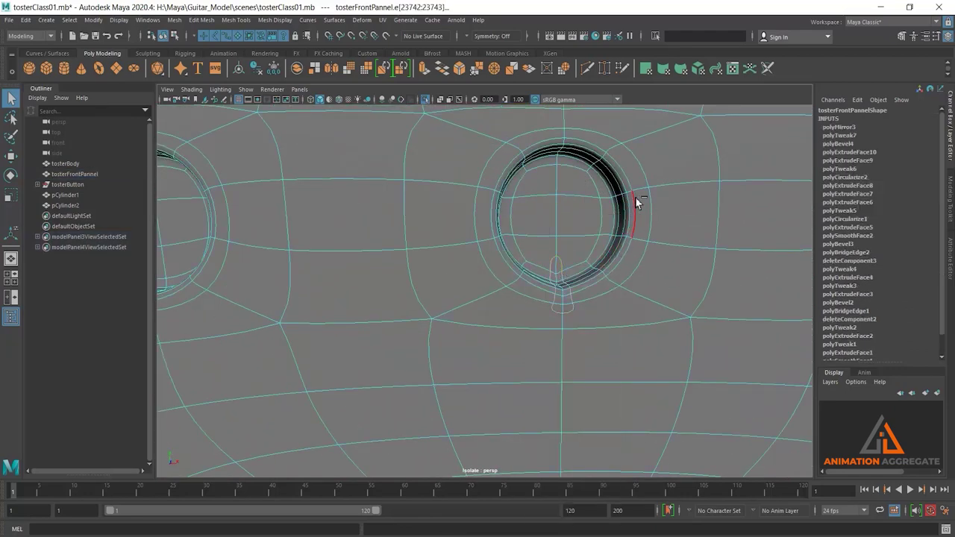
- Delete the stray edge so the small hole's rim forms a clean ring
{"action": "key", "text": "ctrl+Delete"}
{"action": "scroll", "coordinate": [615, 310], "scroll_direction": "down", "scroll_amount": 2}
{"action": "scroll", "coordinate": [612, 301], "scroll_direction": "down", "scroll_amount": 2}
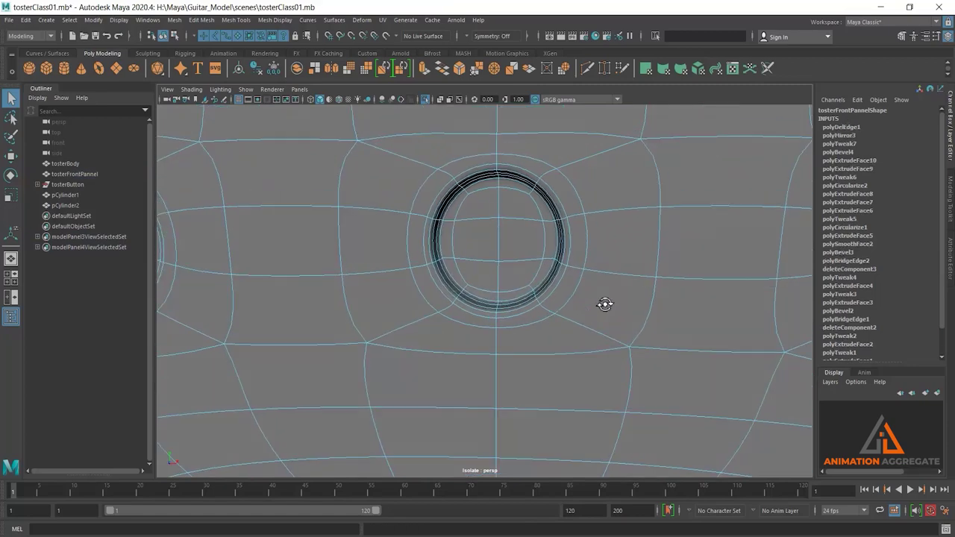
{"action": "scroll", "coordinate": [602, 303], "scroll_direction": "down", "scroll_amount": 2}
{"action": "scroll", "coordinate": [565, 237], "scroll_direction": "down", "scroll_amount": 2}
{"action": "mouse_move", "coordinate": [563, 216]}
{"action": "left_mouse_down", "text": "alt"}
{"action": "mouse_move", "coordinate": [575, 271]}
{"action": "mouse_move", "coordinate": [550, 224]}
{"action": "mouse_move", "coordinate": [549, 277]}
{"action": "mouse_move", "coordinate": [566, 247]}
{"action": "left_mouse_up", "text": "alt"}
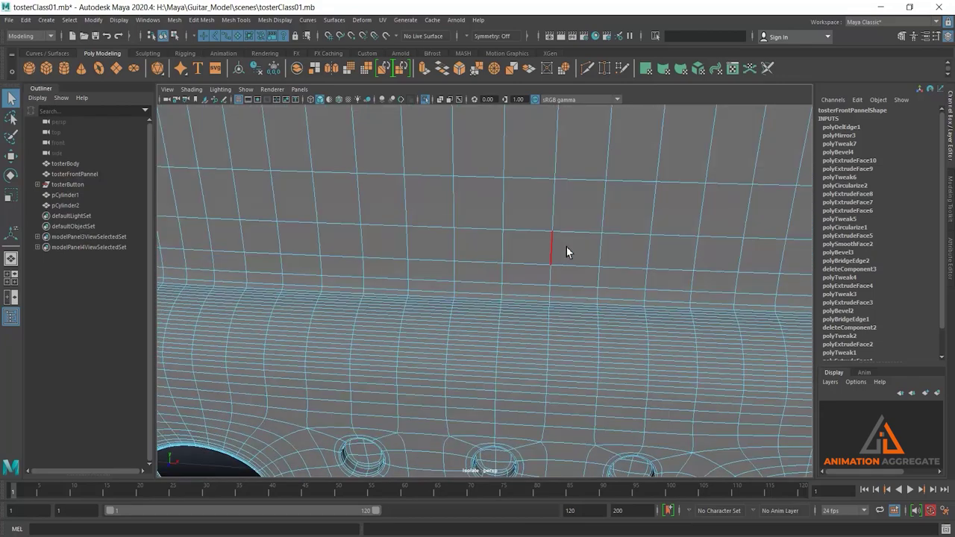
- Switch to Vertex mode and inspect the panel and its holes up close
{"action": "right_click_drag", "start_coordinate": [566, 247], "coordinate": [527, 232]}
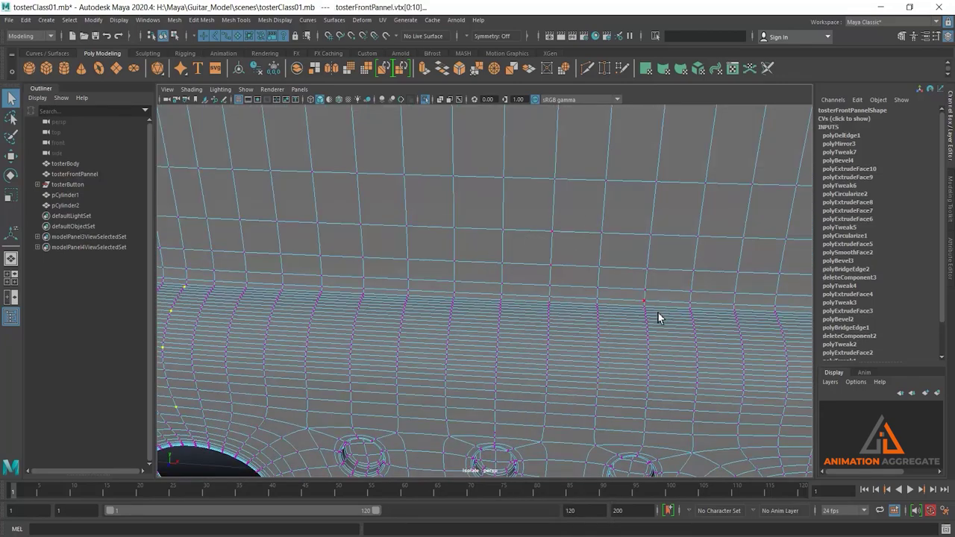
{"action": "scroll", "coordinate": [652, 357], "scroll_direction": "down", "scroll_amount": 5}
{"action": "mouse_move", "coordinate": [587, 298]}
{"action": "left_mouse_down", "text": "alt"}
{"action": "mouse_move", "coordinate": [575, 298]}
{"action": "mouse_move", "coordinate": [586, 294]}
{"action": "left_mouse_up", "text": "alt"}
{"action": "scroll", "coordinate": [433, 259], "scroll_direction": "up", "scroll_amount": 2}
{"action": "left_click_drag", "start_coordinate": [432, 259], "coordinate": [516, 230], "text": "alt"}
{"action": "right_click_drag", "start_coordinate": [516, 231], "coordinate": [592, 348], "text": "alt"}
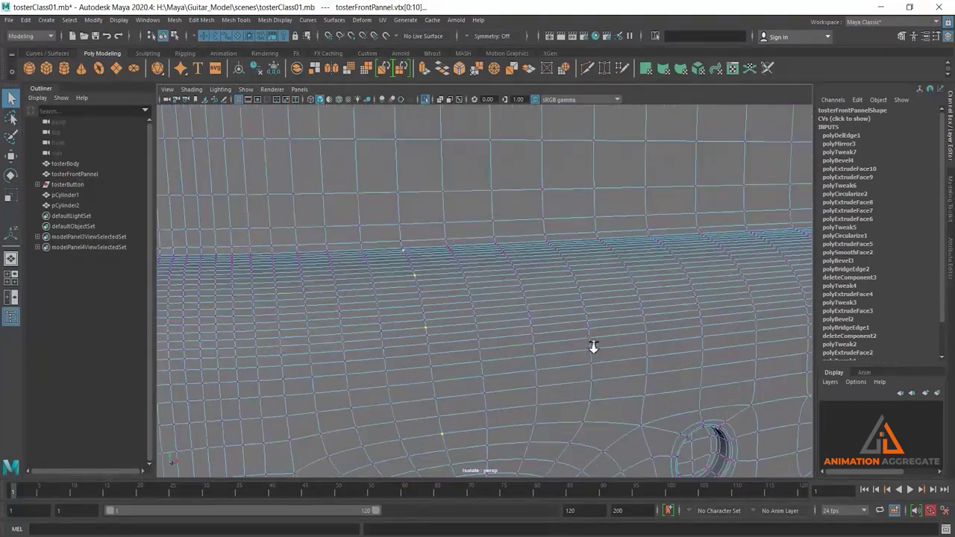
{"action": "right_click_drag", "start_coordinate": [527, 296], "coordinate": [428, 231], "text": "alt"}
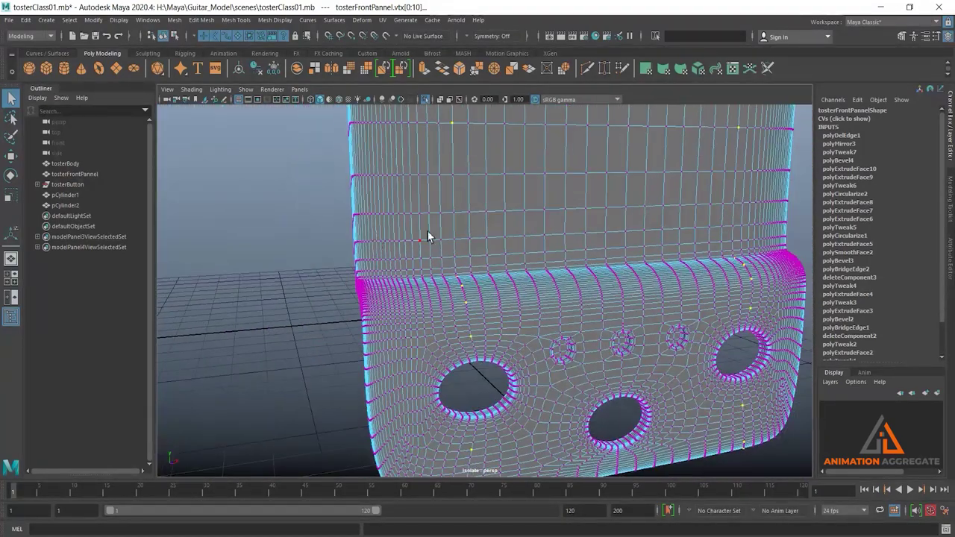
{"action": "left_click", "coordinate": [283, 207]}
- Orbit around the toaster body to inspect its front and top rim
{"action": "scroll", "coordinate": [634, 302], "scroll_direction": "up", "scroll_amount": 3}
{"action": "scroll", "coordinate": [635, 303], "scroll_direction": "down", "scroll_amount": 5}
{"action": "mouse_move", "coordinate": [602, 239]}
{"action": "middle_mouse_down", "text": "alt"}
{"action": "mouse_move", "coordinate": [622, 315]}
{"action": "mouse_move", "coordinate": [616, 283]}
{"action": "mouse_move", "coordinate": [595, 333]}
{"action": "middle_mouse_up", "text": "alt"}
{"action": "mouse_move", "coordinate": [595, 333]}
{"action": "left_mouse_down", "text": "alt"}
{"action": "mouse_move", "coordinate": [582, 262]}
{"action": "mouse_move", "coordinate": [569, 286]}
{"action": "mouse_move", "coordinate": [445, 283]}
{"action": "mouse_move", "coordinate": [595, 316]}
{"action": "mouse_move", "coordinate": [503, 279]}
{"action": "mouse_move", "coordinate": [455, 204]}
{"action": "left_mouse_up", "text": "alt"}
{"action": "middle_click_drag", "start_coordinate": [455, 204], "coordinate": [555, 270], "text": "alt"}
{"action": "mouse_move", "coordinate": [555, 270]}
{"action": "left_mouse_down", "text": "alt"}
{"action": "mouse_move", "coordinate": [559, 311]}
{"action": "mouse_move", "coordinate": [593, 281]}
{"action": "mouse_move", "coordinate": [518, 229]}
{"action": "mouse_move", "coordinate": [621, 204]}
{"action": "left_mouse_up", "text": "alt"}
- Return to Object Mode and reselect the front panel
{"action": "right_click", "coordinate": [620, 203]}
{"action": "left_click", "coordinate": [671, 188]}
{"action": "left_click_drag", "start_coordinate": [644, 261], "coordinate": [617, 236], "text": "alt"}
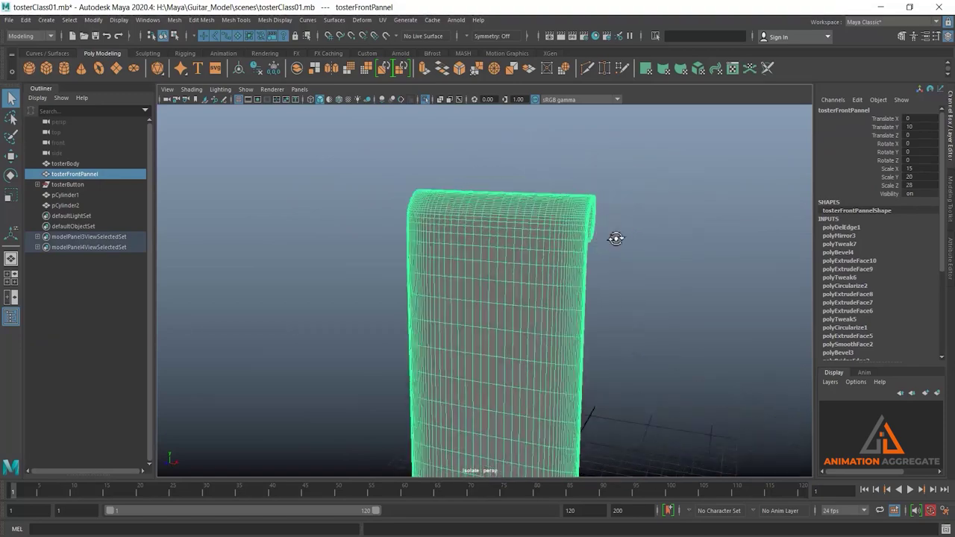
{"action": "left_click", "coordinate": [641, 234]}
{"action": "mouse_move", "coordinate": [641, 234]}
{"action": "middle_mouse_down", "text": "alt"}
{"action": "mouse_move", "coordinate": [595, 199]}
{"action": "mouse_move", "coordinate": [572, 285]}
{"action": "middle_mouse_up", "text": "alt"}
{"action": "left_click", "coordinate": [572, 285]}
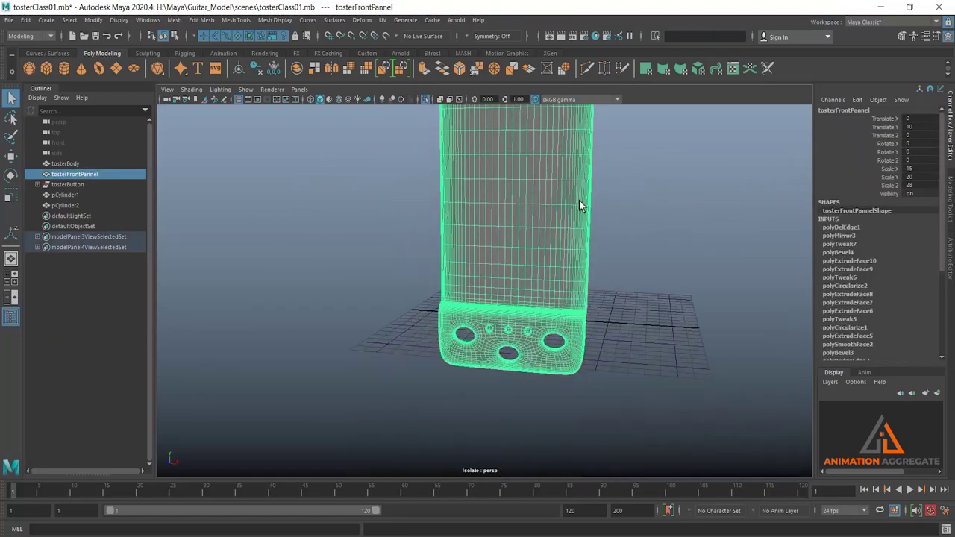
- Orbit to a low frontal view of the isolated front panel and select it
{"action": "mouse_move", "coordinate": [580, 204]}
{"action": "right_mouse_down", "text": "alt"}
{"action": "mouse_move", "coordinate": [601, 312]}
{"action": "mouse_move", "coordinate": [644, 363]}
{"action": "mouse_move", "coordinate": [620, 384]}
{"action": "mouse_move", "coordinate": [525, 331]}
{"action": "mouse_move", "coordinate": [590, 273]}
{"action": "right_mouse_up", "text": "alt"}
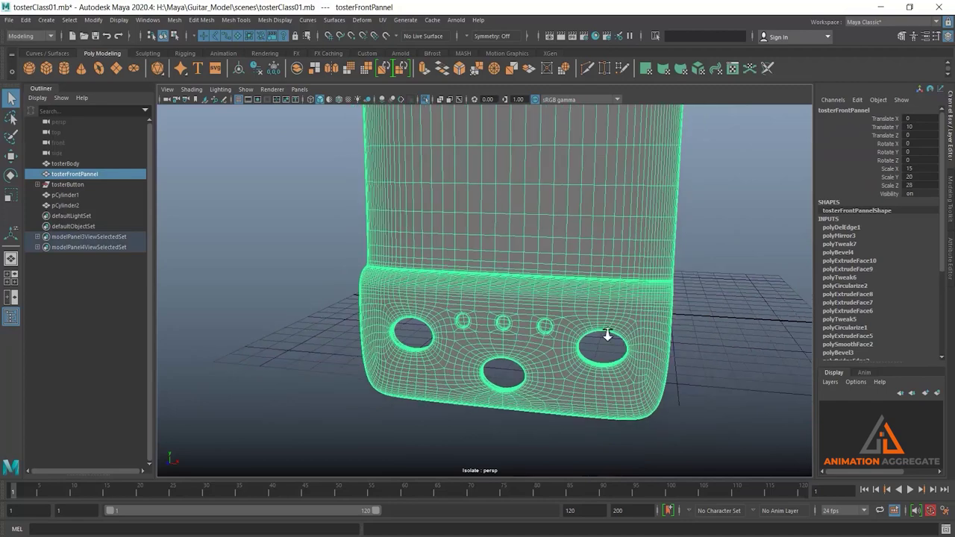
{"action": "right_click_drag", "start_coordinate": [607, 335], "coordinate": [515, 357], "text": "alt"}
{"action": "mouse_move", "coordinate": [515, 357]}
{"action": "left_mouse_down", "text": "alt"}
{"action": "mouse_move", "coordinate": [529, 341]}
{"action": "mouse_move", "coordinate": [495, 337]}
{"action": "left_mouse_up", "text": "alt"}
{"action": "left_click", "coordinate": [624, 306]}
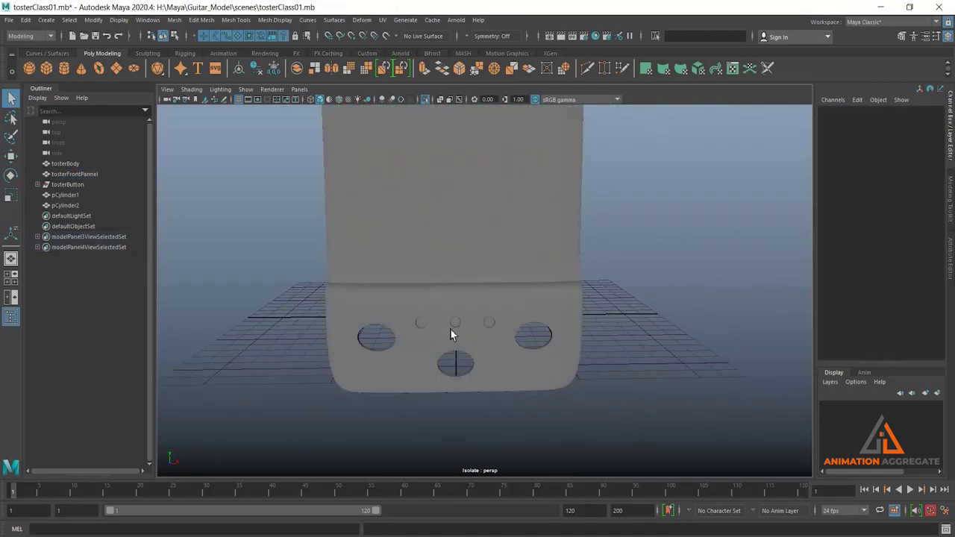
{"action": "mouse_move", "coordinate": [505, 334]}
{"action": "right_mouse_down", "text": "alt"}
{"action": "mouse_move", "coordinate": [575, 326]}
{"action": "mouse_move", "coordinate": [517, 381]}
{"action": "right_mouse_up", "text": "alt"}
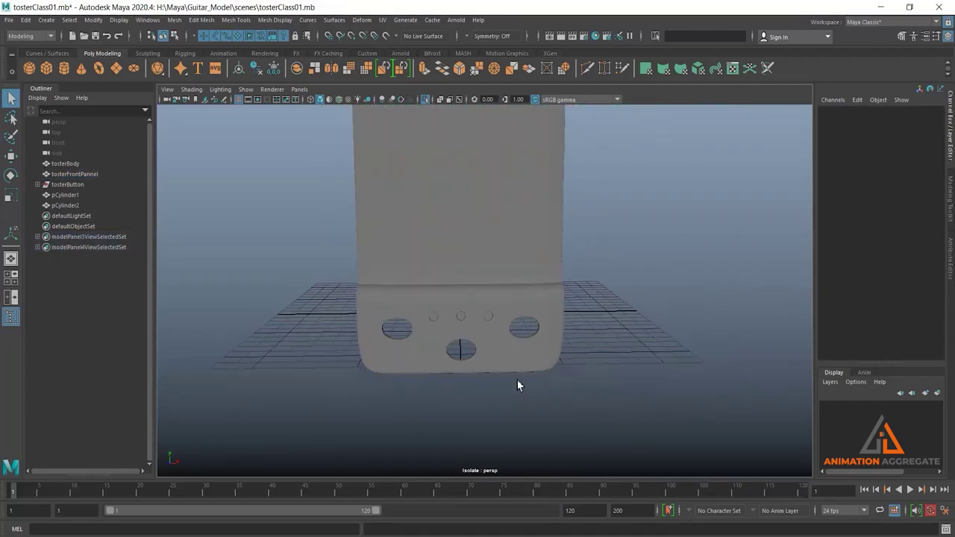
{"action": "mouse_move", "coordinate": [528, 366]}
{"action": "left_mouse_down", "text": "alt"}
{"action": "mouse_move", "coordinate": [408, 351]}
{"action": "mouse_move", "coordinate": [448, 330]}
{"action": "left_mouse_up", "text": "alt"}
{"action": "left_click", "coordinate": [393, 185]}
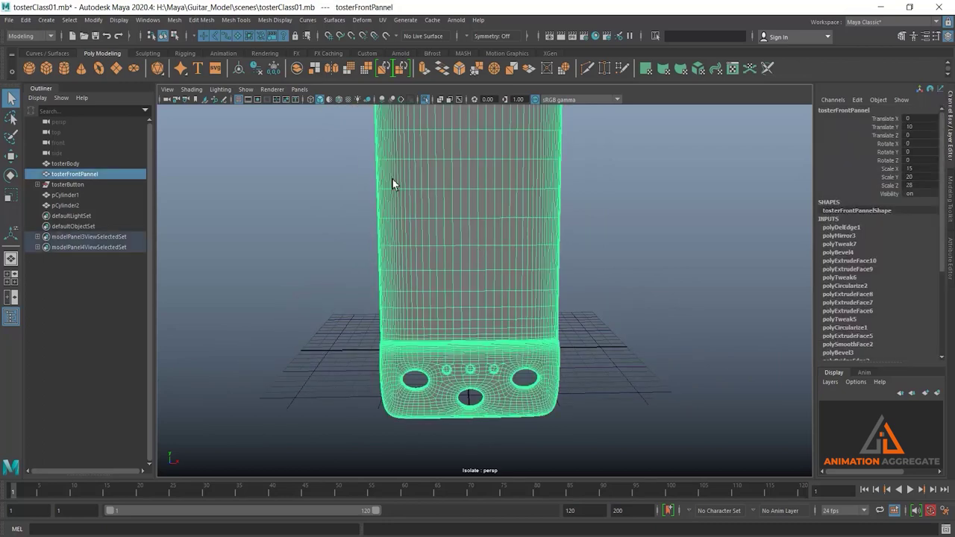
- Turn off Isolate Select so the toaster body reappears around the panel, viewed from the front
{"action": "left_click", "coordinate": [425, 102]}
{"action": "scroll", "coordinate": [518, 220], "scroll_direction": "down", "scroll_amount": 2}
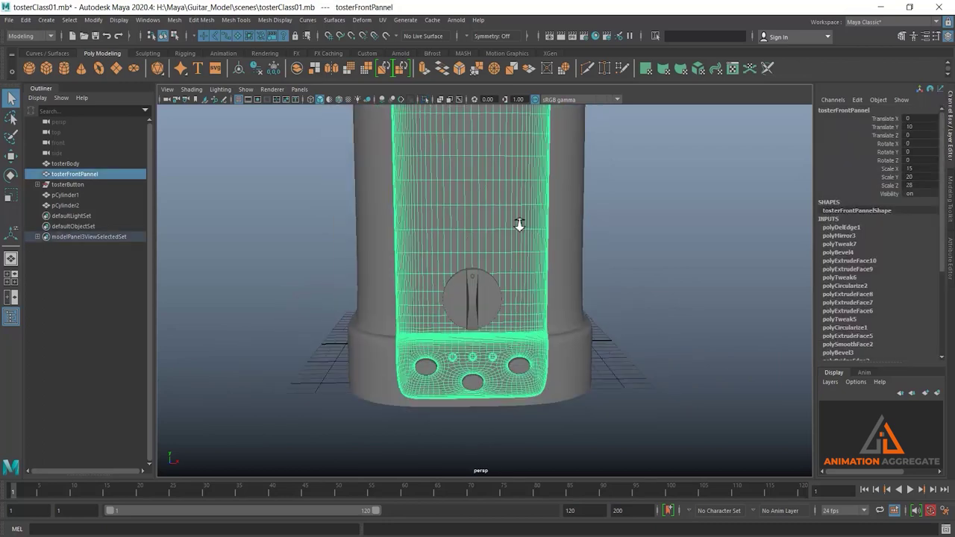
{"action": "left_click", "coordinate": [621, 282]}
{"action": "scroll", "coordinate": [620, 373], "scroll_direction": "down", "scroll_amount": 2}
{"action": "left_click_drag", "start_coordinate": [608, 394], "coordinate": [576, 256], "text": "alt"}
- Select the toaster body, check the reference photo, and switch to low-poly display (1)
{"action": "left_click", "coordinate": [562, 442]}
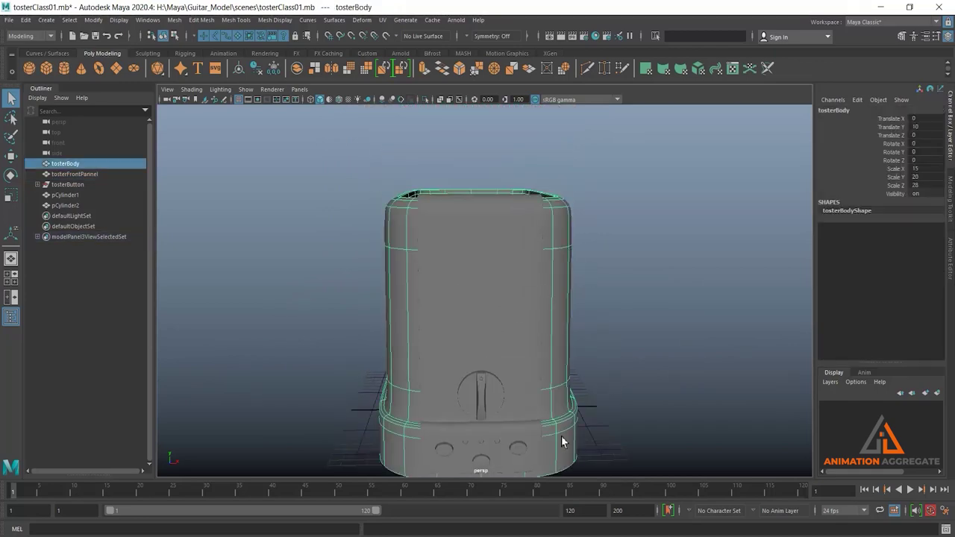
{"action": "key", "text": "alt+Tab"}
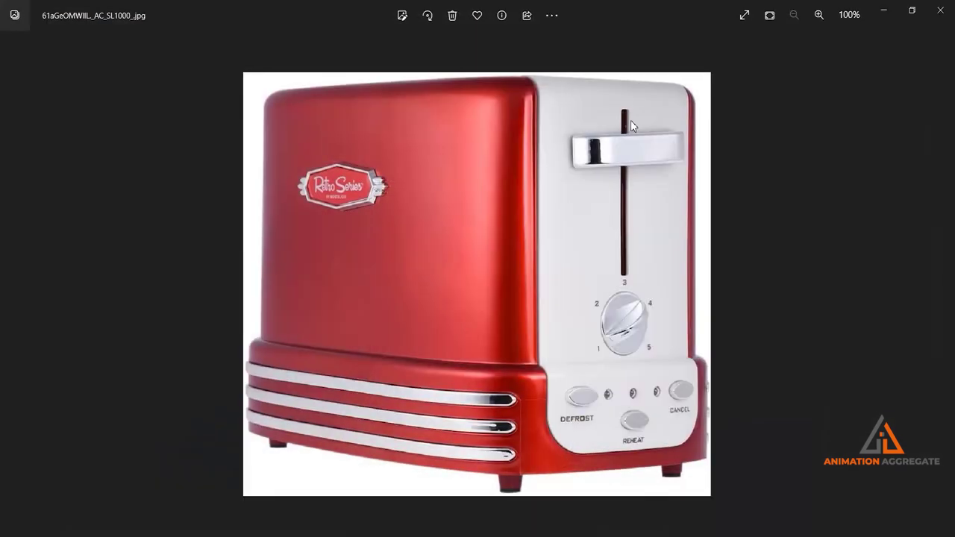
{"action": "left_click", "coordinate": [883, 11]}
{"action": "mouse_move", "coordinate": [580, 262]}
{"action": "left_mouse_down", "text": "alt"}
{"action": "mouse_move", "coordinate": [462, 252]}
{"action": "mouse_move", "coordinate": [606, 226]}
{"action": "left_mouse_up", "text": "alt"}
{"action": "key", "text": "1"}
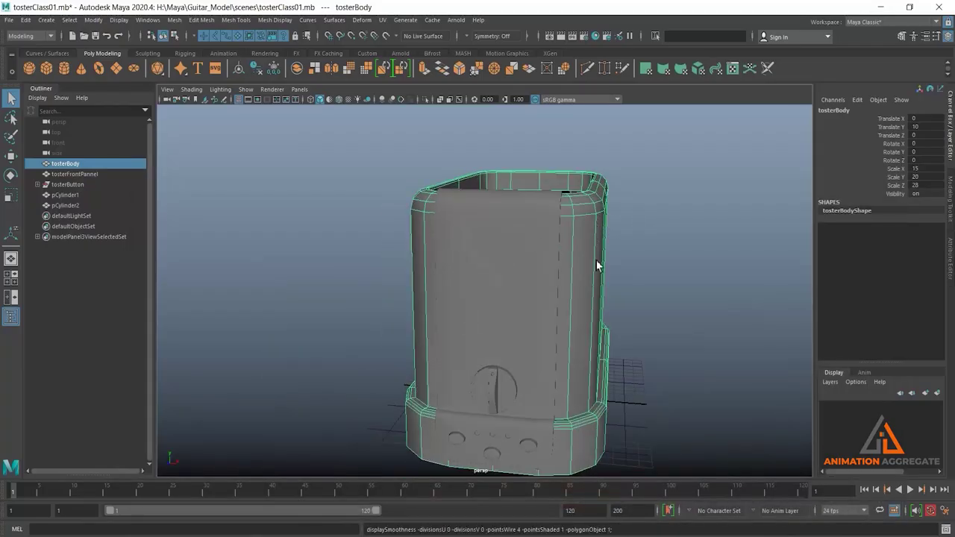
- Isolate the toaster body and compare its front against the reference photo
{"action": "left_click", "coordinate": [426, 99]}
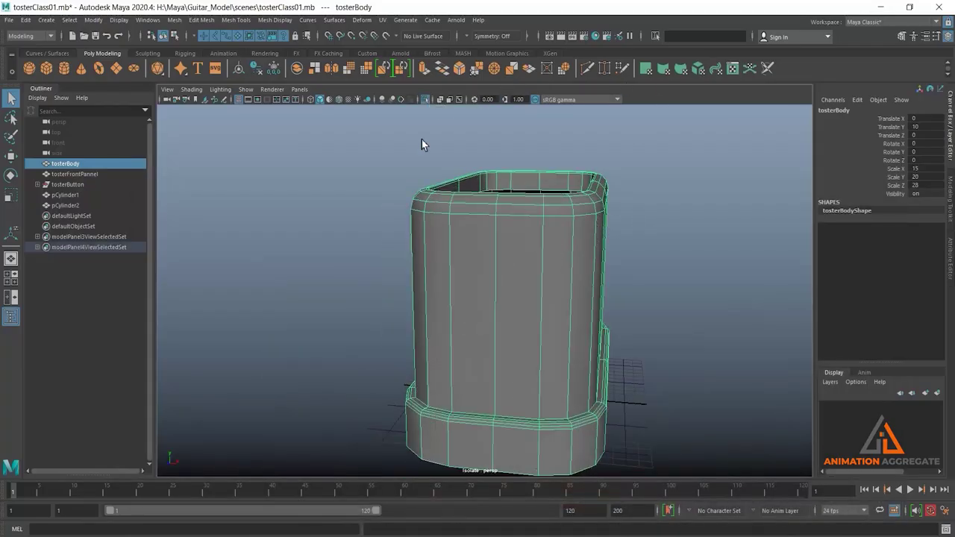
{"action": "left_click_drag", "start_coordinate": [422, 139], "coordinate": [429, 270], "text": "alt"}
{"action": "key", "text": "alt+Tab"}
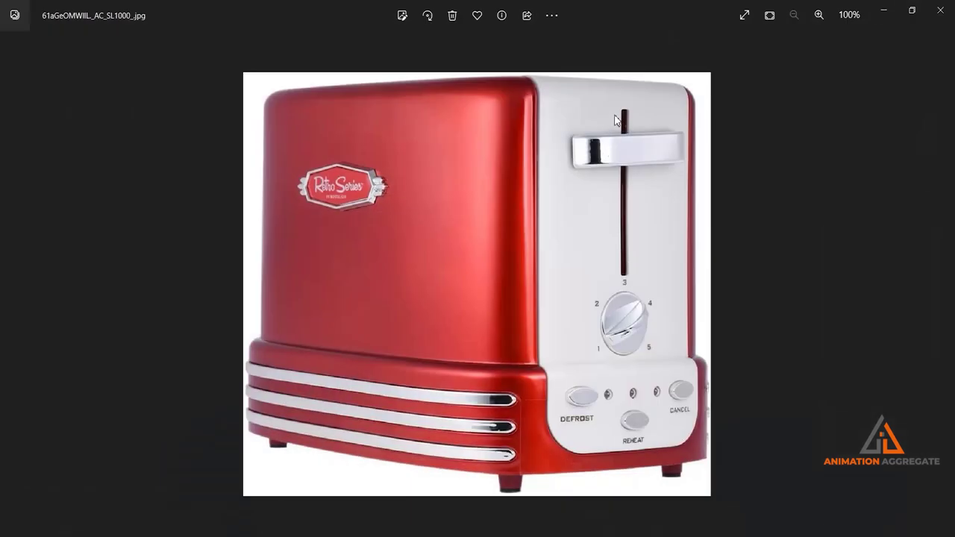
{"action": "left_click", "coordinate": [884, 15]}
{"action": "left_click_drag", "start_coordinate": [542, 245], "coordinate": [478, 263], "text": "alt"}
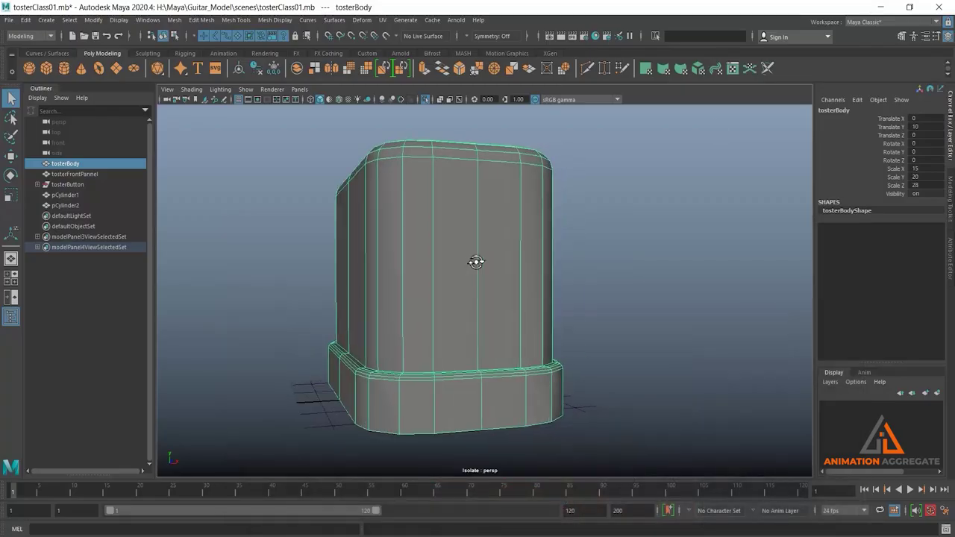
{"action": "left_click_drag", "start_coordinate": [536, 342], "coordinate": [537, 355], "text": "alt"}
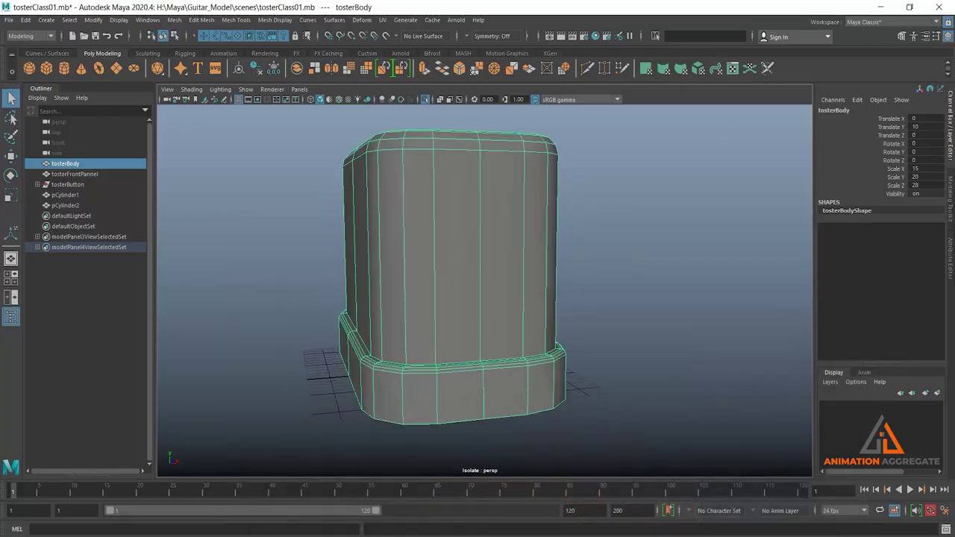
- Re-isolate the body with the round dial piece, hiding the front panel, and select the body
{"action": "left_click", "coordinate": [426, 99]}
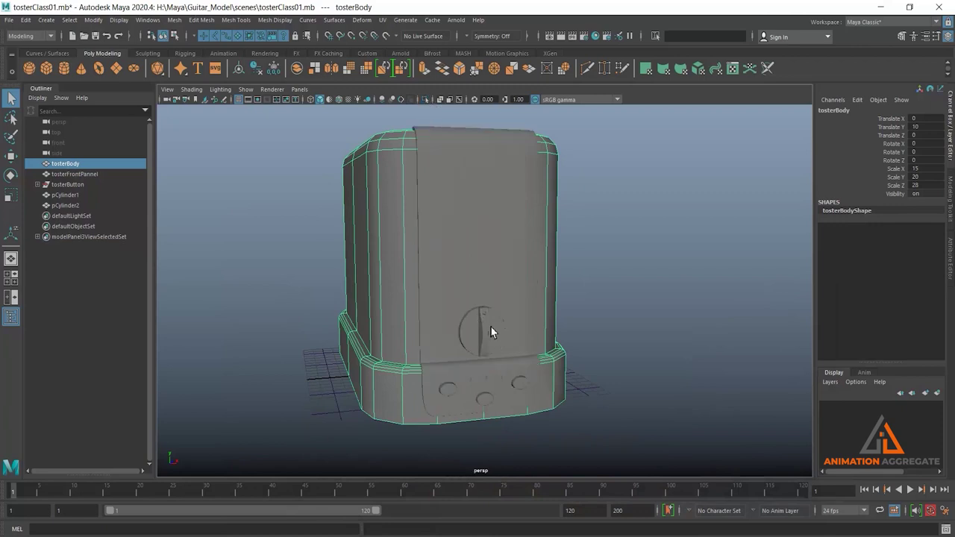
{"action": "left_click", "coordinate": [491, 327]}
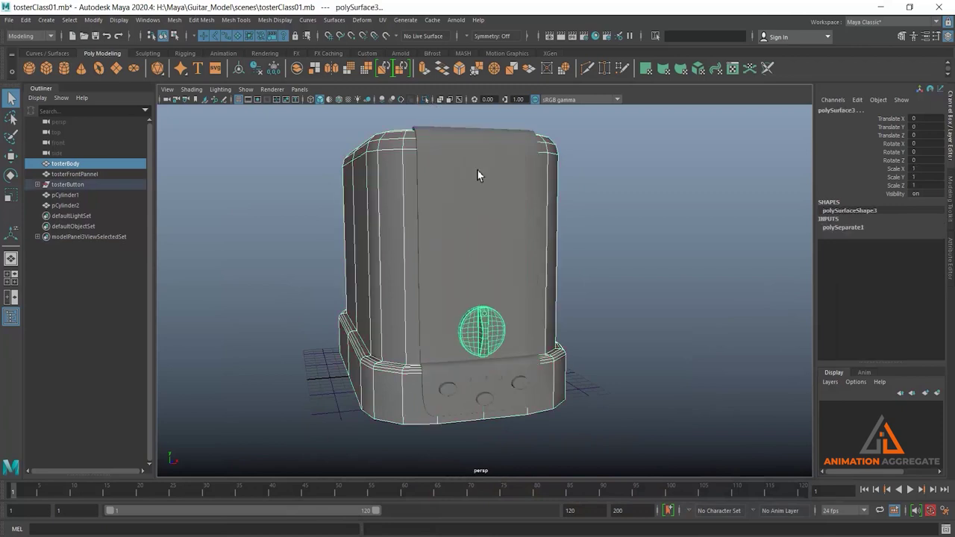
{"action": "left_click", "coordinate": [425, 99]}
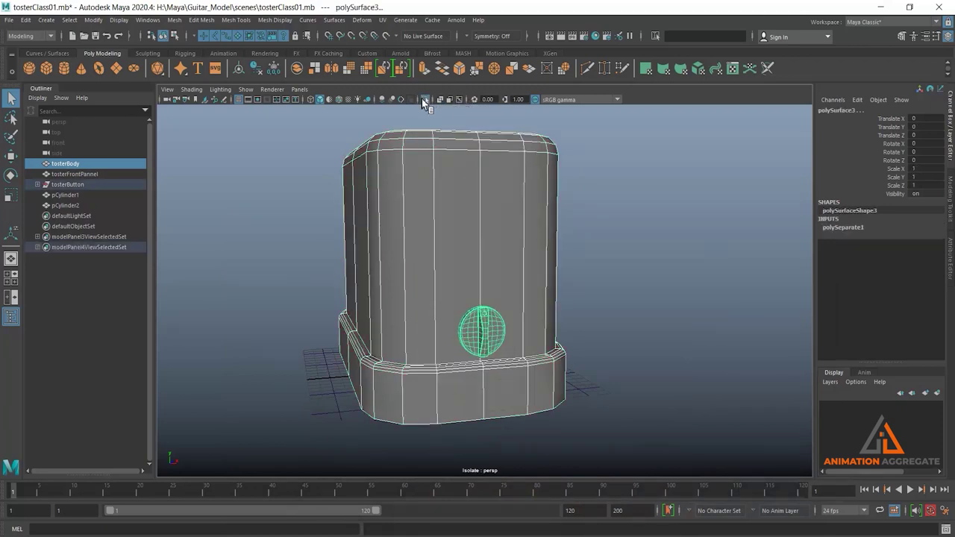
{"action": "scroll", "coordinate": [498, 329], "scroll_direction": "up", "scroll_amount": 2}
{"action": "left_click", "coordinate": [543, 266]}
{"action": "scroll", "coordinate": [542, 266], "scroll_direction": "up", "scroll_amount": 2}
- Try a horizontal edge loop around the body, then undo it
{"action": "right_click_drag", "start_coordinate": [543, 210], "coordinate": [474, 256]}
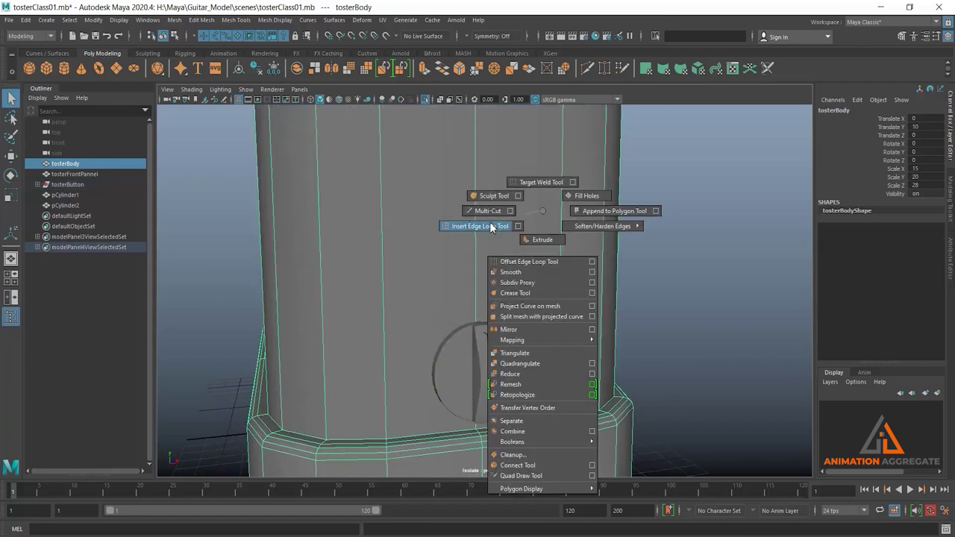
{"action": "left_click_drag", "start_coordinate": [478, 246], "coordinate": [476, 250]}
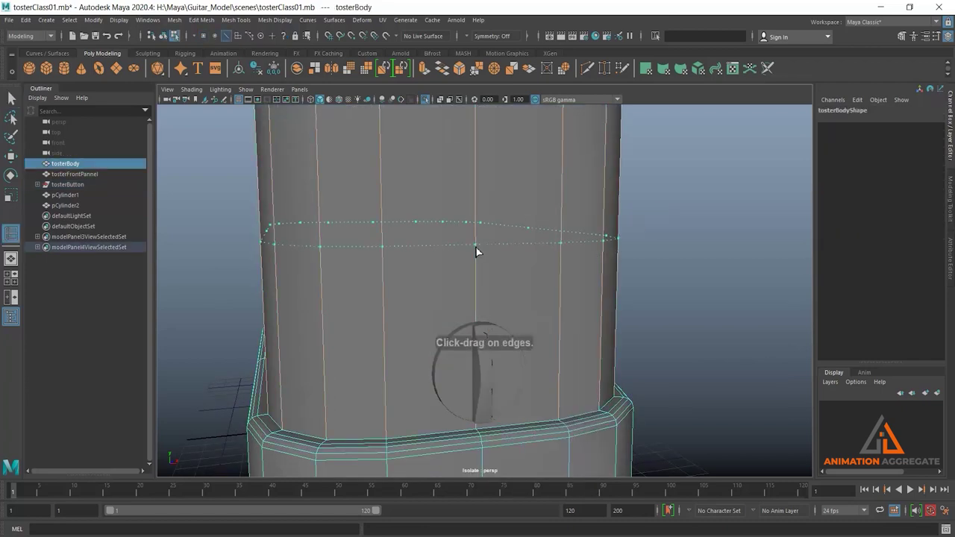
{"action": "scroll", "coordinate": [493, 238], "scroll_direction": "down", "scroll_amount": 3}
{"action": "middle_click_drag", "start_coordinate": [506, 226], "coordinate": [544, 373], "text": "alt"}
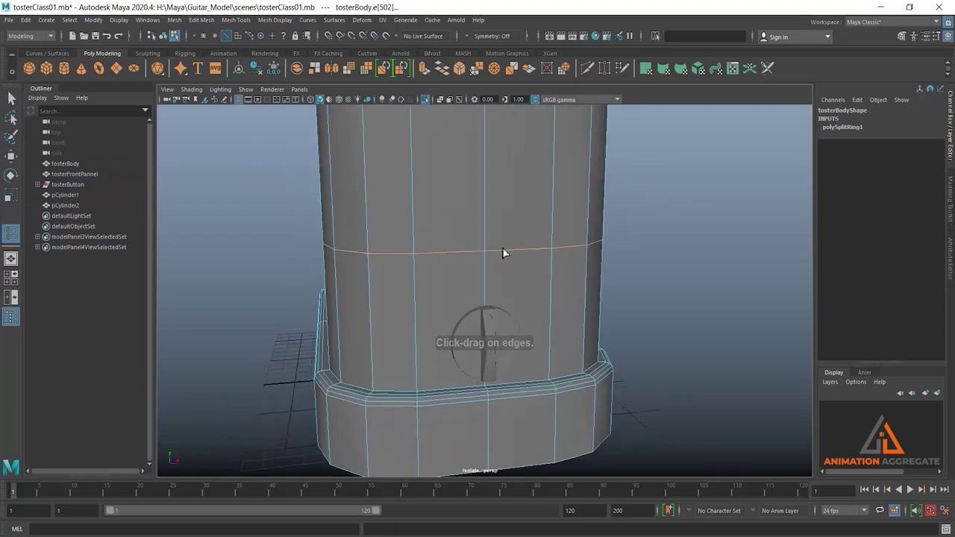
{"action": "left_click_drag", "start_coordinate": [544, 372], "coordinate": [550, 362], "text": "alt"}
{"action": "key", "text": "ctrl+z"}
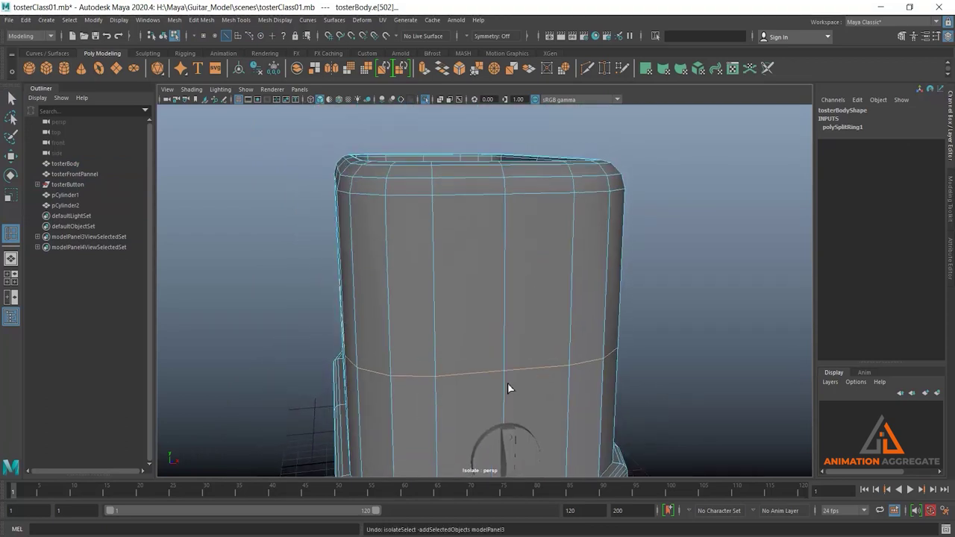
{"action": "left_click_drag", "start_coordinate": [563, 399], "coordinate": [546, 349], "text": "alt"}
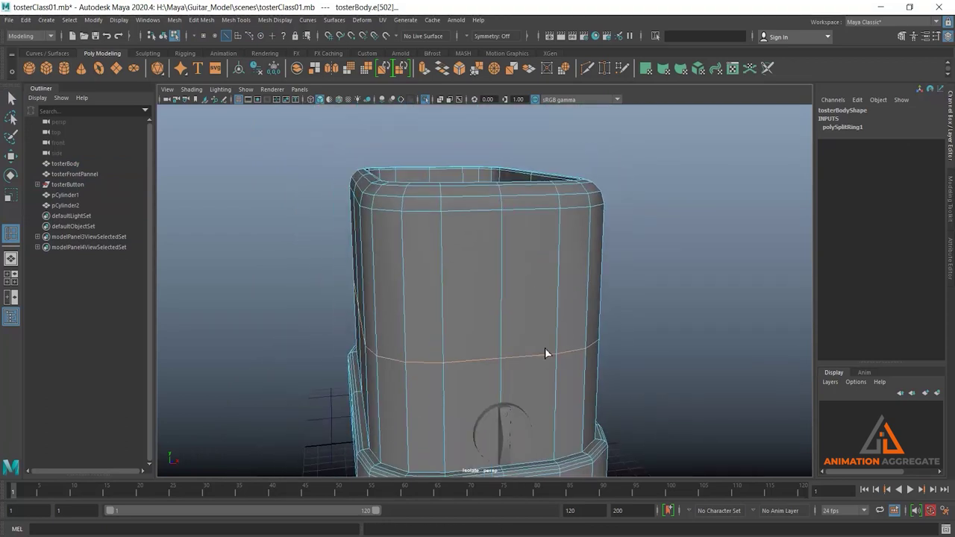
{"action": "key", "text": "ctrl+z"}
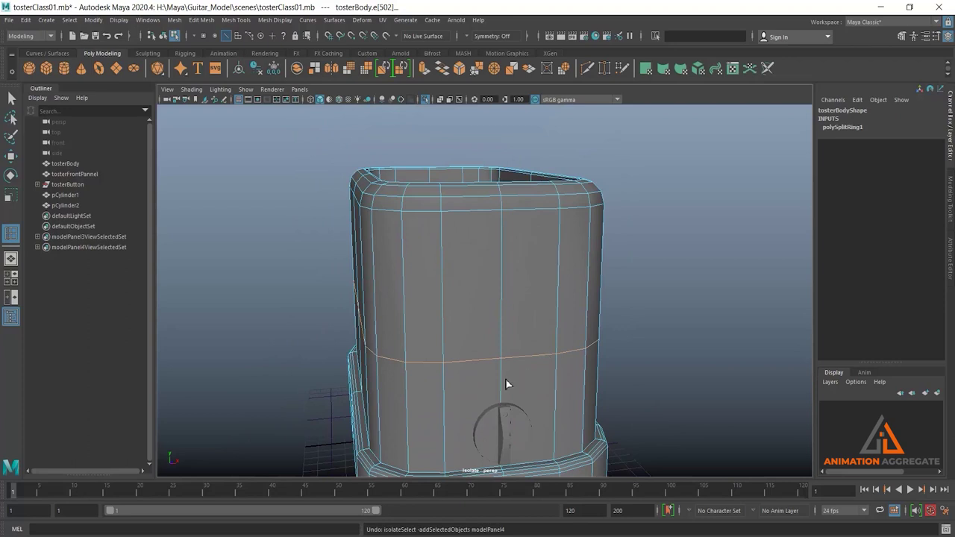
{"action": "key", "text": "ctrl+z"}
{"action": "key", "text": "ctrl+z"}
{"action": "key", "text": "ctrl+z"}
{"action": "key", "text": "ctrl+z"}
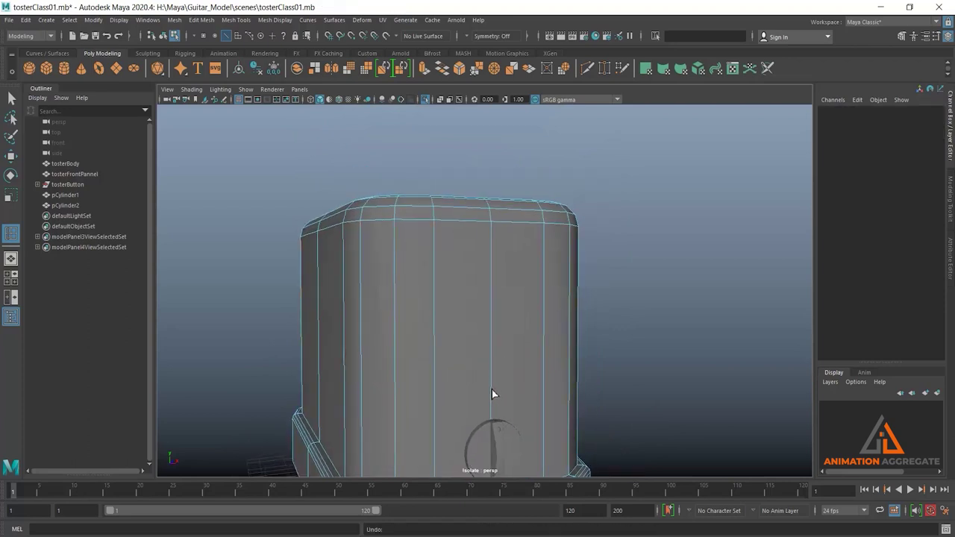
- Add two horizontal edge loops, one near mid-height and one just below the top
{"action": "left_click", "coordinate": [492, 391]}
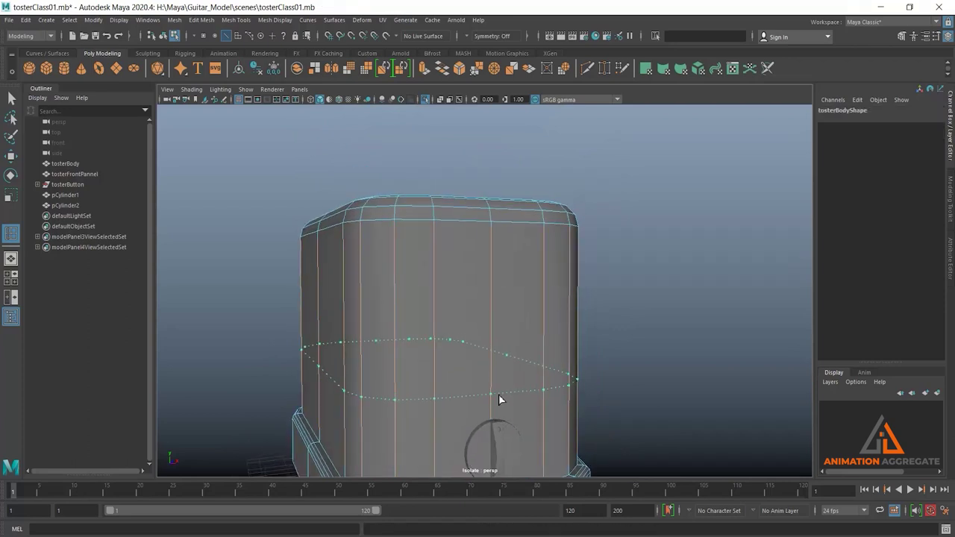
{"action": "left_click", "coordinate": [499, 398]}
{"action": "left_click_drag", "start_coordinate": [508, 243], "coordinate": [502, 242], "text": "alt"}
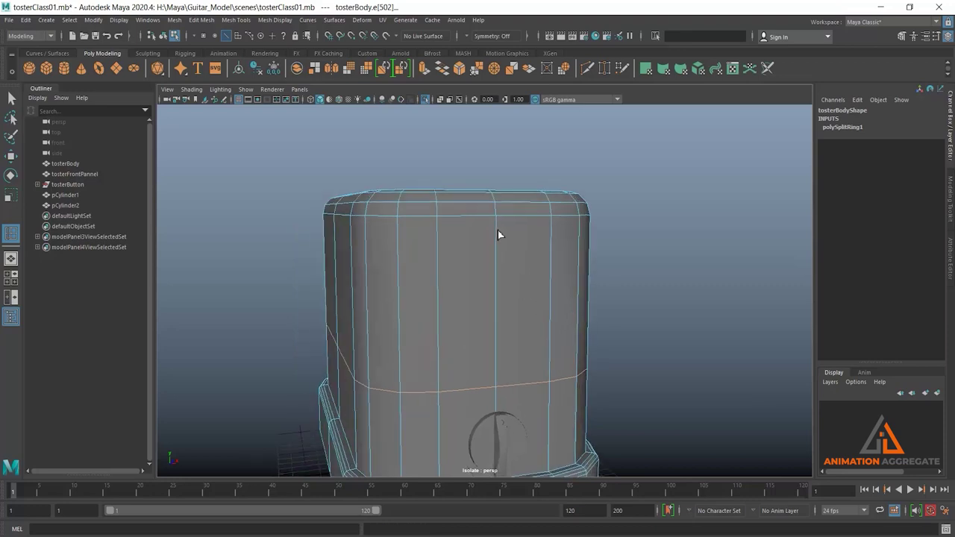
{"action": "left_click", "coordinate": [496, 233]}
{"action": "scroll", "coordinate": [592, 295], "scroll_direction": "up", "scroll_amount": 2}
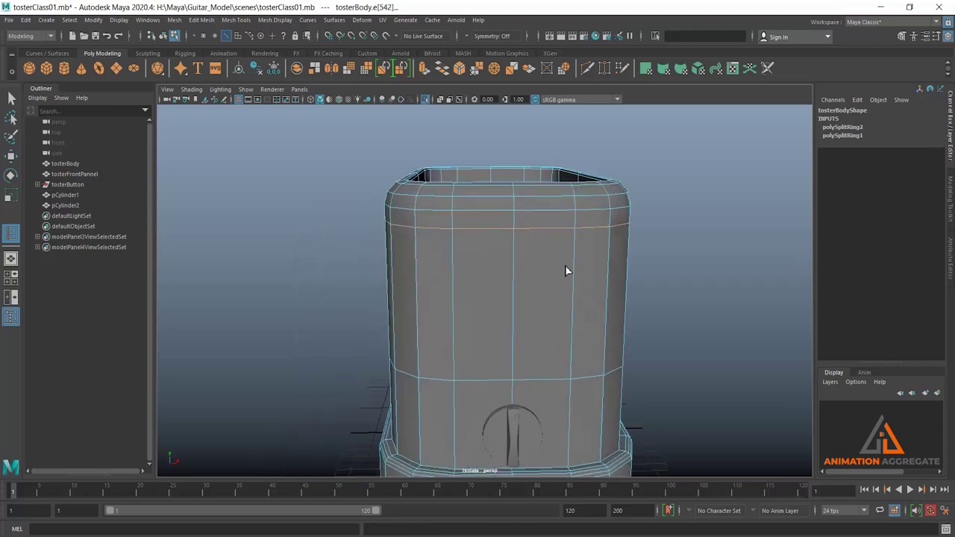
{"action": "right_click_drag", "start_coordinate": [568, 257], "coordinate": [622, 218]}
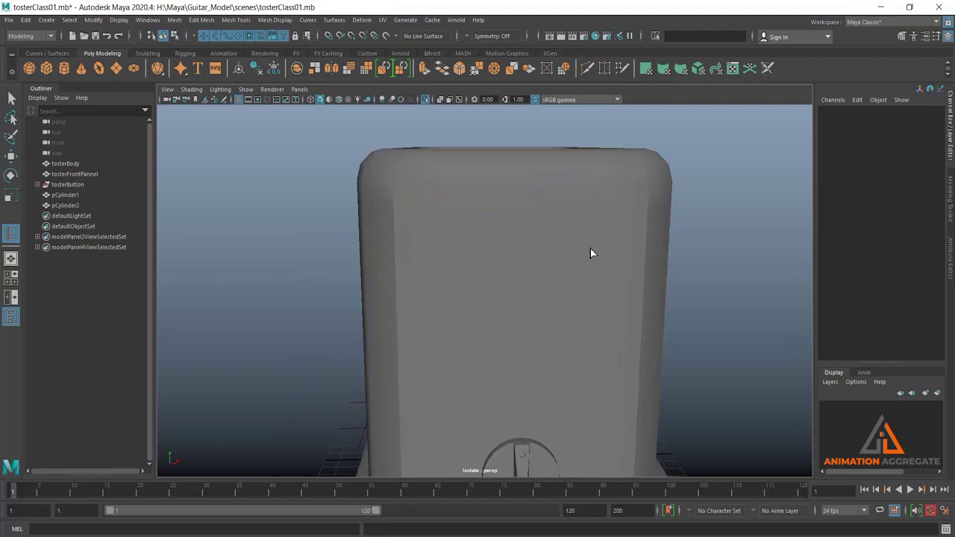
- Offset an edge loop from the front centre edge, sliding the pair close to the centre line
{"action": "key", "text": "w"}
{"action": "left_click", "coordinate": [571, 270]}
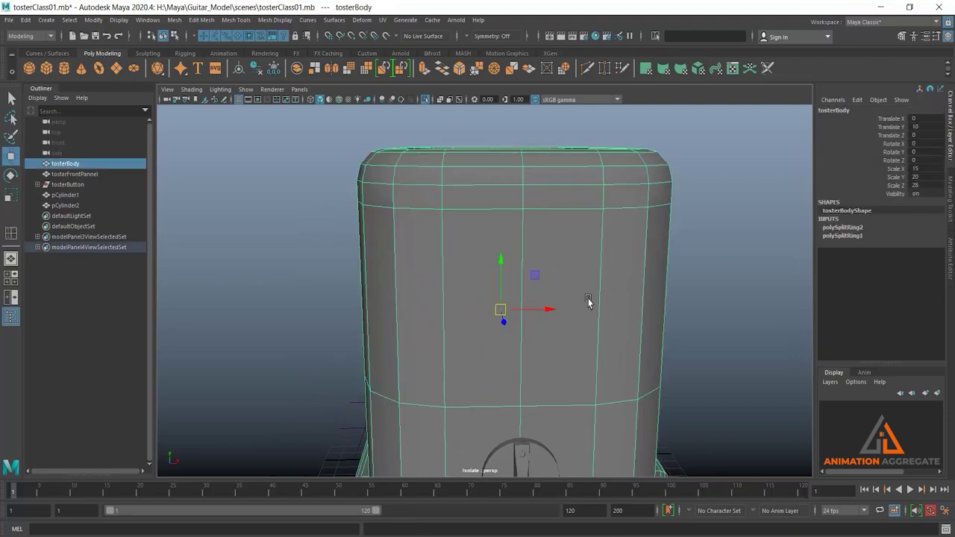
{"action": "mouse_move", "coordinate": [614, 363]}
{"action": "left_mouse_down", "text": "alt"}
{"action": "mouse_move", "coordinate": [554, 326]}
{"action": "mouse_move", "coordinate": [545, 232]}
{"action": "left_mouse_up", "text": "alt"}
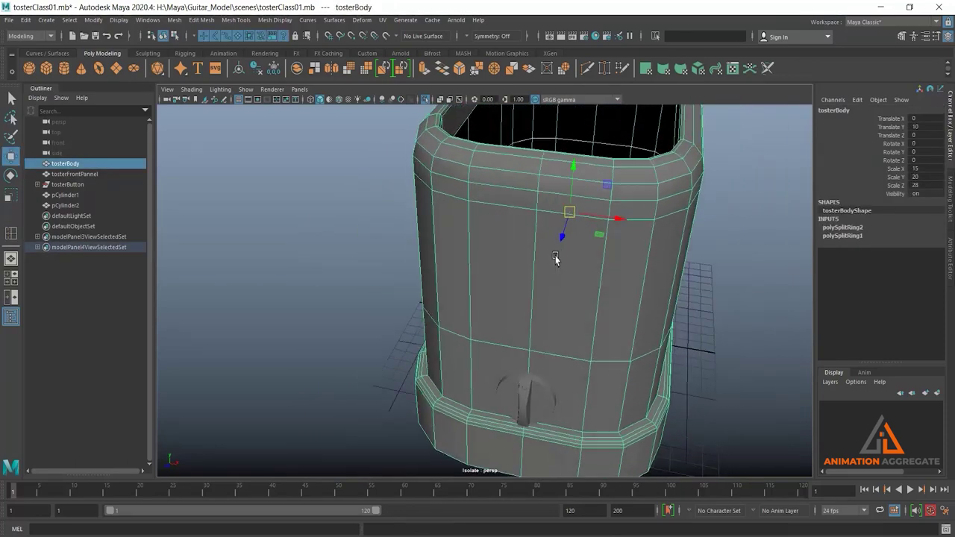
{"action": "left_click", "coordinate": [276, 21]}
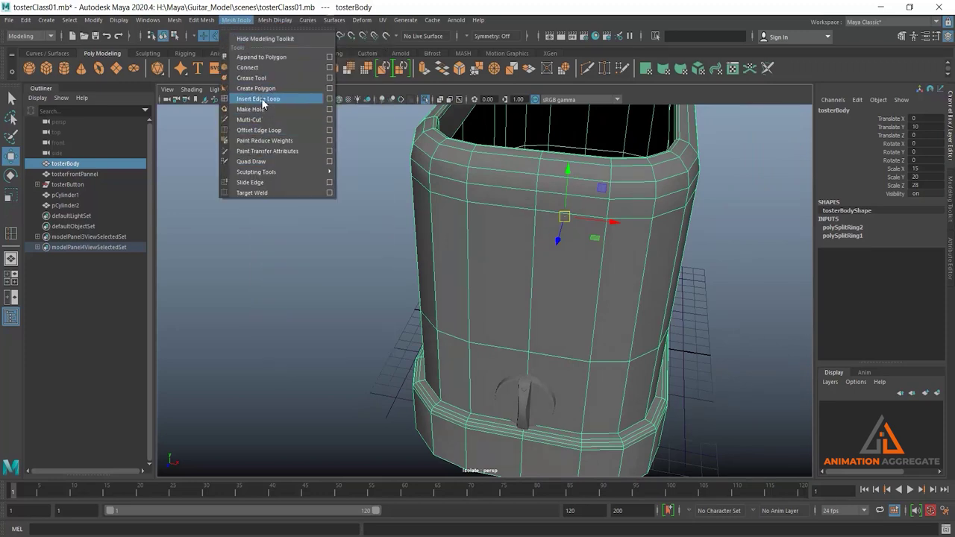
{"action": "left_click", "coordinate": [262, 130]}
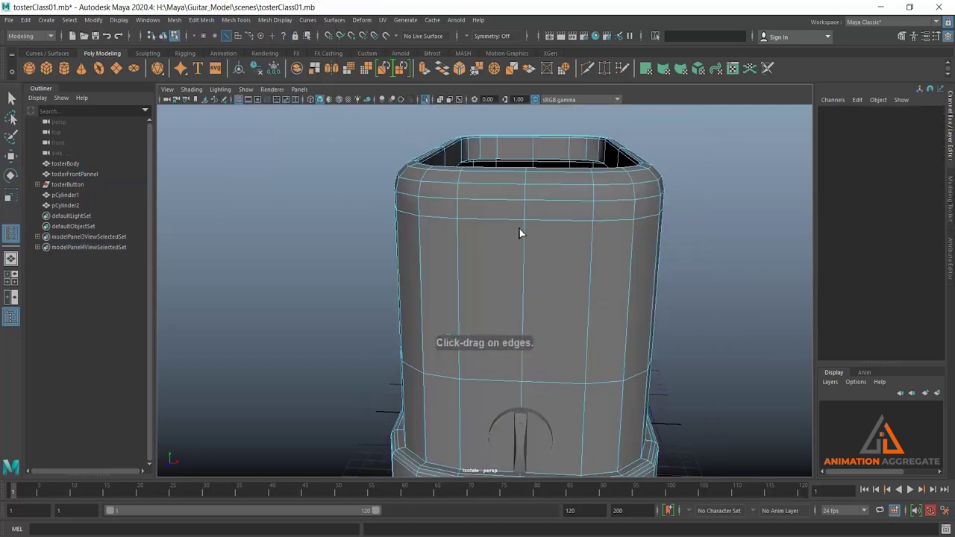
{"action": "left_click", "coordinate": [526, 234]}
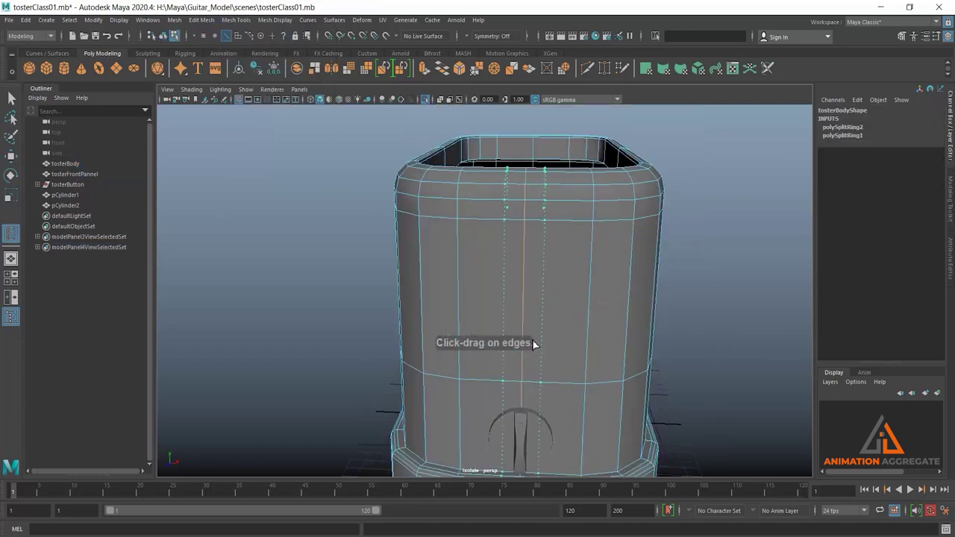
{"action": "left_click_drag", "start_coordinate": [533, 344], "coordinate": [534, 370]}
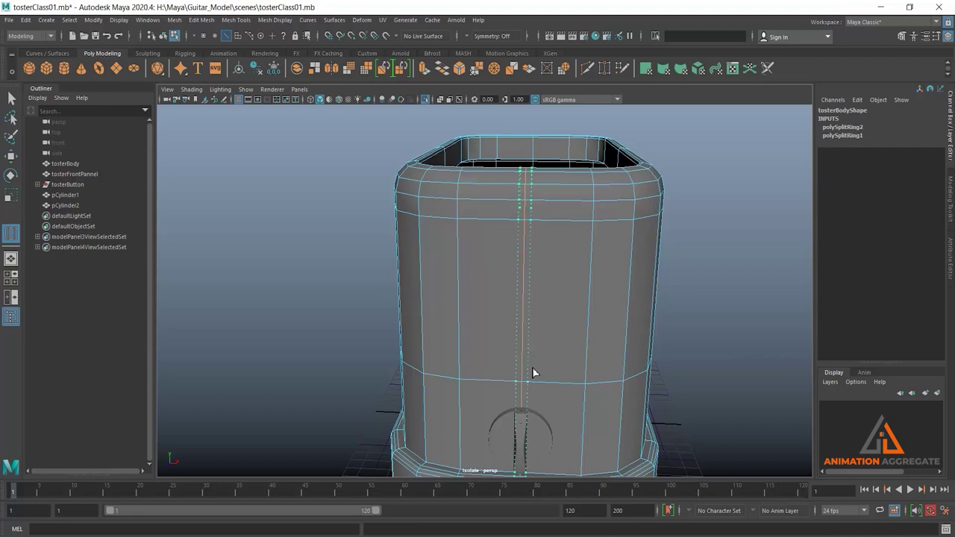
{"action": "scroll", "coordinate": [510, 217], "scroll_direction": "up", "scroll_amount": 3}
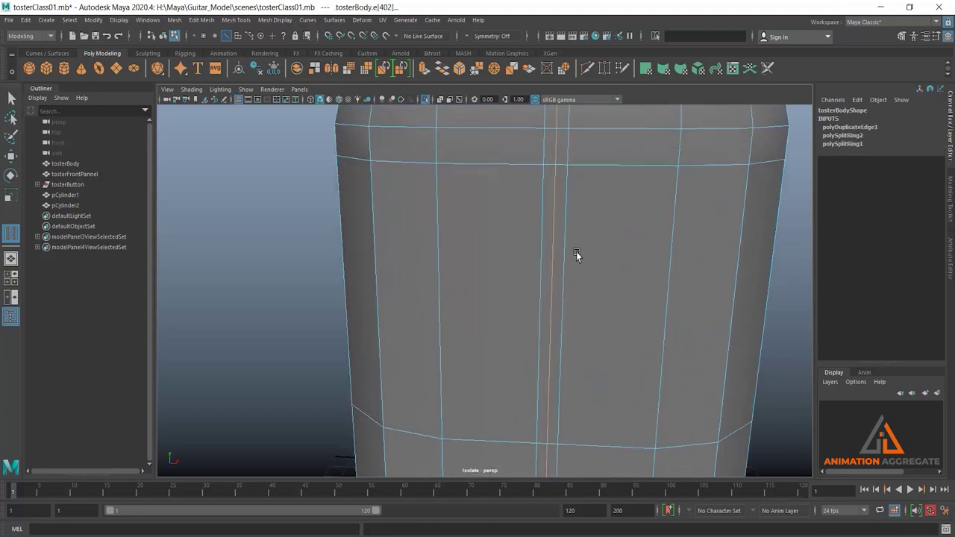
- Delete the thin centre strip of faces to cut a vertical slot down the body's front
{"action": "key", "text": "w"}
{"action": "scroll", "coordinate": [603, 249], "scroll_direction": "down", "scroll_amount": 3}
{"action": "right_click_drag", "start_coordinate": [582, 237], "coordinate": [580, 160]}
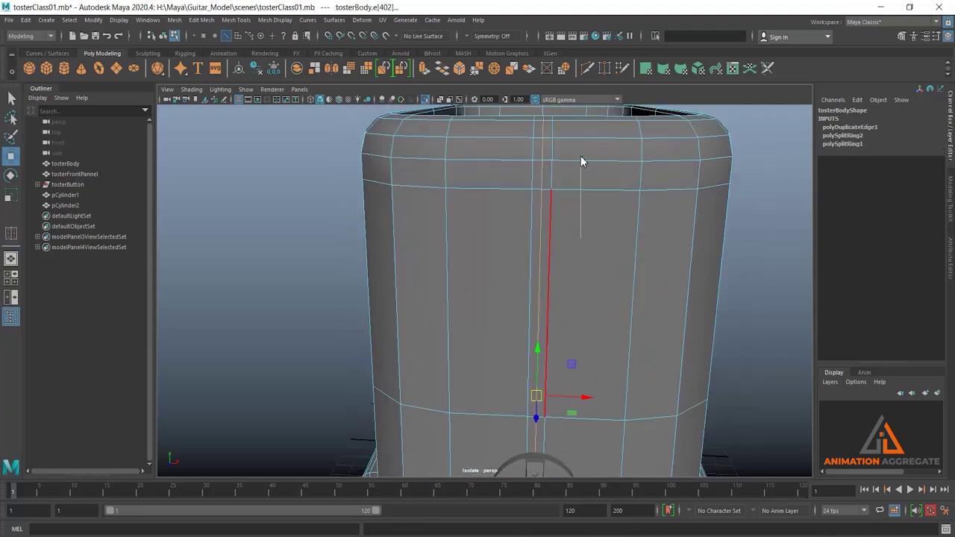
{"action": "left_click", "coordinate": [584, 265]}
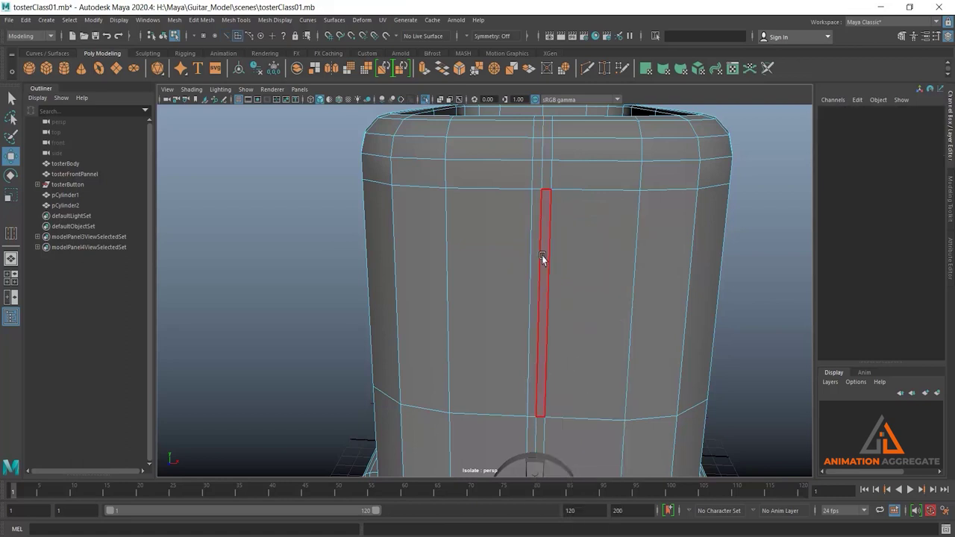
{"action": "left_click", "coordinate": [542, 255]}
{"action": "left_click", "coordinate": [536, 250]}
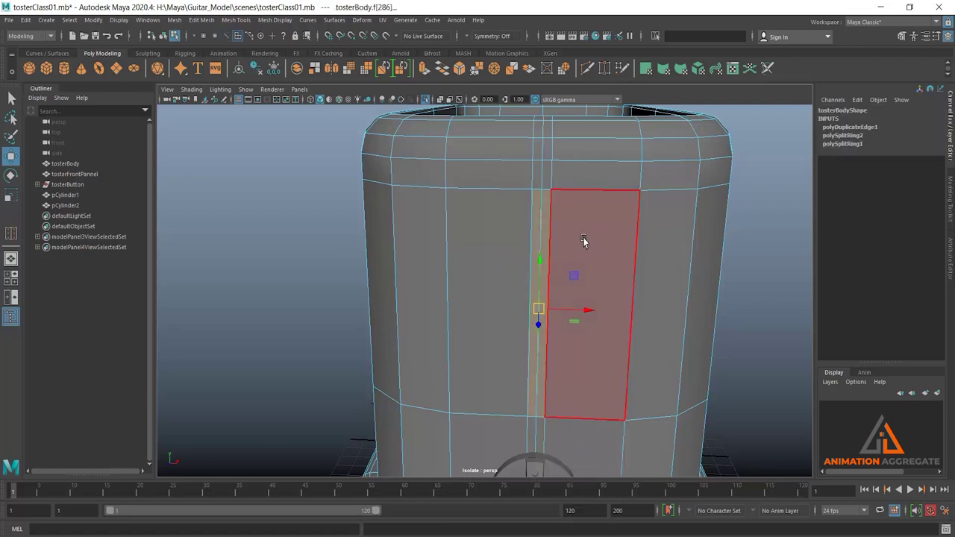
{"action": "key", "text": "Delete"}
{"action": "mouse_move", "coordinate": [586, 207]}
{"action": "left_mouse_down", "text": "alt"}
{"action": "mouse_move", "coordinate": [584, 263]}
{"action": "mouse_move", "coordinate": [579, 208]}
{"action": "mouse_move", "coordinate": [586, 247]}
{"action": "left_mouse_up", "text": "alt"}
{"action": "scroll", "coordinate": [590, 257], "scroll_direction": "up", "scroll_amount": 3}
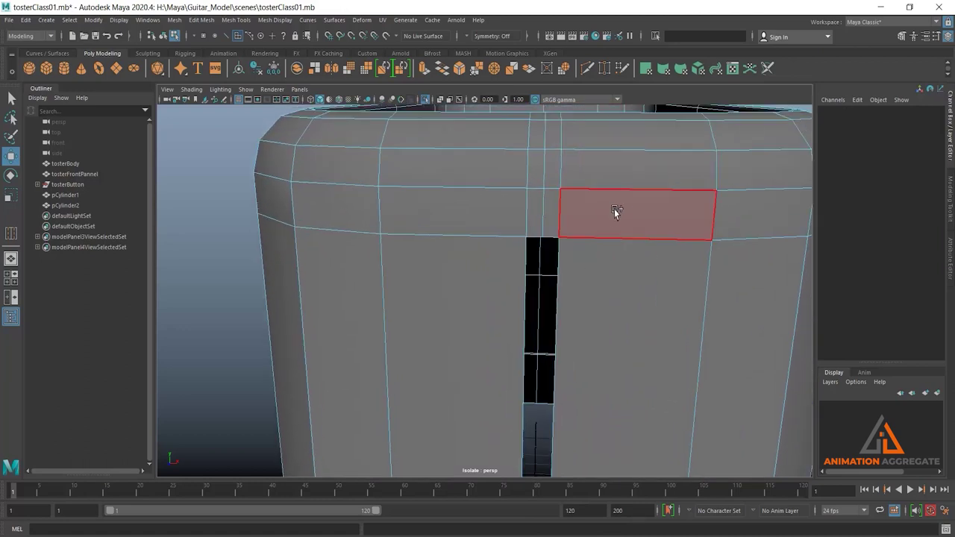
{"action": "right_click_drag", "start_coordinate": [636, 207], "coordinate": [729, 153]}
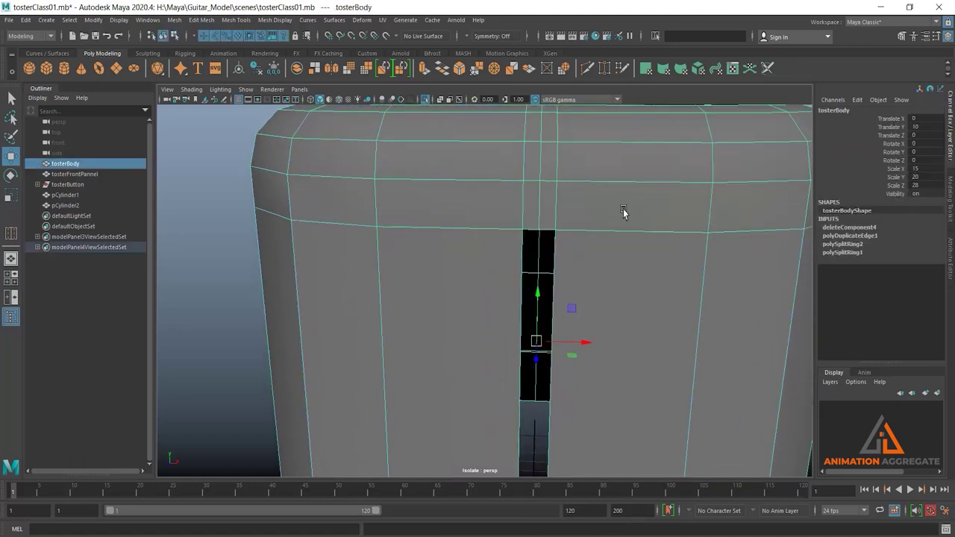
{"action": "right_click_drag", "start_coordinate": [559, 203], "coordinate": [526, 206], "text": "shift"}
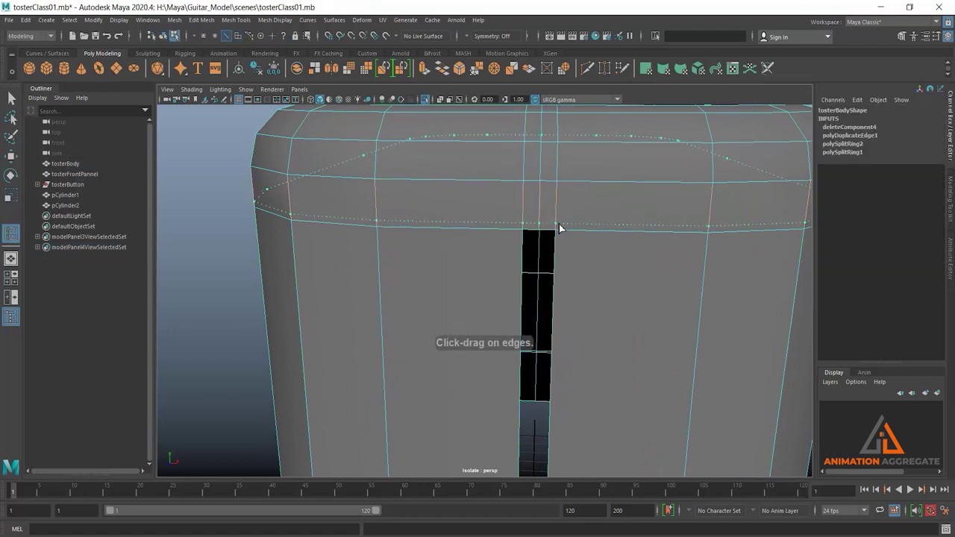
- Add support edge loops around the slot's top end and beside it, checking with smooth preview
{"action": "left_click", "coordinate": [558, 224]}
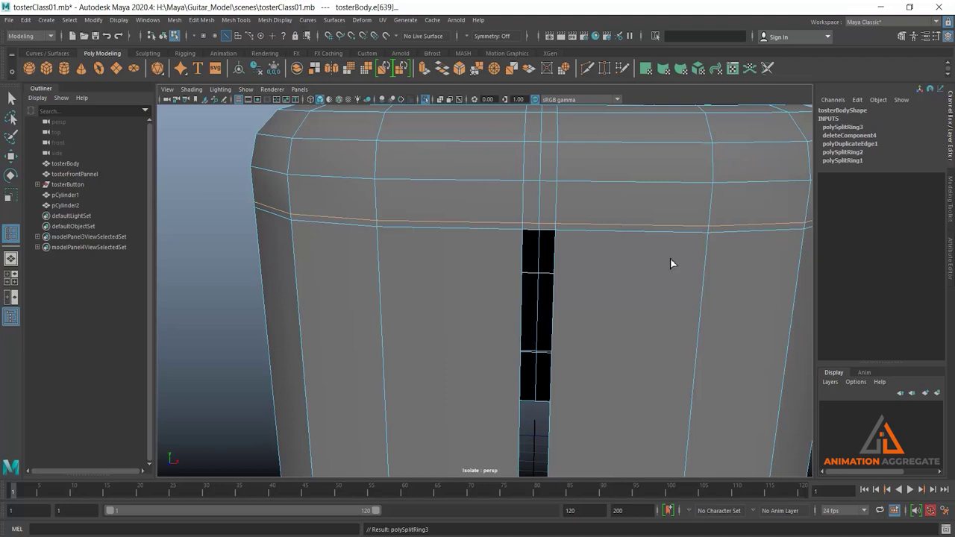
{"action": "key", "text": "3"}
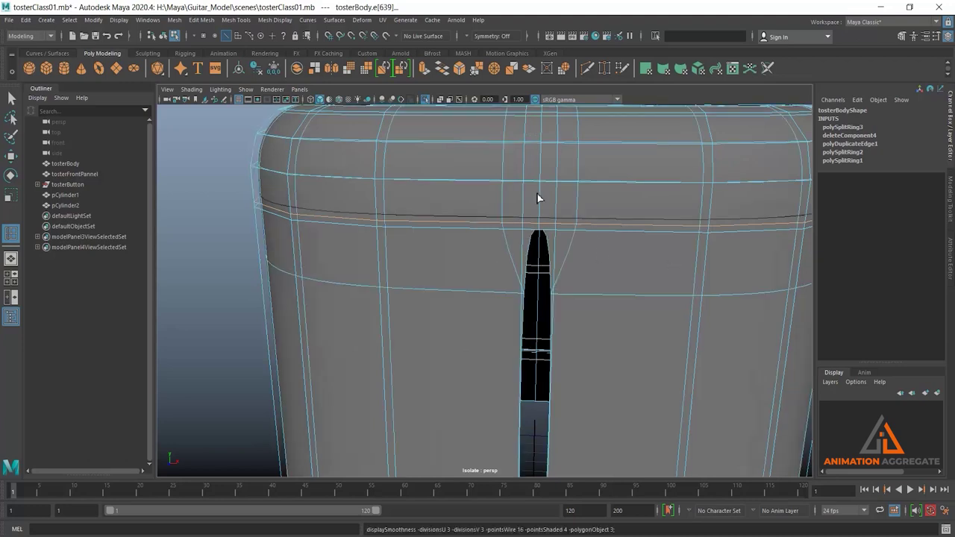
{"action": "key", "text": "1"}
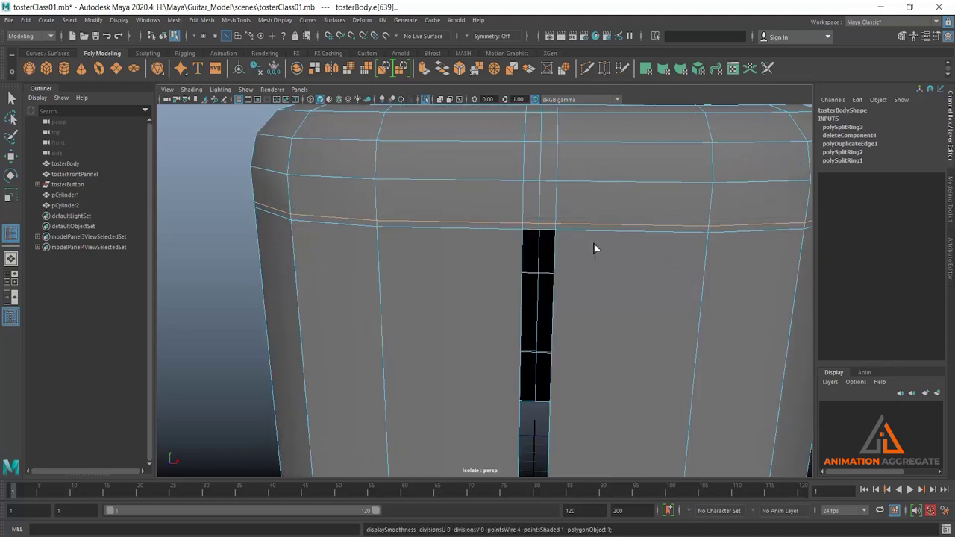
{"action": "scroll", "coordinate": [567, 224], "scroll_direction": "up", "scroll_amount": 2}
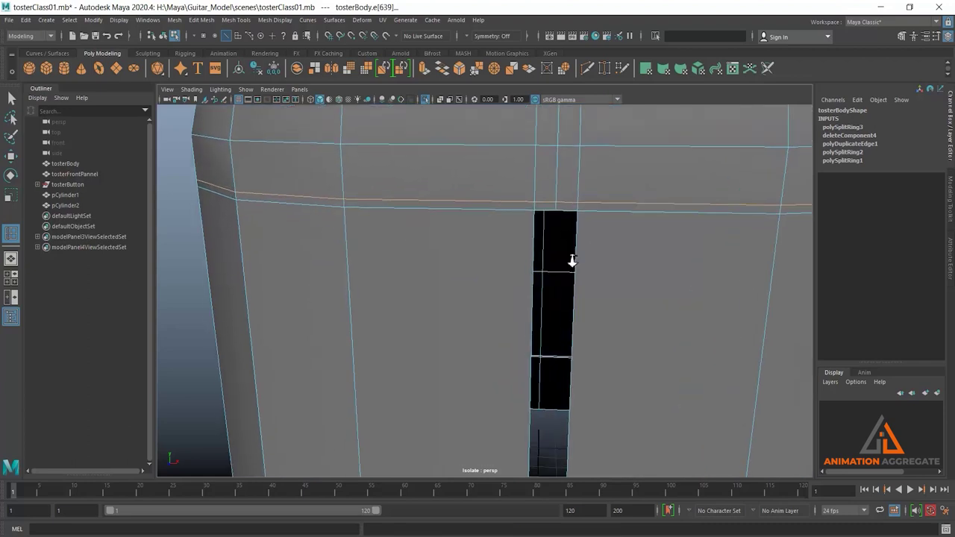
{"action": "key", "text": "F8"}
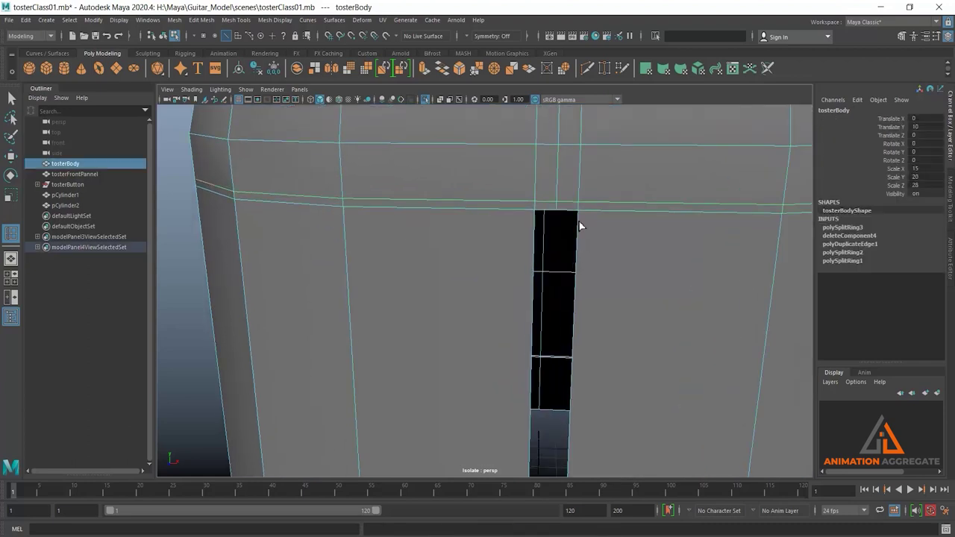
{"action": "left_click", "coordinate": [584, 206]}
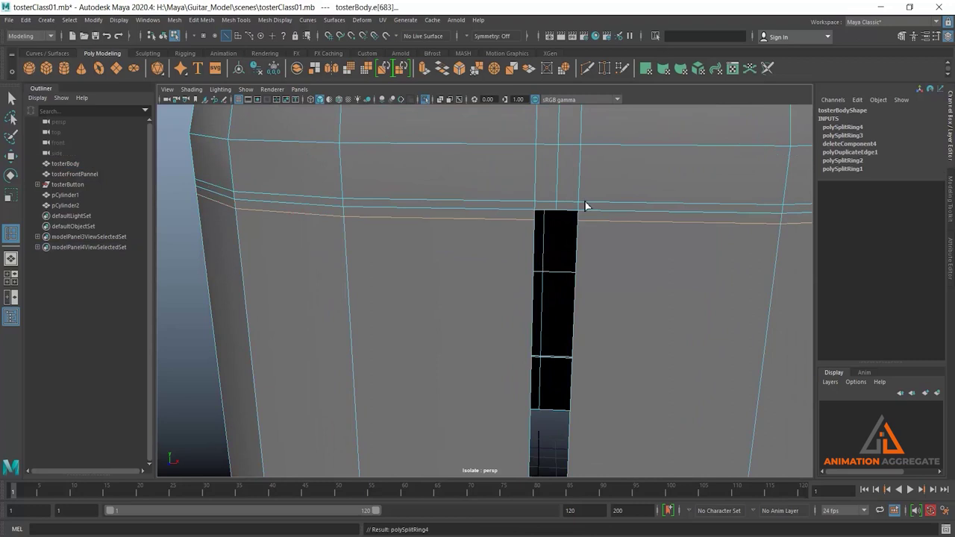
{"action": "left_click", "coordinate": [586, 207]}
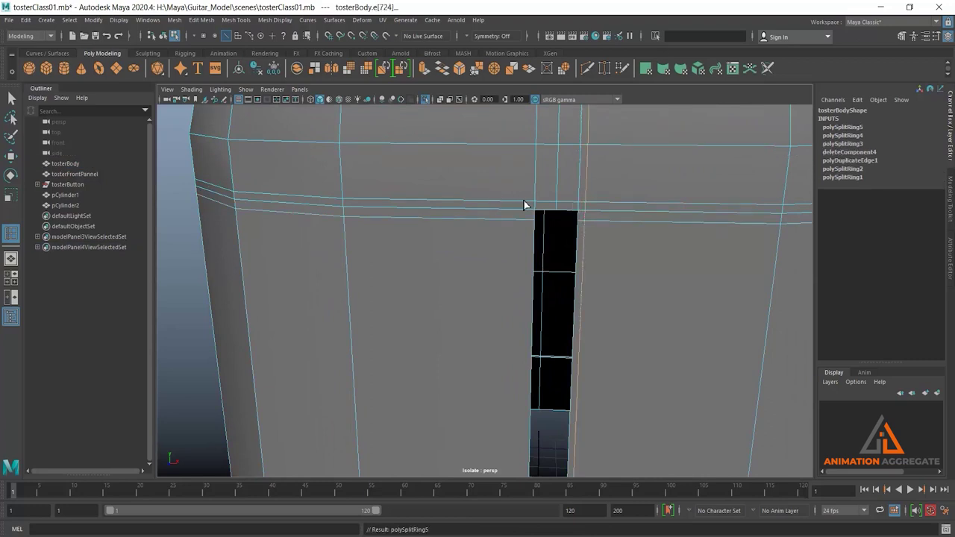
{"action": "left_click_drag", "start_coordinate": [523, 204], "coordinate": [528, 206]}
- Add two support loops at the slot's bottom end, then leave component editing
{"action": "scroll", "coordinate": [612, 235], "scroll_direction": "down", "scroll_amount": 3}
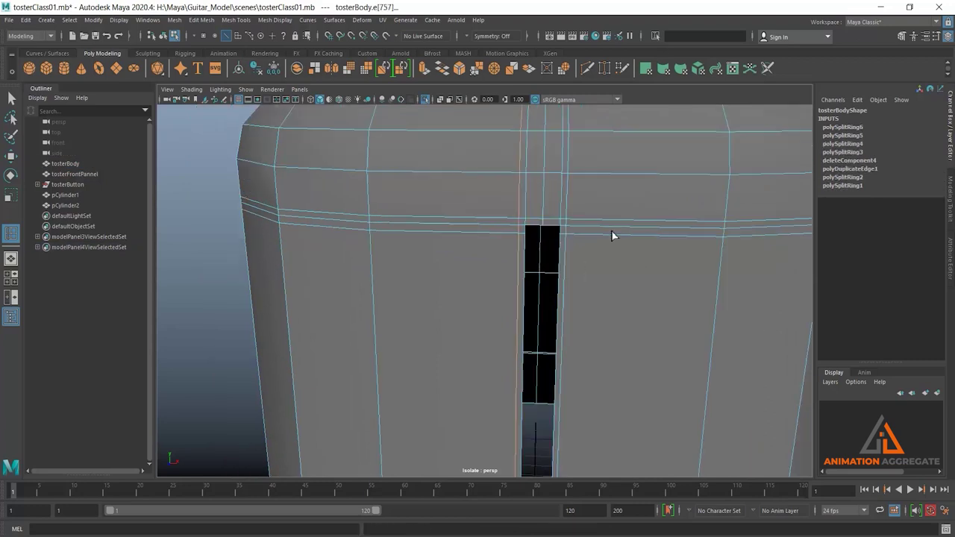
{"action": "middle_click_drag", "start_coordinate": [612, 234], "coordinate": [597, 132], "text": "alt"}
{"action": "scroll", "coordinate": [630, 221], "scroll_direction": "down", "scroll_amount": 3}
{"action": "scroll", "coordinate": [657, 229], "scroll_direction": "up", "scroll_amount": 3}
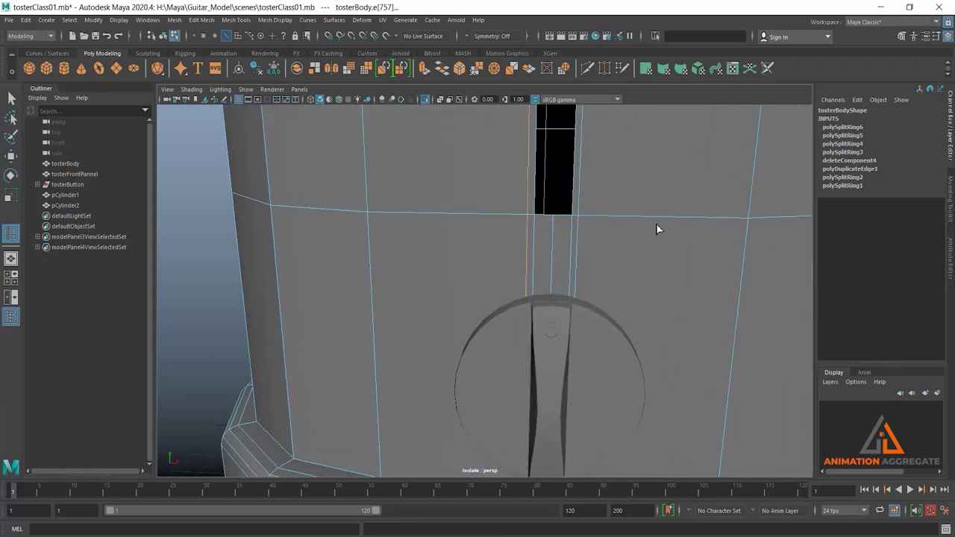
{"action": "scroll", "coordinate": [597, 335], "scroll_direction": "up", "scroll_amount": 2}
{"action": "scroll", "coordinate": [597, 335], "scroll_direction": "up", "scroll_amount": 1}
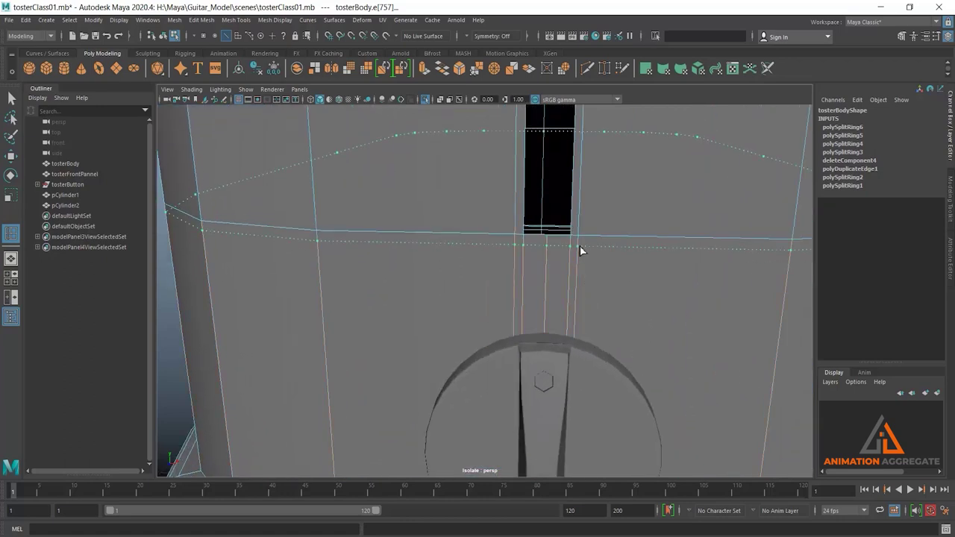
{"action": "left_click_drag", "start_coordinate": [580, 250], "coordinate": [581, 233]}
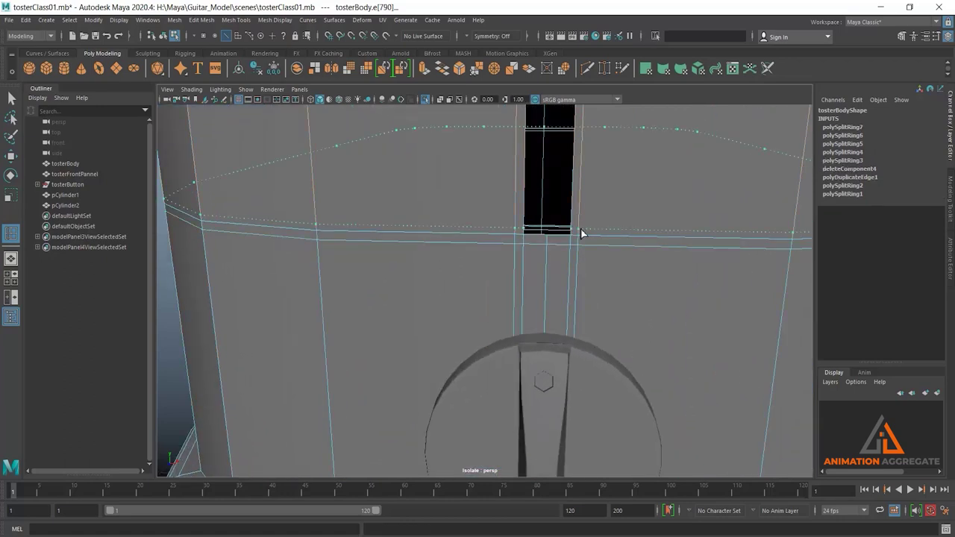
{"action": "right_click_drag", "start_coordinate": [609, 191], "coordinate": [666, 143]}
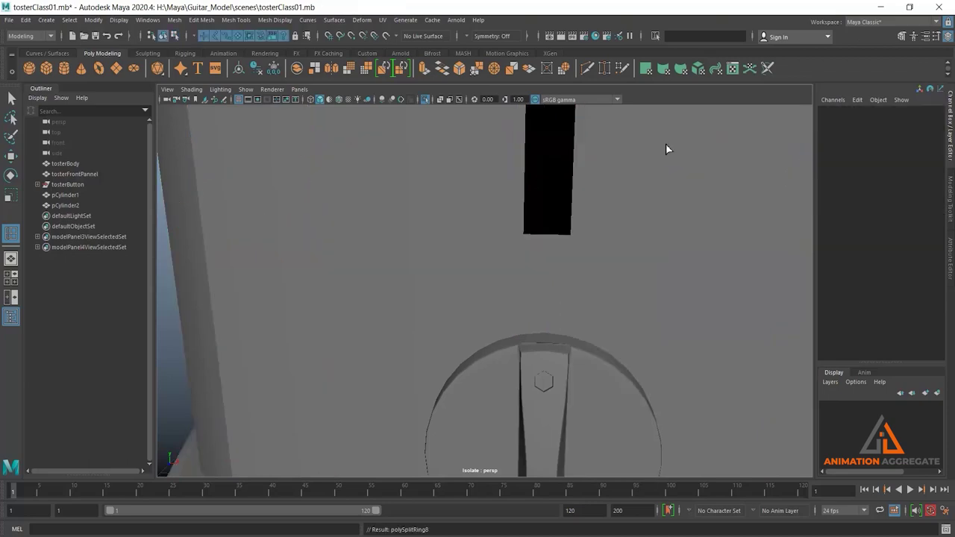
- Select the toaster body and orbit to a three-quarter view of it
{"action": "key", "text": "w"}
{"action": "left_click", "coordinate": [653, 211]}
{"action": "scroll", "coordinate": [652, 216], "scroll_direction": "down", "scroll_amount": 3}
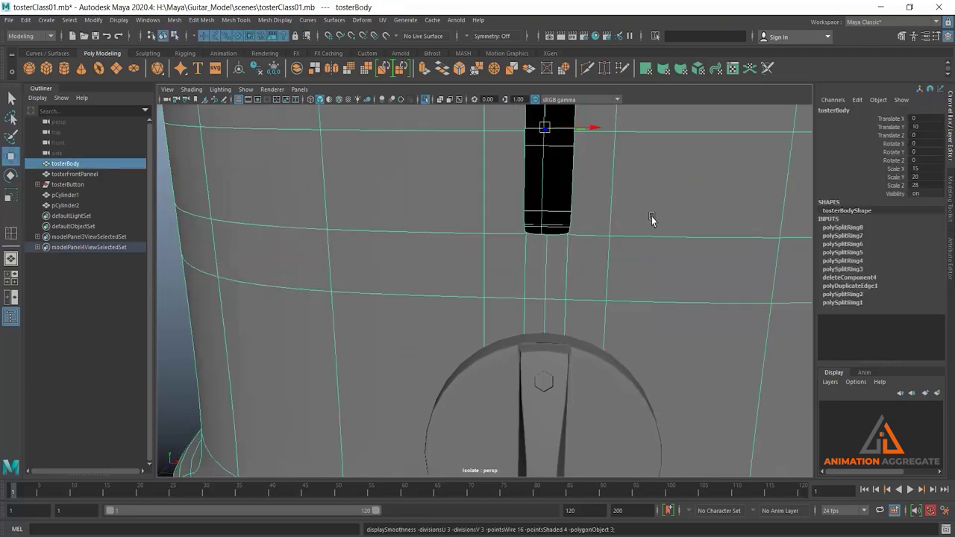
{"action": "left_click_drag", "start_coordinate": [644, 328], "coordinate": [412, 153], "text": "alt"}
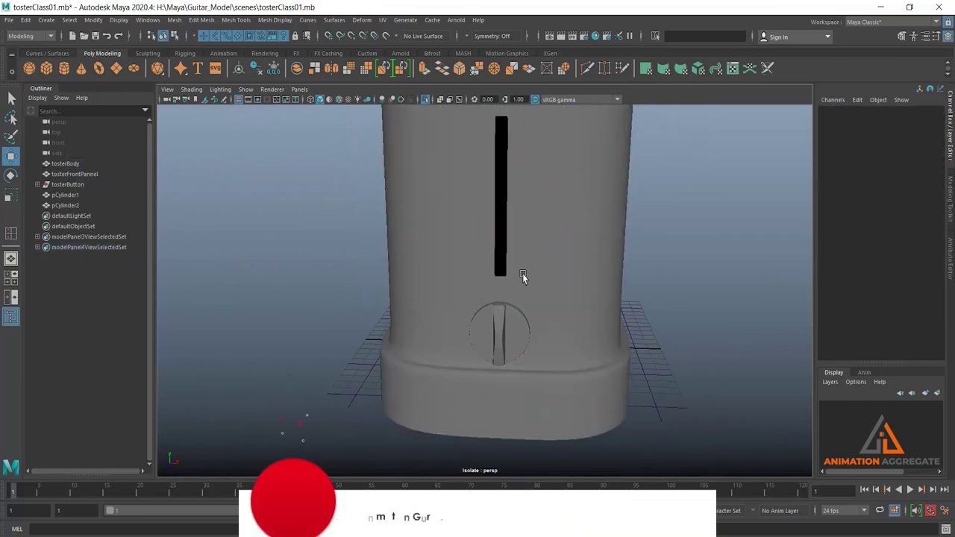
{"action": "scroll", "coordinate": [522, 273], "scroll_direction": "down", "scroll_amount": 3}
{"action": "mouse_move", "coordinate": [565, 222]}
{"action": "left_mouse_down", "text": "alt"}
{"action": "mouse_move", "coordinate": [561, 270]}
{"action": "mouse_move", "coordinate": [580, 262]}
{"action": "left_mouse_up", "text": "alt"}
{"action": "scroll", "coordinate": [561, 270], "scroll_direction": "up", "scroll_amount": 2}
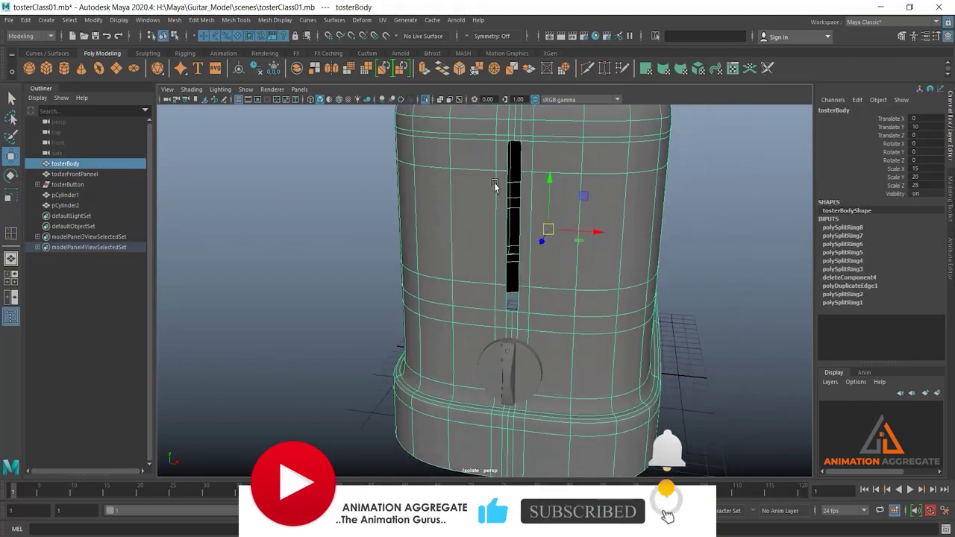
{"action": "scroll", "coordinate": [581, 276], "scroll_direction": "up", "scroll_amount": 2}
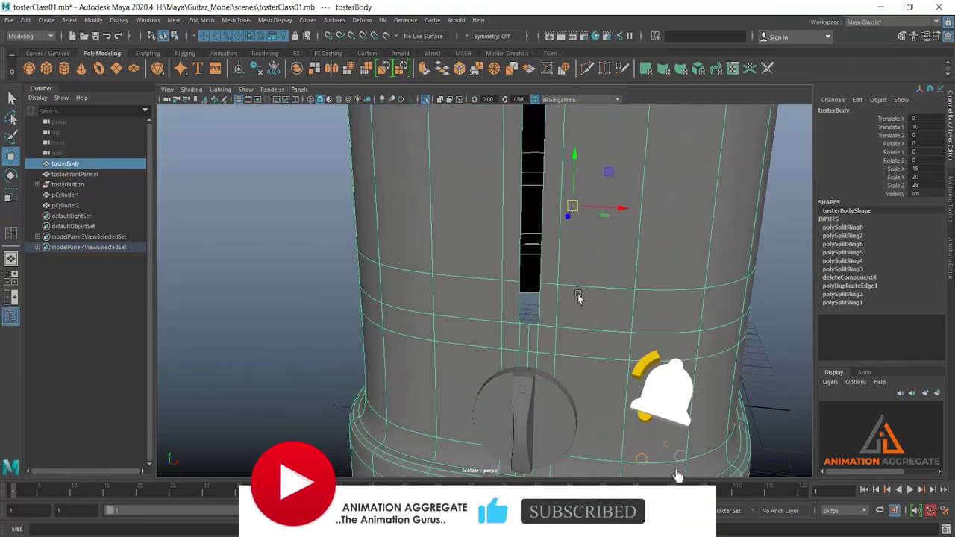
- Turn off Isolate Select, select the front panel, and switch to the four-pane layout
{"action": "left_click", "coordinate": [425, 99]}
{"action": "mouse_move", "coordinate": [518, 245]}
{"action": "left_mouse_down", "text": "alt"}
{"action": "mouse_move", "coordinate": [552, 233]}
{"action": "mouse_move", "coordinate": [481, 274]}
{"action": "left_mouse_up", "text": "alt"}
{"action": "left_click", "coordinate": [481, 275]}
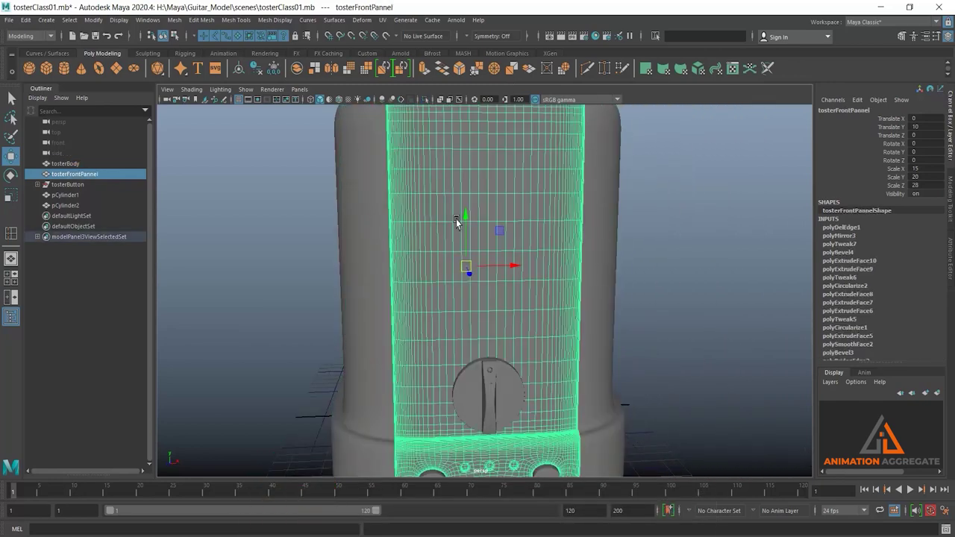
{"action": "left_click_drag", "start_coordinate": [524, 249], "coordinate": [542, 276], "text": "alt"}
{"action": "left_click_drag", "start_coordinate": [561, 239], "coordinate": [309, 194], "text": "alt"}
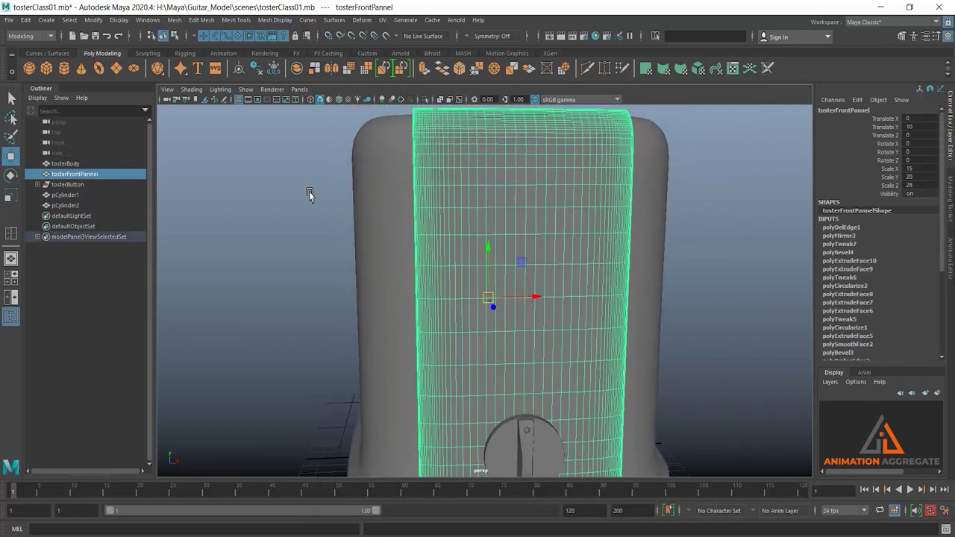
{"action": "left_click", "coordinate": [309, 194]}
{"action": "key", "text": "space"}
{"action": "key", "text": "space"}
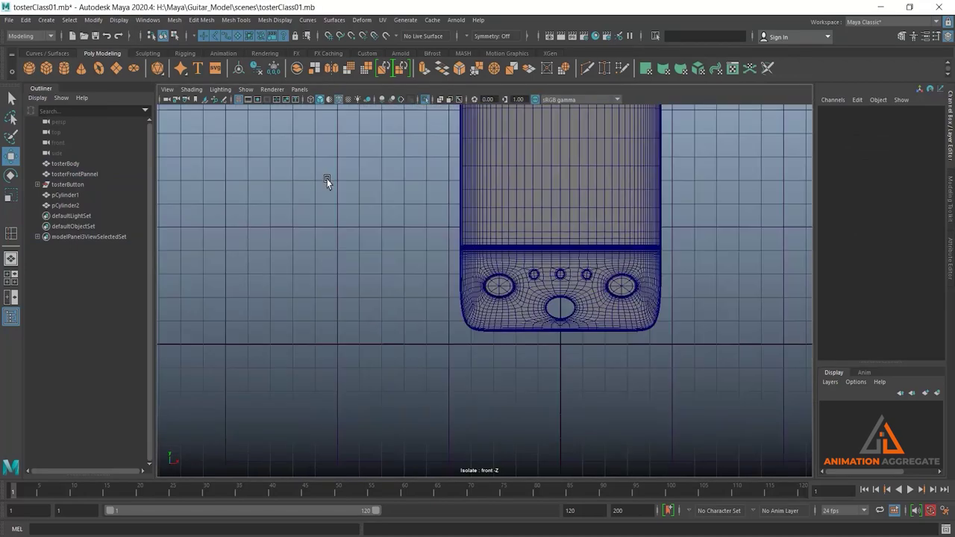
- Switch to wireframe display and frame the toaster body's rounded top edge
{"action": "scroll", "coordinate": [550, 299], "scroll_direction": "down", "scroll_amount": 2}
{"action": "left_click", "coordinate": [428, 98]}
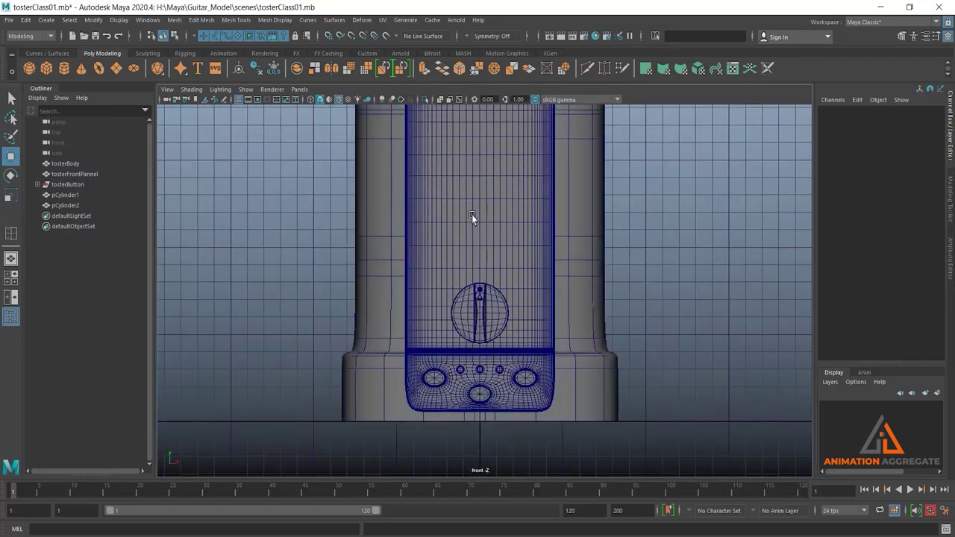
{"action": "scroll", "coordinate": [466, 160], "scroll_direction": "up", "scroll_amount": 2}
{"action": "scroll", "coordinate": [534, 217], "scroll_direction": "up", "scroll_amount": 2}
{"action": "middle_click_drag", "start_coordinate": [535, 217], "coordinate": [530, 265], "text": "alt"}
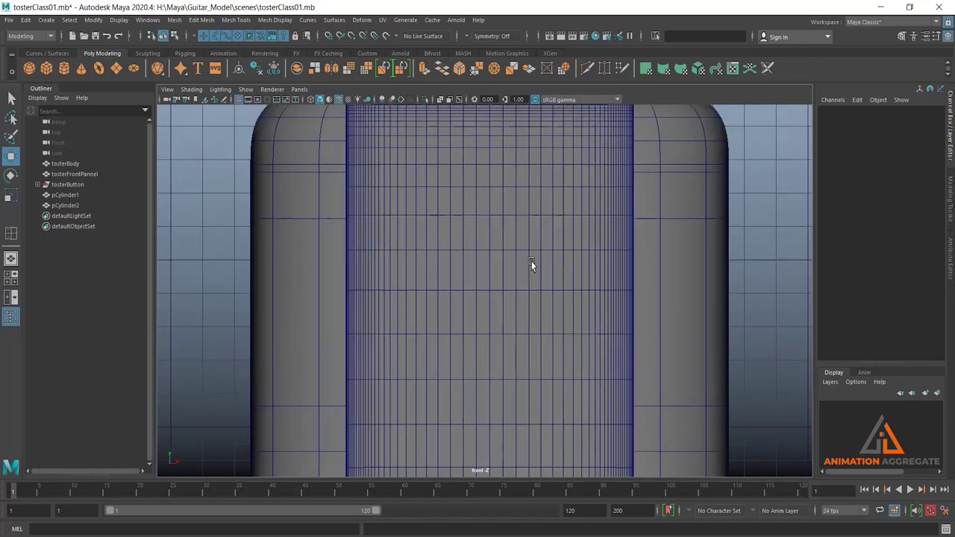
{"action": "key", "text": "4"}
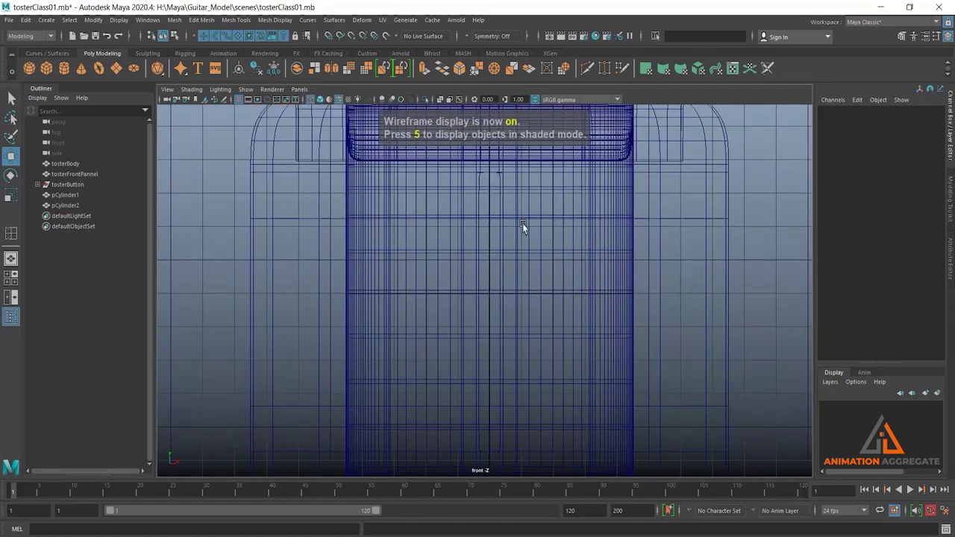
{"action": "scroll", "coordinate": [529, 224], "scroll_direction": "up", "scroll_amount": 1}
{"action": "mouse_move", "coordinate": [529, 223]}
{"action": "middle_mouse_down", "text": "alt"}
{"action": "mouse_move", "coordinate": [507, 260]}
{"action": "mouse_move", "coordinate": [558, 319]}
{"action": "middle_mouse_up", "text": "alt"}
{"action": "scroll", "coordinate": [529, 257], "scroll_direction": "up", "scroll_amount": 1}
{"action": "scroll", "coordinate": [539, 237], "scroll_direction": "up", "scroll_amount": 1}
{"action": "scroll", "coordinate": [515, 280], "scroll_direction": "up", "scroll_amount": 1}
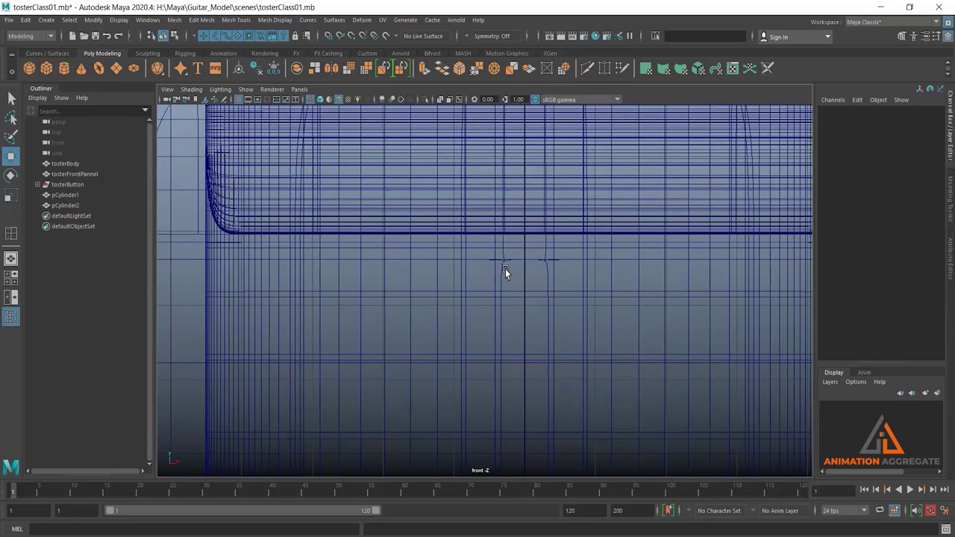
- Select the toaster front panel and pick one of its vertical edges in edge mode
{"action": "left_click", "coordinate": [471, 263]}
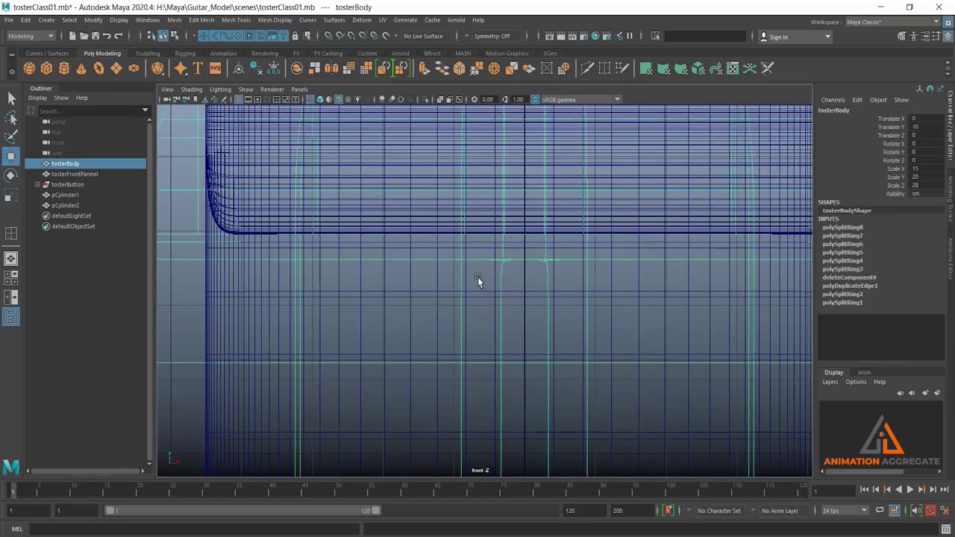
{"action": "left_click", "coordinate": [435, 272]}
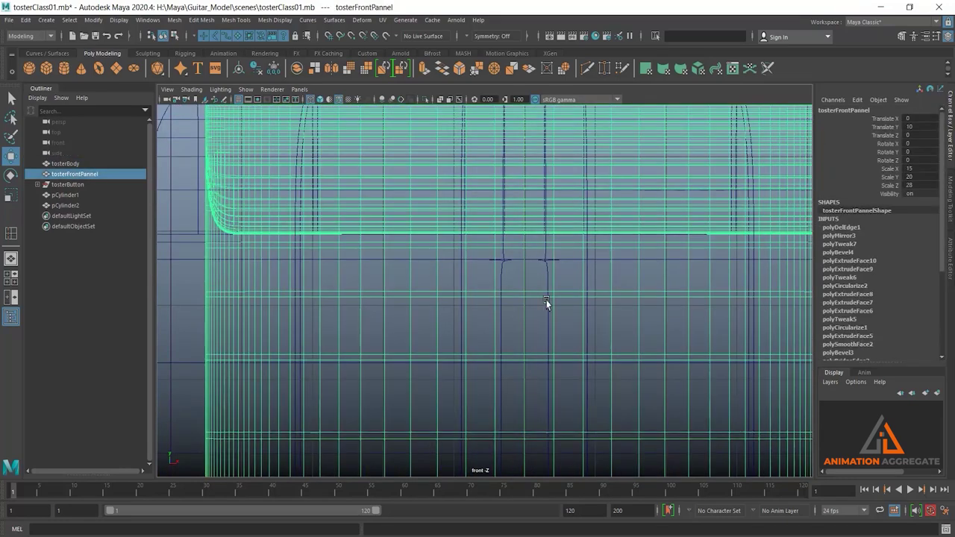
{"action": "scroll", "coordinate": [522, 269], "scroll_direction": "up", "scroll_amount": 1}
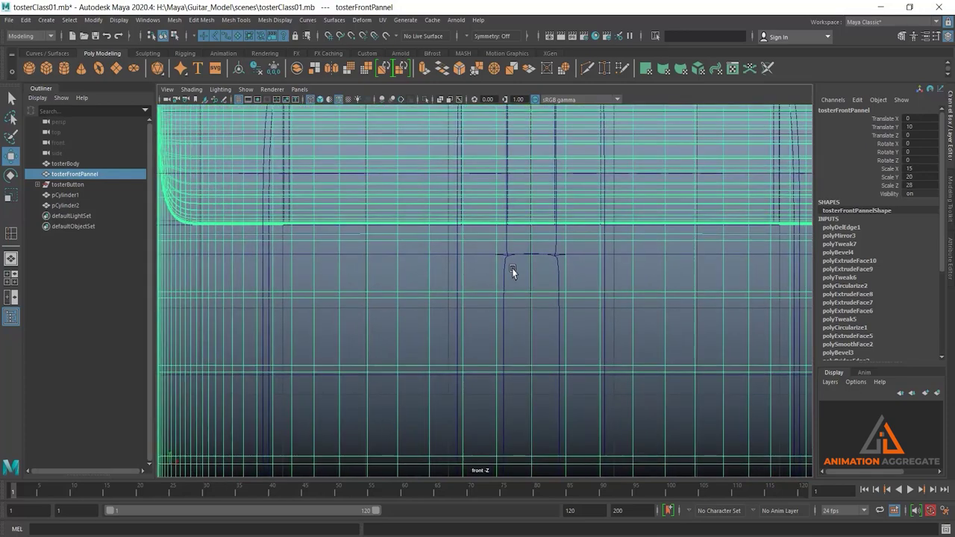
{"action": "right_click_drag", "start_coordinate": [511, 268], "coordinate": [511, 240]}
{"action": "left_click", "coordinate": [497, 255]}
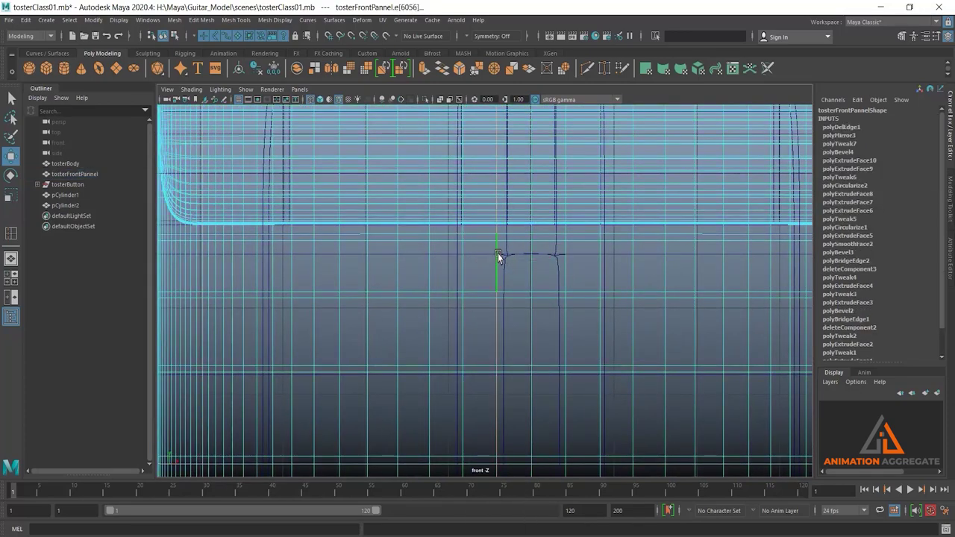
- Frame the chosen edge and pan the view up to the panel's top rim
{"action": "scroll", "coordinate": [498, 256], "scroll_direction": "down", "scroll_amount": 5}
{"action": "scroll", "coordinate": [420, 194], "scroll_direction": "down", "scroll_amount": 3}
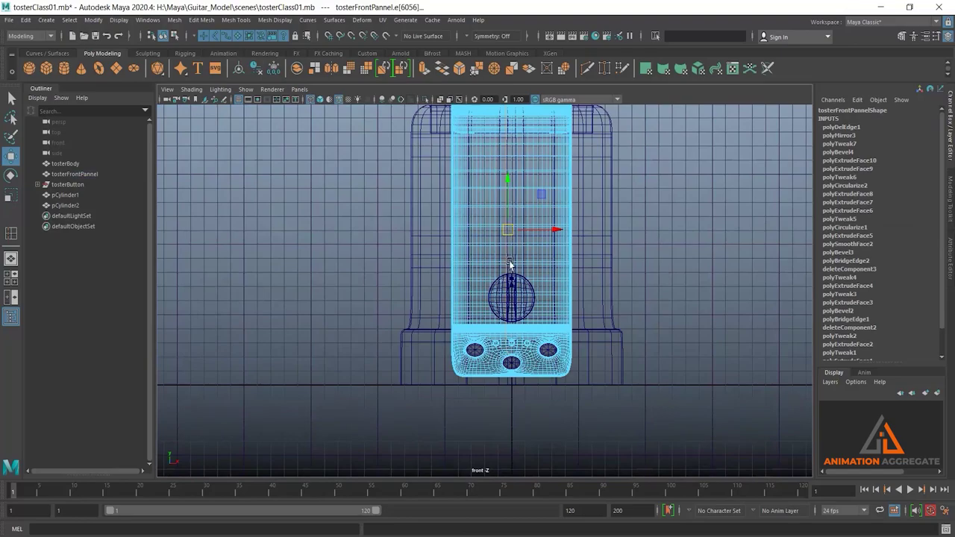
{"action": "scroll", "coordinate": [510, 265], "scroll_direction": "up", "scroll_amount": 3}
{"action": "scroll", "coordinate": [515, 234], "scroll_direction": "up", "scroll_amount": 2}
{"action": "scroll", "coordinate": [565, 348], "scroll_direction": "up", "scroll_amount": 2}
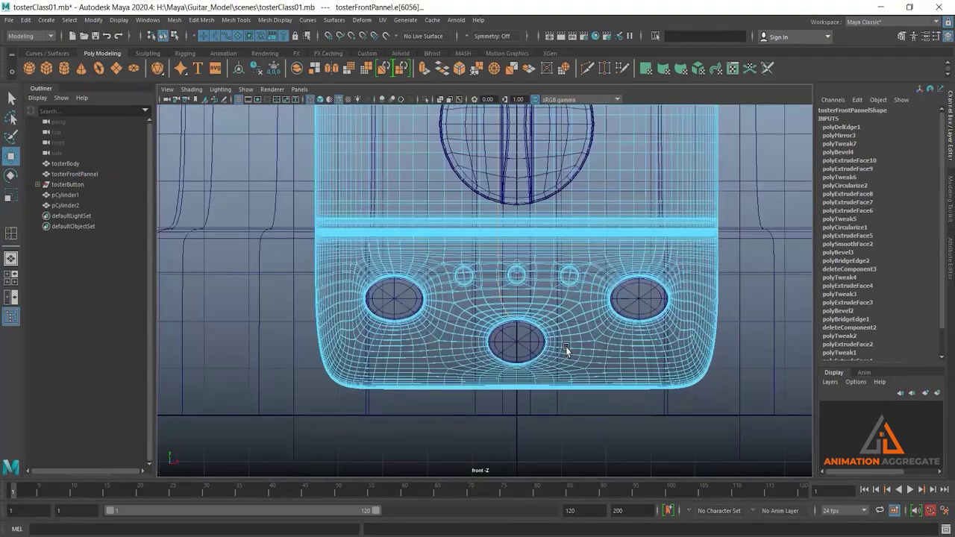
{"action": "key", "text": "f"}
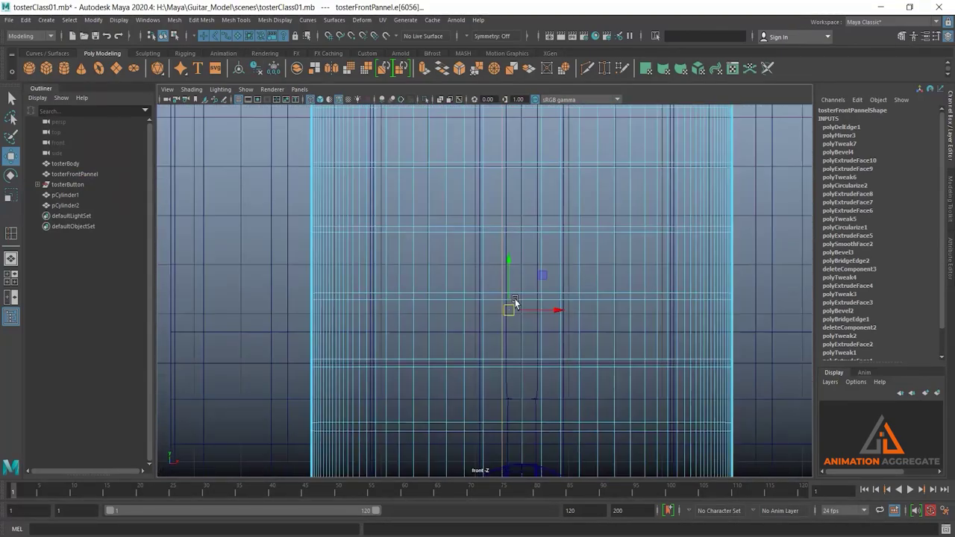
{"action": "middle_click_drag", "start_coordinate": [515, 302], "coordinate": [514, 324], "text": "alt"}
{"action": "scroll", "coordinate": [518, 197], "scroll_direction": "up", "scroll_amount": 2}
{"action": "scroll", "coordinate": [482, 172], "scroll_direction": "up", "scroll_amount": 1}
{"action": "scroll", "coordinate": [507, 261], "scroll_direction": "up", "scroll_amount": 2}
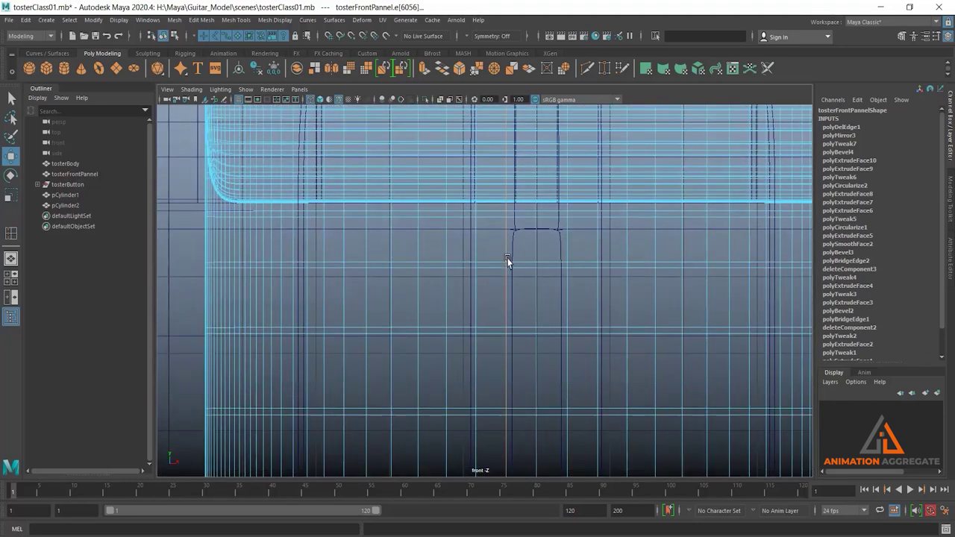
{"action": "middle_click_drag", "start_coordinate": [507, 261], "coordinate": [508, 273], "text": "alt"}
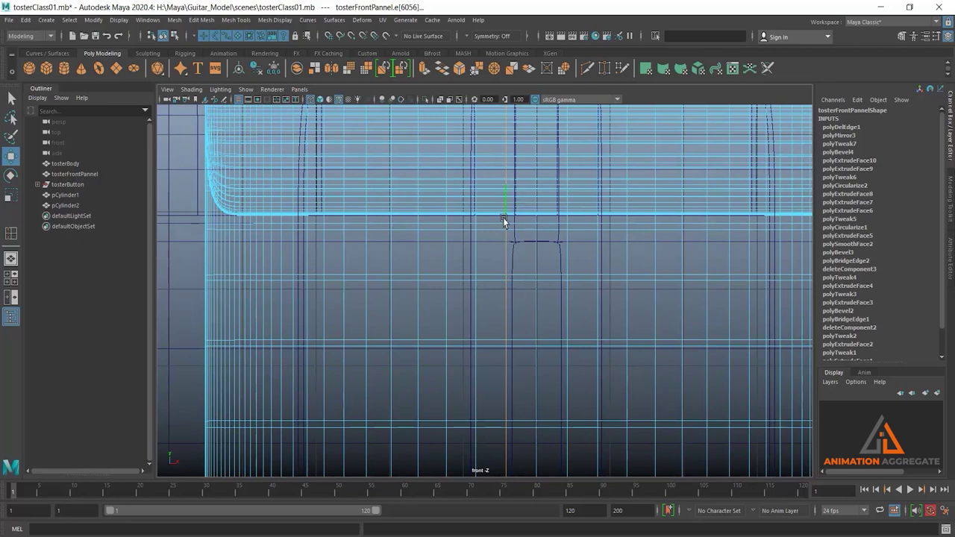
{"action": "middle_click_drag", "start_coordinate": [516, 260], "coordinate": [520, 204], "text": "alt"}
{"action": "scroll", "coordinate": [532, 234], "scroll_direction": "up", "scroll_amount": 1}
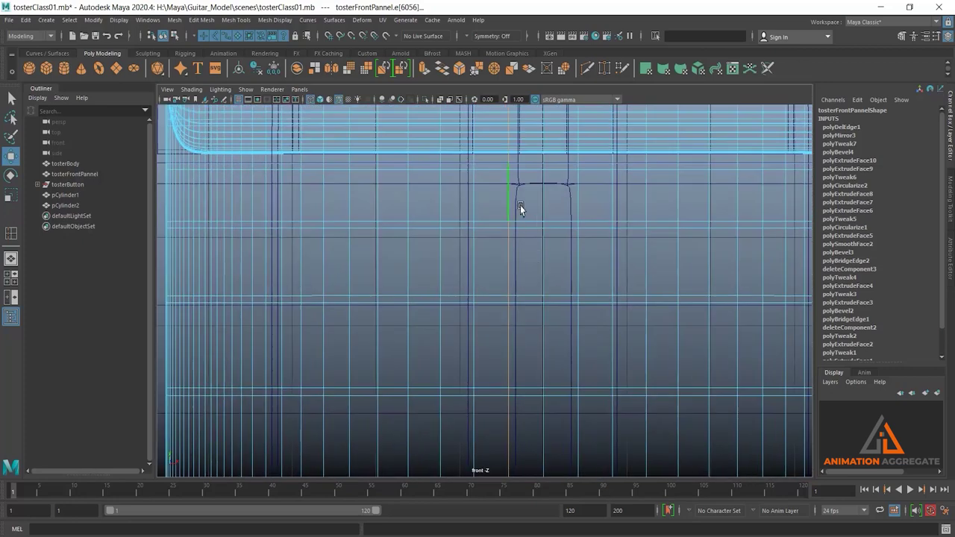
- Select the panel's vertical edges beside the groove while panning along the panel
{"action": "left_click", "coordinate": [579, 217]}
{"action": "middle_click_drag", "start_coordinate": [600, 298], "coordinate": [598, 166], "text": "alt"}
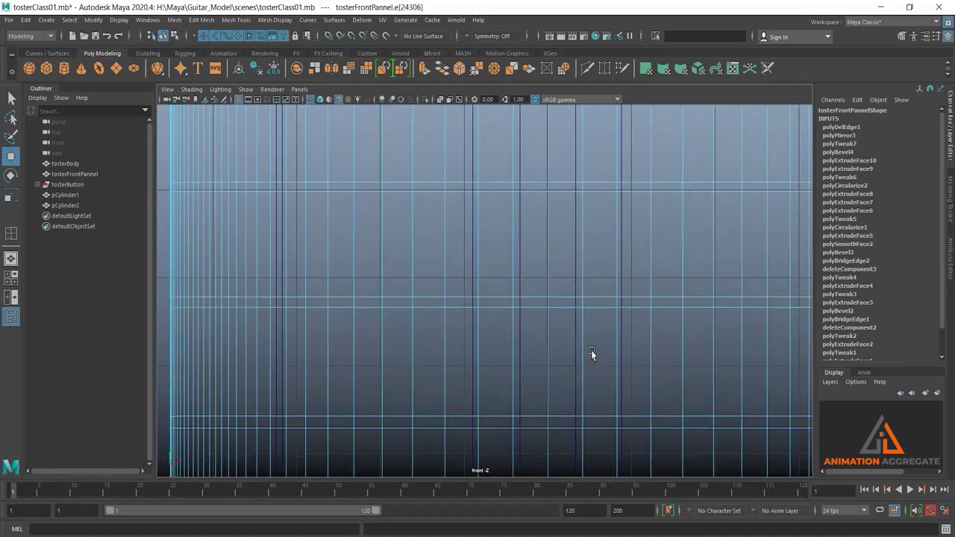
{"action": "middle_click_drag", "start_coordinate": [591, 354], "coordinate": [585, 211], "text": "alt"}
{"action": "middle_click_drag", "start_coordinate": [601, 351], "coordinate": [593, 276], "text": "alt"}
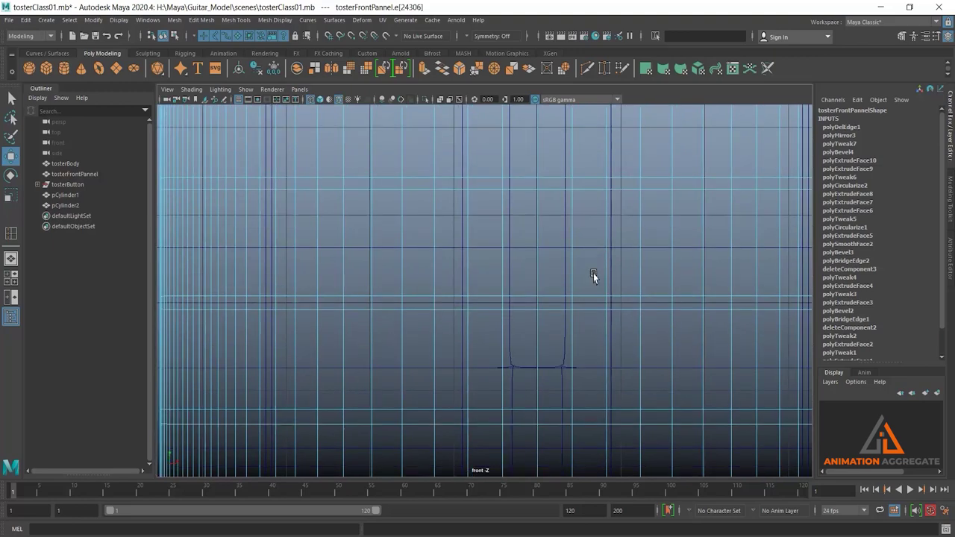
{"action": "left_click", "coordinate": [574, 332]}
{"action": "left_click", "coordinate": [606, 337]}
- Return the panel to object mode, show it unsmoothed with key 1, and reselect the front panel
{"action": "right_click_drag", "start_coordinate": [568, 291], "coordinate": [606, 319]}
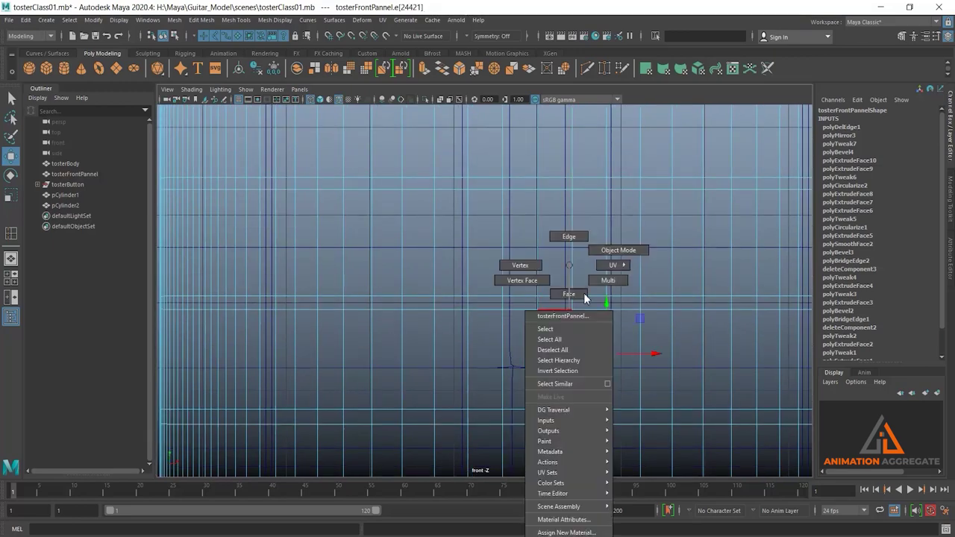
{"action": "key", "text": "1"}
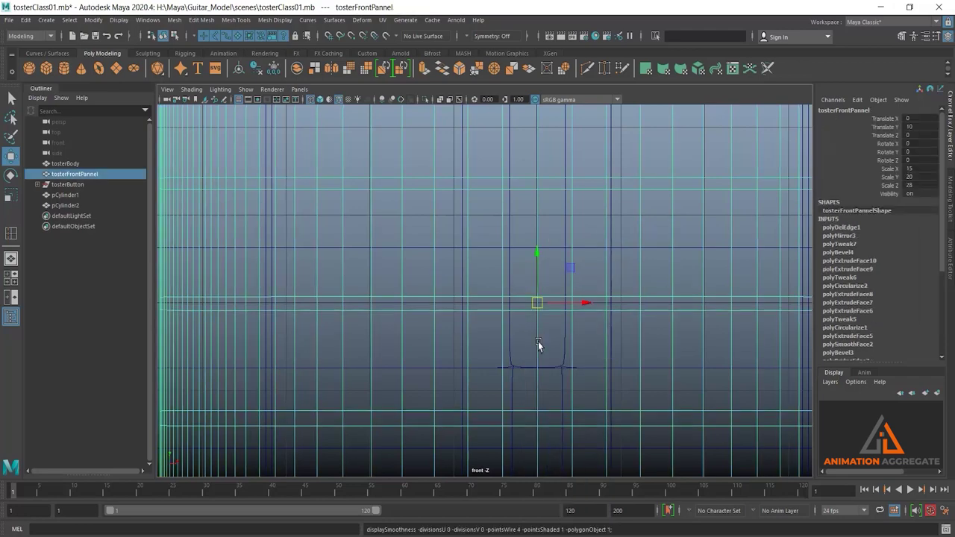
{"action": "left_click", "coordinate": [510, 346]}
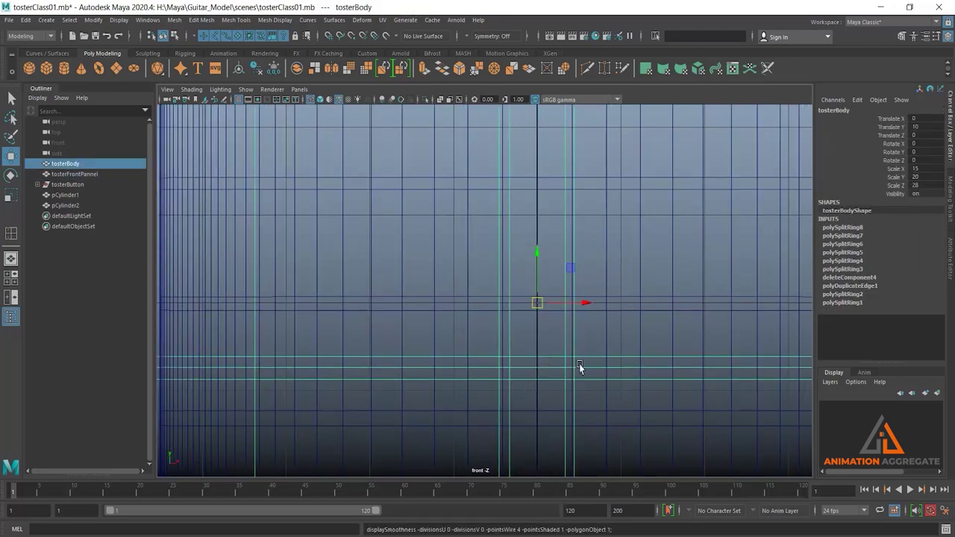
{"action": "right_click_drag", "start_coordinate": [585, 352], "coordinate": [605, 345], "text": "alt"}
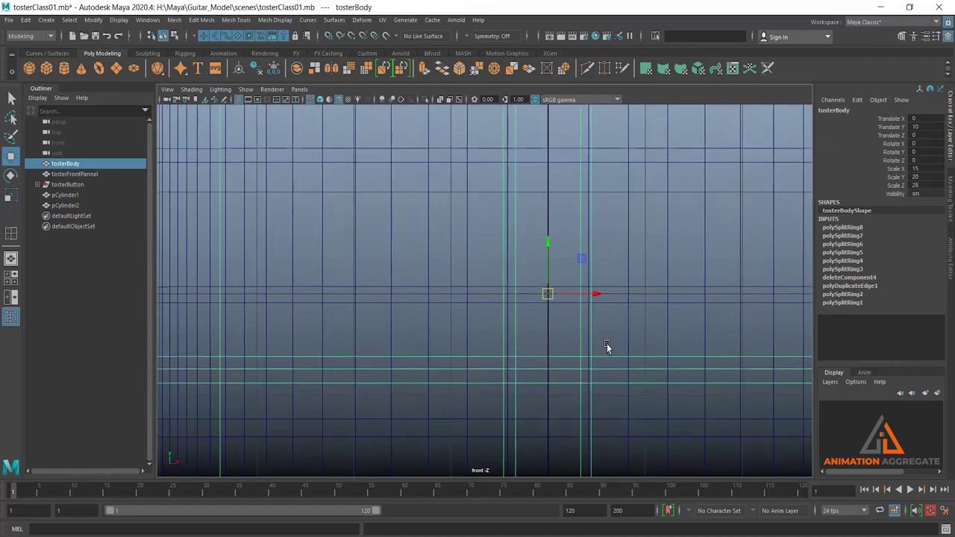
{"action": "left_click", "coordinate": [629, 394]}
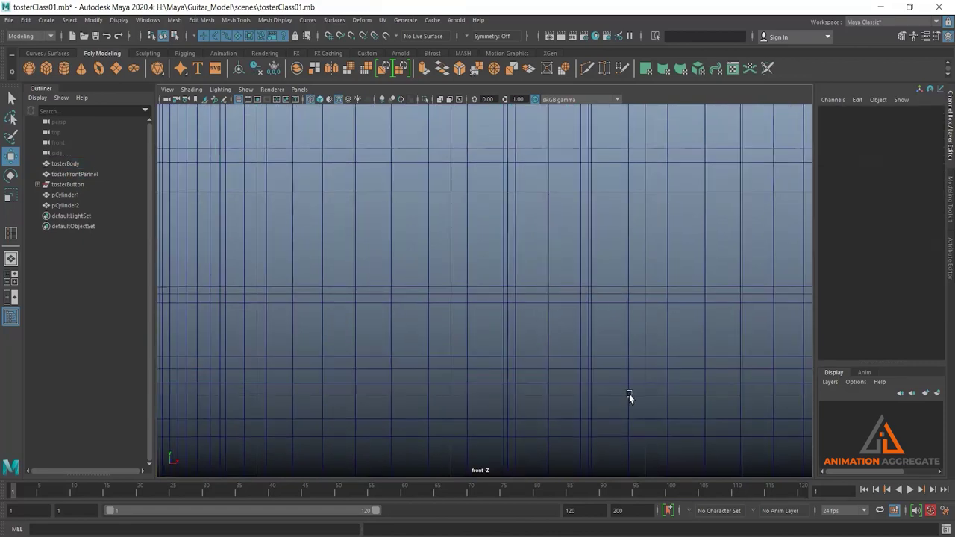
{"action": "left_click", "coordinate": [507, 246]}
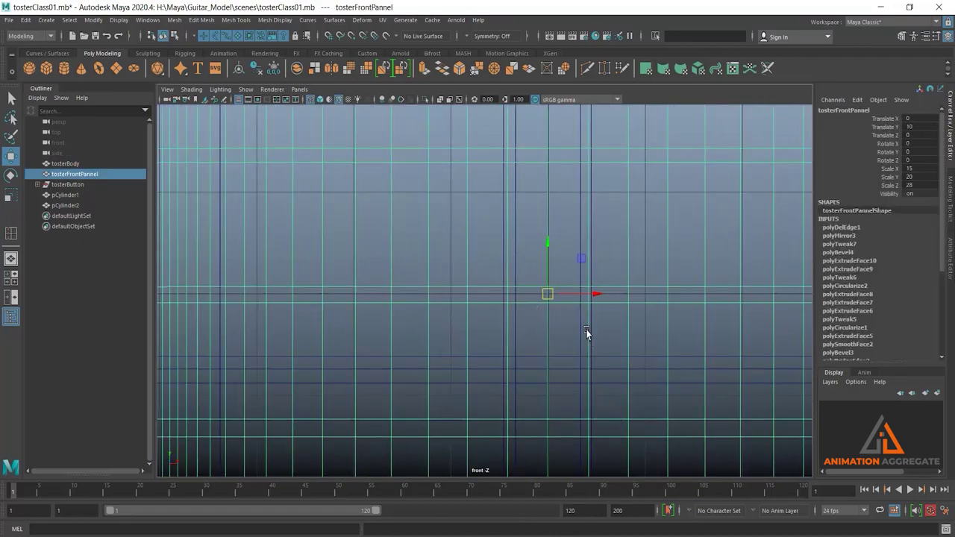
{"action": "middle_click_drag", "start_coordinate": [587, 334], "coordinate": [548, 344], "text": "alt"}
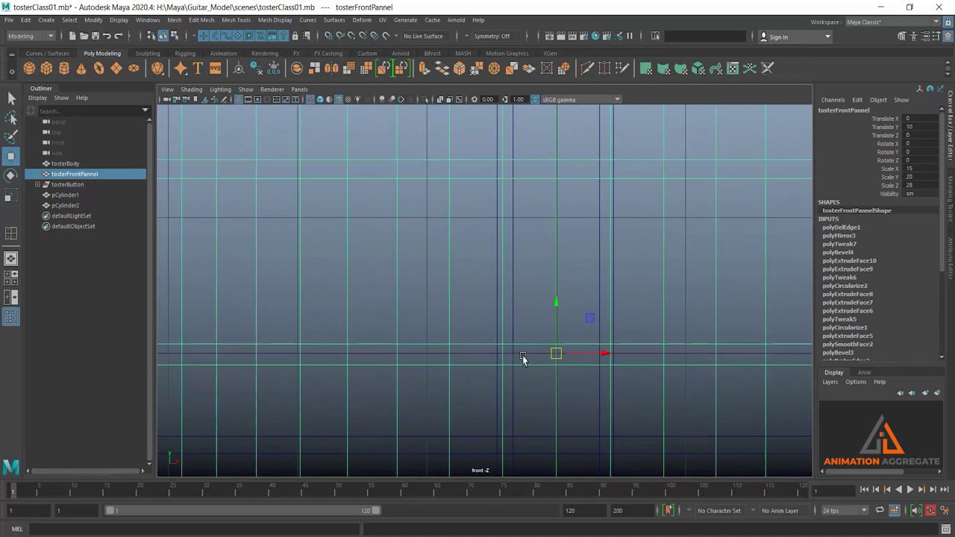
- Insert an extra horizontal edge loop across the toaster body
{"action": "left_click", "coordinate": [600, 278]}
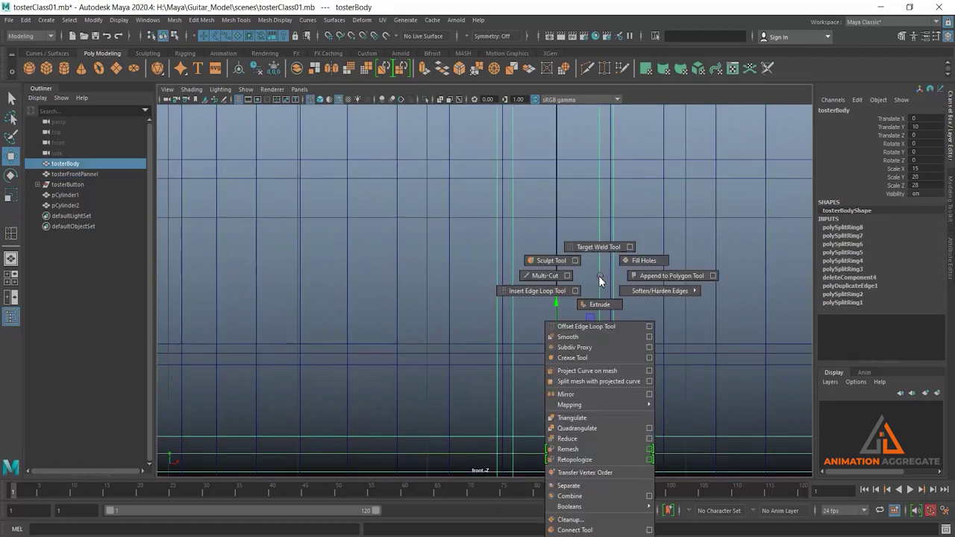
{"action": "right_click_drag", "start_coordinate": [599, 277], "coordinate": [547, 299], "text": "shift"}
{"action": "left_click", "coordinate": [545, 294]}
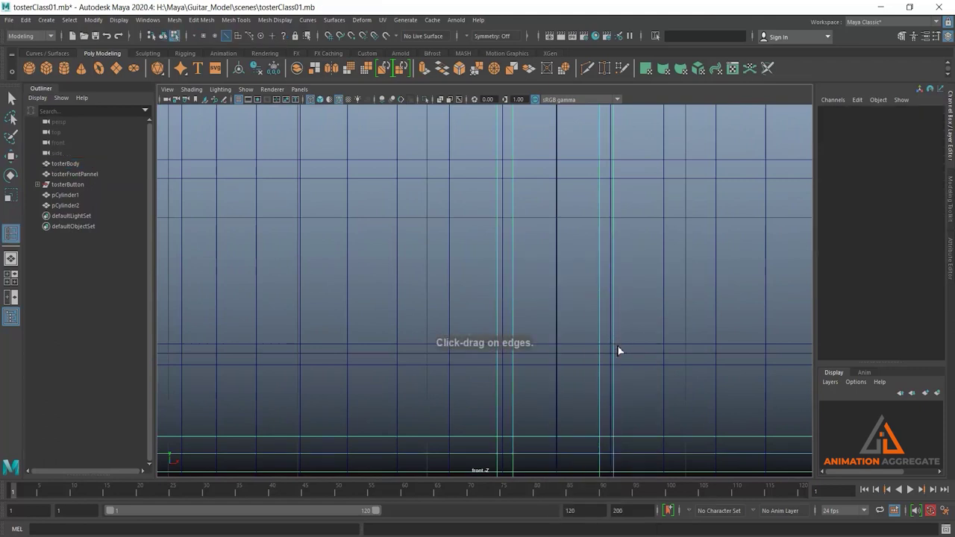
{"action": "left_click_drag", "start_coordinate": [617, 350], "coordinate": [614, 347]}
{"action": "right_click_drag", "start_coordinate": [567, 363], "coordinate": [505, 282], "text": "alt"}
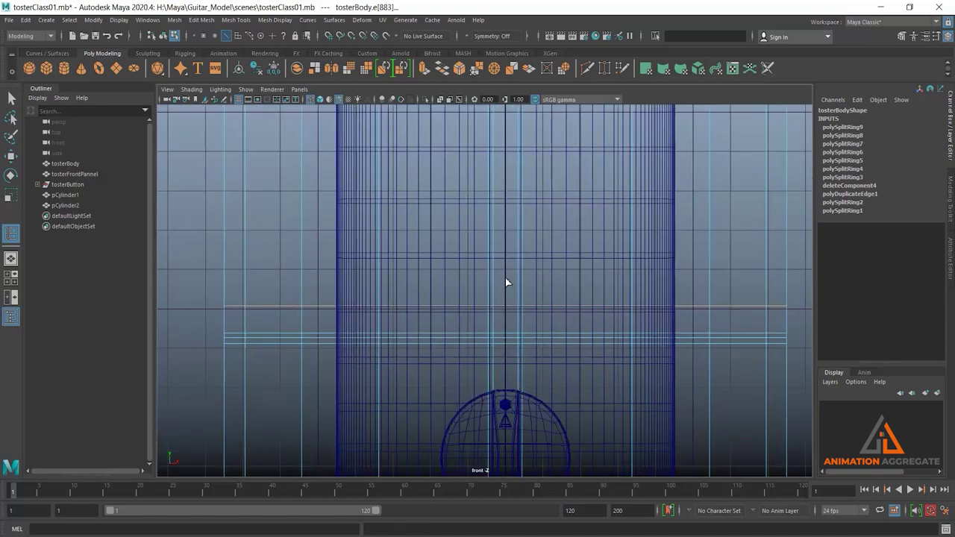
- Orbit the perspective view to the toaster's front side and undo the extra loop
{"action": "key", "text": "space"}
{"action": "key", "text": "space"}
{"action": "mouse_move", "coordinate": [689, 231]}
{"action": "left_mouse_down", "text": "alt"}
{"action": "mouse_move", "coordinate": [608, 279]}
{"action": "mouse_move", "coordinate": [643, 278]}
{"action": "left_mouse_up", "text": "alt"}
{"action": "left_click_drag", "start_coordinate": [604, 312], "coordinate": [667, 292], "text": "alt"}
{"action": "key", "text": "ctrl+z"}
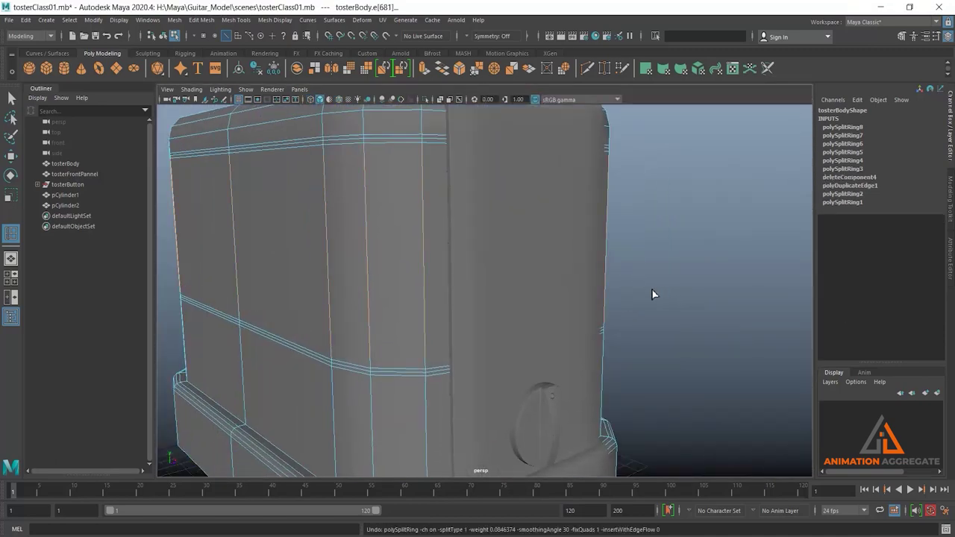
- Return the body to object mode and select the toaster front panel
{"action": "key", "text": "w"}
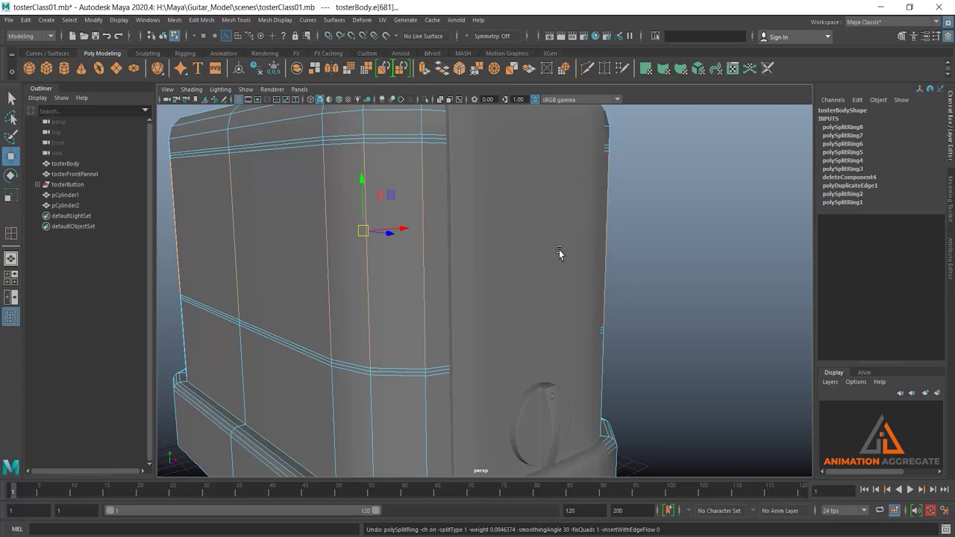
{"action": "left_click", "coordinate": [559, 254]}
{"action": "right_click_drag", "start_coordinate": [487, 286], "coordinate": [539, 238]}
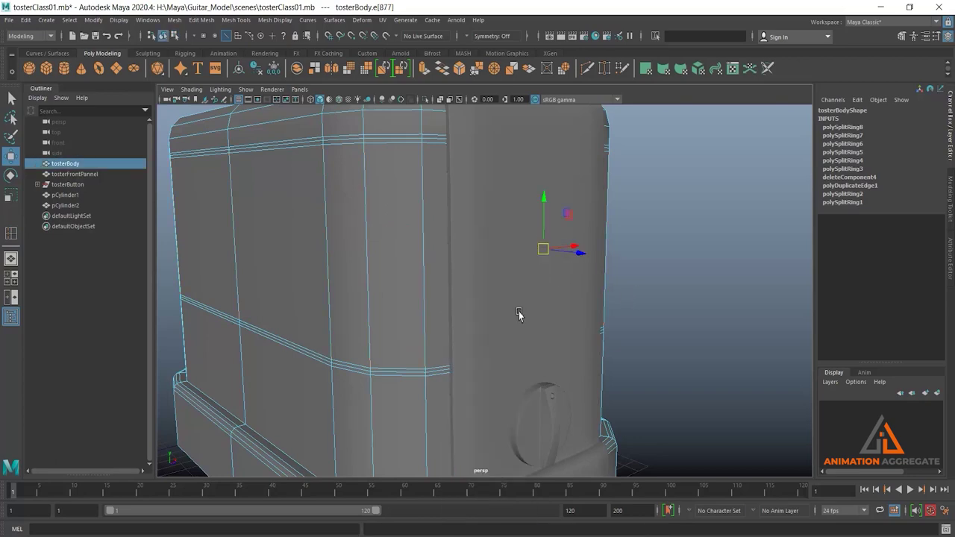
{"action": "left_click", "coordinate": [518, 313]}
{"action": "scroll", "coordinate": [542, 246], "scroll_direction": "up", "scroll_amount": 2}
{"action": "scroll", "coordinate": [542, 246], "scroll_direction": "up", "scroll_amount": 2}
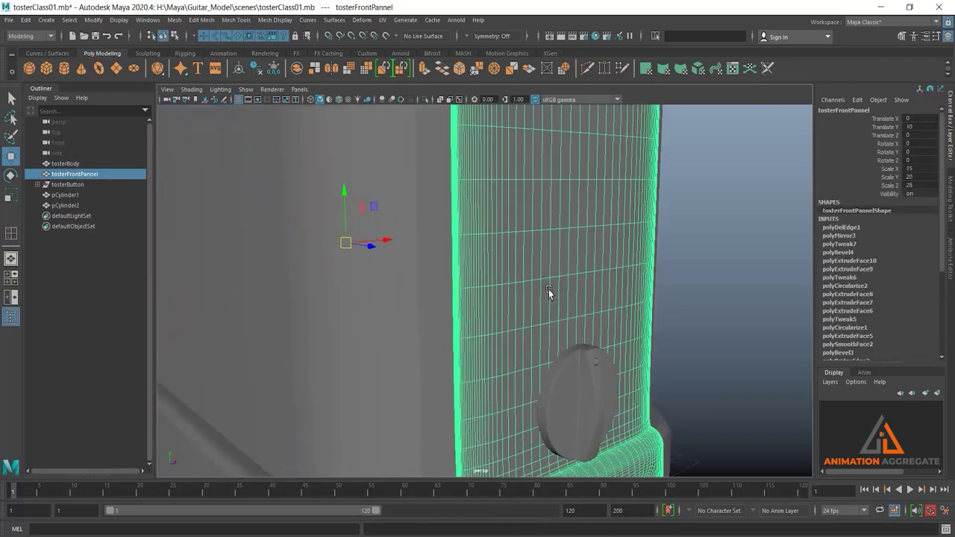
- Show wireframe on shaded and insert a new horizontal edge loop on the front panel
{"action": "key", "text": "ctrl+w"}
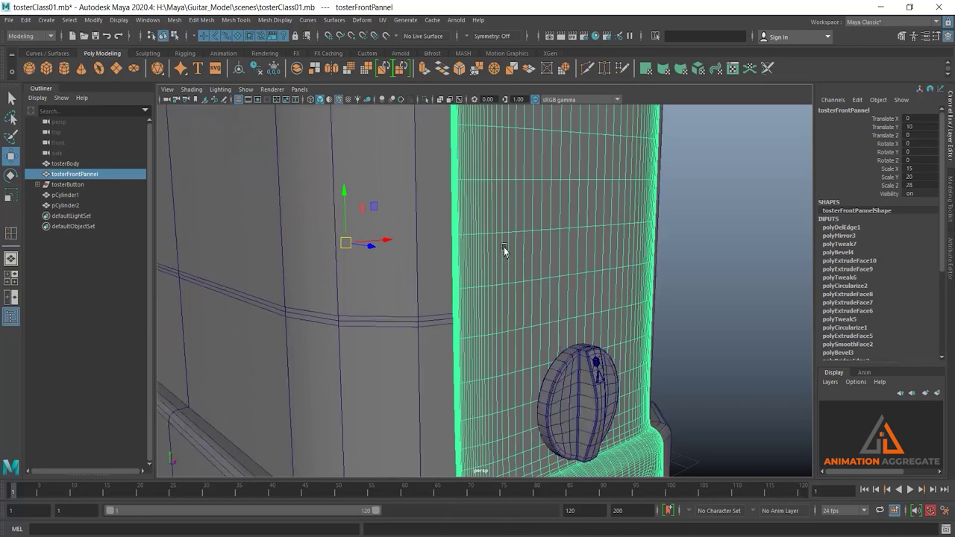
{"action": "scroll", "coordinate": [535, 345], "scroll_direction": "up", "scroll_amount": 2}
{"action": "scroll", "coordinate": [535, 345], "scroll_direction": "up", "scroll_amount": 1}
{"action": "scroll", "coordinate": [449, 298], "scroll_direction": "up", "scroll_amount": 2}
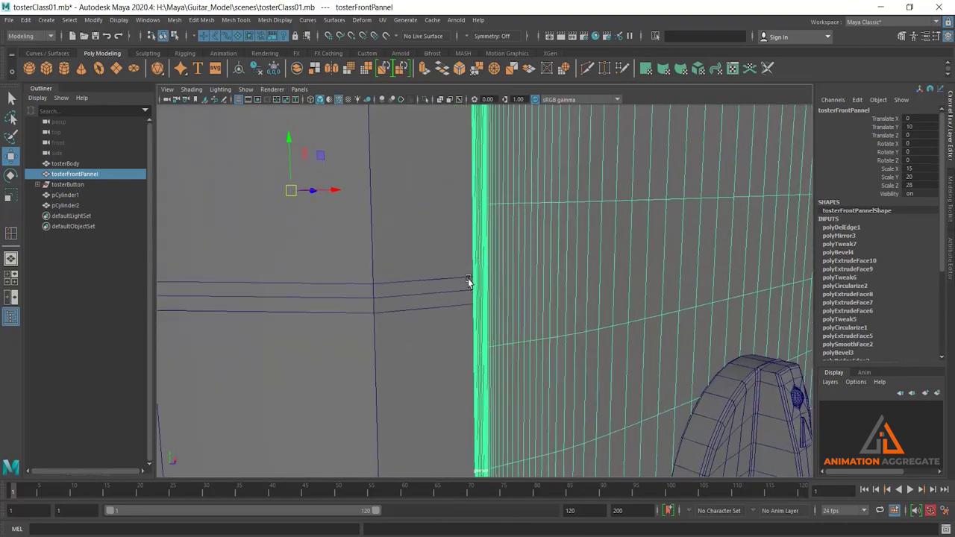
{"action": "scroll", "coordinate": [500, 257], "scroll_direction": "up", "scroll_amount": 1}
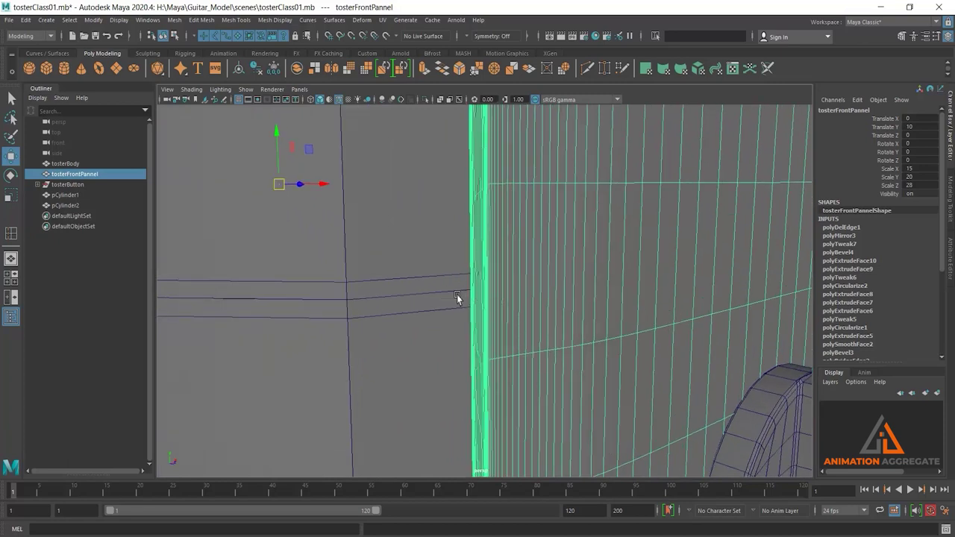
{"action": "right_click_drag", "start_coordinate": [578, 241], "coordinate": [515, 257], "text": "shift"}
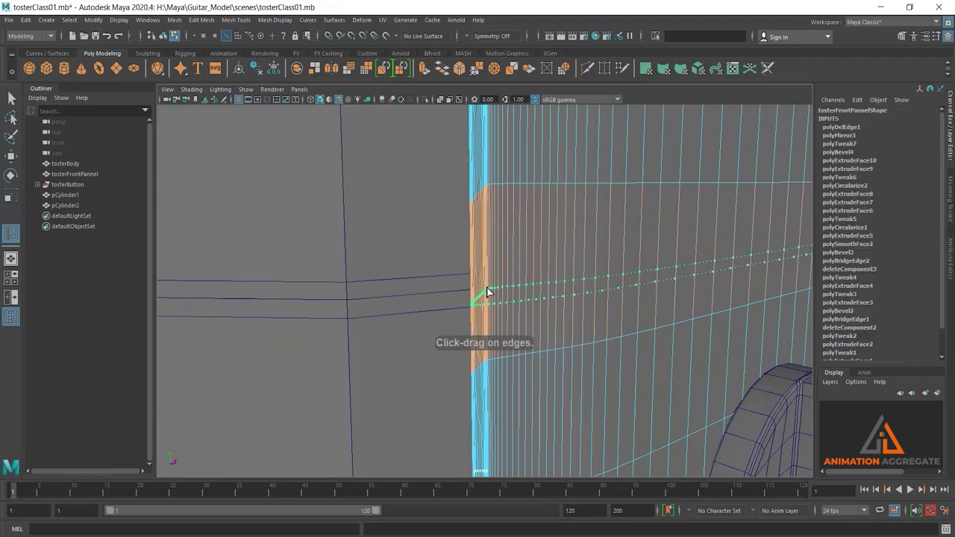
{"action": "left_click", "coordinate": [570, 307]}
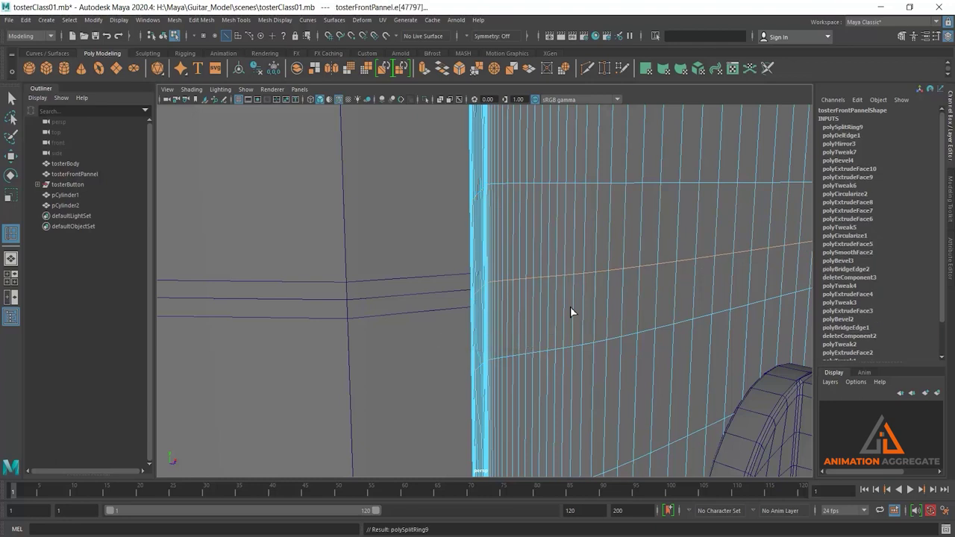
- Scale the new edge loop to flatten it vertically
{"action": "key", "text": "r"}
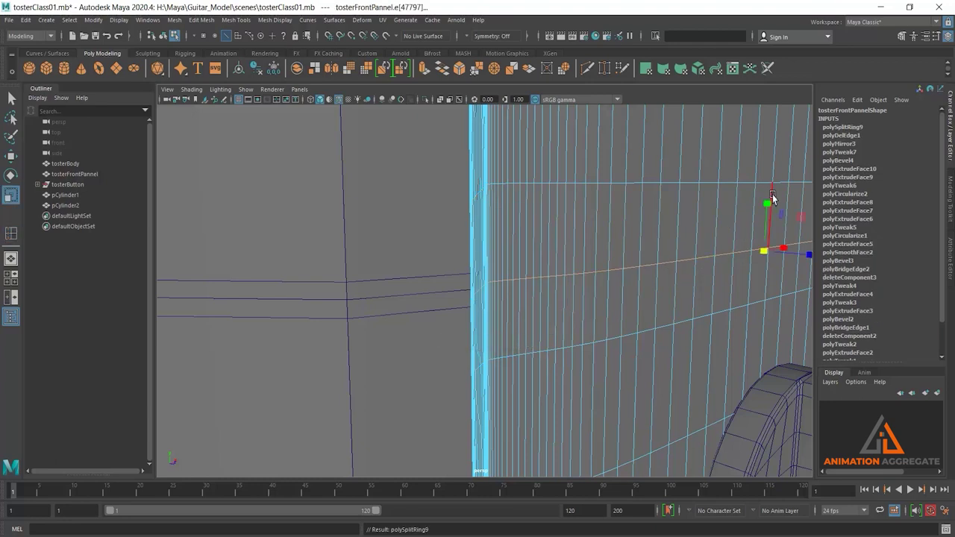
{"action": "left_click_drag", "start_coordinate": [767, 207], "coordinate": [765, 273]}
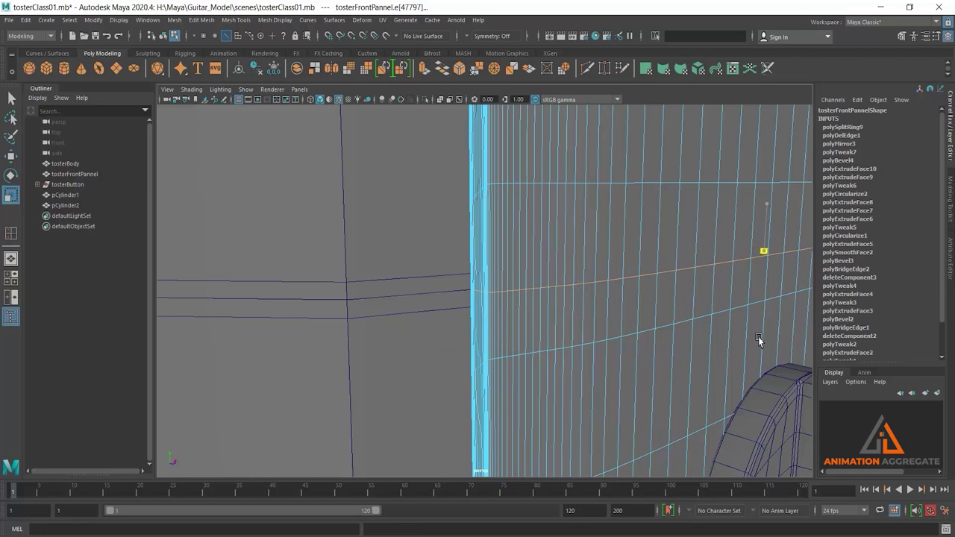
{"action": "mouse_move", "coordinate": [505, 345]}
{"action": "left_mouse_down", "text": "alt"}
{"action": "mouse_move", "coordinate": [558, 333]}
{"action": "mouse_move", "coordinate": [509, 217]}
{"action": "mouse_move", "coordinate": [518, 241]}
{"action": "mouse_move", "coordinate": [535, 248]}
{"action": "mouse_move", "coordinate": [542, 215]}
{"action": "mouse_move", "coordinate": [550, 266]}
{"action": "mouse_move", "coordinate": [547, 251]}
{"action": "mouse_move", "coordinate": [526, 257]}
{"action": "mouse_move", "coordinate": [581, 268]}
{"action": "left_mouse_up", "text": "alt"}
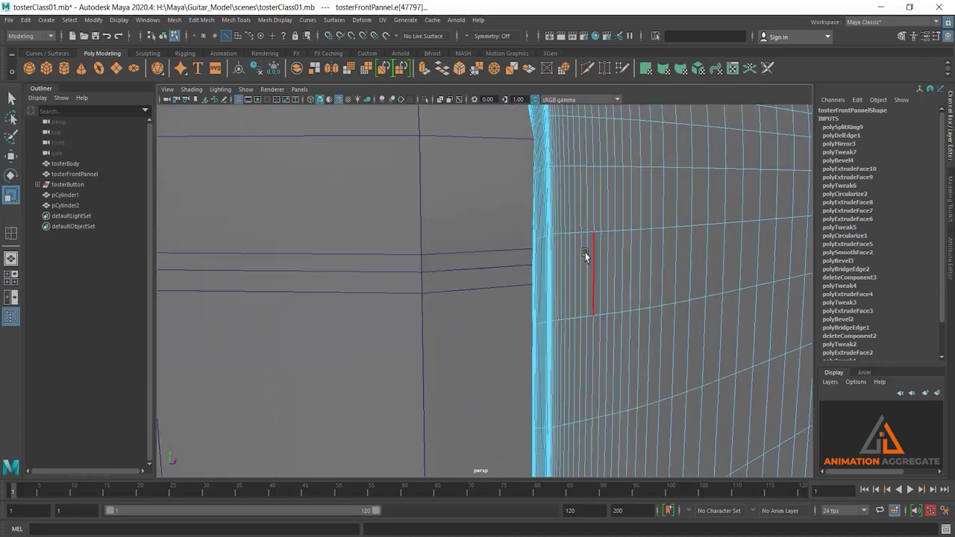
- Insert a horizontal edge loop on the panel level with the body's loop
{"action": "right_click", "coordinate": [590, 259], "text": "shift"}
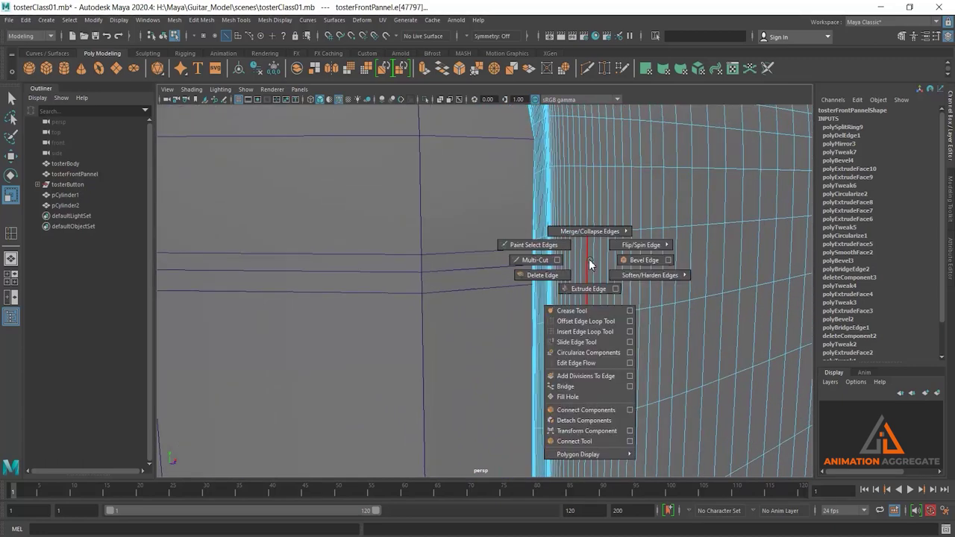
{"action": "left_click", "coordinate": [589, 257]}
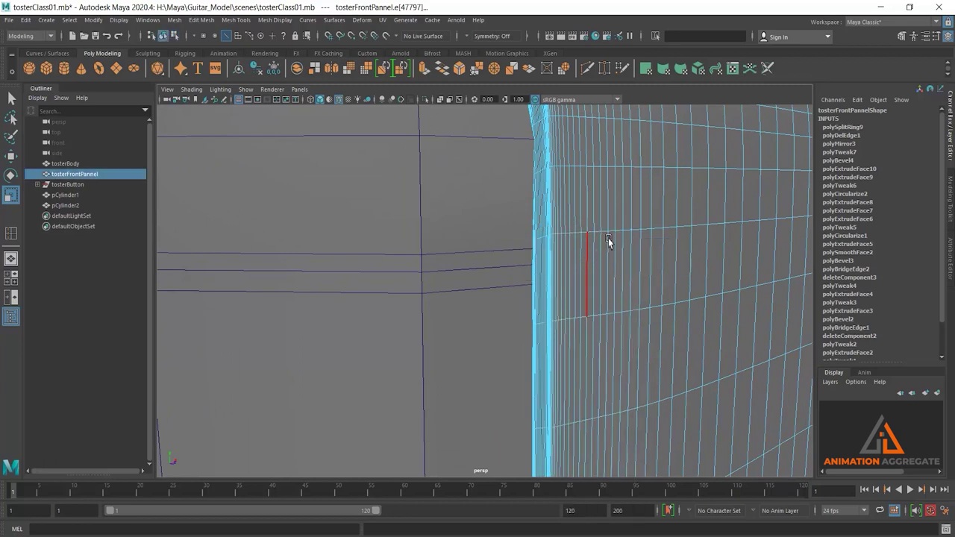
{"action": "right_click_drag", "start_coordinate": [606, 241], "coordinate": [549, 258], "text": "shift"}
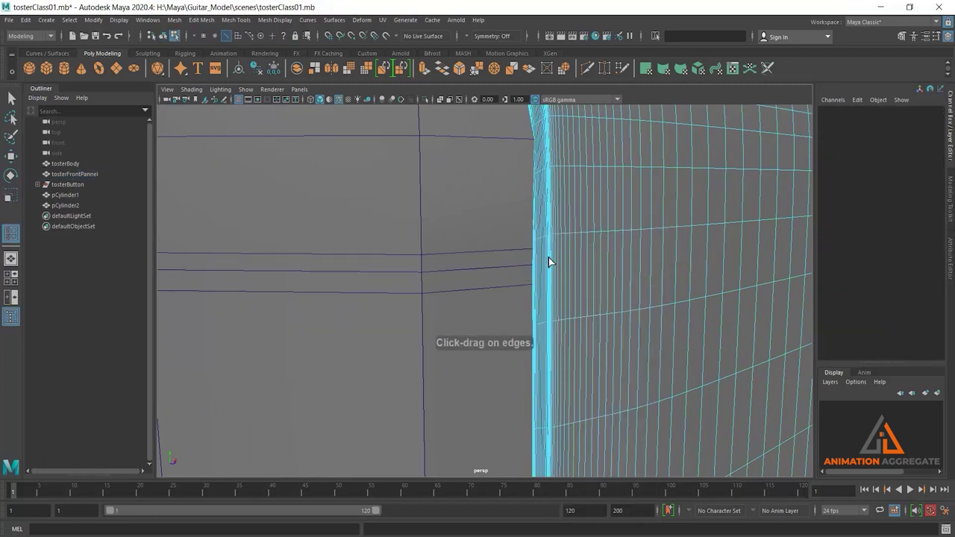
{"action": "left_click_drag", "start_coordinate": [549, 262], "coordinate": [551, 266]}
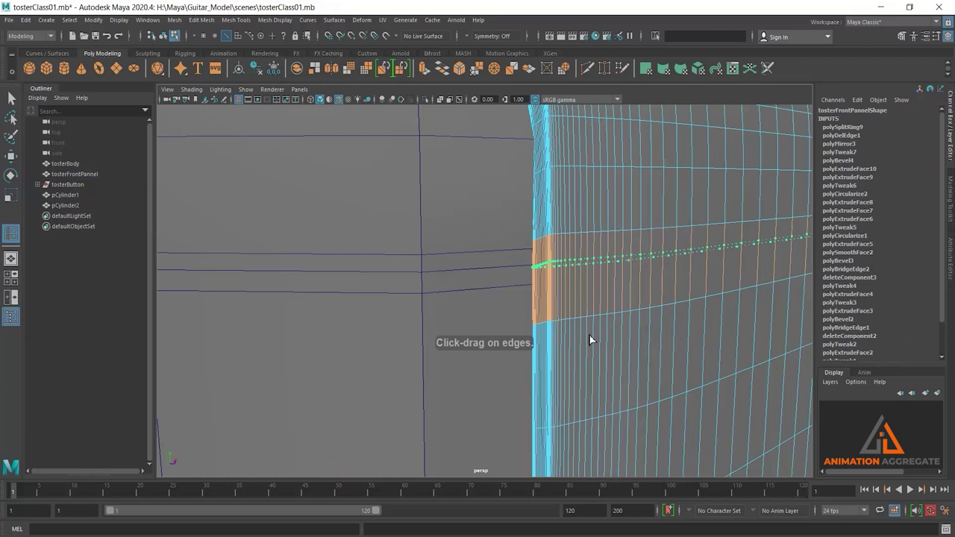
{"action": "left_click_drag", "start_coordinate": [589, 339], "coordinate": [590, 340]}
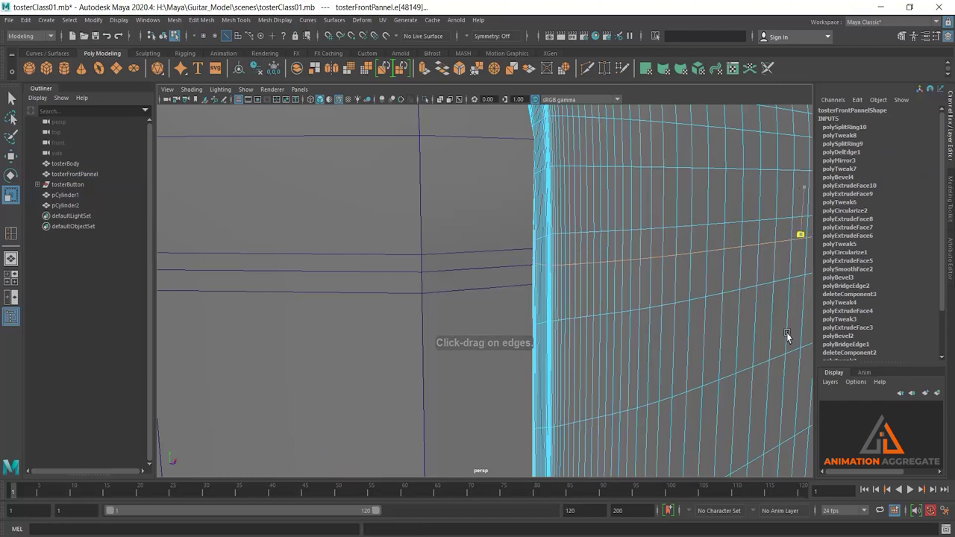
- Adjust the new loop's height with the Move tool, then switch to the four-view layout
{"action": "middle_click_drag", "start_coordinate": [809, 298], "coordinate": [762, 312], "text": "alt"}
{"action": "left_click_drag", "start_coordinate": [762, 309], "coordinate": [551, 261], "text": "alt"}
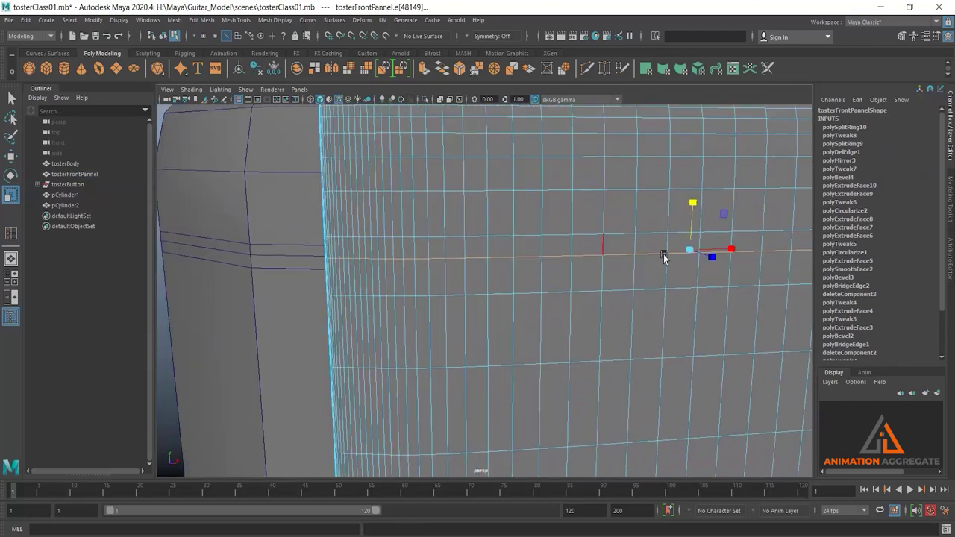
{"action": "key", "text": "w"}
{"action": "left_click_drag", "start_coordinate": [693, 203], "coordinate": [694, 208]}
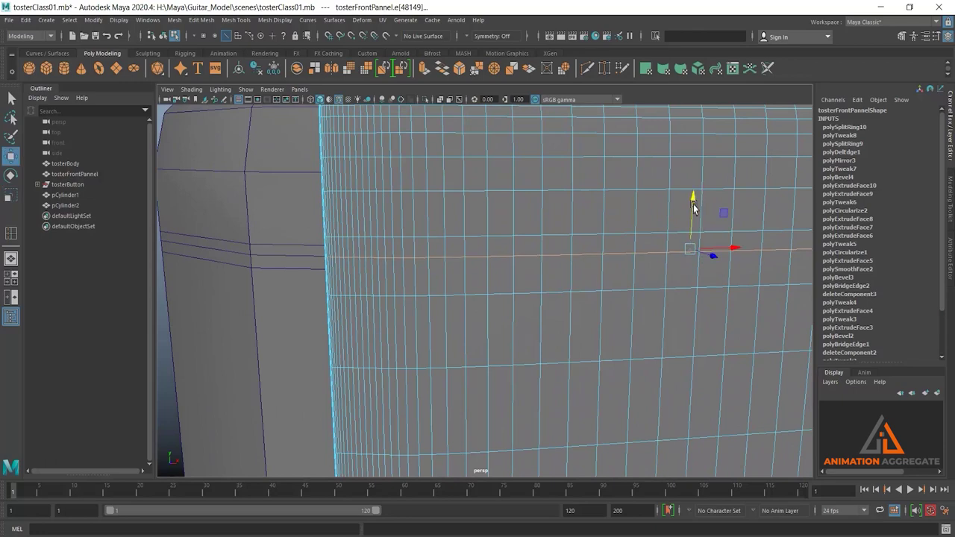
{"action": "mouse_move", "coordinate": [705, 359]}
{"action": "left_mouse_down", "text": "alt"}
{"action": "mouse_move", "coordinate": [649, 256]}
{"action": "mouse_move", "coordinate": [673, 299]}
{"action": "mouse_move", "coordinate": [650, 317]}
{"action": "mouse_move", "coordinate": [624, 311]}
{"action": "mouse_move", "coordinate": [612, 239]}
{"action": "left_mouse_up", "text": "alt"}
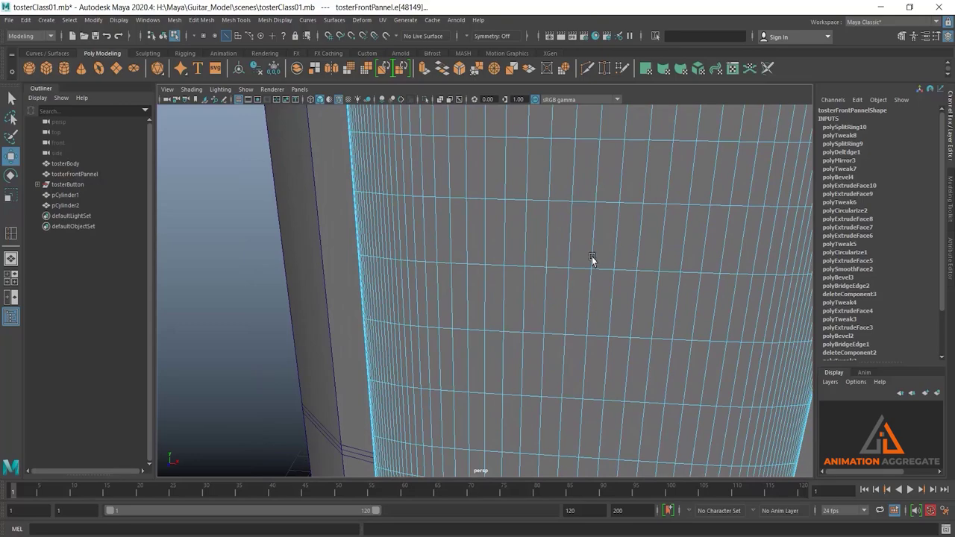
{"action": "scroll", "coordinate": [596, 263], "scroll_direction": "down", "scroll_amount": 4}
{"action": "key", "text": "space"}
{"action": "key", "text": "space"}
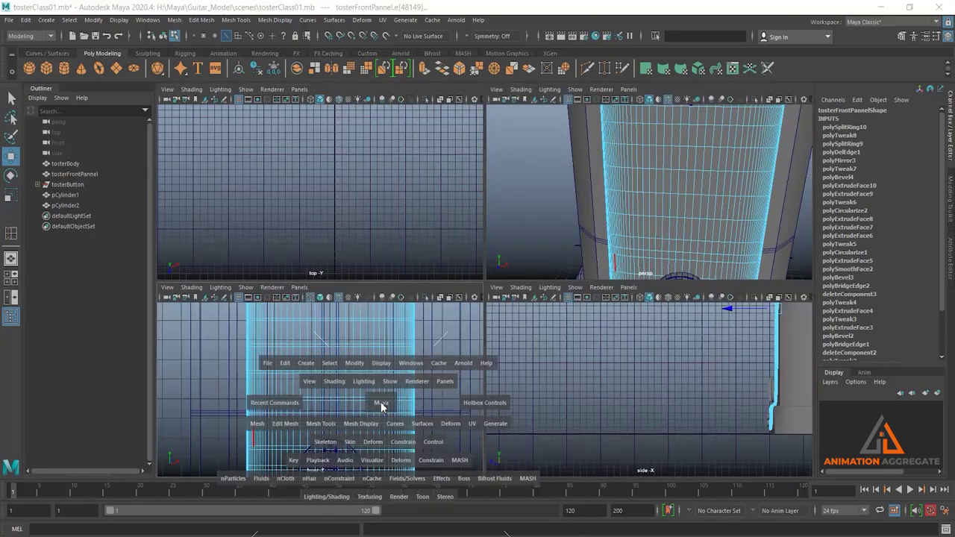
- Maximise the front view and pick a vertex on the panel's edge loop in vertex mode
{"action": "left_click_drag", "start_coordinate": [381, 401], "coordinate": [380, 448]}
{"action": "scroll", "coordinate": [485, 244], "scroll_direction": "up", "scroll_amount": 2}
{"action": "scroll", "coordinate": [485, 245], "scroll_direction": "down", "scroll_amount": 2}
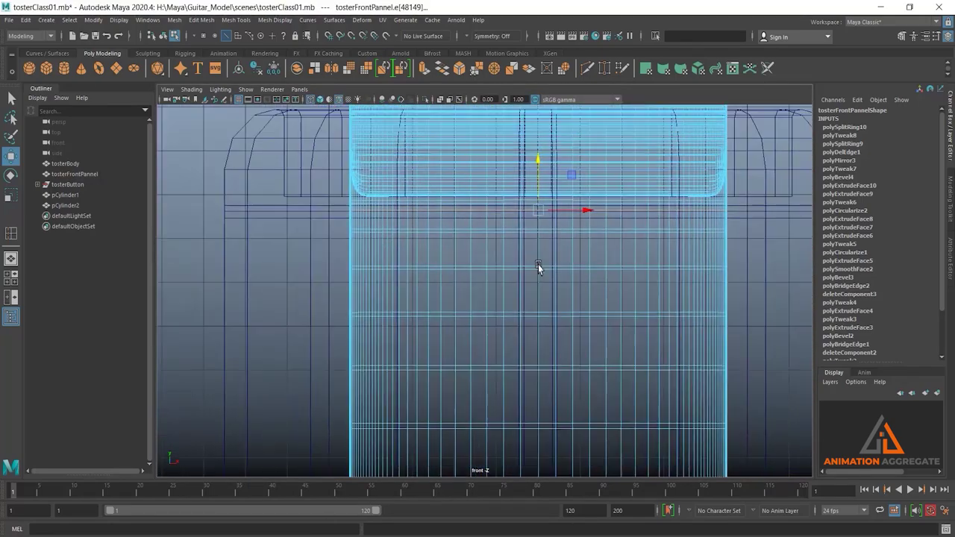
{"action": "middle_click_drag", "start_coordinate": [570, 227], "coordinate": [555, 256], "text": "alt"}
{"action": "scroll", "coordinate": [612, 279], "scroll_direction": "up", "scroll_amount": 3}
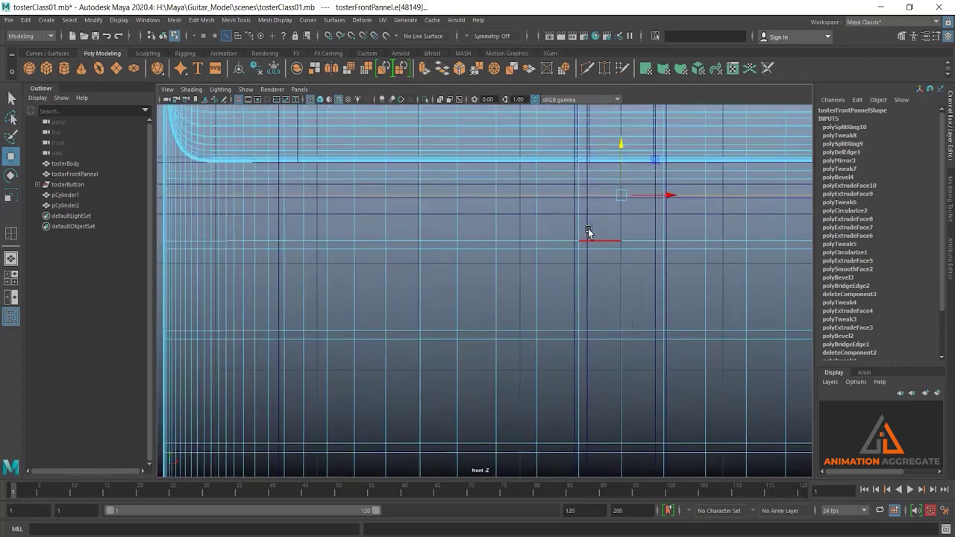
{"action": "right_click_drag", "start_coordinate": [582, 223], "coordinate": [580, 195]}
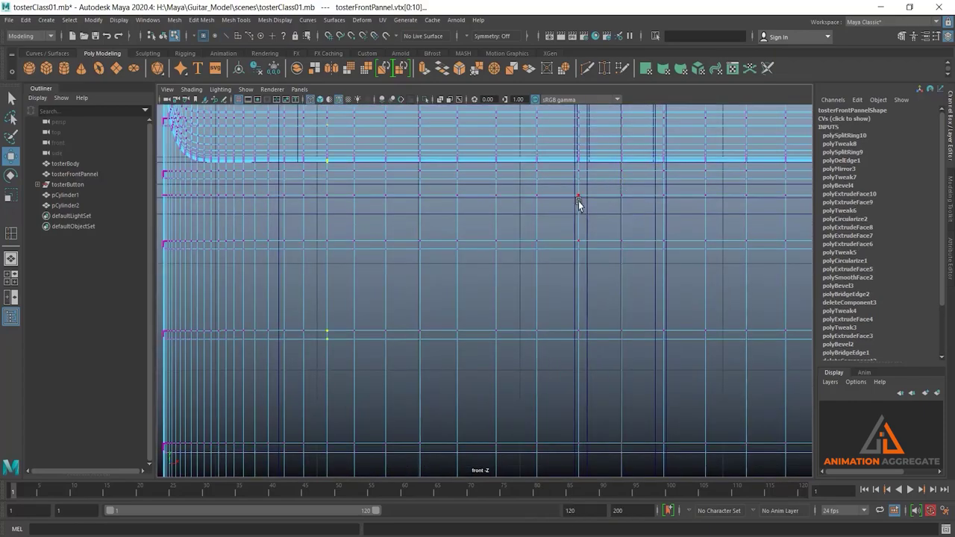
{"action": "scroll", "coordinate": [636, 300], "scroll_direction": "down", "scroll_amount": 1}
{"action": "scroll", "coordinate": [630, 291], "scroll_direction": "down", "scroll_amount": 1}
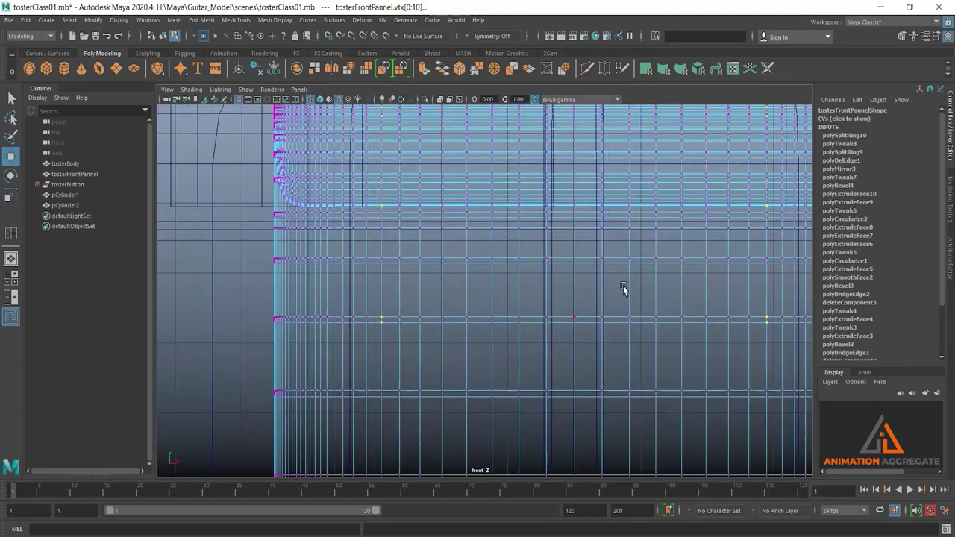
{"action": "scroll", "coordinate": [619, 280], "scroll_direction": "down", "scroll_amount": 1}
{"action": "scroll", "coordinate": [612, 274], "scroll_direction": "down", "scroll_amount": 1}
{"action": "scroll", "coordinate": [605, 298], "scroll_direction": "up", "scroll_amount": 1}
{"action": "scroll", "coordinate": [671, 358], "scroll_direction": "up", "scroll_amount": 1}
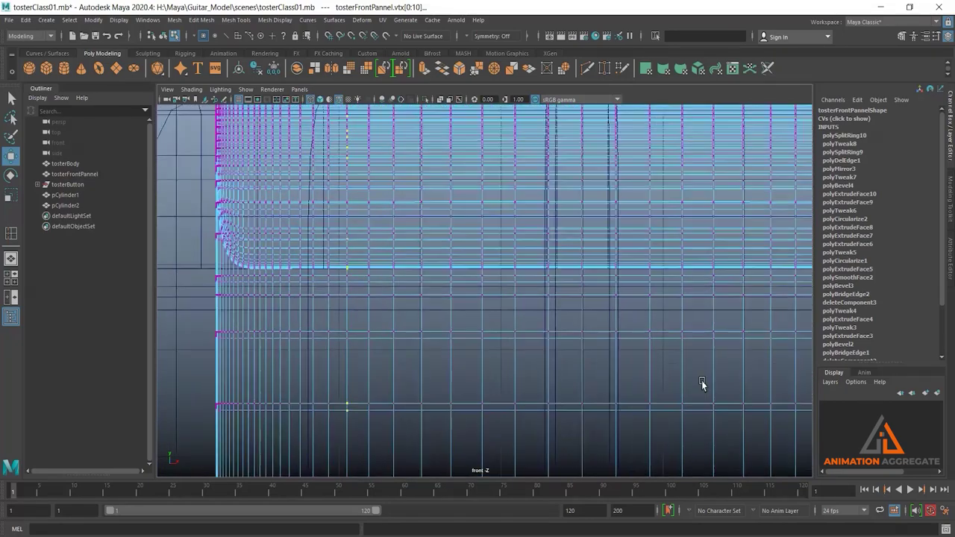
{"action": "scroll", "coordinate": [656, 350], "scroll_direction": "up", "scroll_amount": 1}
{"action": "left_click", "coordinate": [623, 328]}
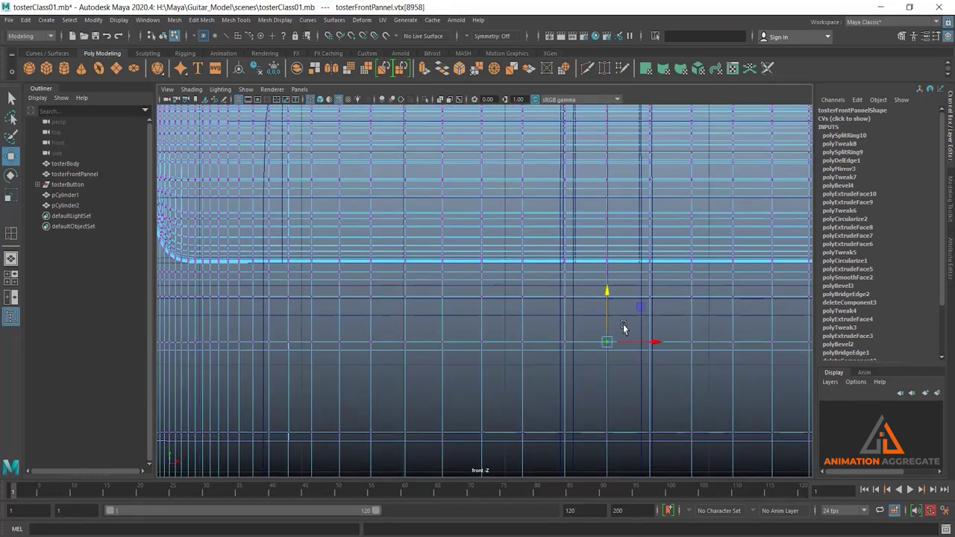
- Turn on shaded display, try moving a panel vertex up along Y, then undo it
{"action": "key", "text": "5"}
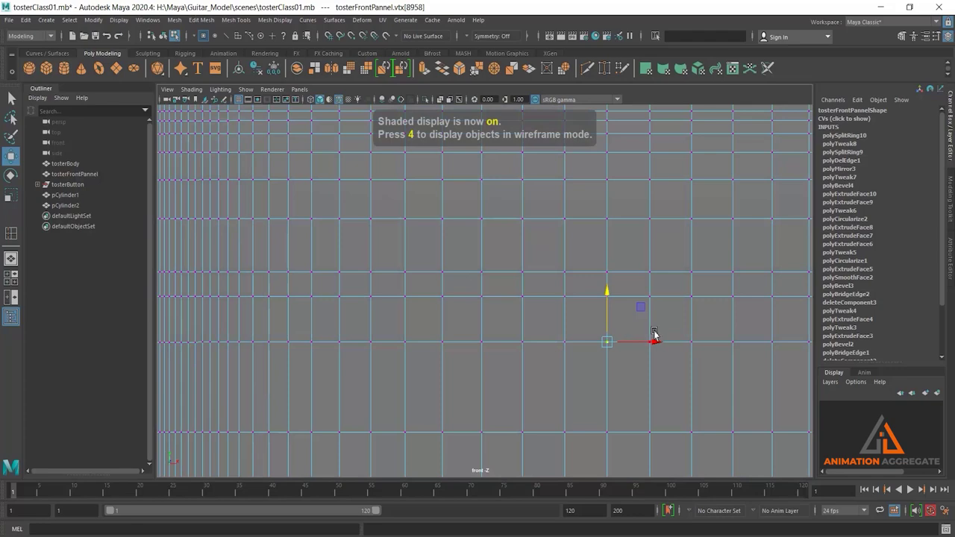
{"action": "scroll", "coordinate": [623, 332], "scroll_direction": "down", "scroll_amount": 1}
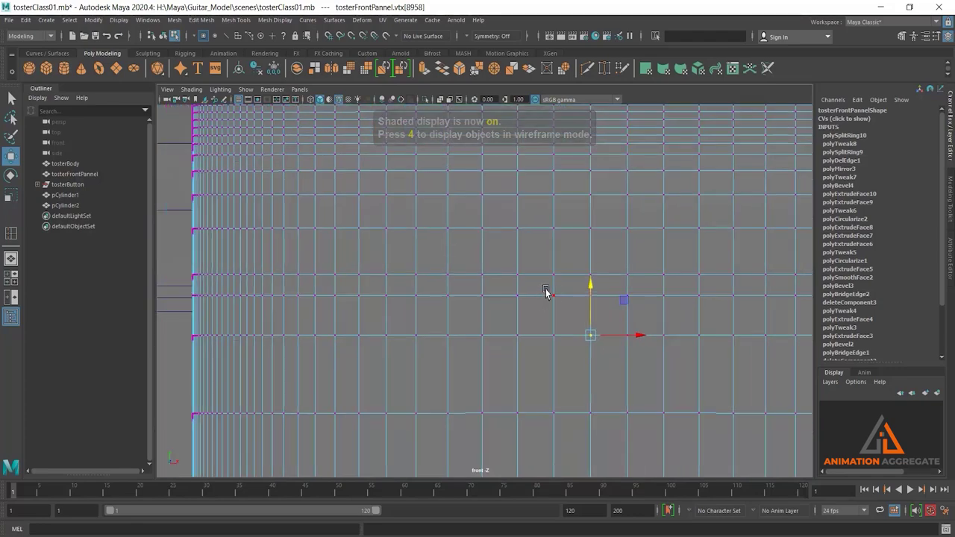
{"action": "left_click_drag", "start_coordinate": [547, 289], "coordinate": [564, 364]}
{"action": "mouse_move", "coordinate": [579, 286]}
{"action": "middle_mouse_down", "text": "alt"}
{"action": "mouse_move", "coordinate": [582, 241]}
{"action": "mouse_move", "coordinate": [571, 321]}
{"action": "middle_mouse_up", "text": "alt"}
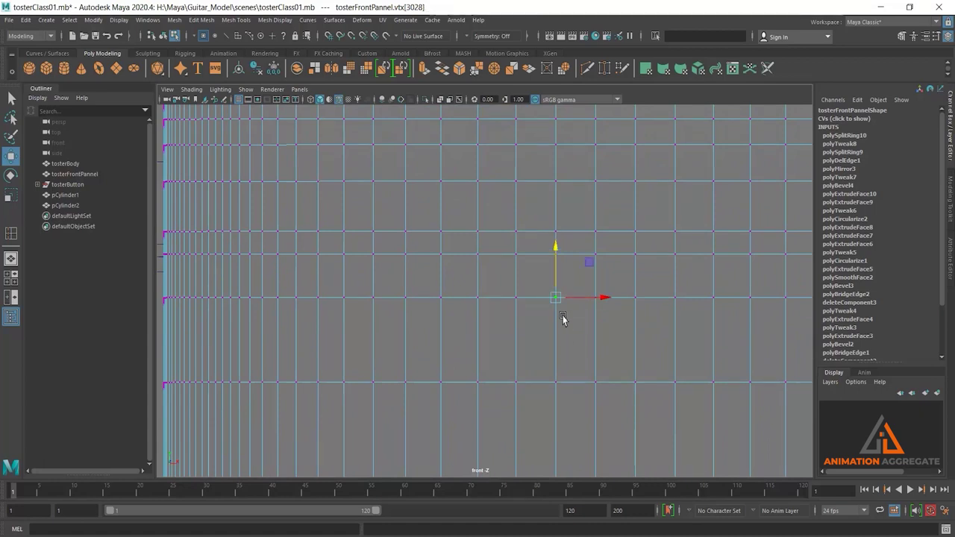
{"action": "scroll", "coordinate": [545, 299], "scroll_direction": "up", "scroll_amount": 2}
{"action": "left_click_drag", "start_coordinate": [573, 285], "coordinate": [614, 344]}
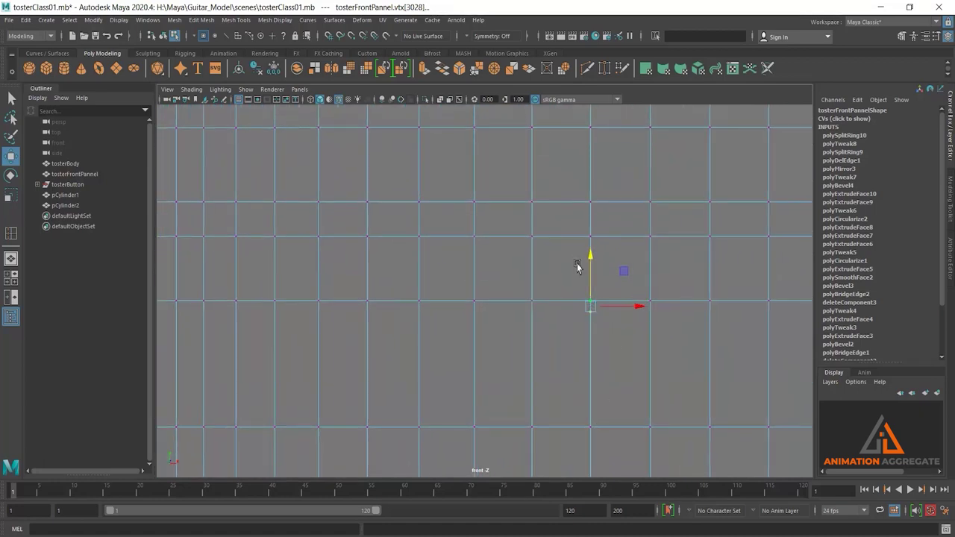
{"action": "left_click_drag", "start_coordinate": [587, 252], "coordinate": [584, 228]}
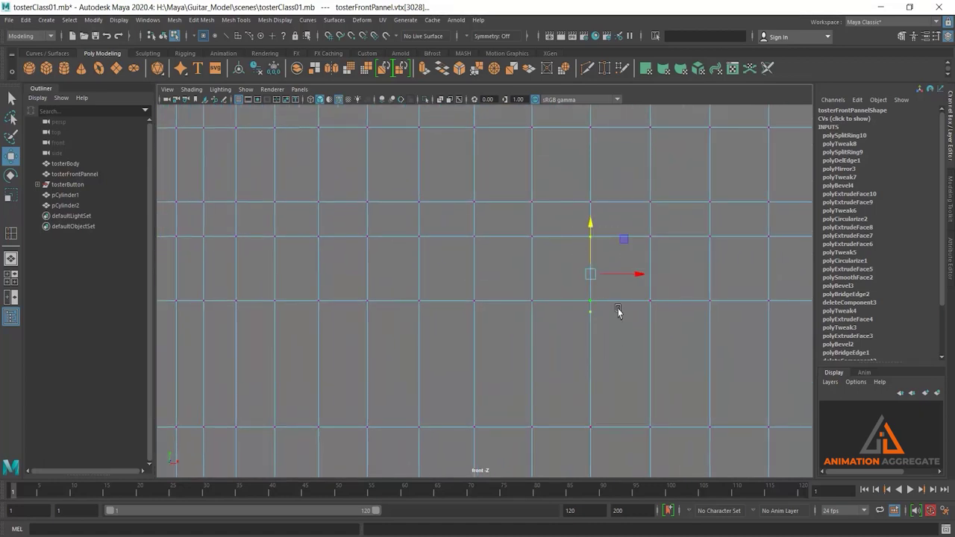
{"action": "middle_click_drag", "start_coordinate": [618, 312], "coordinate": [618, 176], "text": "alt"}
{"action": "middle_click_drag", "start_coordinate": [622, 351], "coordinate": [601, 308], "text": "alt"}
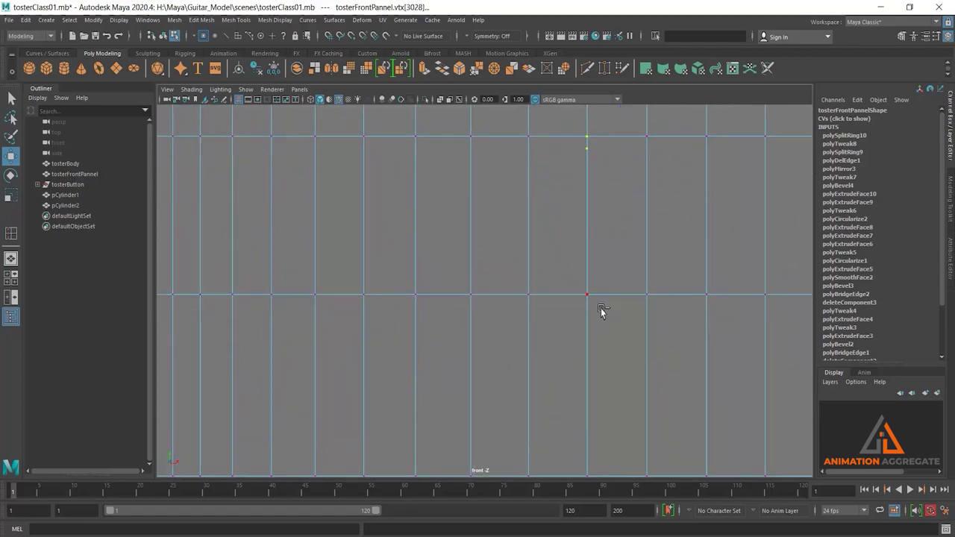
{"action": "key", "text": "ctrl+z"}
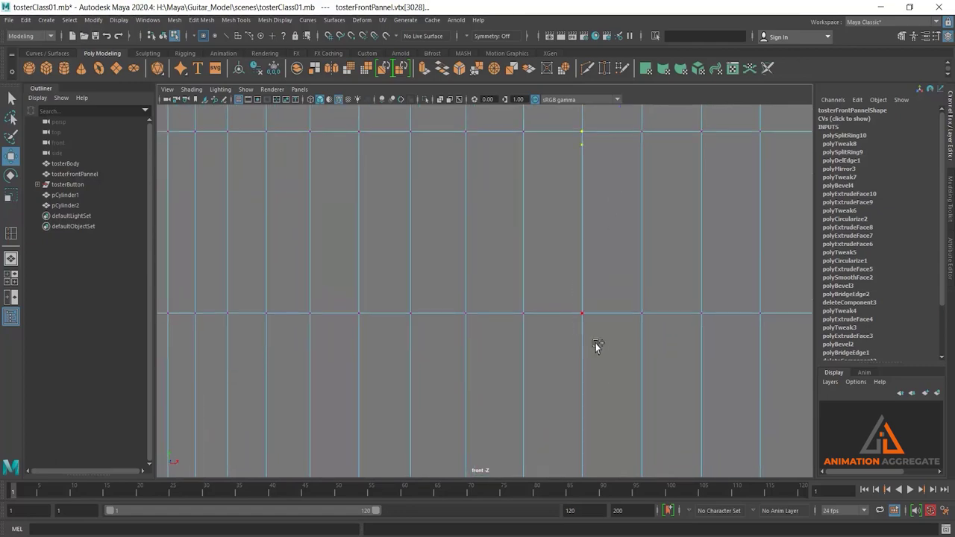
- Marquee-select the front panel's centre column of vertices
{"action": "scroll", "coordinate": [565, 277], "scroll_direction": "down", "scroll_amount": 8}
{"action": "mouse_move", "coordinate": [565, 277]}
{"action": "middle_mouse_down", "text": "alt"}
{"action": "mouse_move", "coordinate": [555, 336]}
{"action": "mouse_move", "coordinate": [563, 280]}
{"action": "middle_mouse_up", "text": "alt"}
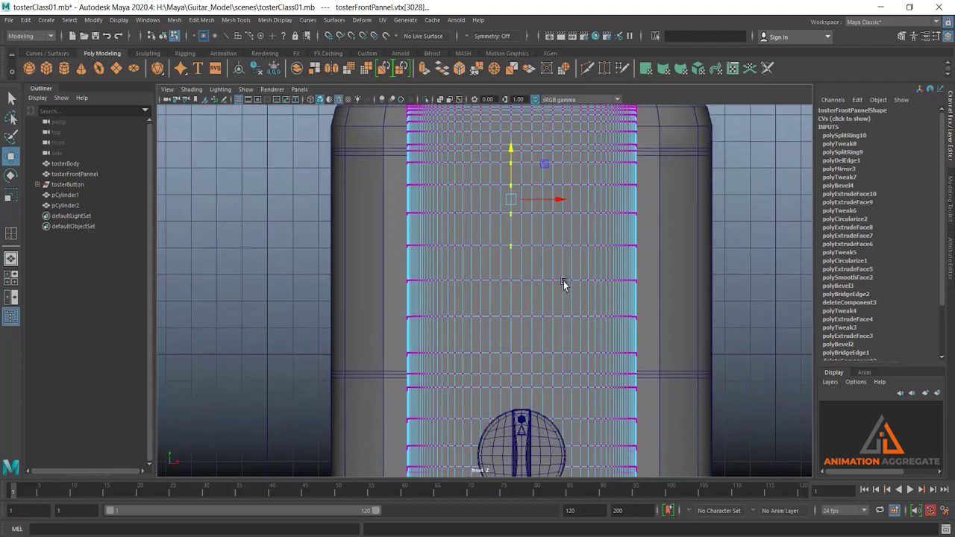
{"action": "scroll", "coordinate": [543, 252], "scroll_direction": "up", "scroll_amount": 2}
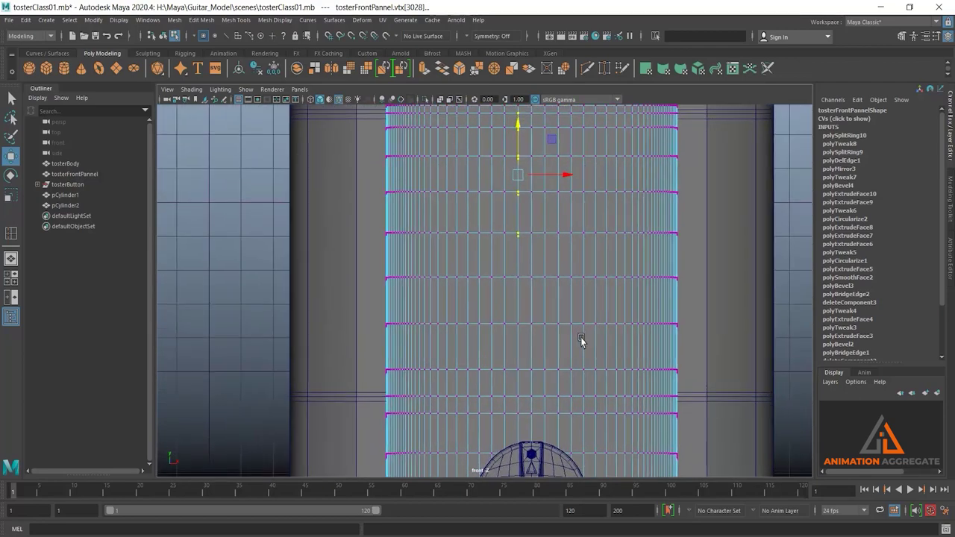
{"action": "left_click_drag", "start_coordinate": [520, 304], "coordinate": [527, 403]}
{"action": "key", "text": "space"}
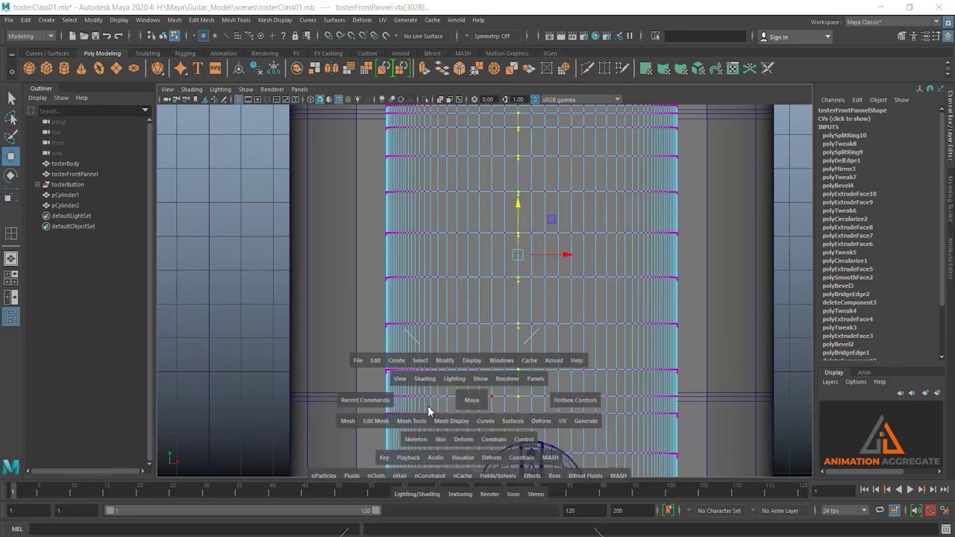
{"action": "key", "text": "space"}
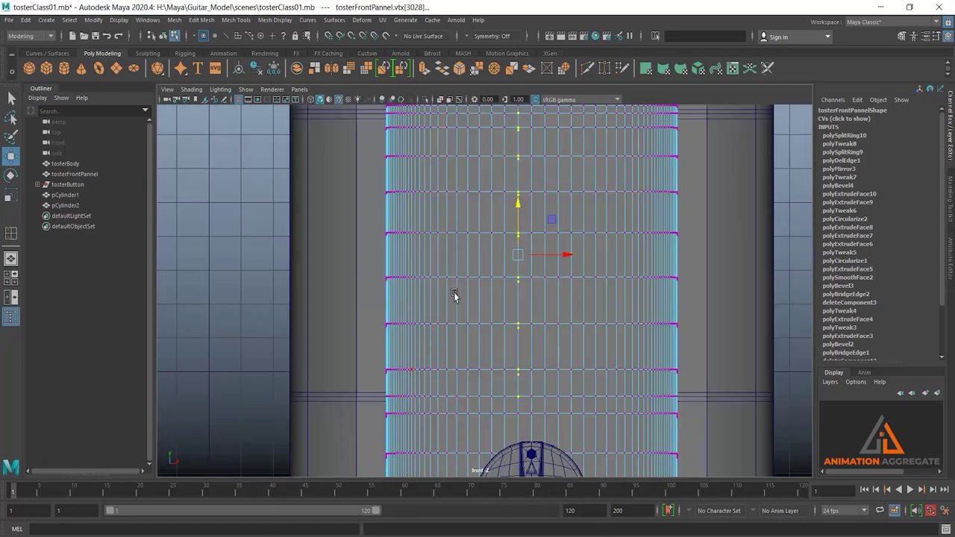
- Switch to wireframe and nudge the centre vertex column slightly right along X
{"action": "scroll", "coordinate": [473, 292], "scroll_direction": "up", "scroll_amount": 1}
{"action": "key", "text": "4"}
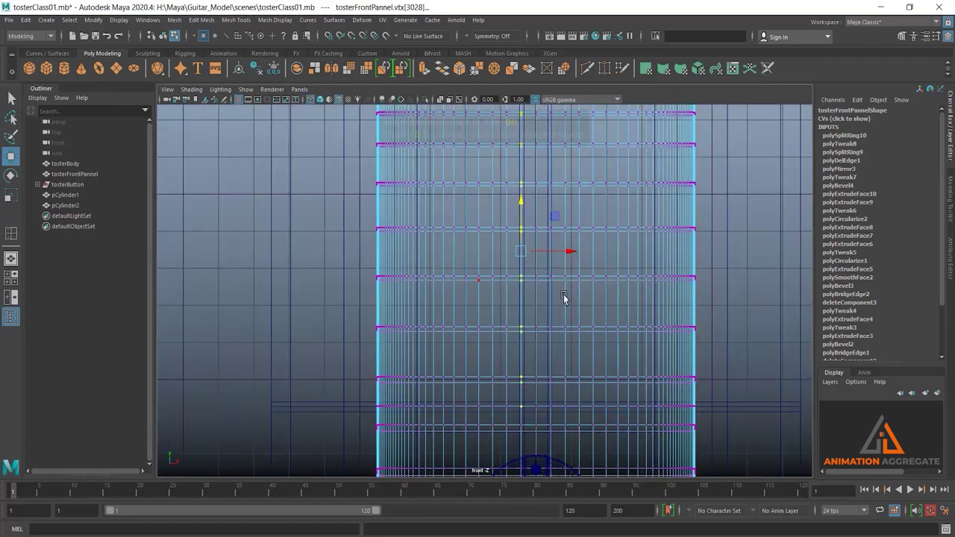
{"action": "left_click_drag", "start_coordinate": [571, 253], "coordinate": [573, 253]}
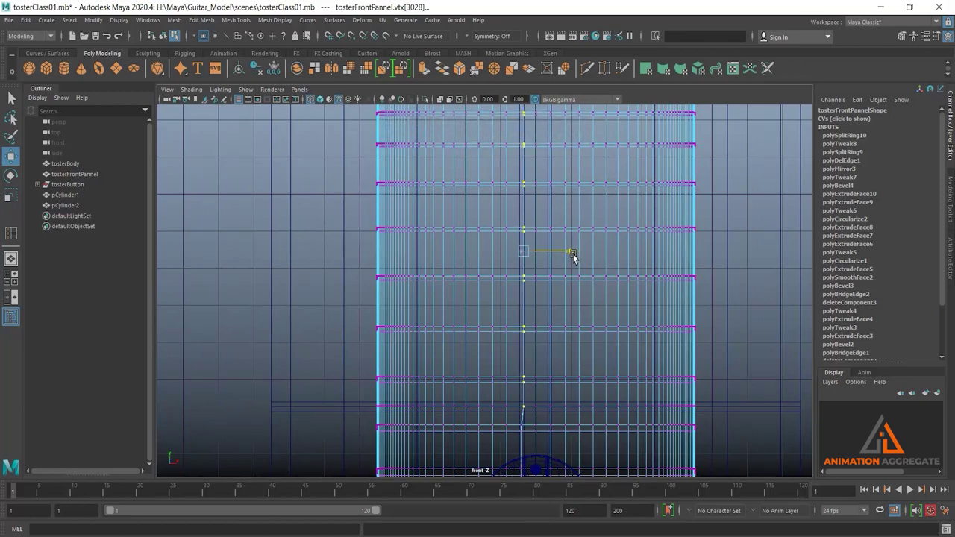
{"action": "scroll", "coordinate": [626, 335], "scroll_direction": "up", "scroll_amount": 1}
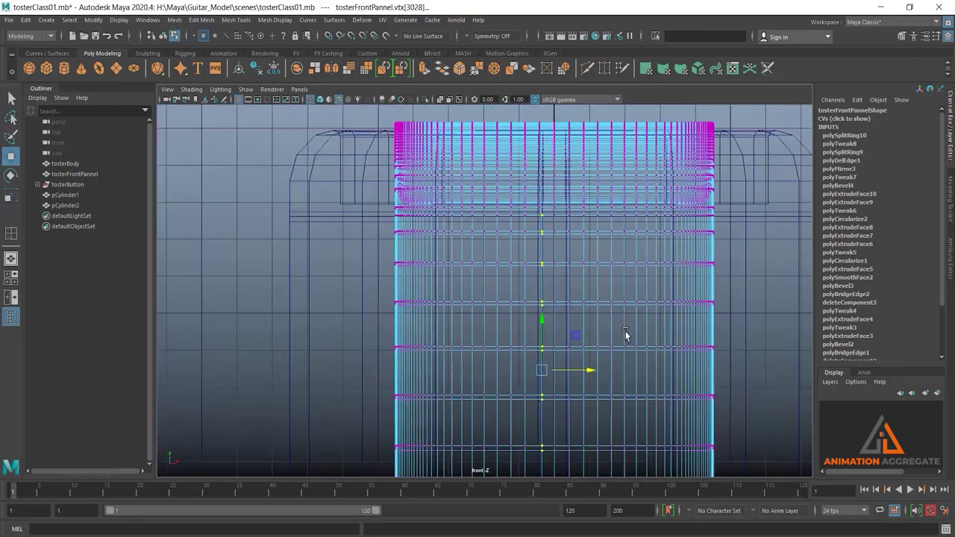
{"action": "scroll", "coordinate": [624, 311], "scroll_direction": "up", "scroll_amount": 1}
{"action": "scroll", "coordinate": [609, 321], "scroll_direction": "up", "scroll_amount": 2}
{"action": "middle_click_drag", "start_coordinate": [610, 321], "coordinate": [590, 344], "text": "alt"}
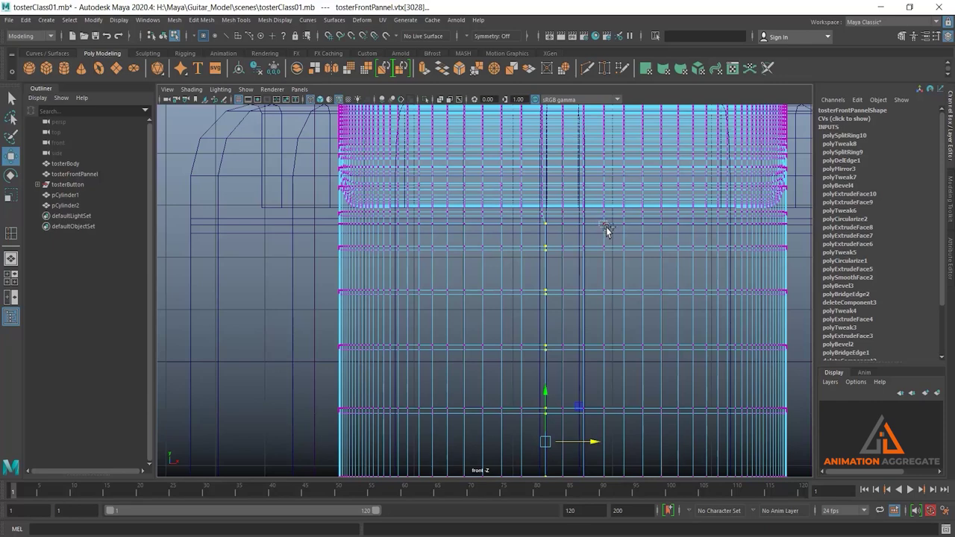
- Marquee-select the vertical column of vertices on the front panel in the front view
{"action": "left_click_drag", "start_coordinate": [578, 238], "coordinate": [591, 314], "text": "shift"}
{"action": "middle_click_drag", "start_coordinate": [601, 273], "coordinate": [590, 173], "text": "alt"}
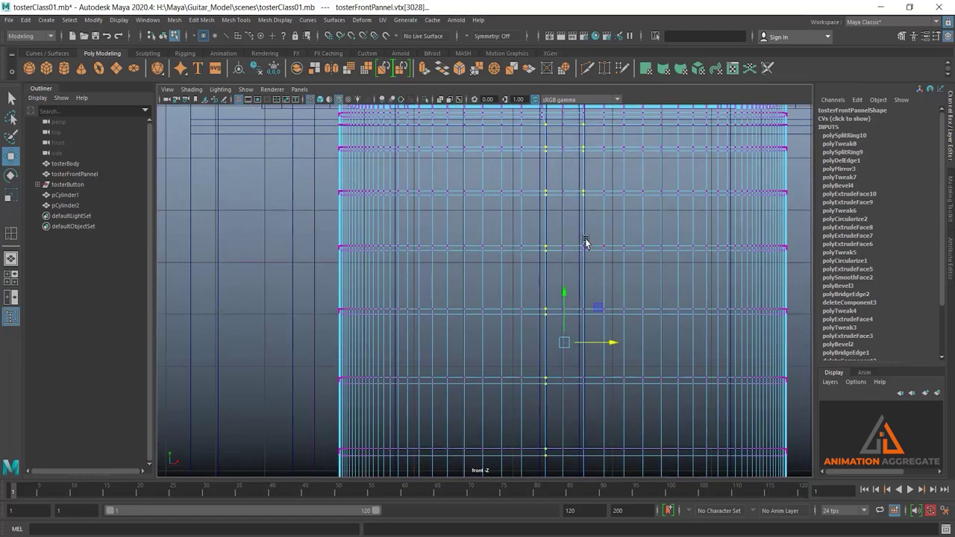
{"action": "left_click_drag", "start_coordinate": [581, 229], "coordinate": [588, 321], "text": "shift"}
{"action": "middle_click_drag", "start_coordinate": [597, 363], "coordinate": [590, 205], "text": "alt"}
{"action": "left_click_drag", "start_coordinate": [585, 278], "coordinate": [594, 415], "text": "shift"}
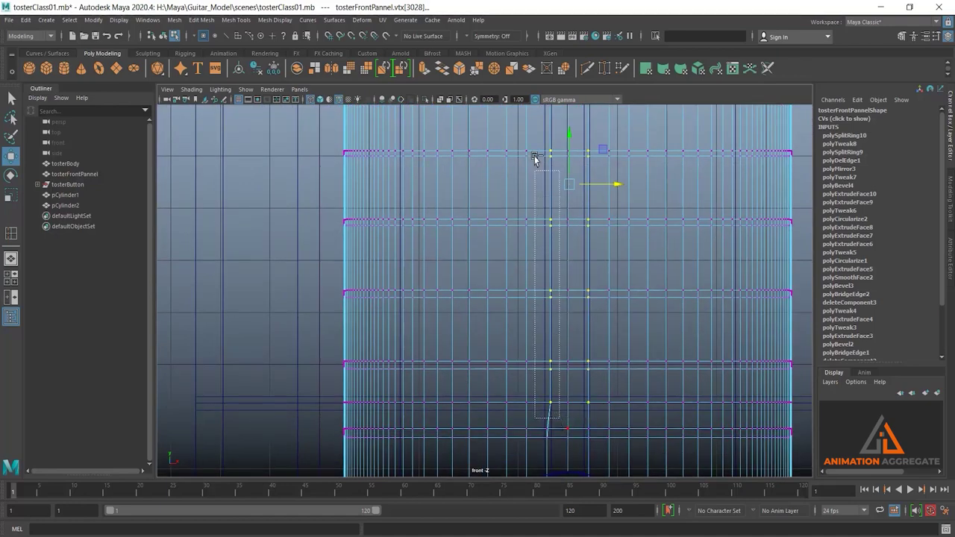
- Zoom in on the vertex column and nudge it slightly to the left
{"action": "scroll", "coordinate": [564, 251], "scroll_direction": "down", "scroll_amount": 3}
{"action": "scroll", "coordinate": [564, 252], "scroll_direction": "down", "scroll_amount": 2}
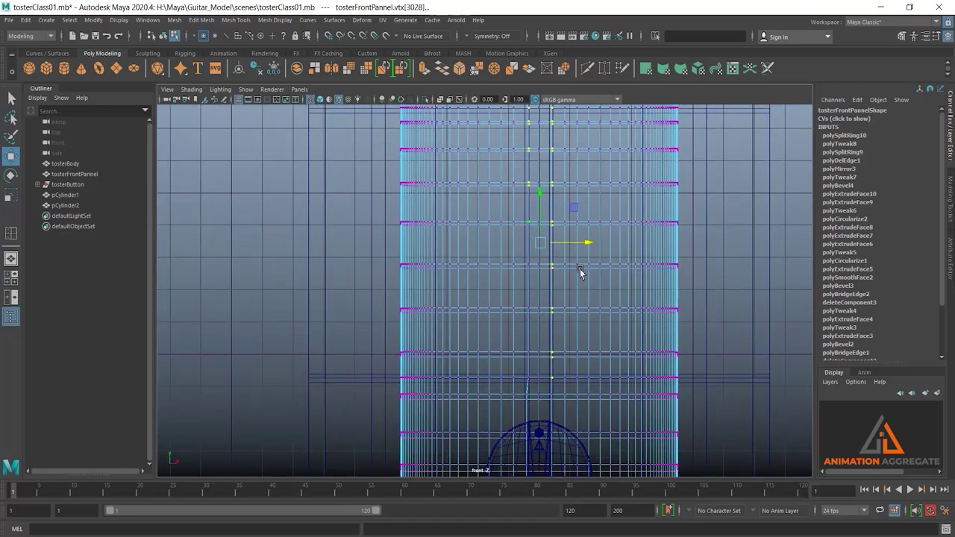
{"action": "scroll", "coordinate": [571, 246], "scroll_direction": "down", "scroll_amount": 2}
{"action": "scroll", "coordinate": [563, 232], "scroll_direction": "down", "scroll_amount": 1}
{"action": "scroll", "coordinate": [561, 234], "scroll_direction": "up", "scroll_amount": 1}
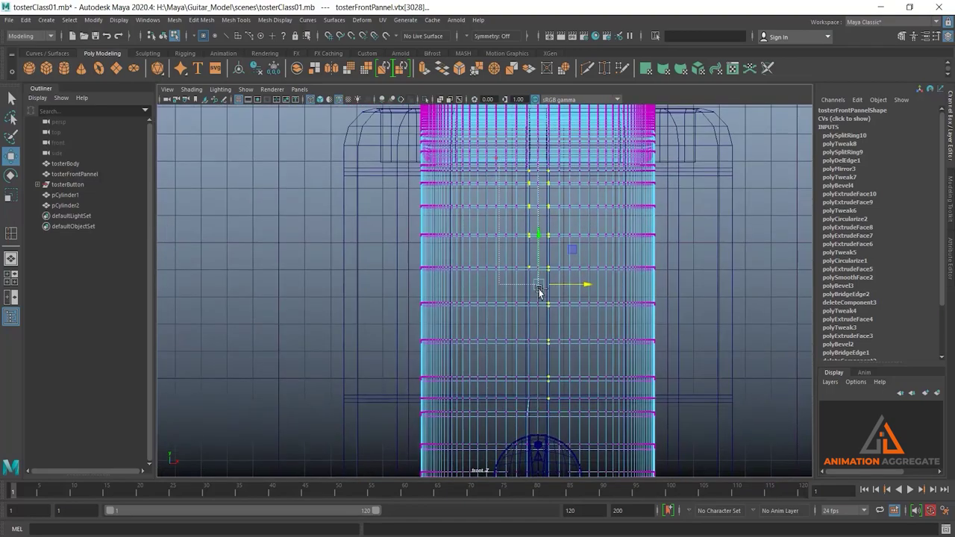
{"action": "left_click_drag", "start_coordinate": [539, 288], "coordinate": [537, 294]}
{"action": "scroll", "coordinate": [588, 290], "scroll_direction": "up", "scroll_amount": 1}
{"action": "scroll", "coordinate": [588, 290], "scroll_direction": "up", "scroll_amount": 2}
{"action": "scroll", "coordinate": [641, 280], "scroll_direction": "up", "scroll_amount": 1}
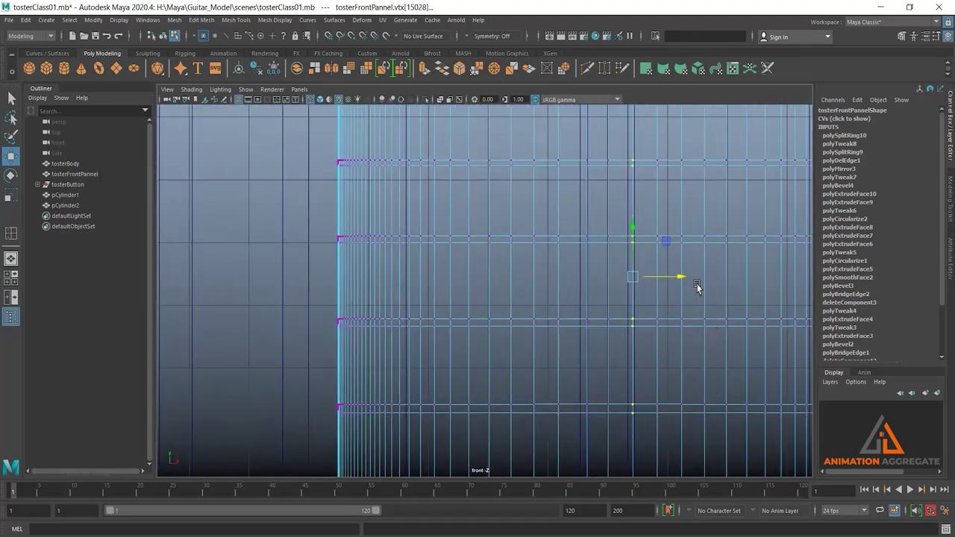
{"action": "left_click_drag", "start_coordinate": [677, 278], "coordinate": [676, 279]}
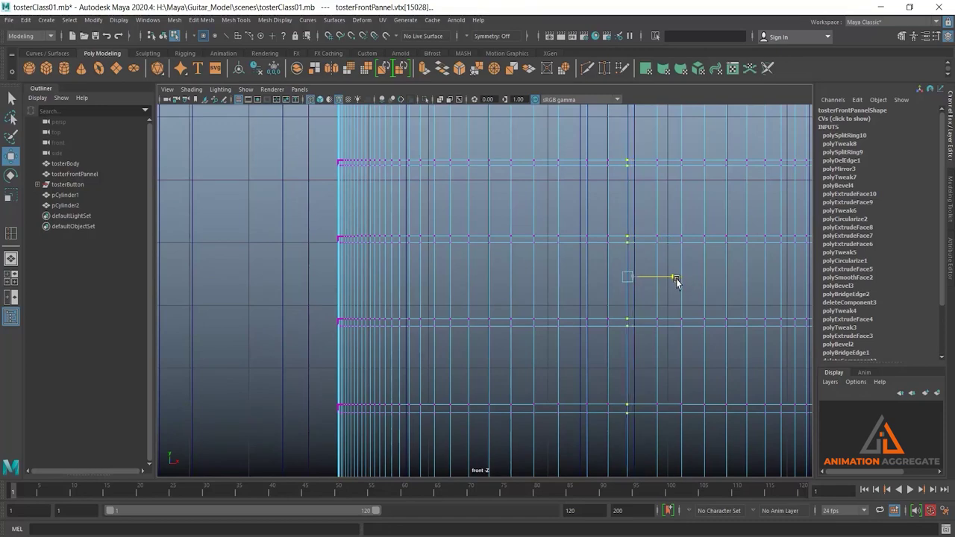
- Switch back to the full perspective view and return to Object Mode
{"action": "key", "text": "space"}
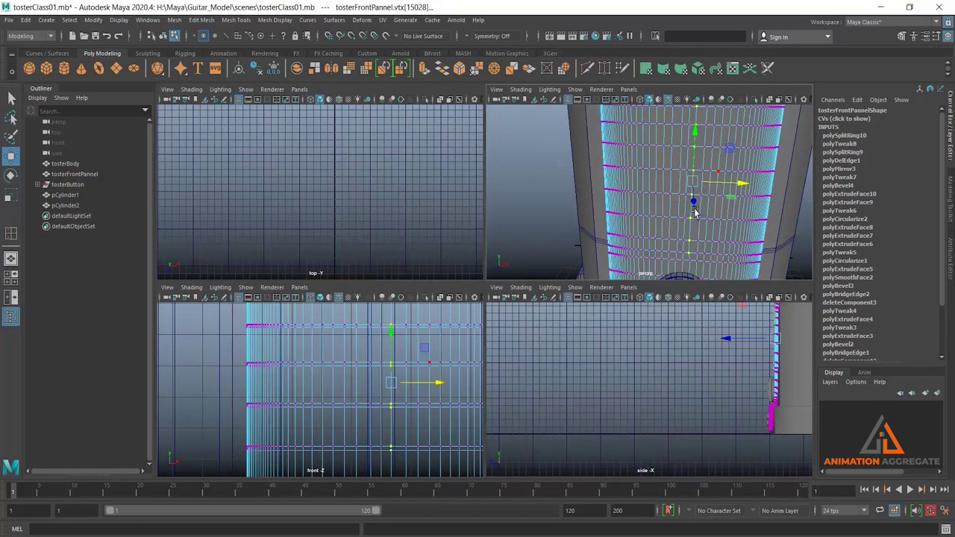
{"action": "key", "text": "space"}
{"action": "left_click_drag", "start_coordinate": [680, 232], "coordinate": [611, 274], "text": "alt"}
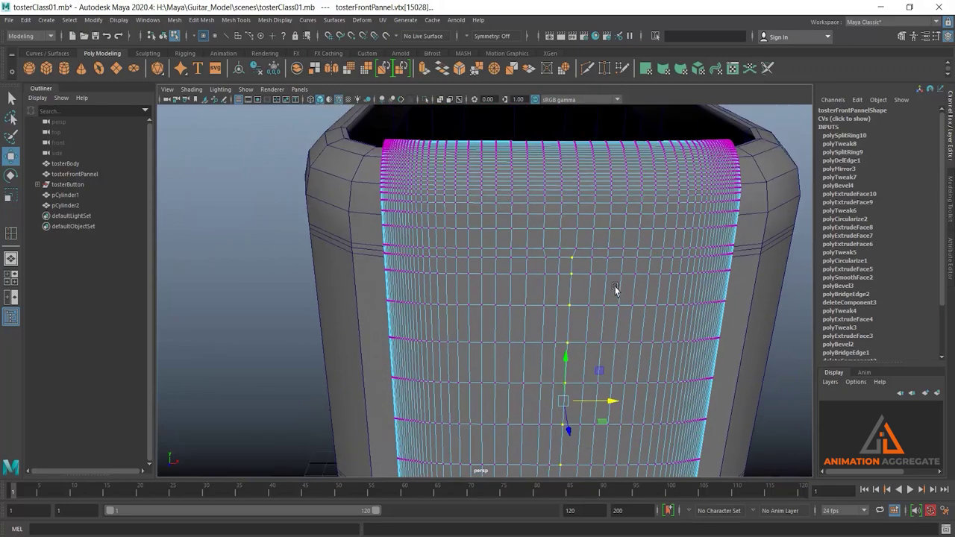
{"action": "right_click_drag", "start_coordinate": [612, 271], "coordinate": [555, 273]}
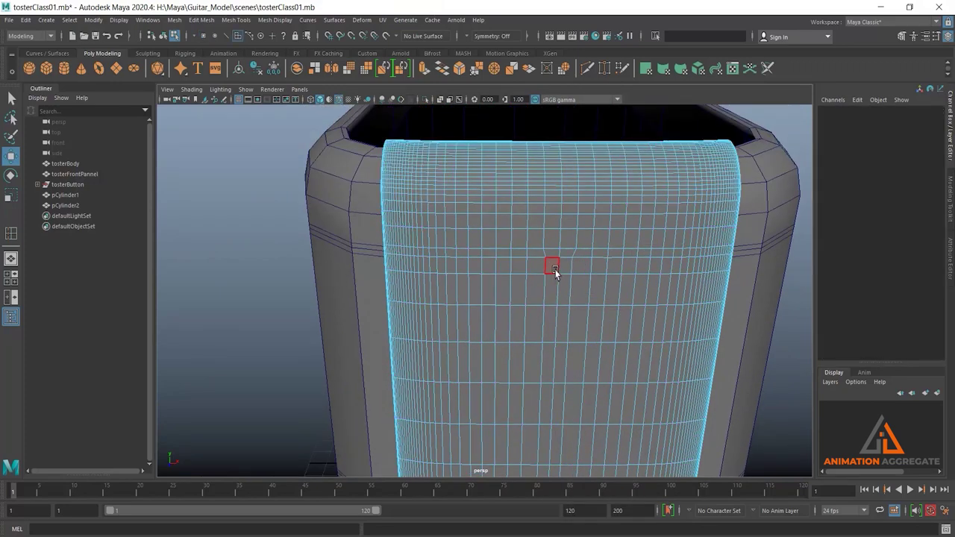
- Loop-select the tall face column on the front panel and delete it
{"action": "left_click", "coordinate": [554, 271]}
{"action": "left_click_drag", "start_coordinate": [564, 285], "coordinate": [569, 317], "text": "alt"}
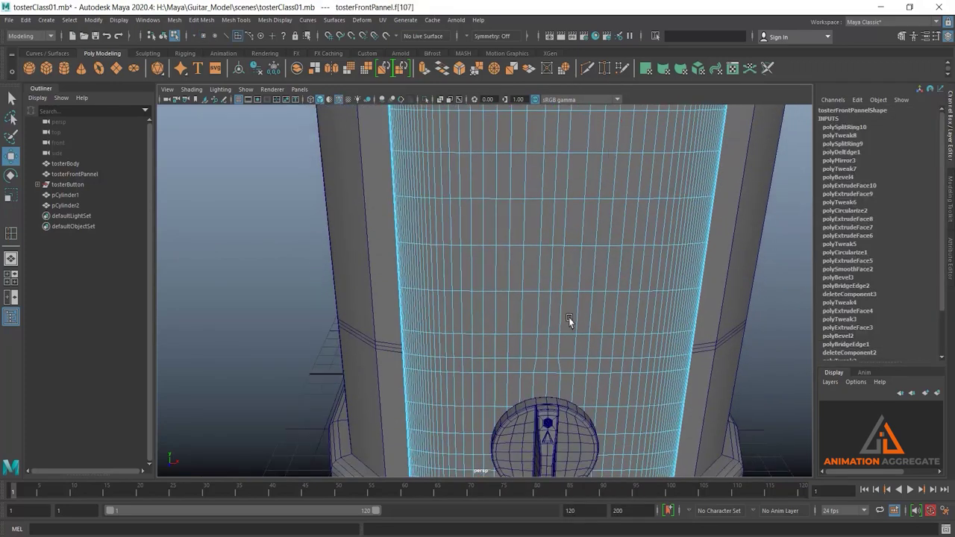
{"action": "left_click", "coordinate": [552, 367], "text": "shift"}
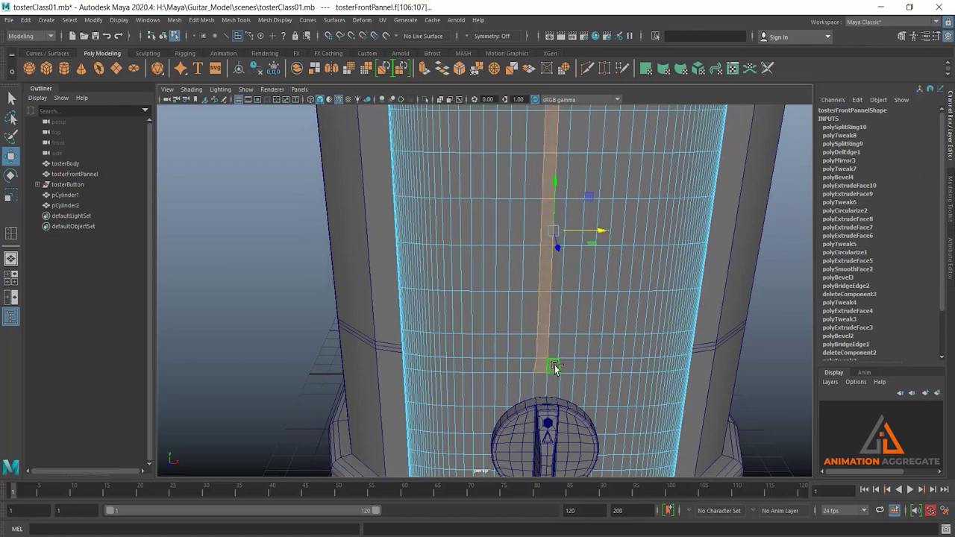
{"action": "key", "text": "ctrl+z"}
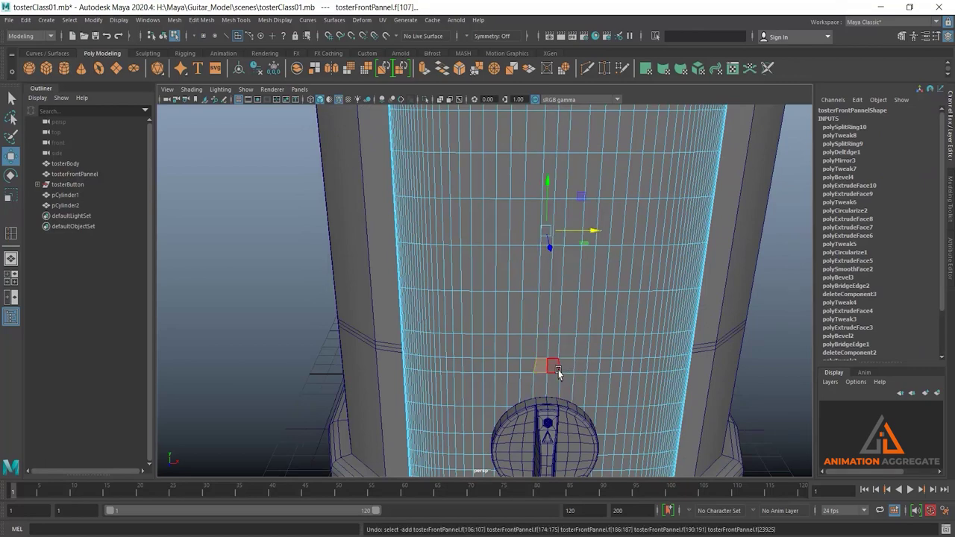
{"action": "left_click", "coordinate": [549, 349]}
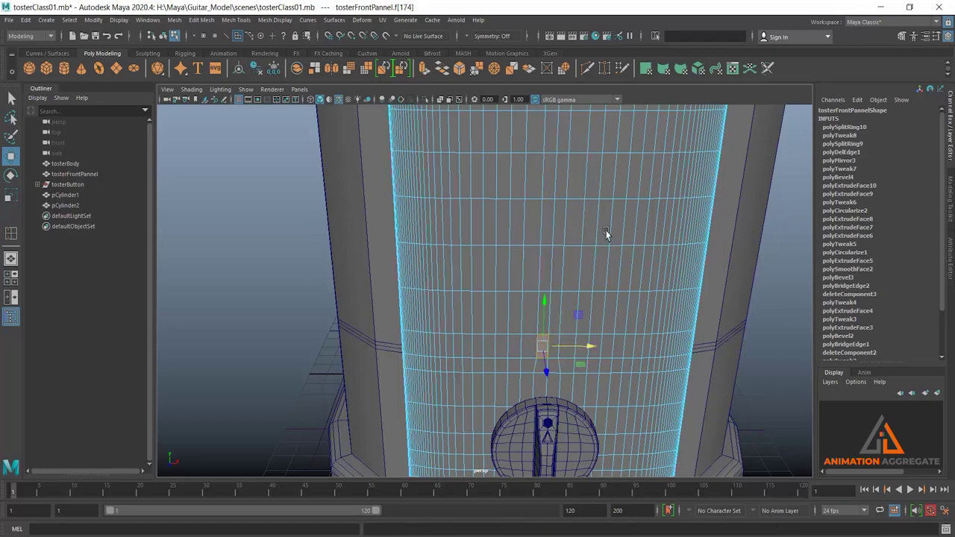
{"action": "middle_click_drag", "start_coordinate": [606, 233], "coordinate": [620, 335], "text": "alt"}
{"action": "left_click_drag", "start_coordinate": [619, 335], "coordinate": [587, 281], "text": "alt"}
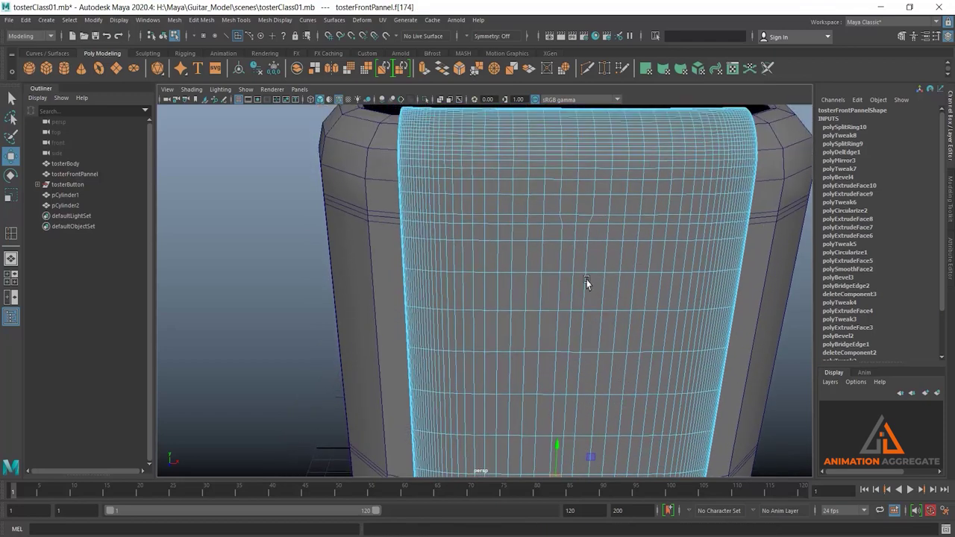
{"action": "double_click", "coordinate": [571, 234], "text": "shift"}
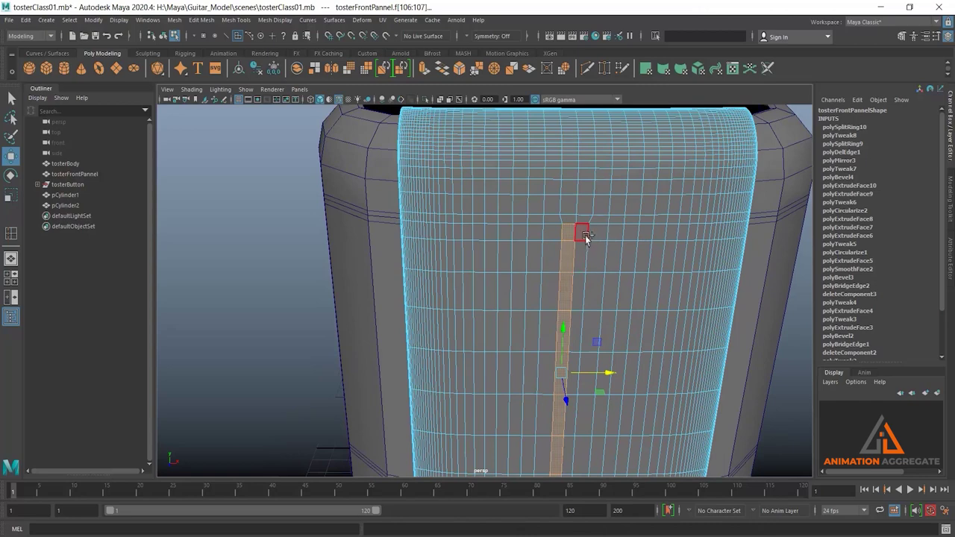
{"action": "left_click_drag", "start_coordinate": [612, 282], "coordinate": [638, 170], "text": "alt"}
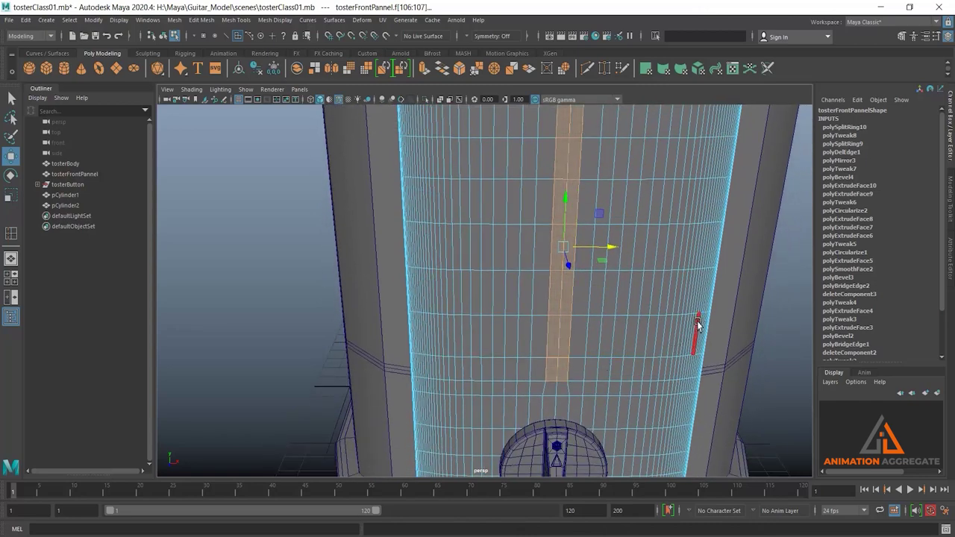
{"action": "key", "text": "backslash"}
{"action": "key", "text": "Delete"}
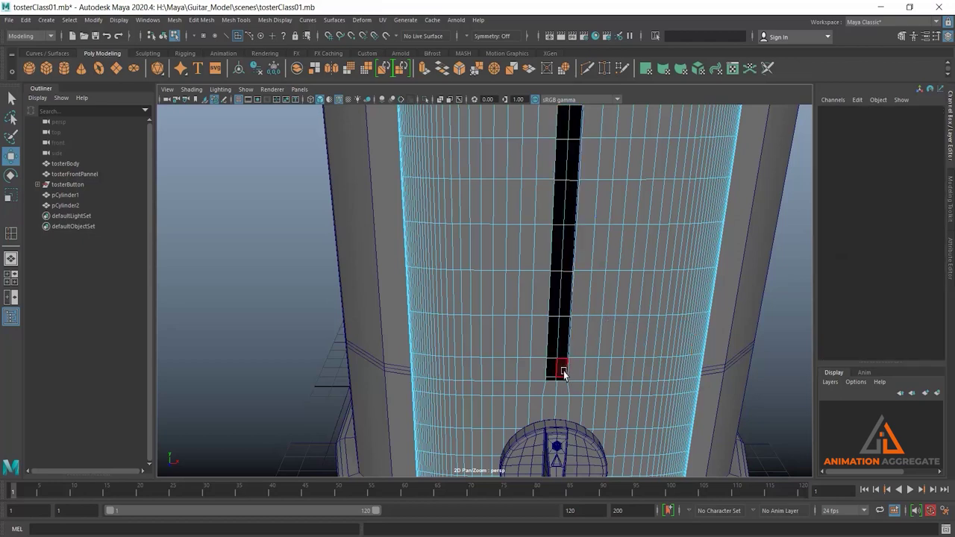
- Select and delete both inner wall face strips of the slot
{"action": "left_click", "coordinate": [563, 373]}
{"action": "left_click_drag", "start_coordinate": [559, 351], "coordinate": [602, 230], "text": "alt"}
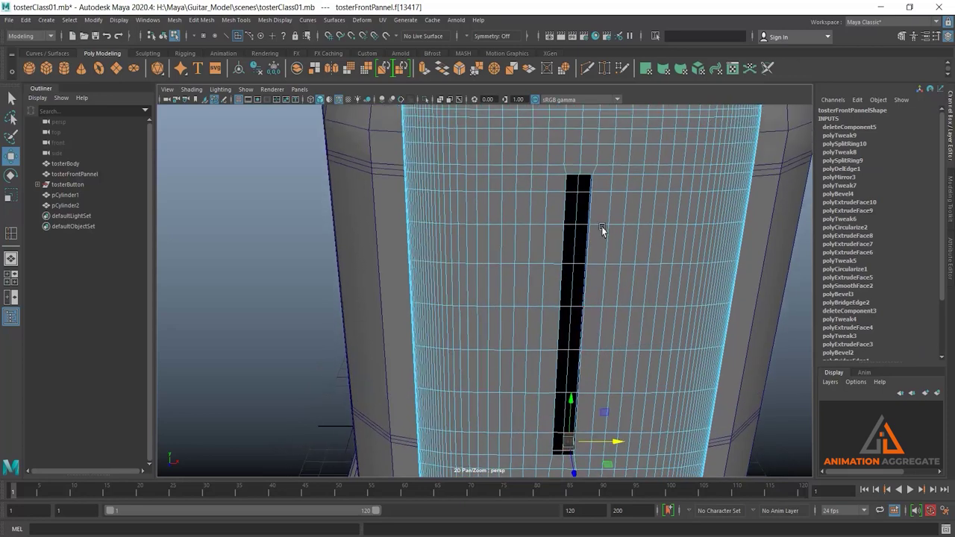
{"action": "double_click", "coordinate": [580, 186]}
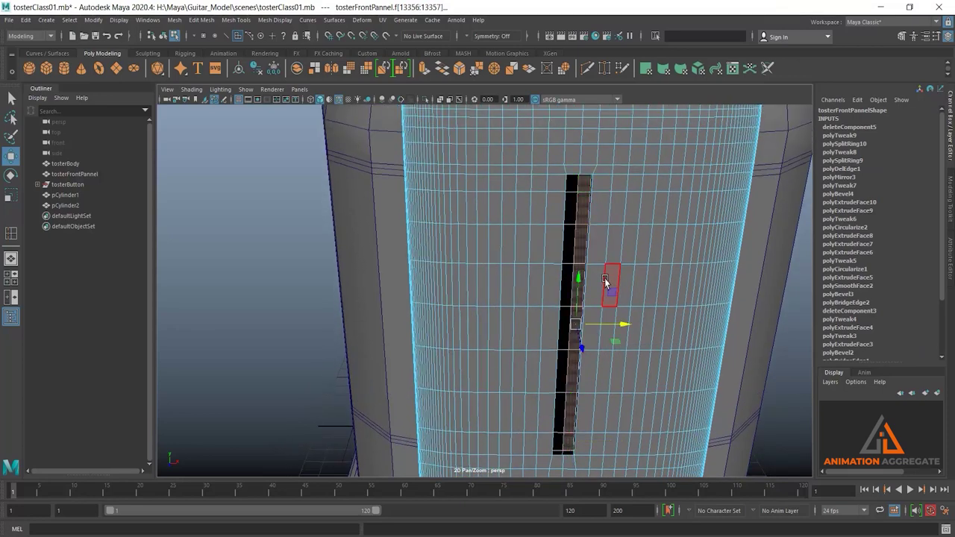
{"action": "key", "text": "Delete"}
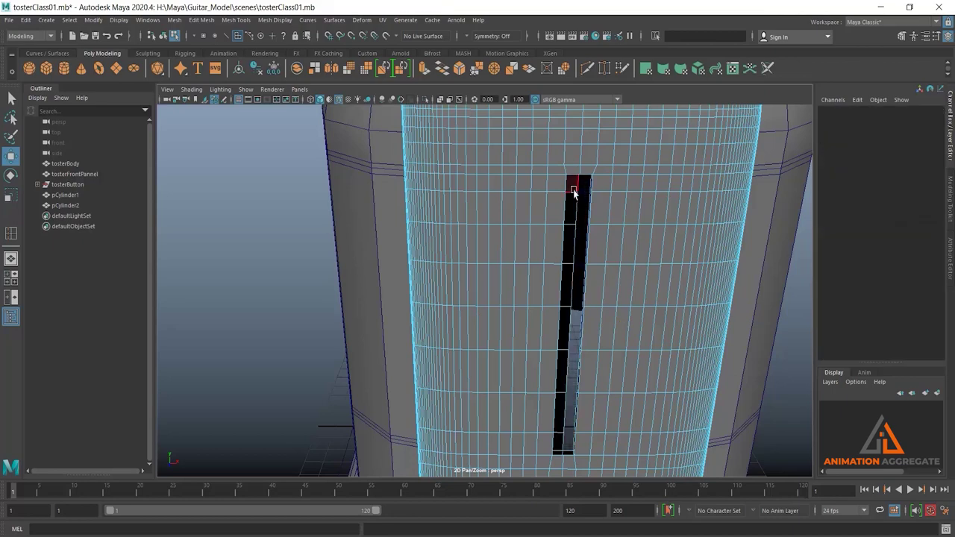
{"action": "left_click", "coordinate": [572, 185]}
{"action": "double_click", "coordinate": [562, 434], "text": "shift"}
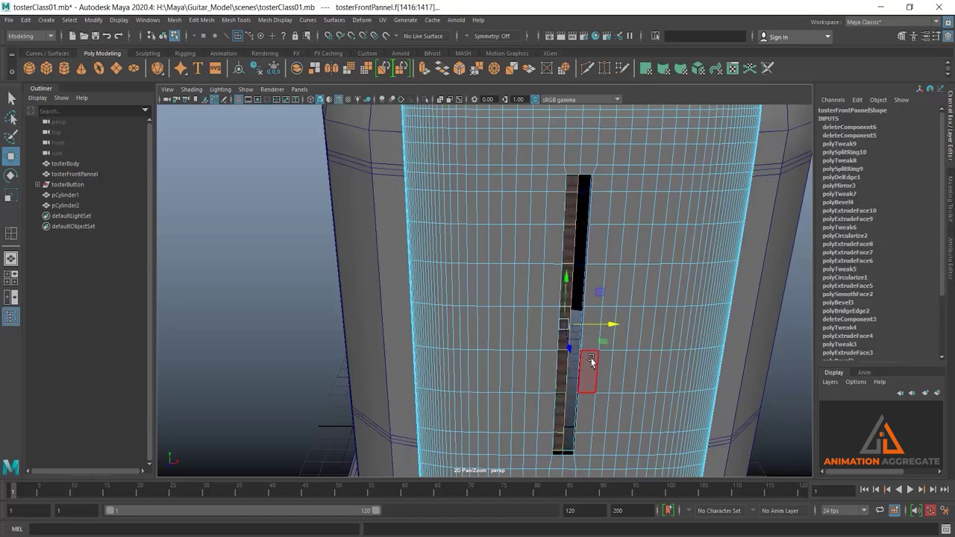
{"action": "key", "text": "Delete"}
{"action": "scroll", "coordinate": [625, 336], "scroll_direction": "down", "scroll_amount": 1}
{"action": "scroll", "coordinate": [620, 314], "scroll_direction": "down", "scroll_amount": 2}
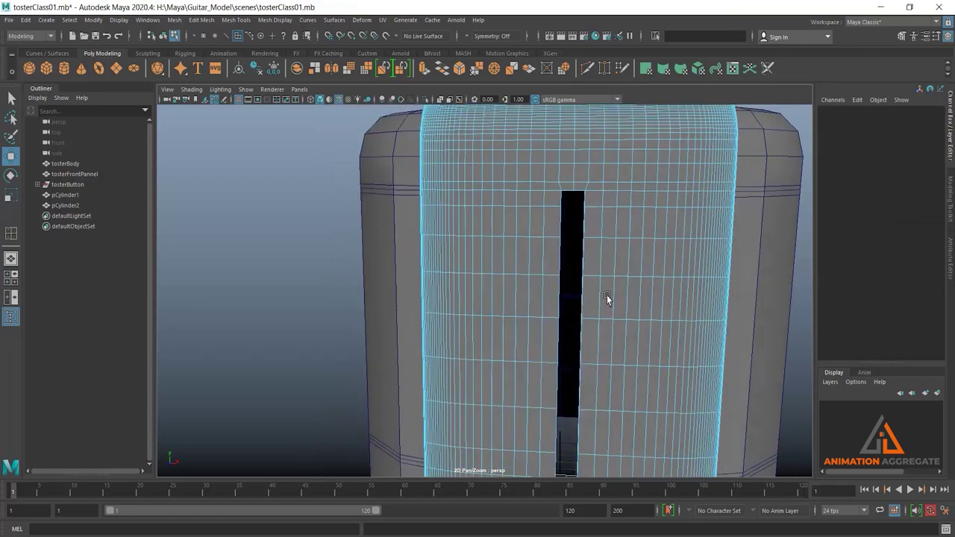
{"action": "scroll", "coordinate": [606, 295], "scroll_direction": "down", "scroll_amount": 1}
- Return to Object Mode and isolate the front panel in the view
{"action": "right_click_drag", "start_coordinate": [610, 215], "coordinate": [661, 197]}
{"action": "scroll", "coordinate": [619, 241], "scroll_direction": "up", "scroll_amount": 1}
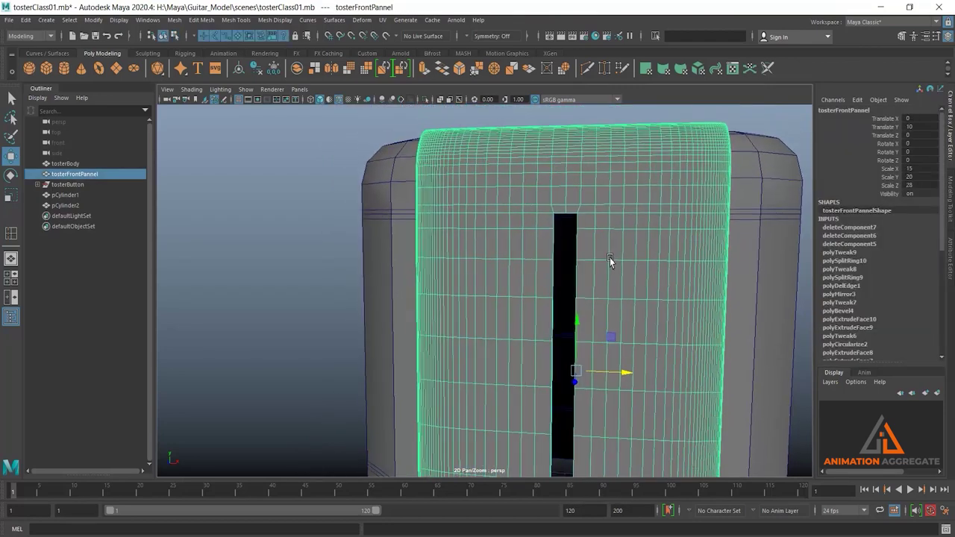
{"action": "scroll", "coordinate": [612, 260], "scroll_direction": "up", "scroll_amount": 2}
{"action": "scroll", "coordinate": [620, 321], "scroll_direction": "up", "scroll_amount": 1}
{"action": "scroll", "coordinate": [657, 254], "scroll_direction": "up", "scroll_amount": 1}
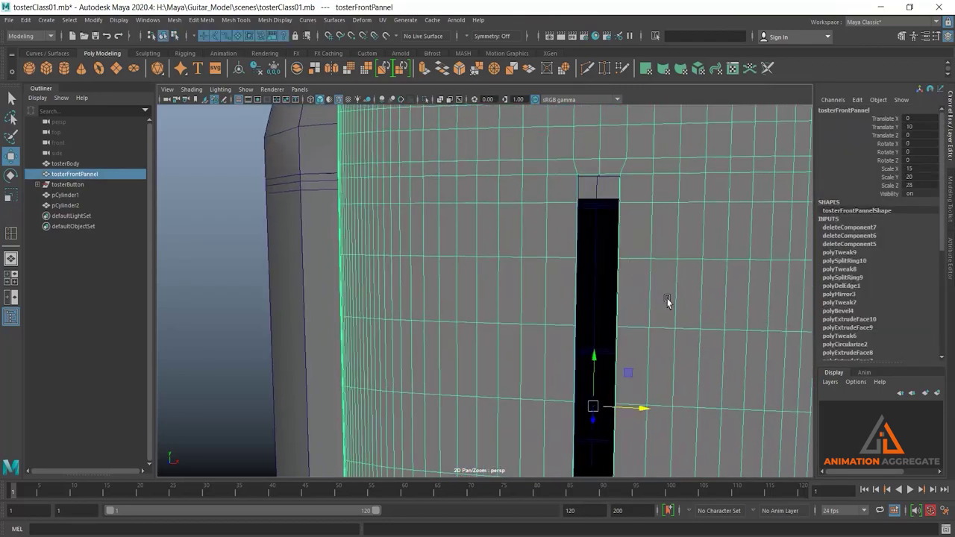
{"action": "scroll", "coordinate": [667, 301], "scroll_direction": "down", "scroll_amount": 1}
{"action": "scroll", "coordinate": [683, 297], "scroll_direction": "down", "scroll_amount": 1}
{"action": "scroll", "coordinate": [677, 298], "scroll_direction": "down", "scroll_amount": 1}
{"action": "scroll", "coordinate": [664, 313], "scroll_direction": "down", "scroll_amount": 1}
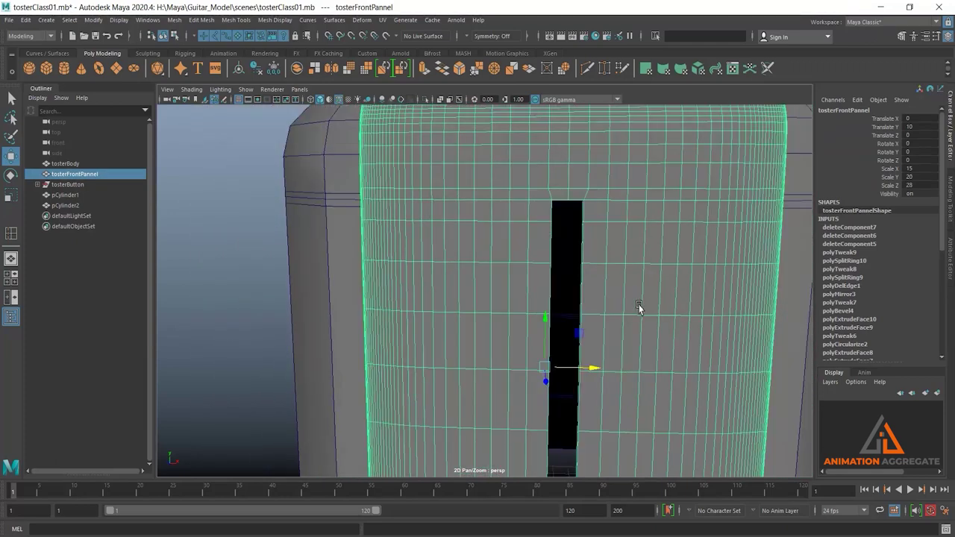
{"action": "left_click_drag", "start_coordinate": [638, 308], "coordinate": [564, 224], "text": "alt"}
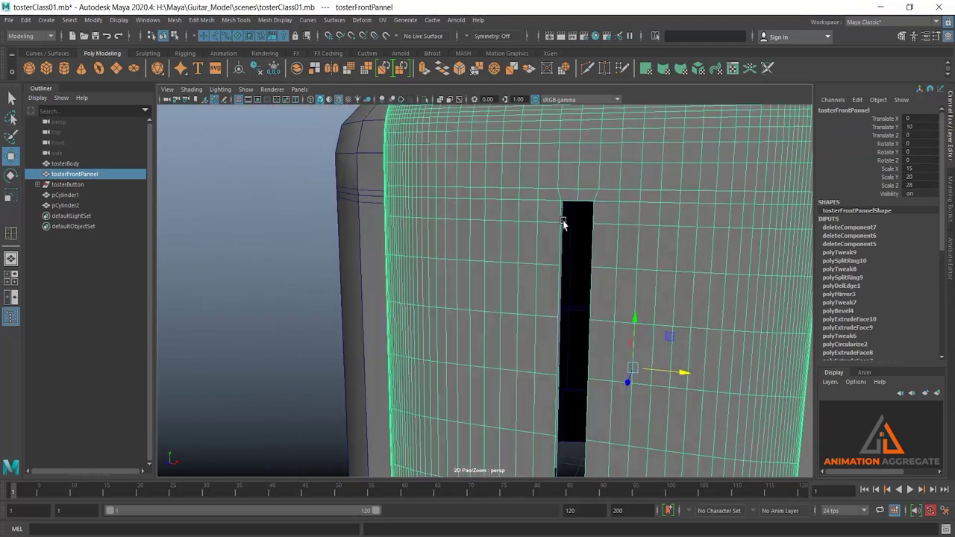
{"action": "left_click", "coordinate": [426, 99]}
{"action": "scroll", "coordinate": [675, 320], "scroll_direction": "up", "scroll_amount": 1}
{"action": "scroll", "coordinate": [610, 317], "scroll_direction": "up", "scroll_amount": 1}
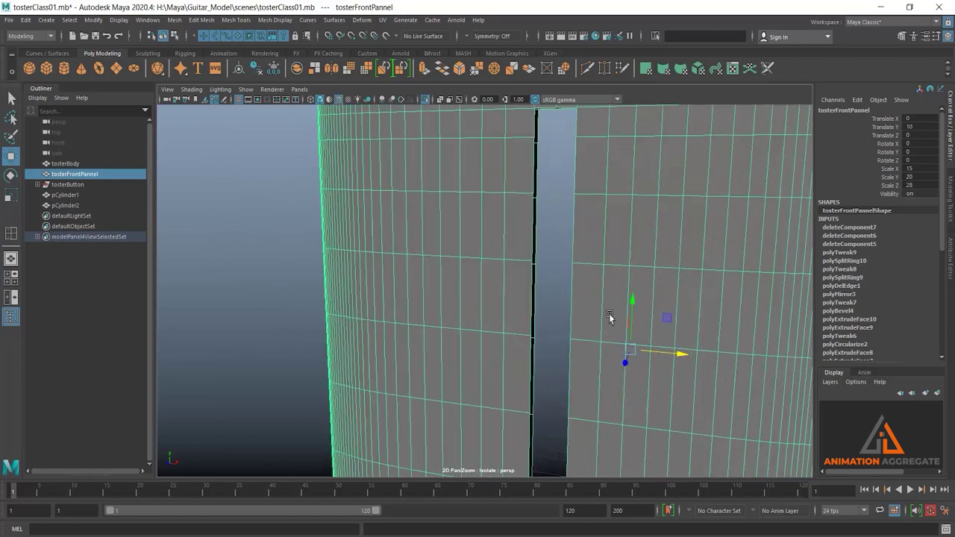
- Select the slot's border edges and bridge them
{"action": "right_click_drag", "start_coordinate": [630, 234], "coordinate": [630, 186]}
{"action": "left_click", "coordinate": [535, 215]}
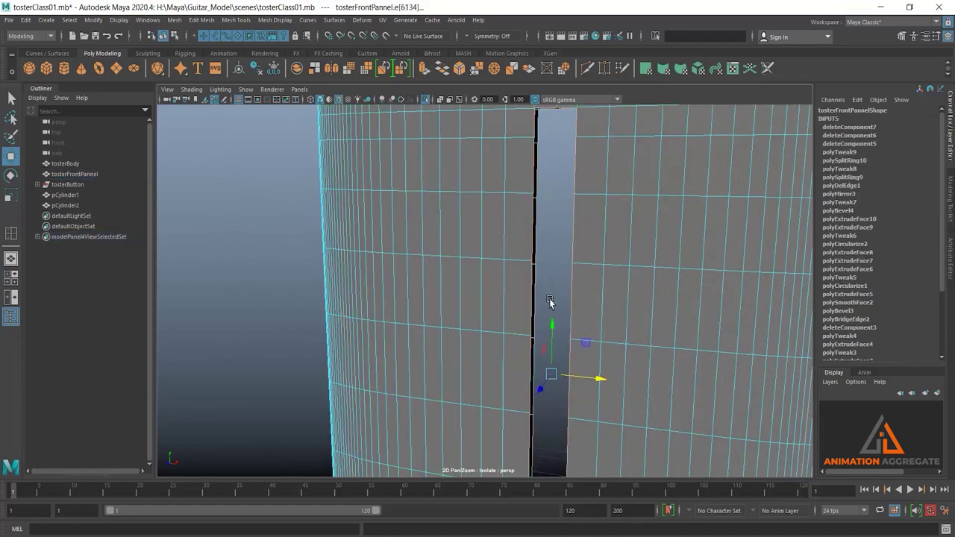
{"action": "right_click_drag", "start_coordinate": [256, 193], "coordinate": [241, 320], "text": "shift"}
- Check the panel with smooth preview (3), then turn smooth preview off (1)
{"action": "right_click_drag", "start_coordinate": [634, 230], "coordinate": [696, 189]}
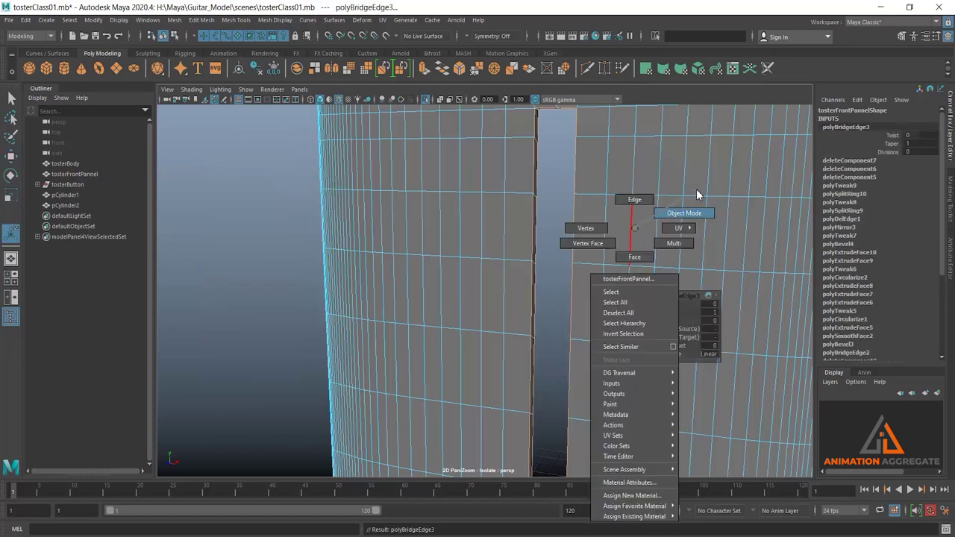
{"action": "scroll", "coordinate": [703, 268], "scroll_direction": "down", "scroll_amount": 5}
{"action": "scroll", "coordinate": [572, 253], "scroll_direction": "down", "scroll_amount": 3}
{"action": "mouse_move", "coordinate": [617, 249]}
{"action": "left_mouse_down", "text": "alt"}
{"action": "mouse_move", "coordinate": [590, 269]}
{"action": "mouse_move", "coordinate": [638, 255]}
{"action": "mouse_move", "coordinate": [607, 291]}
{"action": "left_mouse_up", "text": "alt"}
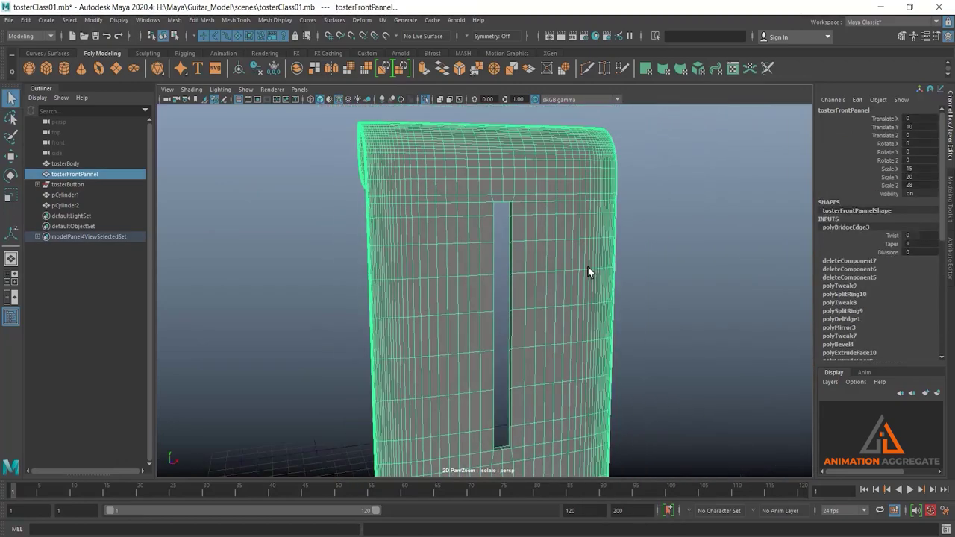
{"action": "mouse_move", "coordinate": [575, 289]}
{"action": "right_mouse_down", "text": "alt"}
{"action": "mouse_move", "coordinate": [604, 251]}
{"action": "mouse_move", "coordinate": [625, 328]}
{"action": "mouse_move", "coordinate": [664, 266]}
{"action": "mouse_move", "coordinate": [657, 281]}
{"action": "right_mouse_up", "text": "alt"}
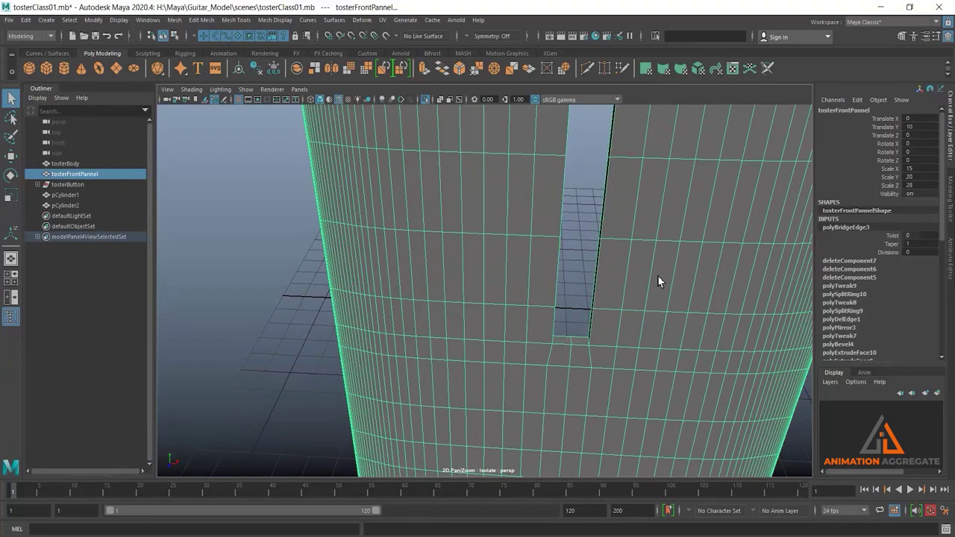
{"action": "key", "text": "3"}
{"action": "scroll", "coordinate": [736, 259], "scroll_direction": "down", "scroll_amount": 2}
{"action": "mouse_move", "coordinate": [736, 256]}
{"action": "left_mouse_down", "text": "alt"}
{"action": "mouse_move", "coordinate": [698, 326]}
{"action": "mouse_move", "coordinate": [609, 278]}
{"action": "left_mouse_up", "text": "alt"}
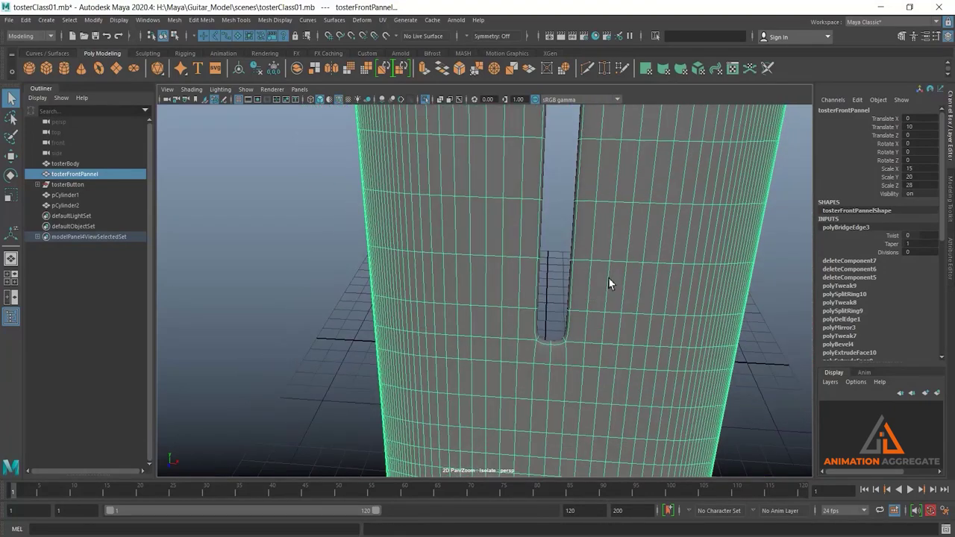
{"action": "key", "text": "1"}
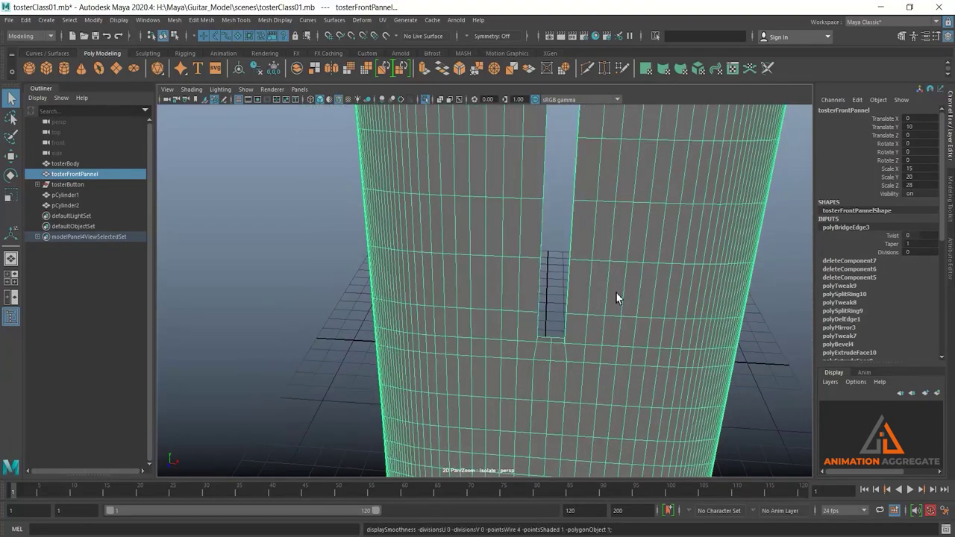
{"action": "scroll", "coordinate": [616, 287], "scroll_direction": "up", "scroll_amount": 2}
- Pick the Insert Edge Loop Tool from the Shift+right-click marking menu
{"action": "mouse_move", "coordinate": [589, 326]}
{"action": "left_mouse_down", "text": "alt"}
{"action": "mouse_move", "coordinate": [556, 356]}
{"action": "mouse_move", "coordinate": [565, 288]}
{"action": "left_mouse_up", "text": "alt"}
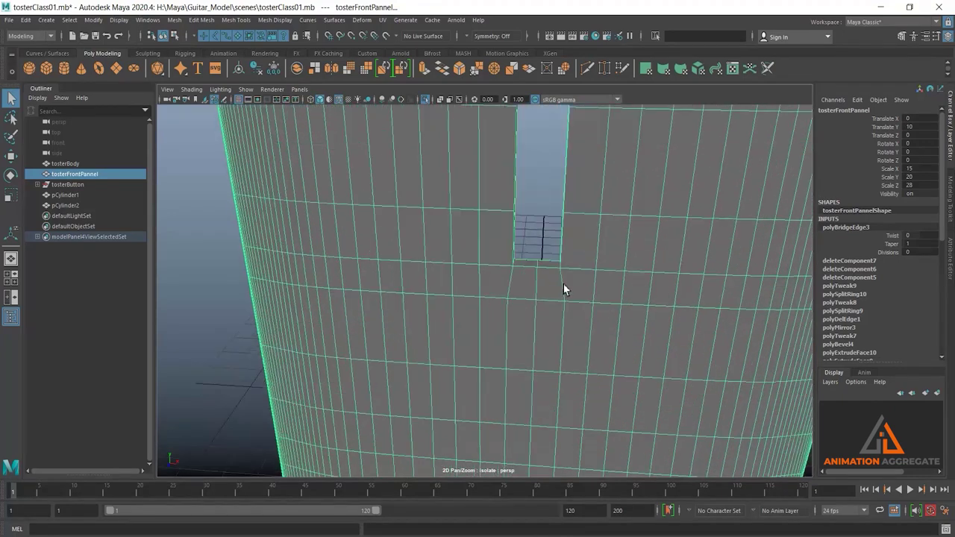
{"action": "right_click_drag", "start_coordinate": [584, 229], "coordinate": [543, 249], "text": "shift"}
{"action": "scroll", "coordinate": [568, 283], "scroll_direction": "up", "scroll_amount": 3}
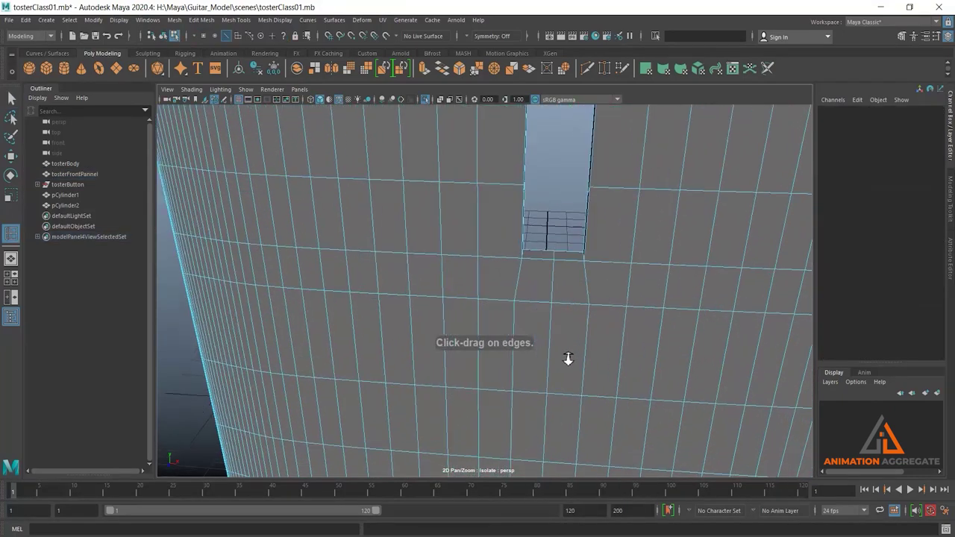
{"action": "scroll", "coordinate": [586, 277], "scroll_direction": "up", "scroll_amount": 2}
- Insert two edge loops hugging the slot's bottom edge, checking them with smooth preview
{"action": "left_click_drag", "start_coordinate": [587, 267], "coordinate": [588, 256]}
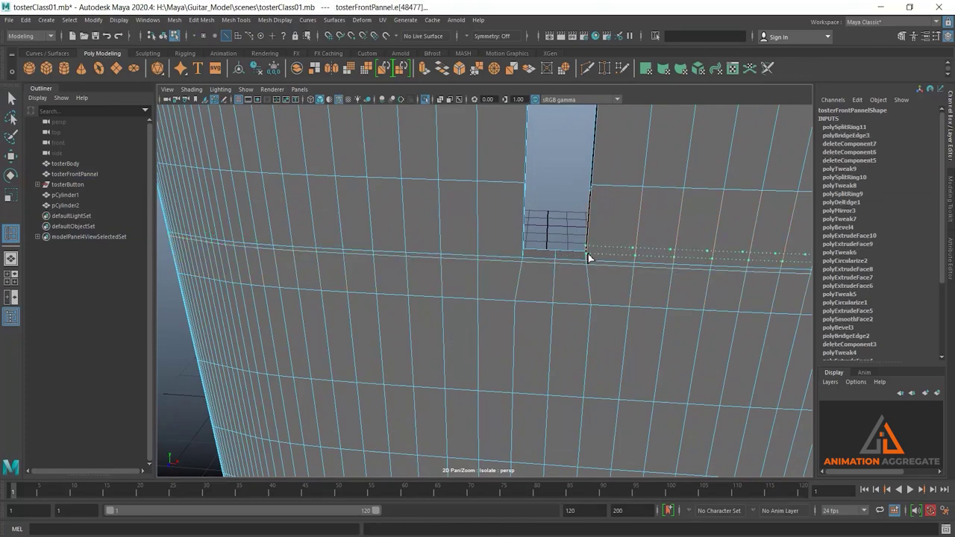
{"action": "left_click", "coordinate": [528, 252]}
{"action": "left_click_drag", "start_coordinate": [540, 250], "coordinate": [527, 236], "text": "alt"}
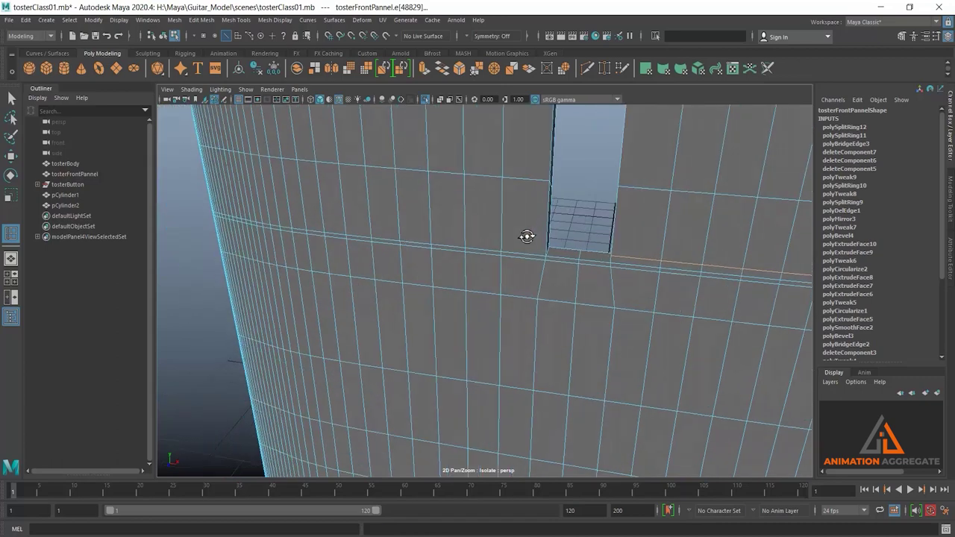
{"action": "mouse_move", "coordinate": [579, 220]}
{"action": "left_mouse_down", "text": "alt"}
{"action": "mouse_move", "coordinate": [549, 309]}
{"action": "mouse_move", "coordinate": [539, 240]}
{"action": "left_mouse_up", "text": "alt"}
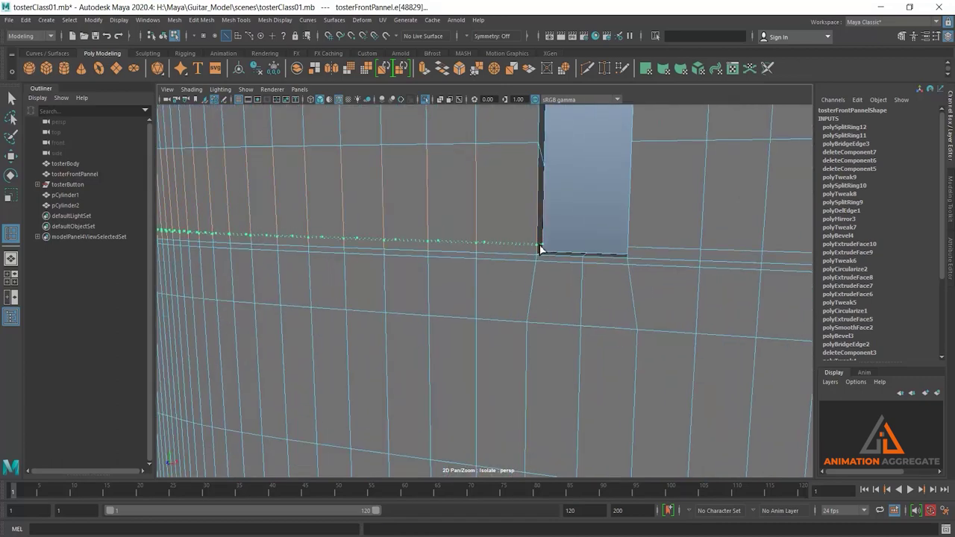
{"action": "left_click", "coordinate": [574, 298]}
{"action": "key", "text": "3"}
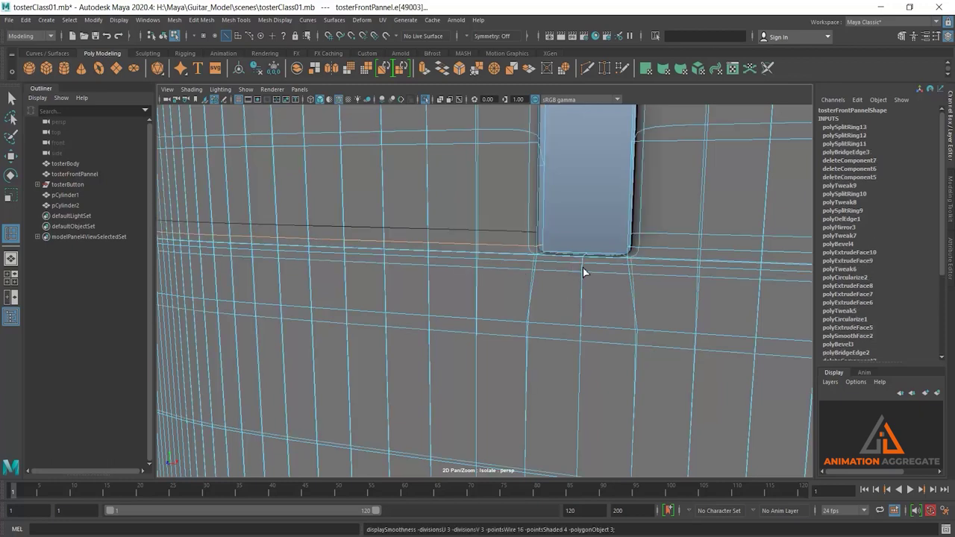
{"action": "left_click_drag", "start_coordinate": [604, 318], "coordinate": [560, 222], "text": "alt"}
{"action": "mouse_move", "coordinate": [560, 222]}
{"action": "middle_mouse_down", "text": "alt"}
{"action": "mouse_move", "coordinate": [559, 296]}
{"action": "mouse_move", "coordinate": [571, 267]}
{"action": "mouse_move", "coordinate": [553, 218]}
{"action": "mouse_move", "coordinate": [580, 216]}
{"action": "mouse_move", "coordinate": [572, 411]}
{"action": "middle_mouse_up", "text": "alt"}
{"action": "key", "text": "1"}
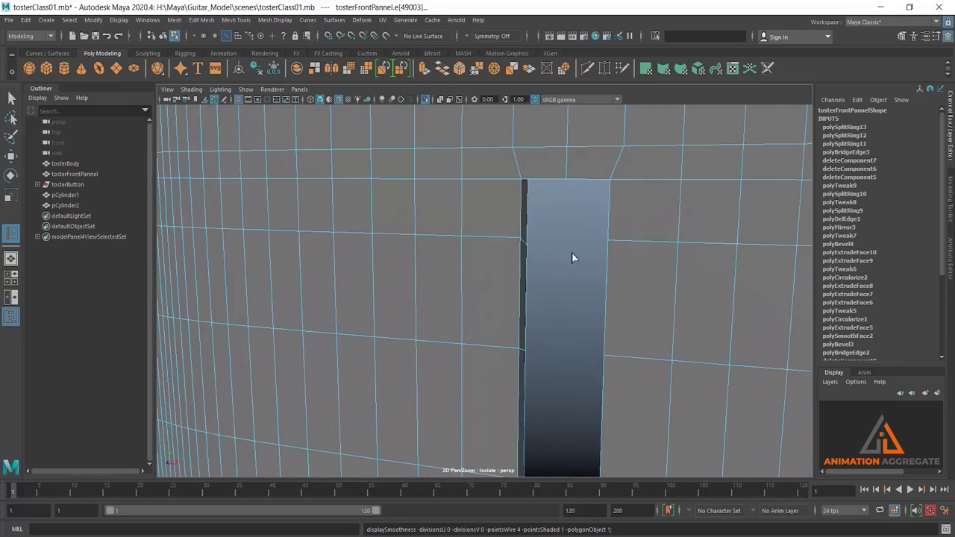
{"action": "mouse_move", "coordinate": [571, 258]}
{"action": "middle_mouse_down", "text": "alt"}
{"action": "mouse_move", "coordinate": [575, 237]}
{"action": "mouse_move", "coordinate": [584, 273]}
{"action": "middle_mouse_up", "text": "alt"}
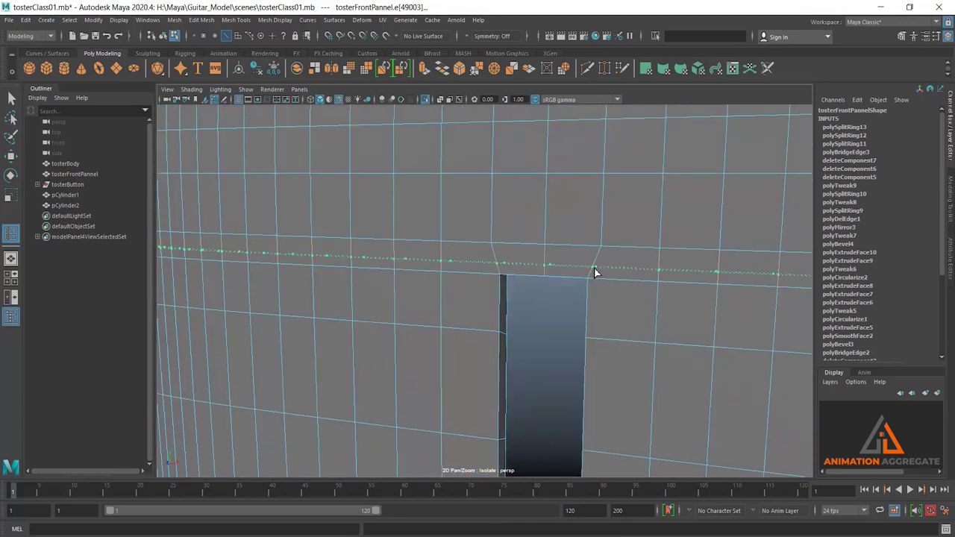
- Add supporting edge loops along the slot's top edge and its inner wall
{"action": "left_click", "coordinate": [593, 273]}
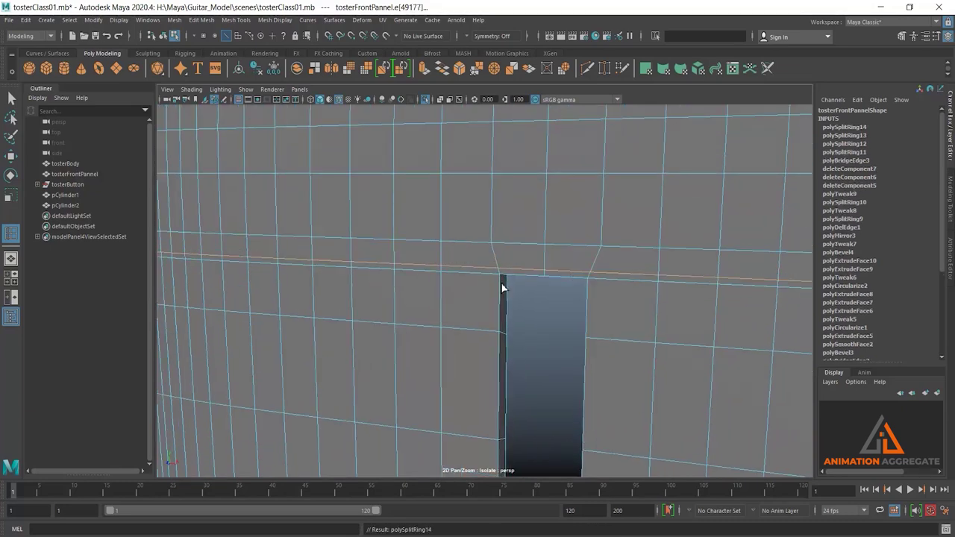
{"action": "left_click", "coordinate": [589, 291]}
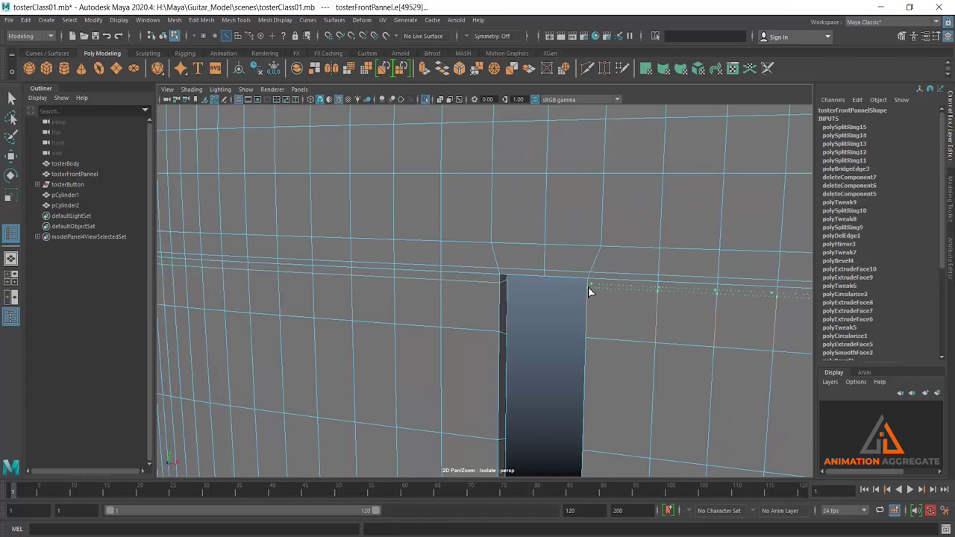
{"action": "left_click", "coordinate": [589, 287]}
{"action": "left_click_drag", "start_coordinate": [559, 288], "coordinate": [468, 165], "text": "alt"}
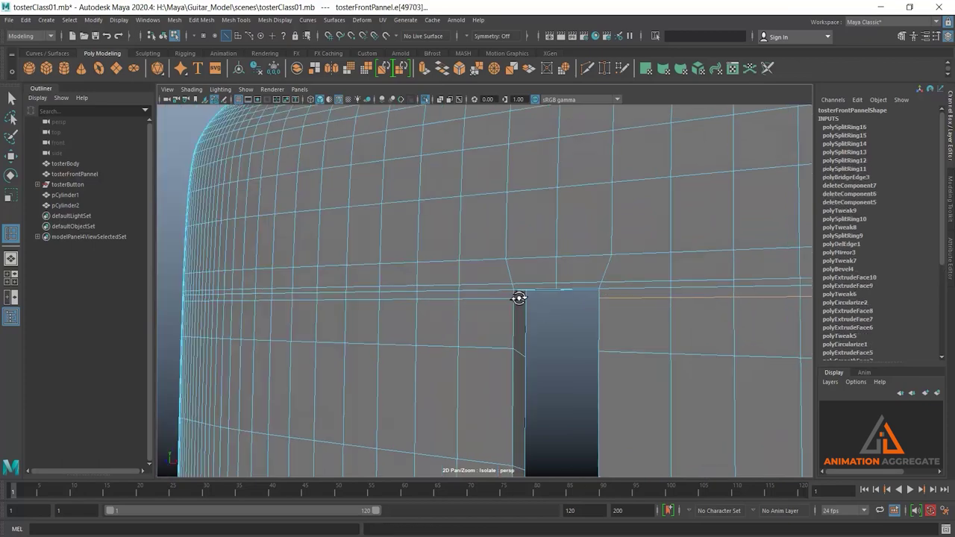
{"action": "right_click_drag", "start_coordinate": [468, 166], "coordinate": [475, 322], "text": "alt"}
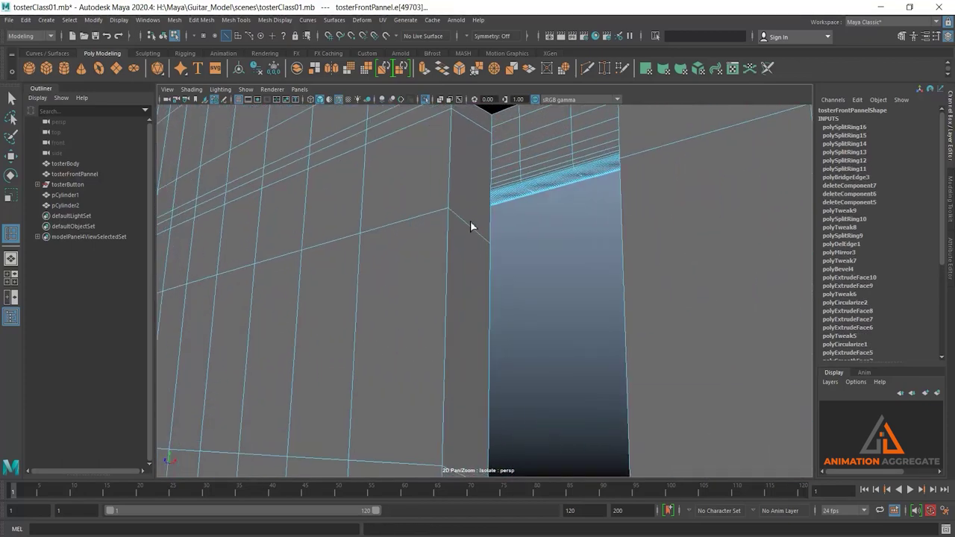
{"action": "left_click", "coordinate": [451, 226]}
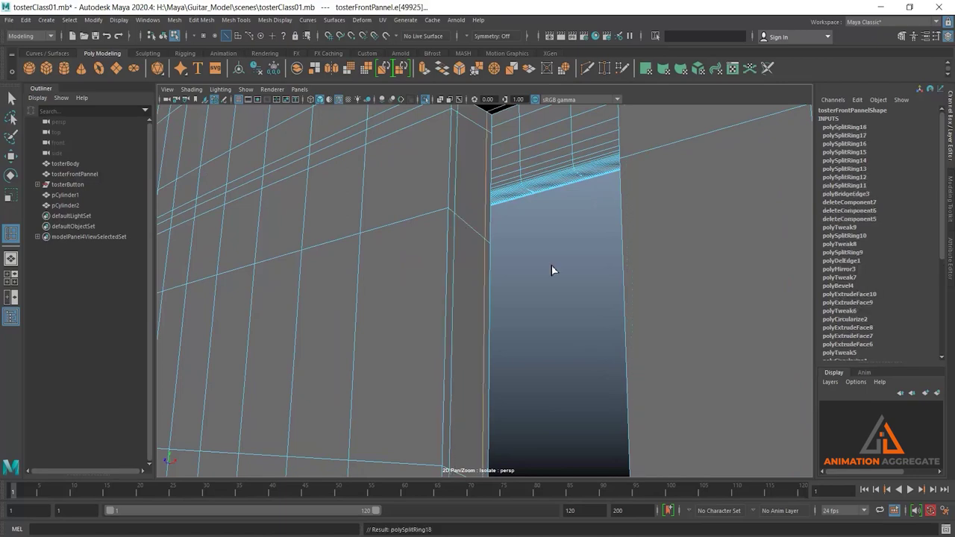
{"action": "left_click", "coordinate": [497, 224]}
{"action": "left_click_drag", "start_coordinate": [497, 224], "coordinate": [526, 277], "text": "alt"}
{"action": "mouse_move", "coordinate": [527, 277]}
{"action": "right_mouse_down", "text": "alt"}
{"action": "mouse_move", "coordinate": [468, 295]}
{"action": "mouse_move", "coordinate": [426, 121]}
{"action": "right_mouse_up", "text": "alt"}
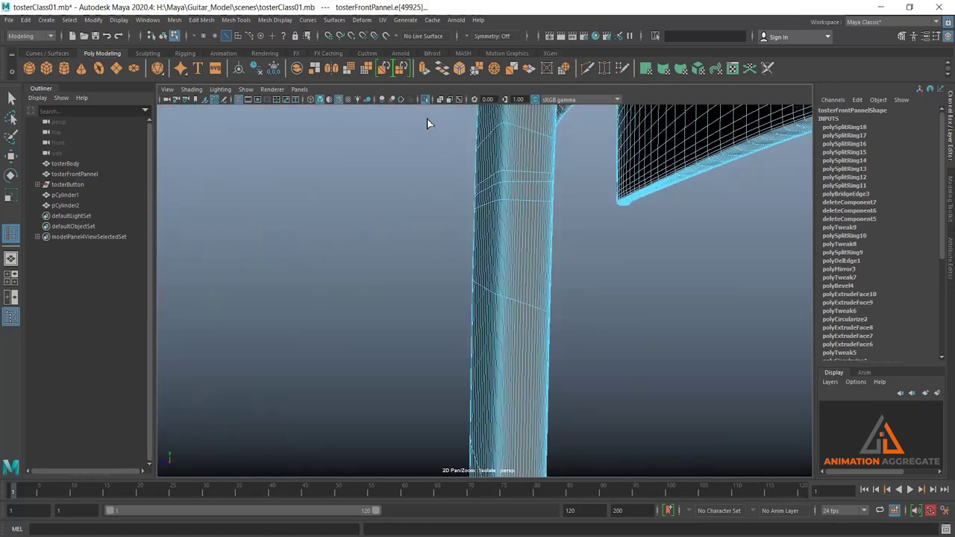
{"action": "scroll", "coordinate": [623, 246], "scroll_direction": "up", "scroll_amount": 5}
{"action": "mouse_move", "coordinate": [622, 245]}
{"action": "left_mouse_down", "text": "alt"}
{"action": "mouse_move", "coordinate": [582, 286]}
{"action": "mouse_move", "coordinate": [514, 262]}
{"action": "mouse_move", "coordinate": [510, 251]}
{"action": "mouse_move", "coordinate": [529, 226]}
{"action": "mouse_move", "coordinate": [535, 294]}
{"action": "mouse_move", "coordinate": [508, 283]}
{"action": "left_mouse_up", "text": "alt"}
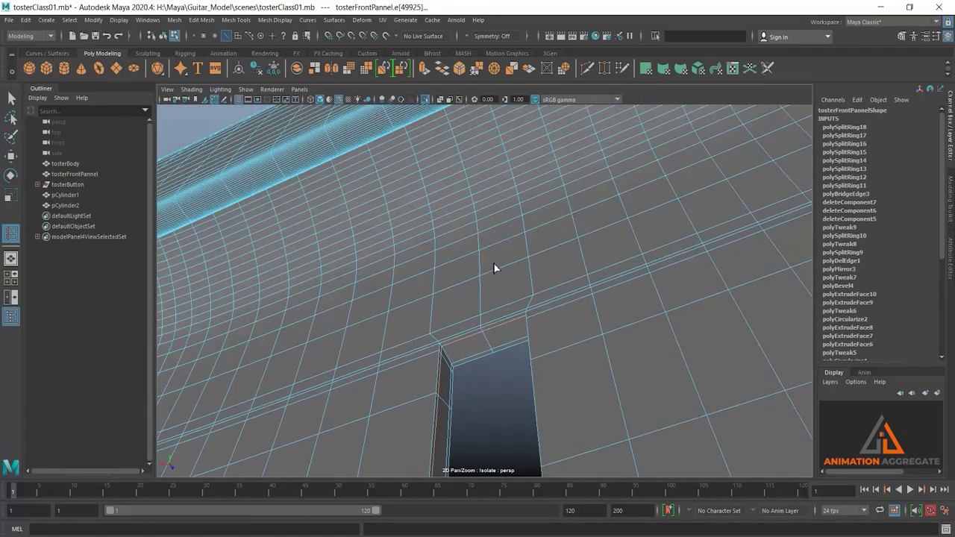
- Back in Object Mode, smooth-preview the front panel and turn Isolate Select off
{"action": "right_click_drag", "start_coordinate": [494, 267], "coordinate": [532, 256]}
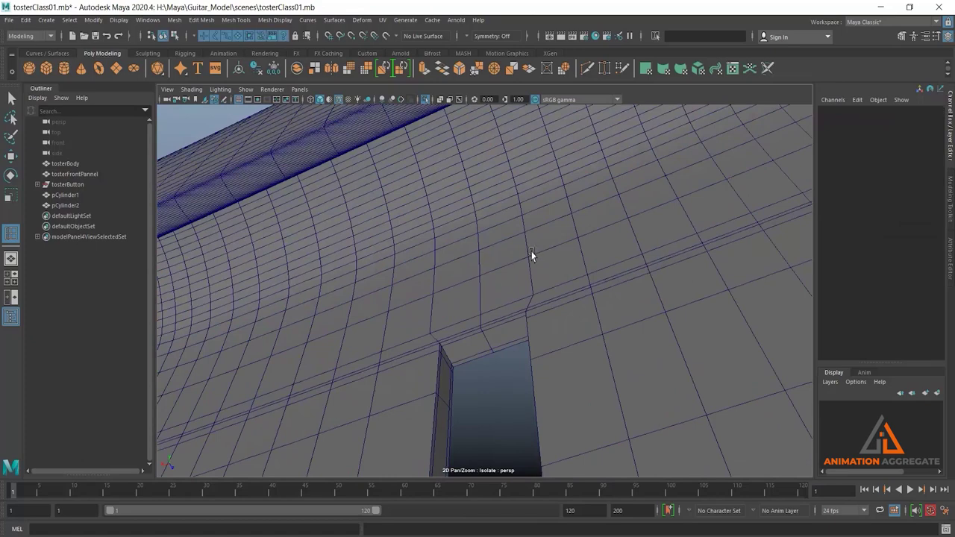
{"action": "key", "text": "w"}
{"action": "left_click", "coordinate": [531, 255]}
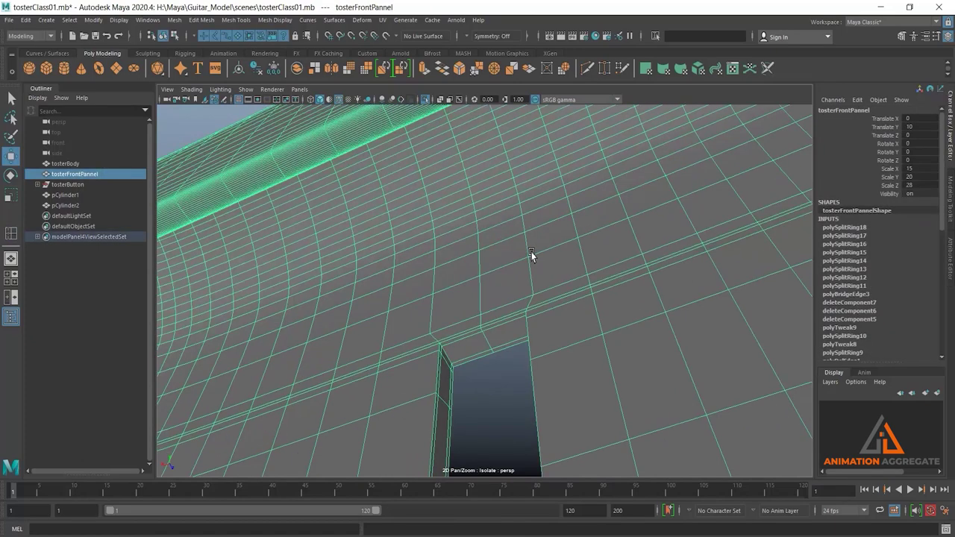
{"action": "key", "text": "3"}
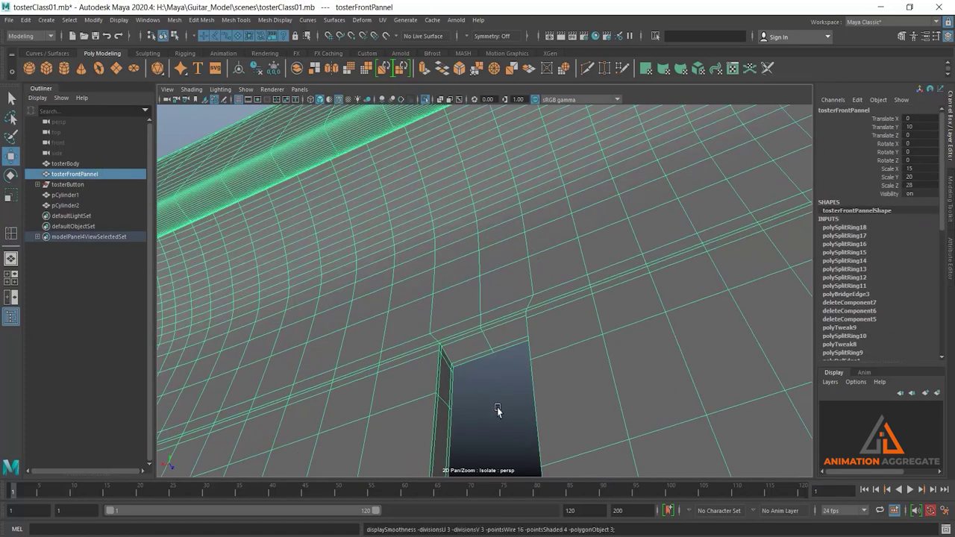
{"action": "left_click", "coordinate": [498, 408]}
{"action": "mouse_move", "coordinate": [549, 389]}
{"action": "left_mouse_down", "text": "alt"}
{"action": "mouse_move", "coordinate": [528, 316]}
{"action": "mouse_move", "coordinate": [531, 356]}
{"action": "left_mouse_up", "text": "alt"}
{"action": "scroll", "coordinate": [531, 356], "scroll_direction": "down", "scroll_amount": 2}
{"action": "scroll", "coordinate": [493, 224], "scroll_direction": "down", "scroll_amount": 3}
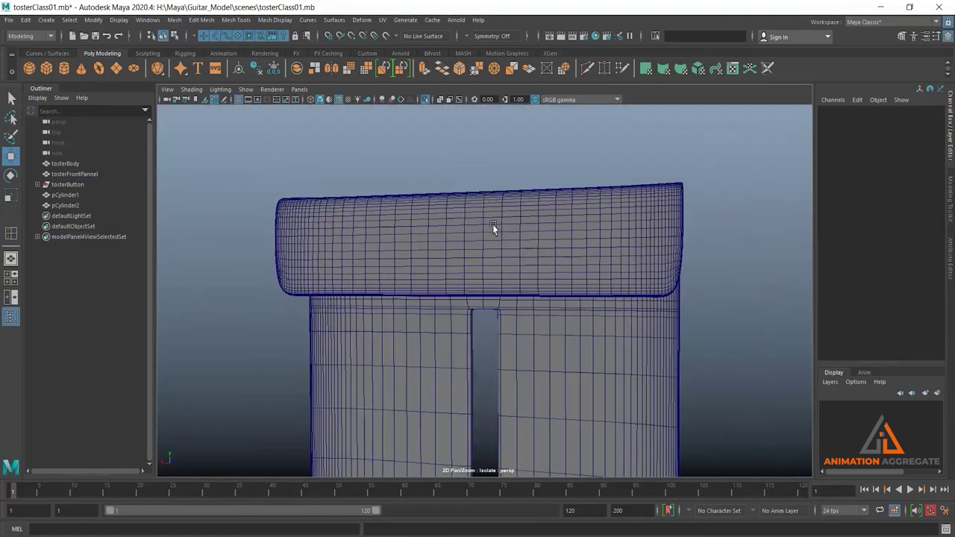
{"action": "scroll", "coordinate": [543, 256], "scroll_direction": "down", "scroll_amount": 1}
{"action": "mouse_move", "coordinate": [543, 256]}
{"action": "left_mouse_down", "text": "alt"}
{"action": "mouse_move", "coordinate": [482, 331]}
{"action": "mouse_move", "coordinate": [559, 318]}
{"action": "mouse_move", "coordinate": [538, 319]}
{"action": "left_mouse_up", "text": "alt"}
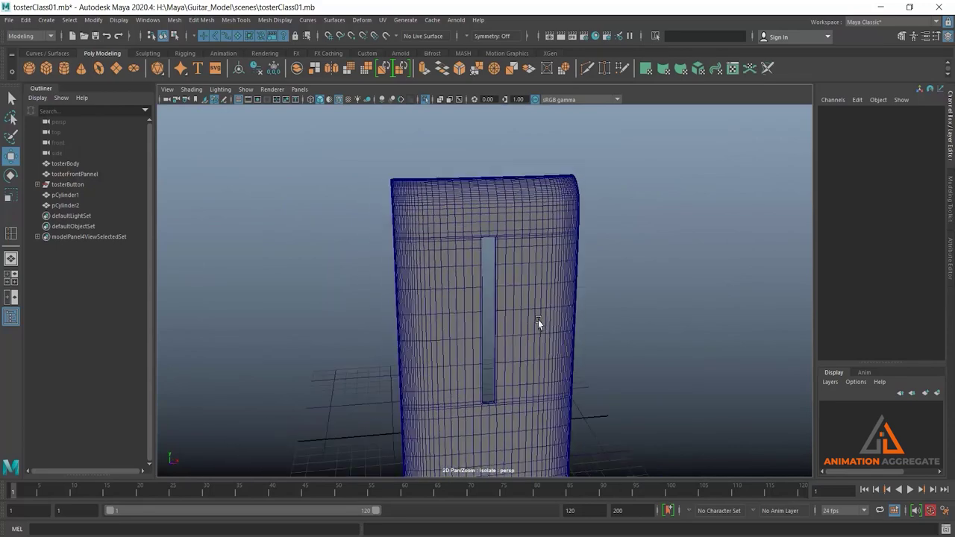
{"action": "left_click", "coordinate": [426, 99]}
{"action": "mouse_move", "coordinate": [665, 238]}
{"action": "left_mouse_down", "text": "alt"}
{"action": "mouse_move", "coordinate": [624, 231]}
{"action": "mouse_move", "coordinate": [531, 258]}
{"action": "mouse_move", "coordinate": [428, 246]}
{"action": "mouse_move", "coordinate": [644, 228]}
{"action": "mouse_move", "coordinate": [648, 256]}
{"action": "left_mouse_up", "text": "alt"}
- Select the toaster body and isolate it in the view
{"action": "middle_click_drag", "start_coordinate": [516, 358], "coordinate": [529, 207], "text": "alt"}
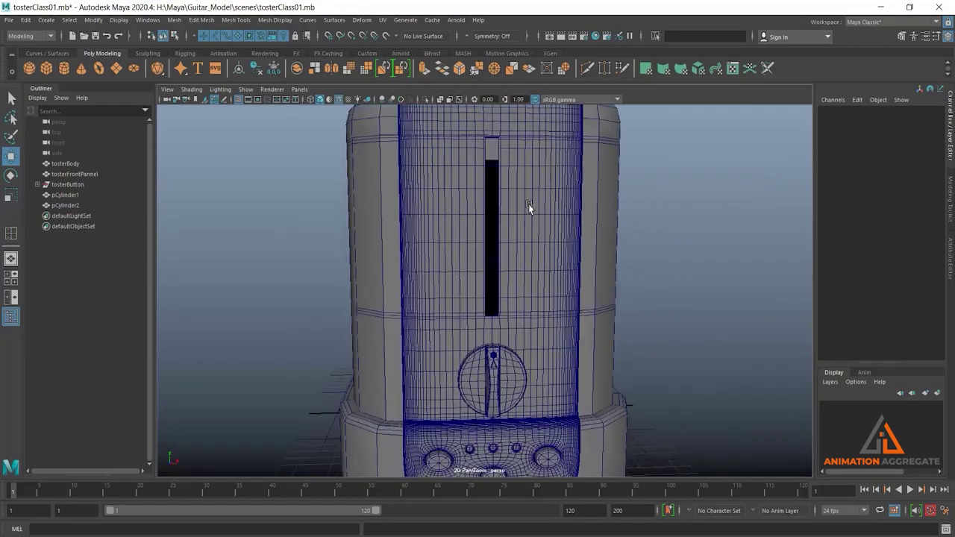
{"action": "left_click", "coordinate": [610, 236]}
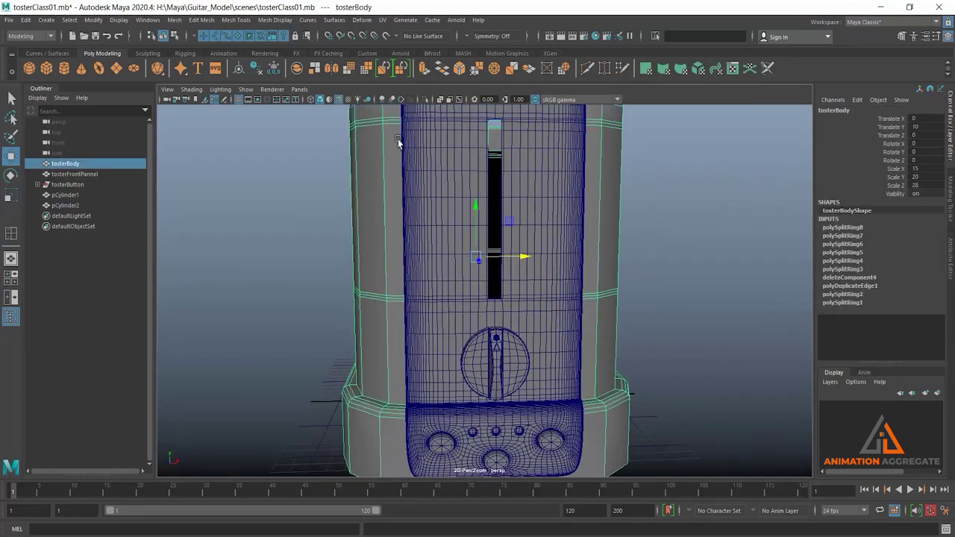
{"action": "left_click", "coordinate": [426, 99]}
{"action": "scroll", "coordinate": [559, 353], "scroll_direction": "down", "scroll_amount": 3}
{"action": "scroll", "coordinate": [584, 440], "scroll_direction": "up", "scroll_amount": 3}
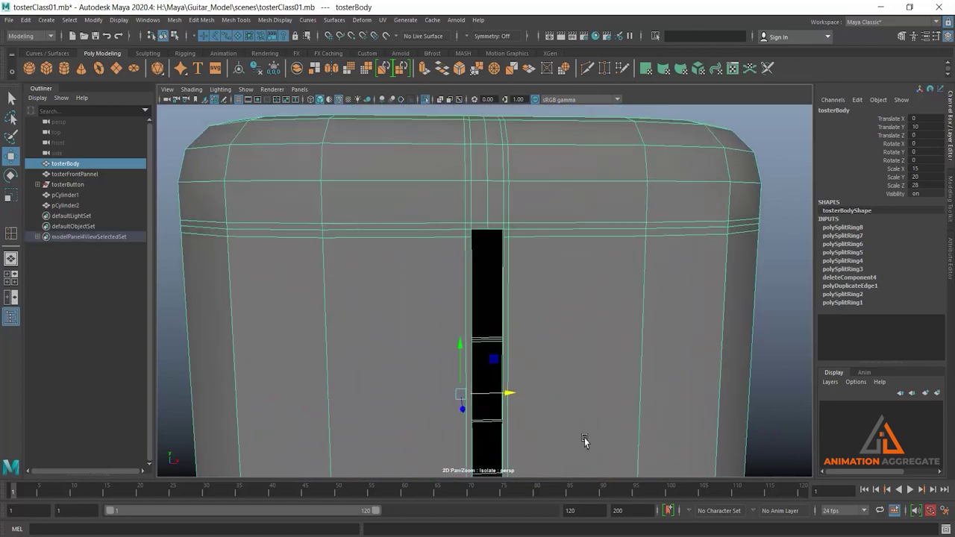
{"action": "left_click_drag", "start_coordinate": [584, 441], "coordinate": [539, 269], "text": "alt"}
- In edge mode, select the slot edges and extrude them inward by 0.702
{"action": "right_click", "coordinate": [539, 269]}
{"action": "left_click", "coordinate": [553, 204]}
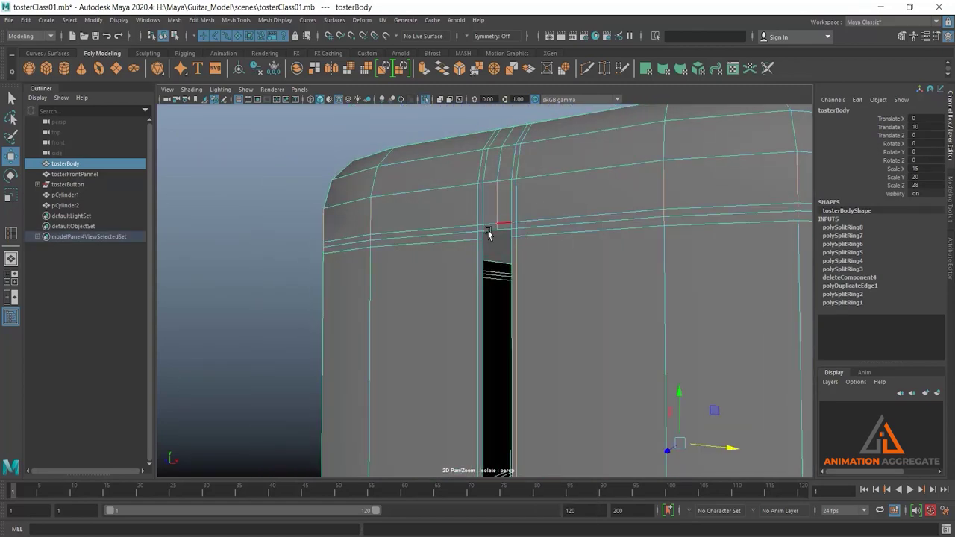
{"action": "left_click", "coordinate": [513, 246]}
{"action": "scroll", "coordinate": [541, 374], "scroll_direction": "down", "scroll_amount": 3}
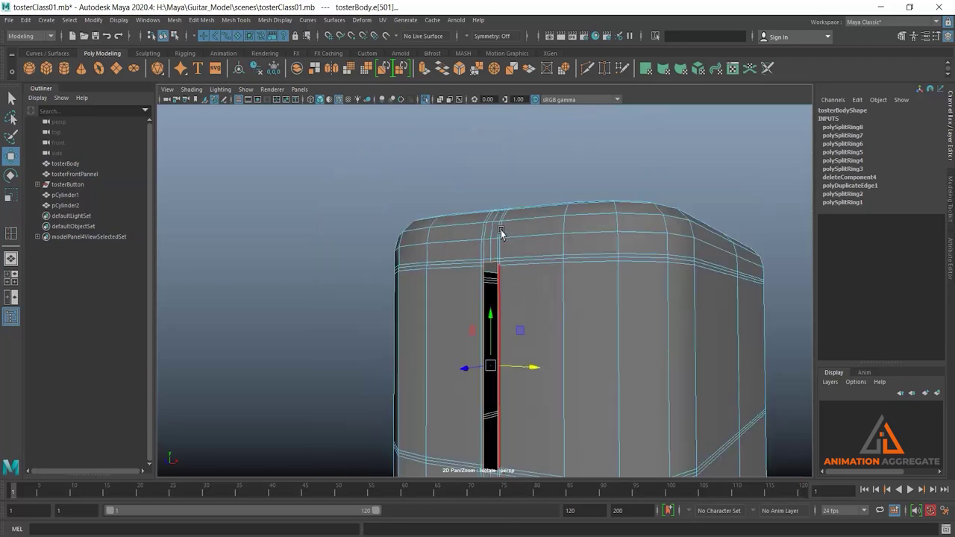
{"action": "left_click_drag", "start_coordinate": [494, 330], "coordinate": [495, 390], "text": "alt"}
{"action": "scroll", "coordinate": [350, 237], "scroll_direction": "up", "scroll_amount": 5}
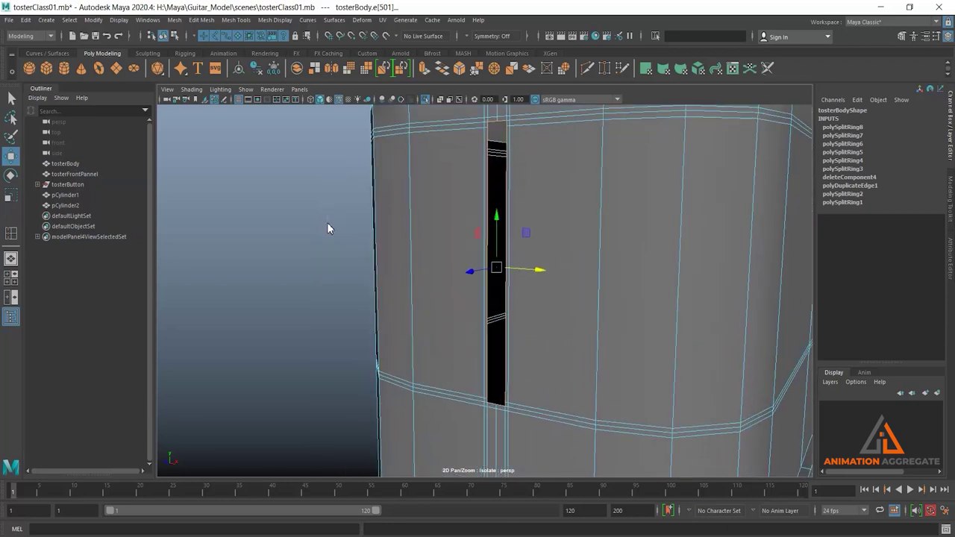
{"action": "right_click_drag", "start_coordinate": [327, 222], "coordinate": [339, 248], "text": "shift"}
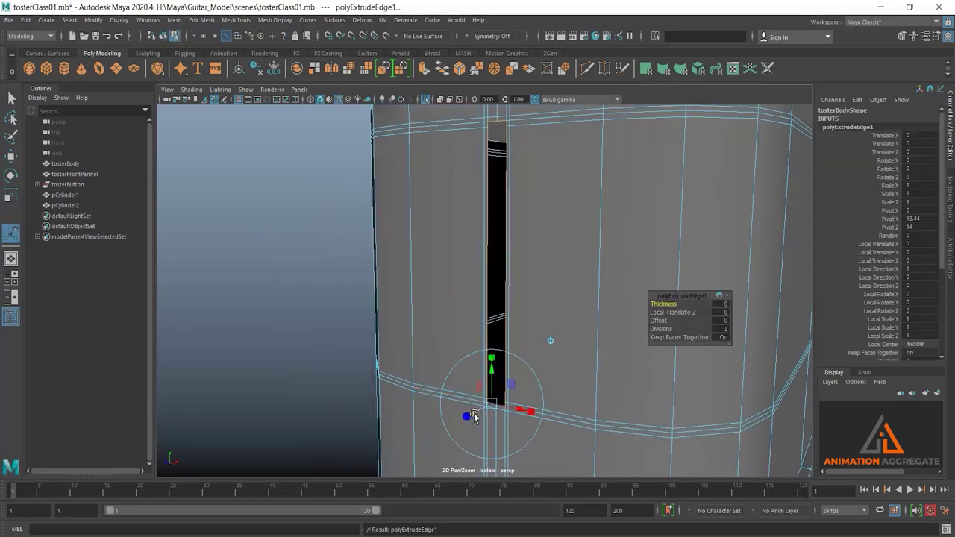
{"action": "left_click_drag", "start_coordinate": [466, 415], "coordinate": [489, 409]}
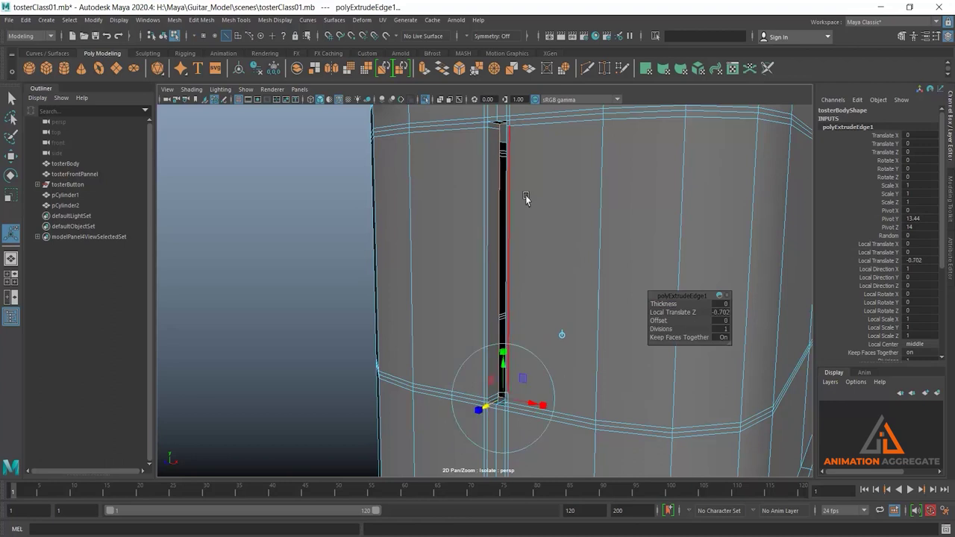
- Select the long edge loop running under the slot
{"action": "right_click_drag", "start_coordinate": [526, 196], "coordinate": [527, 175]}
{"action": "left_click", "coordinate": [489, 237]}
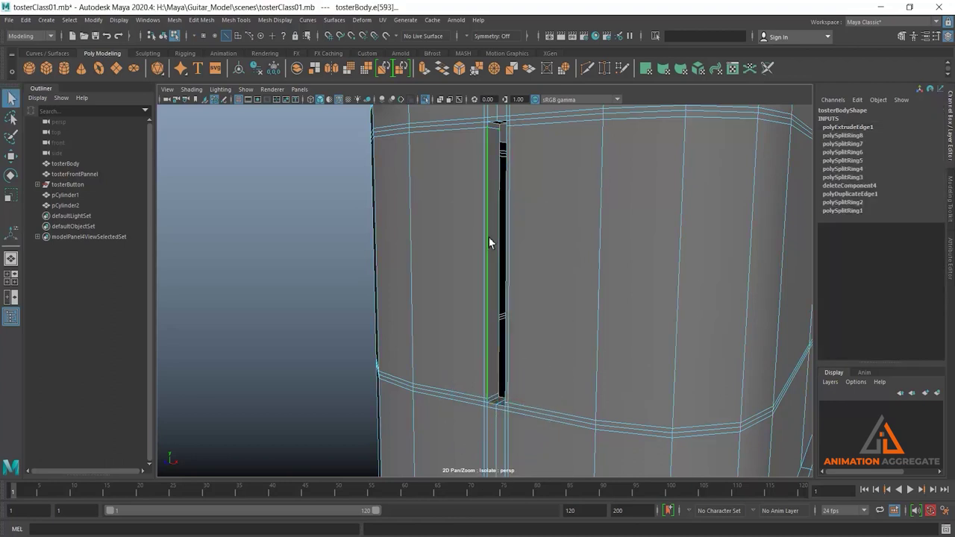
{"action": "mouse_move", "coordinate": [489, 237]}
{"action": "left_mouse_down", "text": "alt"}
{"action": "mouse_move", "coordinate": [505, 267]}
{"action": "mouse_move", "coordinate": [512, 238]}
{"action": "left_mouse_up", "text": "alt"}
{"action": "scroll", "coordinate": [522, 356], "scroll_direction": "up", "scroll_amount": 2}
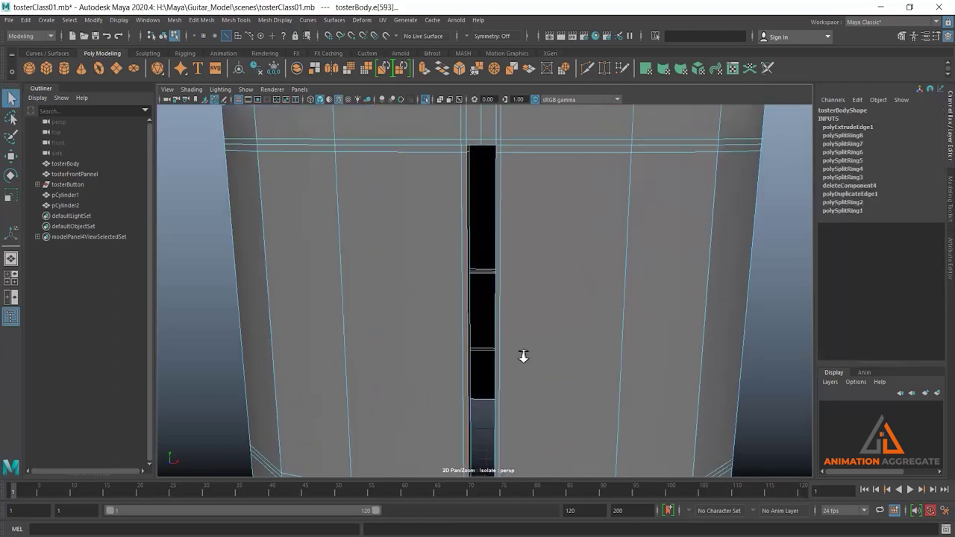
{"action": "scroll", "coordinate": [512, 190], "scroll_direction": "up", "scroll_amount": 3}
{"action": "mouse_move", "coordinate": [512, 189]}
{"action": "left_mouse_down", "text": "alt"}
{"action": "mouse_move", "coordinate": [527, 336]}
{"action": "mouse_move", "coordinate": [519, 306]}
{"action": "left_mouse_up", "text": "alt"}
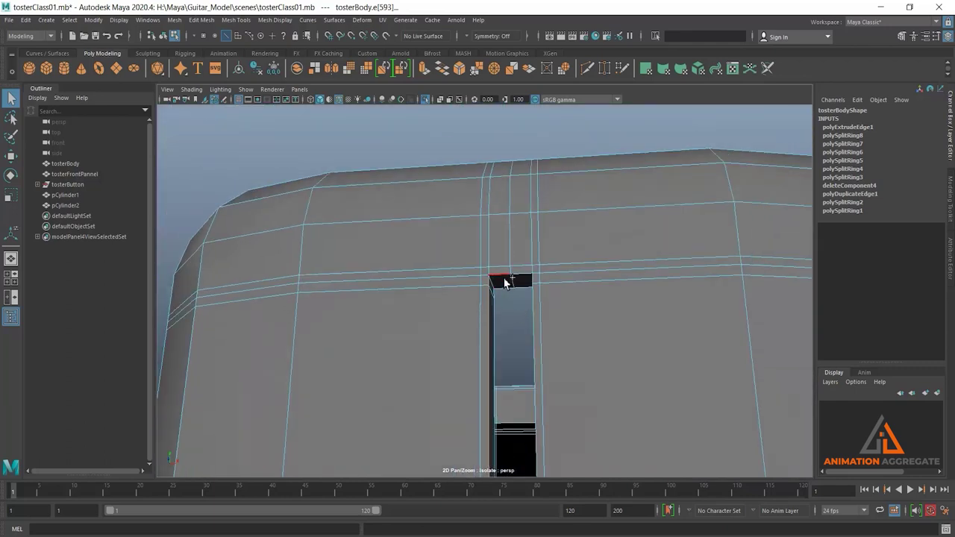
{"action": "mouse_move", "coordinate": [473, 359]}
{"action": "left_mouse_down", "text": "alt"}
{"action": "mouse_move", "coordinate": [518, 362]}
{"action": "mouse_move", "coordinate": [533, 352]}
{"action": "left_mouse_up", "text": "alt"}
{"action": "left_click", "coordinate": [535, 347]}
{"action": "scroll", "coordinate": [544, 273], "scroll_direction": "down", "scroll_amount": 3}
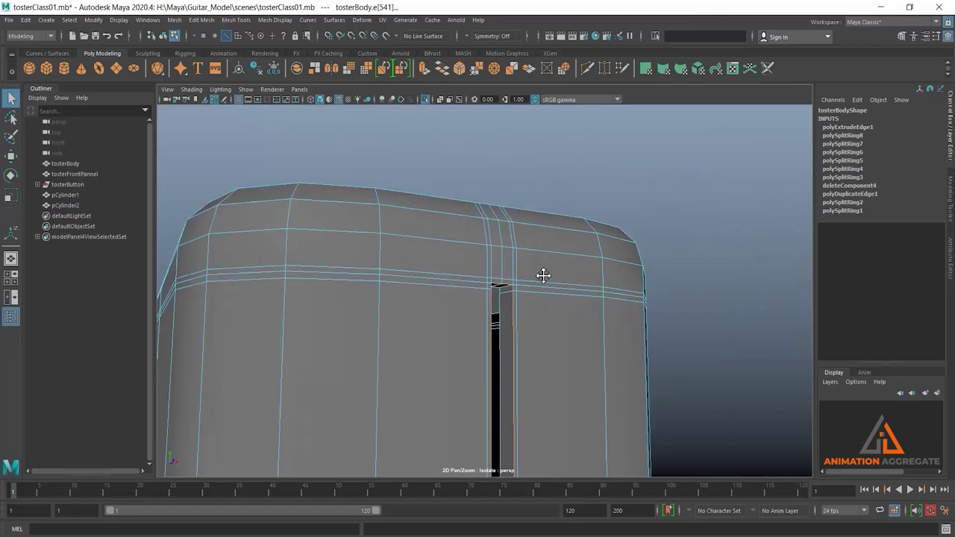
{"action": "mouse_move", "coordinate": [544, 273]}
{"action": "left_mouse_down", "text": "alt"}
{"action": "mouse_move", "coordinate": [561, 353]}
{"action": "mouse_move", "coordinate": [514, 313]}
{"action": "left_mouse_up", "text": "alt"}
{"action": "scroll", "coordinate": [512, 389], "scroll_direction": "up", "scroll_amount": 2}
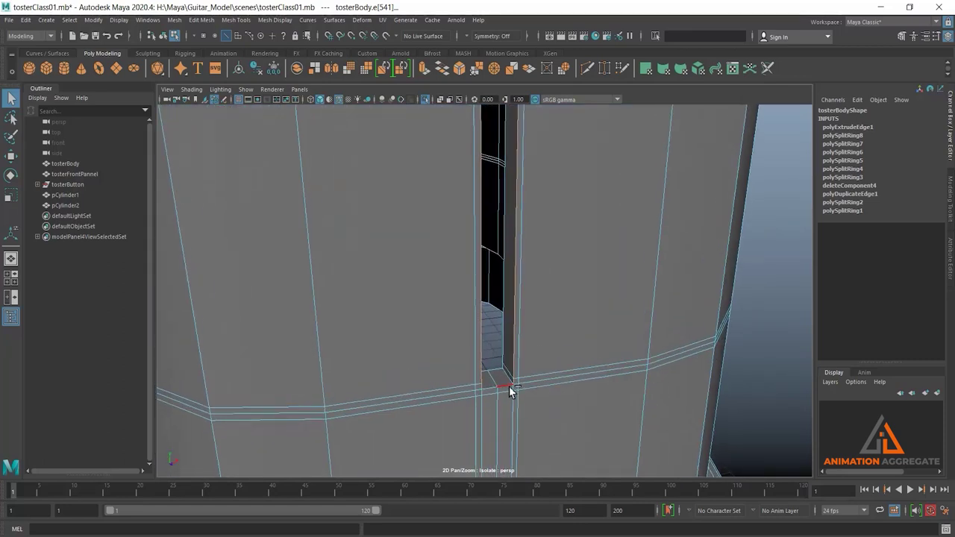
{"action": "left_click", "coordinate": [589, 375]}
- Bevel the edge loop with 2 segments and return to Object Mode
{"action": "key", "text": "ctrl+b"}
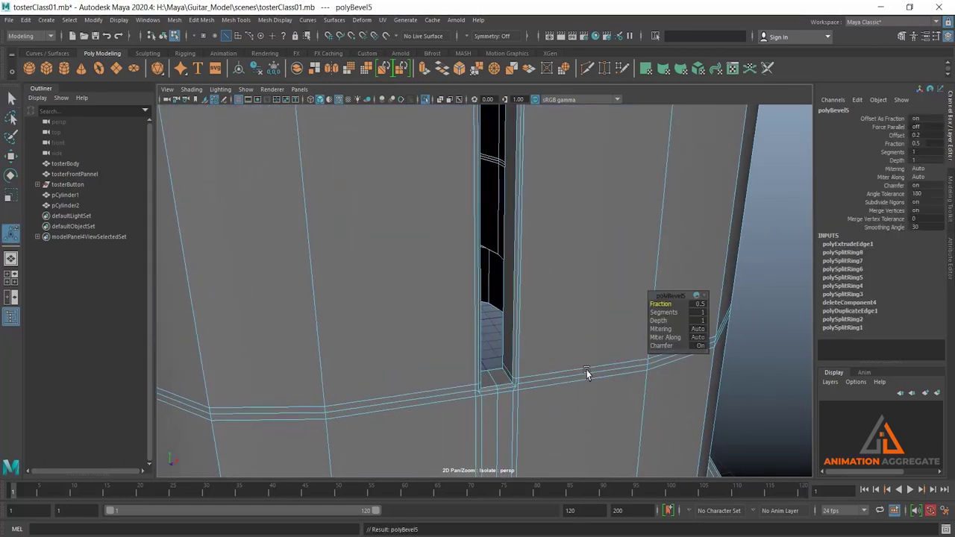
{"action": "left_click", "coordinate": [700, 313]}
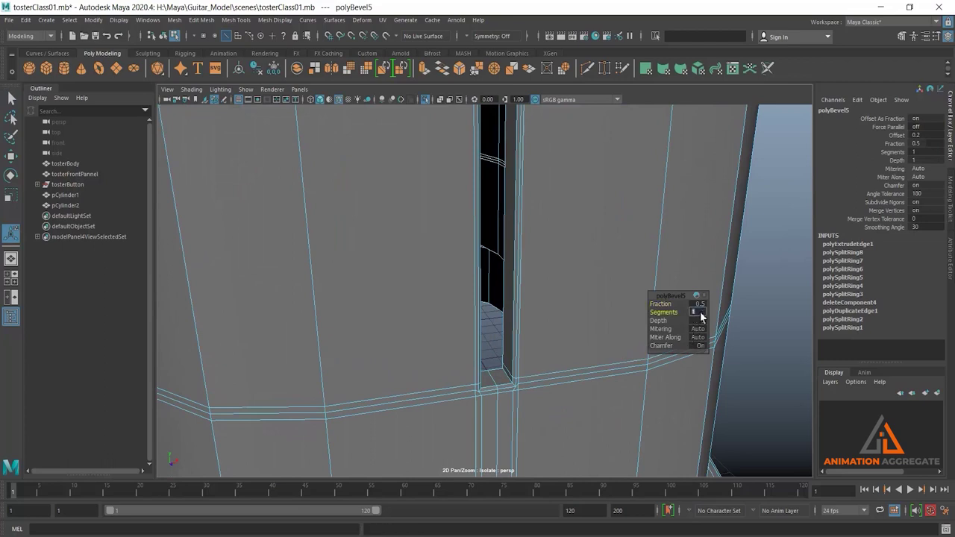
{"action": "right_click_drag", "start_coordinate": [574, 255], "coordinate": [608, 234]}
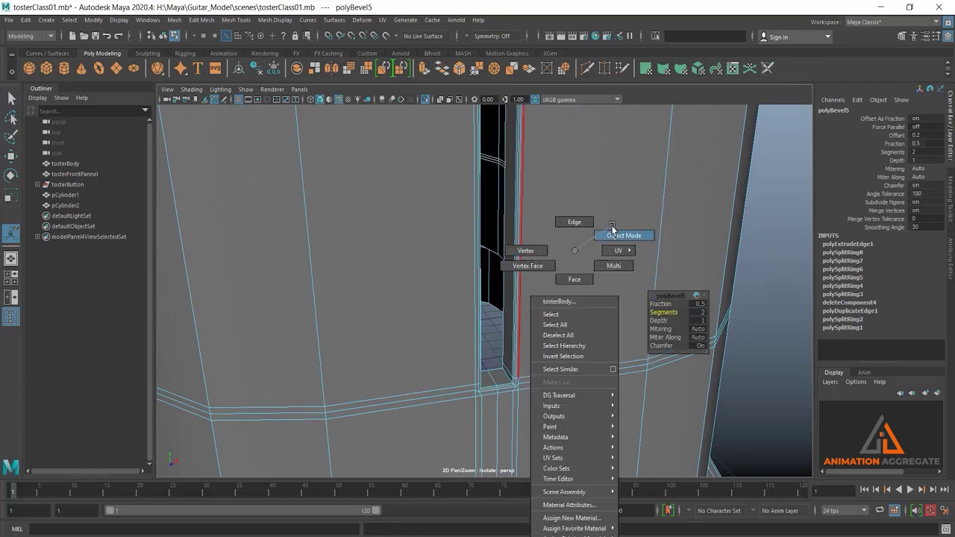
- Preview the toaster body smoothed, zoom out, and bring back the hidden front panel and buttons
{"action": "key", "text": "3"}
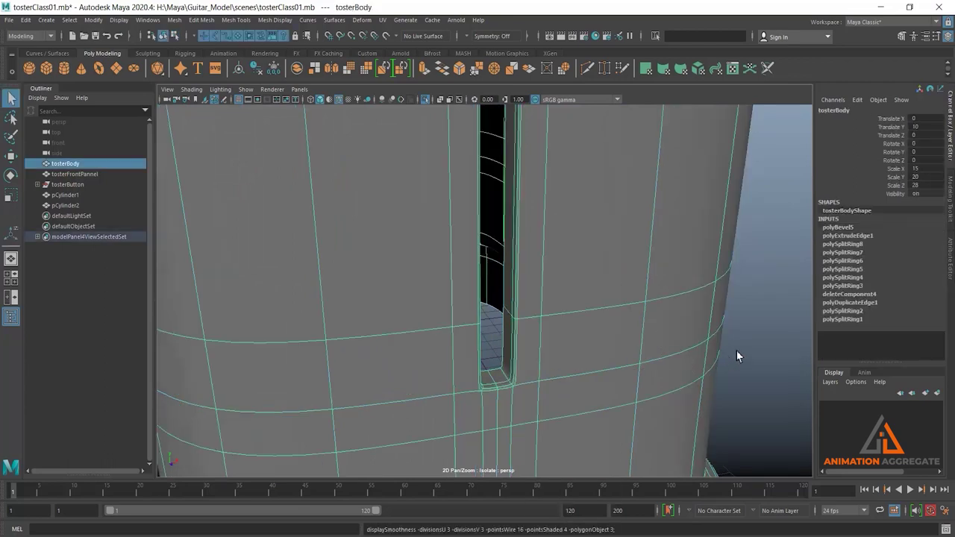
{"action": "left_click", "coordinate": [736, 355]}
{"action": "mouse_move", "coordinate": [734, 384]}
{"action": "right_mouse_down", "text": "alt"}
{"action": "mouse_move", "coordinate": [511, 249]}
{"action": "mouse_move", "coordinate": [507, 258]}
{"action": "right_mouse_up", "text": "alt"}
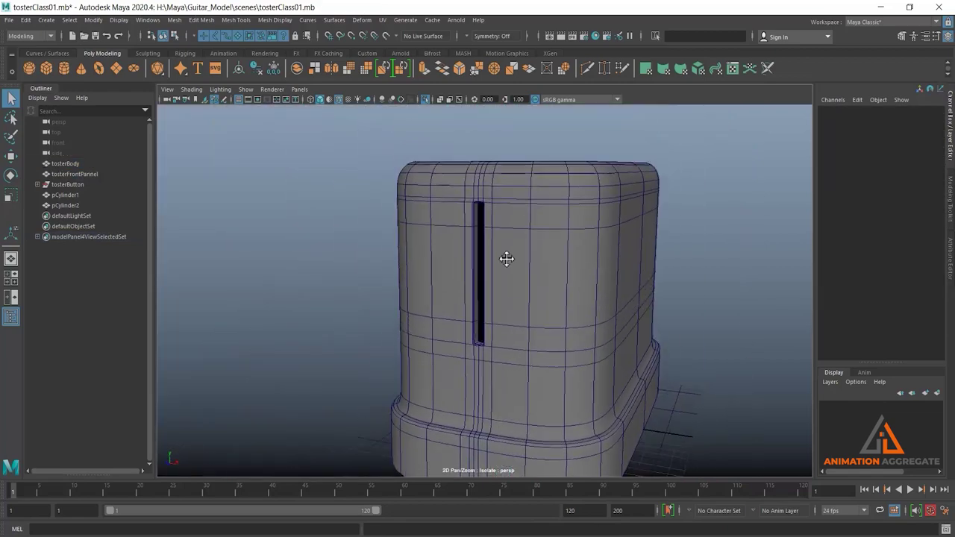
{"action": "middle_click_drag", "start_coordinate": [507, 258], "coordinate": [507, 264], "text": "alt"}
{"action": "left_click", "coordinate": [423, 99]}
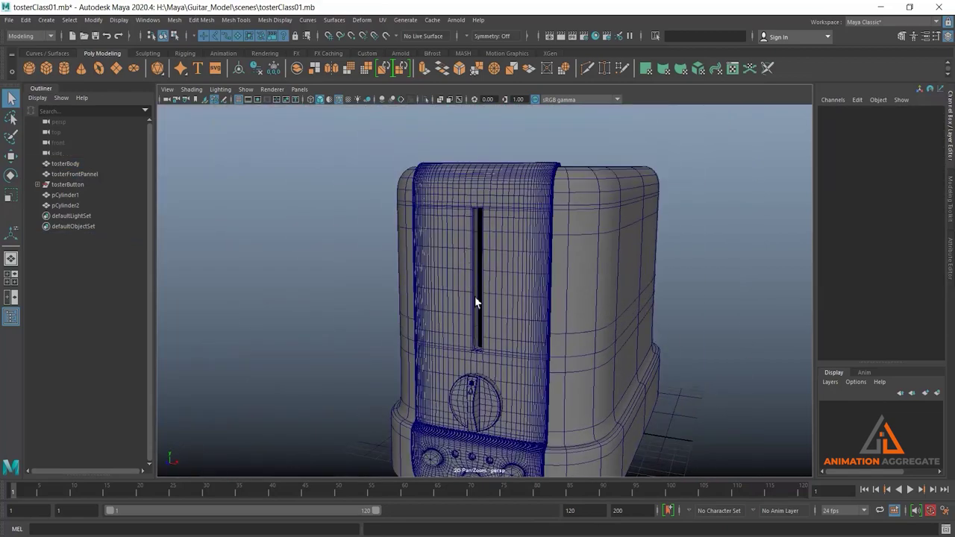
- Turn off the wireframe overlay, orbit around the full toaster, then switch to the reference photo
{"action": "left_click_drag", "start_coordinate": [475, 296], "coordinate": [369, 266], "text": "alt"}
{"action": "left_click_drag", "start_coordinate": [597, 282], "coordinate": [558, 280], "text": "alt"}
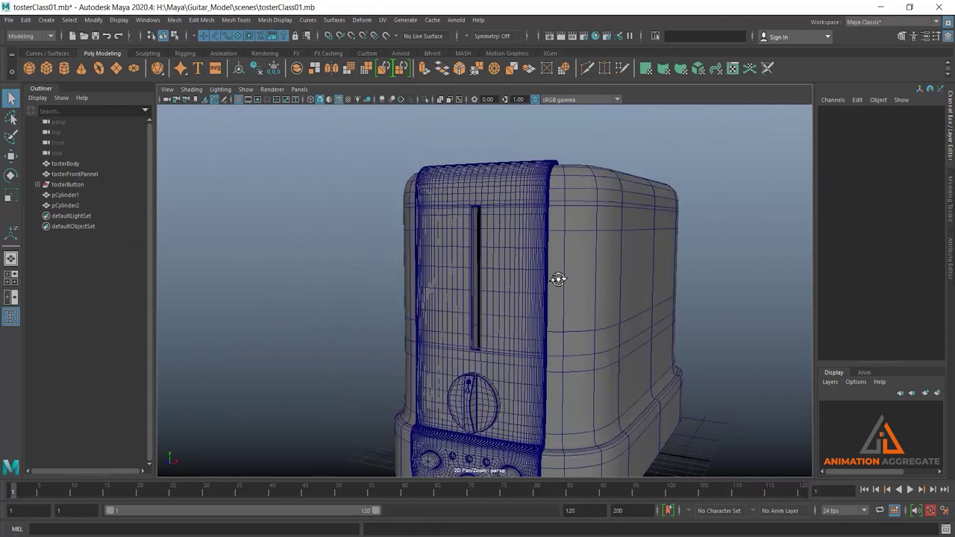
{"action": "key", "text": "5"}
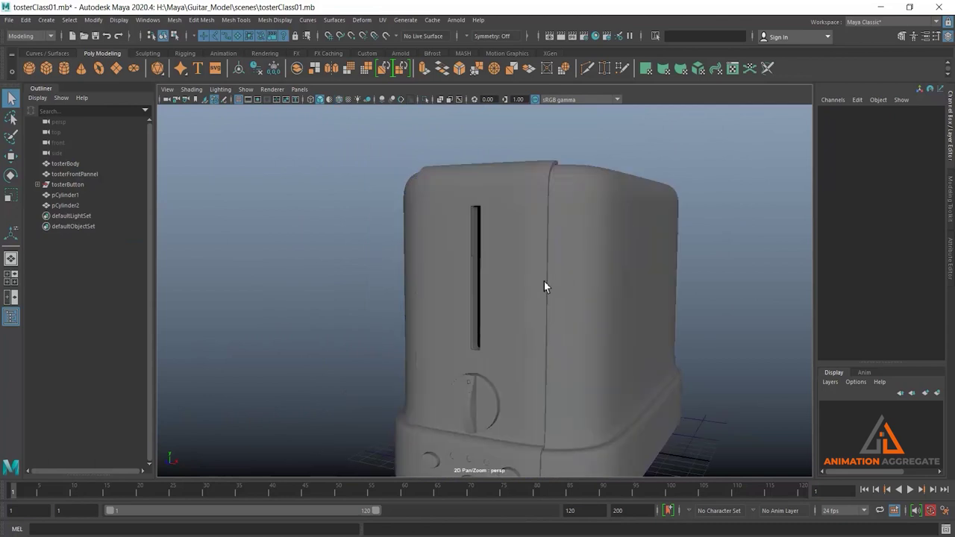
{"action": "mouse_move", "coordinate": [363, 305]}
{"action": "left_mouse_down", "text": "alt"}
{"action": "mouse_move", "coordinate": [501, 341]}
{"action": "mouse_move", "coordinate": [530, 322]}
{"action": "left_mouse_up", "text": "alt"}
{"action": "mouse_move", "coordinate": [584, 333]}
{"action": "left_mouse_down", "text": "alt"}
{"action": "mouse_move", "coordinate": [558, 331]}
{"action": "mouse_move", "coordinate": [512, 382]}
{"action": "mouse_move", "coordinate": [524, 295]}
{"action": "left_mouse_up", "text": "alt"}
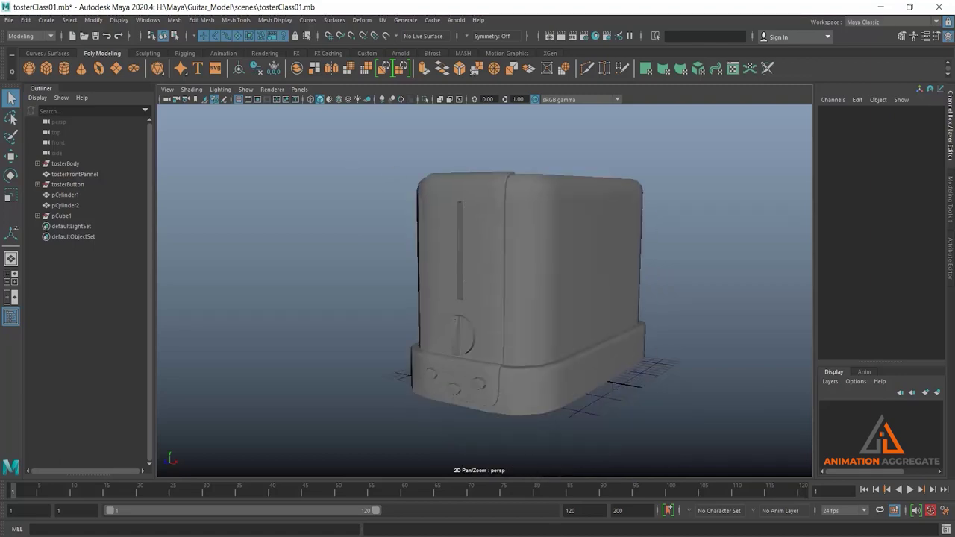
{"action": "key", "text": "alt+Tab"}
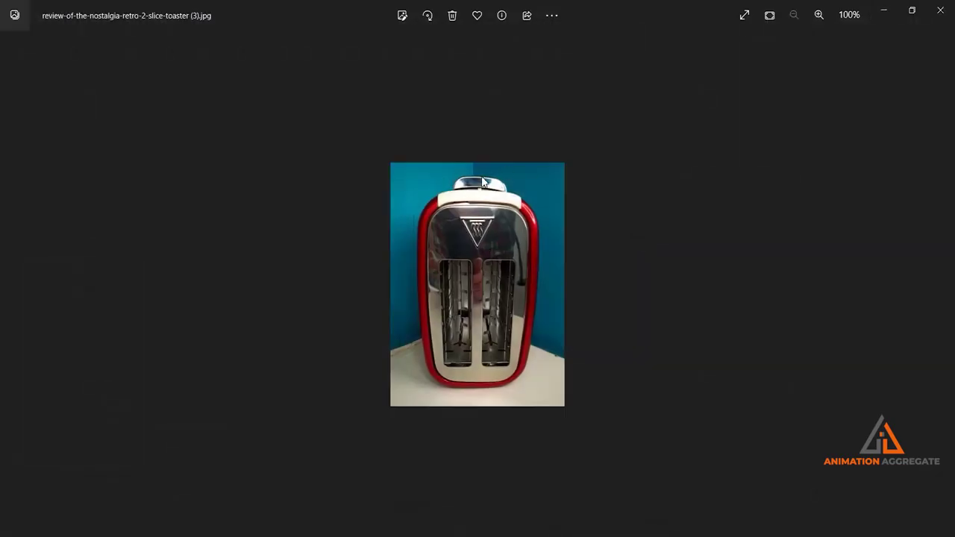
- Step back through the reference images to the RetroSeries logo, then forward to the next toaster photo
{"action": "left_click", "coordinate": [10, 286]}
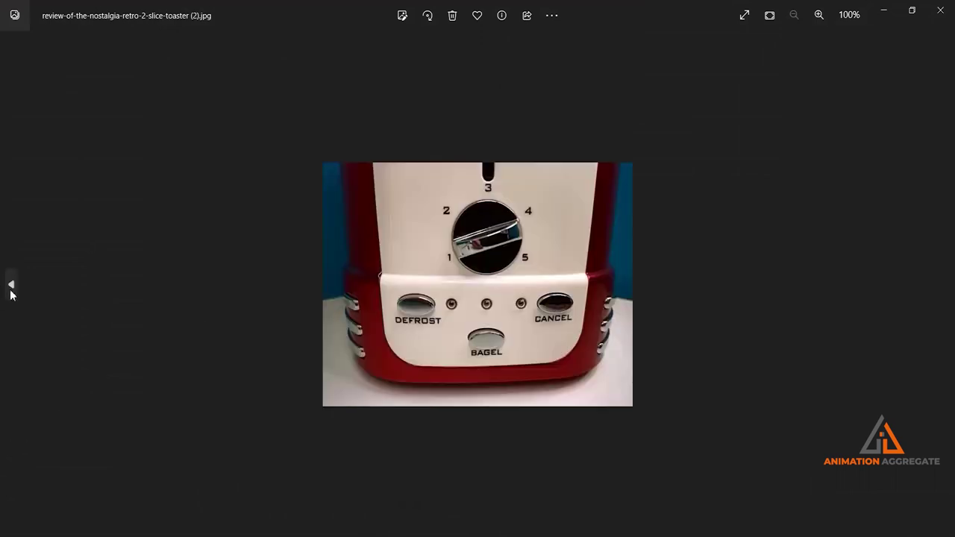
{"action": "left_click", "coordinate": [9, 288]}
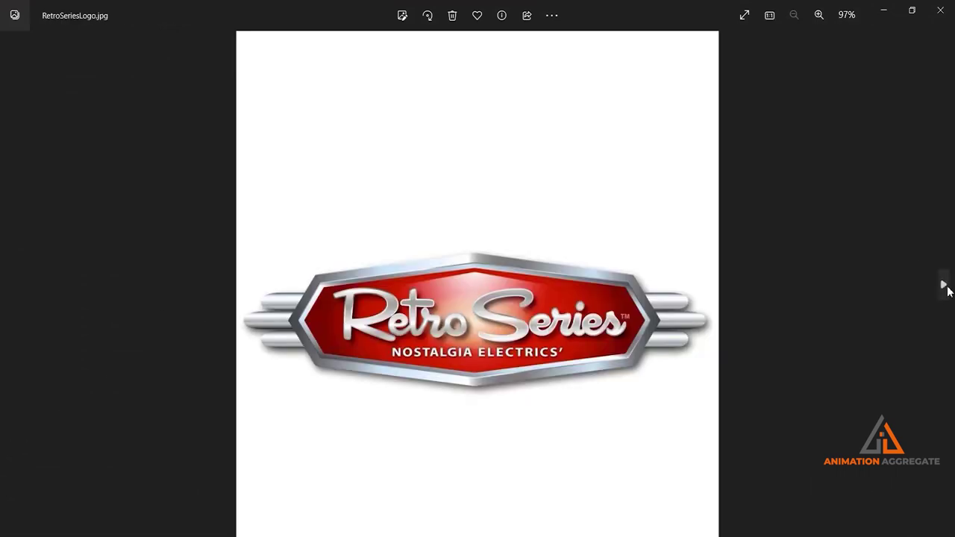
{"action": "left_click", "coordinate": [947, 288]}
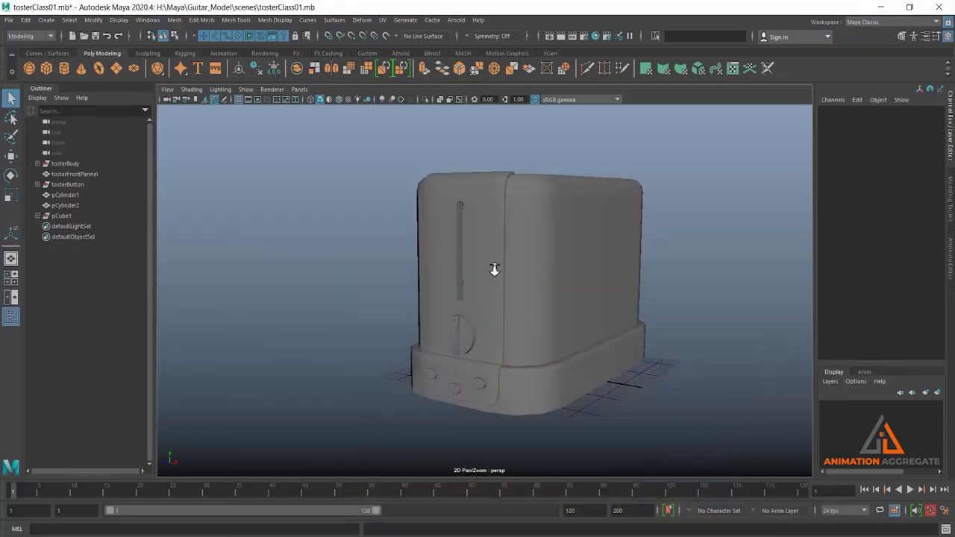
- Create a polygon plane, move it out in front of the toaster along Z, and scale it up
{"action": "mouse_move", "coordinate": [493, 269]}
{"action": "left_mouse_down", "text": "alt"}
{"action": "mouse_move", "coordinate": [526, 328]}
{"action": "mouse_move", "coordinate": [507, 260]}
{"action": "mouse_move", "coordinate": [543, 288]}
{"action": "mouse_move", "coordinate": [471, 254]}
{"action": "left_mouse_up", "text": "alt"}
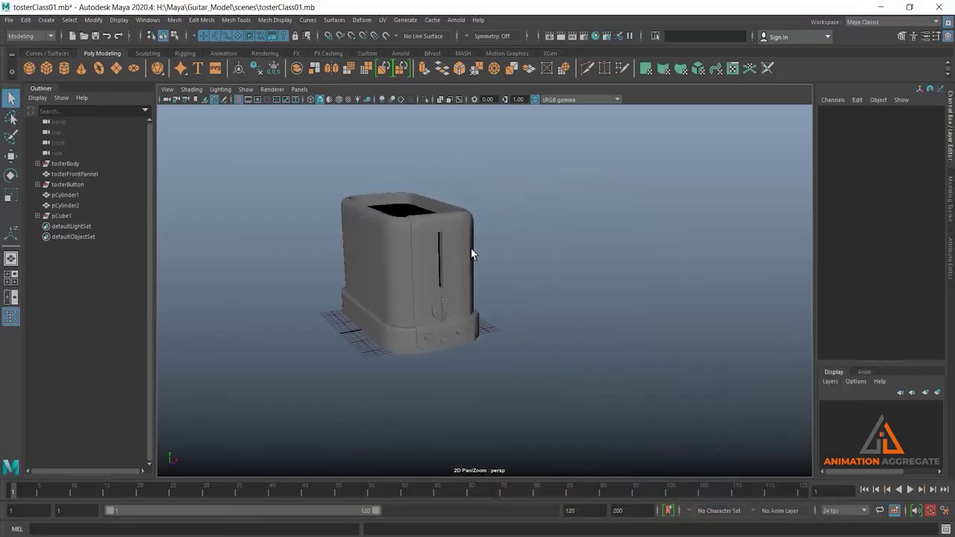
{"action": "left_click", "coordinate": [116, 69]}
{"action": "left_click_drag", "start_coordinate": [440, 281], "coordinate": [499, 325], "text": "alt"}
{"action": "key", "text": "w"}
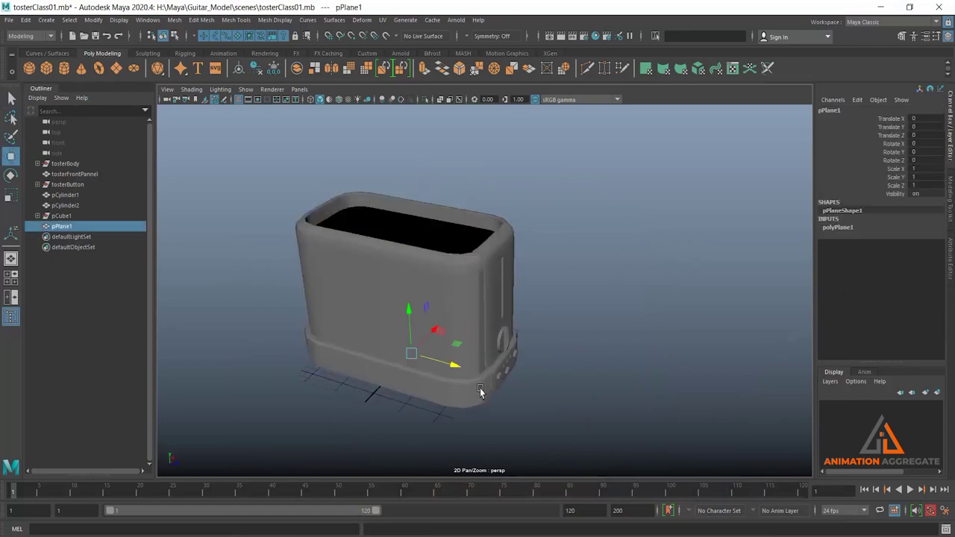
{"action": "mouse_move", "coordinate": [449, 363]}
{"action": "left_mouse_down"}
{"action": "mouse_move", "coordinate": [639, 420]}
{"action": "mouse_move", "coordinate": [607, 390]}
{"action": "left_mouse_up"}
{"action": "scroll", "coordinate": [589, 358], "scroll_direction": "up", "scroll_amount": 3}
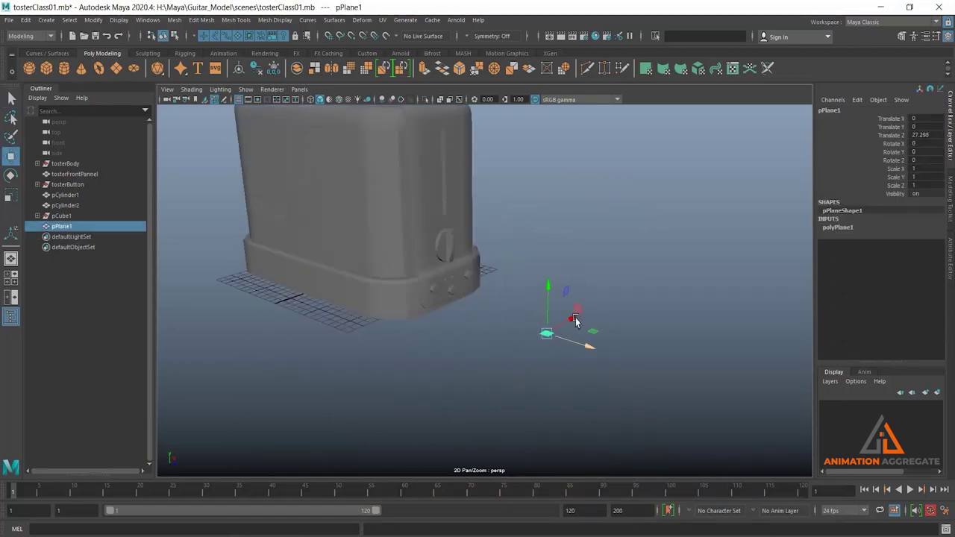
{"action": "left_click_drag", "start_coordinate": [576, 331], "coordinate": [580, 288], "text": "alt"}
{"action": "key", "text": "r"}
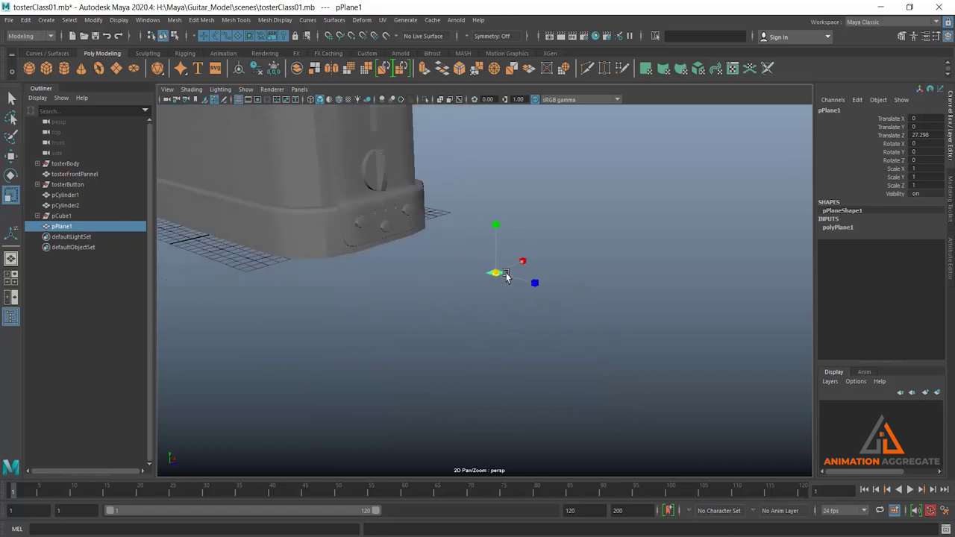
{"action": "mouse_move", "coordinate": [506, 276]}
{"action": "left_mouse_down"}
{"action": "mouse_move", "coordinate": [548, 293]}
{"action": "mouse_move", "coordinate": [523, 341]}
{"action": "mouse_move", "coordinate": [580, 277]}
{"action": "left_mouse_up"}
- Set the plane's subdivisions to 2 by 2 and delete its left column of faces
{"action": "left_click", "coordinate": [847, 226]}
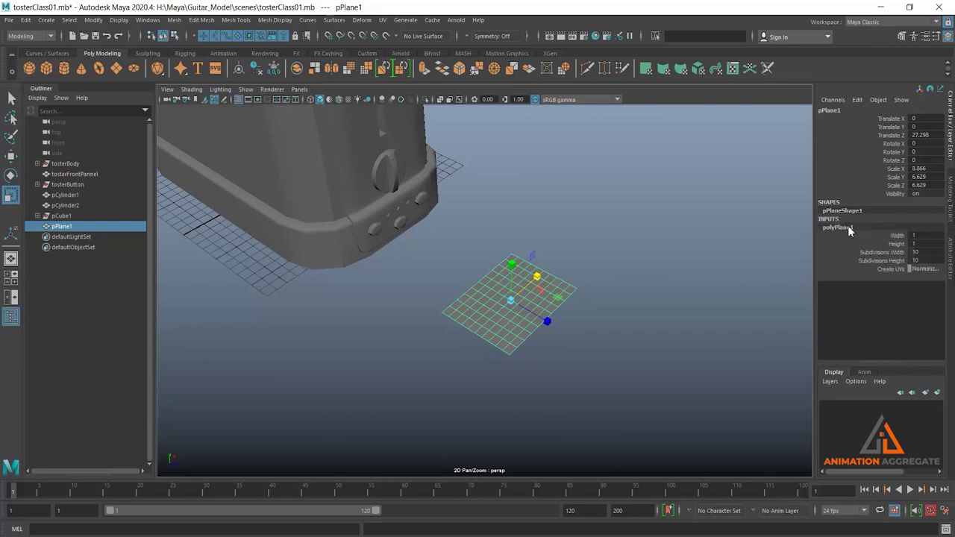
{"action": "left_click_drag", "start_coordinate": [896, 257], "coordinate": [889, 259]}
{"action": "middle_click_drag", "start_coordinate": [698, 248], "coordinate": [661, 242]}
{"action": "mouse_move", "coordinate": [564, 340]}
{"action": "left_mouse_down", "text": "alt"}
{"action": "mouse_move", "coordinate": [559, 286]}
{"action": "mouse_move", "coordinate": [516, 336]}
{"action": "mouse_move", "coordinate": [587, 266]}
{"action": "left_mouse_up", "text": "alt"}
{"action": "right_click", "coordinate": [585, 269]}
{"action": "left_click", "coordinate": [585, 294]}
{"action": "left_click_drag", "start_coordinate": [490, 174], "coordinate": [527, 345]}
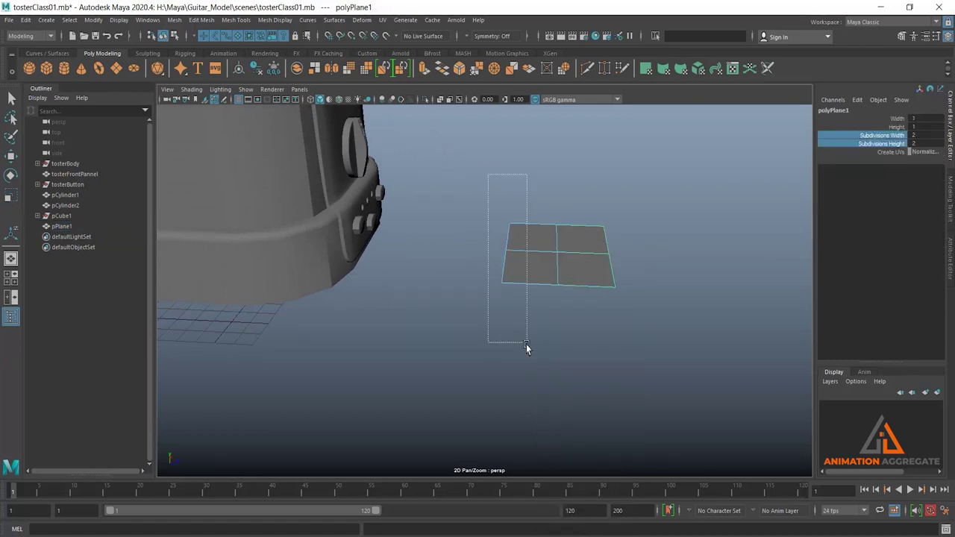
{"action": "key", "text": "Delete"}
{"action": "mouse_move", "coordinate": [611, 319]}
{"action": "left_mouse_down", "text": "alt"}
{"action": "mouse_move", "coordinate": [590, 345]}
{"action": "mouse_move", "coordinate": [478, 341]}
{"action": "left_mouse_up", "text": "alt"}
{"action": "right_click_drag", "start_coordinate": [468, 278], "coordinate": [436, 170]}
- Insert two edge loops across the plane
{"action": "left_click", "coordinate": [451, 334]}
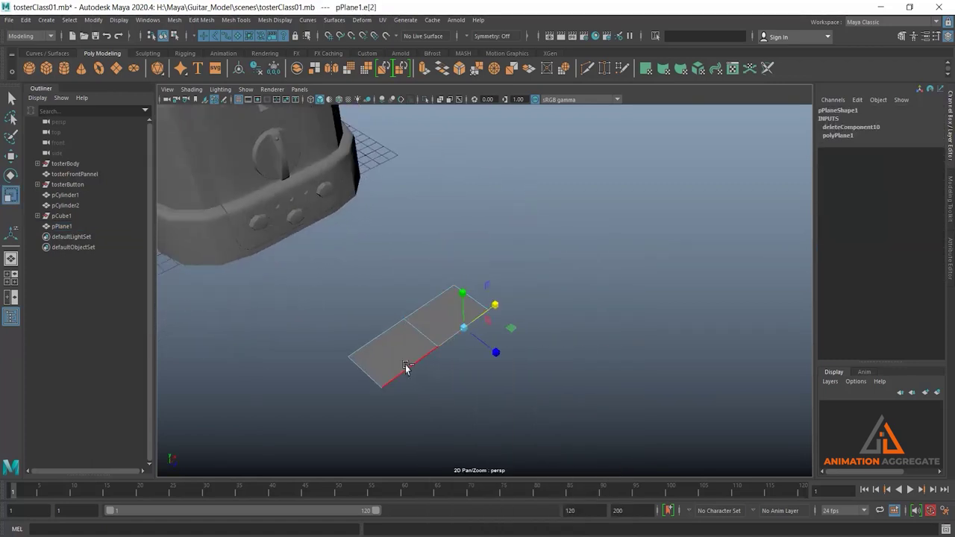
{"action": "right_click_drag", "start_coordinate": [543, 222], "coordinate": [594, 239], "text": "shift"}
{"action": "left_click", "coordinate": [420, 358]}
{"action": "right_click_drag", "start_coordinate": [473, 341], "coordinate": [534, 328], "text": "shift"}
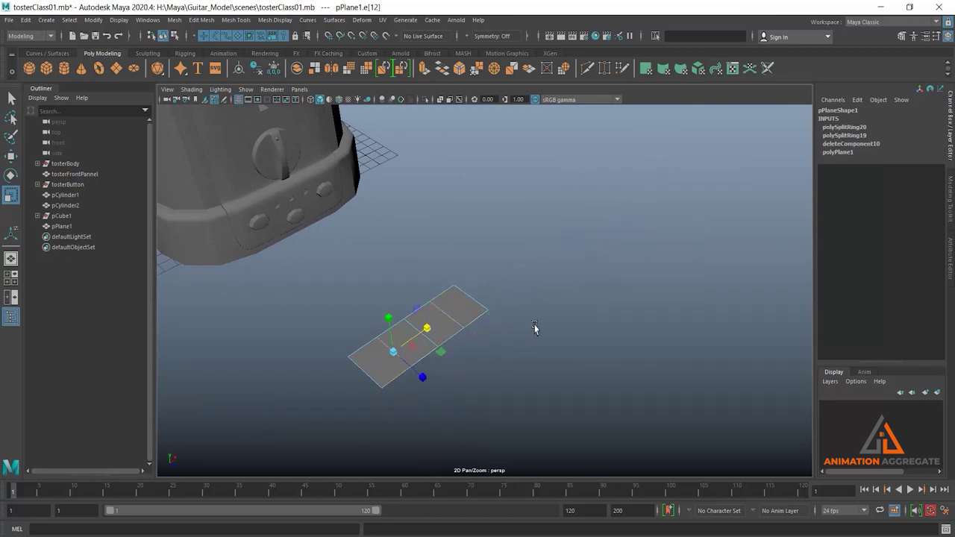
{"action": "mouse_move", "coordinate": [543, 313]}
{"action": "middle_mouse_down", "text": "alt"}
{"action": "mouse_move", "coordinate": [533, 296]}
{"action": "mouse_move", "coordinate": [550, 320]}
{"action": "middle_mouse_up", "text": "alt"}
{"action": "right_click_drag", "start_coordinate": [550, 262], "coordinate": [559, 239]}
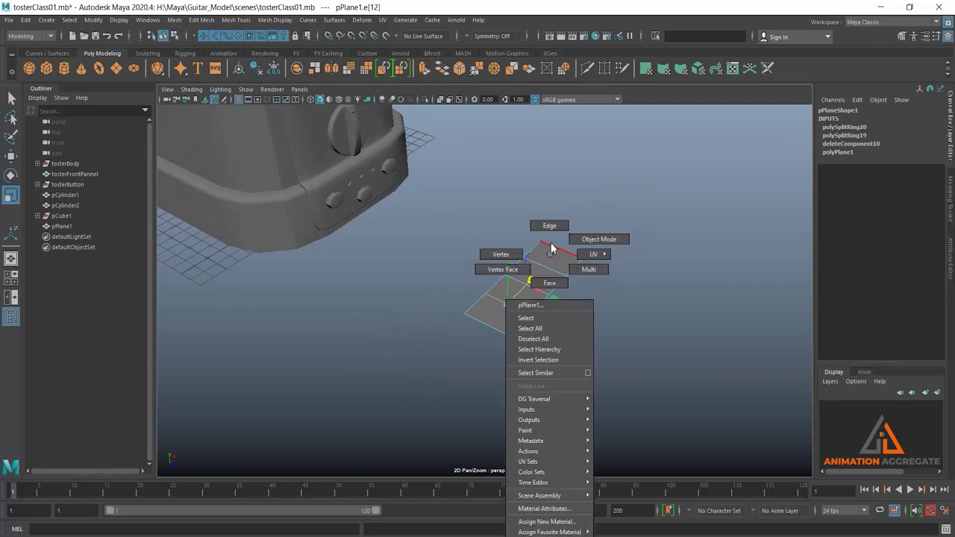
- Extrude the plane's side border edges with thickness 0.54 and offset 0.92
{"action": "double_click", "coordinate": [562, 253]}
{"action": "mouse_move", "coordinate": [669, 179]}
{"action": "right_mouse_down", "text": "shift"}
{"action": "mouse_move", "coordinate": [663, 308]}
{"action": "mouse_move", "coordinate": [666, 212]}
{"action": "right_mouse_up", "text": "shift"}
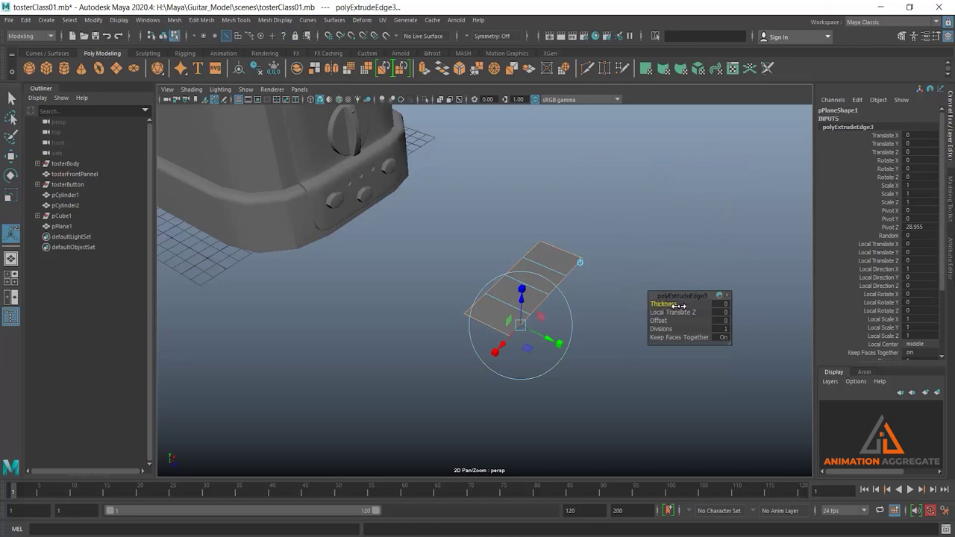
{"action": "mouse_move", "coordinate": [678, 305]}
{"action": "left_mouse_down"}
{"action": "mouse_move", "coordinate": [706, 307]}
{"action": "mouse_move", "coordinate": [668, 322]}
{"action": "mouse_move", "coordinate": [703, 325]}
{"action": "mouse_move", "coordinate": [689, 329]}
{"action": "mouse_move", "coordinate": [676, 321]}
{"action": "mouse_move", "coordinate": [696, 321]}
{"action": "left_mouse_up"}
{"action": "mouse_move", "coordinate": [503, 299]}
{"action": "left_mouse_down", "text": "alt"}
{"action": "mouse_move", "coordinate": [572, 259]}
{"action": "mouse_move", "coordinate": [558, 263]}
{"action": "left_mouse_up", "text": "alt"}
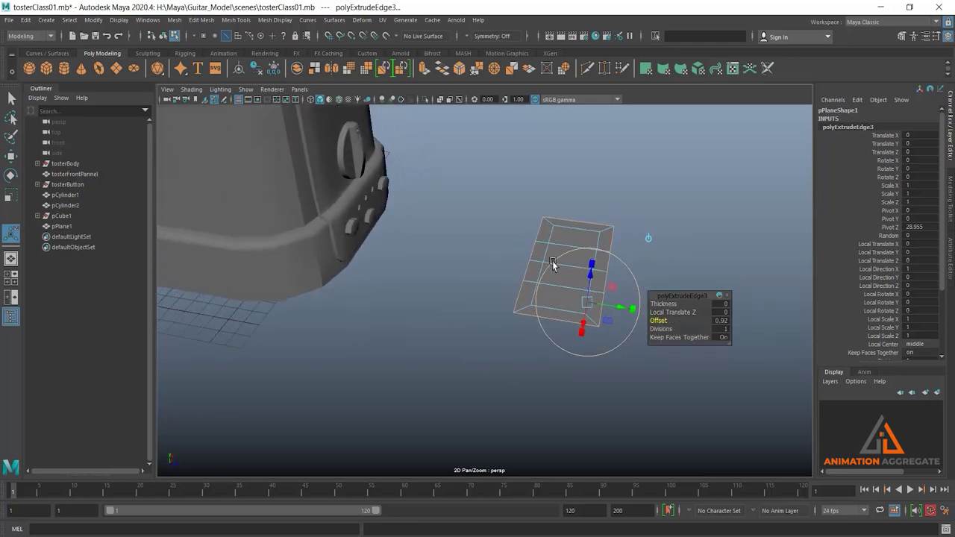
{"action": "key", "text": "w"}
- Split the plane with another edge loop and delete the faces on its left part
{"action": "right_click_drag", "start_coordinate": [558, 286], "coordinate": [559, 294]}
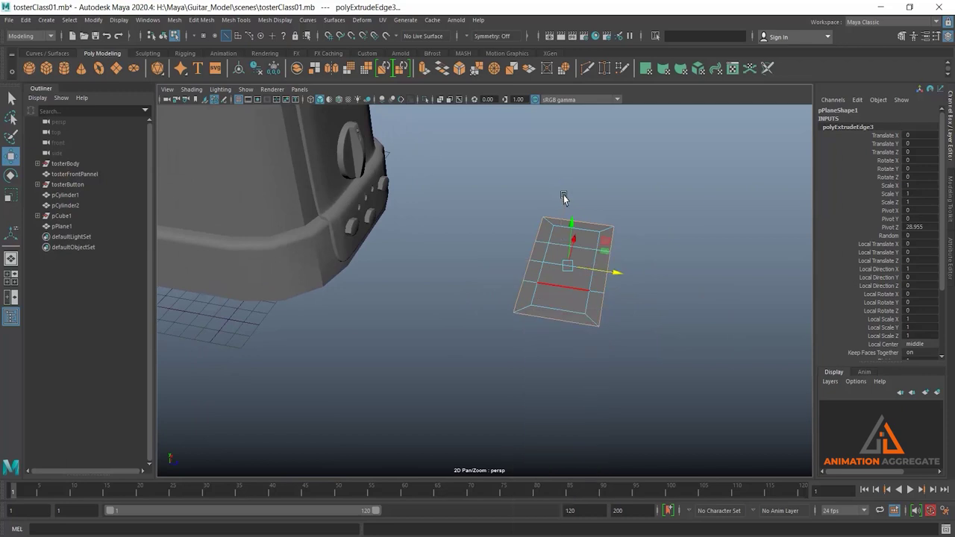
{"action": "mouse_move", "coordinate": [562, 199]}
{"action": "left_mouse_down", "text": "alt"}
{"action": "mouse_move", "coordinate": [561, 334]}
{"action": "mouse_move", "coordinate": [597, 266]}
{"action": "left_mouse_up", "text": "alt"}
{"action": "right_click_drag", "start_coordinate": [687, 149], "coordinate": [672, 203], "text": "shift"}
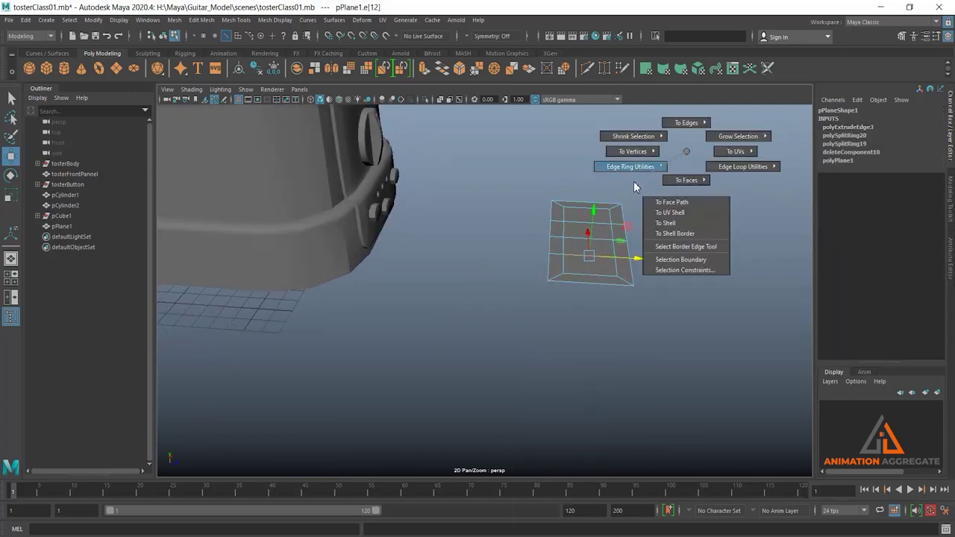
{"action": "mouse_move", "coordinate": [668, 213]}
{"action": "left_mouse_down", "text": "alt"}
{"action": "mouse_move", "coordinate": [650, 298]}
{"action": "mouse_move", "coordinate": [584, 298]}
{"action": "left_mouse_up", "text": "alt"}
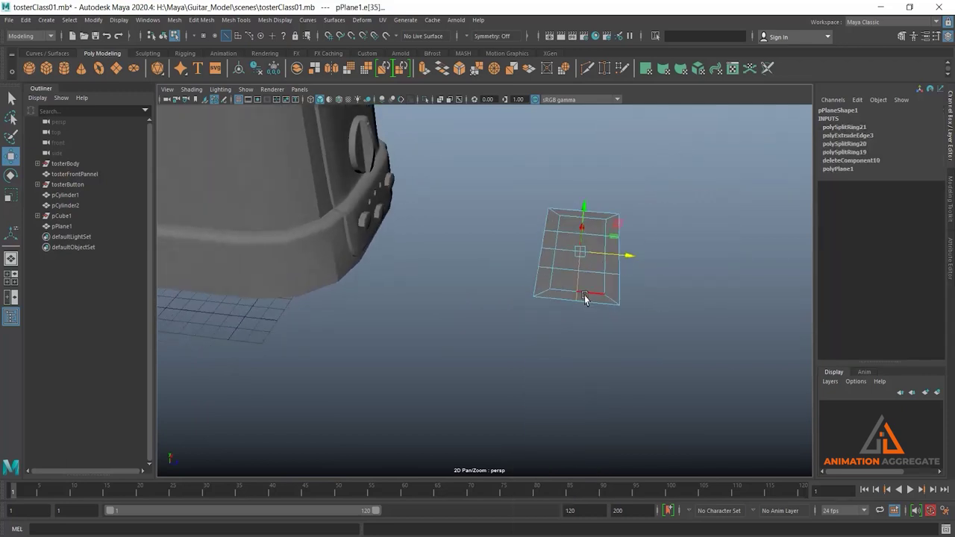
{"action": "right_click_drag", "start_coordinate": [584, 298], "coordinate": [521, 353]}
{"action": "mouse_move", "coordinate": [521, 353]}
{"action": "left_mouse_down", "text": "alt"}
{"action": "mouse_move", "coordinate": [514, 187]}
{"action": "mouse_move", "coordinate": [592, 370]}
{"action": "mouse_move", "coordinate": [539, 265]}
{"action": "left_mouse_up", "text": "alt"}
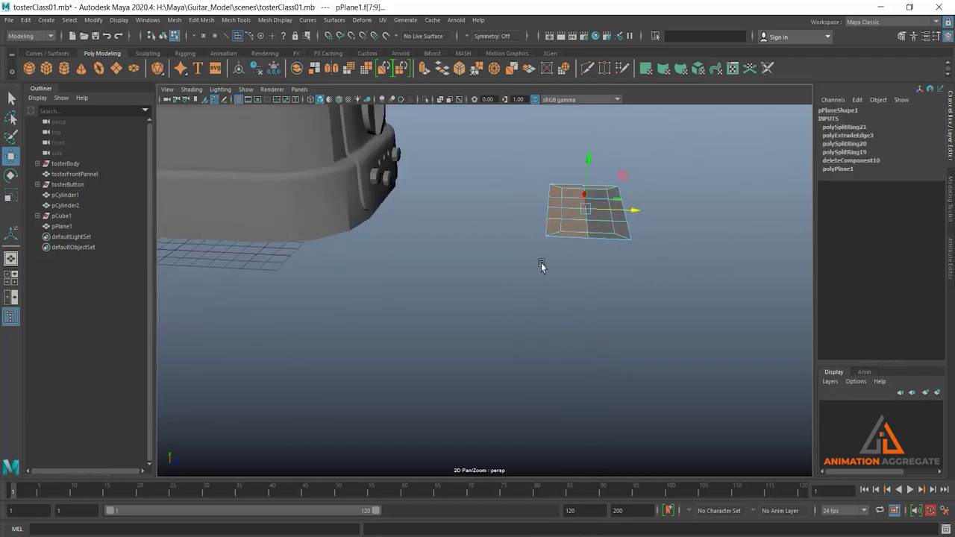
{"action": "left_click_drag", "start_coordinate": [512, 163], "coordinate": [558, 316]}
{"action": "left_click_drag", "start_coordinate": [512, 127], "coordinate": [576, 309]}
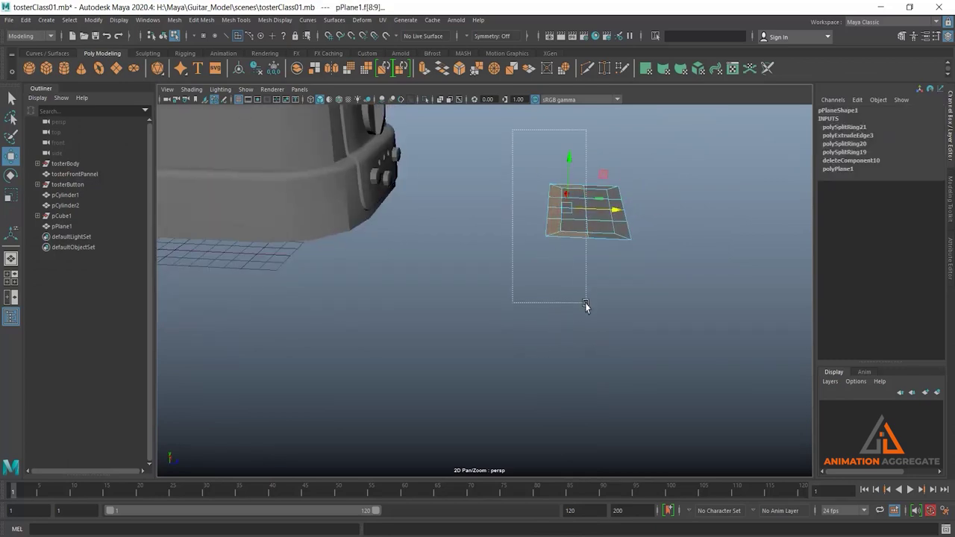
{"action": "key", "text": "Delete"}
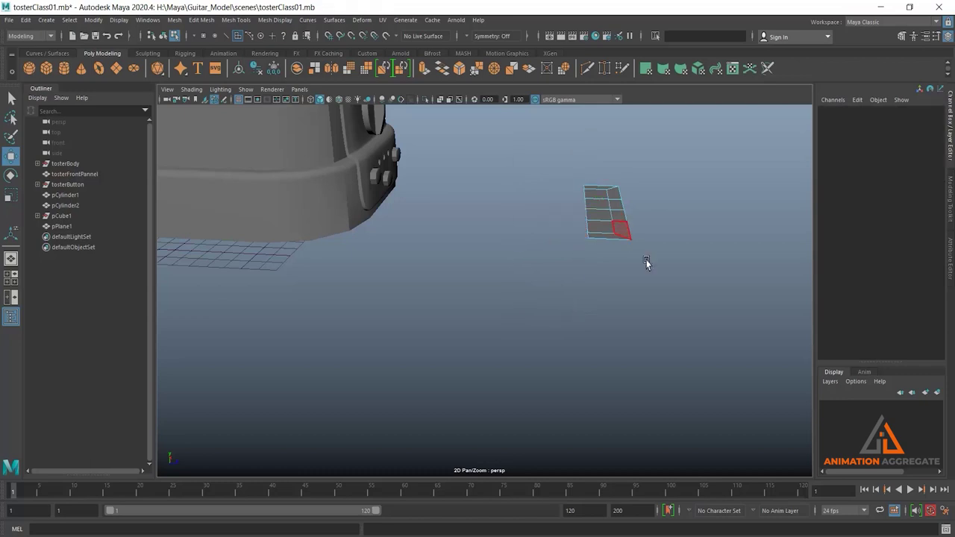
- Scale the plane to Scale Z 14.951 and widen it along X to about 10.9
{"action": "left_click_drag", "start_coordinate": [646, 263], "coordinate": [573, 301], "text": "alt"}
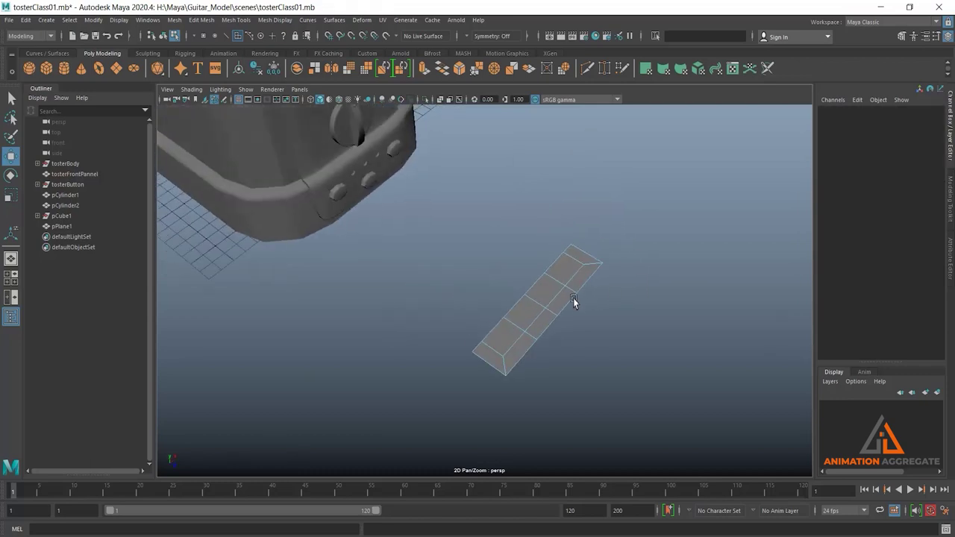
{"action": "right_click_drag", "start_coordinate": [567, 293], "coordinate": [619, 249]}
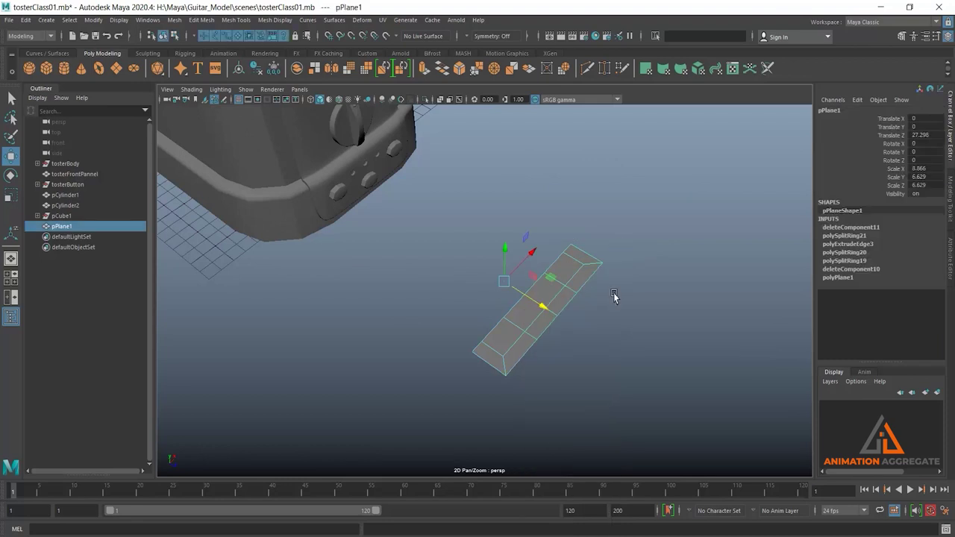
{"action": "left_click", "coordinate": [559, 292]}
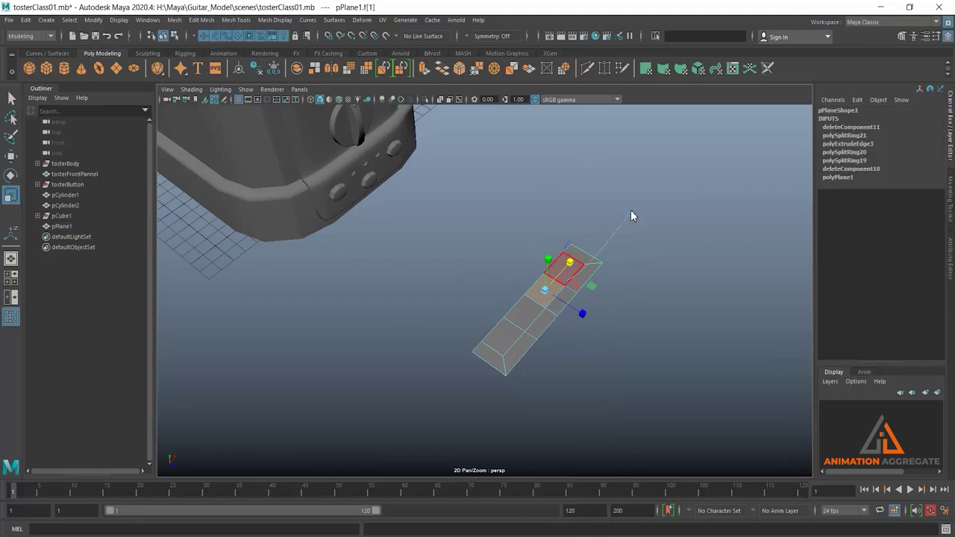
{"action": "right_click_drag", "start_coordinate": [630, 211], "coordinate": [630, 212]}
{"action": "mouse_move", "coordinate": [543, 313]}
{"action": "left_mouse_down"}
{"action": "mouse_move", "coordinate": [564, 319]}
{"action": "mouse_move", "coordinate": [557, 313]}
{"action": "left_mouse_up"}
{"action": "middle_click_drag", "start_coordinate": [587, 364], "coordinate": [491, 227], "text": "alt"}
{"action": "left_click_drag", "start_coordinate": [478, 186], "coordinate": [485, 181]}
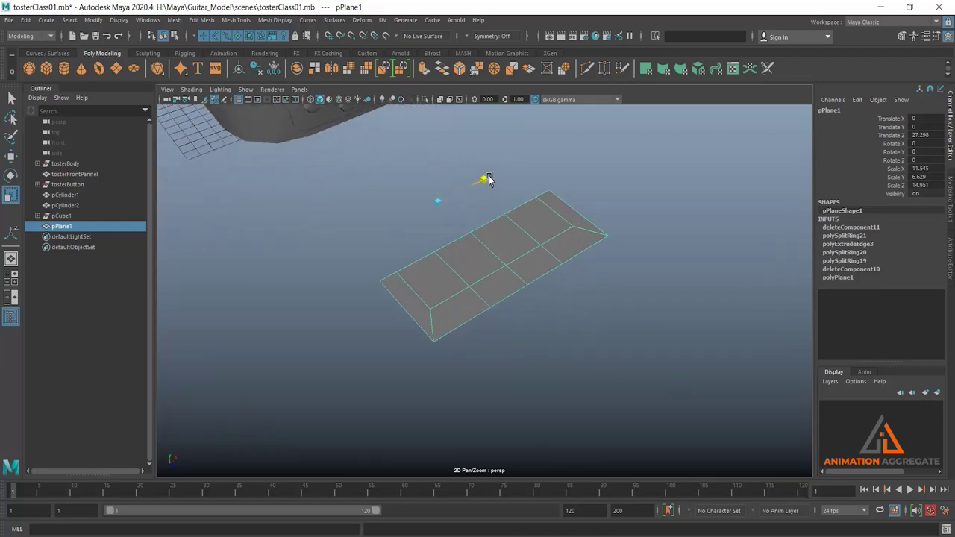
{"action": "left_click_drag", "start_coordinate": [526, 326], "coordinate": [503, 226], "text": "alt"}
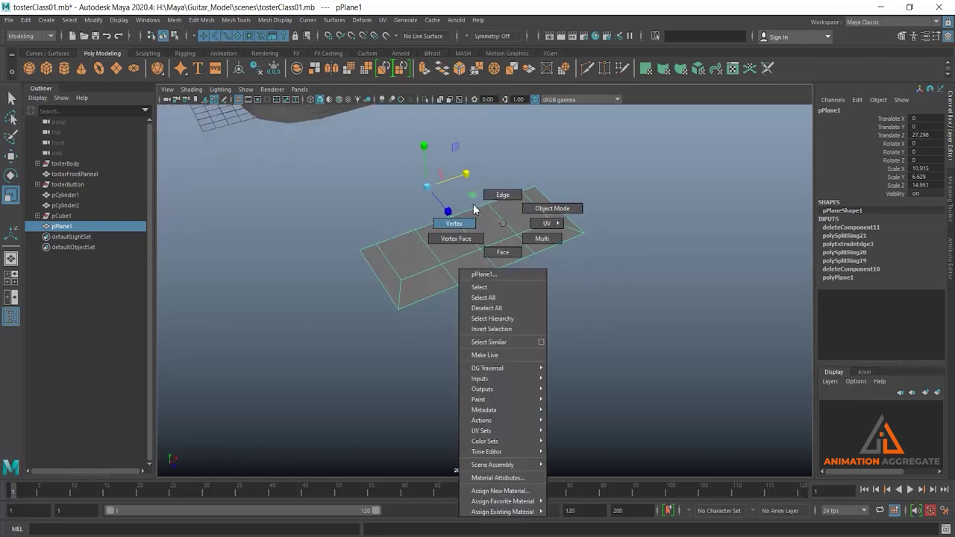
- Select the front edge's middle vertices and pull them down to bow the edge into an arc
{"action": "right_click_drag", "start_coordinate": [503, 226], "coordinate": [503, 195]}
{"action": "mouse_move", "coordinate": [467, 281]}
{"action": "left_mouse_down", "text": "alt"}
{"action": "mouse_move", "coordinate": [438, 288]}
{"action": "mouse_move", "coordinate": [384, 259]}
{"action": "left_mouse_up", "text": "alt"}
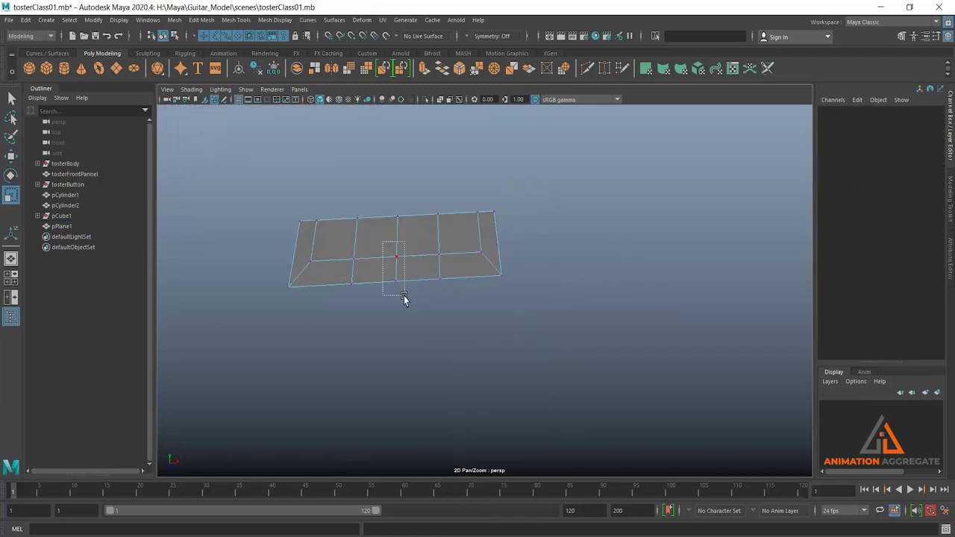
{"action": "left_click_drag", "start_coordinate": [403, 298], "coordinate": [393, 331]}
{"action": "key", "text": "e"}
{"action": "key", "text": "w"}
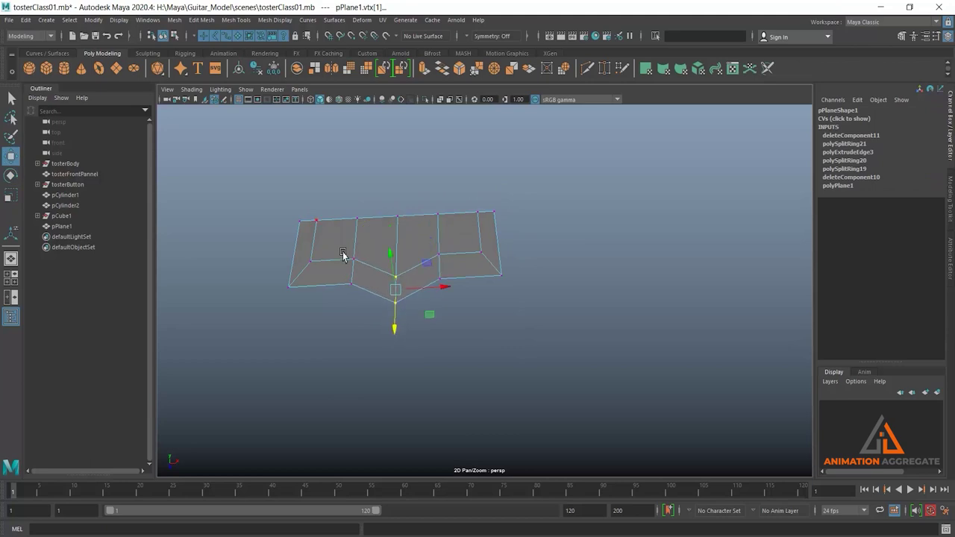
{"action": "left_click", "coordinate": [343, 254]}
{"action": "left_click_drag", "start_coordinate": [431, 242], "coordinate": [425, 336], "text": "shift"}
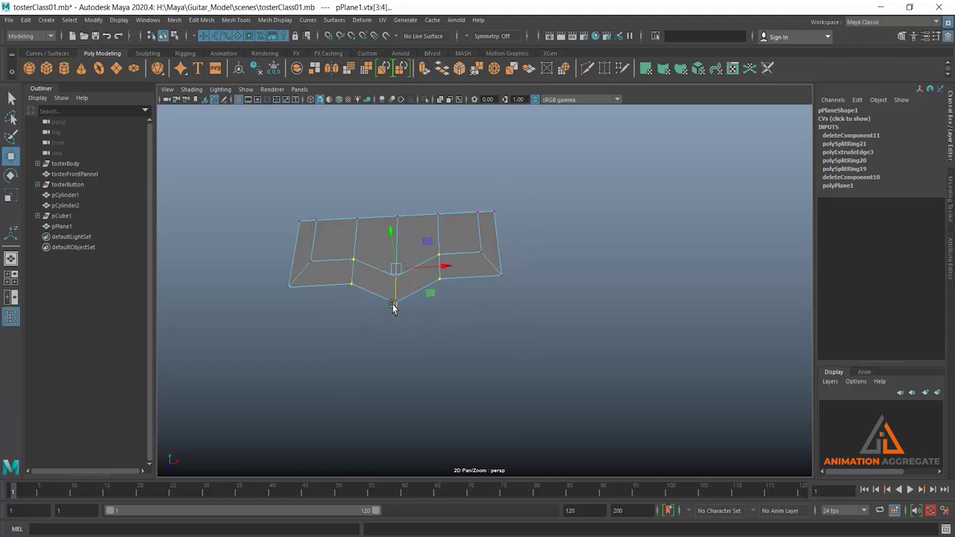
{"action": "left_click_drag", "start_coordinate": [393, 308], "coordinate": [396, 324]}
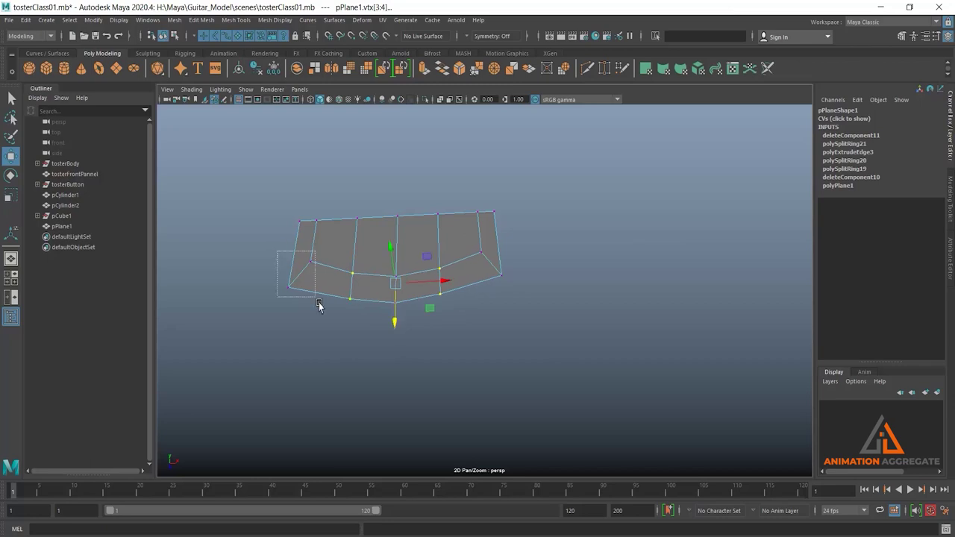
- Select the left and right side vertices and scale them inward
{"action": "left_click_drag", "start_coordinate": [319, 306], "coordinate": [319, 306]}
{"action": "left_click_drag", "start_coordinate": [470, 244], "coordinate": [521, 308], "text": "shift"}
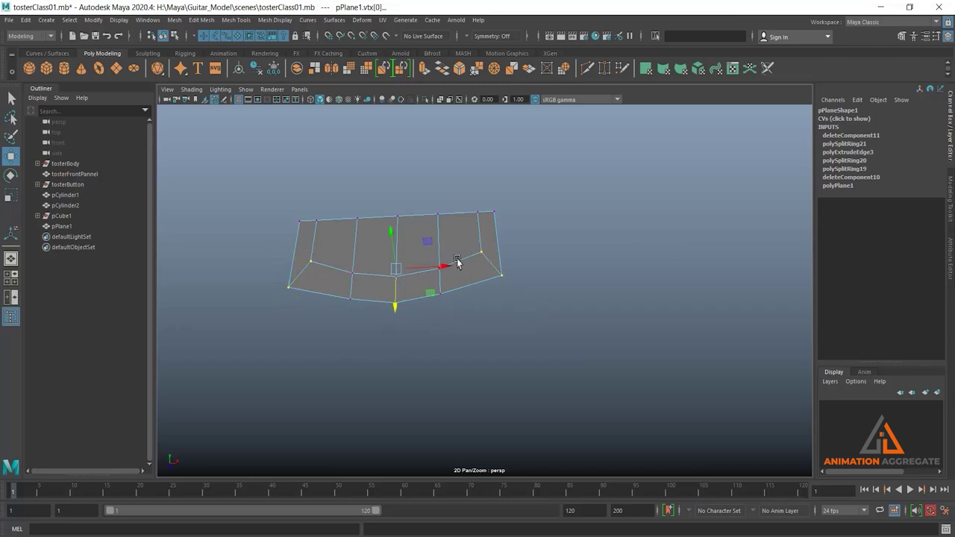
{"action": "left_click_drag", "start_coordinate": [393, 305], "coordinate": [394, 303]}
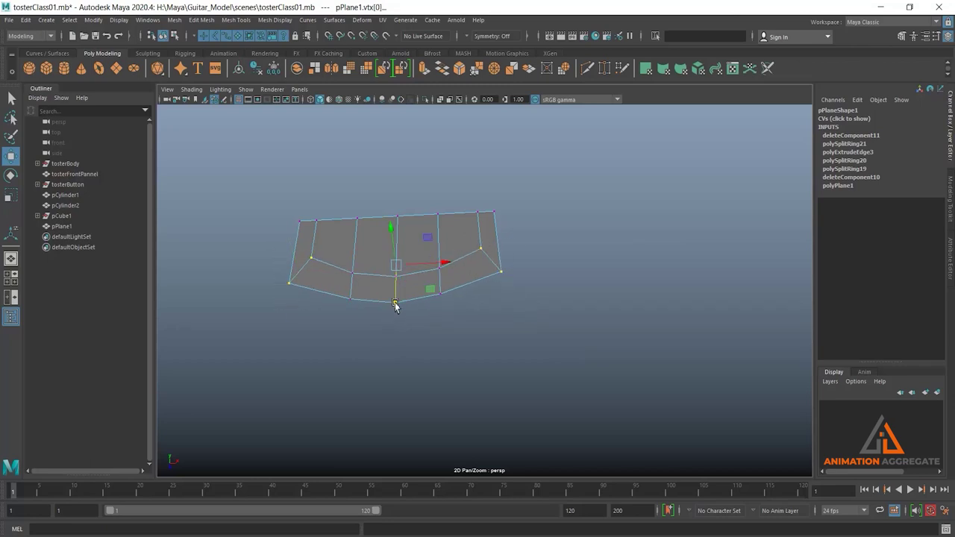
{"action": "key", "text": "r"}
{"action": "left_click_drag", "start_coordinate": [438, 261], "coordinate": [441, 266]}
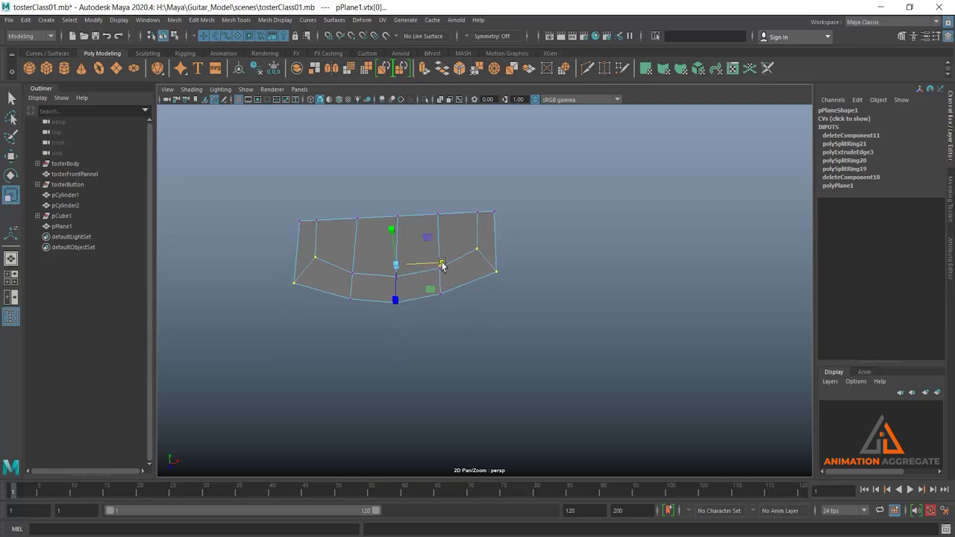
- Select the whole plane as an object and centre its pivot
{"action": "left_click_drag", "start_coordinate": [472, 335], "coordinate": [492, 280], "text": "alt"}
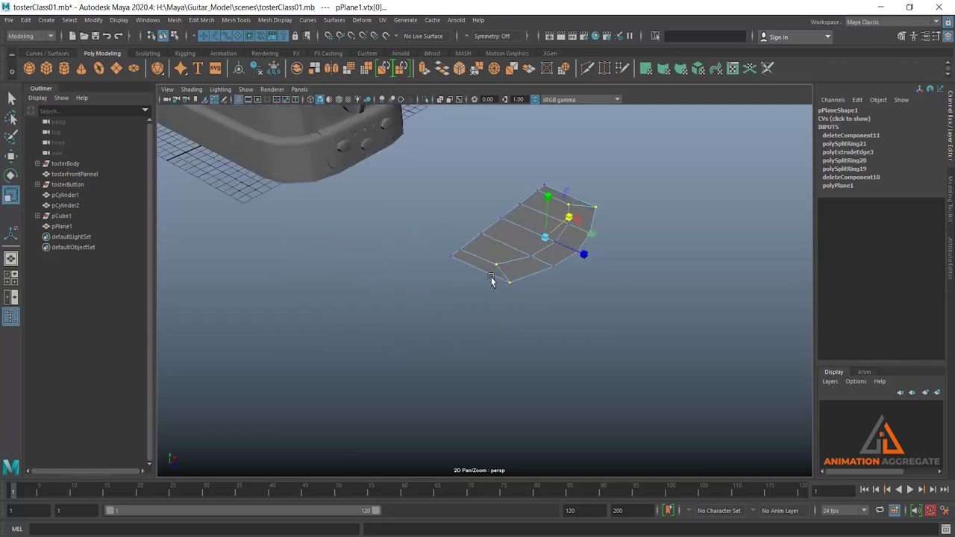
{"action": "right_click_drag", "start_coordinate": [515, 247], "coordinate": [610, 160]}
{"action": "mouse_move", "coordinate": [488, 341]}
{"action": "left_mouse_down", "text": "alt"}
{"action": "mouse_move", "coordinate": [529, 305]}
{"action": "mouse_move", "coordinate": [505, 342]}
{"action": "left_mouse_up", "text": "alt"}
{"action": "right_click_drag", "start_coordinate": [560, 256], "coordinate": [575, 324], "text": "alt"}
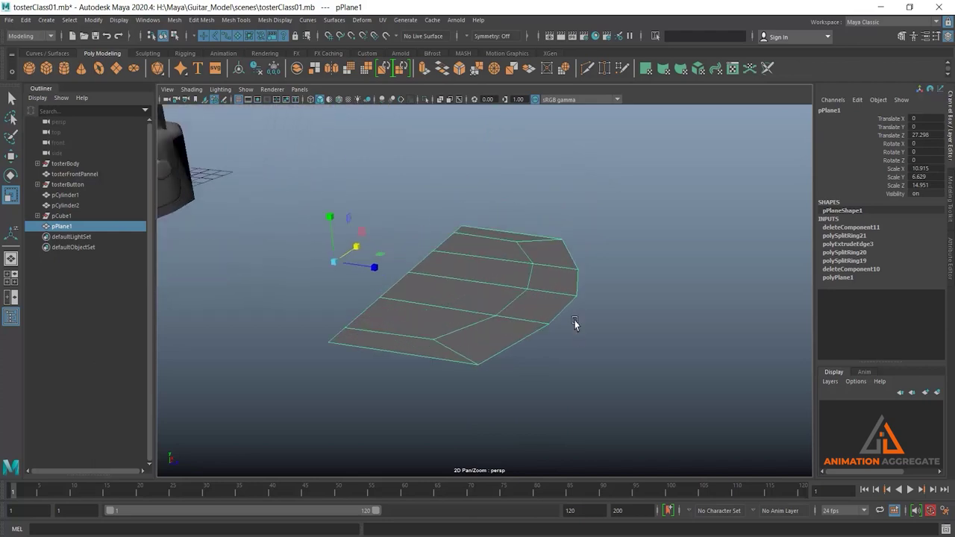
{"action": "left_click", "coordinate": [238, 69]}
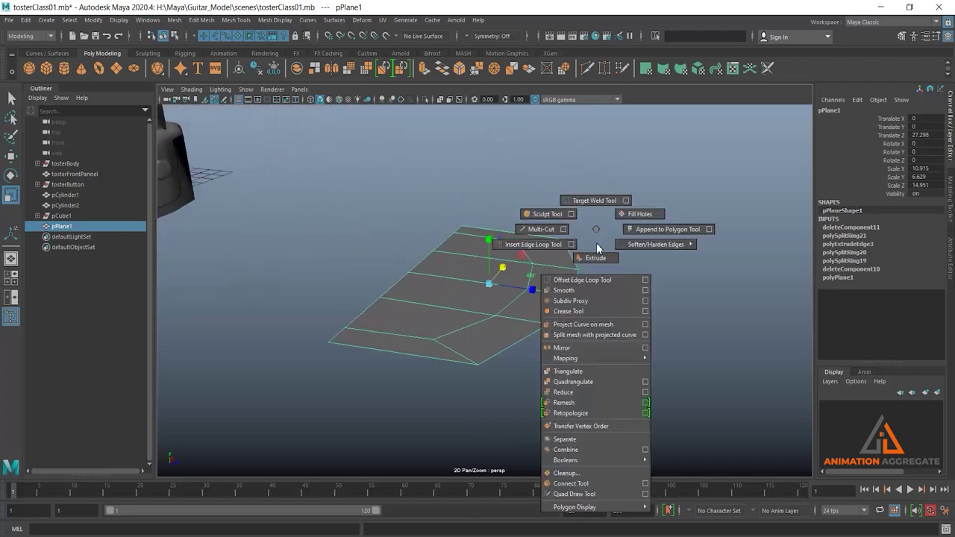
- Extrude the plane up into a thick slab and select its run of side faces
{"action": "right_click_drag", "start_coordinate": [541, 274], "coordinate": [597, 257], "text": "shift"}
{"action": "mouse_move", "coordinate": [489, 237]}
{"action": "left_mouse_down"}
{"action": "mouse_move", "coordinate": [488, 183]}
{"action": "mouse_move", "coordinate": [480, 297]}
{"action": "mouse_move", "coordinate": [565, 297]}
{"action": "left_mouse_up"}
{"action": "right_click", "coordinate": [611, 262]}
{"action": "left_click", "coordinate": [611, 291]}
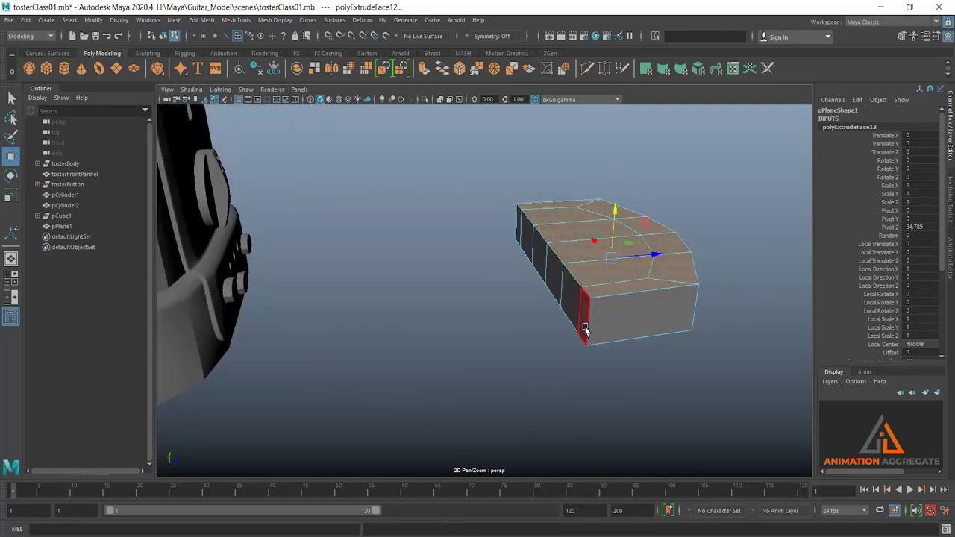
{"action": "left_click", "coordinate": [587, 329]}
{"action": "left_click_drag", "start_coordinate": [532, 350], "coordinate": [558, 349], "text": "alt"}
{"action": "double_click", "coordinate": [556, 223], "text": "shift"}
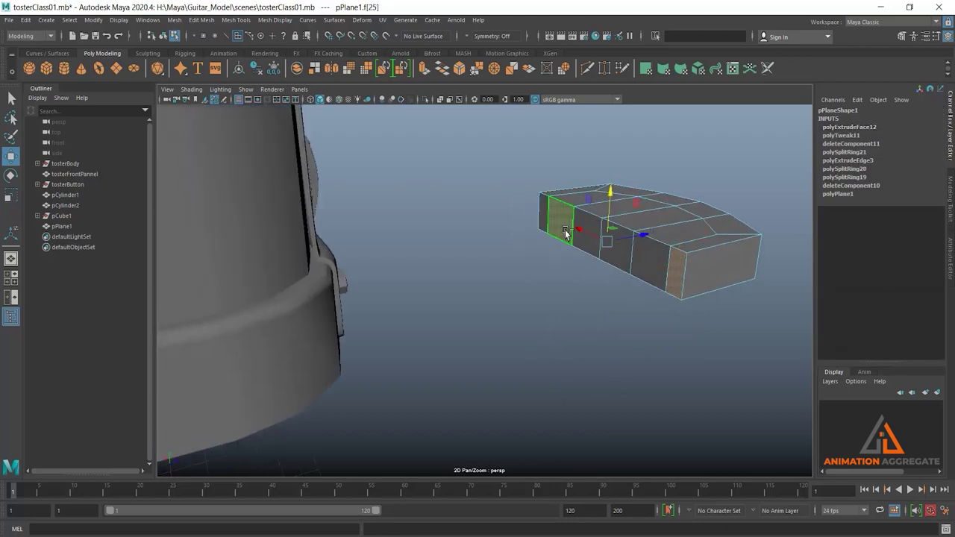
{"action": "left_click", "coordinate": [679, 275]}
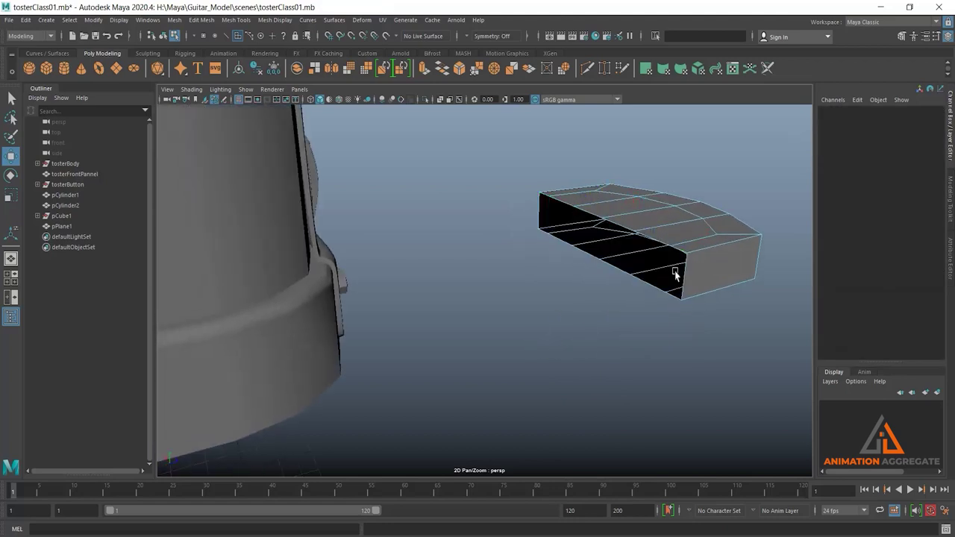
- Bevel the slab's bottom front edge loop at fraction 0.29
{"action": "mouse_move", "coordinate": [735, 284]}
{"action": "left_mouse_down", "text": "alt"}
{"action": "mouse_move", "coordinate": [660, 306]}
{"action": "mouse_move", "coordinate": [481, 333]}
{"action": "left_mouse_up", "text": "alt"}
{"action": "right_click_drag", "start_coordinate": [482, 268], "coordinate": [488, 217]}
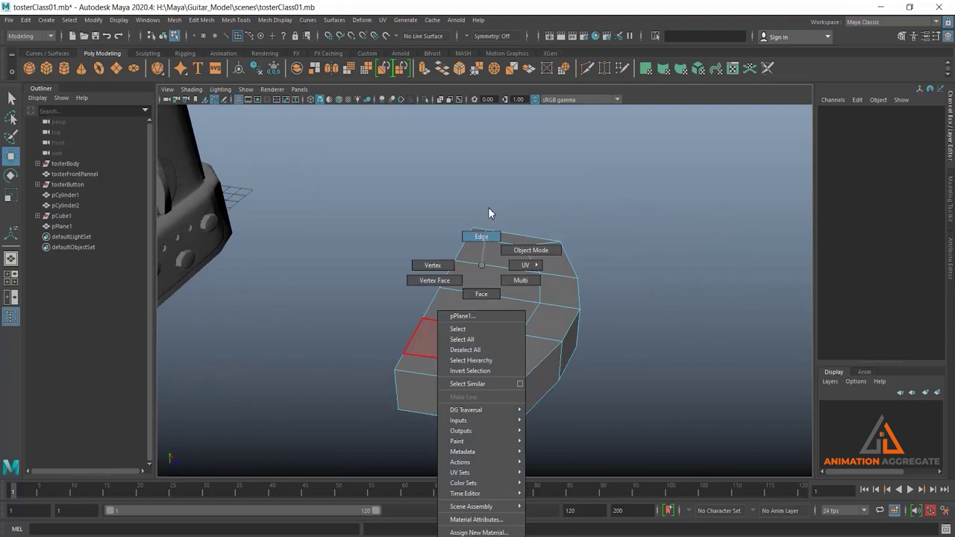
{"action": "left_click", "coordinate": [451, 379]}
{"action": "double_click", "coordinate": [453, 420]}
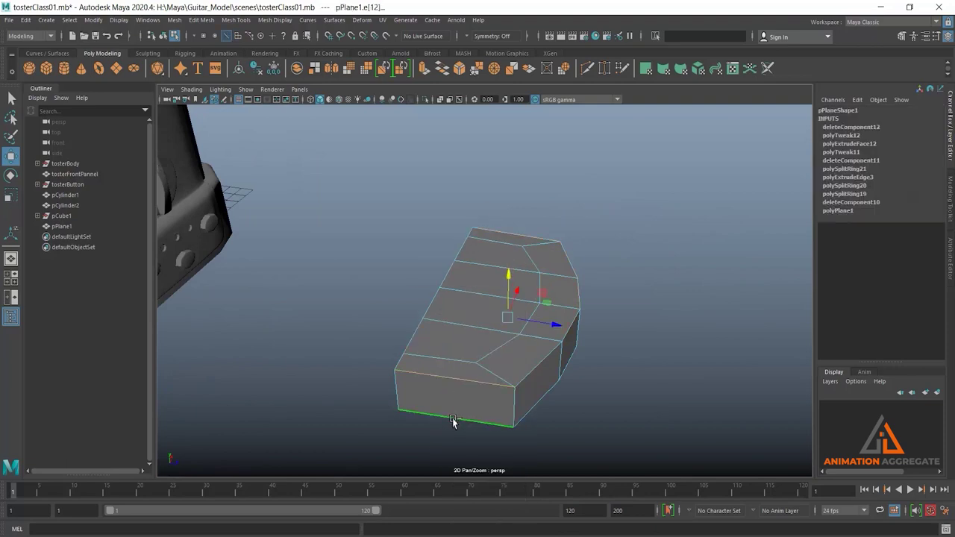
{"action": "mouse_move", "coordinate": [647, 265]}
{"action": "right_mouse_down", "text": "shift"}
{"action": "mouse_move", "coordinate": [633, 402]}
{"action": "mouse_move", "coordinate": [700, 265]}
{"action": "right_mouse_up", "text": "shift"}
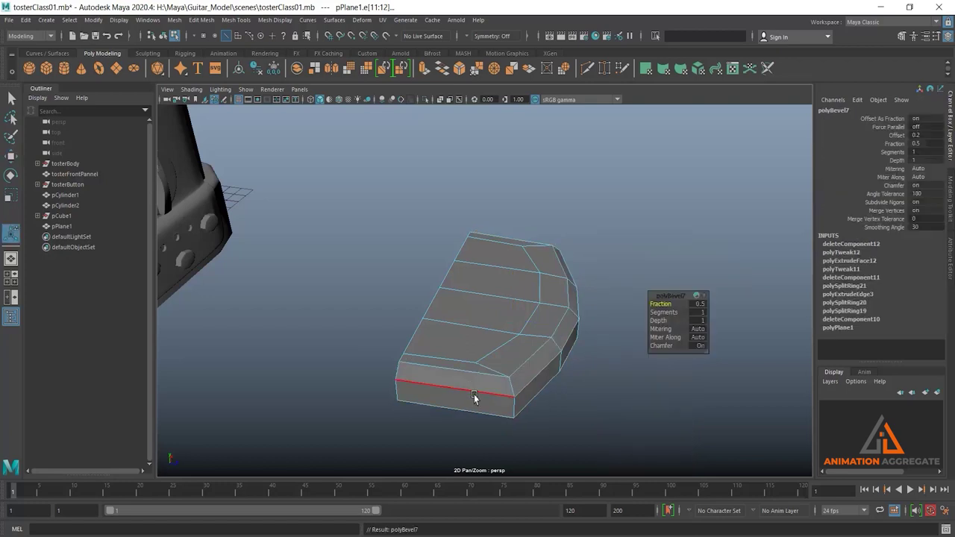
{"action": "mouse_move", "coordinate": [473, 394]}
{"action": "left_mouse_down", "text": "alt"}
{"action": "mouse_move", "coordinate": [493, 376]}
{"action": "mouse_move", "coordinate": [495, 386]}
{"action": "left_mouse_up", "text": "alt"}
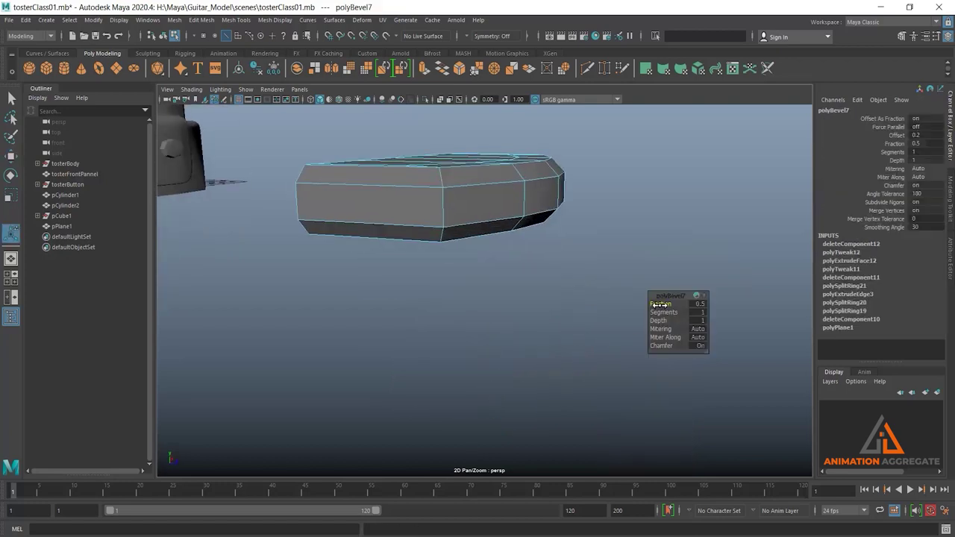
{"action": "mouse_move", "coordinate": [659, 304]}
{"action": "left_mouse_down"}
{"action": "mouse_move", "coordinate": [648, 313]}
{"action": "mouse_move", "coordinate": [664, 304]}
{"action": "left_mouse_up"}
{"action": "right_click_drag", "start_coordinate": [474, 191], "coordinate": [528, 170]}
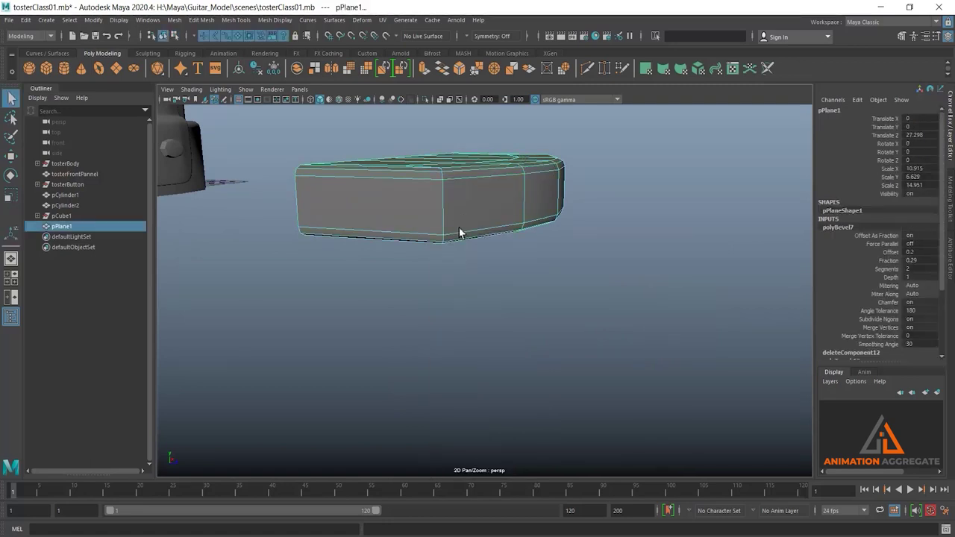
{"action": "left_click_drag", "start_coordinate": [458, 231], "coordinate": [529, 247], "text": "alt"}
{"action": "mouse_move", "coordinate": [529, 247]}
{"action": "middle_mouse_down", "text": "alt"}
{"action": "mouse_move", "coordinate": [526, 236]}
{"action": "mouse_move", "coordinate": [469, 219]}
{"action": "middle_mouse_up", "text": "alt"}
- Extrude the open side's border edges with a negative thickness
{"action": "right_click_drag", "start_coordinate": [584, 214], "coordinate": [596, 235]}
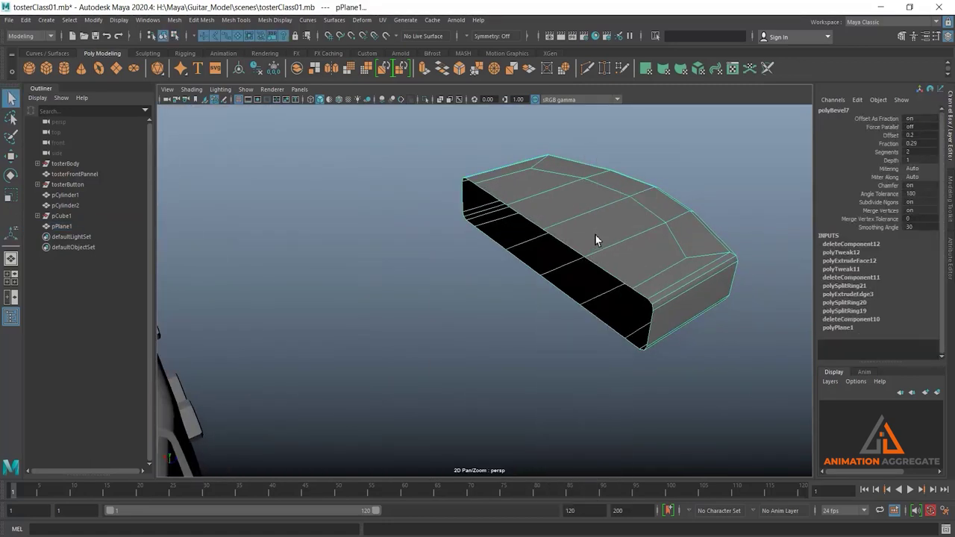
{"action": "left_click", "coordinate": [574, 249]}
{"action": "left_click_drag", "start_coordinate": [581, 267], "coordinate": [559, 305], "text": "alt"}
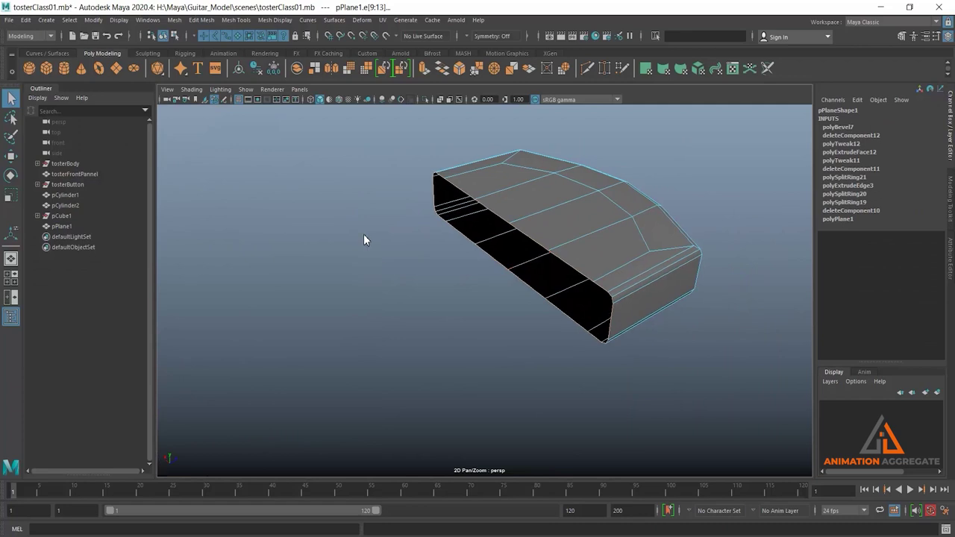
{"action": "right_click_drag", "start_coordinate": [363, 233], "coordinate": [364, 257], "text": "shift"}
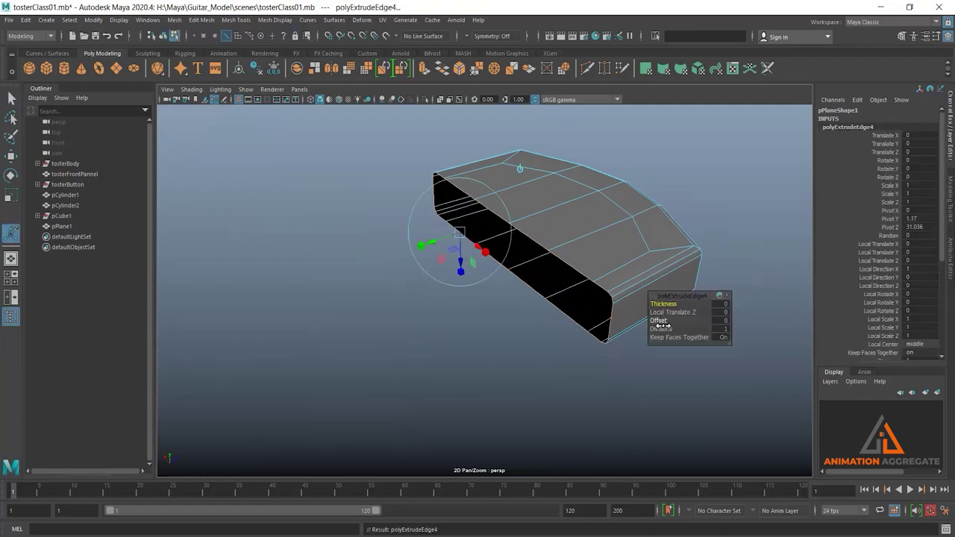
{"action": "left_click_drag", "start_coordinate": [663, 321], "coordinate": [670, 321]}
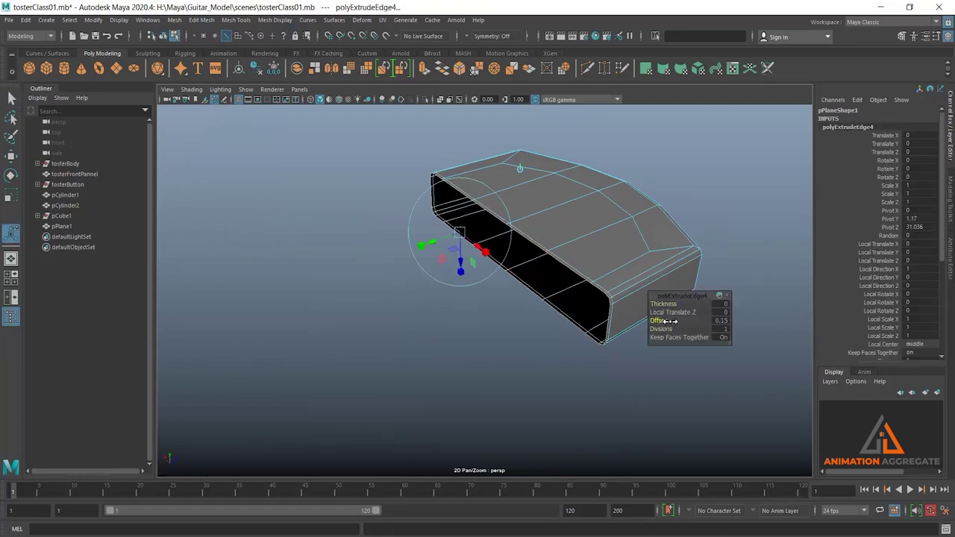
{"action": "mouse_move", "coordinate": [572, 316]}
{"action": "left_mouse_down", "text": "alt"}
{"action": "mouse_move", "coordinate": [554, 266]}
{"action": "mouse_move", "coordinate": [514, 330]}
{"action": "left_mouse_up", "text": "alt"}
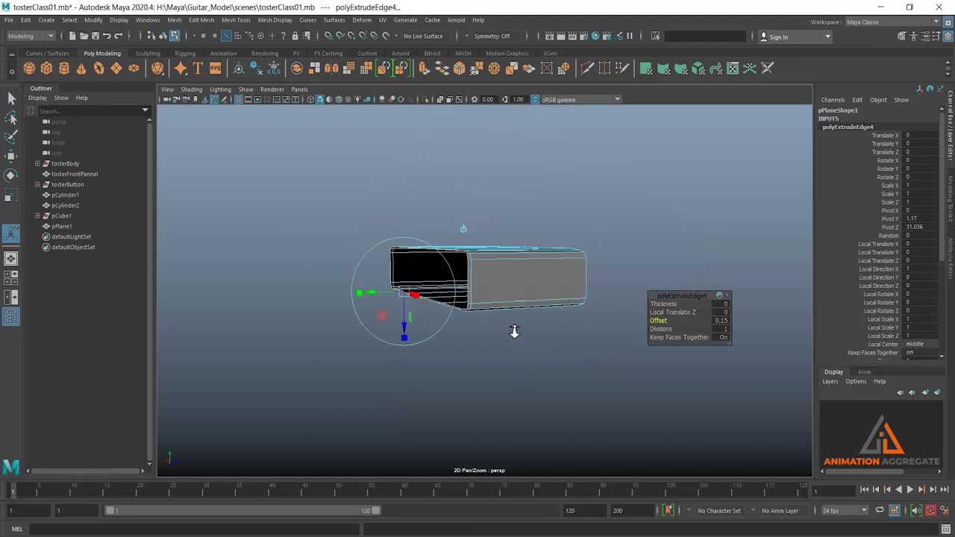
{"action": "key", "text": "ctrl+z"}
{"action": "left_click_drag", "start_coordinate": [661, 305], "coordinate": [586, 171]}
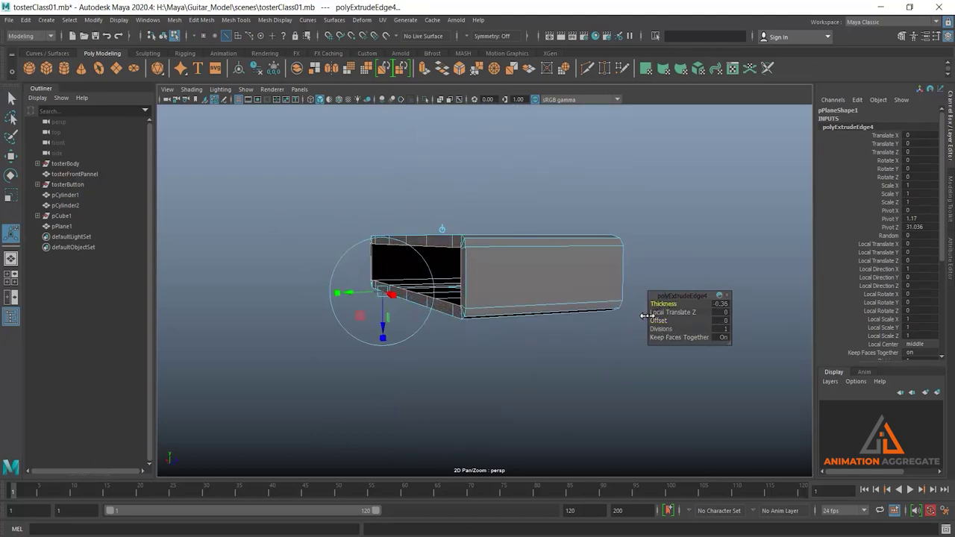
- Extrude the border edges again, pushing the new extrusion inward along its length
{"action": "right_click_drag", "start_coordinate": [531, 186], "coordinate": [529, 259], "text": "shift"}
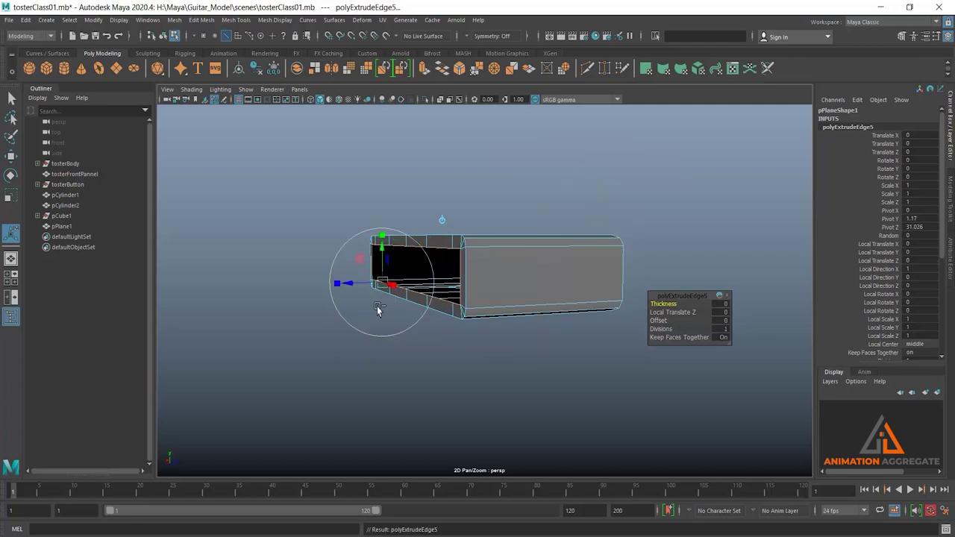
{"action": "left_click_drag", "start_coordinate": [351, 285], "coordinate": [366, 278]}
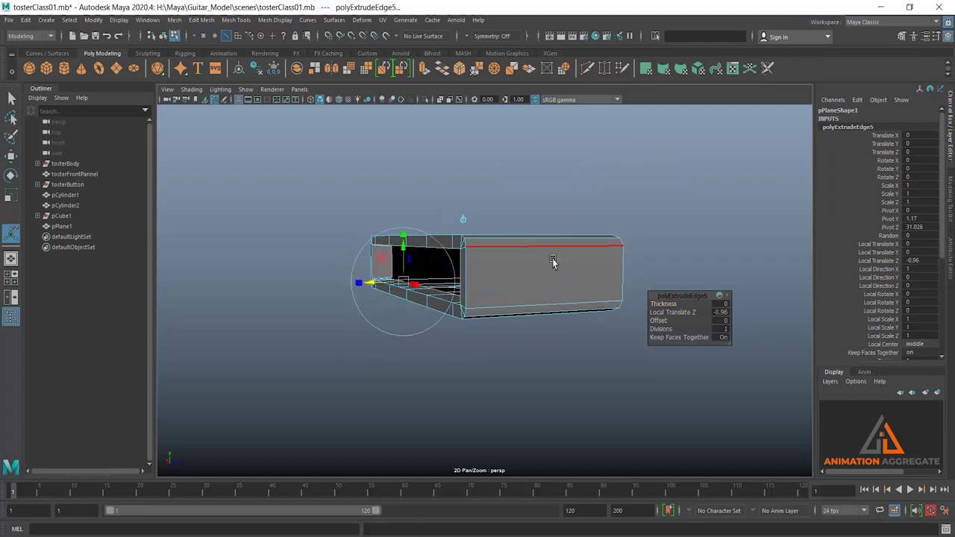
{"action": "key", "text": "q"}
{"action": "key", "text": "F8"}
{"action": "mouse_move", "coordinate": [589, 305]}
{"action": "left_mouse_down", "text": "alt"}
{"action": "mouse_move", "coordinate": [503, 221]}
{"action": "mouse_move", "coordinate": [490, 309]}
{"action": "left_mouse_up", "text": "alt"}
{"action": "scroll", "coordinate": [494, 313], "scroll_direction": "up", "scroll_amount": 2}
- Bevel the inner top edge loop with 2 segments and inspect the rounded rim
{"action": "right_click_drag", "start_coordinate": [530, 250], "coordinate": [532, 206]}
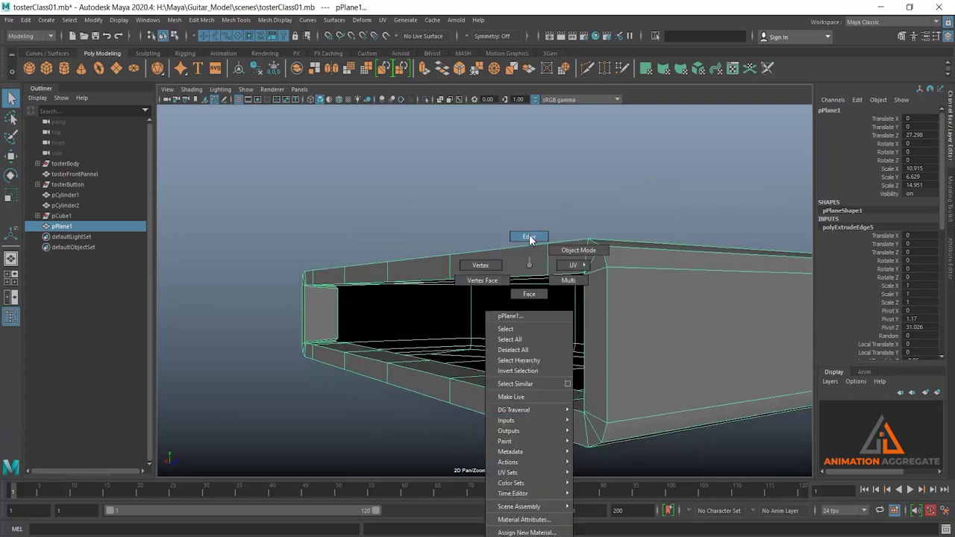
{"action": "double_click", "coordinate": [505, 277]}
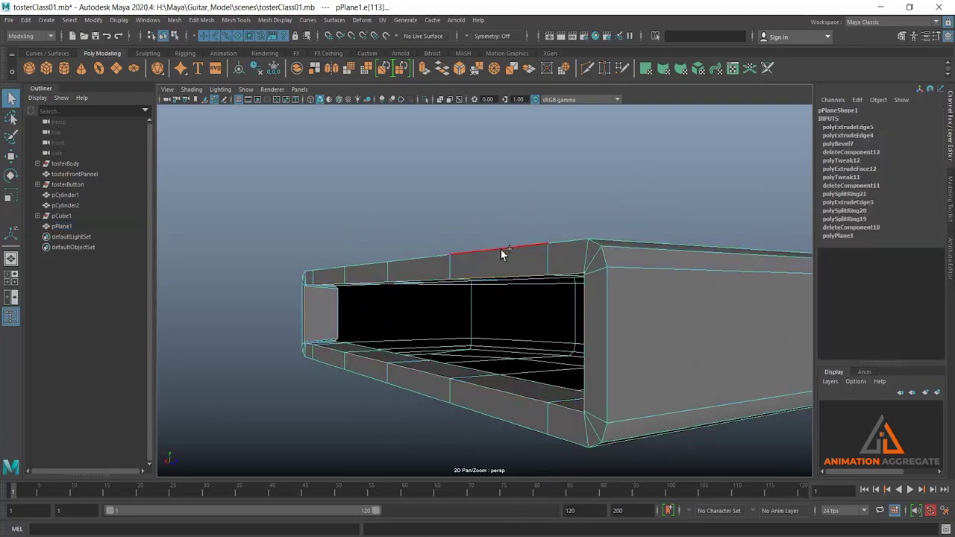
{"action": "mouse_move", "coordinate": [571, 349]}
{"action": "left_mouse_down", "text": "alt"}
{"action": "mouse_move", "coordinate": [529, 296]}
{"action": "mouse_move", "coordinate": [550, 337]}
{"action": "left_mouse_up", "text": "alt"}
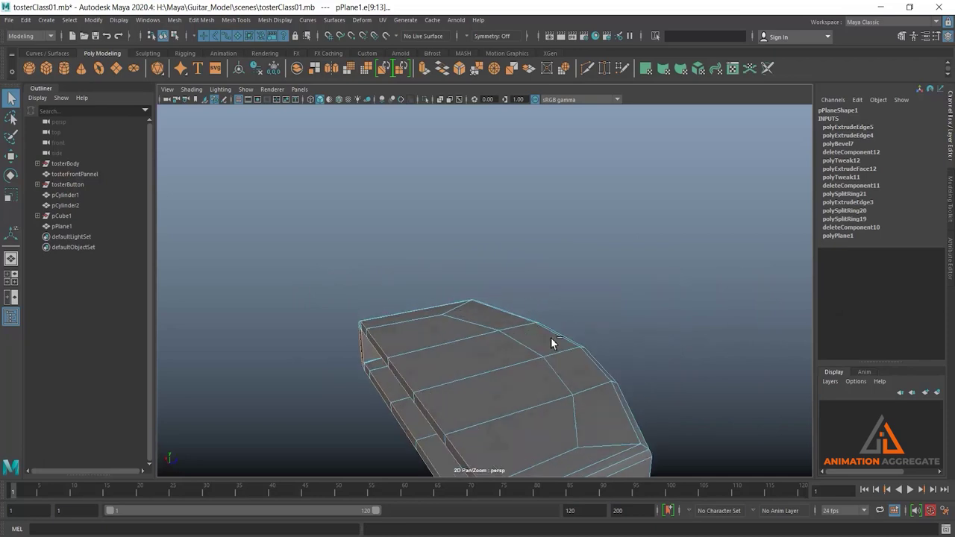
{"action": "key", "text": "ctrl+b"}
{"action": "left_click_drag", "start_coordinate": [668, 312], "coordinate": [674, 312]}
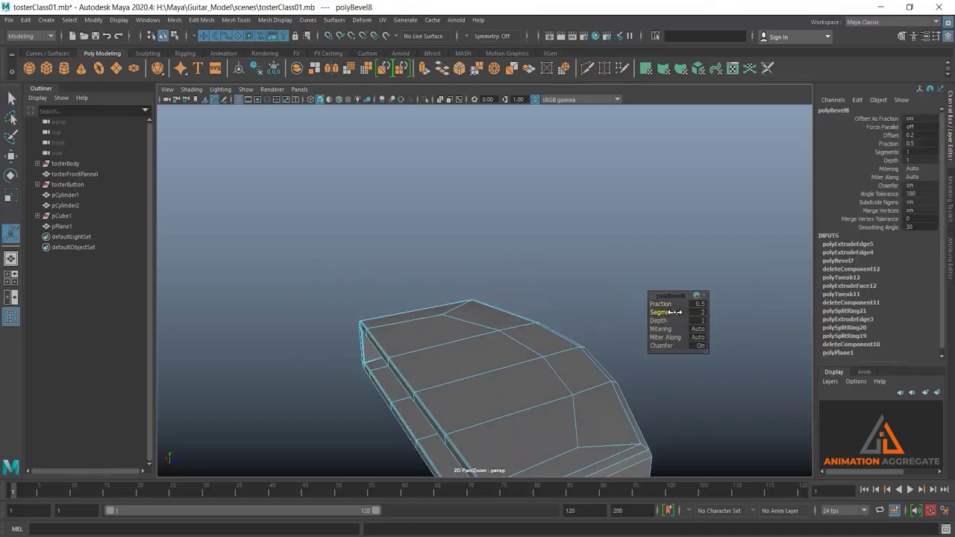
{"action": "right_click_drag", "start_coordinate": [515, 270], "coordinate": [584, 254]}
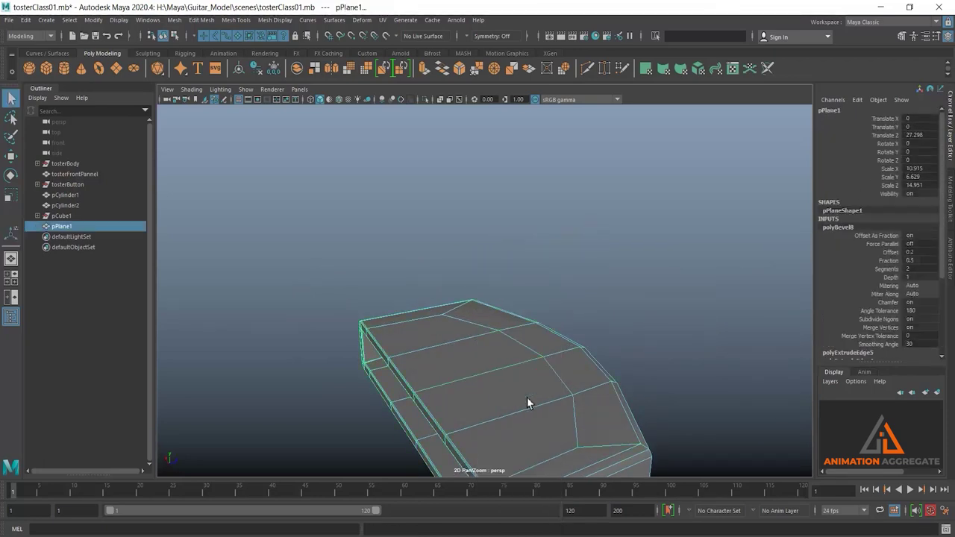
{"action": "left_click", "coordinate": [602, 284]}
{"action": "mouse_move", "coordinate": [527, 397]}
{"action": "left_mouse_down", "text": "alt"}
{"action": "mouse_move", "coordinate": [602, 285]}
{"action": "mouse_move", "coordinate": [539, 380]}
{"action": "mouse_move", "coordinate": [413, 349]}
{"action": "mouse_move", "coordinate": [518, 346]}
{"action": "mouse_move", "coordinate": [437, 316]}
{"action": "mouse_move", "coordinate": [477, 336]}
{"action": "left_mouse_up", "text": "alt"}
- Select the D-shaped lever knob and scale it down
{"action": "key", "text": "3"}
{"action": "left_click", "coordinate": [413, 349]}
{"action": "key", "text": "r"}
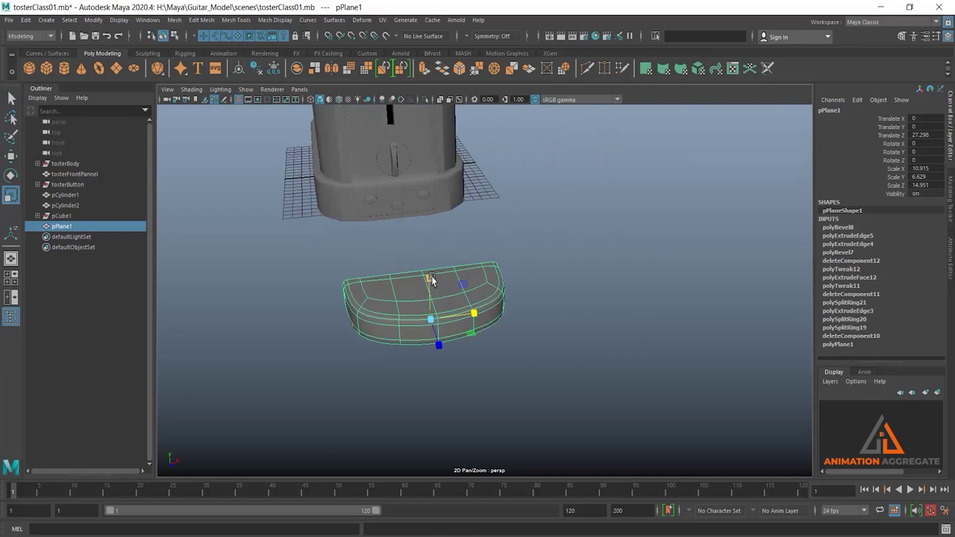
{"action": "mouse_move", "coordinate": [432, 280]}
{"action": "left_mouse_down"}
{"action": "mouse_move", "coordinate": [431, 302]}
{"action": "mouse_move", "coordinate": [369, 369]}
{"action": "left_mouse_up"}
{"action": "key", "text": "space"}
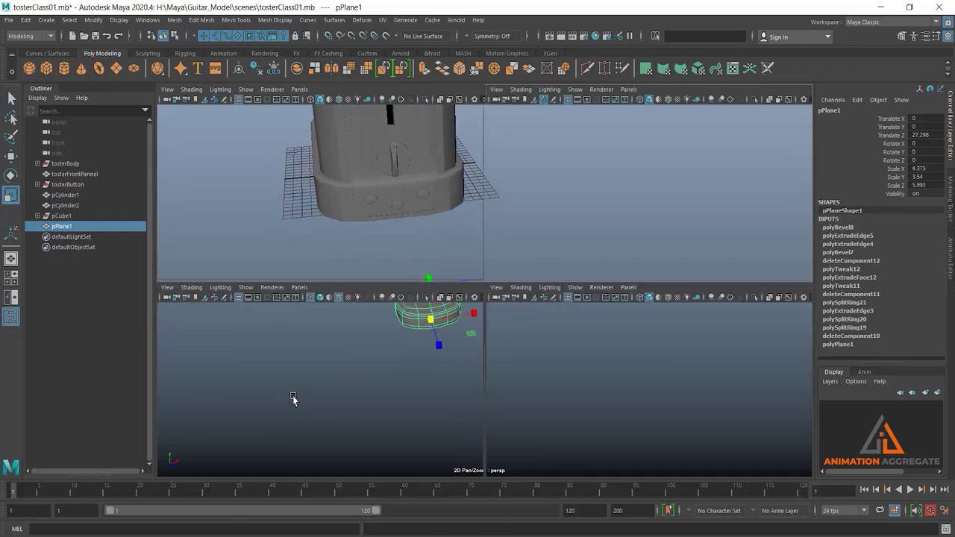
{"action": "key", "text": "space"}
{"action": "scroll", "coordinate": [470, 336], "scroll_direction": "down", "scroll_amount": 5}
{"action": "scroll", "coordinate": [469, 273], "scroll_direction": "down", "scroll_amount": 2}
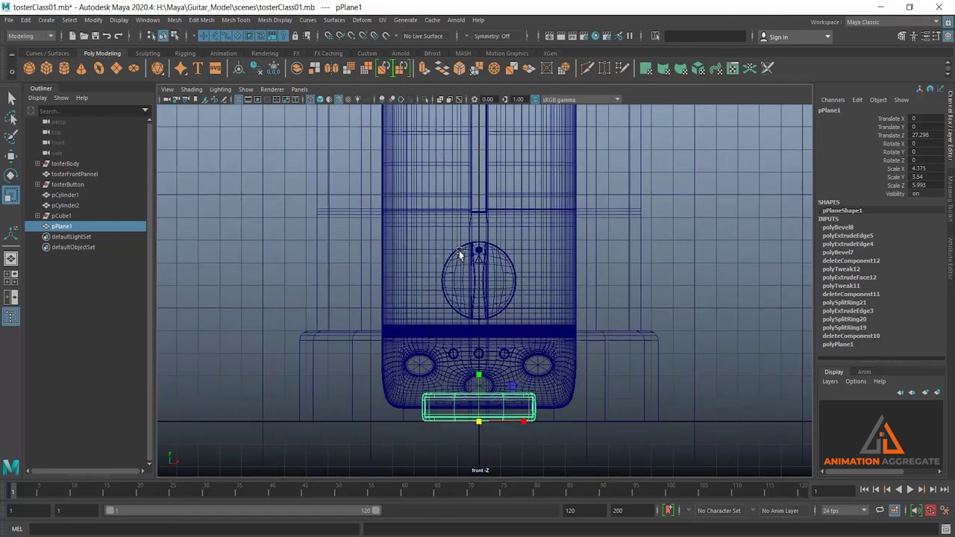
- In the front view, lift the knob to the toaster's upper front and shrink it slightly
{"action": "key", "text": "w"}
{"action": "left_click_drag", "start_coordinate": [479, 375], "coordinate": [482, 168]}
{"action": "middle_click_drag", "start_coordinate": [481, 168], "coordinate": [476, 302], "text": "alt"}
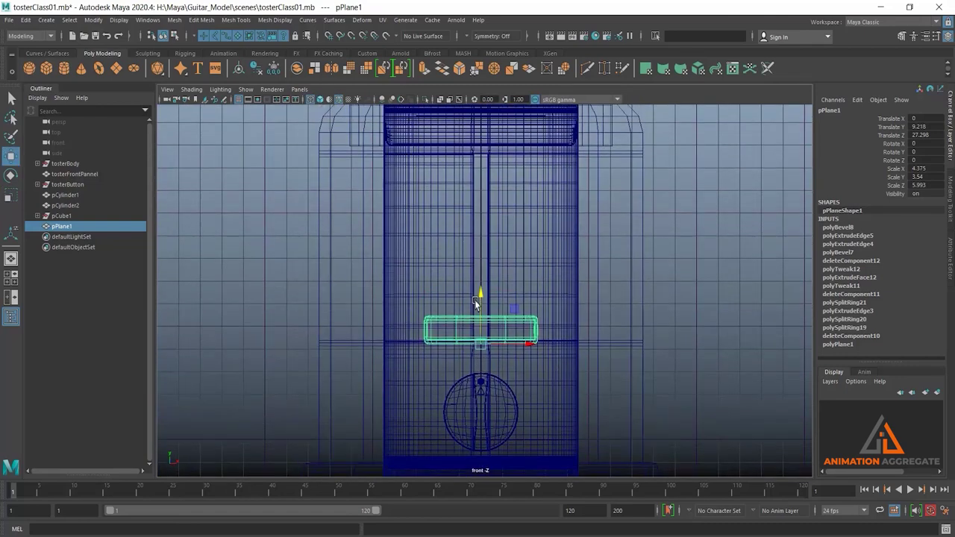
{"action": "left_click_drag", "start_coordinate": [475, 302], "coordinate": [502, 215]}
{"action": "scroll", "coordinate": [512, 299], "scroll_direction": "up", "scroll_amount": 2}
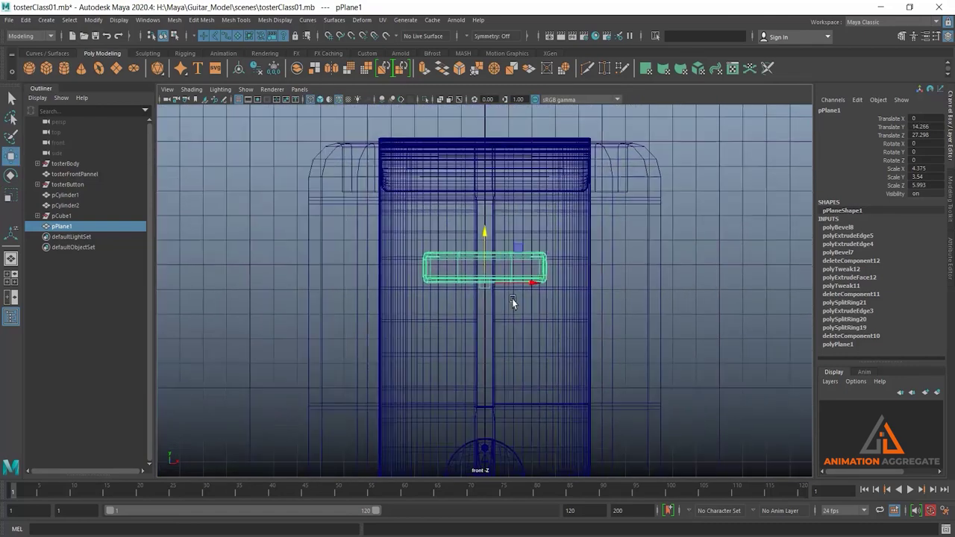
{"action": "scroll", "coordinate": [512, 299], "scroll_direction": "up", "scroll_amount": 2}
{"action": "key", "text": "r"}
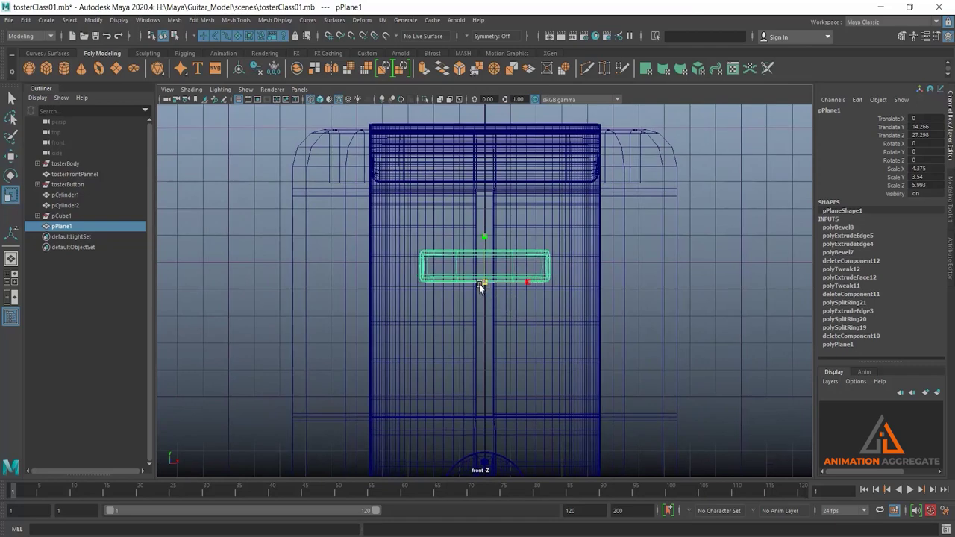
{"action": "left_click_drag", "start_coordinate": [479, 284], "coordinate": [484, 226]}
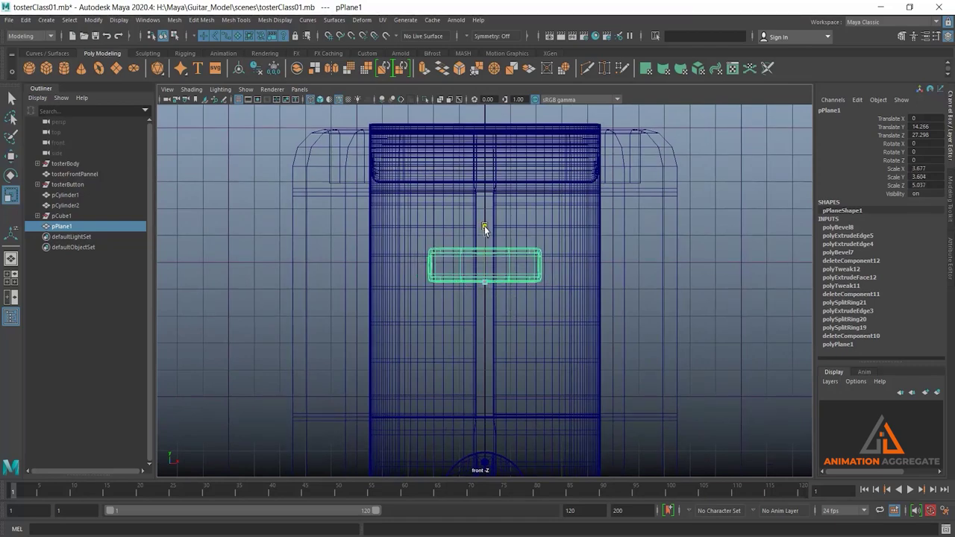
- Slide the knob along Z onto the toaster's front, then add a new polygon cube
{"action": "key", "text": "space"}
{"action": "key", "text": "space"}
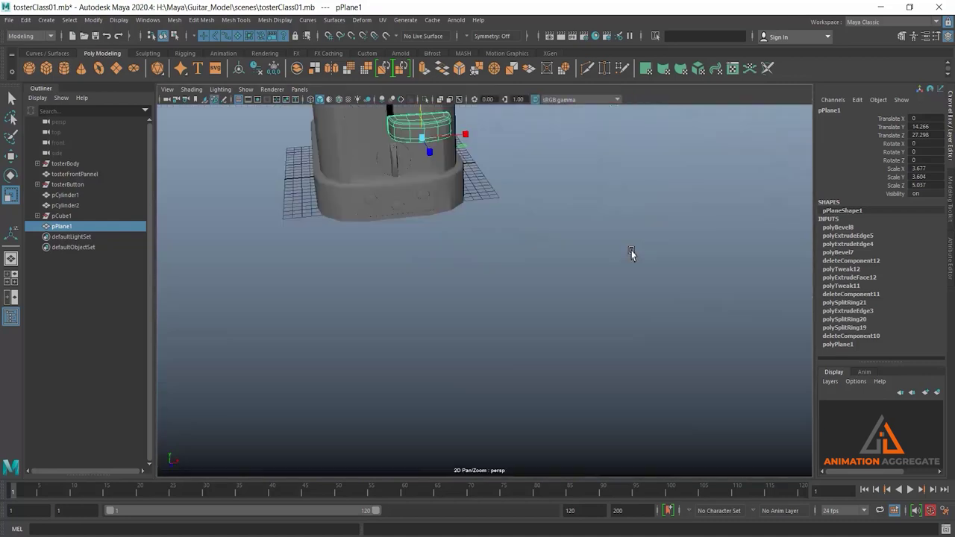
{"action": "mouse_move", "coordinate": [631, 253]}
{"action": "left_mouse_down", "text": "alt"}
{"action": "mouse_move", "coordinate": [450, 240]}
{"action": "mouse_move", "coordinate": [542, 315]}
{"action": "left_mouse_up", "text": "alt"}
{"action": "key", "text": "w"}
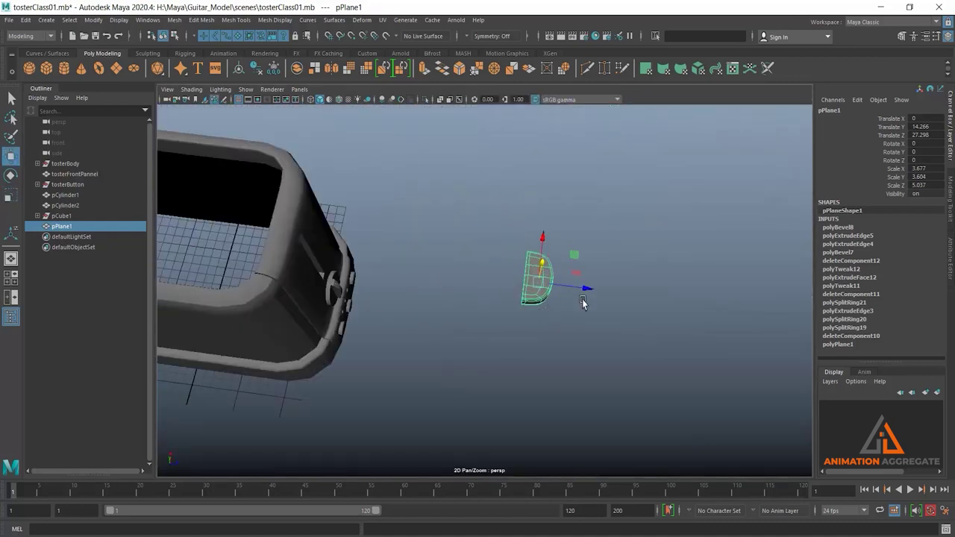
{"action": "left_click_drag", "start_coordinate": [586, 289], "coordinate": [370, 288]}
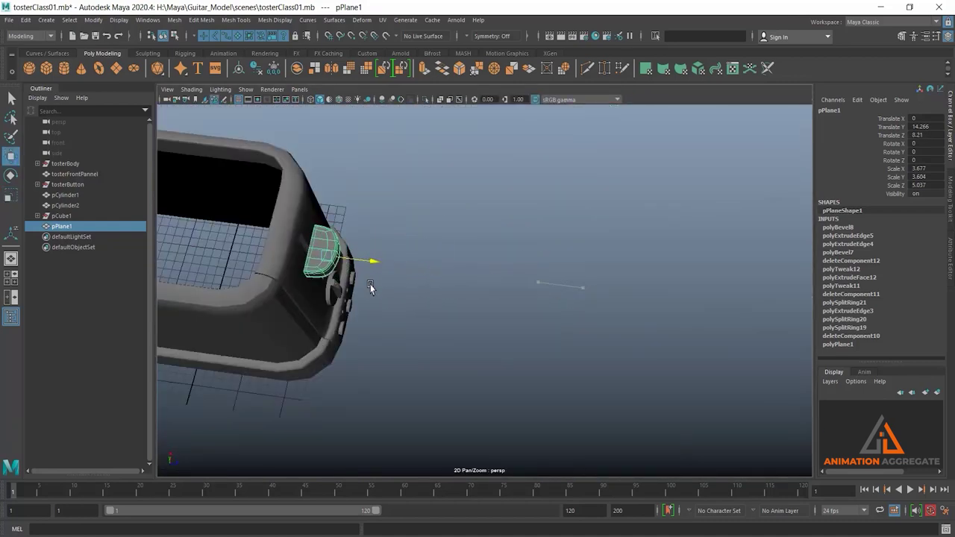
{"action": "left_click_drag", "start_coordinate": [349, 238], "coordinate": [481, 206], "text": "alt"}
{"action": "key", "text": "f"}
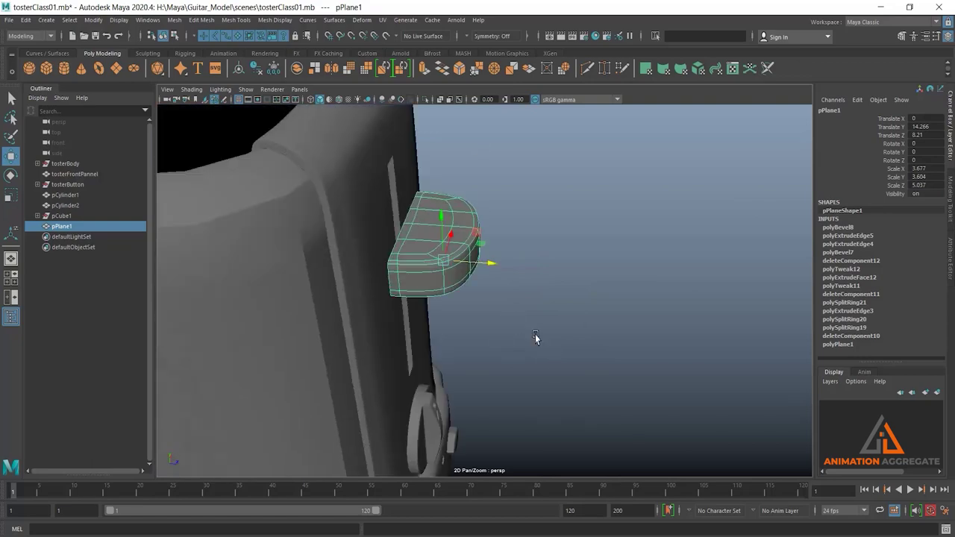
{"action": "scroll", "coordinate": [535, 335], "scroll_direction": "up", "scroll_amount": 2}
{"action": "left_click_drag", "start_coordinate": [533, 338], "coordinate": [540, 320], "text": "alt"}
{"action": "scroll", "coordinate": [535, 273], "scroll_direction": "up", "scroll_amount": 1}
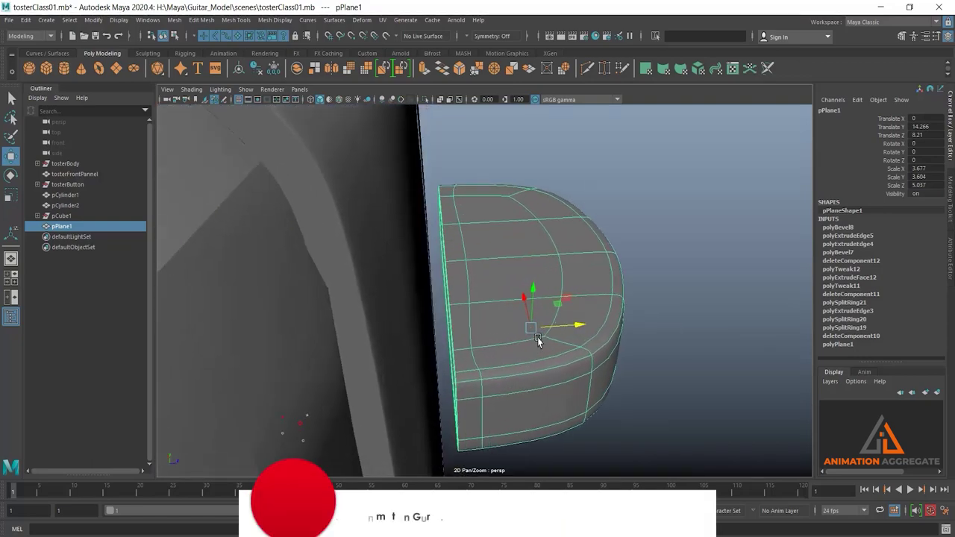
{"action": "scroll", "coordinate": [534, 273], "scroll_direction": "up", "scroll_amount": 1}
{"action": "scroll", "coordinate": [520, 278], "scroll_direction": "up", "scroll_amount": 1}
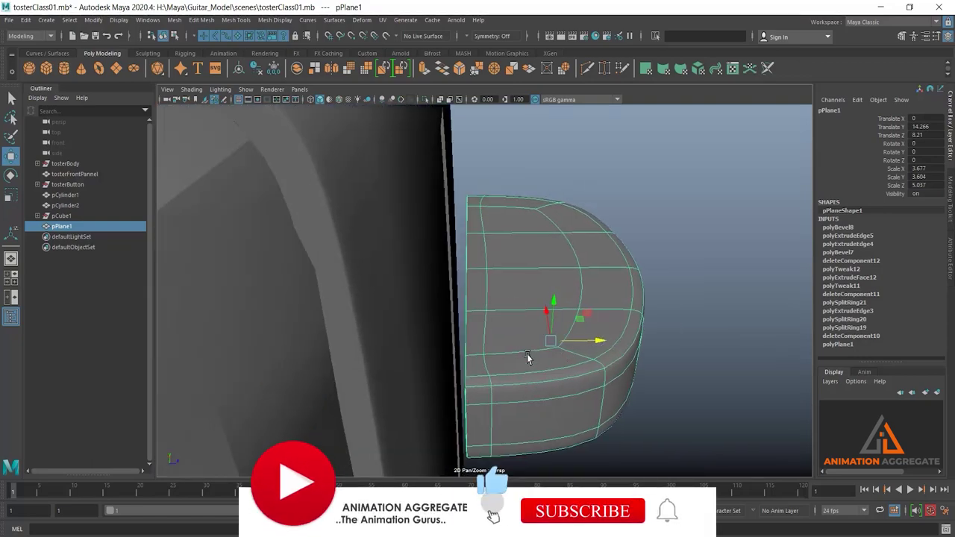
{"action": "mouse_move", "coordinate": [521, 277]}
{"action": "left_mouse_down", "text": "alt"}
{"action": "mouse_move", "coordinate": [589, 341]}
{"action": "mouse_move", "coordinate": [523, 284]}
{"action": "left_mouse_up", "text": "alt"}
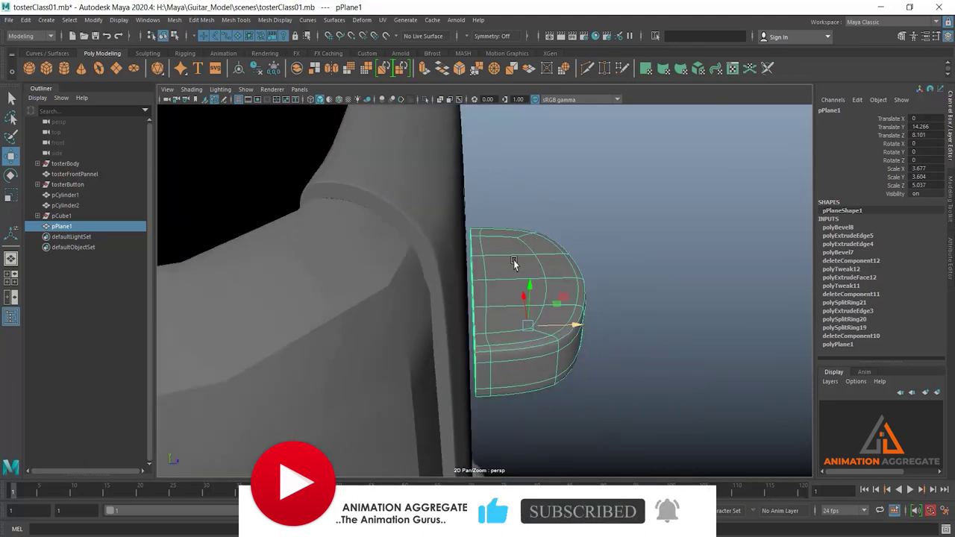
{"action": "left_click", "coordinate": [45, 69]}
- Move the new cube up behind the knob and shrink it to fit the slot
{"action": "left_click_drag", "start_coordinate": [454, 271], "coordinate": [289, 388], "text": "alt"}
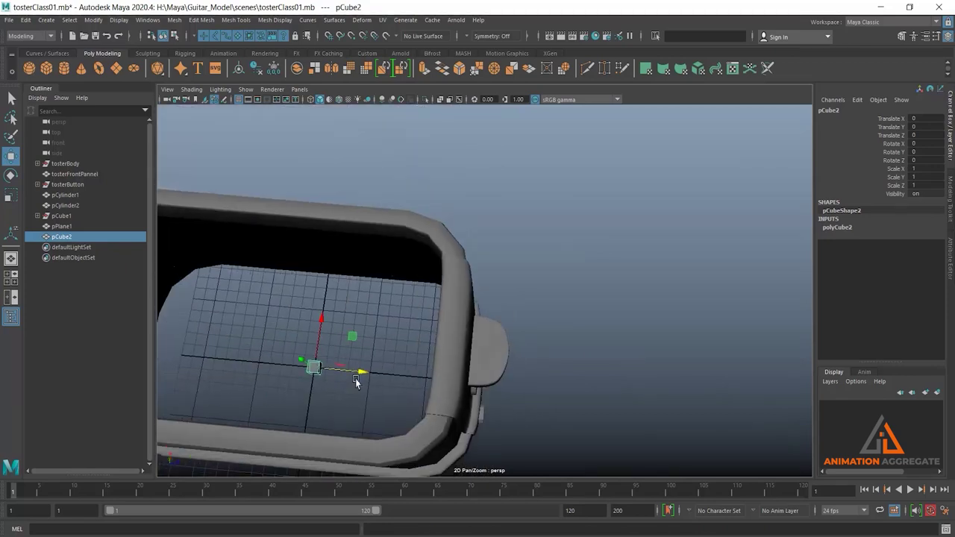
{"action": "mouse_move", "coordinate": [356, 381]}
{"action": "left_mouse_down"}
{"action": "mouse_move", "coordinate": [546, 378]}
{"action": "mouse_move", "coordinate": [558, 431]}
{"action": "mouse_move", "coordinate": [548, 229]}
{"action": "left_mouse_up"}
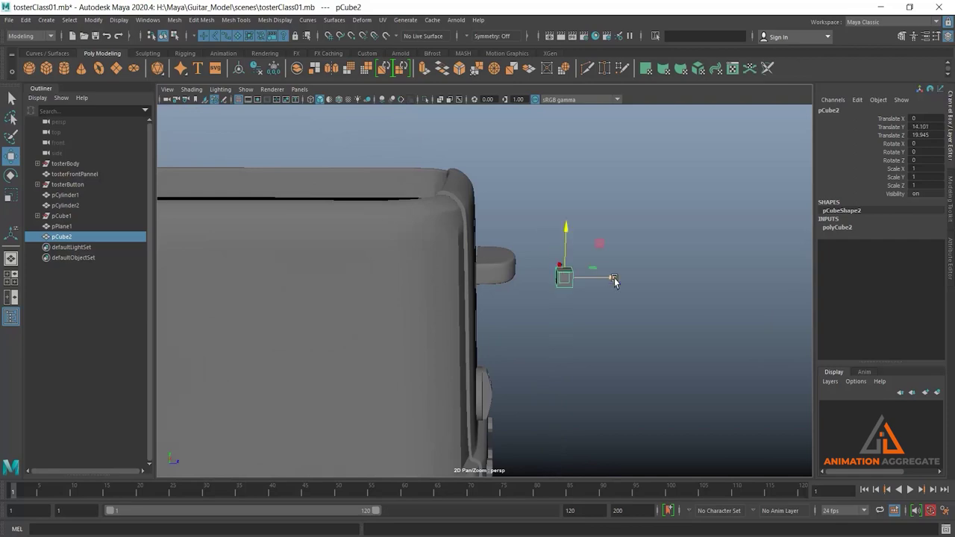
{"action": "left_click_drag", "start_coordinate": [615, 281], "coordinate": [514, 279]}
{"action": "key", "text": "space"}
{"action": "key", "text": "space"}
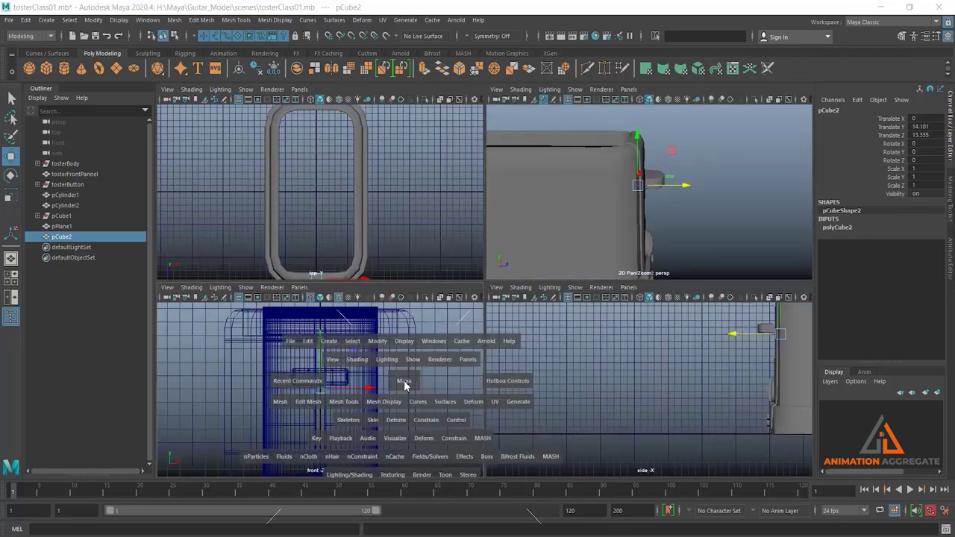
{"action": "scroll", "coordinate": [486, 266], "scroll_direction": "up", "scroll_amount": 3}
{"action": "left_click_drag", "start_coordinate": [485, 241], "coordinate": [487, 207]}
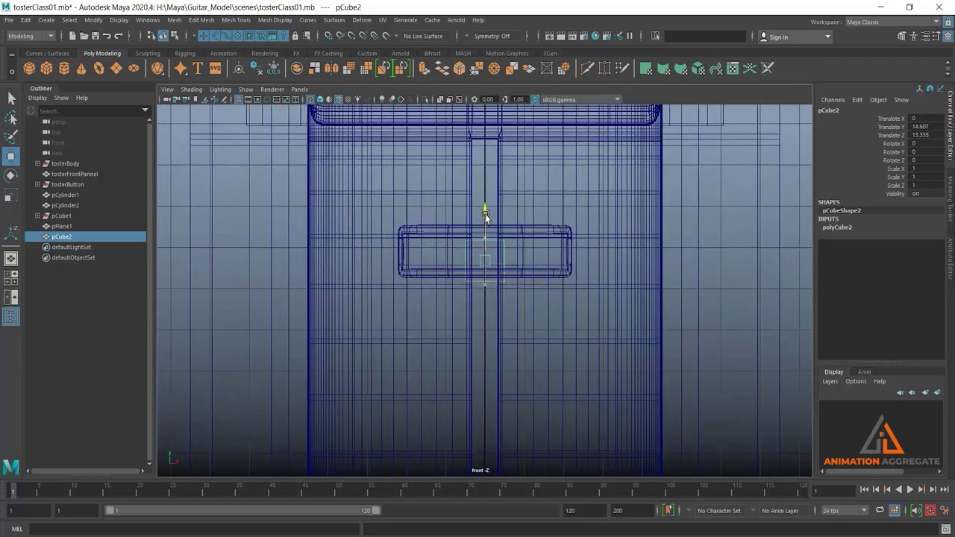
{"action": "key", "text": "r"}
{"action": "left_click_drag", "start_coordinate": [482, 254], "coordinate": [471, 261]}
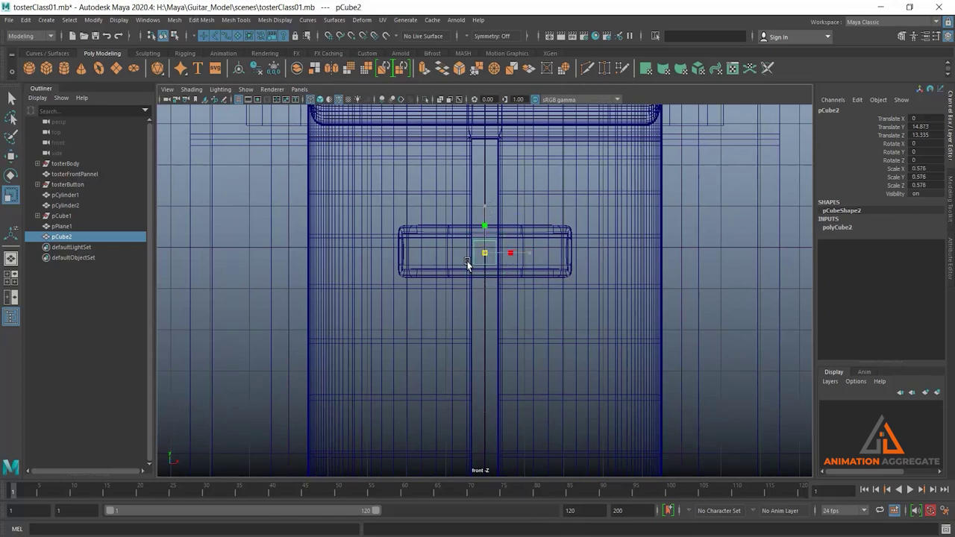
- Stretch the cube's Z scale into the toaster and bevel it with fraction 0.21, 2 segments
{"action": "key", "text": "space"}
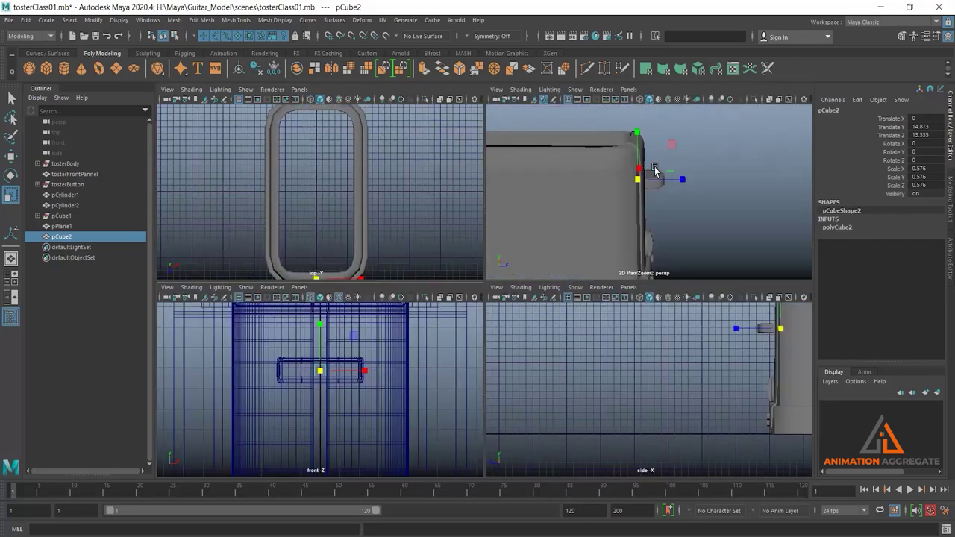
{"action": "key", "text": "space"}
{"action": "left_click_drag", "start_coordinate": [536, 304], "coordinate": [570, 348], "text": "alt"}
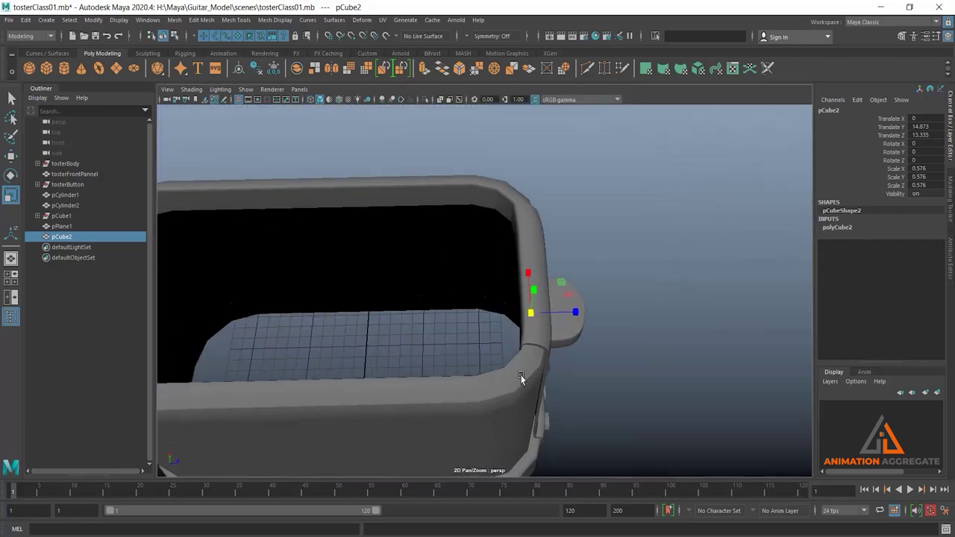
{"action": "mouse_move", "coordinate": [620, 287]}
{"action": "left_mouse_down"}
{"action": "mouse_move", "coordinate": [726, 261]}
{"action": "mouse_move", "coordinate": [608, 299]}
{"action": "mouse_move", "coordinate": [530, 385]}
{"action": "left_mouse_up"}
{"action": "key", "text": "ctrl+b"}
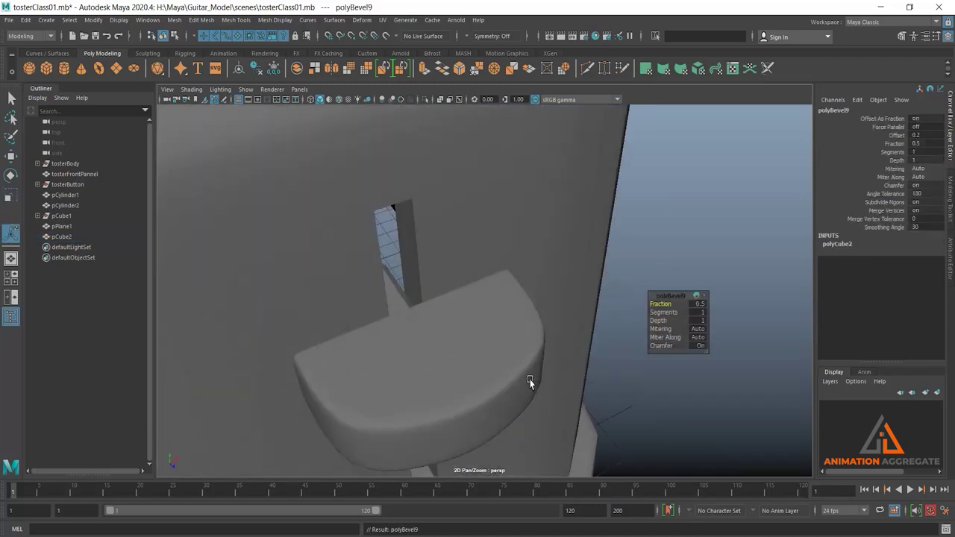
{"action": "right_click_drag", "start_coordinate": [474, 282], "coordinate": [558, 338], "text": "alt"}
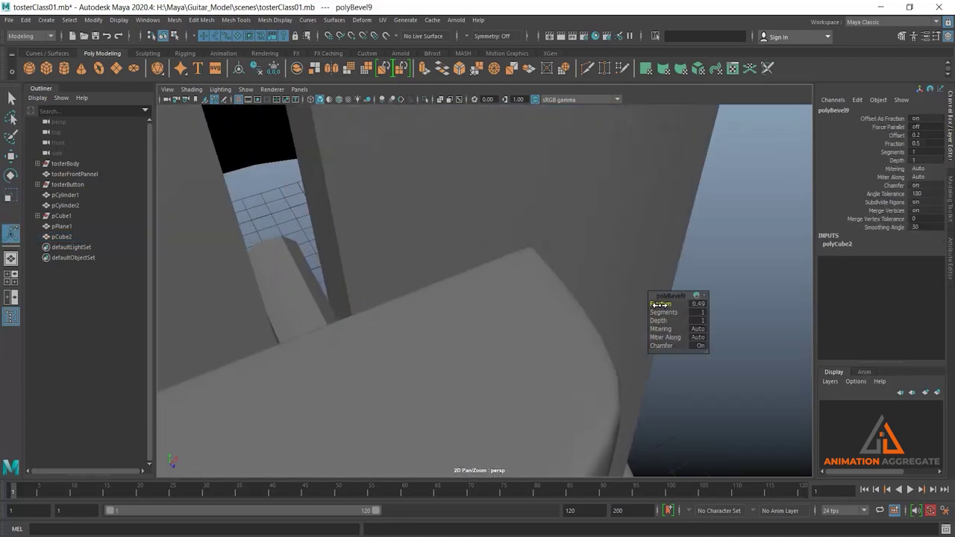
{"action": "mouse_move", "coordinate": [661, 304]}
{"action": "left_mouse_down"}
{"action": "mouse_move", "coordinate": [644, 311]}
{"action": "mouse_move", "coordinate": [680, 314]}
{"action": "left_mouse_up"}
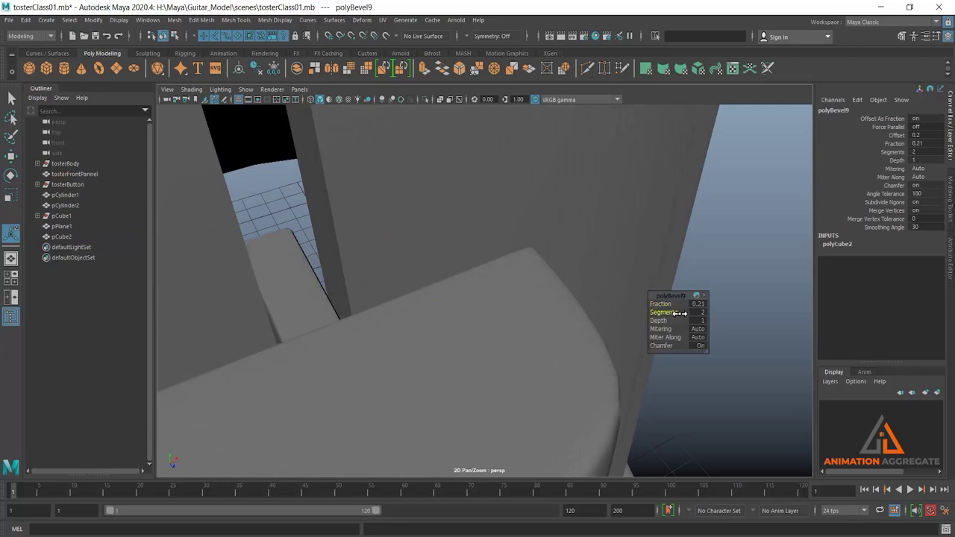
{"action": "mouse_move", "coordinate": [301, 294]}
{"action": "right_mouse_down"}
{"action": "mouse_move", "coordinate": [372, 220]}
{"action": "mouse_move", "coordinate": [362, 315]}
{"action": "right_mouse_up"}
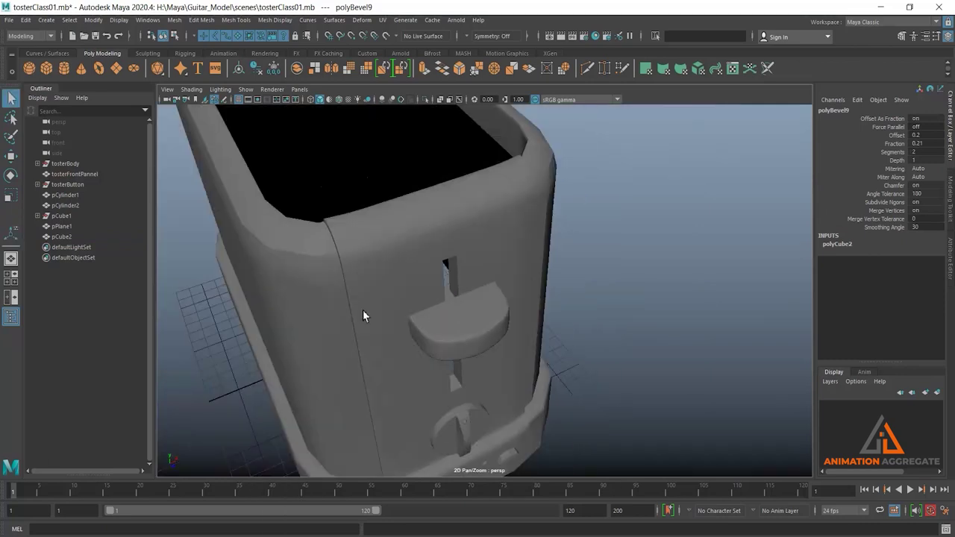
{"action": "mouse_move", "coordinate": [363, 316]}
{"action": "left_mouse_down", "text": "alt"}
{"action": "mouse_move", "coordinate": [482, 306]}
{"action": "mouse_move", "coordinate": [499, 321]}
{"action": "left_mouse_up", "text": "alt"}
{"action": "right_click_drag", "start_coordinate": [498, 320], "coordinate": [495, 298], "text": "alt"}
- Inspect the toaster's open top, select the body shell, and view the reference photo
{"action": "mouse_move", "coordinate": [495, 298]}
{"action": "left_mouse_down", "text": "alt"}
{"action": "mouse_move", "coordinate": [537, 331]}
{"action": "mouse_move", "coordinate": [456, 315]}
{"action": "mouse_move", "coordinate": [545, 315]}
{"action": "mouse_move", "coordinate": [470, 252]}
{"action": "mouse_move", "coordinate": [520, 309]}
{"action": "mouse_move", "coordinate": [518, 294]}
{"action": "mouse_move", "coordinate": [507, 290]}
{"action": "mouse_move", "coordinate": [534, 342]}
{"action": "mouse_move", "coordinate": [493, 323]}
{"action": "mouse_move", "coordinate": [523, 309]}
{"action": "mouse_move", "coordinate": [496, 248]}
{"action": "mouse_move", "coordinate": [510, 303]}
{"action": "mouse_move", "coordinate": [497, 269]}
{"action": "left_mouse_up", "text": "alt"}
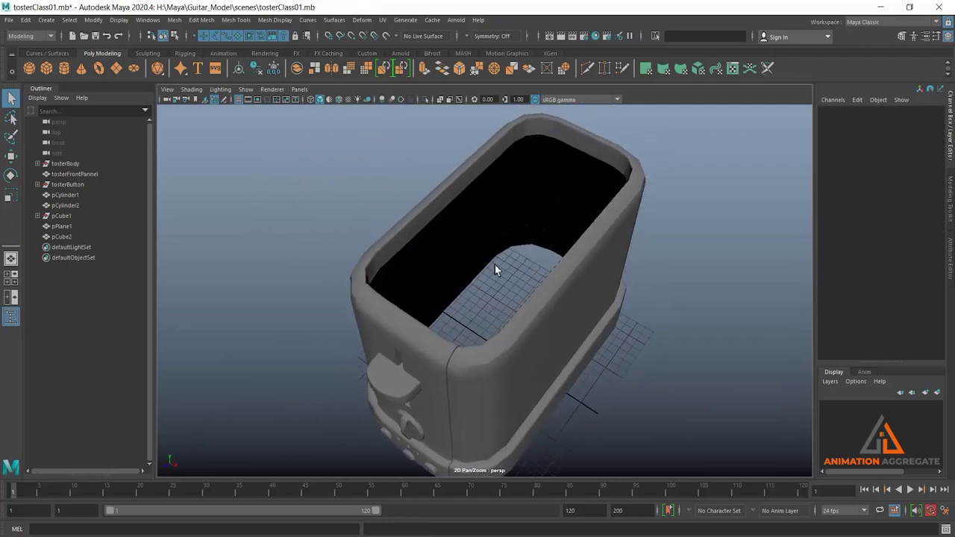
{"action": "mouse_move", "coordinate": [497, 269]}
{"action": "right_mouse_down", "text": "alt"}
{"action": "mouse_move", "coordinate": [456, 299]}
{"action": "mouse_move", "coordinate": [454, 344]}
{"action": "mouse_move", "coordinate": [444, 187]}
{"action": "right_mouse_up", "text": "alt"}
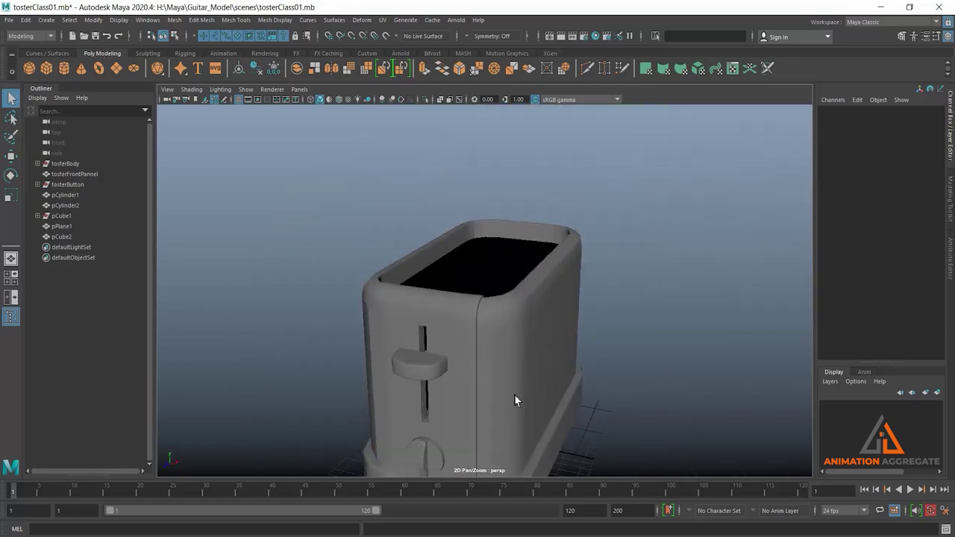
{"action": "right_click_drag", "start_coordinate": [515, 396], "coordinate": [361, 264], "text": "alt"}
{"action": "left_click_drag", "start_coordinate": [361, 264], "coordinate": [573, 437]}
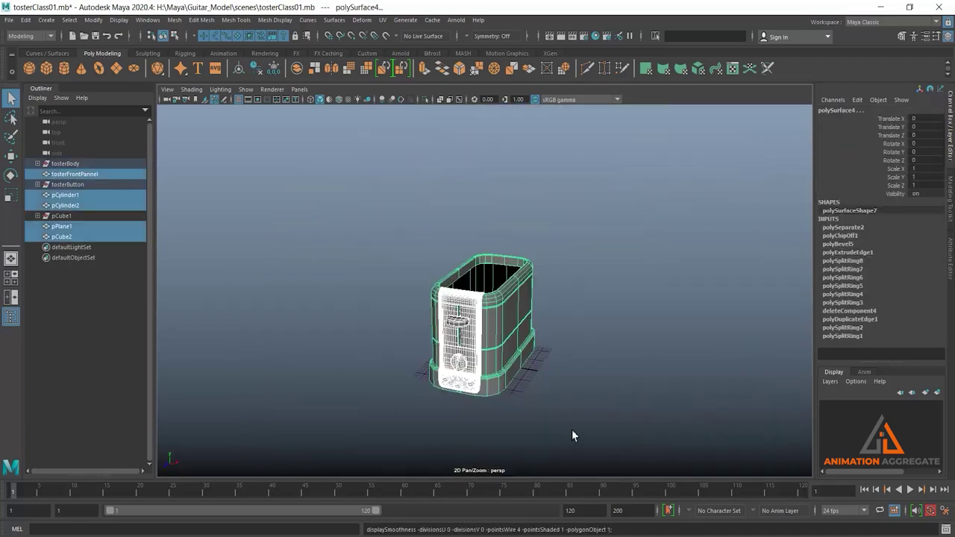
{"action": "mouse_move", "coordinate": [533, 324]}
{"action": "right_mouse_down", "text": "alt"}
{"action": "mouse_move", "coordinate": [453, 282]}
{"action": "mouse_move", "coordinate": [393, 310]}
{"action": "right_mouse_up", "text": "alt"}
{"action": "left_click_drag", "start_coordinate": [393, 309], "coordinate": [415, 242], "text": "alt"}
{"action": "mouse_move", "coordinate": [414, 241]}
{"action": "right_mouse_down", "text": "alt"}
{"action": "mouse_move", "coordinate": [441, 245]}
{"action": "mouse_move", "coordinate": [390, 204]}
{"action": "right_mouse_up", "text": "alt"}
{"action": "left_click", "coordinate": [447, 274]}
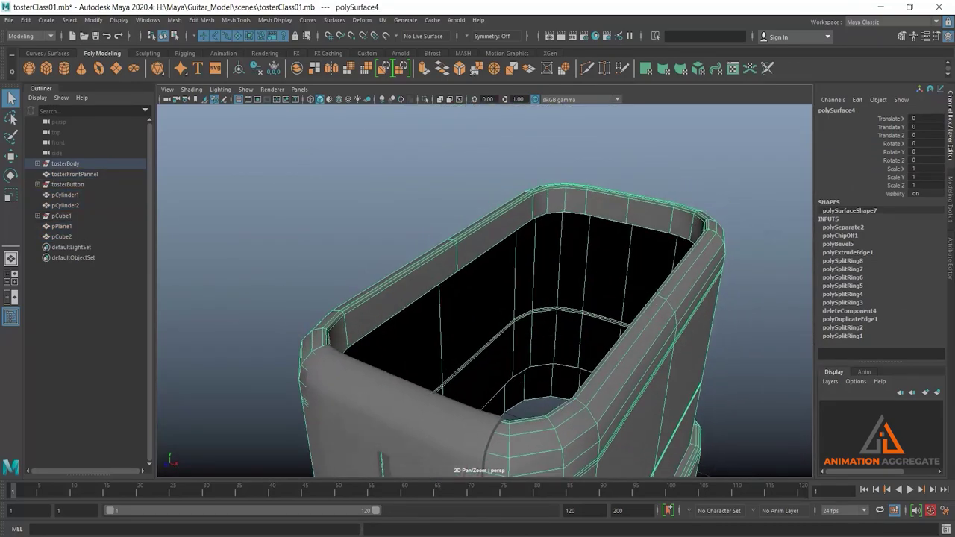
{"action": "key", "text": "alt+Tab"}
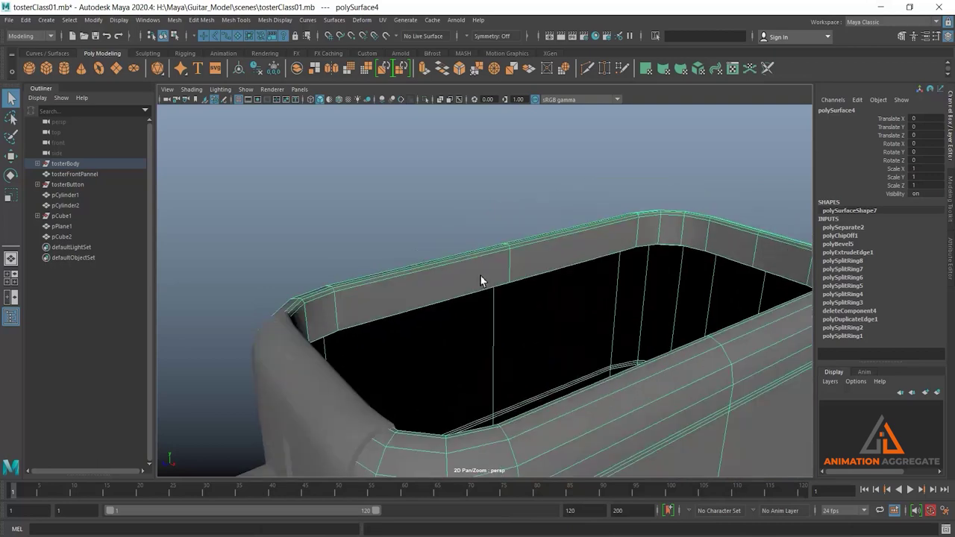
- Select the top rim's face loop and duplicate those faces
{"action": "right_click_drag", "start_coordinate": [480, 277], "coordinate": [481, 285]}
{"action": "left_click", "coordinate": [481, 282]}
{"action": "left_click", "coordinate": [555, 264], "text": "shift"}
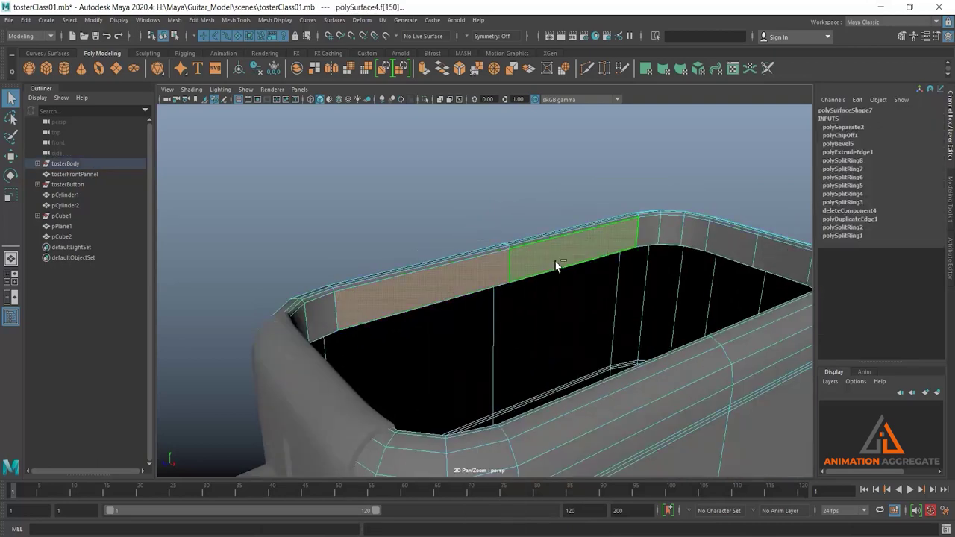
{"action": "double_click", "coordinate": [556, 264]}
{"action": "mouse_move", "coordinate": [555, 265]}
{"action": "left_mouse_down", "text": "alt"}
{"action": "mouse_move", "coordinate": [567, 239]}
{"action": "mouse_move", "coordinate": [583, 292]}
{"action": "left_mouse_up", "text": "alt"}
{"action": "right_click_drag", "start_coordinate": [718, 186], "coordinate": [699, 371], "text": "shift"}
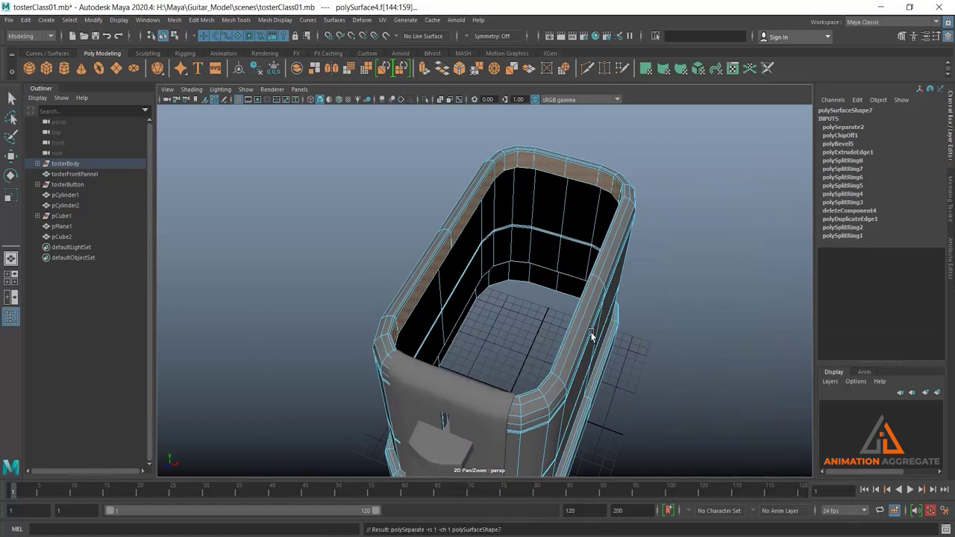
{"action": "mouse_move", "coordinate": [589, 336]}
{"action": "left_mouse_down", "text": "alt"}
{"action": "mouse_move", "coordinate": [522, 313]}
{"action": "mouse_move", "coordinate": [488, 287]}
{"action": "left_mouse_up", "text": "alt"}
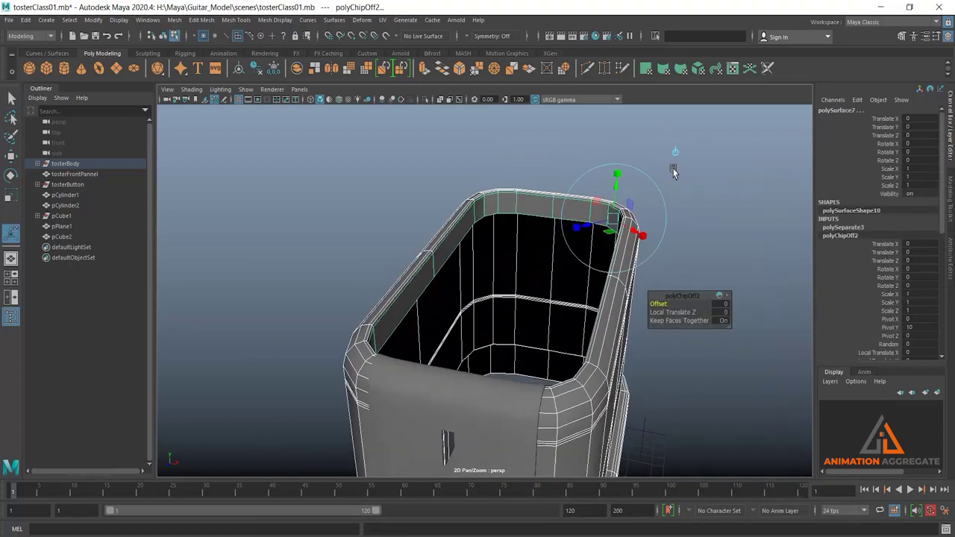
- Scale the duplicated faces to 0.979 in Z, then select polySurface7 in Object Mode
{"action": "left_click", "coordinate": [618, 177]}
{"action": "left_click_drag", "start_coordinate": [614, 220], "coordinate": [520, 324]}
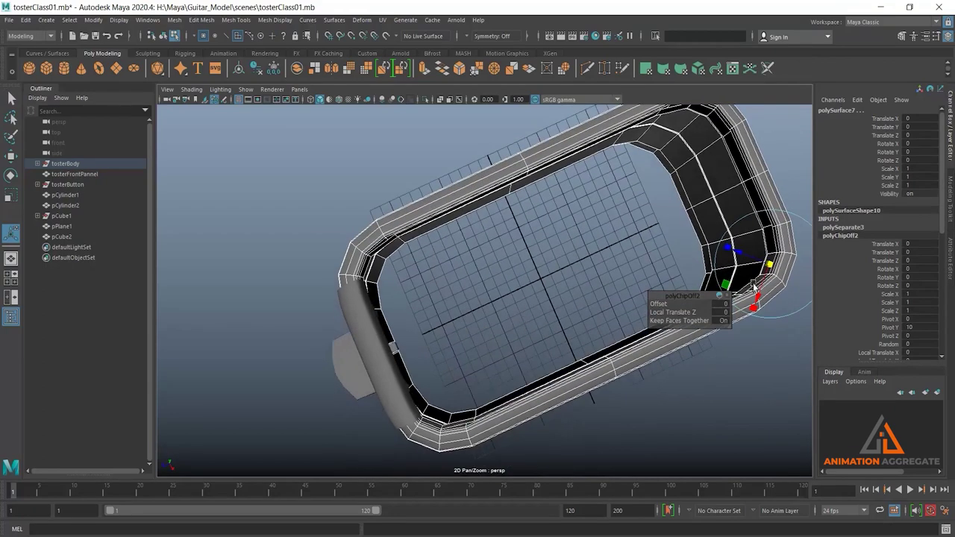
{"action": "mouse_move", "coordinate": [728, 274]}
{"action": "left_mouse_down", "text": "alt"}
{"action": "mouse_move", "coordinate": [716, 216]}
{"action": "mouse_move", "coordinate": [732, 211]}
{"action": "left_mouse_up", "text": "alt"}
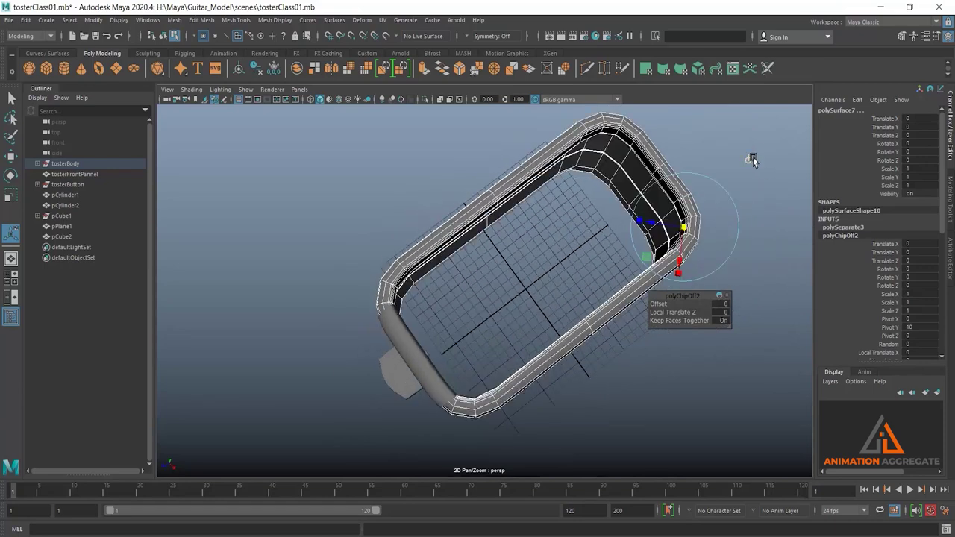
{"action": "mouse_move", "coordinate": [753, 159]}
{"action": "left_mouse_down", "text": "alt"}
{"action": "mouse_move", "coordinate": [612, 225]}
{"action": "mouse_move", "coordinate": [523, 286]}
{"action": "mouse_move", "coordinate": [498, 289]}
{"action": "mouse_move", "coordinate": [534, 195]}
{"action": "left_mouse_up", "text": "alt"}
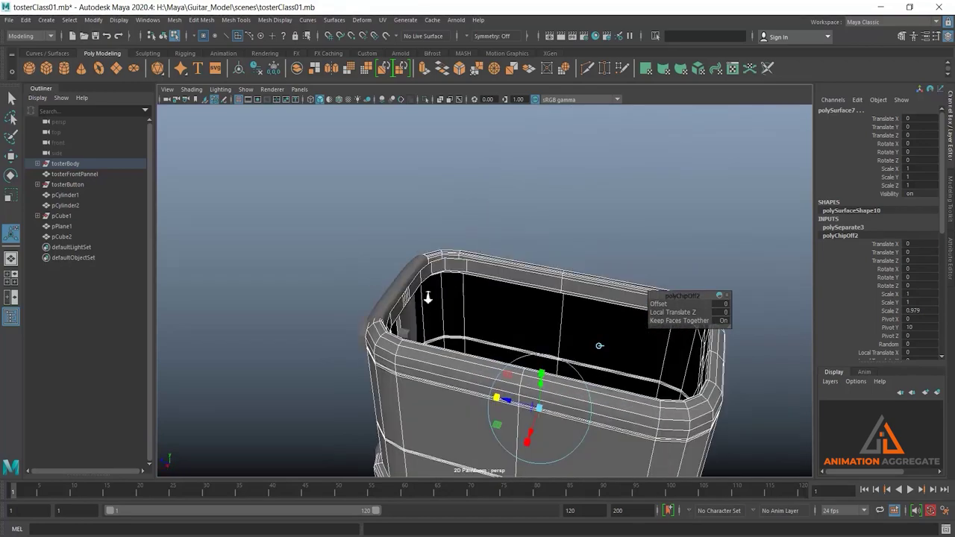
{"action": "mouse_move", "coordinate": [427, 298]}
{"action": "left_mouse_down", "text": "alt"}
{"action": "mouse_move", "coordinate": [431, 325]}
{"action": "mouse_move", "coordinate": [462, 241]}
{"action": "left_mouse_up", "text": "alt"}
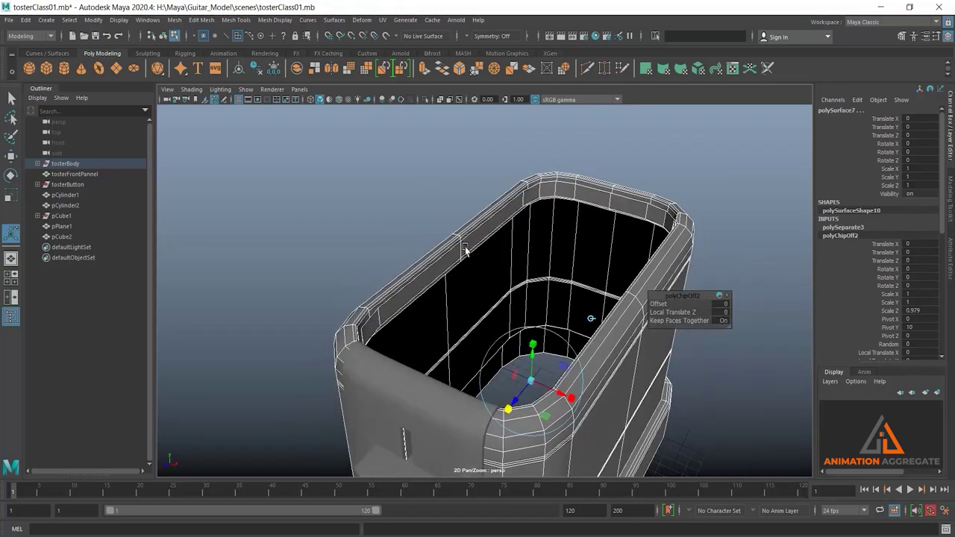
{"action": "right_click_drag", "start_coordinate": [465, 250], "coordinate": [576, 160]}
{"action": "left_click", "coordinate": [661, 153]}
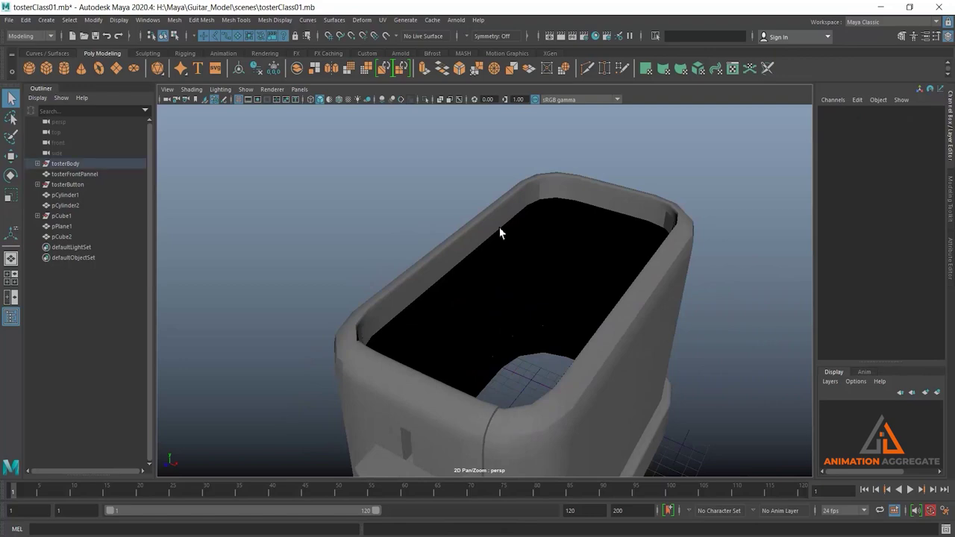
{"action": "left_click", "coordinate": [500, 234]}
{"action": "mouse_move", "coordinate": [500, 234]}
{"action": "left_mouse_down", "text": "alt"}
{"action": "mouse_move", "coordinate": [503, 249]}
{"action": "mouse_move", "coordinate": [559, 241]}
{"action": "mouse_move", "coordinate": [523, 232]}
{"action": "mouse_move", "coordinate": [549, 247]}
{"action": "mouse_move", "coordinate": [480, 241]}
{"action": "mouse_move", "coordinate": [486, 228]}
{"action": "mouse_move", "coordinate": [586, 218]}
{"action": "mouse_move", "coordinate": [631, 225]}
{"action": "mouse_move", "coordinate": [529, 234]}
{"action": "left_mouse_up", "text": "alt"}
- Extrude the rim shell's top edge loop with a thickness of 0.33
{"action": "right_click_drag", "start_coordinate": [508, 247], "coordinate": [517, 164]}
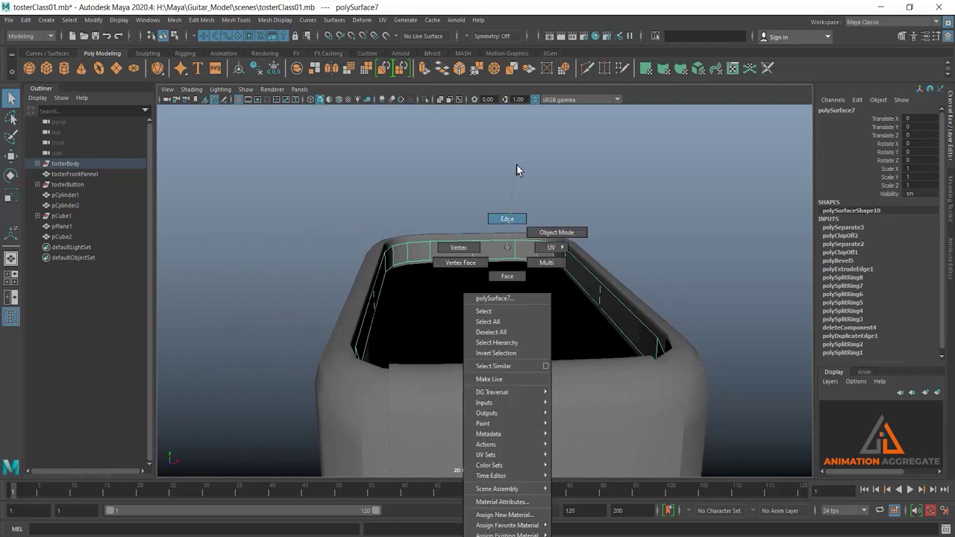
{"action": "left_click", "coordinate": [498, 249]}
{"action": "left_click_drag", "start_coordinate": [650, 256], "coordinate": [588, 213], "text": "alt"}
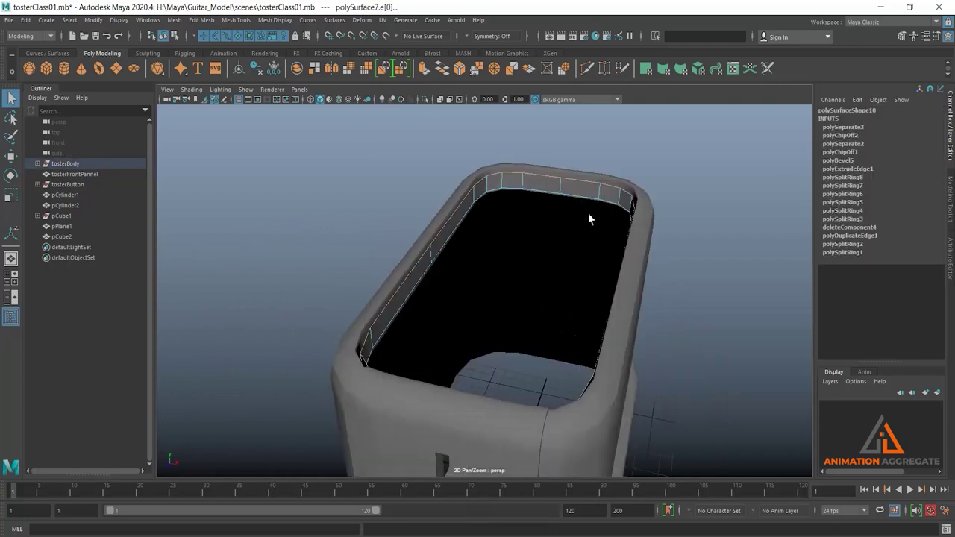
{"action": "right_click_drag", "start_coordinate": [631, 158], "coordinate": [622, 177], "text": "shift"}
{"action": "mouse_move", "coordinate": [547, 233]}
{"action": "left_mouse_down", "text": "alt"}
{"action": "mouse_move", "coordinate": [600, 287]}
{"action": "mouse_move", "coordinate": [667, 306]}
{"action": "mouse_move", "coordinate": [675, 320]}
{"action": "mouse_move", "coordinate": [507, 249]}
{"action": "mouse_move", "coordinate": [554, 331]}
{"action": "left_mouse_up", "text": "alt"}
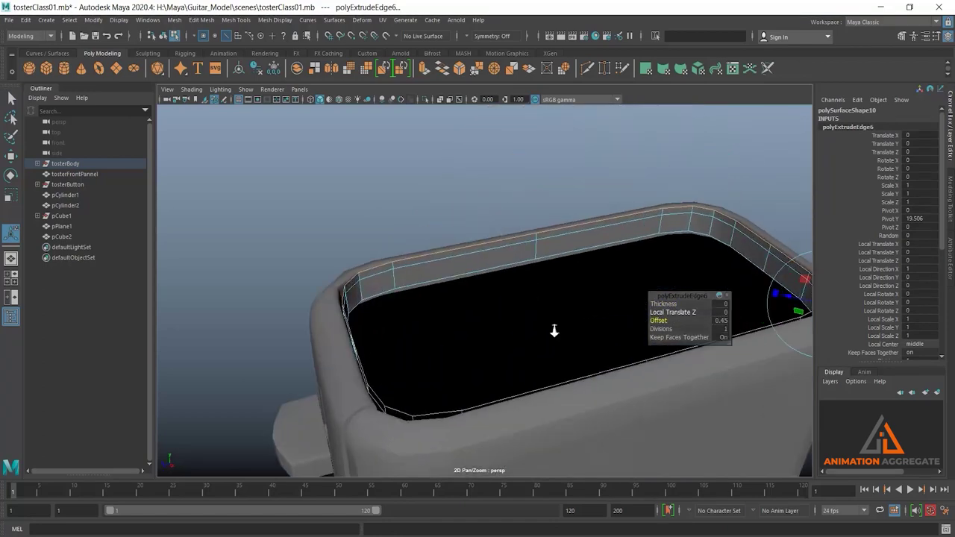
{"action": "key", "text": "ctrl+z"}
{"action": "left_click_drag", "start_coordinate": [664, 304], "coordinate": [684, 303]}
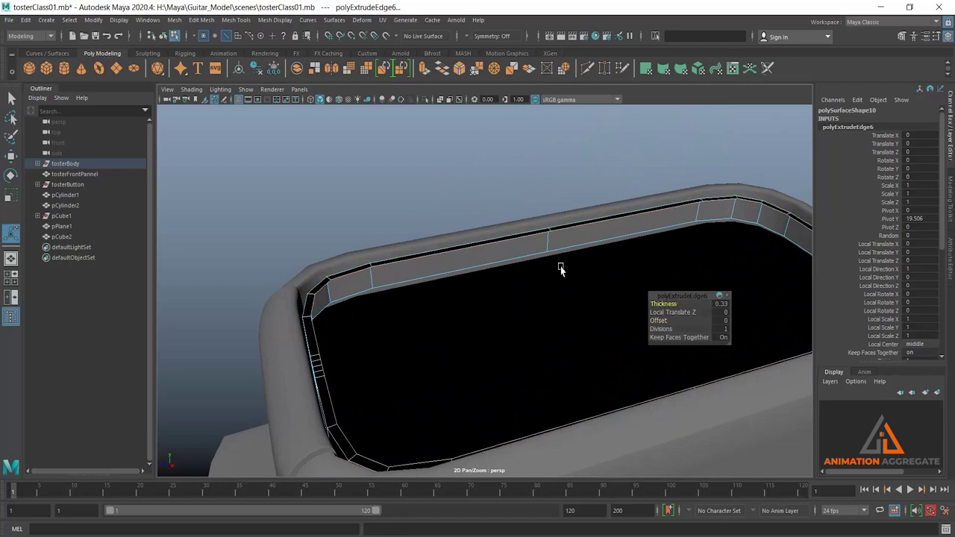
- Select the rim face loop and apply Mesh Display > Conform to its normals
{"action": "right_click_drag", "start_coordinate": [483, 252], "coordinate": [487, 270]}
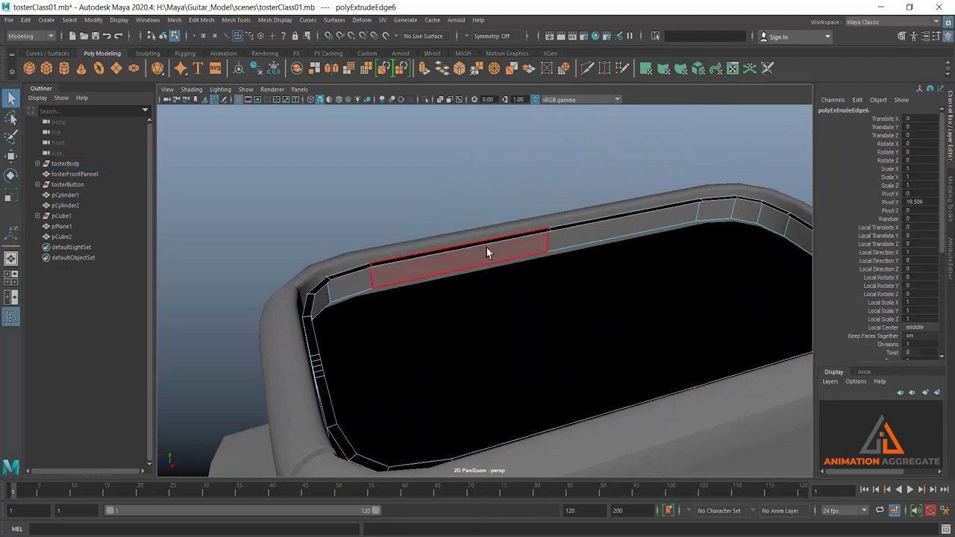
{"action": "double_click", "coordinate": [487, 253]}
{"action": "left_click", "coordinate": [548, 208]}
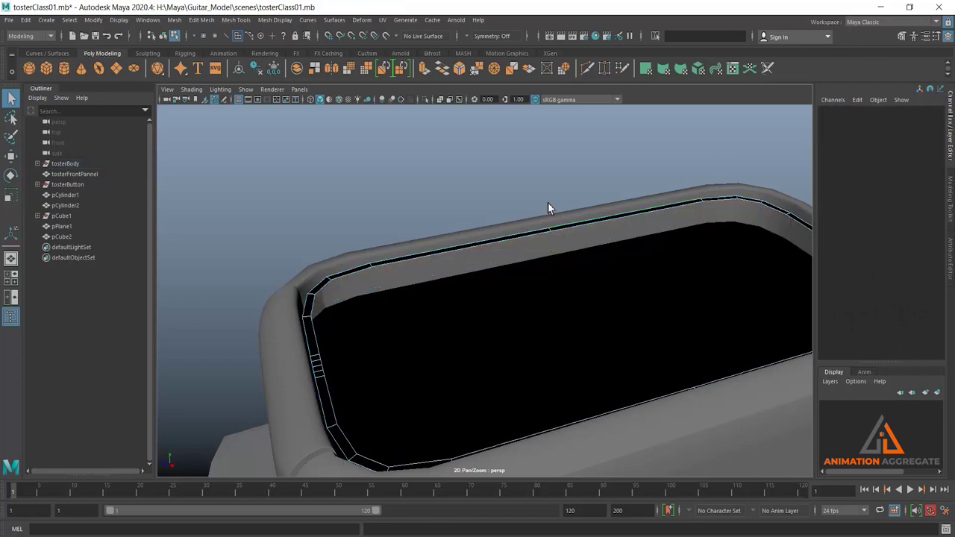
{"action": "mouse_move", "coordinate": [377, 221]}
{"action": "left_mouse_down", "text": "alt"}
{"action": "mouse_move", "coordinate": [394, 203]}
{"action": "mouse_move", "coordinate": [403, 229]}
{"action": "left_mouse_up", "text": "alt"}
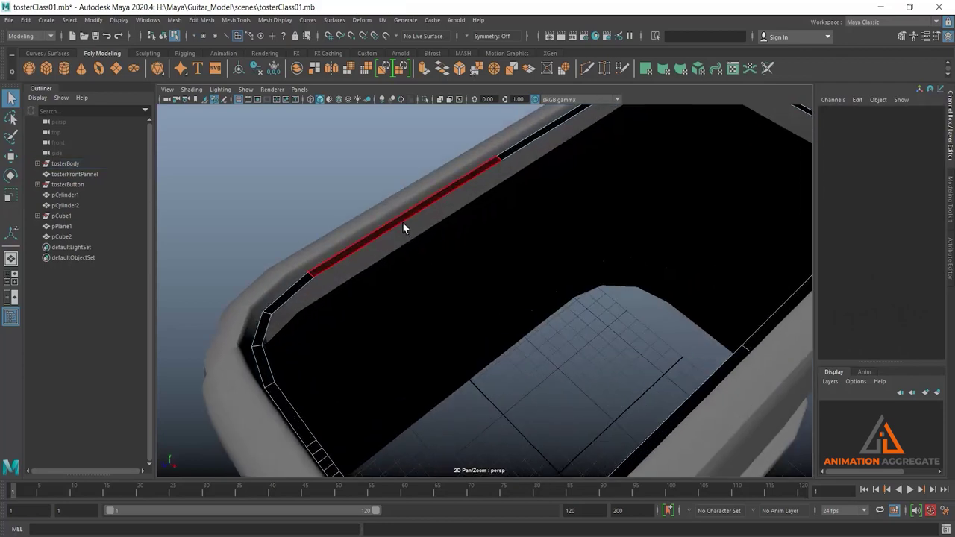
{"action": "double_click", "coordinate": [404, 229]}
{"action": "left_click_drag", "start_coordinate": [521, 291], "coordinate": [504, 270], "text": "alt"}
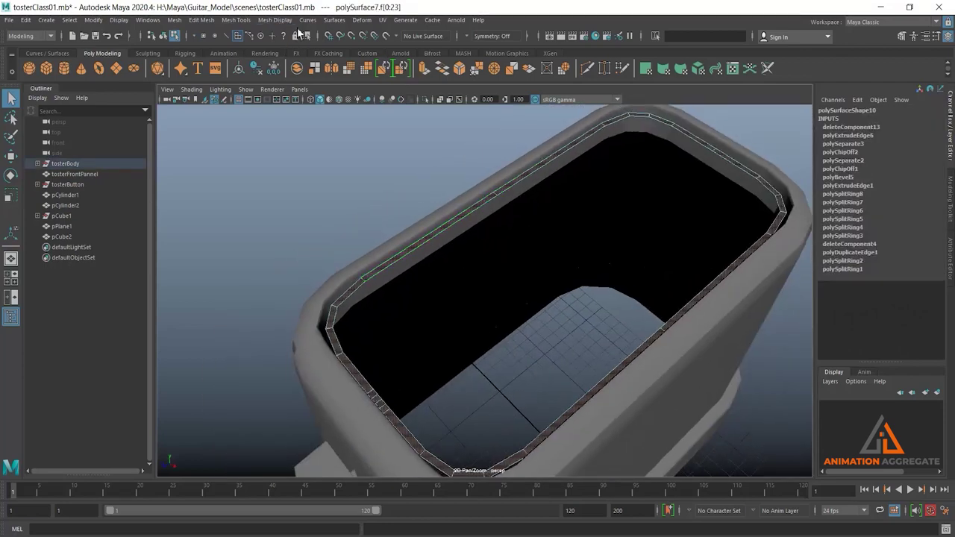
{"action": "left_click", "coordinate": [275, 19]}
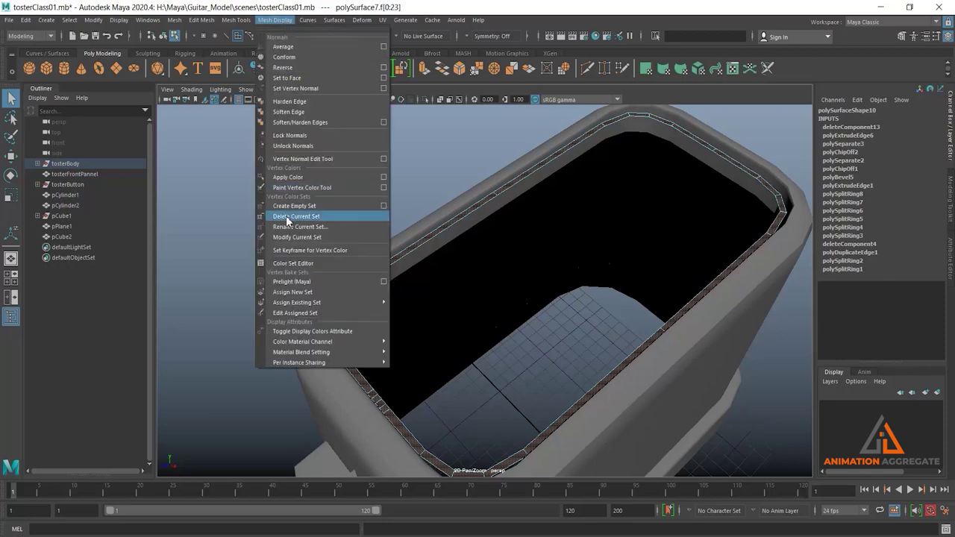
{"action": "left_click", "coordinate": [297, 60]}
{"action": "mouse_move", "coordinate": [403, 239]}
{"action": "left_mouse_down", "text": "alt"}
{"action": "mouse_move", "coordinate": [431, 220]}
{"action": "mouse_move", "coordinate": [373, 229]}
{"action": "mouse_move", "coordinate": [448, 239]}
{"action": "mouse_move", "coordinate": [434, 243]}
{"action": "left_mouse_up", "text": "alt"}
{"action": "left_click", "coordinate": [373, 229]}
{"action": "key", "text": "F11"}
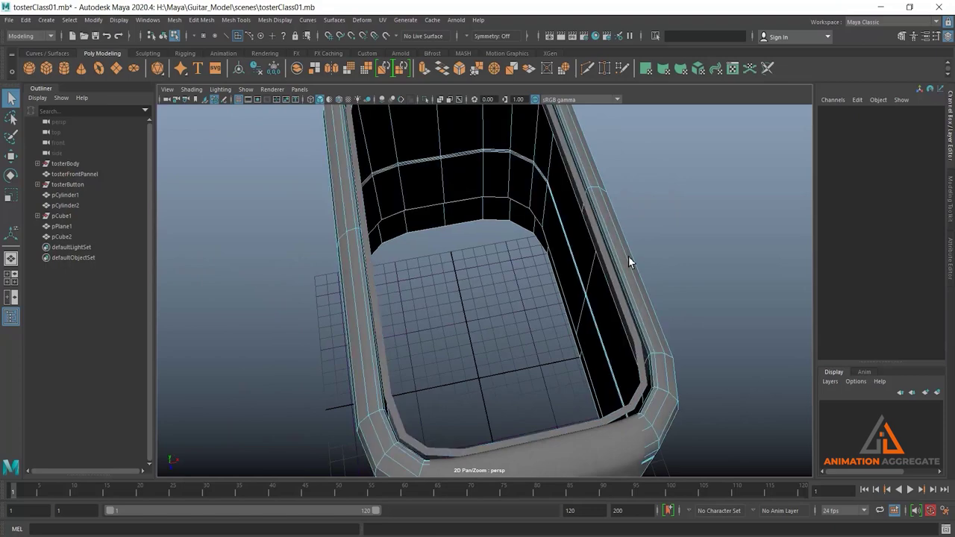
{"action": "left_click", "coordinate": [624, 261]}
{"action": "key", "text": "F8"}
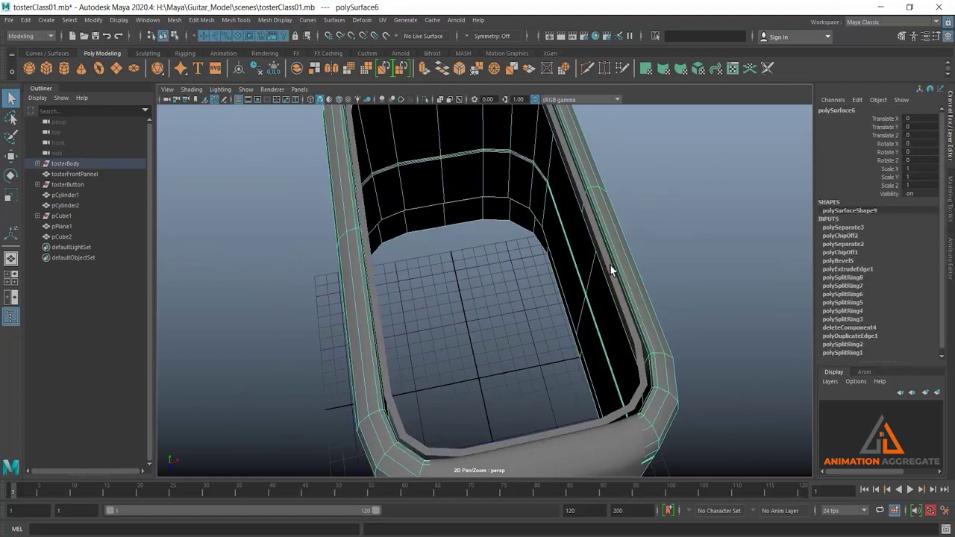
{"action": "mouse_move", "coordinate": [614, 271]}
{"action": "left_mouse_down", "text": "alt"}
{"action": "mouse_move", "coordinate": [658, 276]}
{"action": "mouse_move", "coordinate": [571, 276]}
{"action": "mouse_move", "coordinate": [602, 254]}
{"action": "mouse_move", "coordinate": [585, 453]}
{"action": "left_mouse_up", "text": "alt"}
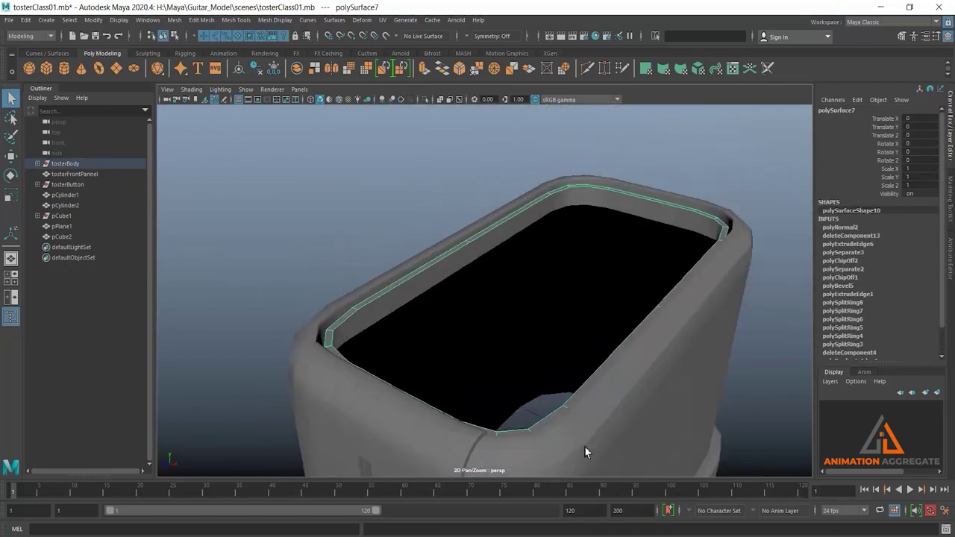
{"action": "key", "text": "alt+Tab"}
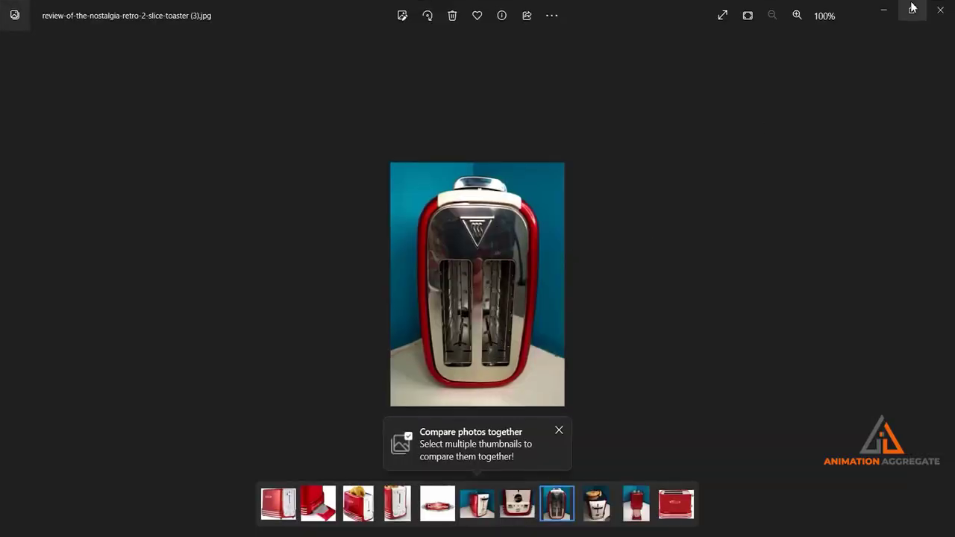
{"action": "left_click", "coordinate": [887, 9]}
{"action": "mouse_move", "coordinate": [515, 321]}
{"action": "left_mouse_down", "text": "alt"}
{"action": "mouse_move", "coordinate": [444, 222]}
{"action": "mouse_move", "coordinate": [446, 326]}
{"action": "mouse_move", "coordinate": [393, 303]}
{"action": "left_mouse_up", "text": "alt"}
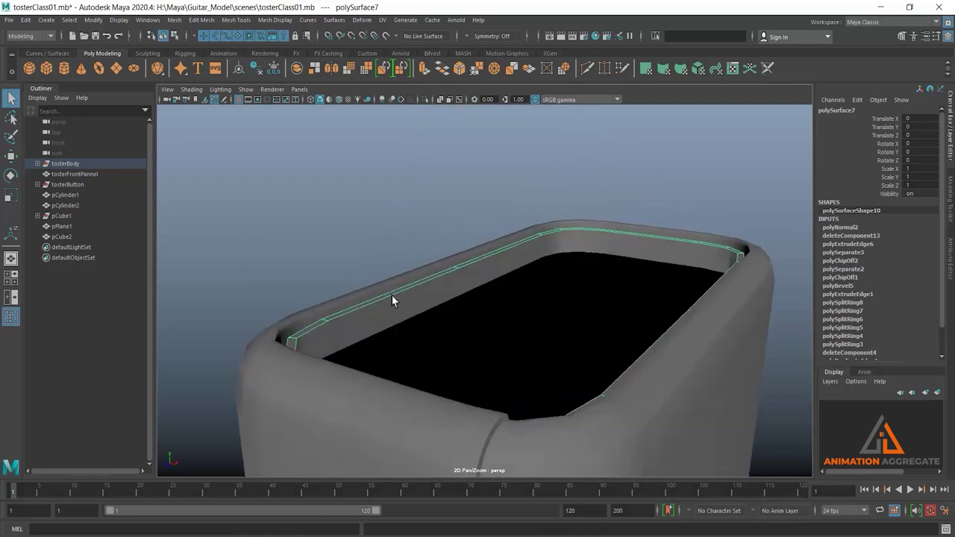
{"action": "key", "text": "alt+Tab"}
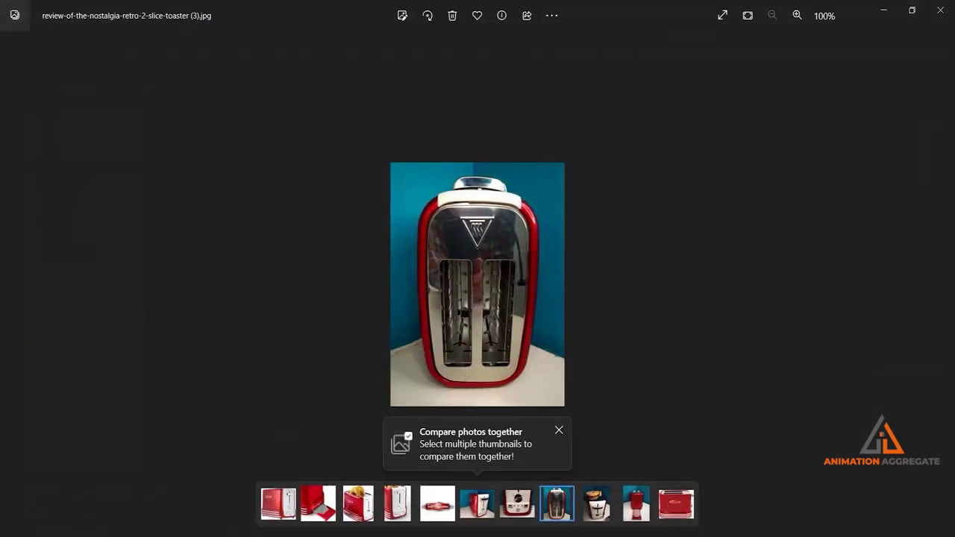
{"action": "key", "text": "alt+Tab"}
{"action": "mouse_move", "coordinate": [520, 303]}
{"action": "left_mouse_down", "text": "alt"}
{"action": "mouse_move", "coordinate": [485, 286]}
{"action": "mouse_move", "coordinate": [559, 292]}
{"action": "mouse_move", "coordinate": [535, 309]}
{"action": "left_mouse_up", "text": "alt"}
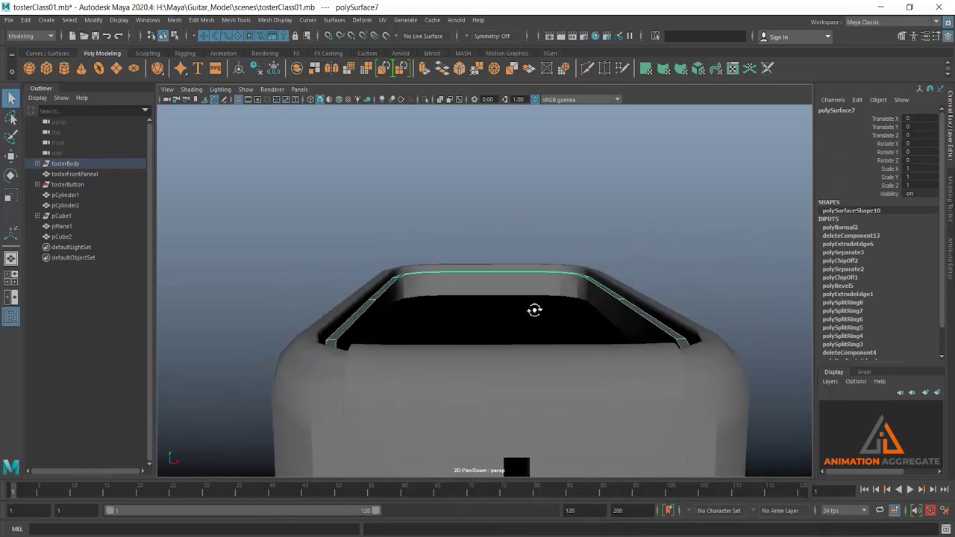
- Create pCube3 at the origin and bring up the red toaster reference photo
{"action": "mouse_move", "coordinate": [535, 309]}
{"action": "right_mouse_down", "text": "alt"}
{"action": "mouse_move", "coordinate": [551, 280]}
{"action": "mouse_move", "coordinate": [525, 292]}
{"action": "mouse_move", "coordinate": [539, 258]}
{"action": "right_mouse_up", "text": "alt"}
{"action": "left_click_drag", "start_coordinate": [539, 258], "coordinate": [512, 279], "text": "alt"}
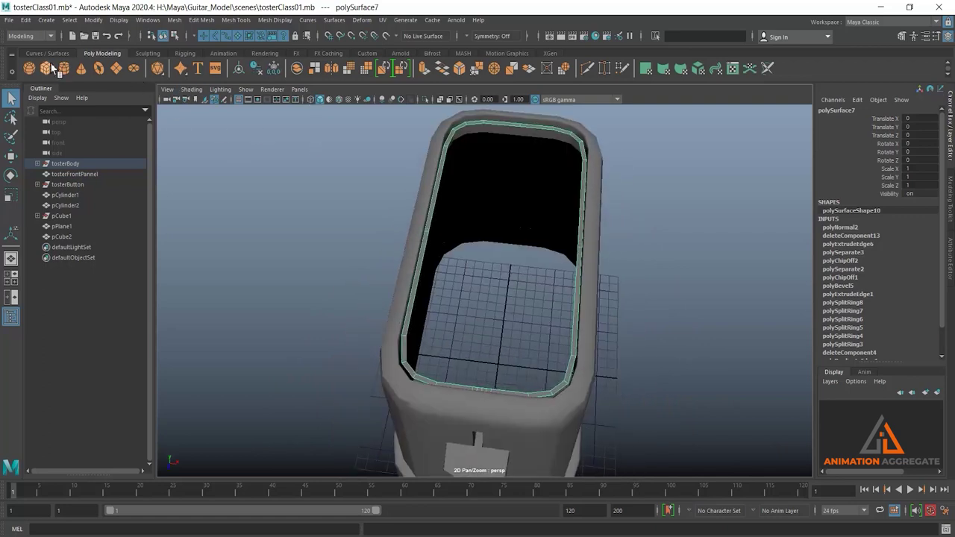
{"action": "left_click_drag", "start_coordinate": [561, 326], "coordinate": [542, 422], "text": "alt"}
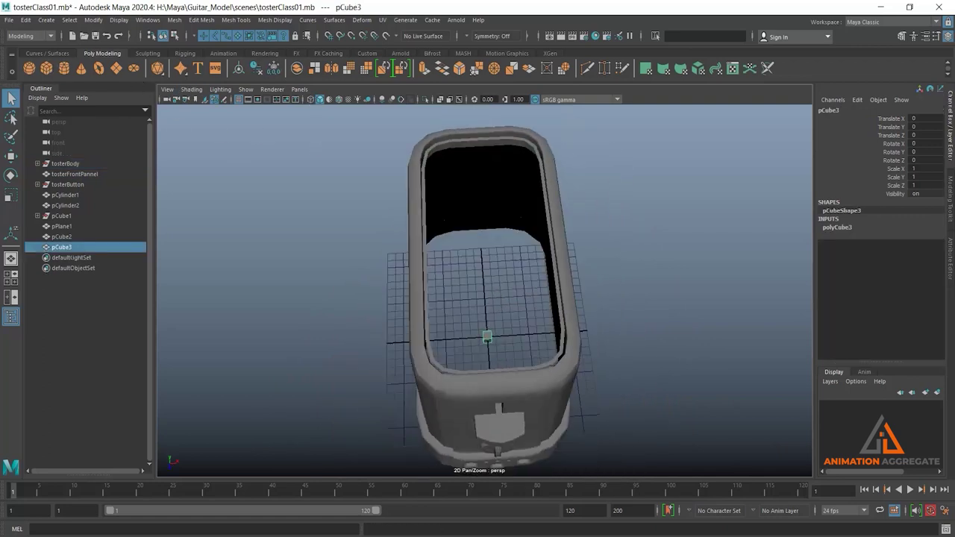
{"action": "key", "text": "alt+Tab"}
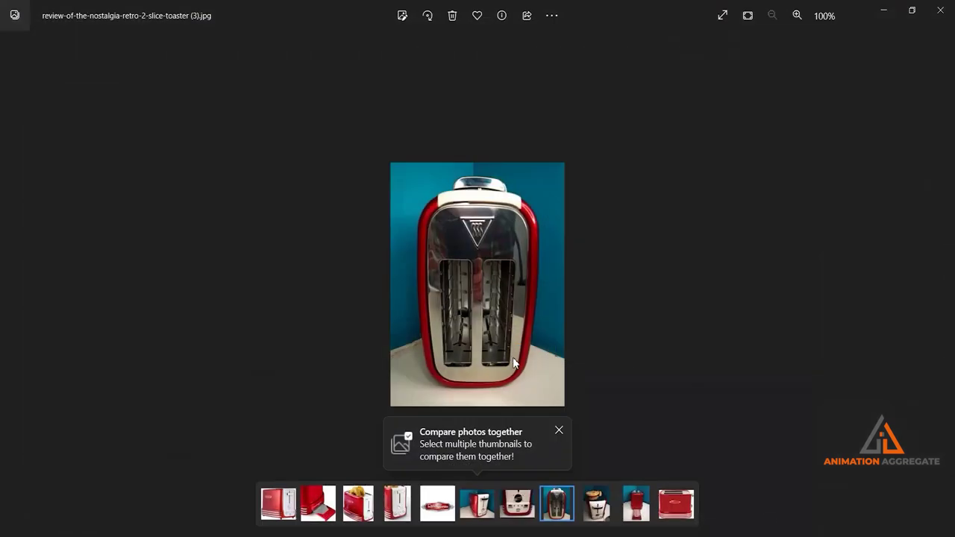
{"action": "left_click", "coordinate": [560, 429]}
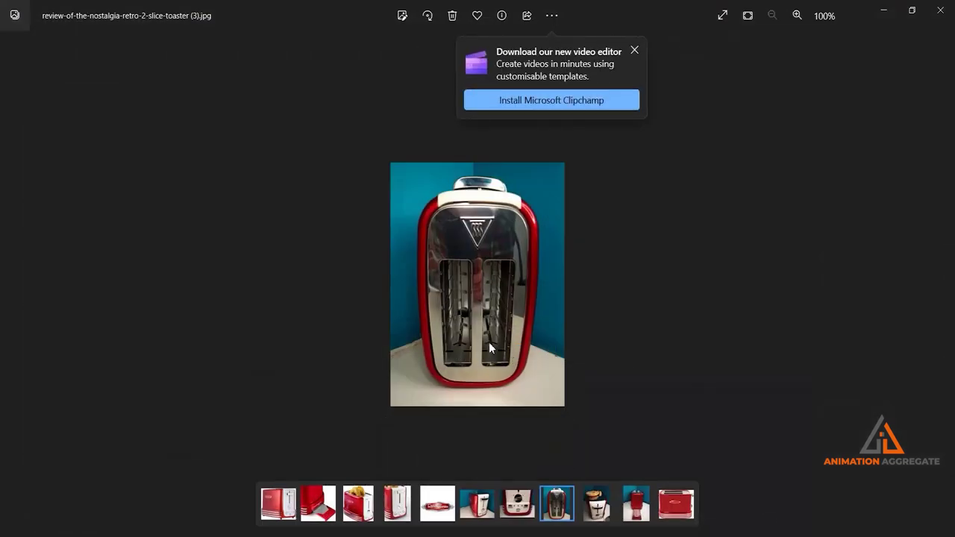
- Close the Clipchamp promotion and return to Maya's four-view layout
{"action": "left_click", "coordinate": [634, 51]}
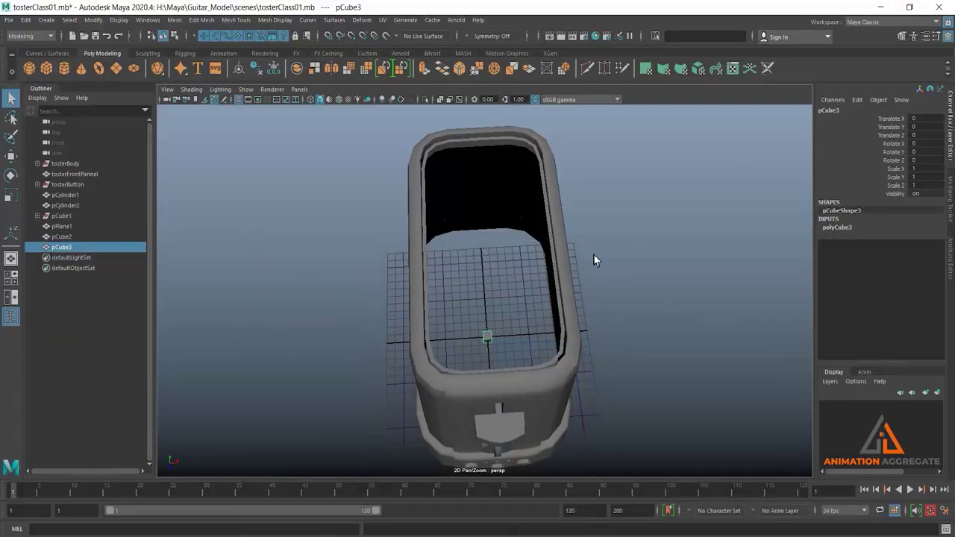
{"action": "mouse_move", "coordinate": [594, 255]}
{"action": "left_mouse_down", "text": "alt"}
{"action": "mouse_move", "coordinate": [572, 273]}
{"action": "mouse_move", "coordinate": [393, 299]}
{"action": "left_mouse_up", "text": "alt"}
{"action": "key", "text": "space"}
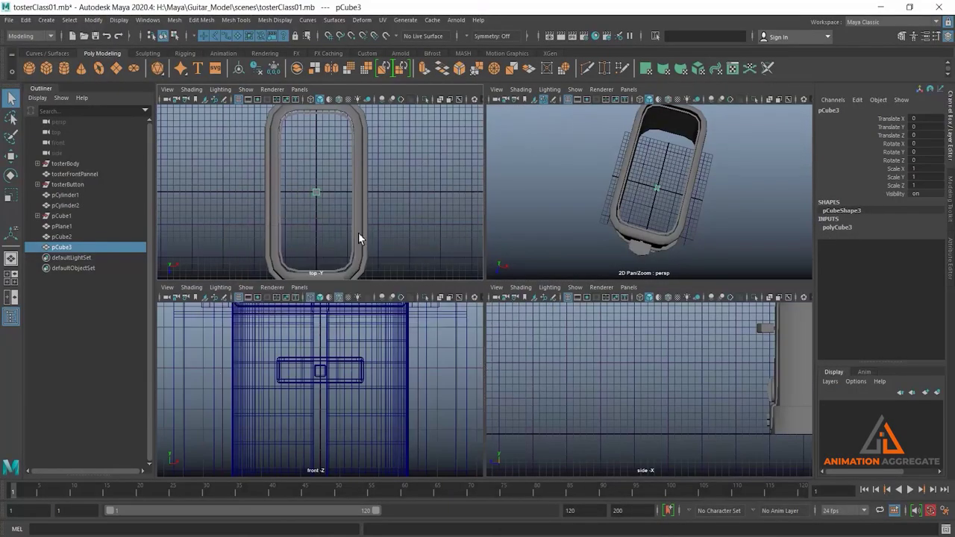
- In the top view, stretch pCube3 into a long box and move it over the right-hand slot
{"action": "key", "text": "space"}
{"action": "scroll", "coordinate": [522, 262], "scroll_direction": "down", "scroll_amount": 2}
{"action": "key", "text": "r"}
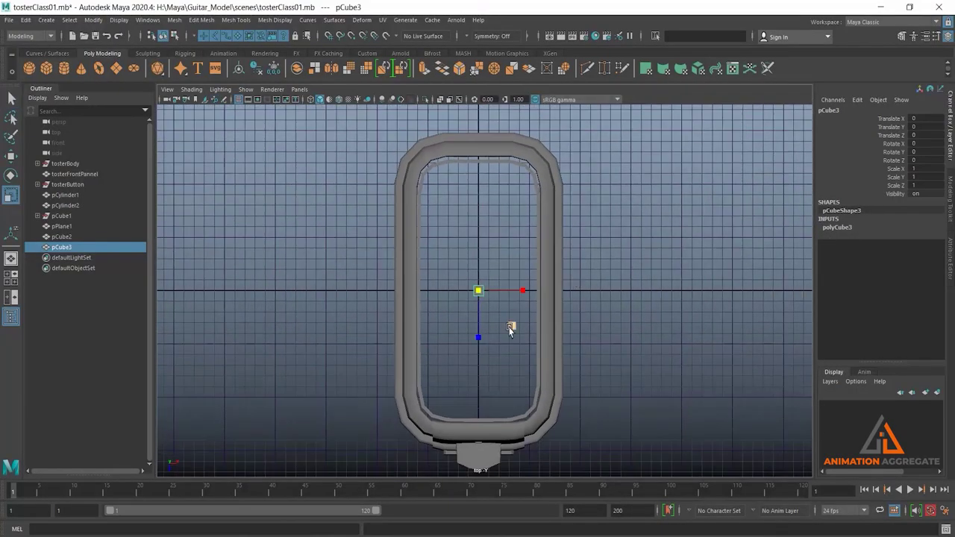
{"action": "mouse_move", "coordinate": [494, 307]}
{"action": "left_mouse_down"}
{"action": "mouse_move", "coordinate": [506, 314]}
{"action": "mouse_move", "coordinate": [479, 382]}
{"action": "mouse_move", "coordinate": [477, 422]}
{"action": "left_mouse_up"}
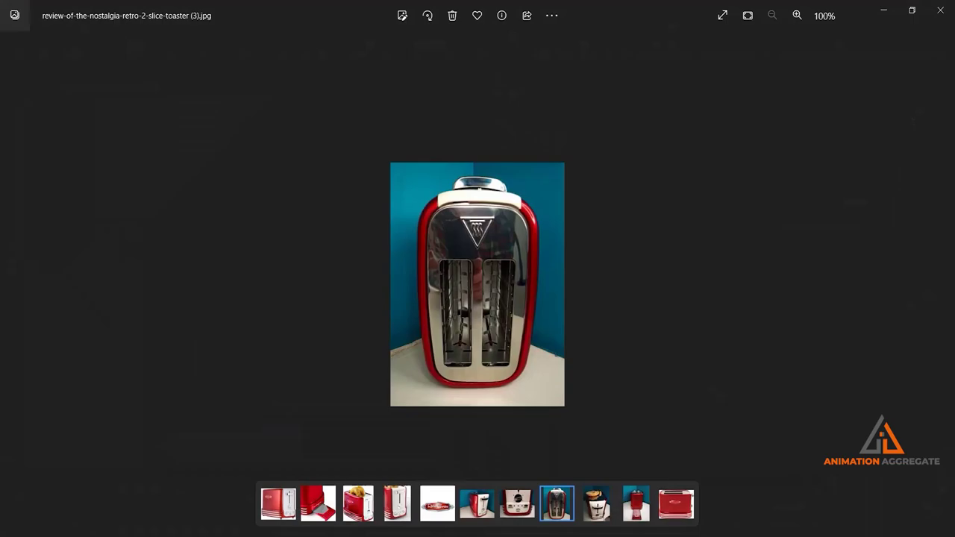
{"action": "key", "text": "w"}
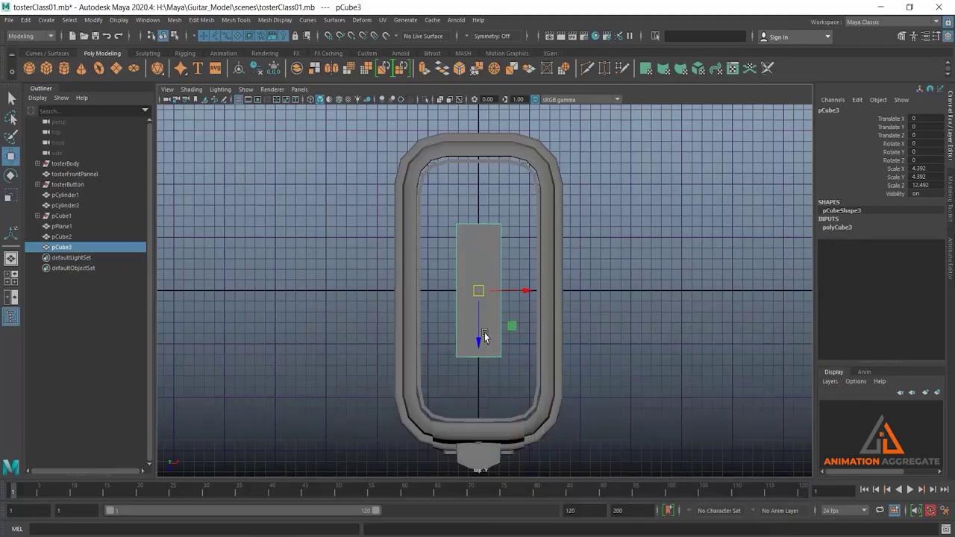
{"action": "left_click_drag", "start_coordinate": [476, 342], "coordinate": [479, 303]}
{"action": "left_click_drag", "start_coordinate": [539, 252], "coordinate": [560, 253]}
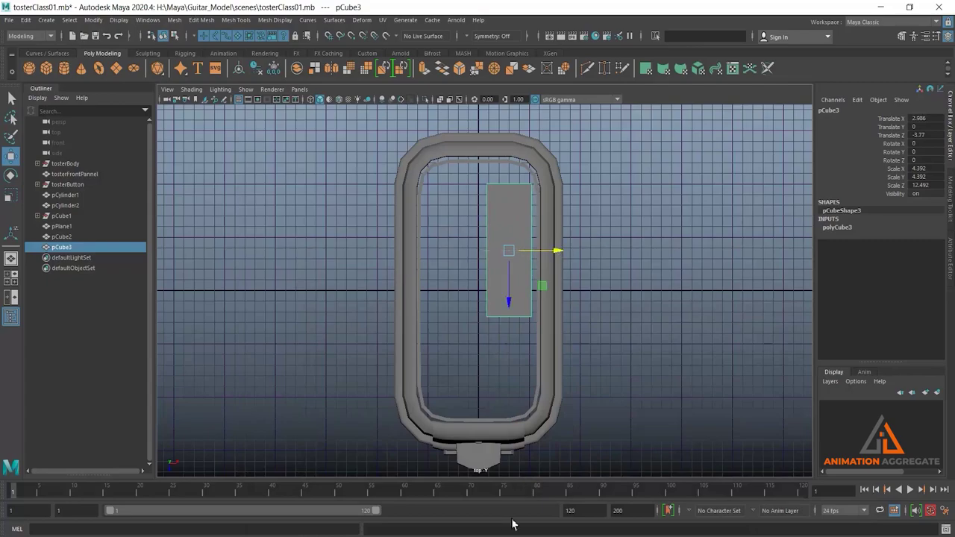
- Check the reference, then lengthen the box to Z scale 14.574 at X 2.79, Z -3.231
{"action": "key", "text": "alt+Tab"}
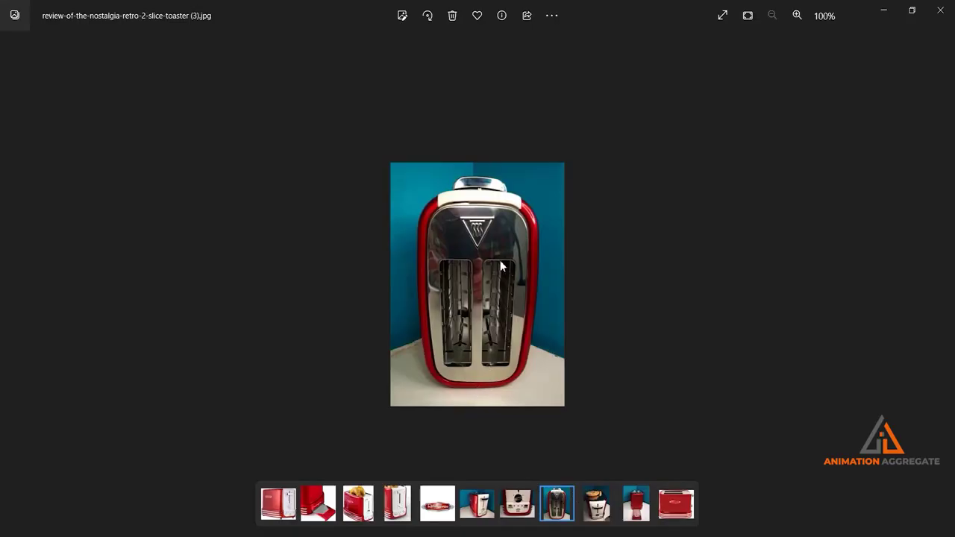
{"action": "key", "text": "alt+Tab"}
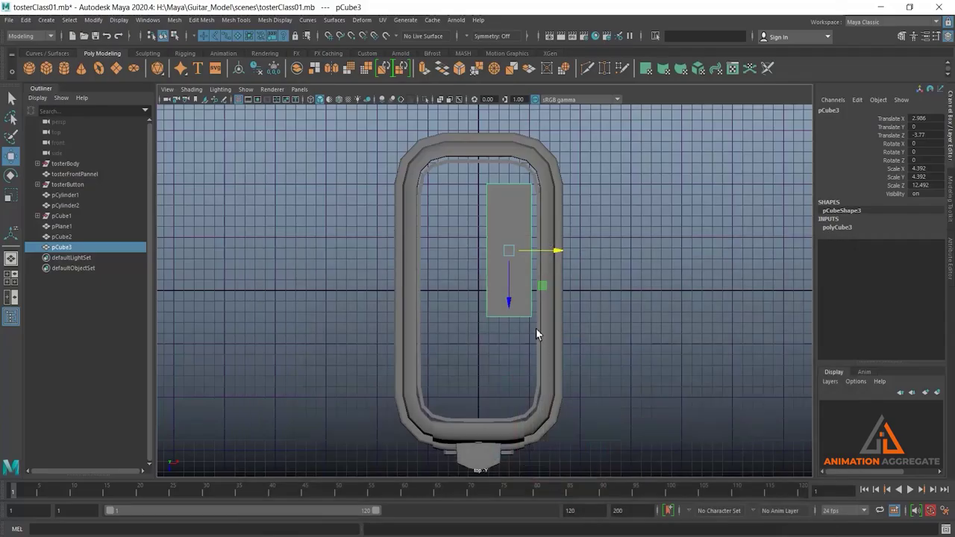
{"action": "key", "text": "r"}
{"action": "left_click_drag", "start_coordinate": [509, 298], "coordinate": [511, 311]}
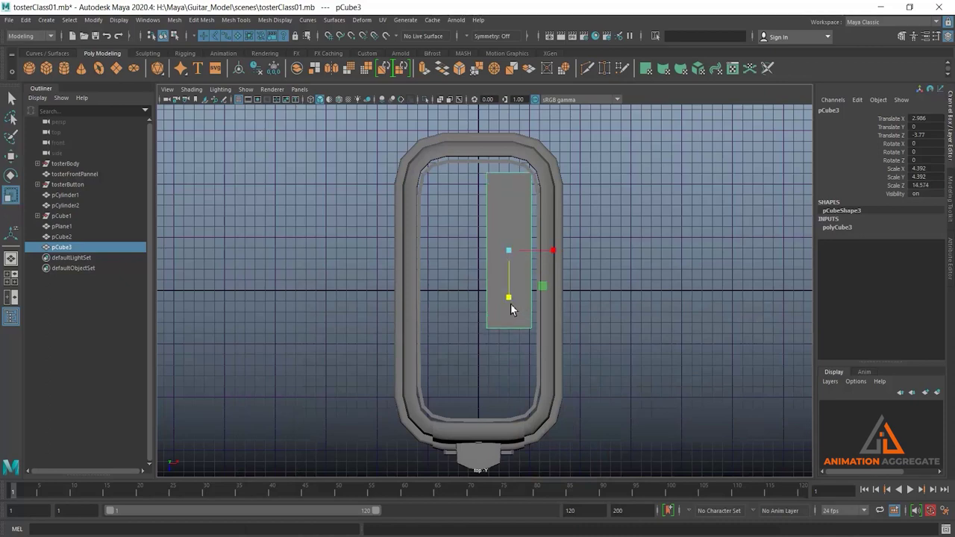
{"action": "key", "text": "w"}
{"action": "left_click_drag", "start_coordinate": [506, 296], "coordinate": [508, 299]}
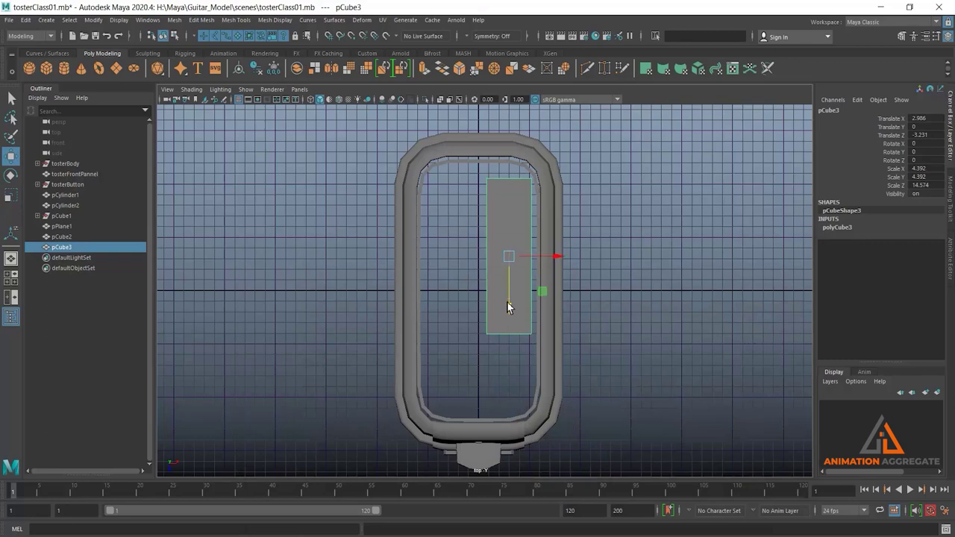
{"action": "left_click_drag", "start_coordinate": [558, 257], "coordinate": [557, 258]}
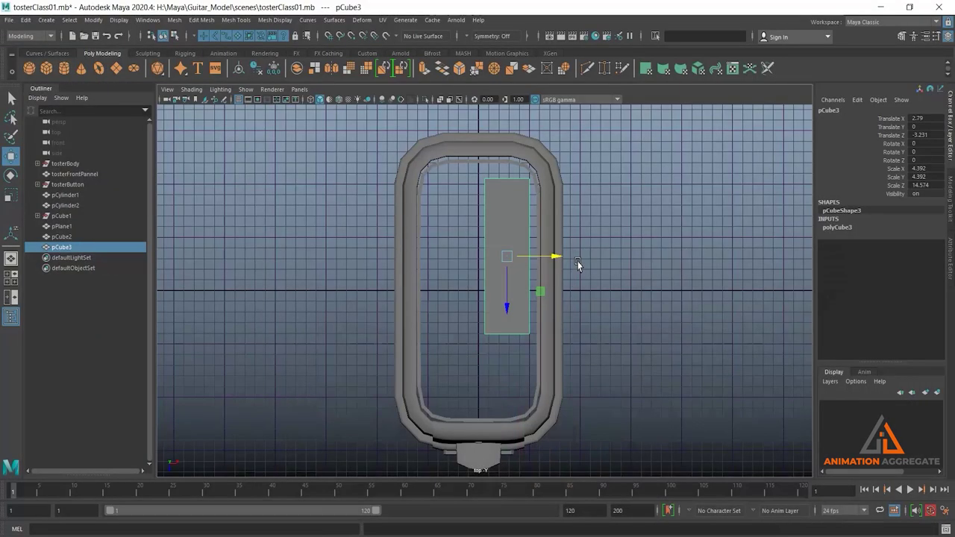
{"action": "scroll", "coordinate": [634, 231], "scroll_direction": "up", "scroll_amount": 2}
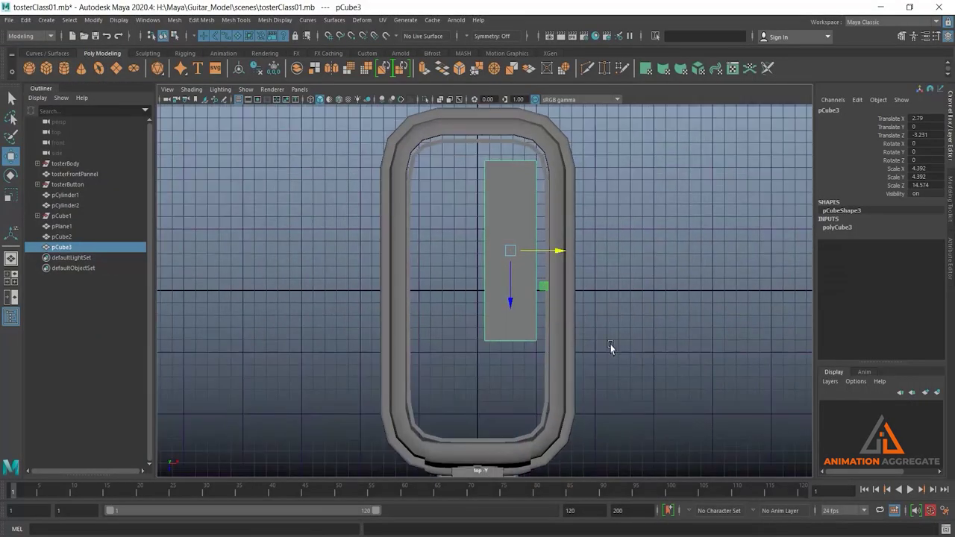
- Return pCube3 to Object Mode and raise it to Translate Y 16.74, level with the rim
{"action": "key", "text": "space"}
{"action": "key", "text": "space"}
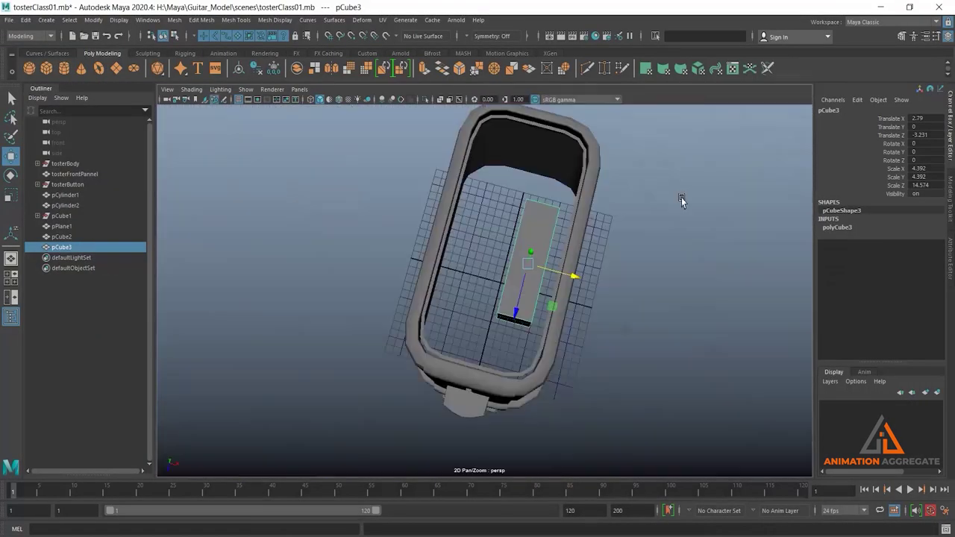
{"action": "mouse_move", "coordinate": [681, 197]}
{"action": "left_mouse_down", "text": "alt"}
{"action": "mouse_move", "coordinate": [650, 255]}
{"action": "mouse_move", "coordinate": [603, 308]}
{"action": "left_mouse_up", "text": "alt"}
{"action": "key", "text": "space"}
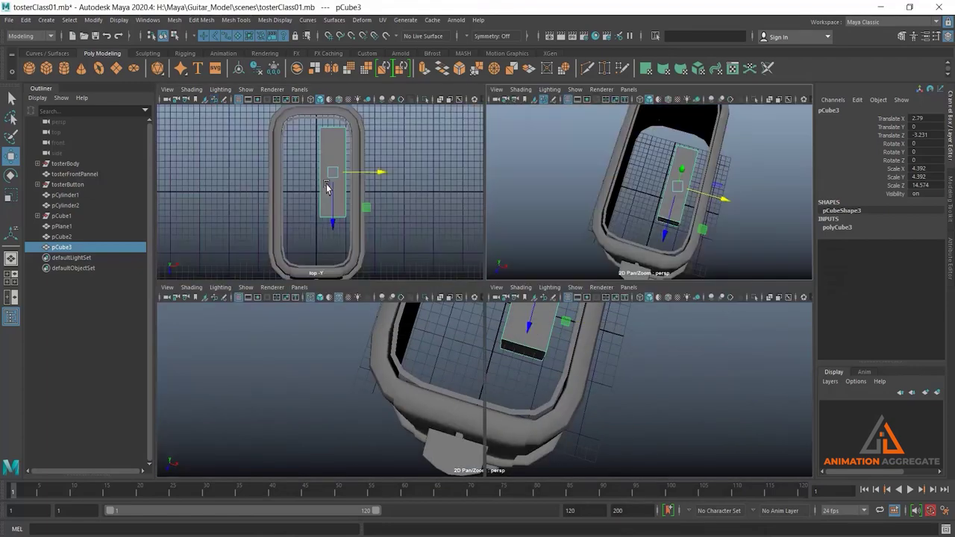
{"action": "key", "text": "space"}
{"action": "scroll", "coordinate": [468, 204], "scroll_direction": "up", "scroll_amount": 2}
{"action": "right_click", "coordinate": [526, 193]}
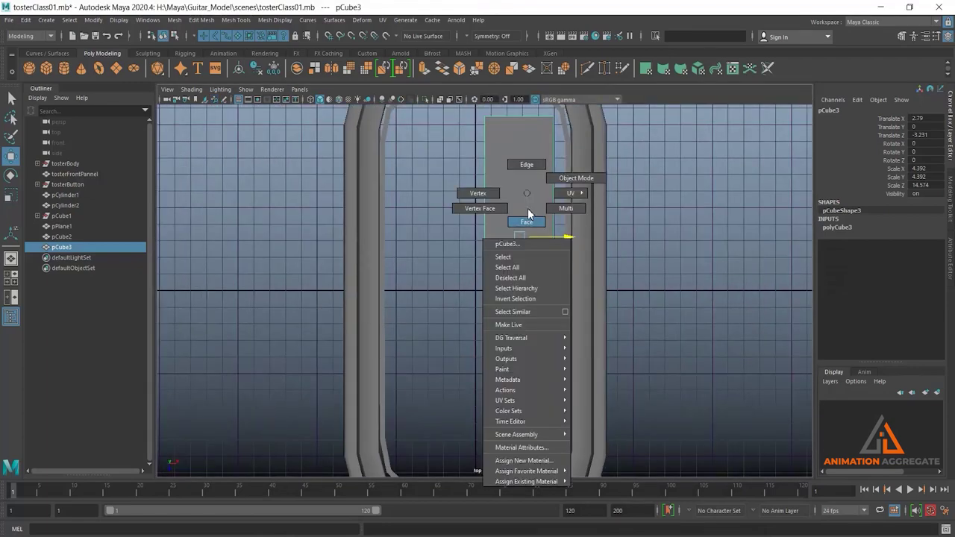
{"action": "left_click", "coordinate": [562, 180]}
{"action": "left_click_drag", "start_coordinate": [501, 257], "coordinate": [508, 258], "text": "alt"}
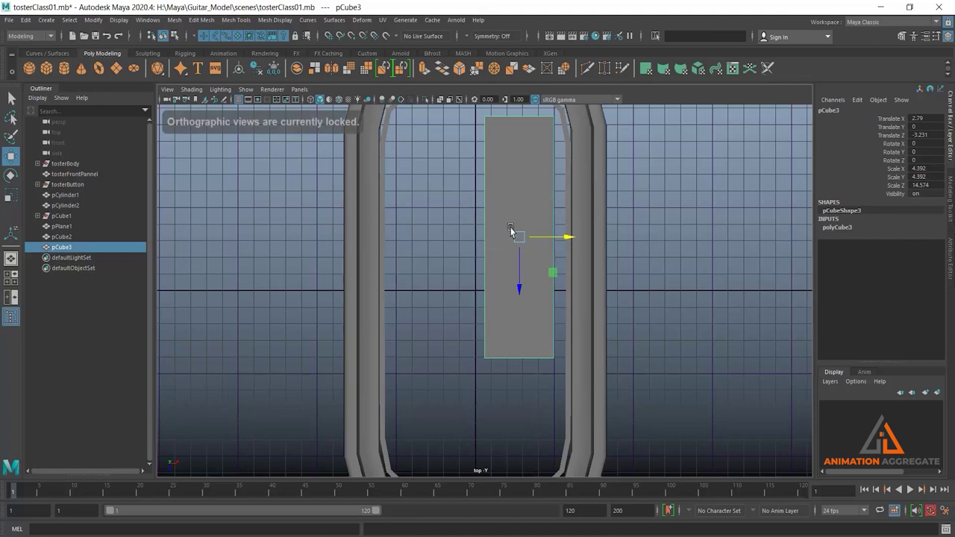
{"action": "key", "text": "space"}
{"action": "key", "text": "space"}
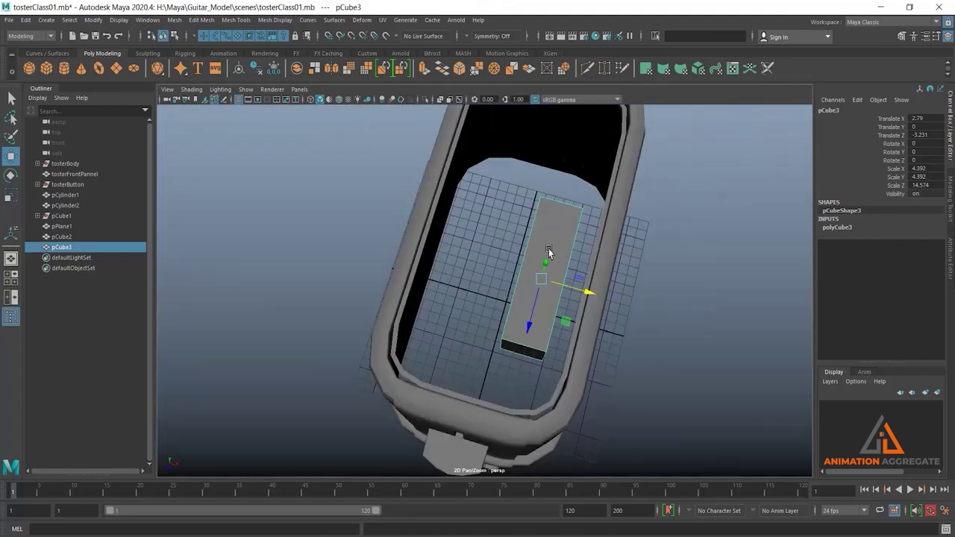
{"action": "mouse_move", "coordinate": [549, 254]}
{"action": "left_mouse_down", "text": "alt"}
{"action": "mouse_move", "coordinate": [576, 217]}
{"action": "mouse_move", "coordinate": [533, 293]}
{"action": "left_mouse_up", "text": "alt"}
{"action": "mouse_move", "coordinate": [478, 307]}
{"action": "left_mouse_down"}
{"action": "mouse_move", "coordinate": [483, 186]}
{"action": "mouse_move", "coordinate": [506, 201]}
{"action": "mouse_move", "coordinate": [511, 309]}
{"action": "mouse_move", "coordinate": [514, 283]}
{"action": "mouse_move", "coordinate": [560, 324]}
{"action": "left_mouse_up"}
{"action": "right_click_drag", "start_coordinate": [558, 265], "coordinate": [557, 225]}
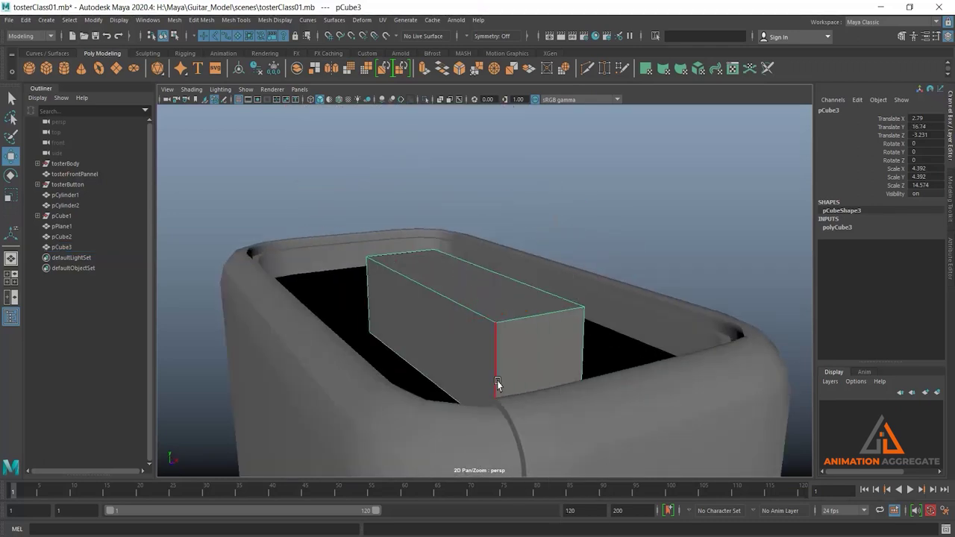
- Select the box's vertical corner edges in edge mode
{"action": "left_click", "coordinate": [497, 377]}
{"action": "left_click", "coordinate": [578, 350], "text": "shift"}
{"action": "mouse_move", "coordinate": [524, 352]}
{"action": "left_mouse_down", "text": "alt"}
{"action": "mouse_move", "coordinate": [455, 307]}
{"action": "mouse_move", "coordinate": [378, 320]}
{"action": "mouse_move", "coordinate": [428, 331]}
{"action": "mouse_move", "coordinate": [415, 388]}
{"action": "left_mouse_up", "text": "alt"}
{"action": "left_click_drag", "start_coordinate": [355, 403], "coordinate": [352, 356], "text": "alt"}
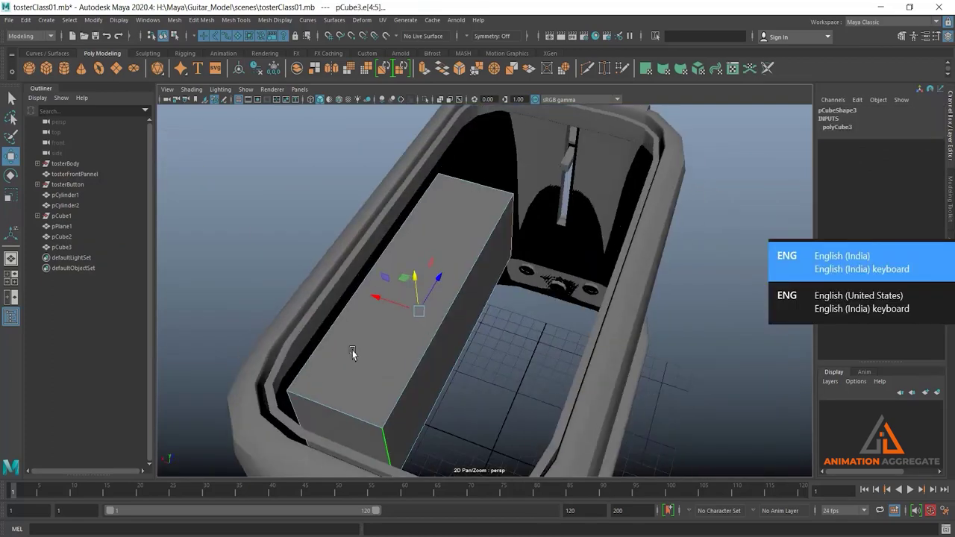
{"action": "right_click_drag", "start_coordinate": [352, 356], "coordinate": [507, 245], "text": "alt"}
{"action": "left_click_drag", "start_coordinate": [507, 245], "coordinate": [393, 300], "text": "alt"}
{"action": "right_click_drag", "start_coordinate": [393, 301], "coordinate": [373, 350], "text": "alt"}
{"action": "mouse_move", "coordinate": [372, 348]}
{"action": "left_mouse_down", "text": "alt"}
{"action": "mouse_move", "coordinate": [332, 403]}
{"action": "mouse_move", "coordinate": [354, 415]}
{"action": "left_mouse_up", "text": "alt"}
{"action": "mouse_move", "coordinate": [295, 411]}
{"action": "left_mouse_down", "text": "alt"}
{"action": "mouse_move", "coordinate": [567, 384]}
{"action": "mouse_move", "coordinate": [501, 320]}
{"action": "left_mouse_up", "text": "alt"}
- Bevel the corner edges with 3 segments at fraction 0.27
{"action": "key", "text": "ctrl+b"}
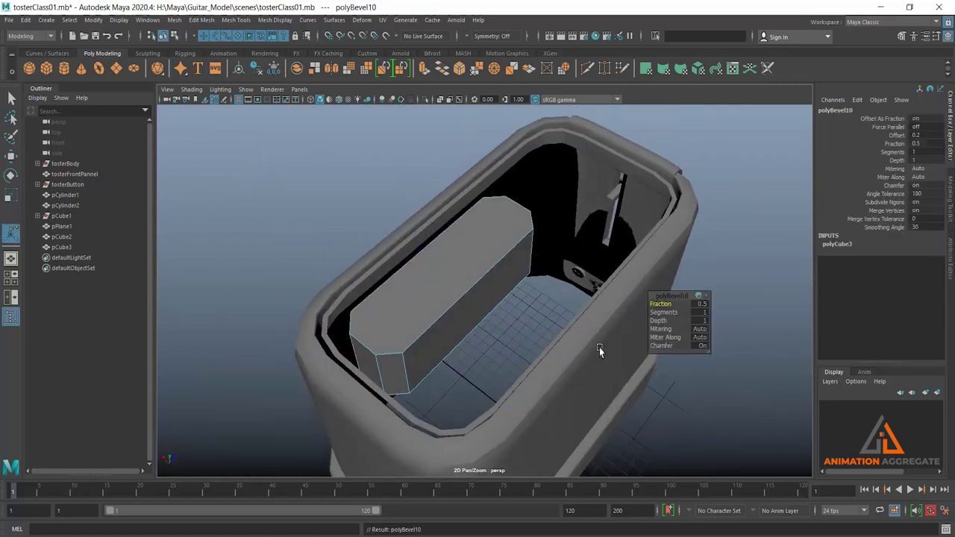
{"action": "mouse_move", "coordinate": [601, 351]}
{"action": "left_mouse_down", "text": "alt"}
{"action": "mouse_move", "coordinate": [512, 298]}
{"action": "mouse_move", "coordinate": [486, 331]}
{"action": "left_mouse_up", "text": "alt"}
{"action": "right_click_drag", "start_coordinate": [485, 331], "coordinate": [636, 361], "text": "alt"}
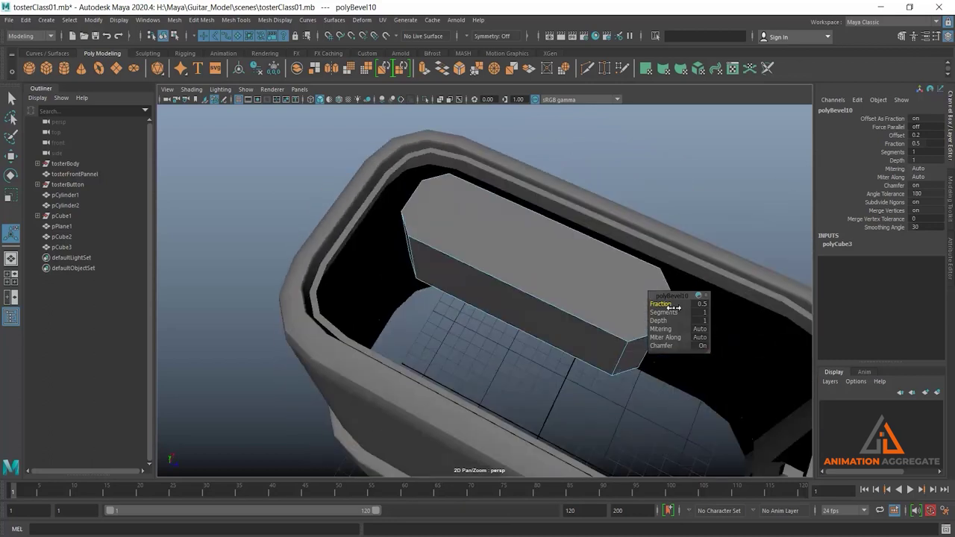
{"action": "mouse_move", "coordinate": [674, 308]}
{"action": "left_mouse_down"}
{"action": "mouse_move", "coordinate": [658, 312]}
{"action": "mouse_move", "coordinate": [680, 314]}
{"action": "left_mouse_up"}
- Orbit the bevelled box upright and switch to face selection
{"action": "mouse_move", "coordinate": [598, 299]}
{"action": "left_mouse_down", "text": "alt"}
{"action": "mouse_move", "coordinate": [552, 313]}
{"action": "mouse_move", "coordinate": [538, 294]}
{"action": "left_mouse_up", "text": "alt"}
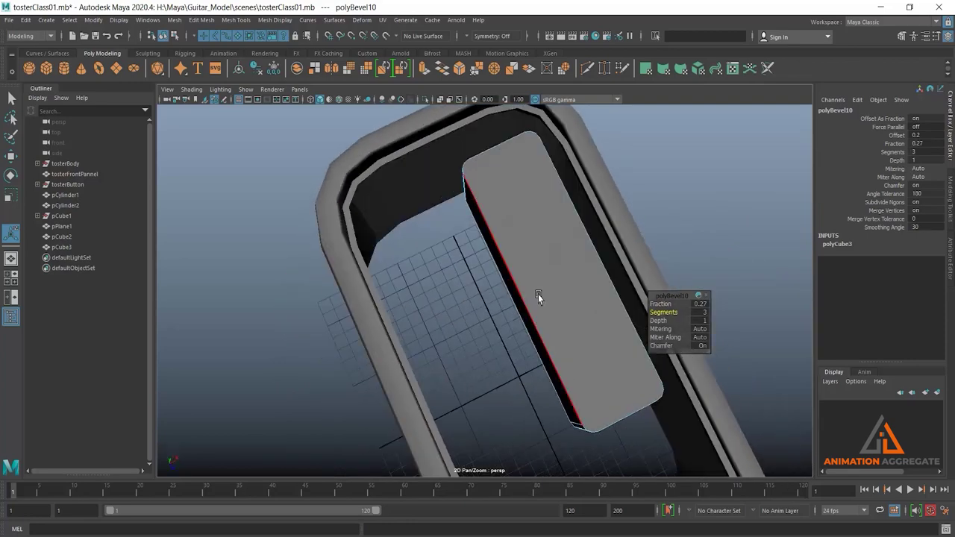
{"action": "right_click_drag", "start_coordinate": [538, 294], "coordinate": [634, 202]}
{"action": "mouse_move", "coordinate": [558, 346]}
{"action": "left_mouse_down", "text": "alt"}
{"action": "mouse_move", "coordinate": [560, 302]}
{"action": "mouse_move", "coordinate": [591, 263]}
{"action": "mouse_move", "coordinate": [554, 273]}
{"action": "left_mouse_up", "text": "alt"}
{"action": "right_click", "coordinate": [554, 265]}
{"action": "left_click", "coordinate": [553, 293]}
- Extrude the box's top face inward with an offset of 0.29
{"action": "left_click", "coordinate": [551, 269]}
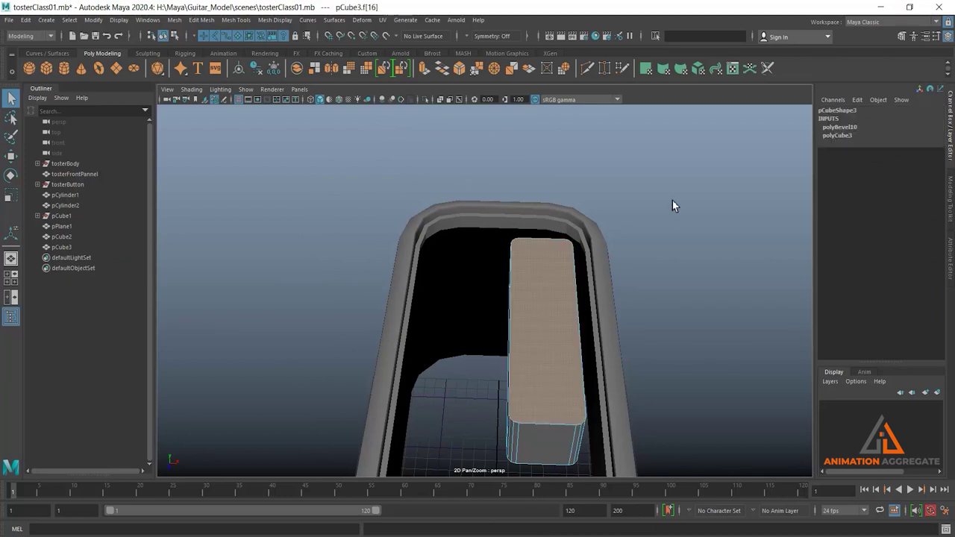
{"action": "right_click", "coordinate": [674, 211], "text": "shift"}
{"action": "left_click", "coordinate": [677, 228]}
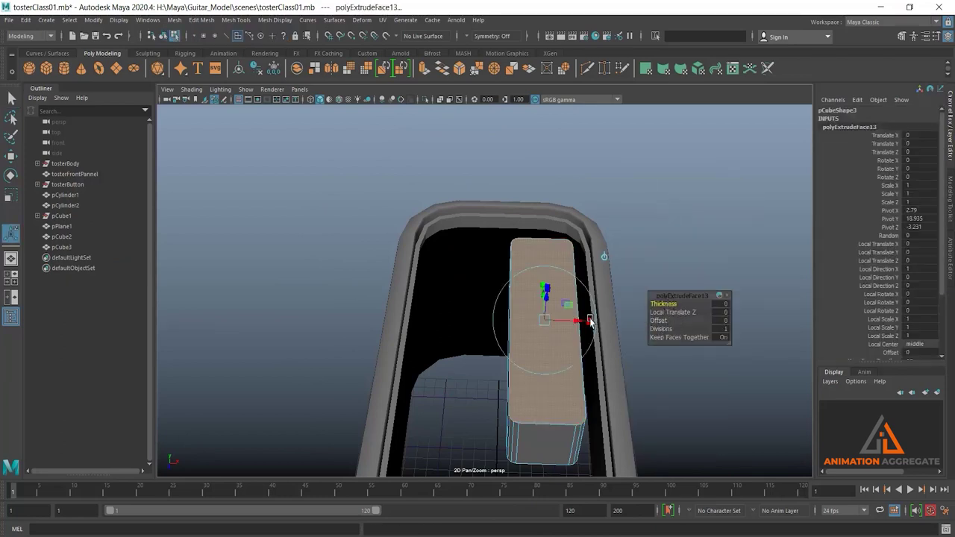
{"action": "mouse_move", "coordinate": [590, 319]}
{"action": "left_mouse_down", "text": "alt"}
{"action": "mouse_move", "coordinate": [558, 271]}
{"action": "mouse_move", "coordinate": [551, 345]}
{"action": "left_mouse_up", "text": "alt"}
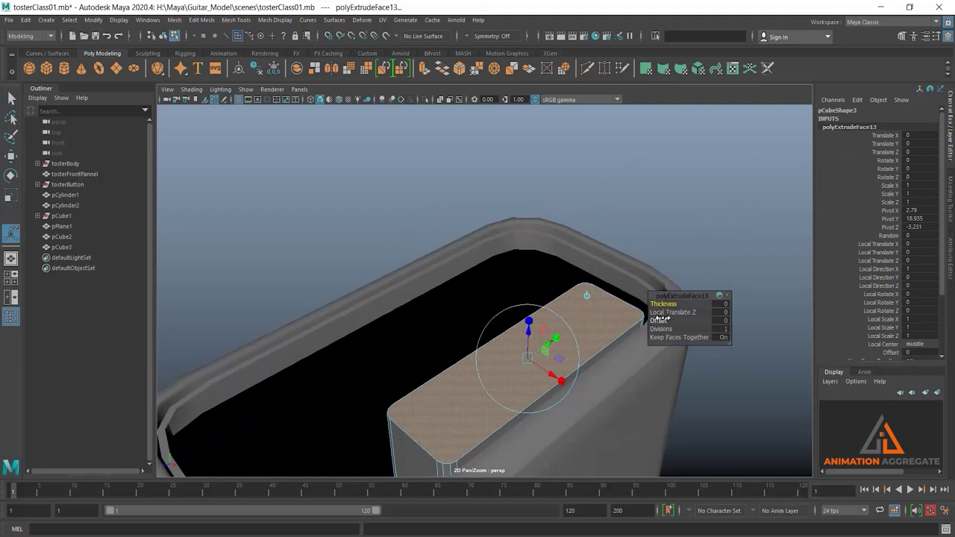
{"action": "left_click_drag", "start_coordinate": [661, 319], "coordinate": [676, 327]}
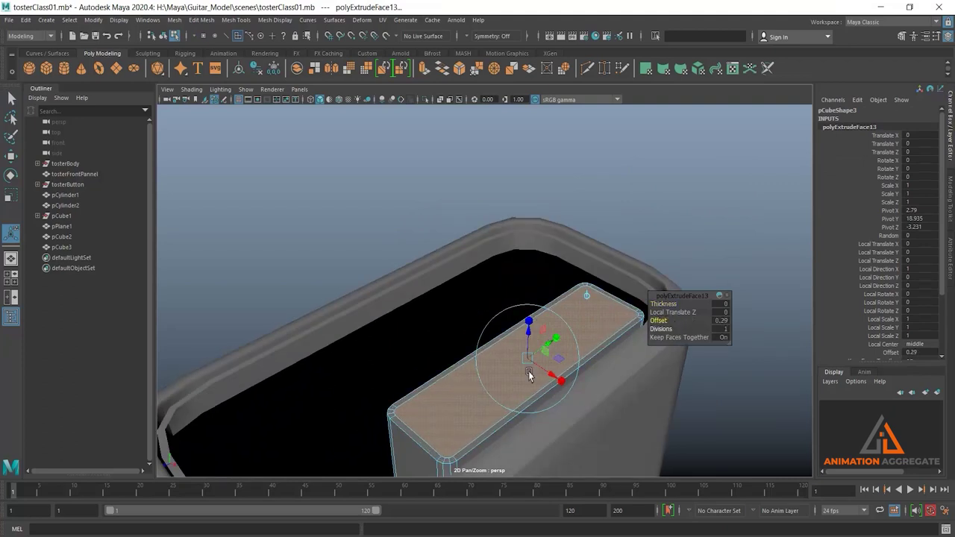
- Deselect the top face and pick out the ring of inset border faces
{"action": "right_click_drag", "start_coordinate": [458, 268], "coordinate": [499, 248]}
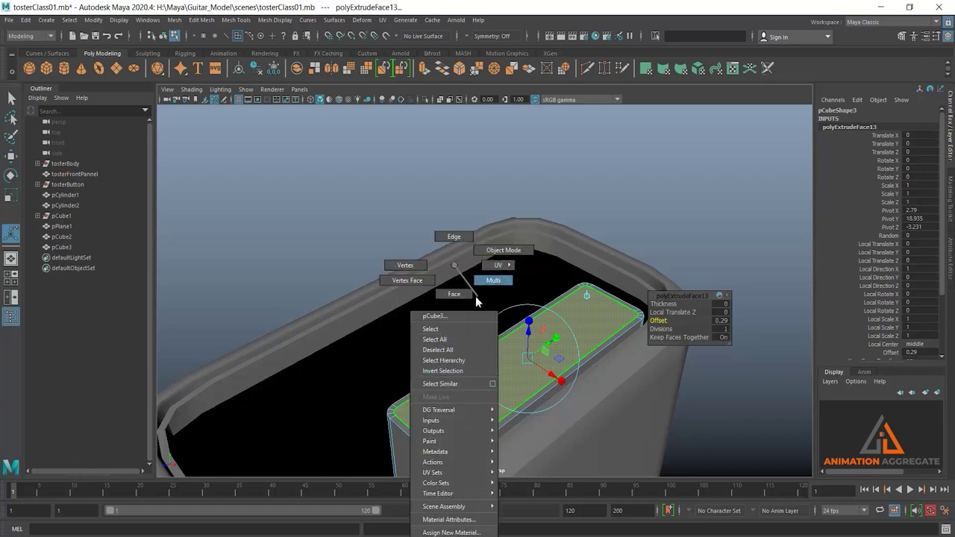
{"action": "left_click_drag", "start_coordinate": [500, 374], "coordinate": [462, 340], "text": "alt"}
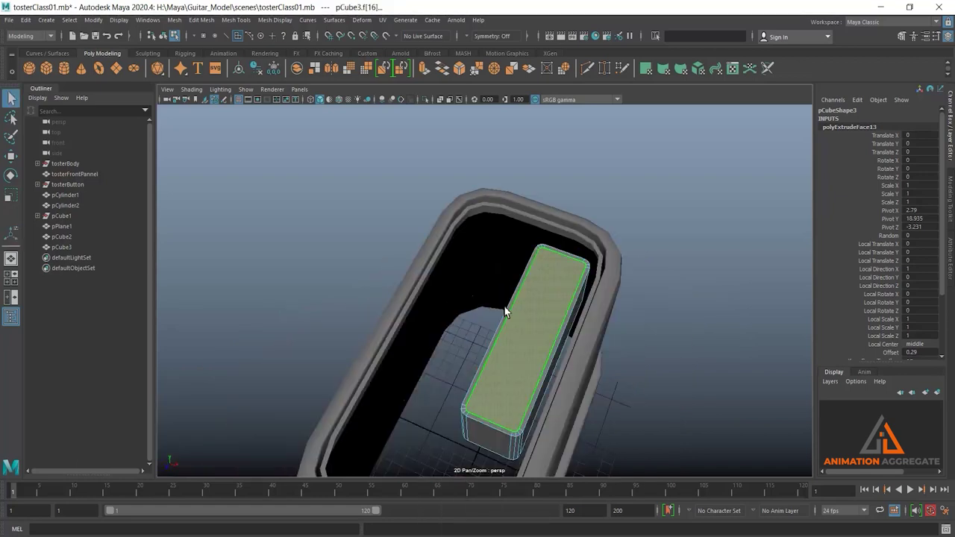
{"action": "left_click_drag", "start_coordinate": [506, 313], "coordinate": [537, 273], "text": "alt"}
{"action": "scroll", "coordinate": [537, 273], "scroll_direction": "up", "scroll_amount": 3}
{"action": "left_click", "coordinate": [514, 271]}
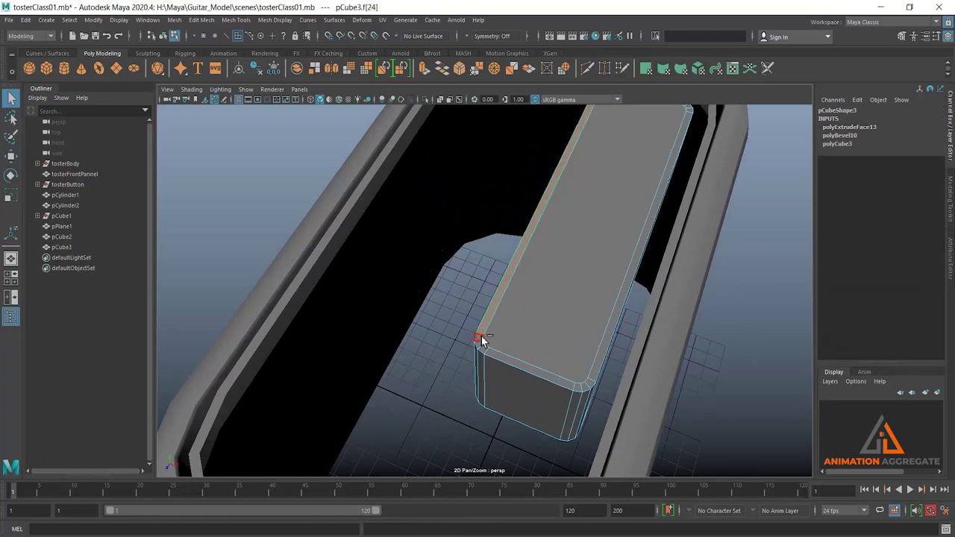
{"action": "double_click", "coordinate": [479, 336]}
{"action": "mouse_move", "coordinate": [594, 385]}
{"action": "left_mouse_down", "text": "alt"}
{"action": "mouse_move", "coordinate": [504, 326]}
{"action": "mouse_move", "coordinate": [565, 281]}
{"action": "mouse_move", "coordinate": [677, 293]}
{"action": "mouse_move", "coordinate": [676, 307]}
{"action": "mouse_move", "coordinate": [636, 307]}
{"action": "mouse_move", "coordinate": [671, 316]}
{"action": "left_mouse_up", "text": "alt"}
- Delete the remaining faces to leave the rim ring, then select it with the outer rim
{"action": "left_click_drag", "start_coordinate": [437, 134], "coordinate": [662, 474]}
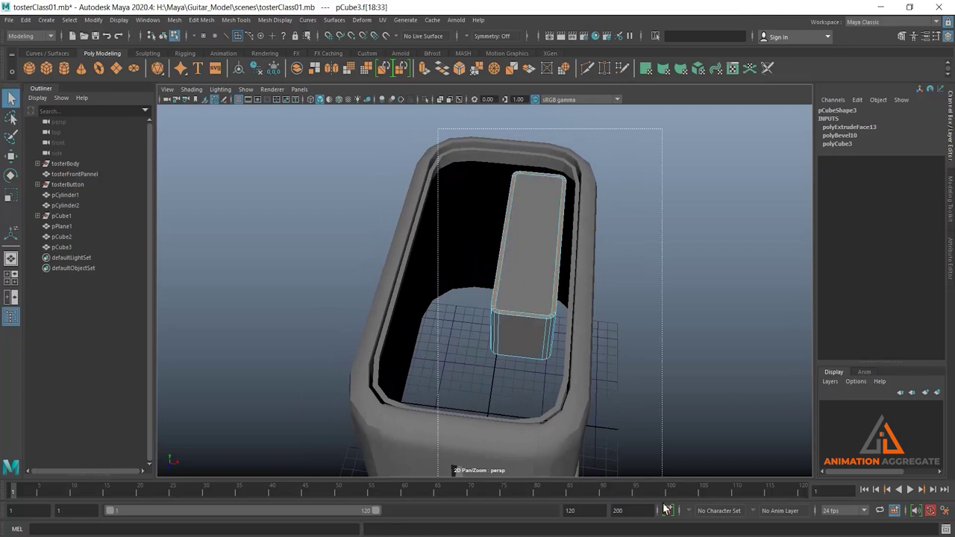
{"action": "left_click_drag", "start_coordinate": [709, 342], "coordinate": [528, 337], "text": "alt"}
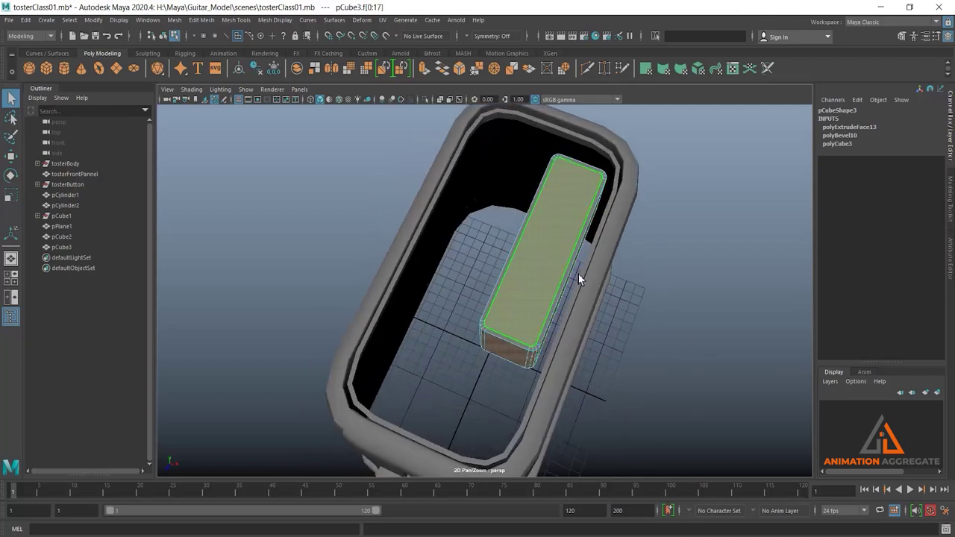
{"action": "left_click_drag", "start_coordinate": [712, 405], "coordinate": [729, 394], "text": "alt"}
{"action": "key", "text": "Delete"}
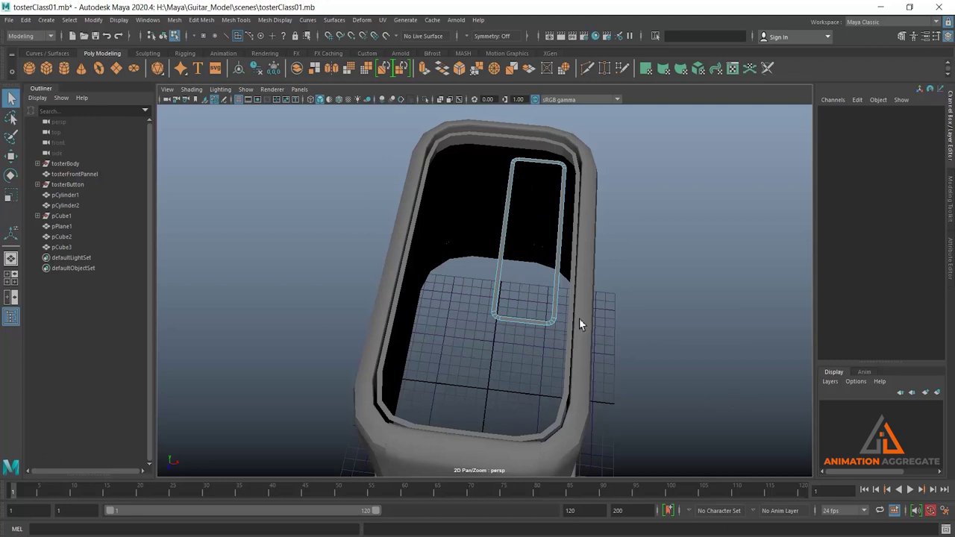
{"action": "right_click_drag", "start_coordinate": [580, 266], "coordinate": [634, 249]}
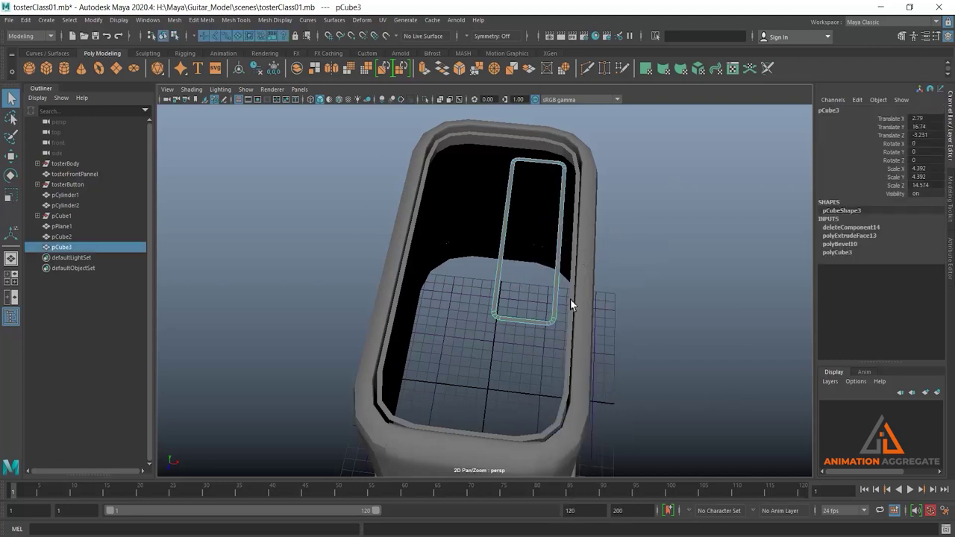
{"action": "left_click", "coordinate": [572, 298], "text": "shift"}
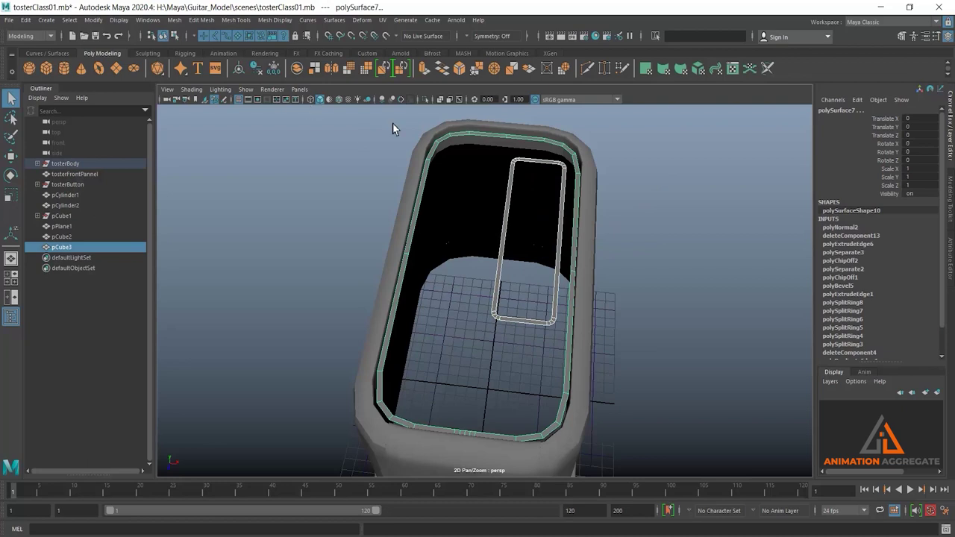
- Isolate the two rims and select only the slot rim ring
{"action": "left_click", "coordinate": [425, 99]}
{"action": "left_click_drag", "start_coordinate": [487, 246], "coordinate": [508, 227], "text": "alt"}
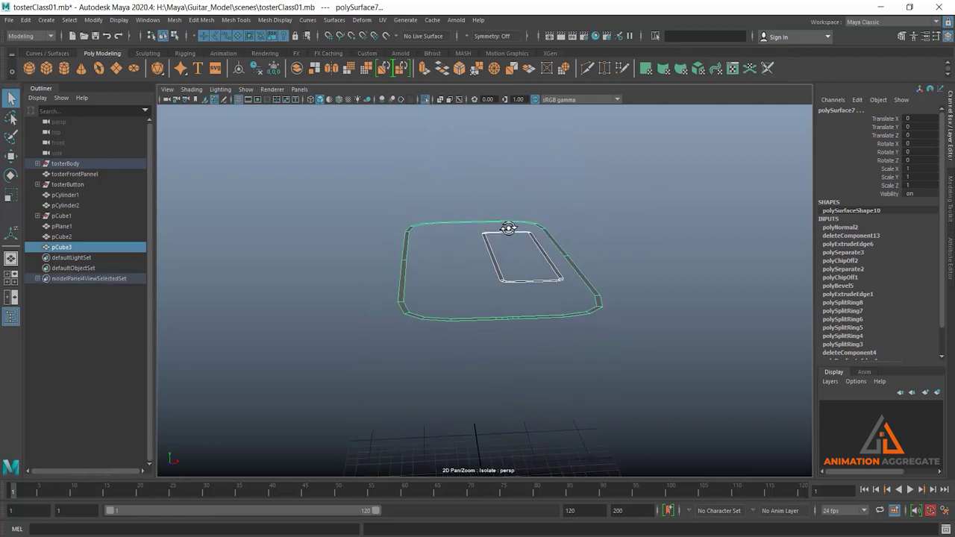
{"action": "left_click", "coordinate": [500, 267]}
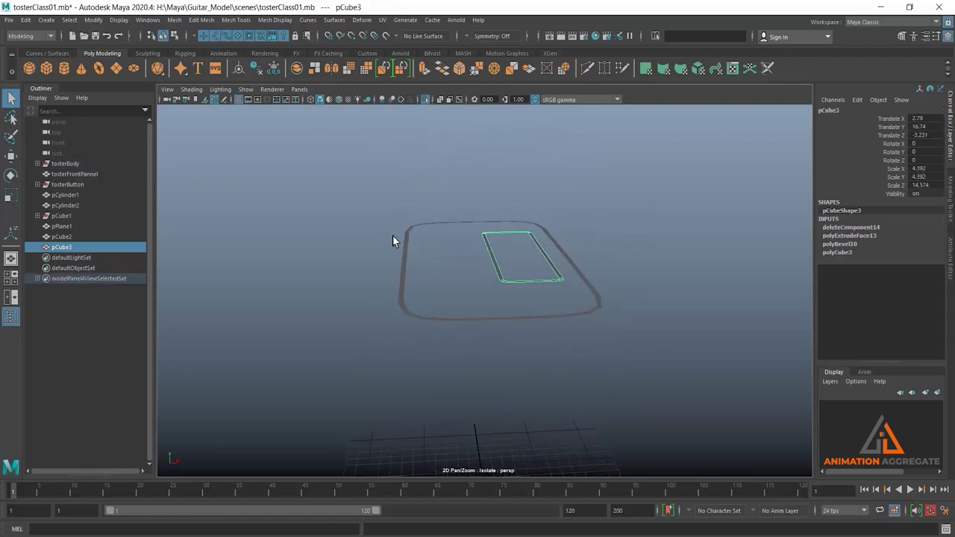
{"action": "scroll", "coordinate": [546, 292], "scroll_direction": "up", "scroll_amount": 1}
- Move the slot rim up to Translate Y 17.31, undoing a stray X move
{"action": "key", "text": "w"}
{"action": "scroll", "coordinate": [528, 349], "scroll_direction": "up", "scroll_amount": 3}
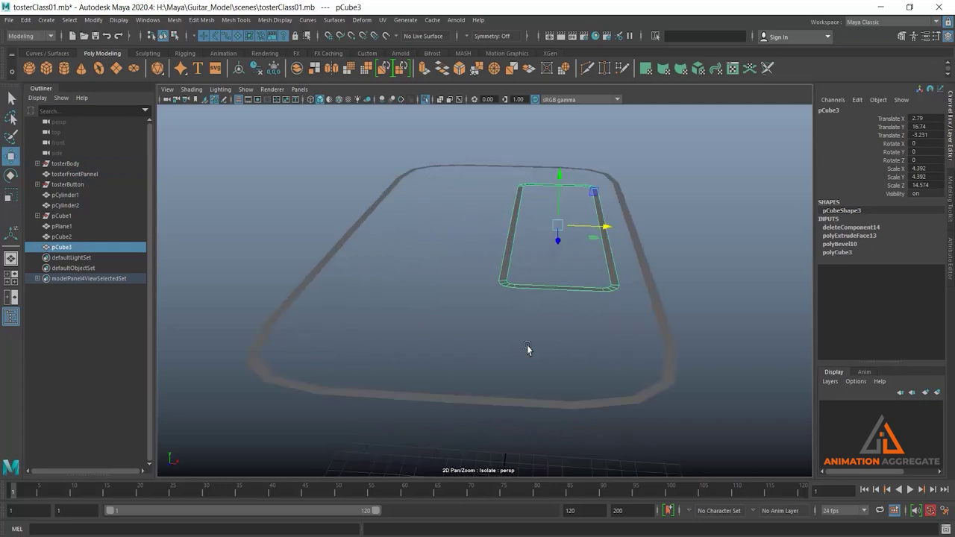
{"action": "left_click_drag", "start_coordinate": [527, 349], "coordinate": [680, 326], "text": "alt"}
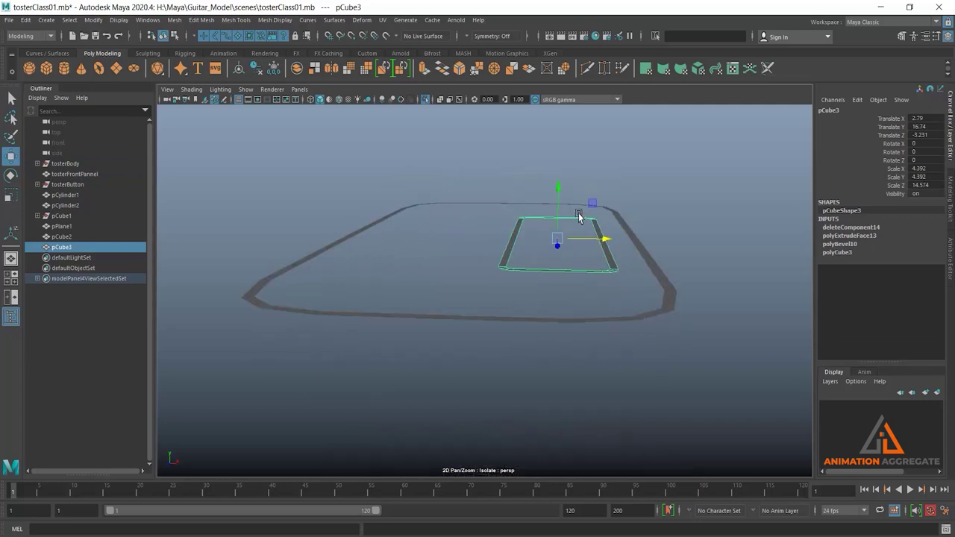
{"action": "middle_click_drag", "start_coordinate": [657, 314], "coordinate": [659, 315]}
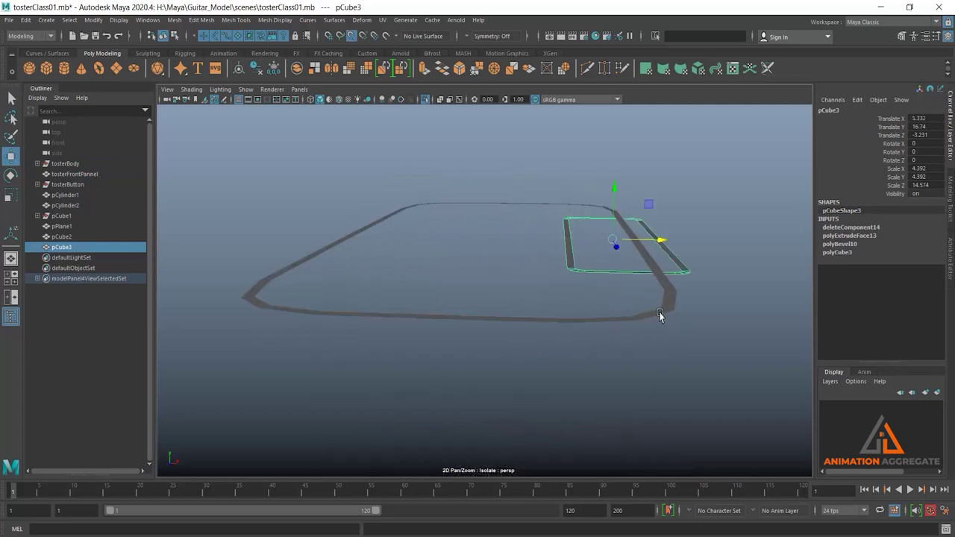
{"action": "key", "text": "ctrl+z"}
{"action": "left_click", "coordinate": [557, 190]}
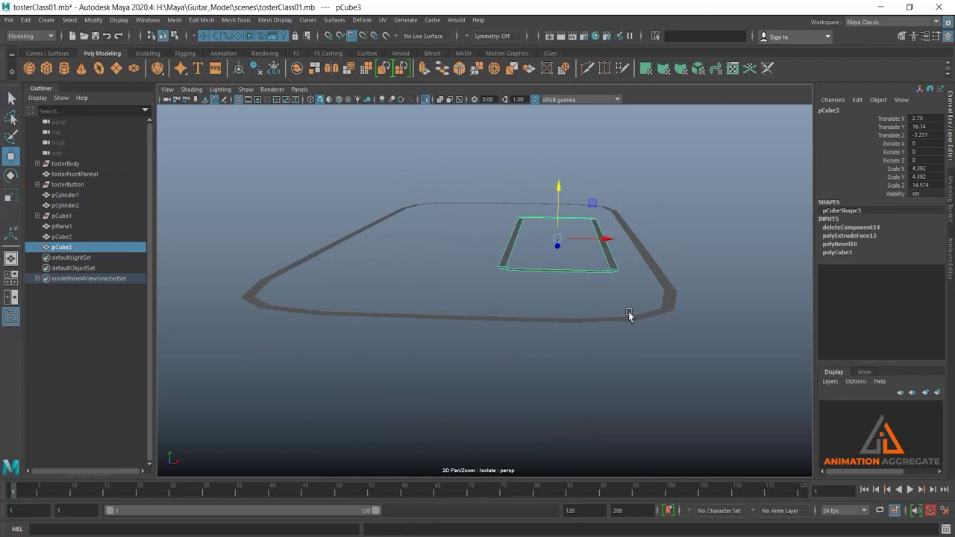
{"action": "middle_click_drag", "start_coordinate": [629, 315], "coordinate": [630, 319]}
{"action": "mouse_move", "coordinate": [650, 294]}
{"action": "left_mouse_down", "text": "alt"}
{"action": "mouse_move", "coordinate": [655, 300]}
{"action": "mouse_move", "coordinate": [550, 313]}
{"action": "mouse_move", "coordinate": [540, 255]}
{"action": "mouse_move", "coordinate": [578, 252]}
{"action": "mouse_move", "coordinate": [555, 255]}
{"action": "mouse_move", "coordinate": [544, 271]}
{"action": "mouse_move", "coordinate": [552, 239]}
{"action": "mouse_move", "coordinate": [467, 234]}
{"action": "mouse_move", "coordinate": [559, 273]}
{"action": "mouse_move", "coordinate": [616, 196]}
{"action": "left_mouse_up", "text": "alt"}
- Mirror pCube3 across world X, then add tosterBody to the selection
{"action": "right_click", "coordinate": [617, 195], "text": "shift"}
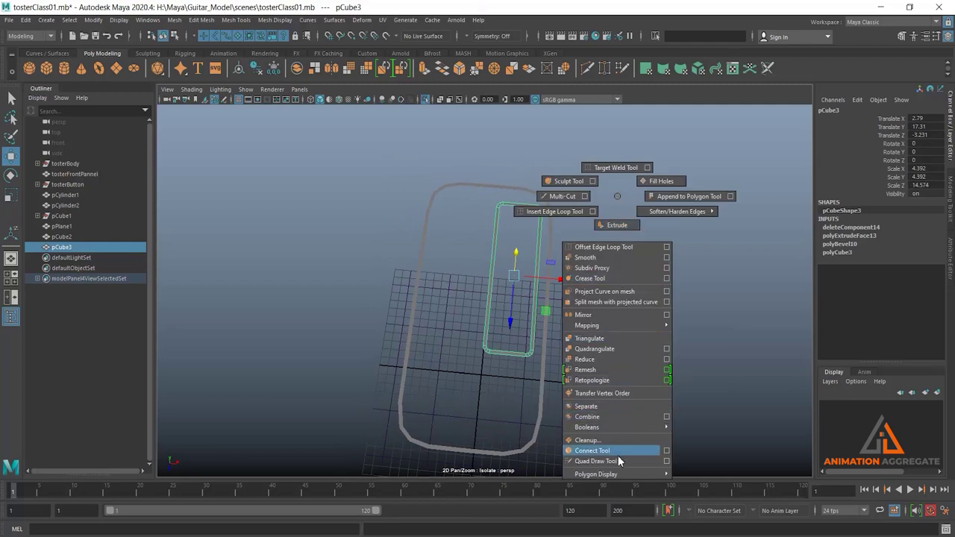
{"action": "left_click", "coordinate": [667, 316]}
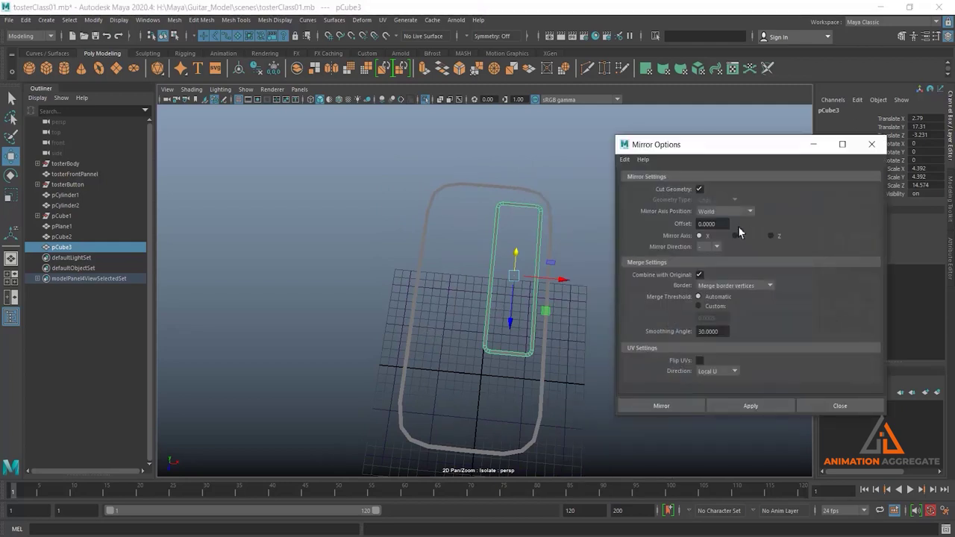
{"action": "left_click", "coordinate": [673, 407]}
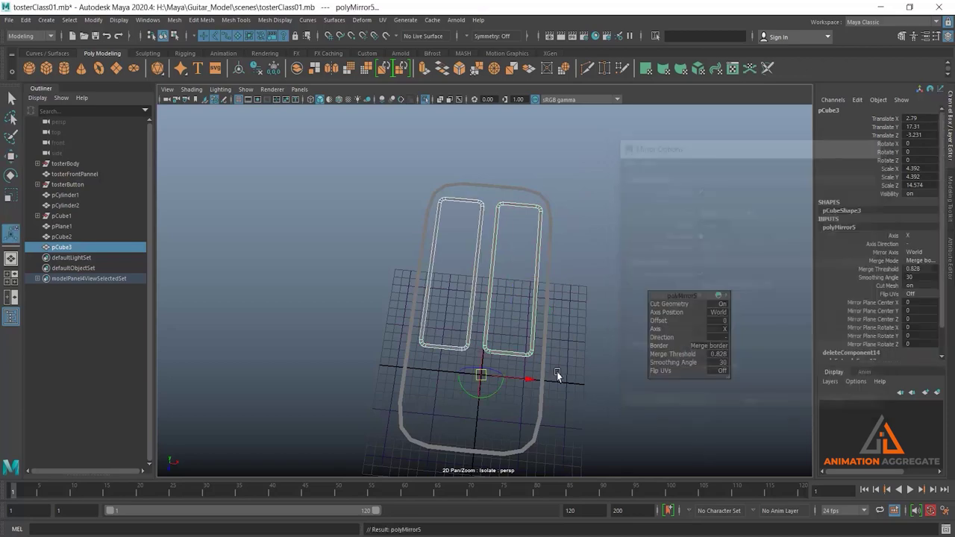
{"action": "mouse_move", "coordinate": [557, 371]}
{"action": "left_mouse_down", "text": "alt"}
{"action": "mouse_move", "coordinate": [507, 305]}
{"action": "mouse_move", "coordinate": [494, 241]}
{"action": "mouse_move", "coordinate": [503, 290]}
{"action": "mouse_move", "coordinate": [527, 216]}
{"action": "mouse_move", "coordinate": [514, 275]}
{"action": "mouse_move", "coordinate": [497, 202]}
{"action": "mouse_move", "coordinate": [419, 198]}
{"action": "left_mouse_up", "text": "alt"}
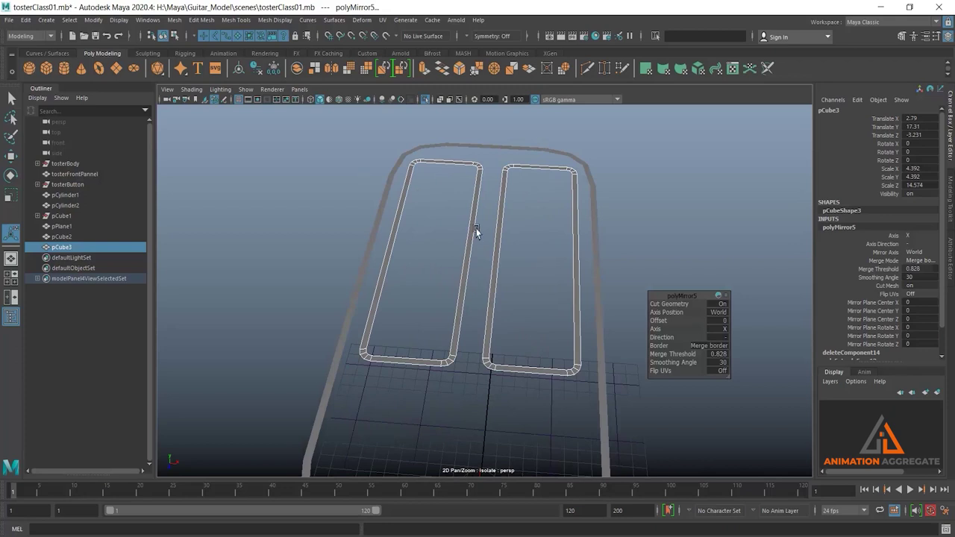
{"action": "left_click", "coordinate": [602, 282], "text": "shift"}
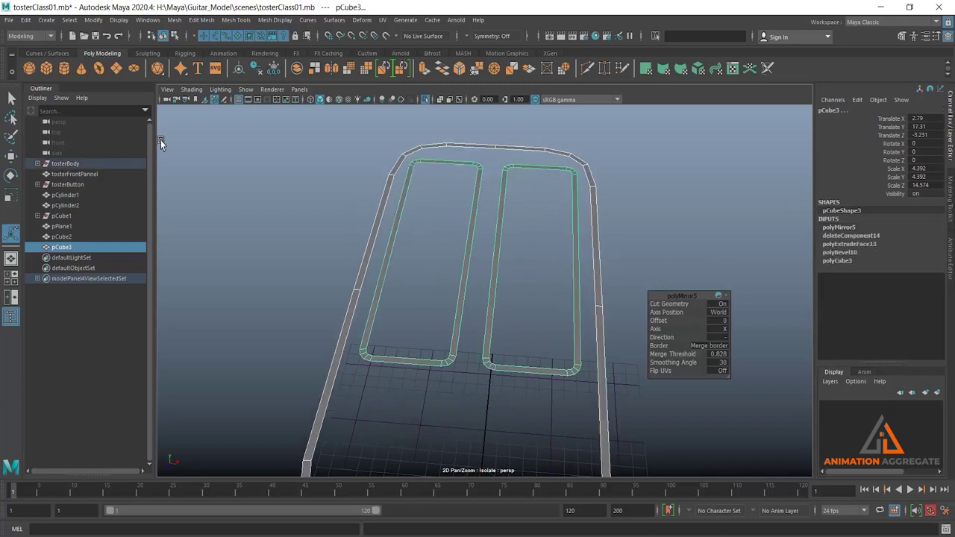
- Combine pCube3 and tosterBody via Mesh > Combine into polySurface7, then reselect it
{"action": "left_click", "coordinate": [175, 20]}
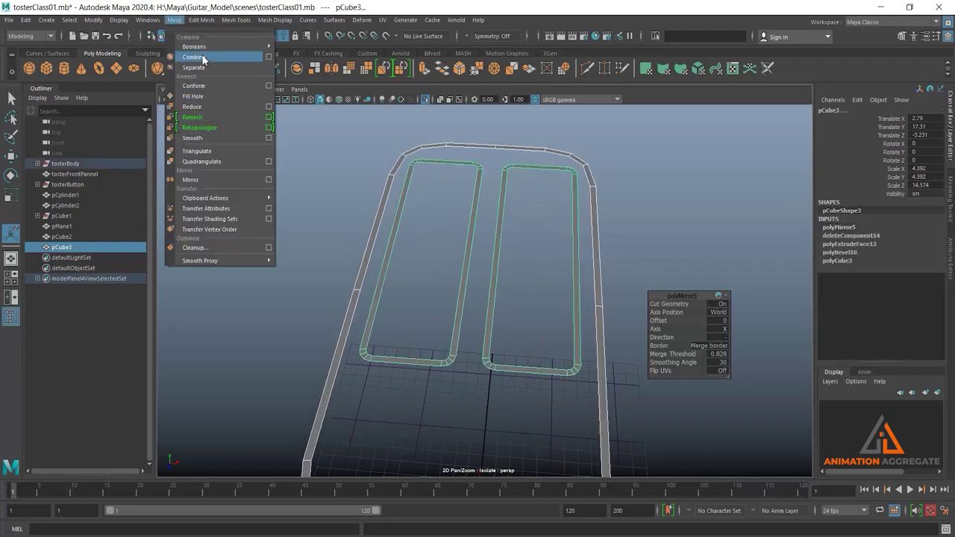
{"action": "left_click", "coordinate": [201, 58]}
{"action": "mouse_move", "coordinate": [548, 199]}
{"action": "left_mouse_down", "text": "alt"}
{"action": "mouse_move", "coordinate": [544, 251]}
{"action": "mouse_move", "coordinate": [518, 245]}
{"action": "mouse_move", "coordinate": [535, 292]}
{"action": "mouse_move", "coordinate": [426, 255]}
{"action": "mouse_move", "coordinate": [518, 269]}
{"action": "mouse_move", "coordinate": [542, 247]}
{"action": "mouse_move", "coordinate": [512, 271]}
{"action": "mouse_move", "coordinate": [528, 256]}
{"action": "mouse_move", "coordinate": [529, 275]}
{"action": "mouse_move", "coordinate": [546, 273]}
{"action": "left_mouse_up", "text": "alt"}
{"action": "left_click", "coordinate": [556, 271]}
{"action": "left_click", "coordinate": [490, 273]}
{"action": "right_click_drag", "start_coordinate": [547, 273], "coordinate": [546, 277], "text": "alt"}
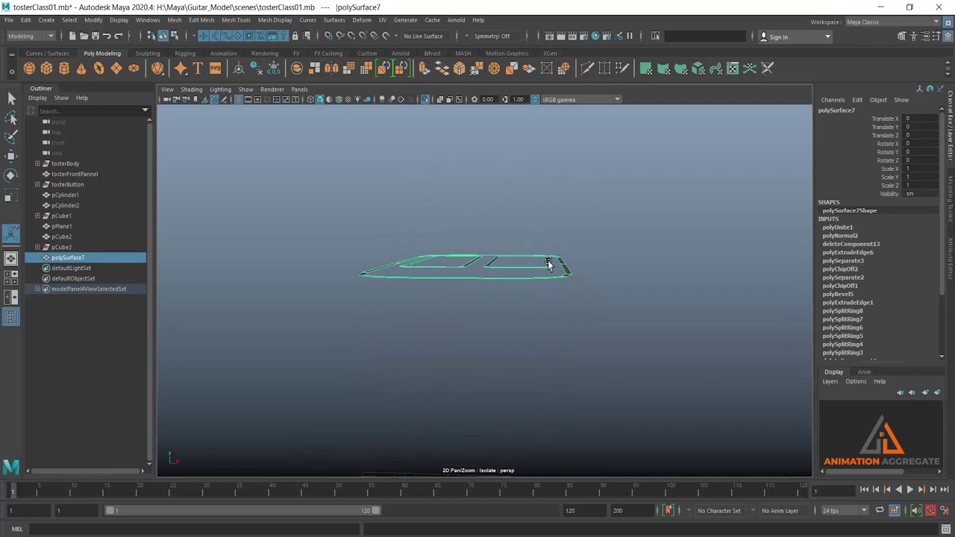
{"action": "right_click_drag", "start_coordinate": [548, 264], "coordinate": [494, 218]}
{"action": "left_click_drag", "start_coordinate": [343, 200], "coordinate": [617, 356]}
{"action": "key", "text": "r"}
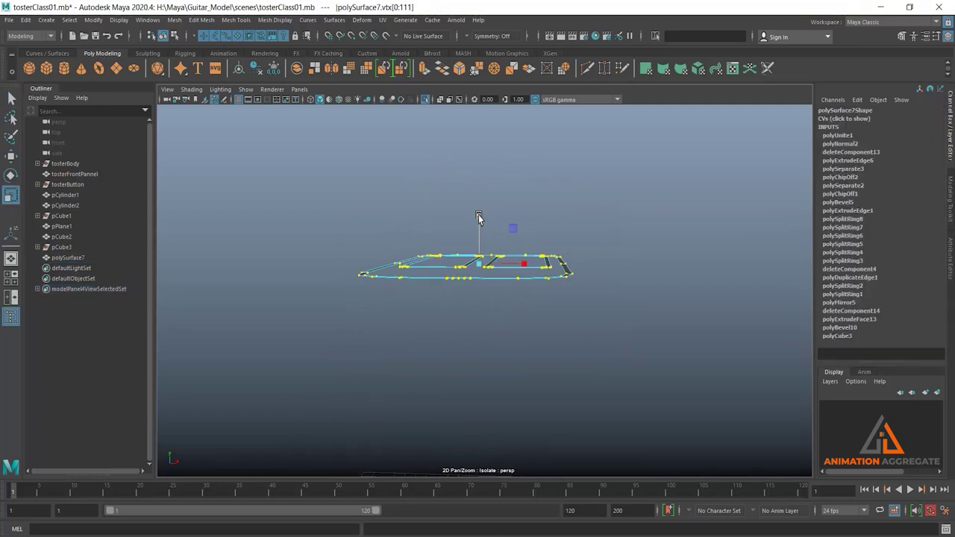
{"action": "left_click_drag", "start_coordinate": [478, 217], "coordinate": [589, 248], "text": "alt"}
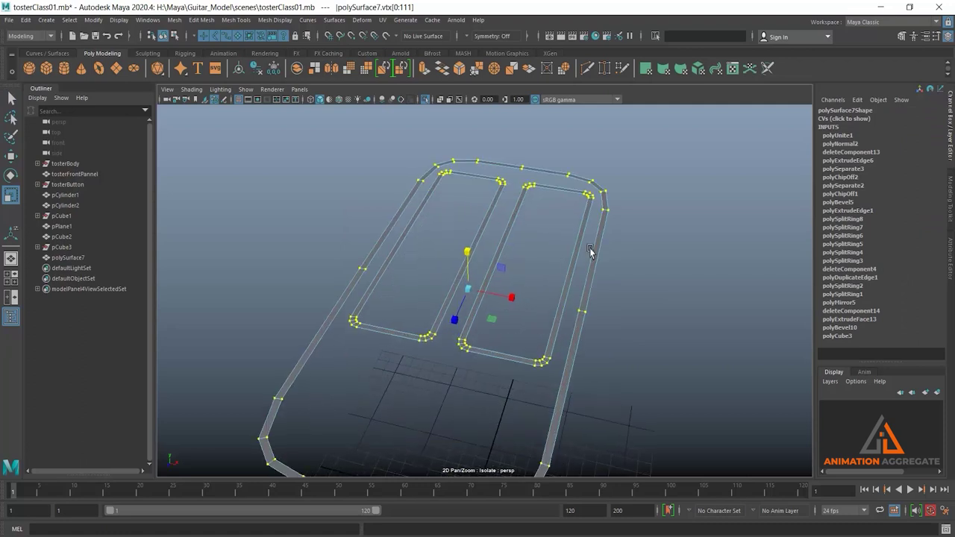
{"action": "right_click_drag", "start_coordinate": [598, 243], "coordinate": [639, 202]}
{"action": "left_click", "coordinate": [651, 280]}
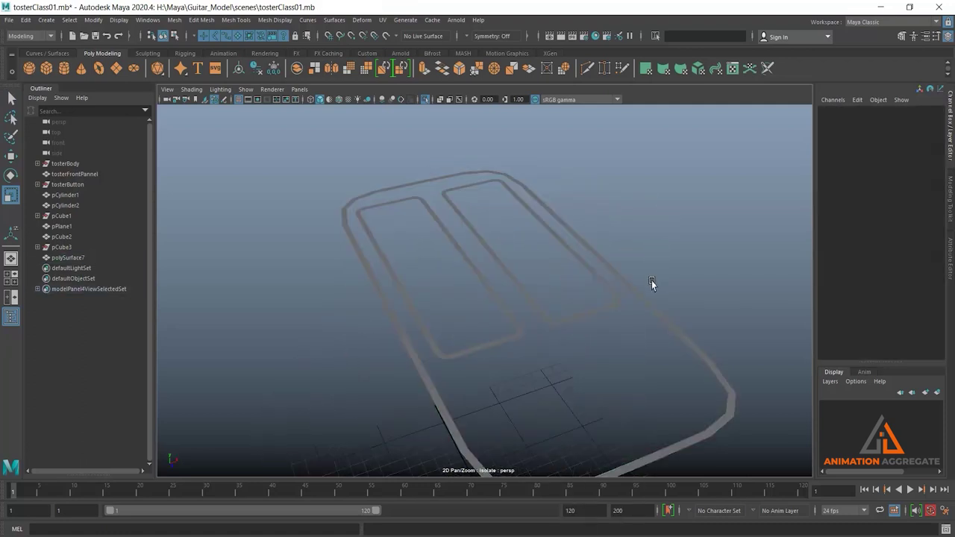
{"action": "mouse_move", "coordinate": [652, 280]}
{"action": "left_mouse_down", "text": "alt"}
{"action": "mouse_move", "coordinate": [571, 356]}
{"action": "mouse_move", "coordinate": [531, 280]}
{"action": "mouse_move", "coordinate": [522, 288]}
{"action": "mouse_move", "coordinate": [522, 346]}
{"action": "mouse_move", "coordinate": [532, 373]}
{"action": "mouse_move", "coordinate": [500, 189]}
{"action": "mouse_move", "coordinate": [538, 199]}
{"action": "left_mouse_up", "text": "alt"}
- Select the facing inner edges of the two slot rims in edge mode
{"action": "left_click", "coordinate": [474, 267]}
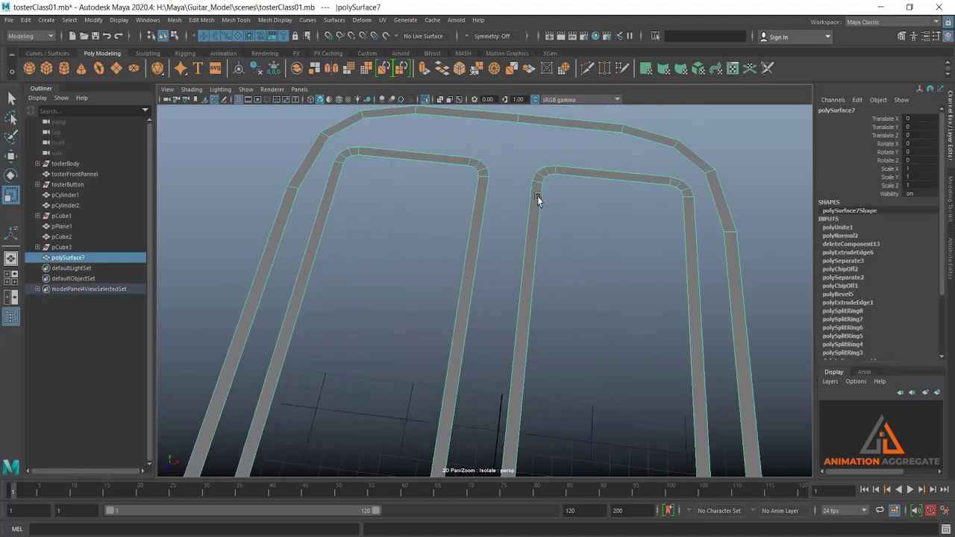
{"action": "right_click_drag", "start_coordinate": [538, 197], "coordinate": [497, 174]}
{"action": "left_click", "coordinate": [527, 176]}
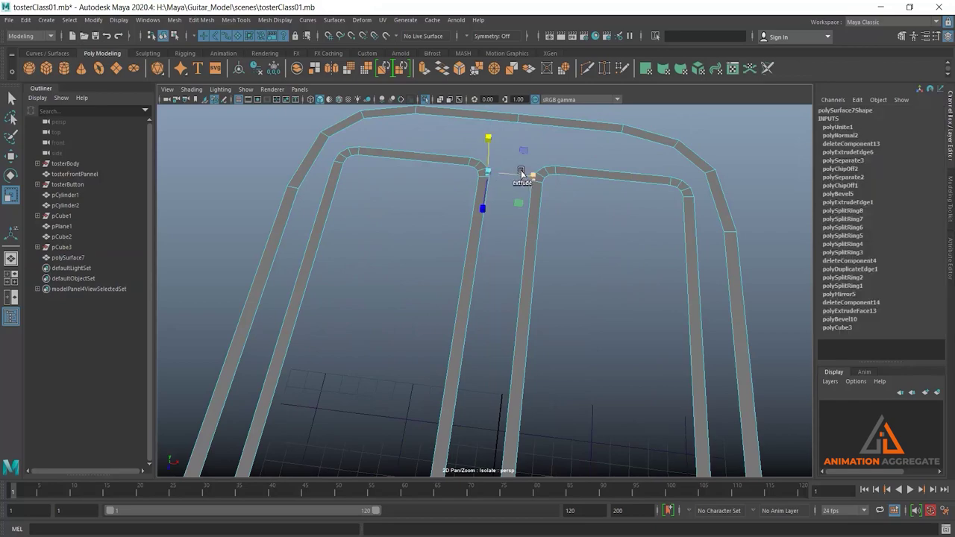
{"action": "key", "text": "q"}
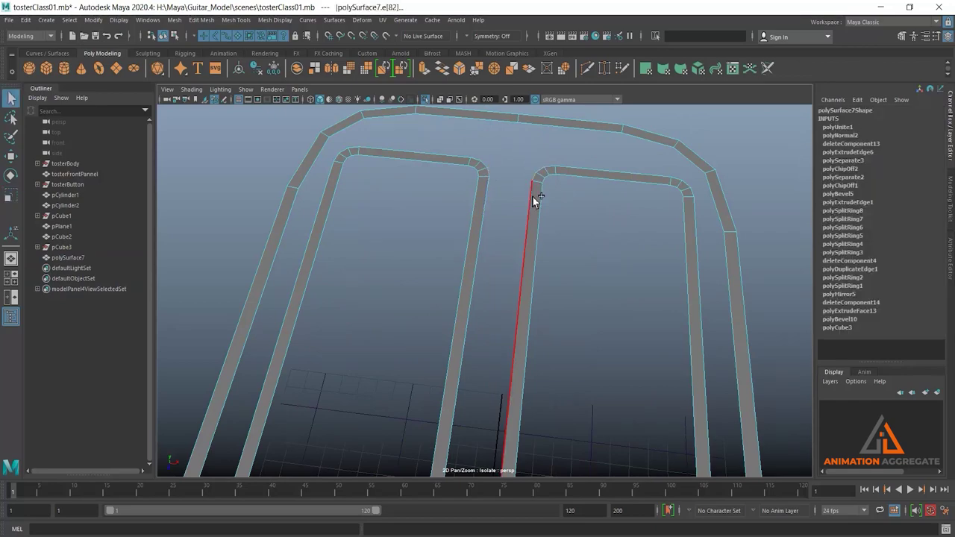
{"action": "left_click", "coordinate": [492, 230]}
{"action": "middle_click_drag", "start_coordinate": [494, 233], "coordinate": [591, 200], "text": "alt"}
{"action": "scroll", "coordinate": [567, 254], "scroll_direction": "down", "scroll_amount": 3}
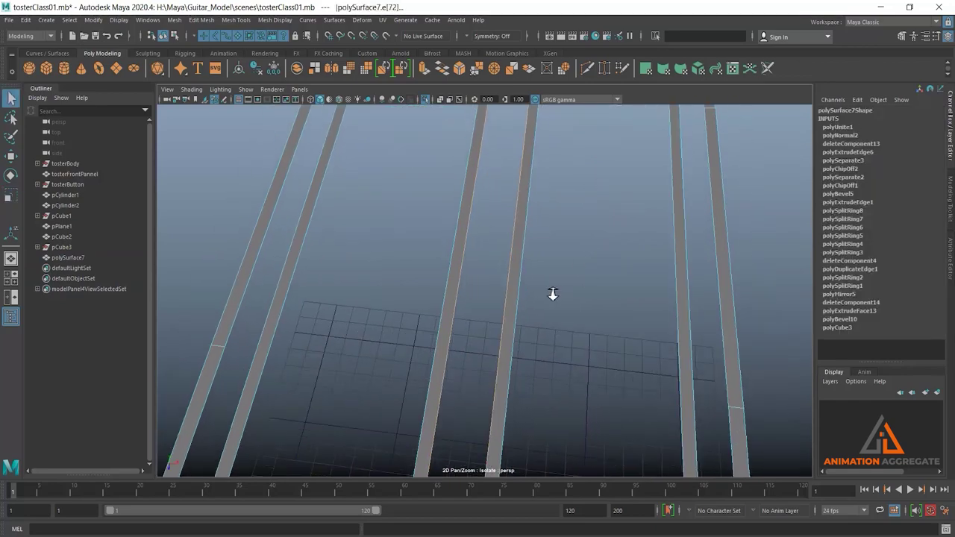
{"action": "scroll", "coordinate": [552, 291], "scroll_direction": "down", "scroll_amount": 3}
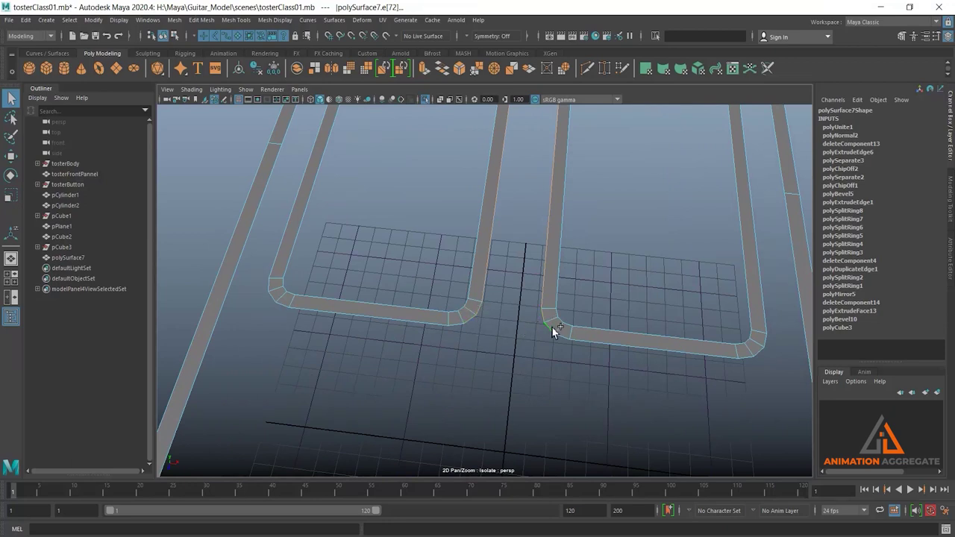
{"action": "mouse_move", "coordinate": [585, 213]}
{"action": "left_mouse_down", "text": "alt"}
{"action": "mouse_move", "coordinate": [494, 247]}
{"action": "mouse_move", "coordinate": [467, 235]}
{"action": "left_mouse_up", "text": "alt"}
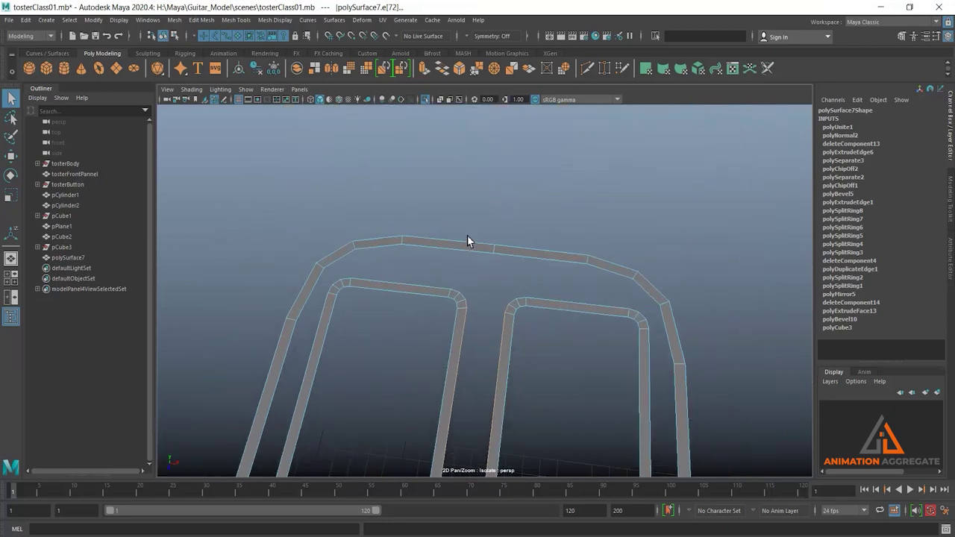
{"action": "scroll", "coordinate": [463, 328], "scroll_direction": "up", "scroll_amount": 2}
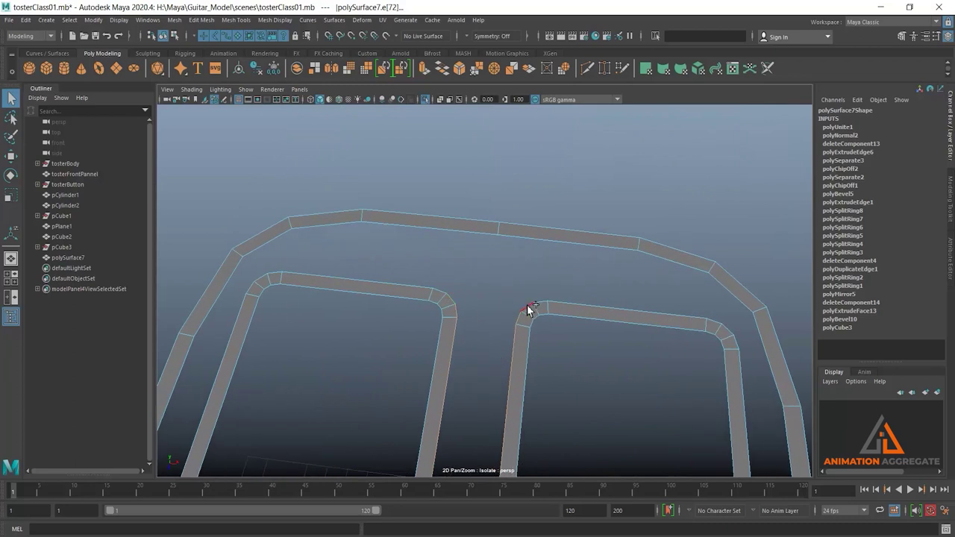
- Bridge the facing edges into a centre strip and select its new face
{"action": "right_click_drag", "start_coordinate": [569, 203], "coordinate": [567, 367], "text": "shift"}
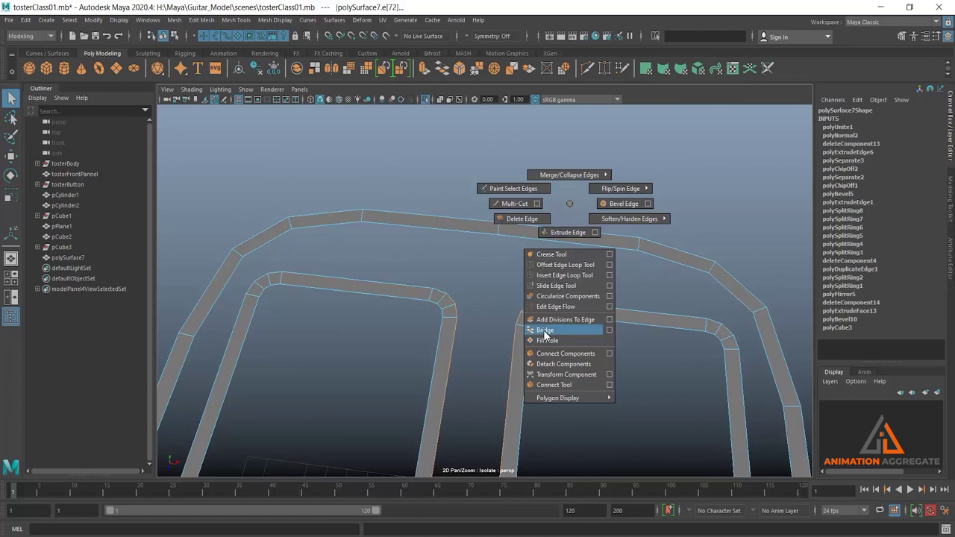
{"action": "right_click_drag", "start_coordinate": [567, 368], "coordinate": [543, 330], "text": "shift"}
{"action": "mouse_move", "coordinate": [543, 335]}
{"action": "left_mouse_down", "text": "alt"}
{"action": "mouse_move", "coordinate": [486, 261]}
{"action": "mouse_move", "coordinate": [522, 198]}
{"action": "mouse_move", "coordinate": [523, 266]}
{"action": "mouse_move", "coordinate": [505, 248]}
{"action": "left_mouse_up", "text": "alt"}
{"action": "right_click_drag", "start_coordinate": [505, 249], "coordinate": [507, 159]}
{"action": "left_click", "coordinate": [507, 226]}
- Split the centre bridge strip with a new edge loop
{"action": "left_click", "coordinate": [514, 210]}
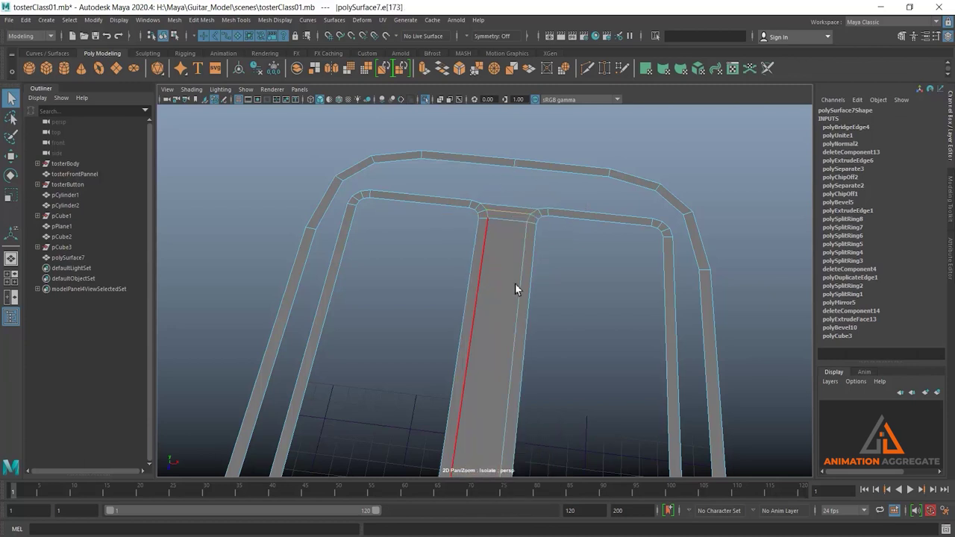
{"action": "right_click_drag", "start_coordinate": [628, 133], "coordinate": [602, 186], "text": "shift"}
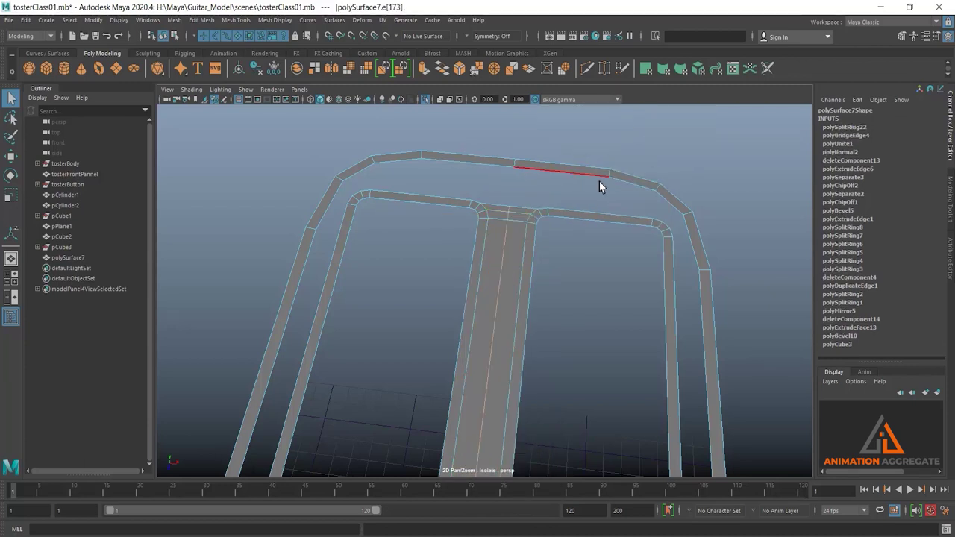
{"action": "scroll", "coordinate": [540, 202], "scroll_direction": "down", "scroll_amount": 3}
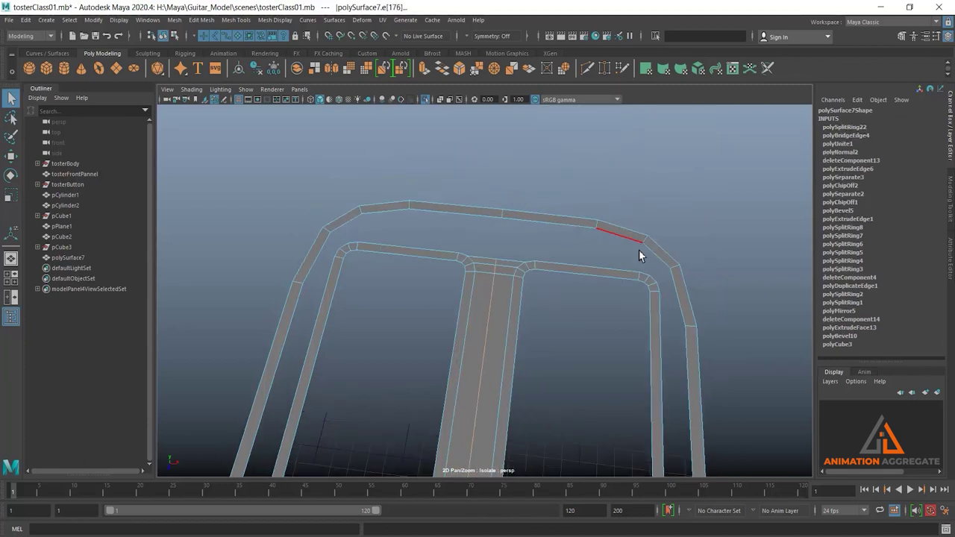
{"action": "mouse_move", "coordinate": [639, 250]}
{"action": "left_mouse_down", "text": "alt"}
{"action": "mouse_move", "coordinate": [634, 319]}
{"action": "mouse_move", "coordinate": [610, 377]}
{"action": "mouse_move", "coordinate": [629, 344]}
{"action": "mouse_move", "coordinate": [607, 322]}
{"action": "mouse_move", "coordinate": [587, 333]}
{"action": "mouse_move", "coordinate": [545, 218]}
{"action": "left_mouse_up", "text": "alt"}
{"action": "scroll", "coordinate": [548, 239], "scroll_direction": "up", "scroll_amount": 2}
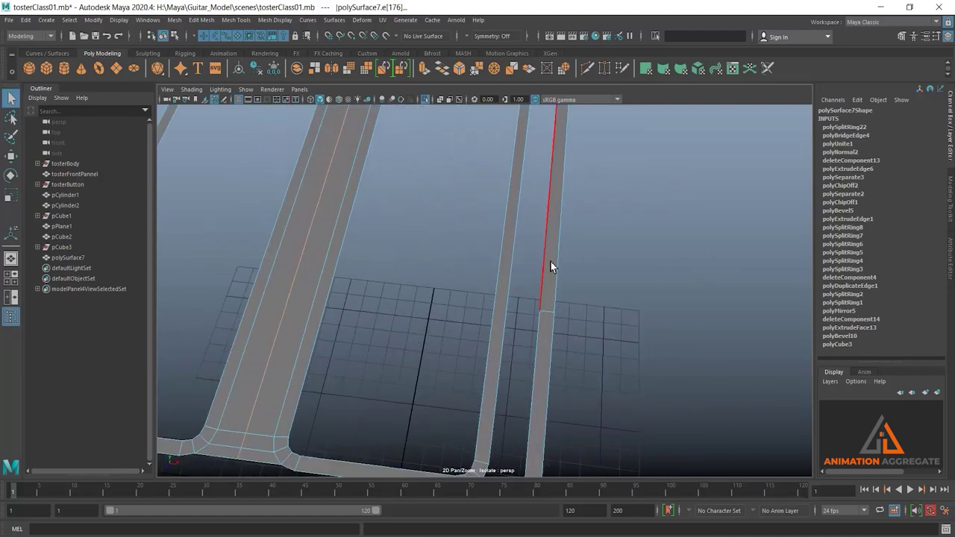
- Insert more edge loops across the rim strips near the rounded corners
{"action": "mouse_move", "coordinate": [550, 262]}
{"action": "right_mouse_down"}
{"action": "mouse_move", "coordinate": [579, 236]}
{"action": "mouse_move", "coordinate": [623, 237]}
{"action": "right_mouse_up"}
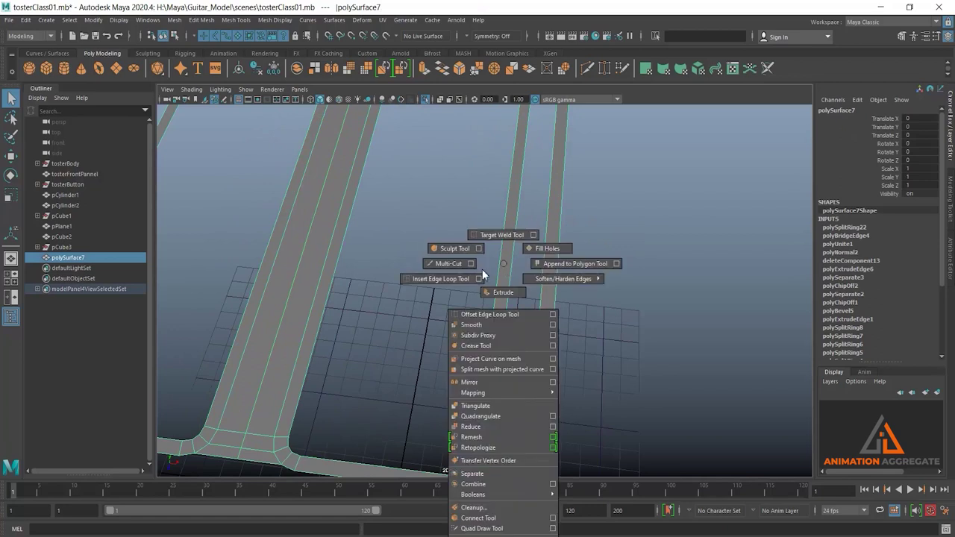
{"action": "right_click_drag", "start_coordinate": [504, 265], "coordinate": [452, 276], "text": "shift"}
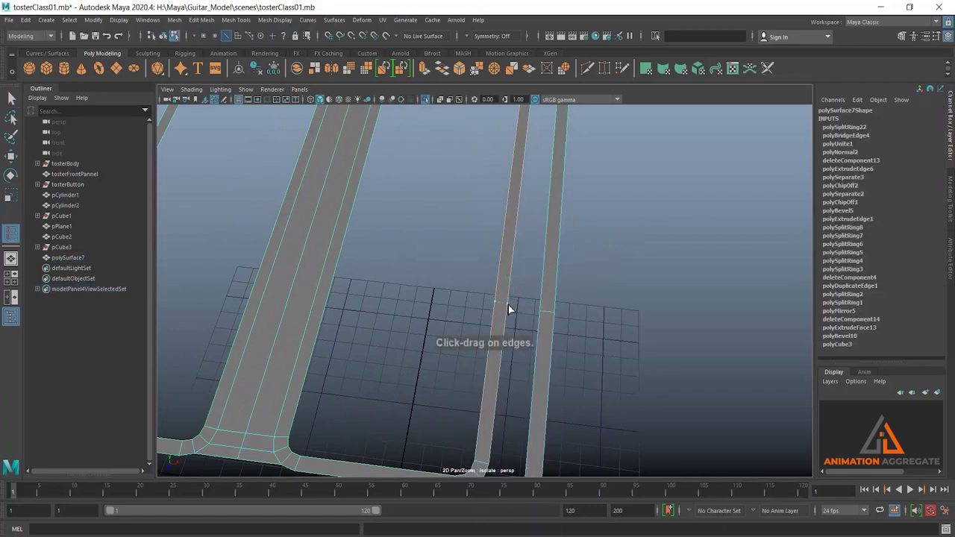
{"action": "left_click", "coordinate": [510, 312]}
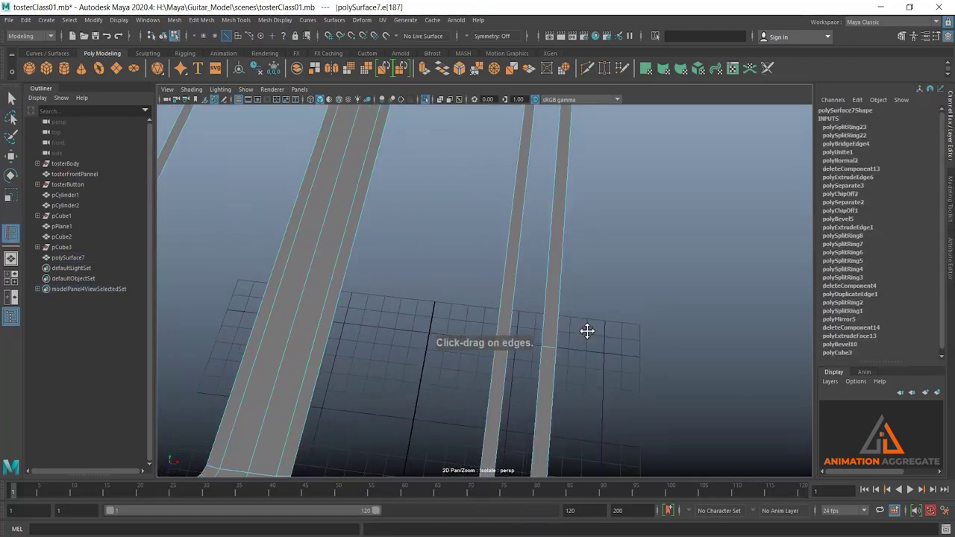
{"action": "left_click_drag", "start_coordinate": [586, 330], "coordinate": [527, 321], "text": "alt"}
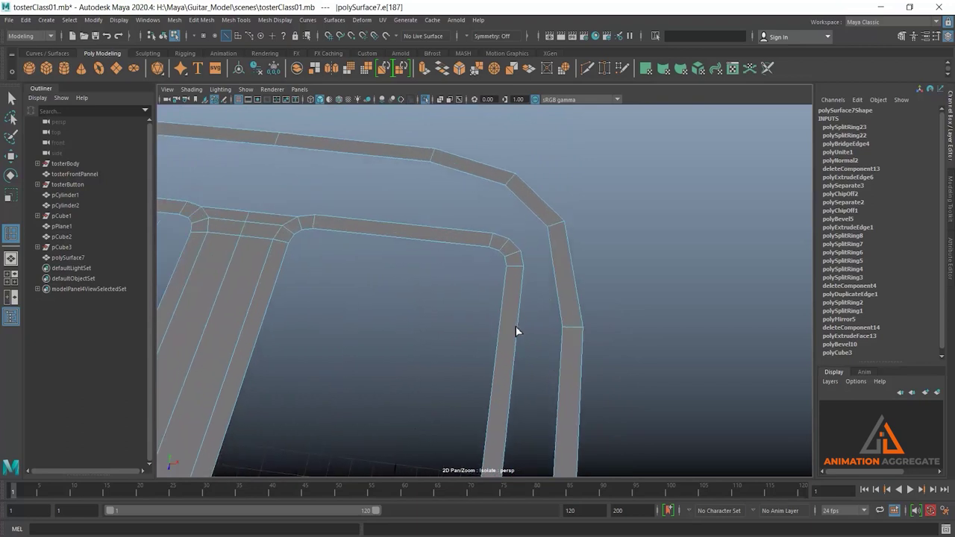
{"action": "left_click", "coordinate": [518, 326]}
{"action": "left_click", "coordinate": [520, 333]}
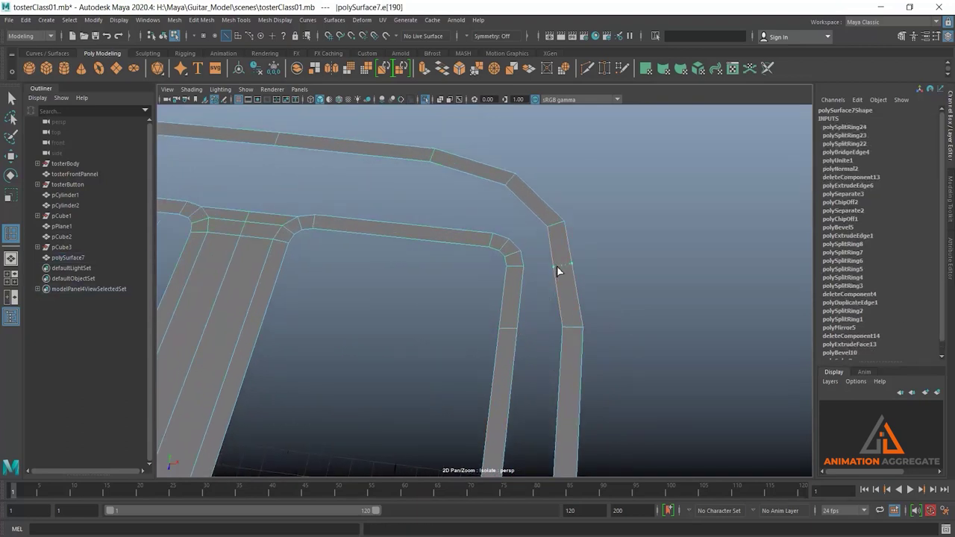
{"action": "left_click", "coordinate": [558, 271]}
- Select an edge on the right strip and pan up along it
{"action": "key", "text": "w"}
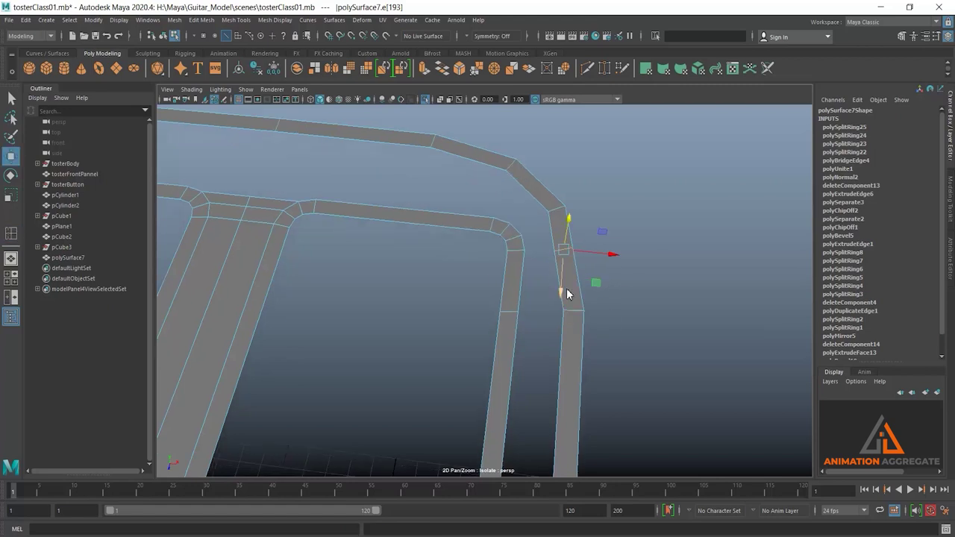
{"action": "left_click", "coordinate": [524, 246]}
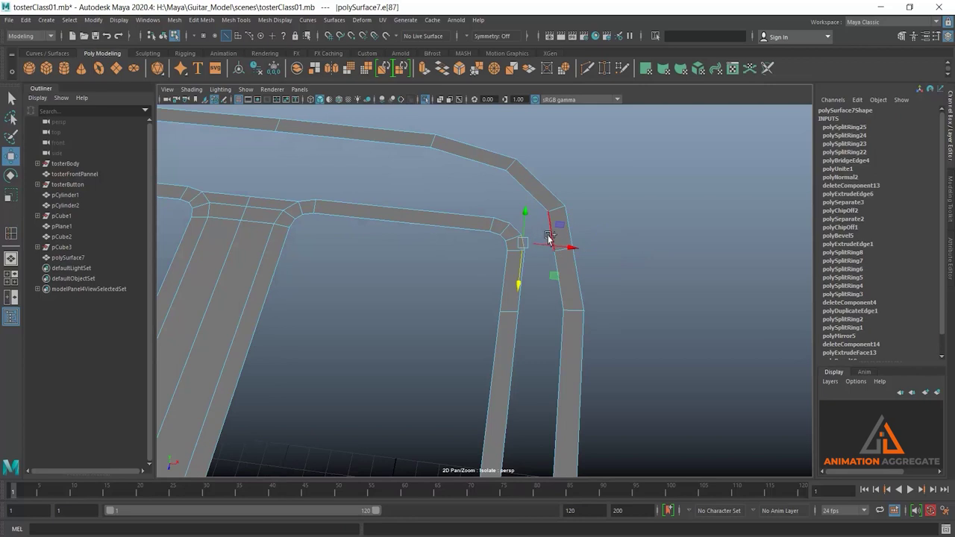
{"action": "key", "text": "q"}
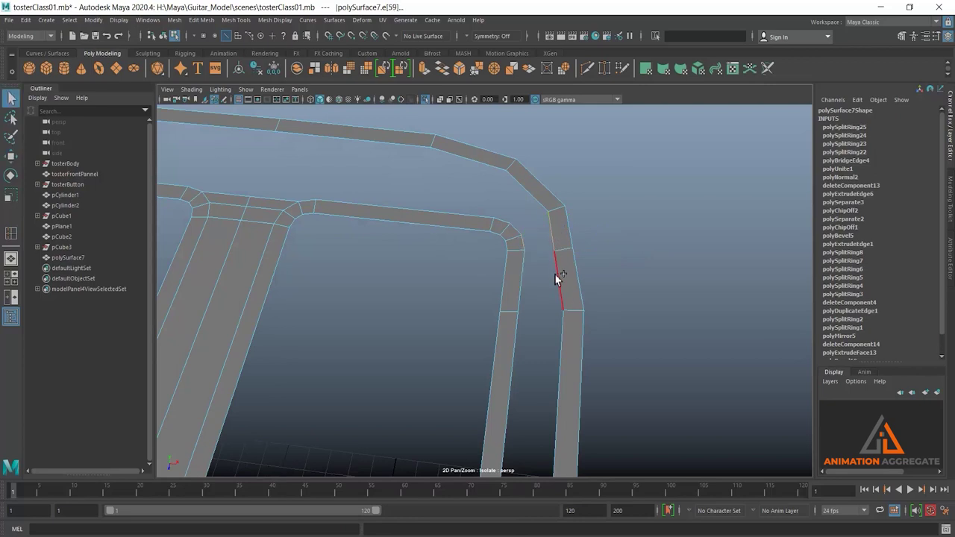
{"action": "left_click", "coordinate": [554, 289]}
{"action": "middle_click_drag", "start_coordinate": [565, 271], "coordinate": [577, 155], "text": "alt"}
- Bridge the right strip's long inner edge to fill the gap with a face
{"action": "left_click", "coordinate": [572, 239]}
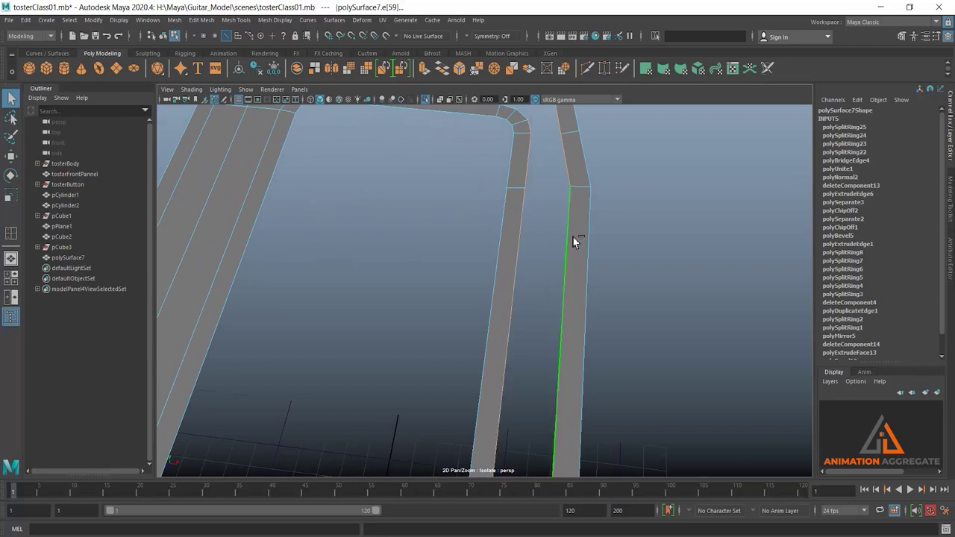
{"action": "right_click", "coordinate": [634, 192], "text": "shift"}
{"action": "left_click", "coordinate": [612, 321]}
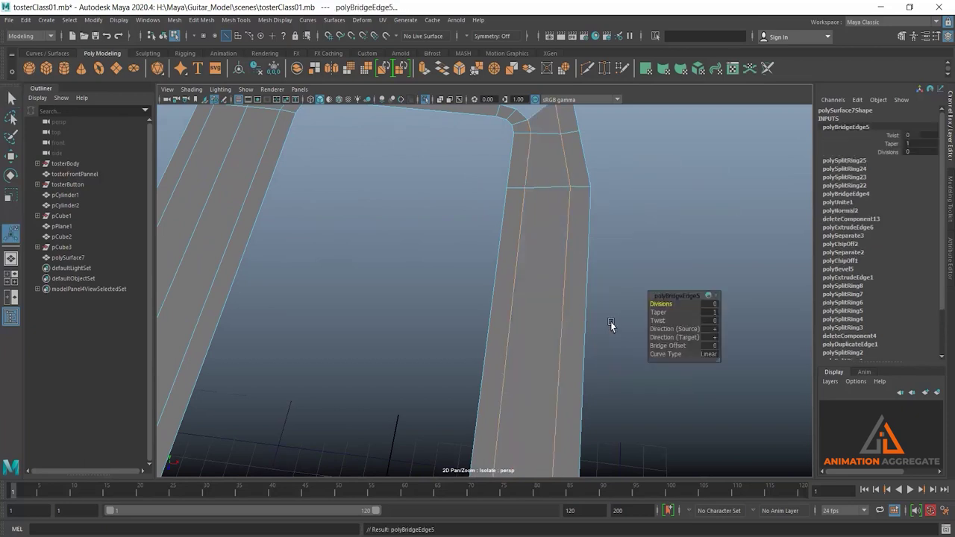
{"action": "mouse_move", "coordinate": [611, 323]}
{"action": "left_mouse_down", "text": "alt"}
{"action": "mouse_move", "coordinate": [548, 205]}
{"action": "mouse_move", "coordinate": [533, 221]}
{"action": "left_mouse_up", "text": "alt"}
{"action": "middle_click_drag", "start_coordinate": [533, 222], "coordinate": [530, 335], "text": "alt"}
{"action": "mouse_move", "coordinate": [530, 335]}
{"action": "left_mouse_down", "text": "alt"}
{"action": "mouse_move", "coordinate": [532, 283]}
{"action": "mouse_move", "coordinate": [468, 237]}
{"action": "mouse_move", "coordinate": [477, 247]}
{"action": "left_mouse_up", "text": "alt"}
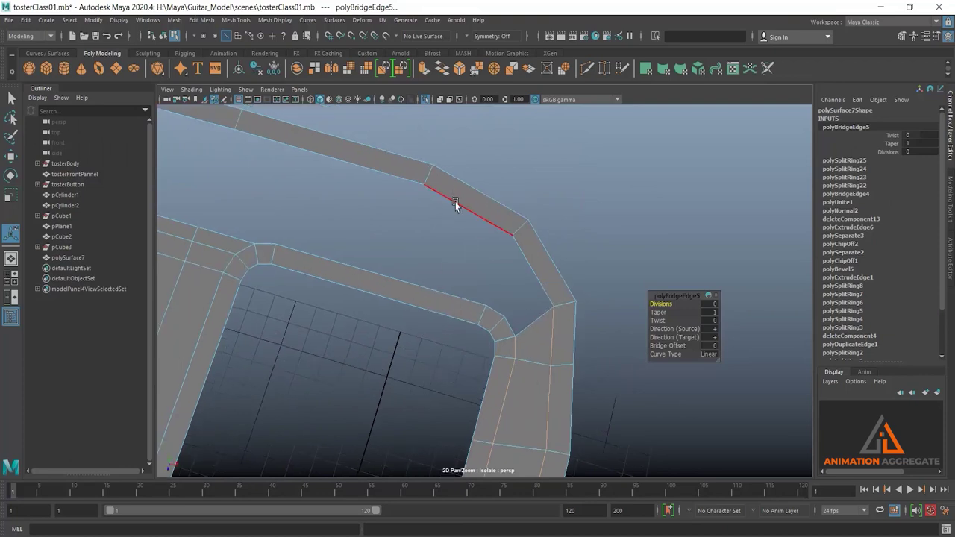
- Bridge the upper outer rim corner edges and another rim edge pair with new faces
{"action": "left_click", "coordinate": [501, 325]}
{"action": "left_click", "coordinate": [535, 284]}
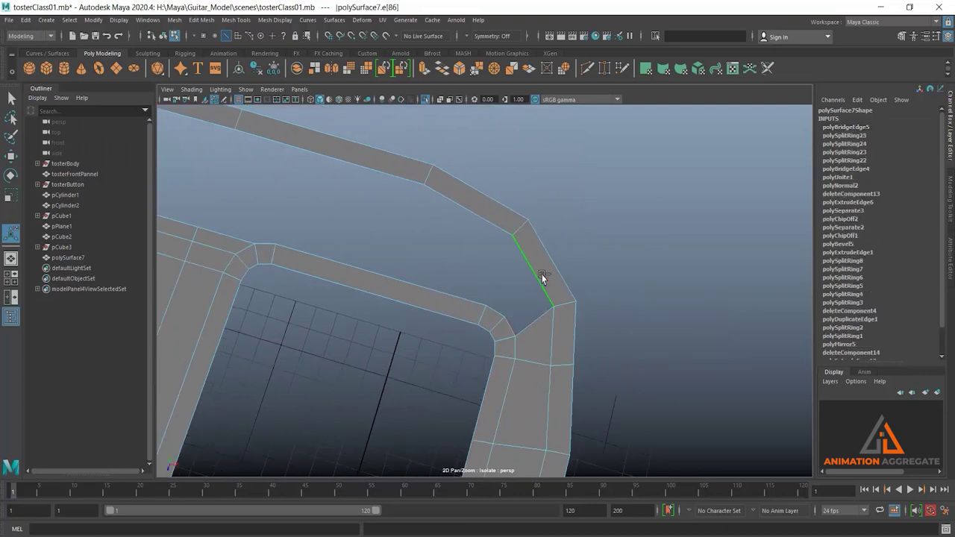
{"action": "right_click_drag", "start_coordinate": [606, 200], "coordinate": [596, 327], "text": "shift"}
{"action": "left_click", "coordinate": [500, 312]}
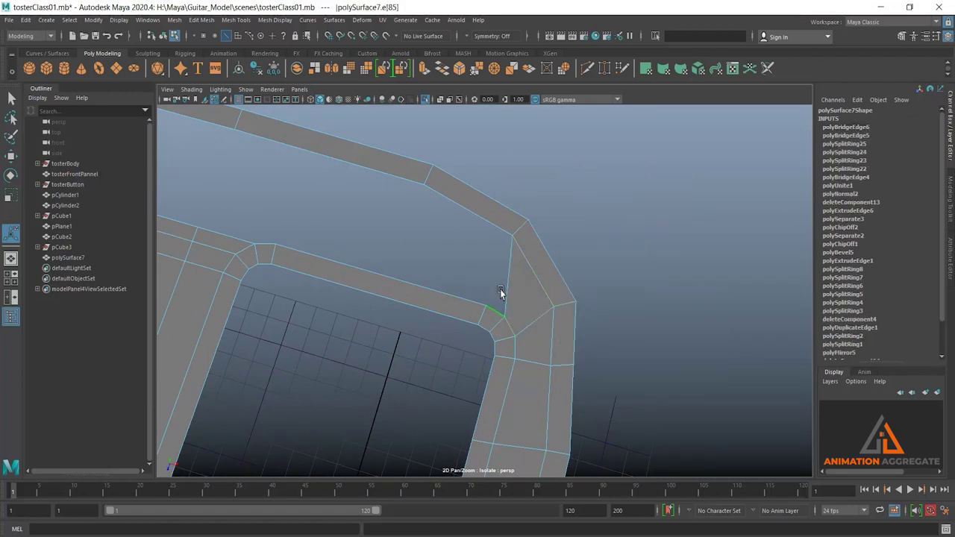
{"action": "left_click", "coordinate": [495, 224]}
{"action": "right_click_drag", "start_coordinate": [592, 169], "coordinate": [568, 296], "text": "shift"}
{"action": "mouse_move", "coordinate": [531, 277]}
{"action": "middle_mouse_down", "text": "alt"}
{"action": "mouse_move", "coordinate": [524, 217]}
{"action": "mouse_move", "coordinate": [426, 202]}
{"action": "mouse_move", "coordinate": [471, 260]}
{"action": "middle_mouse_up", "text": "alt"}
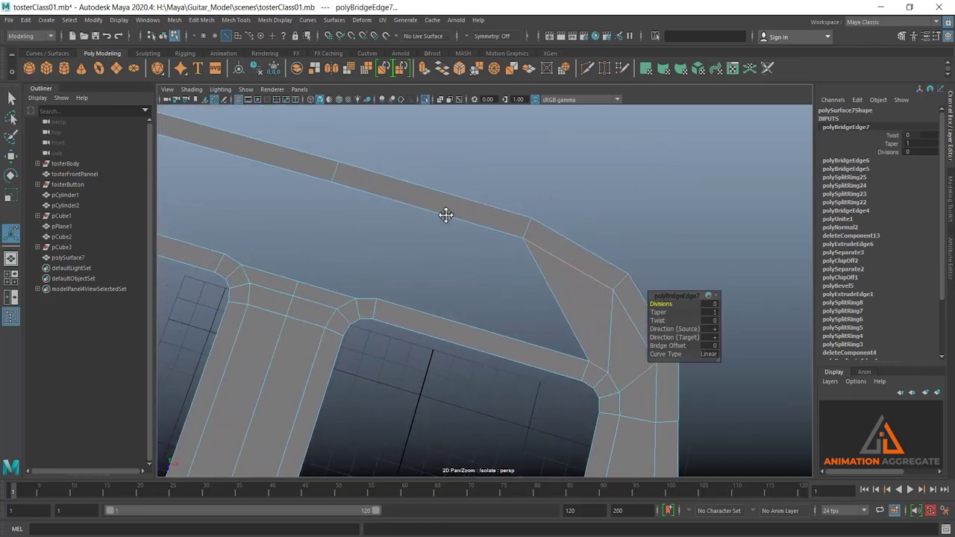
- Cut a new edge across the top strip with Multi-Cut
{"action": "mouse_move", "coordinate": [444, 214]}
{"action": "middle_mouse_down", "text": "alt"}
{"action": "mouse_move", "coordinate": [437, 273]}
{"action": "mouse_move", "coordinate": [407, 288]}
{"action": "mouse_move", "coordinate": [443, 247]}
{"action": "middle_mouse_up", "text": "alt"}
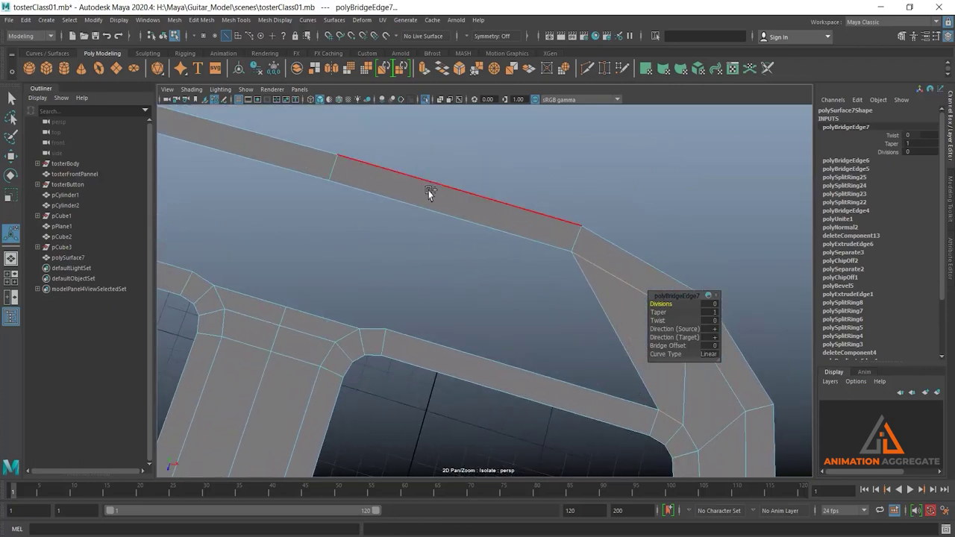
{"action": "right_click_drag", "start_coordinate": [428, 194], "coordinate": [373, 199], "text": "shift"}
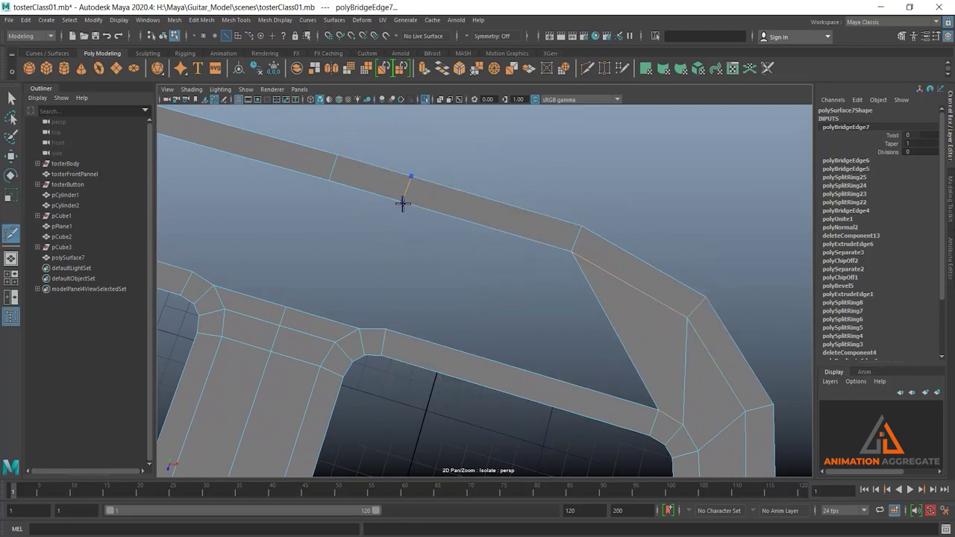
{"action": "left_click", "coordinate": [400, 203]}
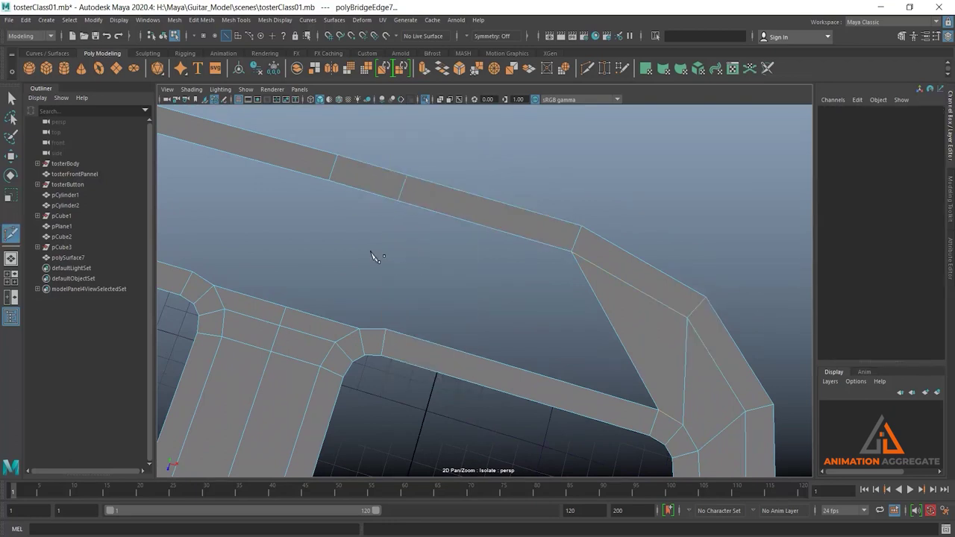
{"action": "left_click_drag", "start_coordinate": [375, 260], "coordinate": [380, 253], "text": "alt"}
{"action": "key", "text": "w"}
- Bridge the new top strip edge to the facing slot rim edge
{"action": "left_click", "coordinate": [452, 222]}
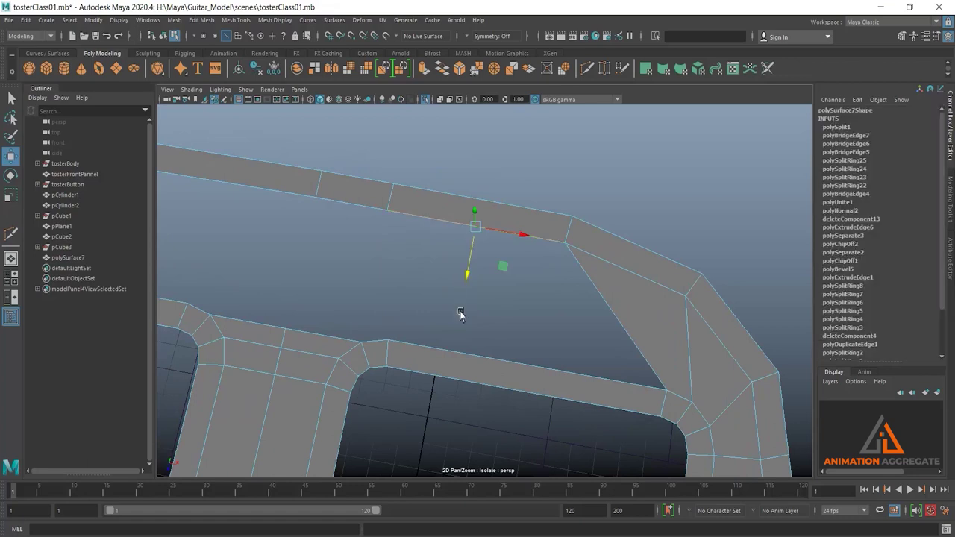
{"action": "left_click", "coordinate": [460, 348], "text": "shift"}
{"action": "right_click_drag", "start_coordinate": [624, 154], "coordinate": [608, 289], "text": "shift"}
{"action": "mouse_move", "coordinate": [492, 278]}
{"action": "left_mouse_down", "text": "alt"}
{"action": "mouse_move", "coordinate": [429, 275]}
{"action": "mouse_move", "coordinate": [450, 220]}
{"action": "mouse_move", "coordinate": [406, 215]}
{"action": "left_mouse_up", "text": "alt"}
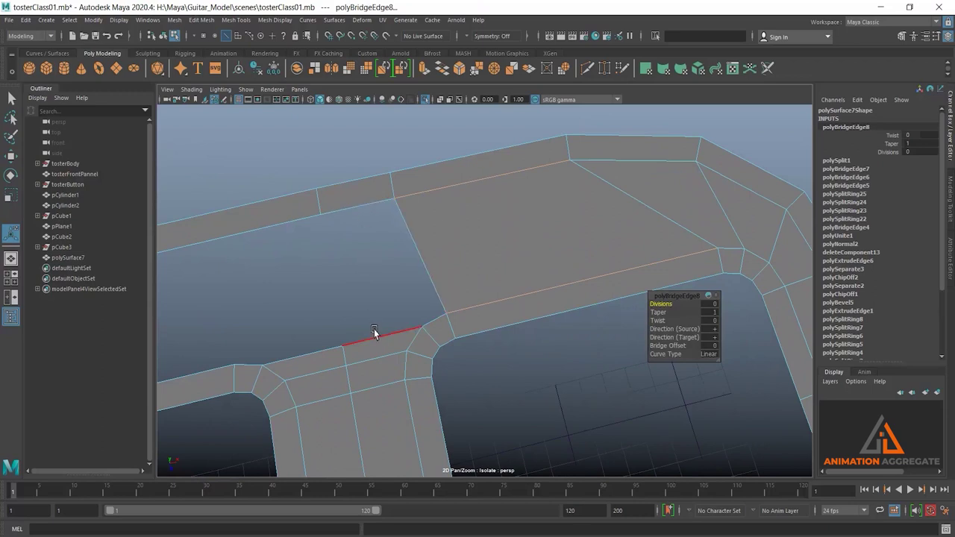
{"action": "left_click", "coordinate": [349, 208]}
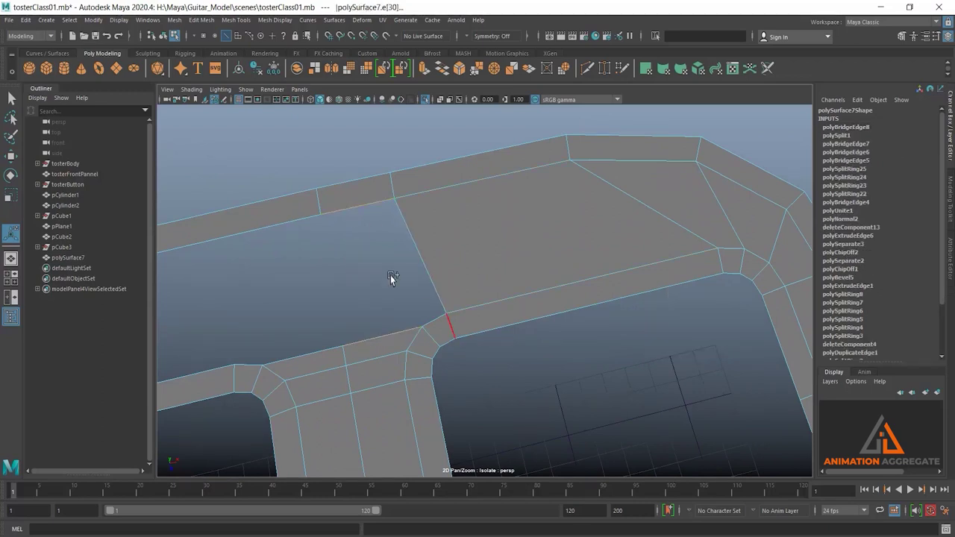
{"action": "right_click_drag", "start_coordinate": [433, 188], "coordinate": [470, 174]}
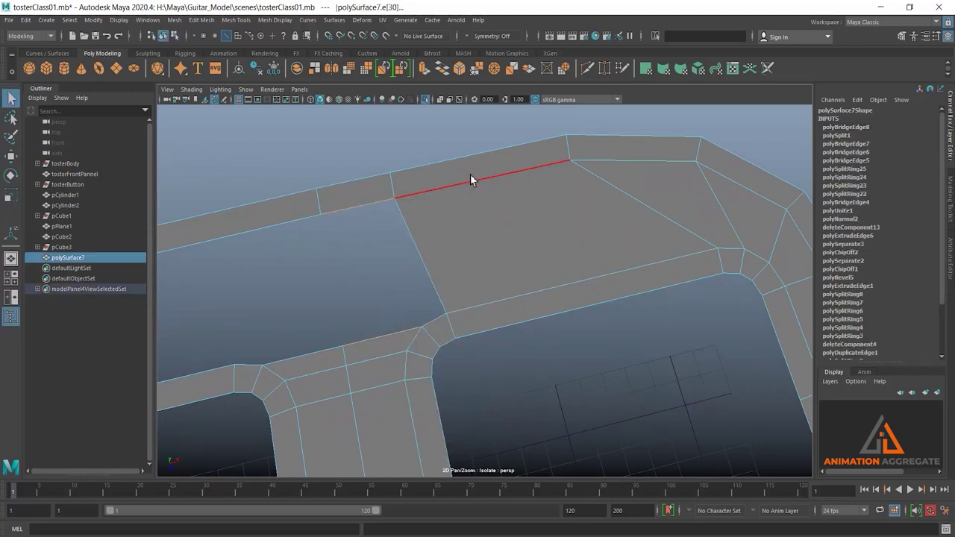
{"action": "right_click", "coordinate": [470, 174], "text": "shift"}
- Insert an edge loop across the top strip, then extrude and bridge its edge into a new face
{"action": "left_click", "coordinate": [385, 191]}
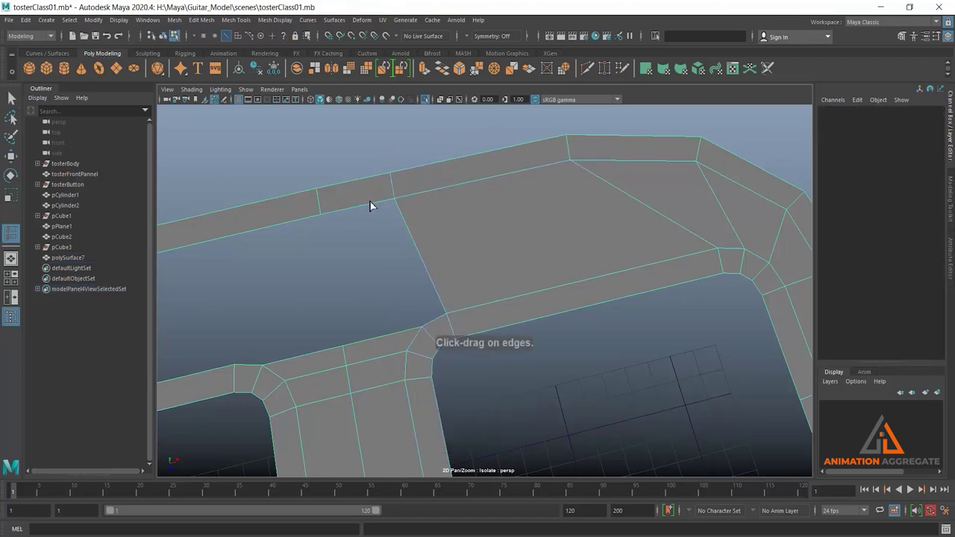
{"action": "left_click", "coordinate": [365, 208]}
{"action": "key", "text": "w"}
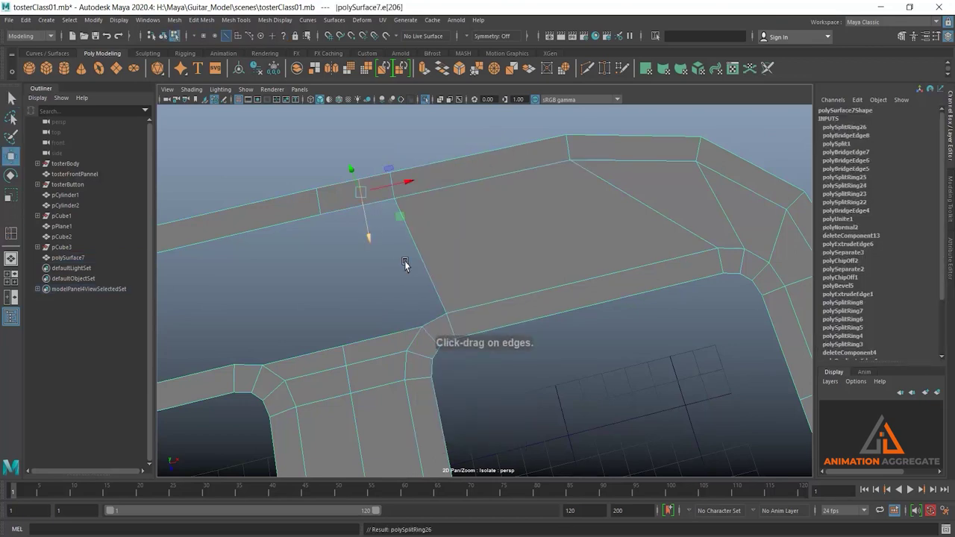
{"action": "left_click", "coordinate": [428, 317]}
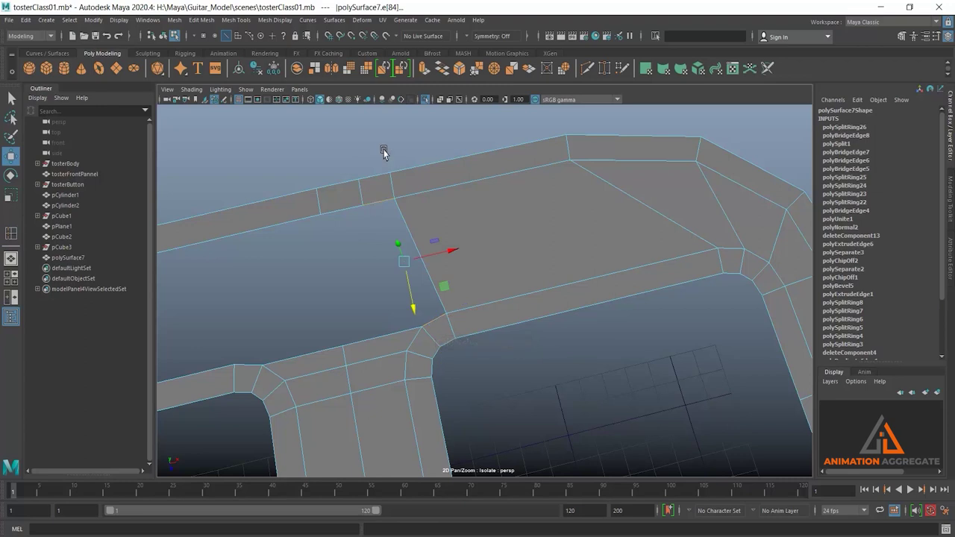
{"action": "right_click", "coordinate": [386, 151], "text": "shift"}
{"action": "left_click", "coordinate": [378, 276]}
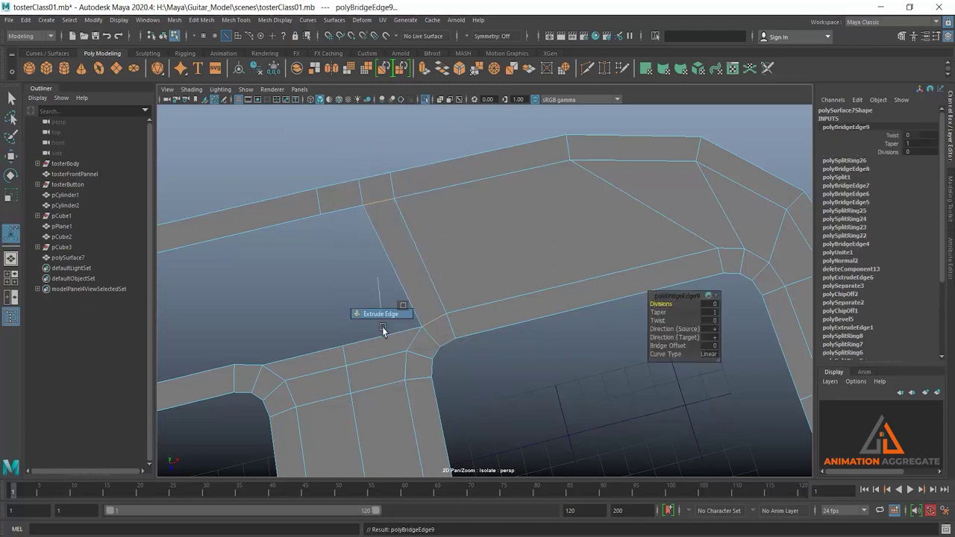
{"action": "left_click", "coordinate": [340, 220]}
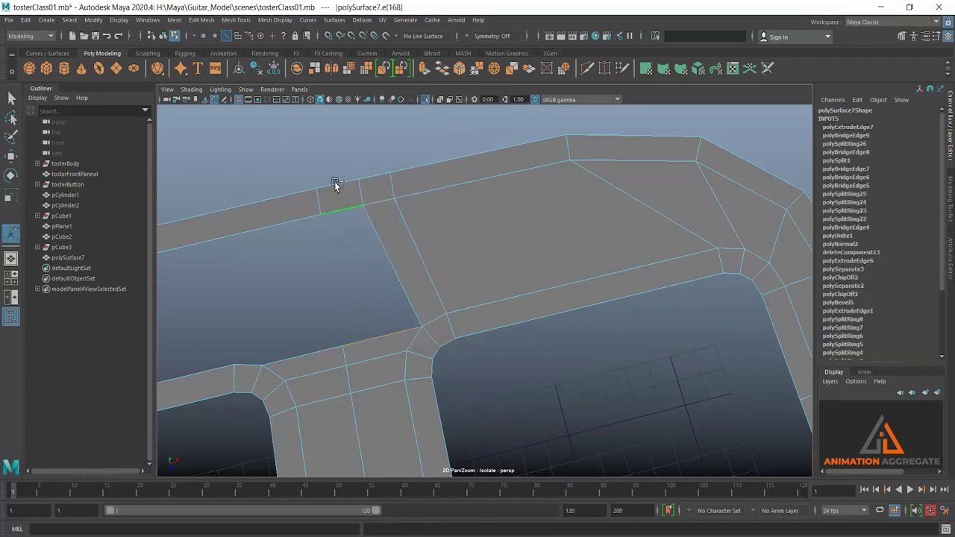
{"action": "right_click_drag", "start_coordinate": [335, 184], "coordinate": [330, 274], "text": "shift"}
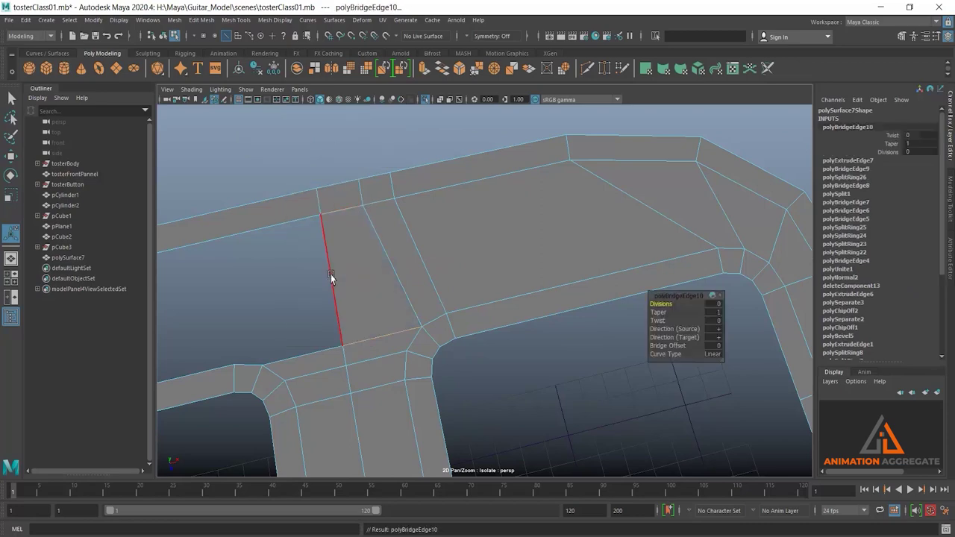
- Return to object mode and bring up the mesh tools menu
{"action": "mouse_move", "coordinate": [331, 276]}
{"action": "left_mouse_down", "text": "alt"}
{"action": "mouse_move", "coordinate": [420, 207]}
{"action": "mouse_move", "coordinate": [473, 271]}
{"action": "left_mouse_up", "text": "alt"}
{"action": "right_click", "coordinate": [505, 264]}
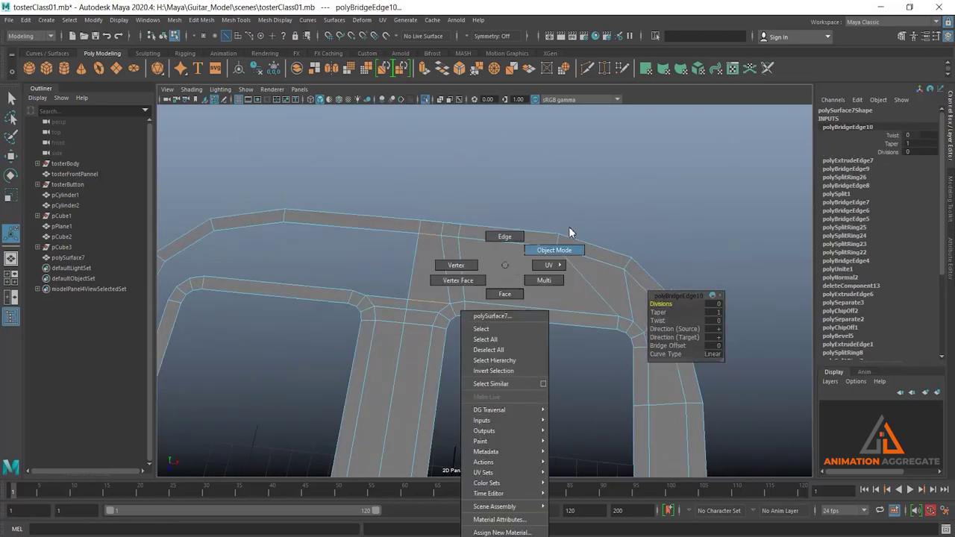
{"action": "left_click", "coordinate": [553, 250]}
{"action": "mouse_move", "coordinate": [528, 206]}
{"action": "left_mouse_down", "text": "alt"}
{"action": "mouse_move", "coordinate": [575, 182]}
{"action": "mouse_move", "coordinate": [619, 329]}
{"action": "mouse_move", "coordinate": [605, 341]}
{"action": "mouse_move", "coordinate": [568, 277]}
{"action": "left_mouse_up", "text": "alt"}
{"action": "right_click_drag", "start_coordinate": [654, 192], "coordinate": [689, 424], "text": "shift"}
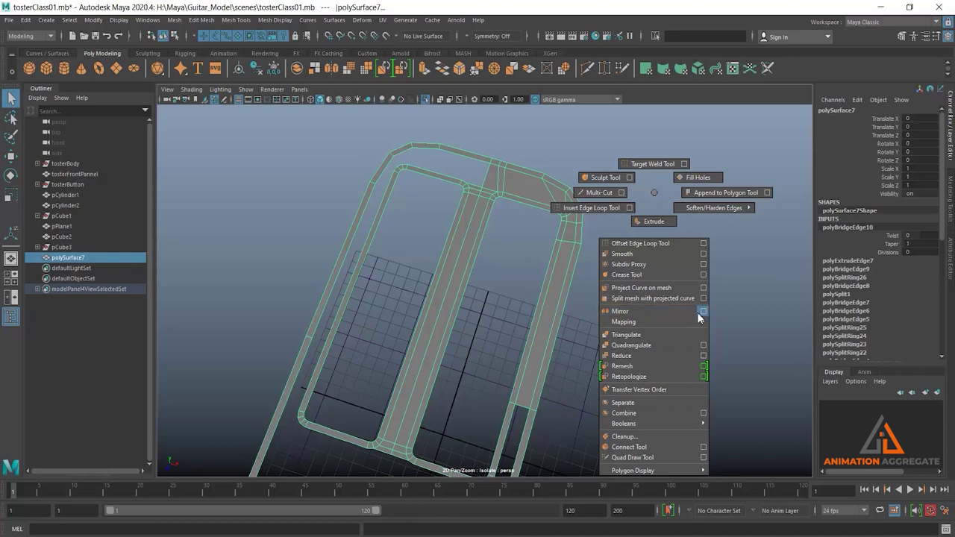
- Mirror polySurface7 across X and lower the merge threshold from 6.964 to 1
{"action": "right_click_drag", "start_coordinate": [699, 317], "coordinate": [681, 313], "text": "shift"}
{"action": "mouse_move", "coordinate": [533, 271]}
{"action": "middle_mouse_down"}
{"action": "mouse_move", "coordinate": [465, 290]}
{"action": "mouse_move", "coordinate": [490, 238]}
{"action": "mouse_move", "coordinate": [482, 271]}
{"action": "middle_mouse_up"}
{"action": "mouse_move", "coordinate": [462, 231]}
{"action": "middle_mouse_down"}
{"action": "mouse_move", "coordinate": [447, 273]}
{"action": "mouse_move", "coordinate": [487, 330]}
{"action": "mouse_move", "coordinate": [468, 284]}
{"action": "middle_mouse_up"}
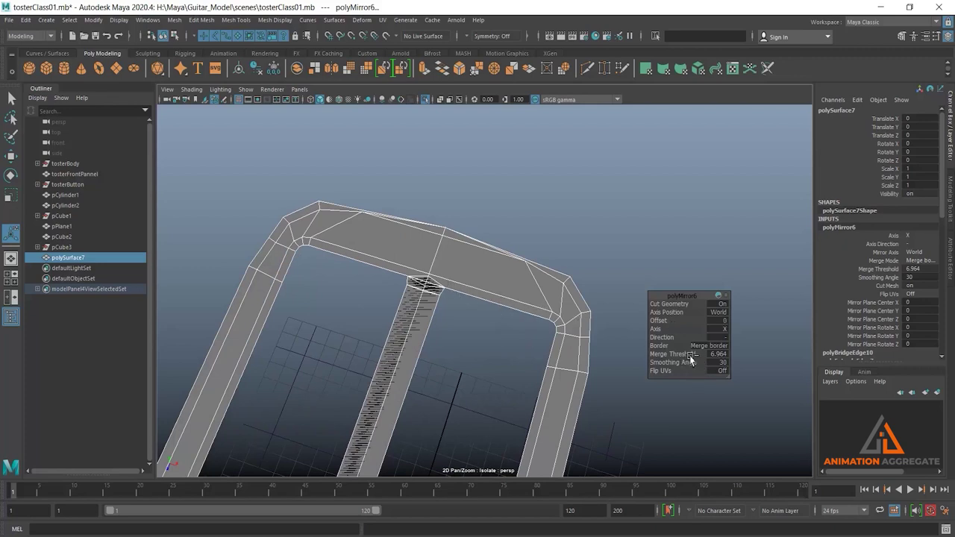
{"action": "left_click_drag", "start_coordinate": [688, 355], "coordinate": [687, 356]}
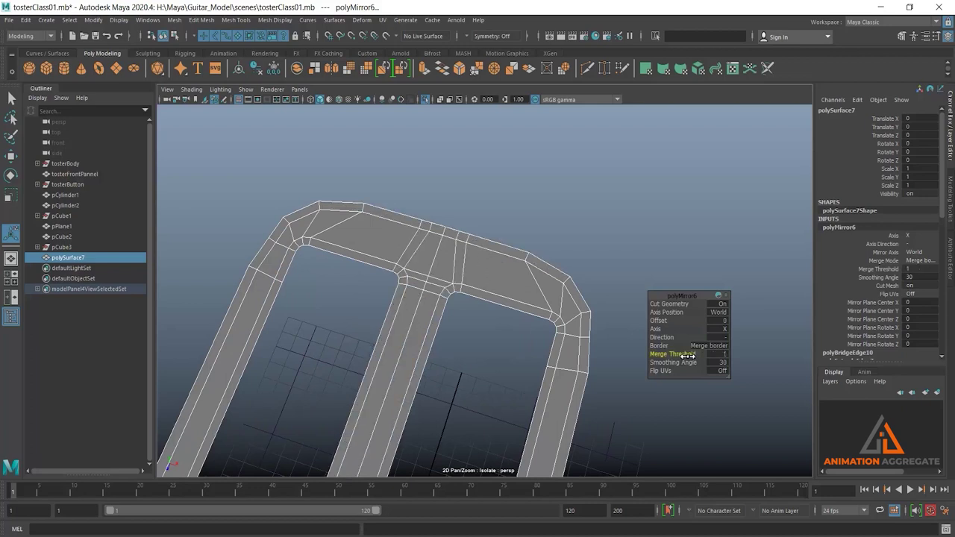
{"action": "right_click_drag", "start_coordinate": [470, 304], "coordinate": [459, 162], "text": "alt"}
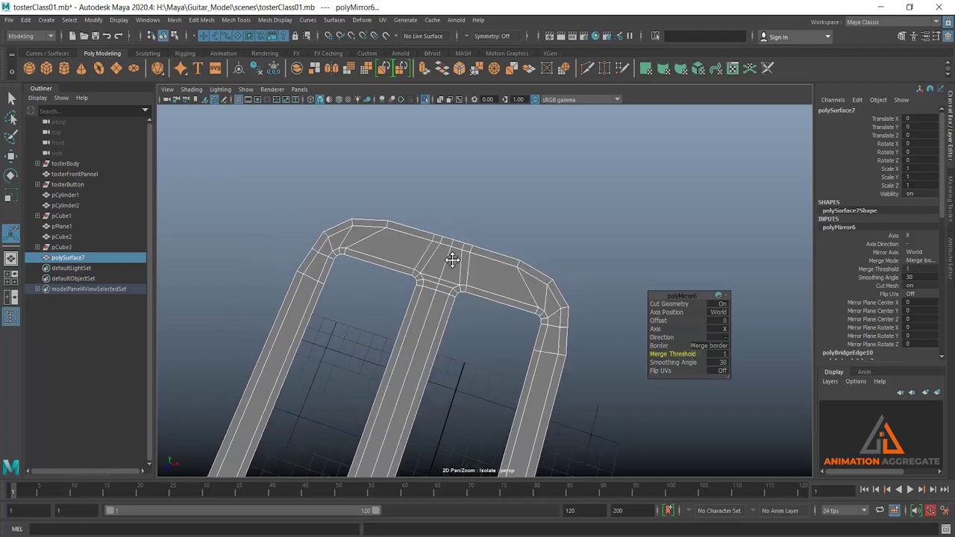
{"action": "left_click_drag", "start_coordinate": [459, 162], "coordinate": [485, 246], "text": "alt"}
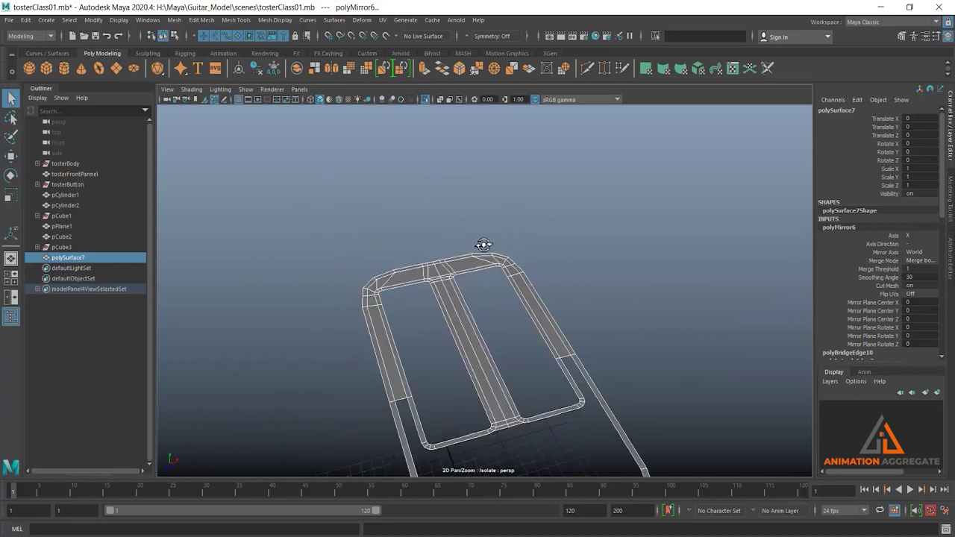
{"action": "mouse_move", "coordinate": [582, 215]}
{"action": "left_mouse_down", "text": "alt"}
{"action": "mouse_move", "coordinate": [535, 316]}
{"action": "mouse_move", "coordinate": [590, 221]}
{"action": "mouse_move", "coordinate": [599, 320]}
{"action": "mouse_move", "coordinate": [593, 190]}
{"action": "mouse_move", "coordinate": [611, 281]}
{"action": "mouse_move", "coordinate": [529, 264]}
{"action": "mouse_move", "coordinate": [580, 296]}
{"action": "left_mouse_up", "text": "alt"}
- Insert new edge loops across the trim strips
{"action": "right_click_drag", "start_coordinate": [579, 296], "coordinate": [471, 219], "text": "alt"}
{"action": "right_click_drag", "start_coordinate": [539, 202], "coordinate": [459, 216], "text": "shift"}
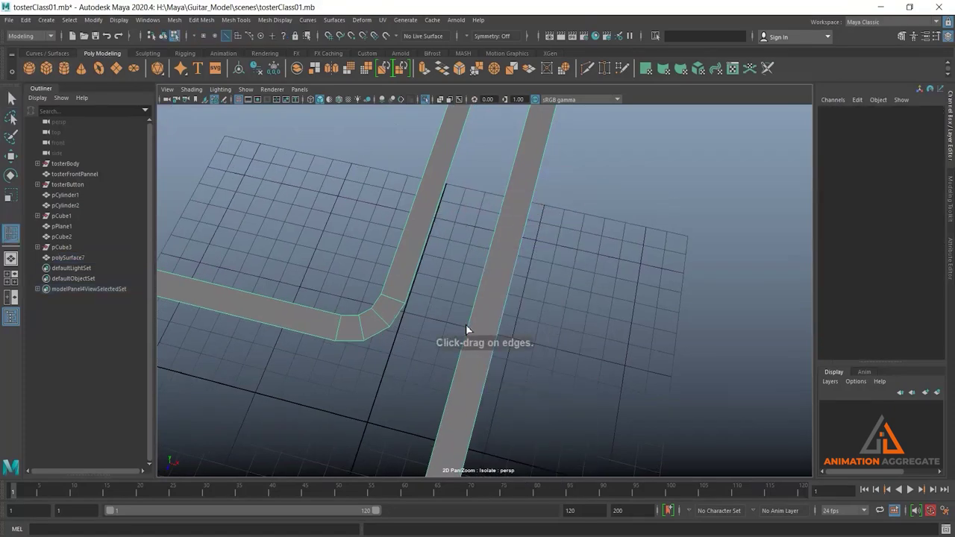
{"action": "left_click", "coordinate": [467, 329]}
{"action": "left_click", "coordinate": [467, 328], "text": "ctrl"}
{"action": "mouse_move", "coordinate": [468, 329]}
{"action": "left_mouse_down", "text": "alt"}
{"action": "mouse_move", "coordinate": [523, 287]}
{"action": "mouse_move", "coordinate": [502, 273]}
{"action": "left_mouse_up", "text": "alt"}
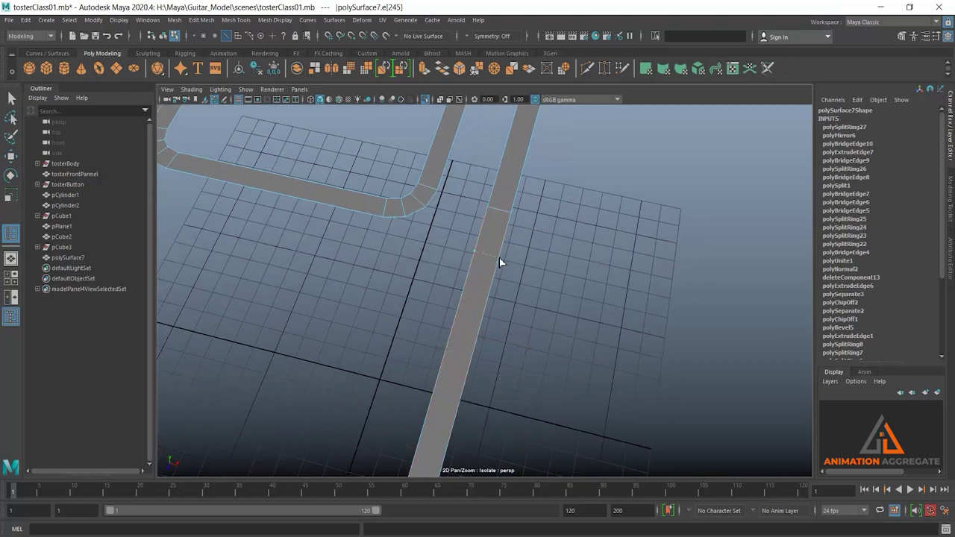
{"action": "left_click", "coordinate": [498, 258], "text": "ctrl"}
{"action": "key", "text": "w"}
{"action": "key", "text": "f"}
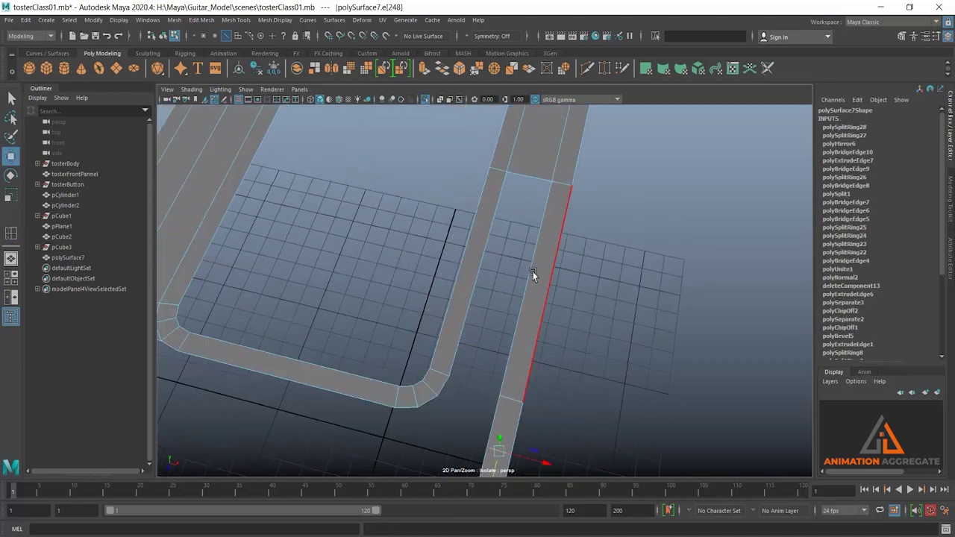
- Bridge the two facing inner-bar edges at the centre seam with 0 divisions
{"action": "double_click", "coordinate": [488, 226]}
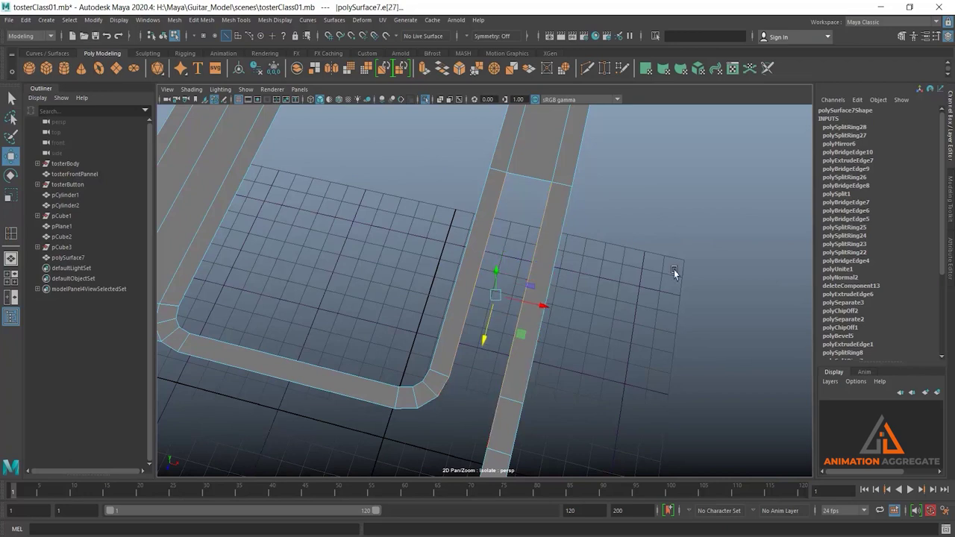
{"action": "mouse_move", "coordinate": [675, 269]}
{"action": "right_mouse_down", "text": "shift"}
{"action": "mouse_move", "coordinate": [675, 377]}
{"action": "mouse_move", "coordinate": [650, 395]}
{"action": "right_mouse_up", "text": "shift"}
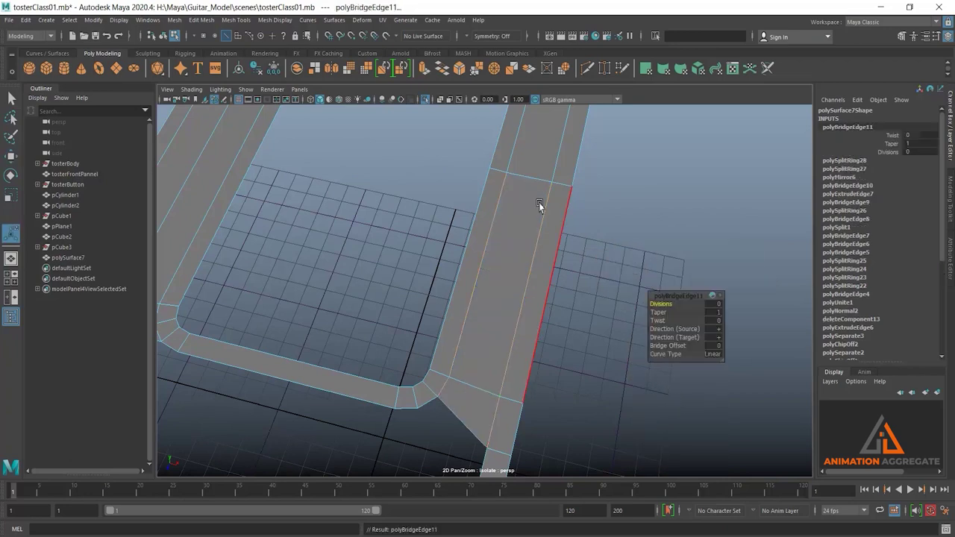
{"action": "right_click_drag", "start_coordinate": [537, 197], "coordinate": [582, 182]}
{"action": "left_click_drag", "start_coordinate": [605, 286], "coordinate": [477, 230], "text": "alt"}
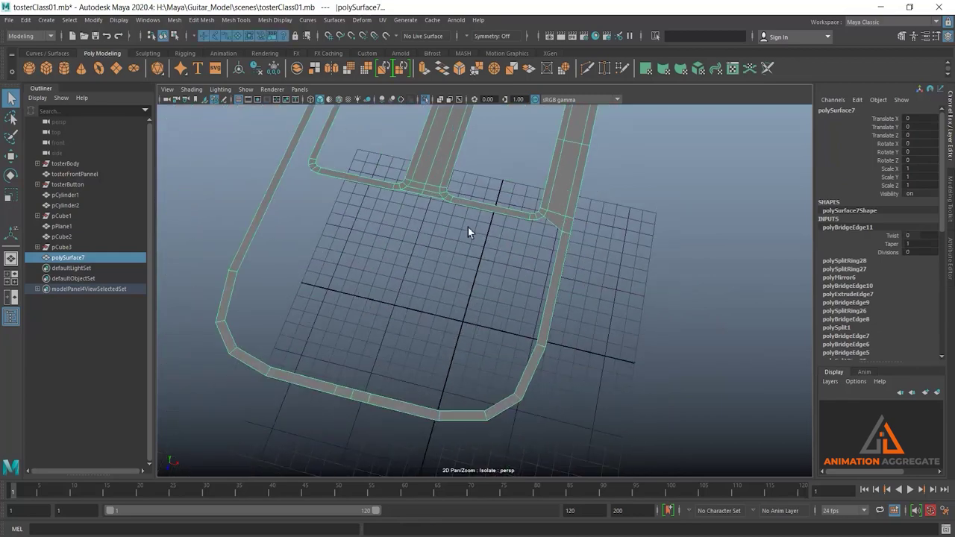
{"action": "middle_click_drag", "start_coordinate": [477, 230], "coordinate": [483, 209], "text": "alt"}
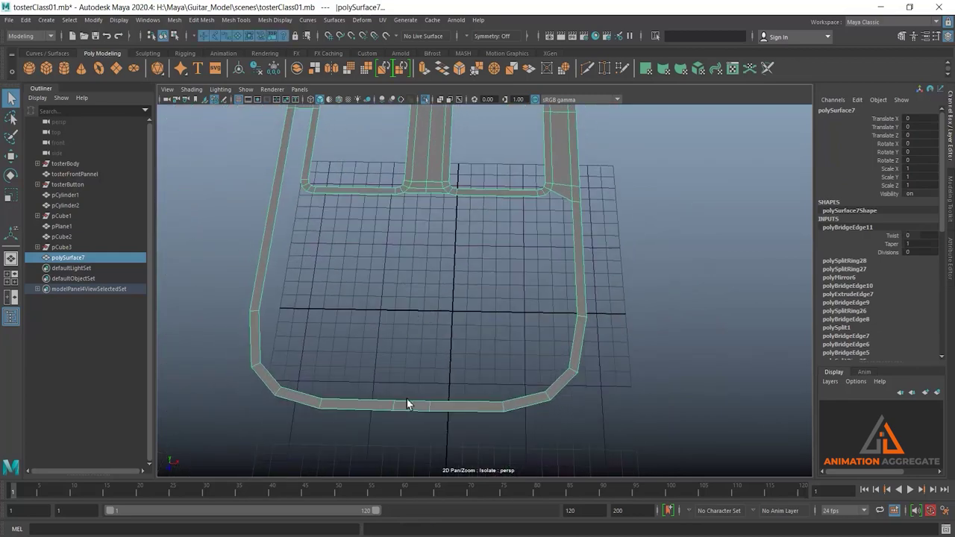
{"action": "right_click_drag", "start_coordinate": [406, 403], "coordinate": [437, 384], "text": "alt"}
- Scale an edge on the bottom bar wider in X
{"action": "right_click_drag", "start_coordinate": [441, 280], "coordinate": [442, 232]}
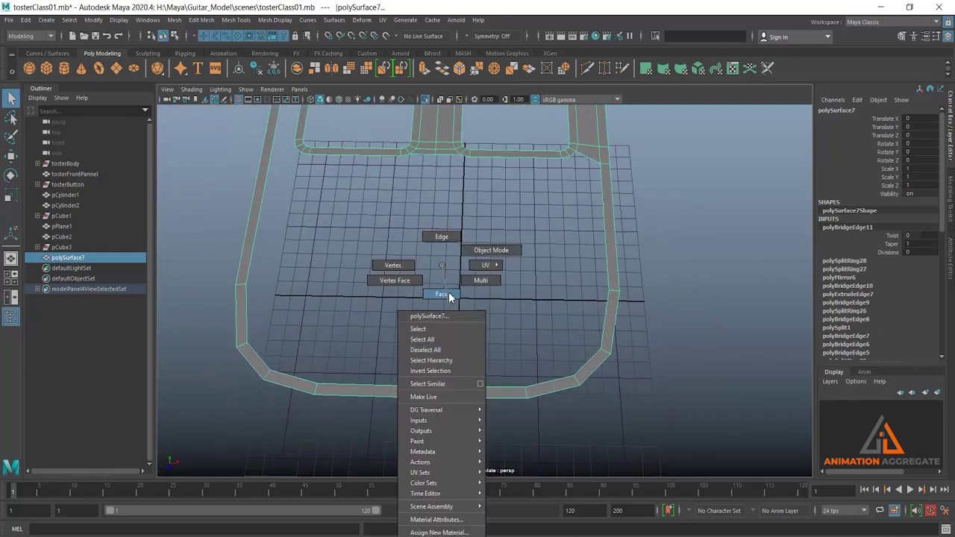
{"action": "left_click", "coordinate": [443, 393]}
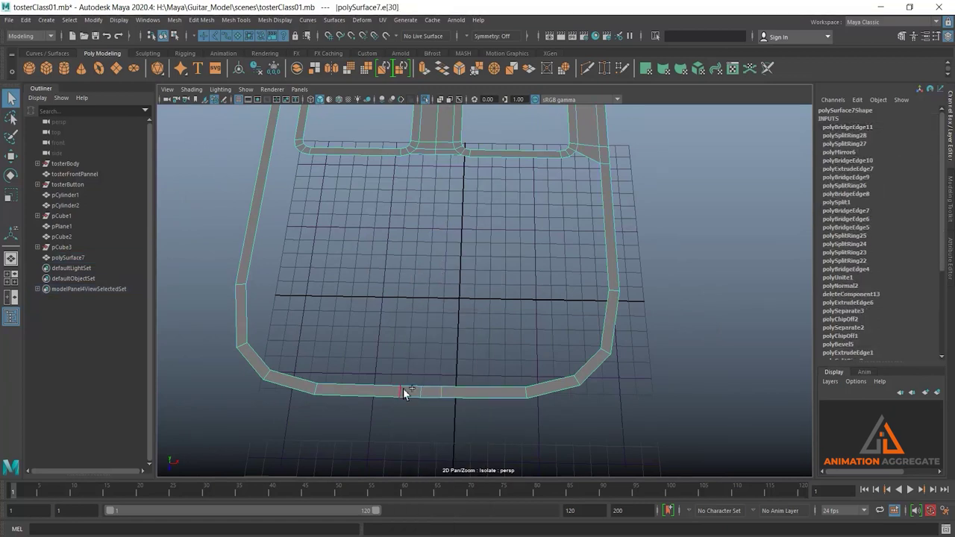
{"action": "key", "text": "r"}
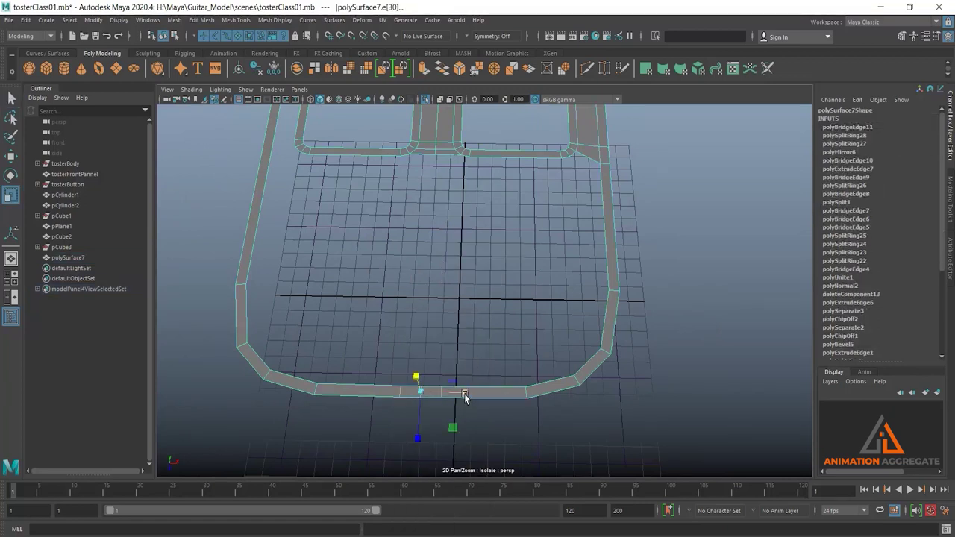
{"action": "left_click_drag", "start_coordinate": [465, 392], "coordinate": [489, 396]}
{"action": "scroll", "coordinate": [512, 335], "scroll_direction": "up", "scroll_amount": 1}
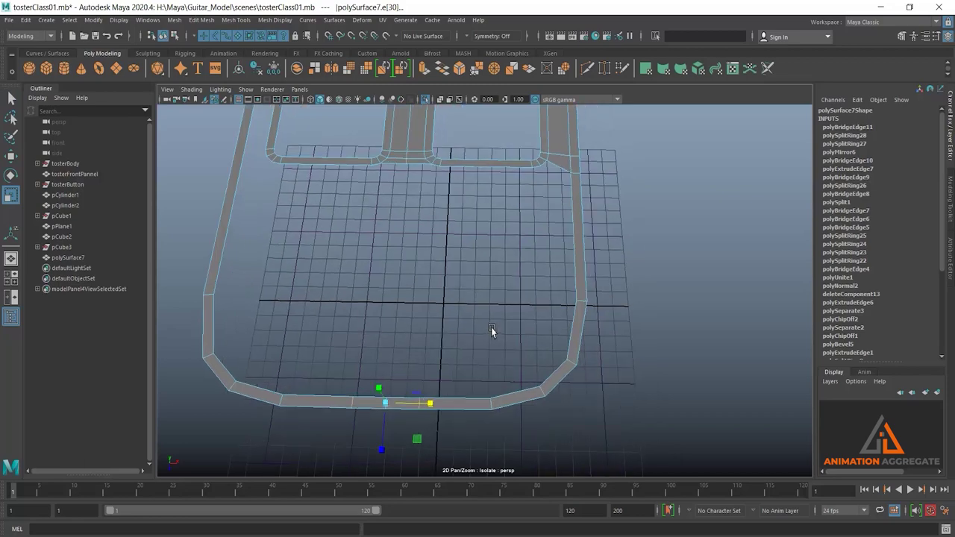
{"action": "scroll", "coordinate": [492, 330], "scroll_direction": "up", "scroll_amount": 2}
{"action": "scroll", "coordinate": [506, 320], "scroll_direction": "up", "scroll_amount": 2}
{"action": "key", "text": "ctrl+z"}
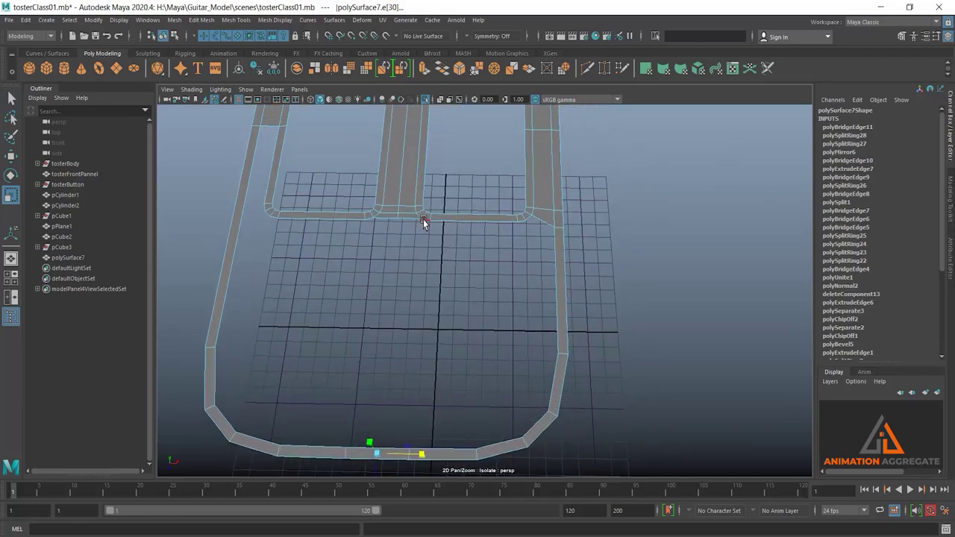
- Reselect the edge segment on the bottom bar of the trim loop
{"action": "right_click_drag", "start_coordinate": [422, 223], "coordinate": [422, 272]}
{"action": "left_click", "coordinate": [411, 223]}
{"action": "key", "text": "q"}
{"action": "left_click", "coordinate": [457, 271]}
{"action": "scroll", "coordinate": [460, 284], "scroll_direction": "up", "scroll_amount": 2}
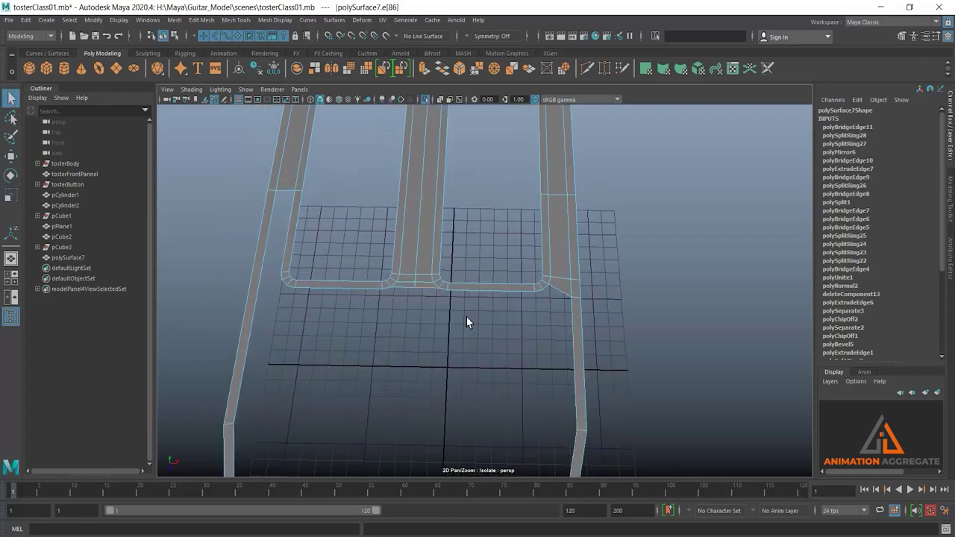
{"action": "scroll", "coordinate": [449, 332], "scroll_direction": "down", "scroll_amount": 2}
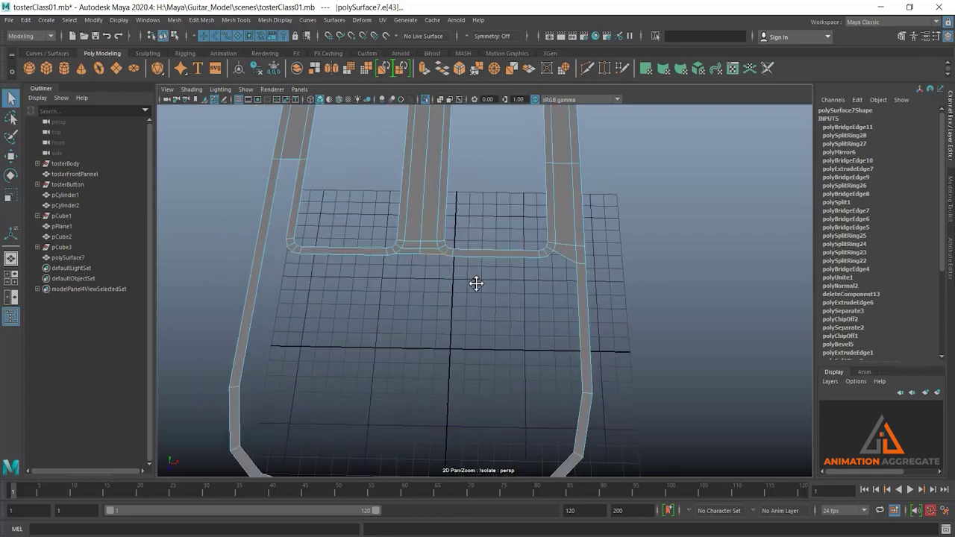
{"action": "scroll", "coordinate": [455, 298], "scroll_direction": "down", "scroll_amount": 2}
{"action": "left_click", "coordinate": [453, 340]}
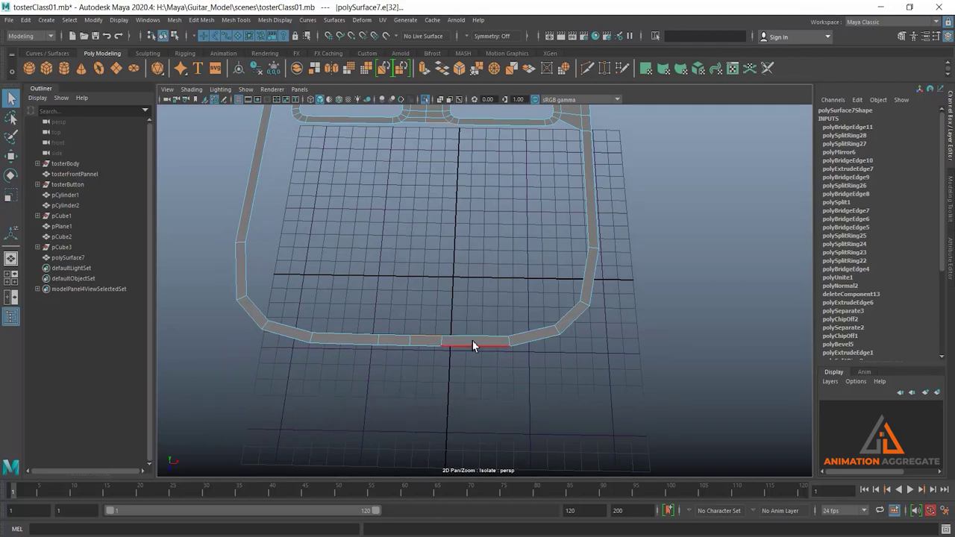
- Insert an extra edge loop across the bottom bar
{"action": "right_click_drag", "start_coordinate": [473, 341], "coordinate": [535, 246]}
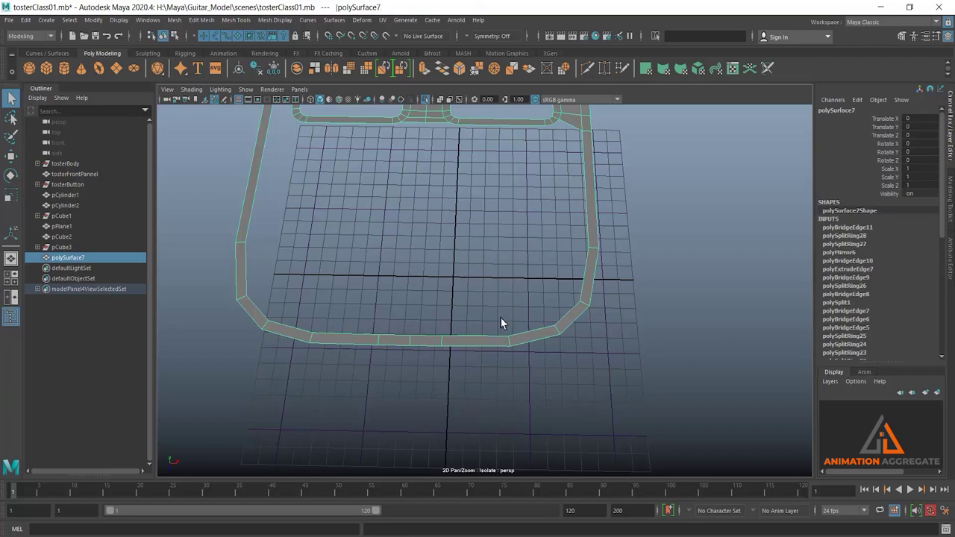
{"action": "right_click_drag", "start_coordinate": [499, 302], "coordinate": [443, 293], "text": "shift"}
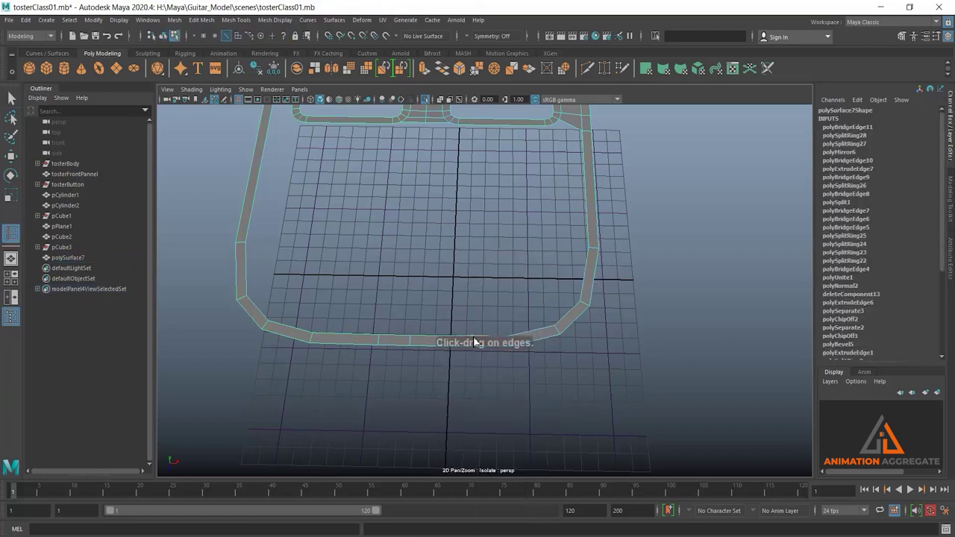
{"action": "left_click", "coordinate": [474, 342]}
{"action": "key", "text": "w"}
{"action": "left_click", "coordinate": [437, 126]}
{"action": "key", "text": "q"}
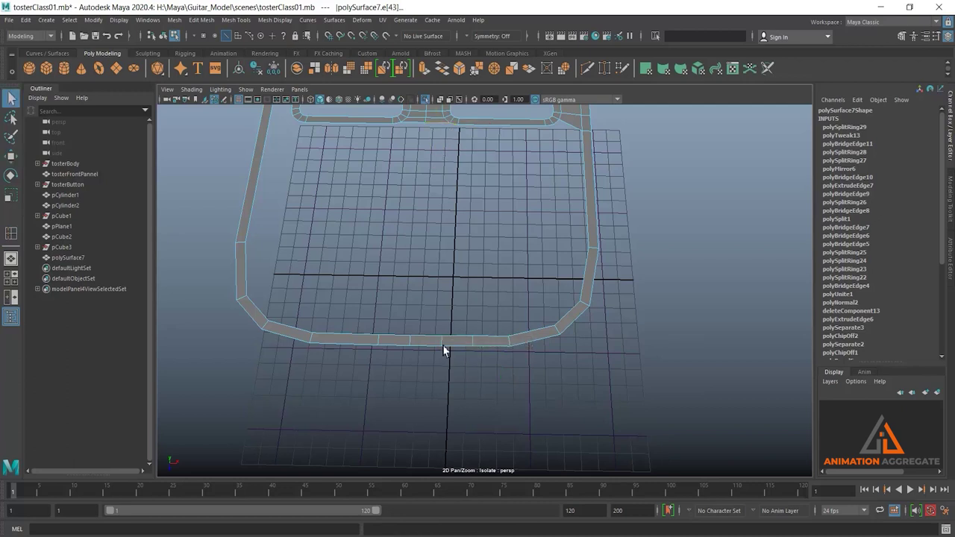
- Bridge the bottom-bar edge segment to the top bar
{"action": "left_click", "coordinate": [468, 340]}
{"action": "right_click", "coordinate": [706, 253], "text": "shift"}
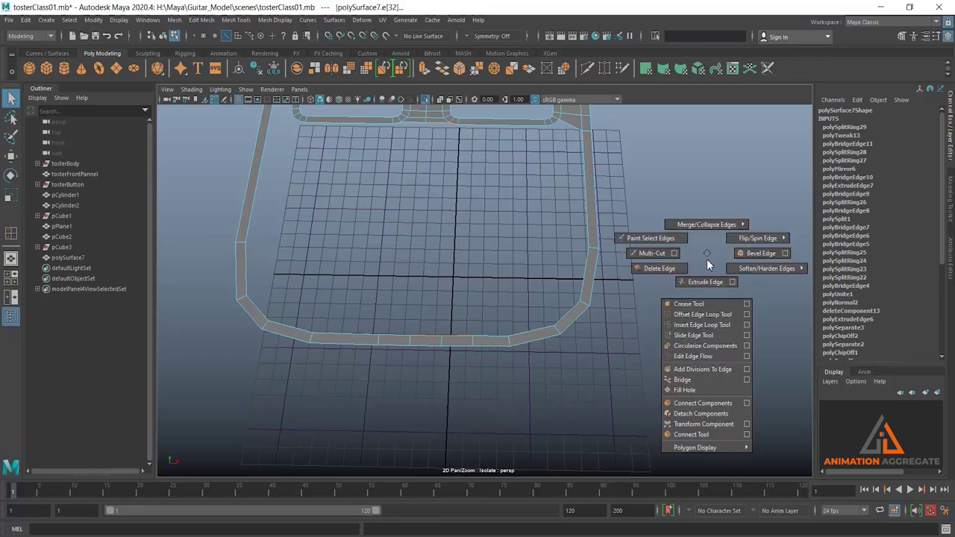
{"action": "left_click", "coordinate": [699, 381]}
{"action": "middle_click_drag", "start_coordinate": [531, 209], "coordinate": [493, 225], "text": "alt"}
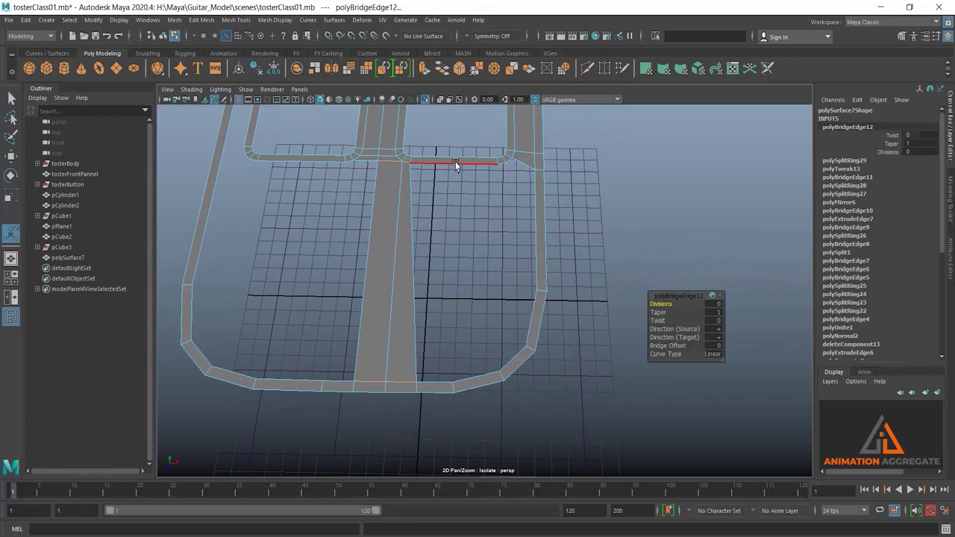
- Undo a stray cut point and select the bridge's top and long vertical edges
{"action": "mouse_move", "coordinate": [461, 172]}
{"action": "right_mouse_down"}
{"action": "mouse_move", "coordinate": [460, 137]}
{"action": "mouse_move", "coordinate": [443, 166]}
{"action": "right_mouse_up"}
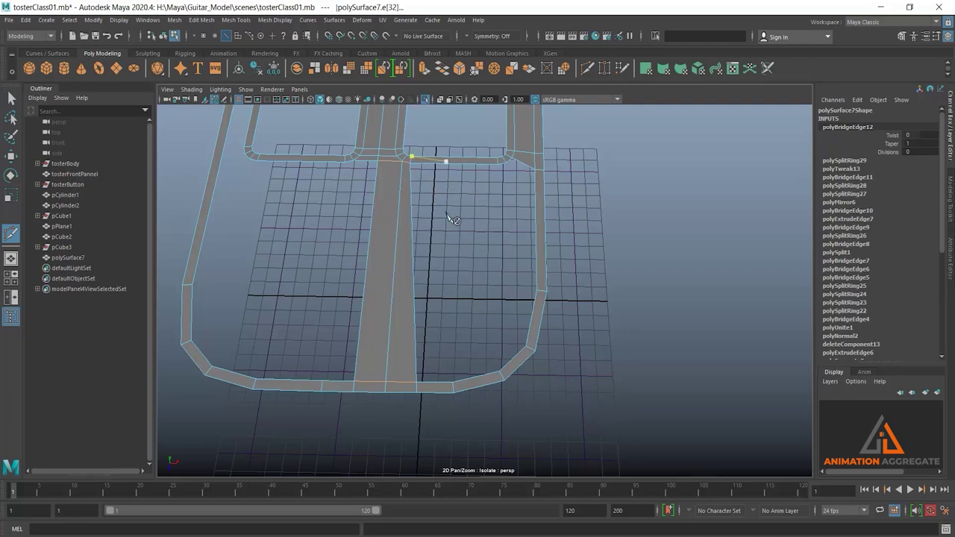
{"action": "key", "text": "q"}
{"action": "key", "text": "ctrl+z"}
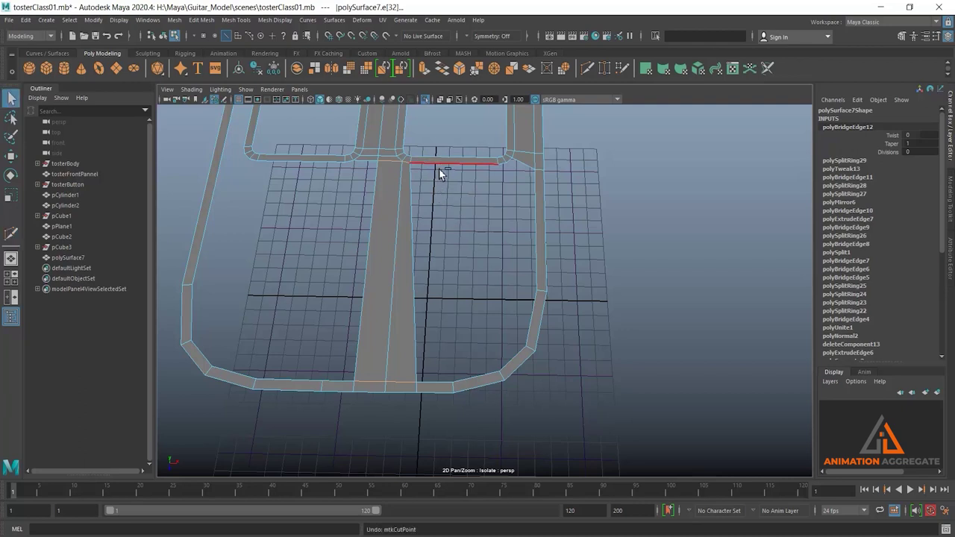
{"action": "right_click_drag", "start_coordinate": [444, 161], "coordinate": [442, 172], "text": "shift"}
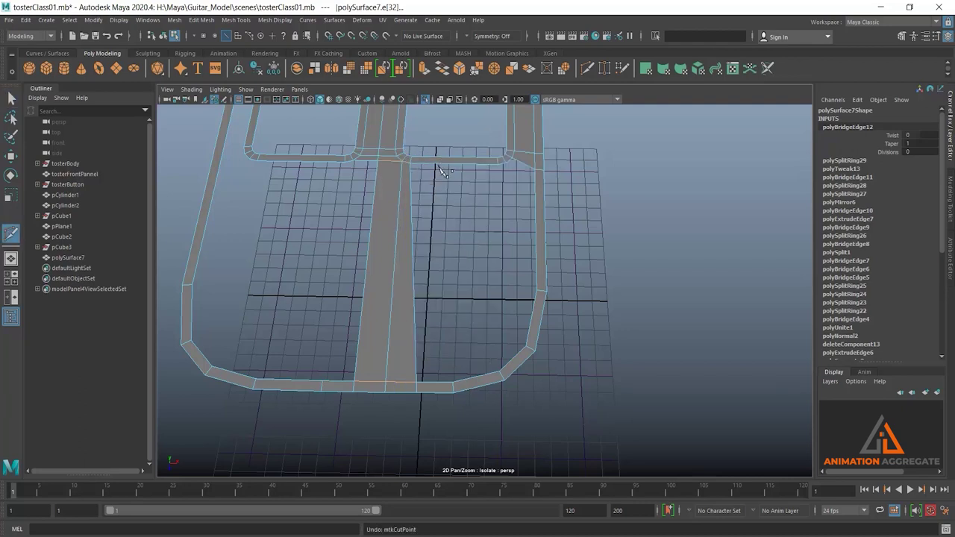
{"action": "left_click", "coordinate": [455, 212]}
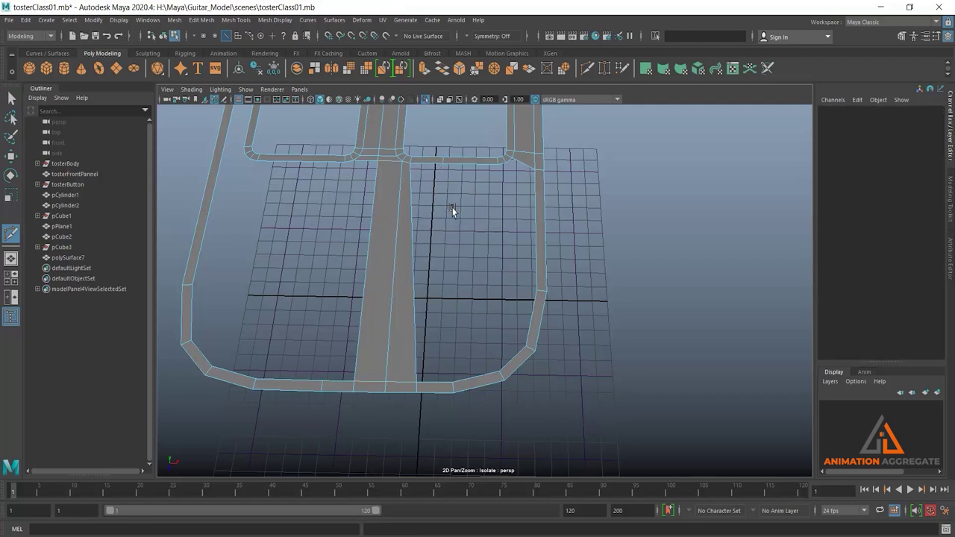
{"action": "key", "text": "w"}
{"action": "left_click", "coordinate": [427, 160]}
{"action": "left_click", "coordinate": [439, 380]}
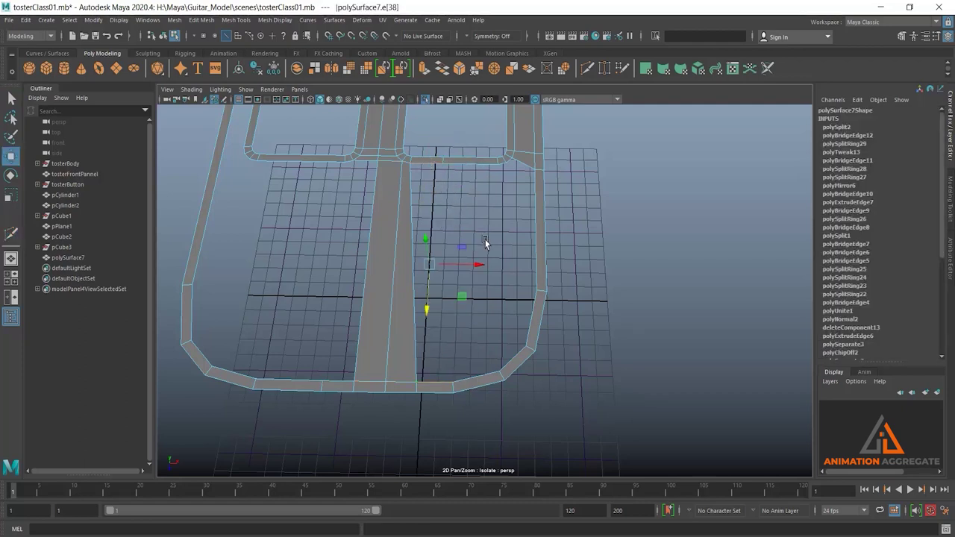
{"action": "right_click_drag", "start_coordinate": [486, 238], "coordinate": [492, 366]}
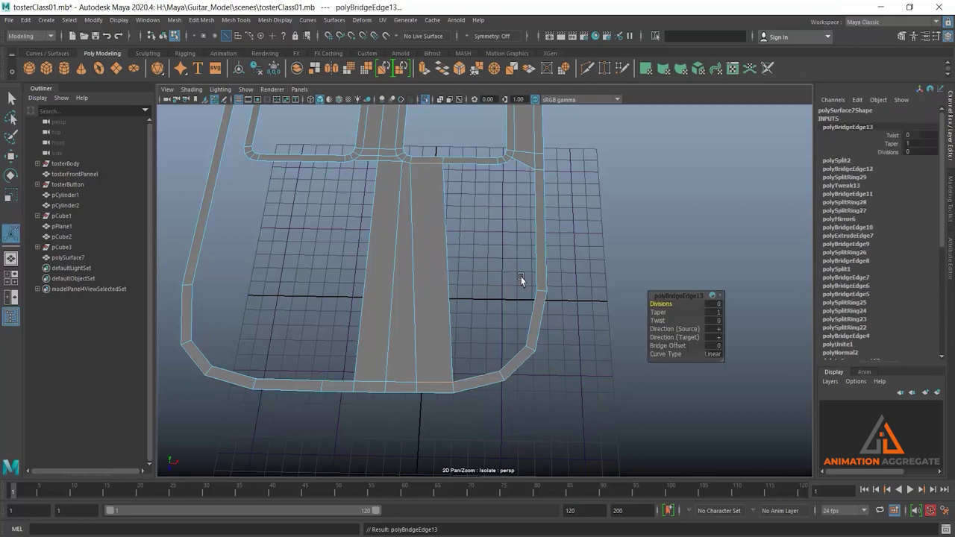
- Multi-Cut a new edge across the right strip and bridge it to close the gap
{"action": "scroll", "coordinate": [533, 245], "scroll_direction": "up", "scroll_amount": 2}
{"action": "scroll", "coordinate": [520, 309], "scroll_direction": "up", "scroll_amount": 2}
{"action": "scroll", "coordinate": [495, 307], "scroll_direction": "up", "scroll_amount": 2}
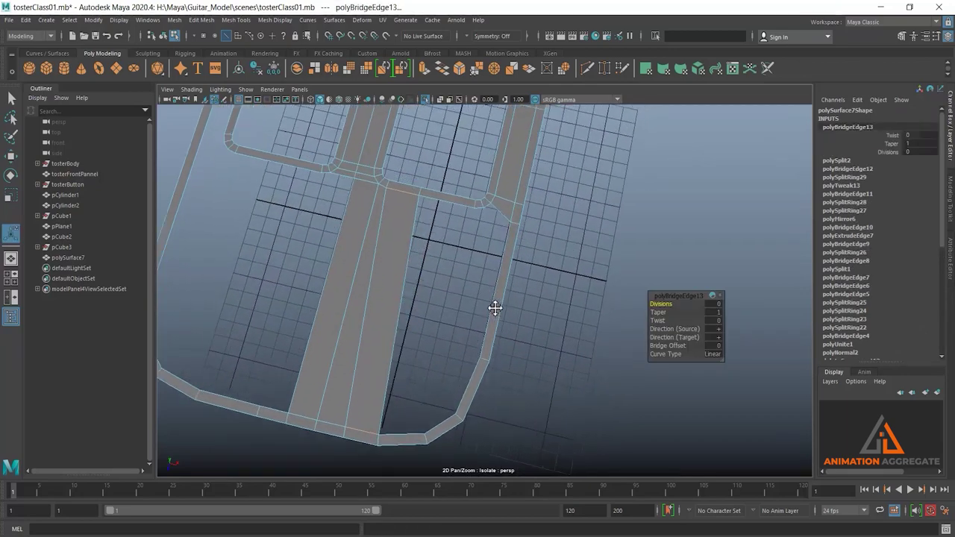
{"action": "scroll", "coordinate": [499, 405], "scroll_direction": "up", "scroll_amount": 2}
{"action": "middle_click_drag", "start_coordinate": [498, 405], "coordinate": [486, 299]}
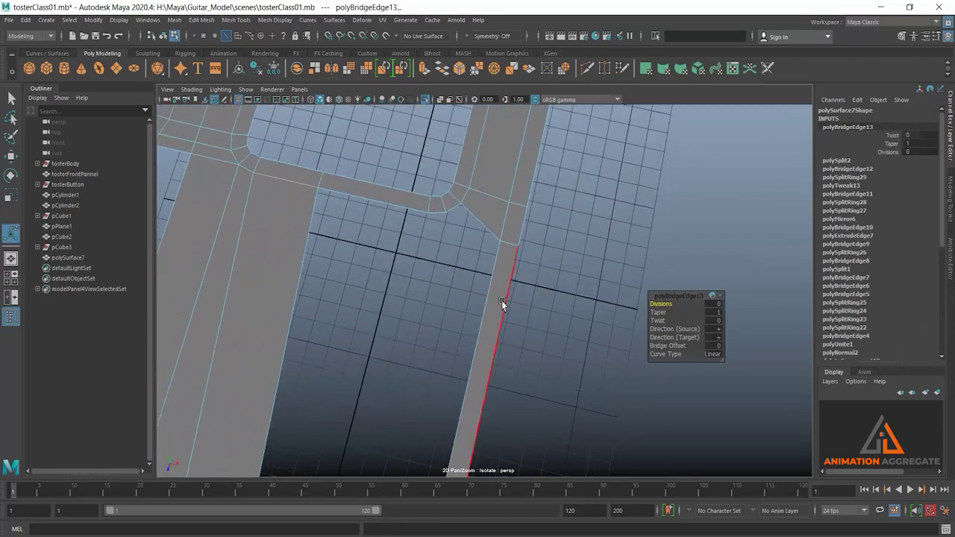
{"action": "mouse_move", "coordinate": [511, 267]}
{"action": "right_mouse_down", "text": "shift"}
{"action": "mouse_move", "coordinate": [485, 282]}
{"action": "mouse_move", "coordinate": [456, 264]}
{"action": "right_mouse_up", "text": "shift"}
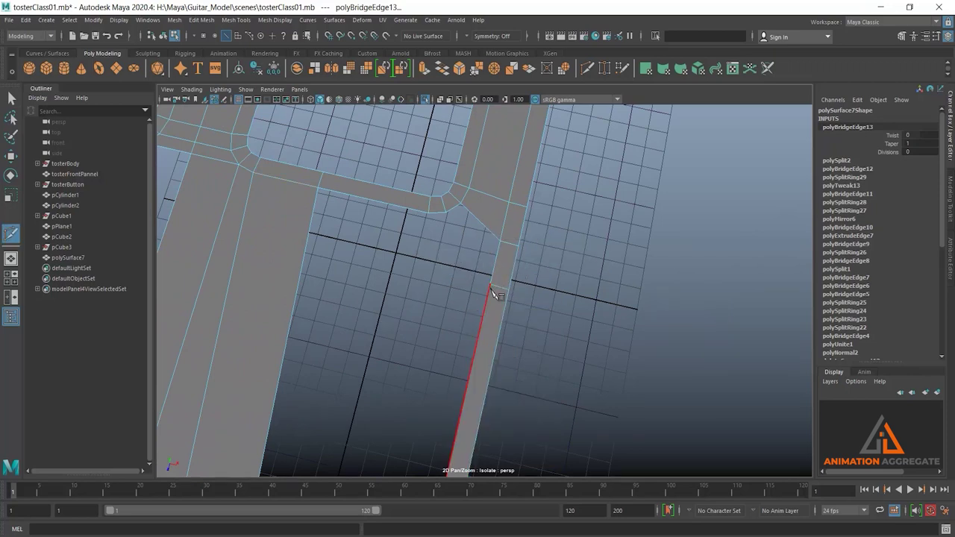
{"action": "left_click", "coordinate": [494, 293]}
{"action": "left_click", "coordinate": [457, 211]}
{"action": "key", "text": "w"}
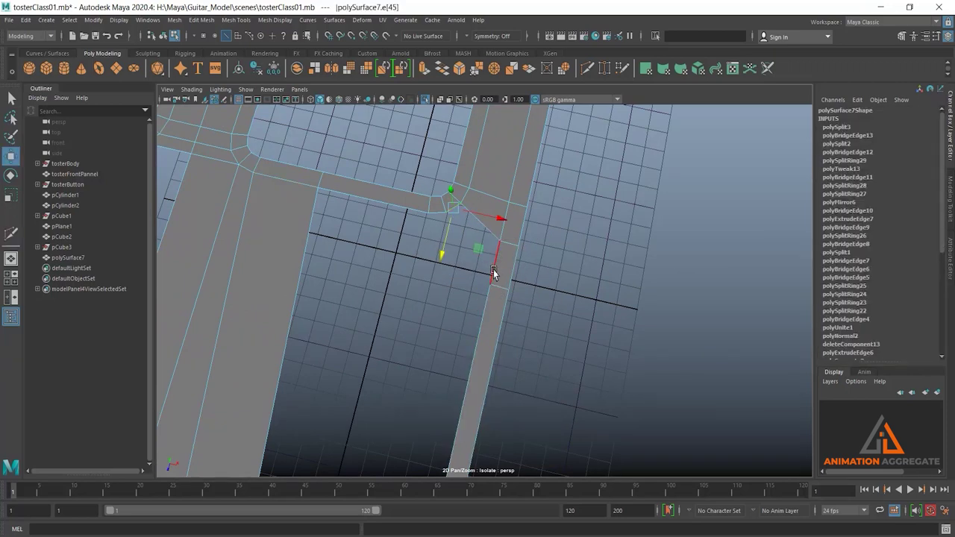
{"action": "middle_click_drag", "start_coordinate": [495, 269], "coordinate": [572, 263]}
{"action": "mouse_move", "coordinate": [600, 215]}
{"action": "right_mouse_down", "text": "shift"}
{"action": "mouse_move", "coordinate": [597, 352]}
{"action": "mouse_move", "coordinate": [580, 341]}
{"action": "right_mouse_up", "text": "shift"}
{"action": "scroll", "coordinate": [458, 147], "scroll_direction": "down", "scroll_amount": 2}
- Multi-Cut an edge across the lower central strip
{"action": "scroll", "coordinate": [458, 148], "scroll_direction": "down", "scroll_amount": 1}
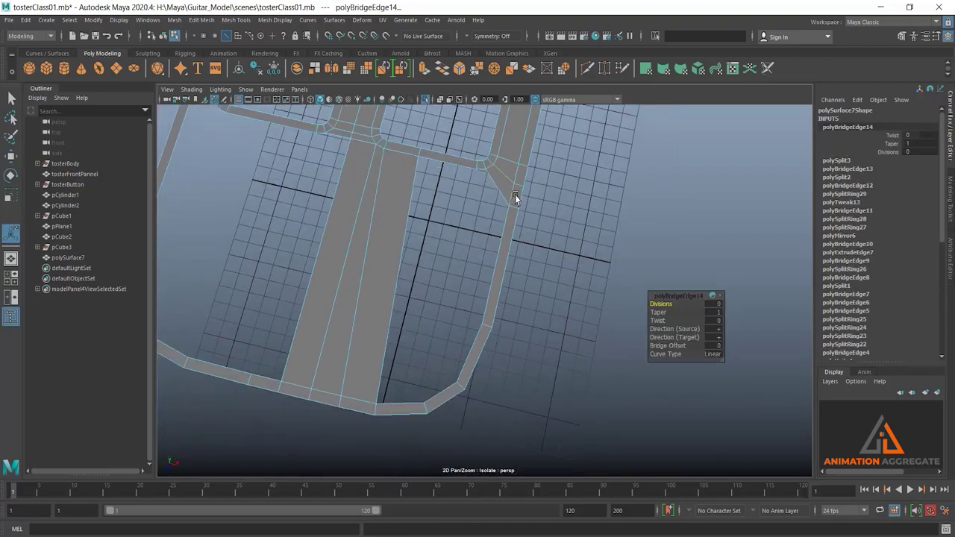
{"action": "left_click_drag", "start_coordinate": [499, 276], "coordinate": [497, 273], "text": "alt"}
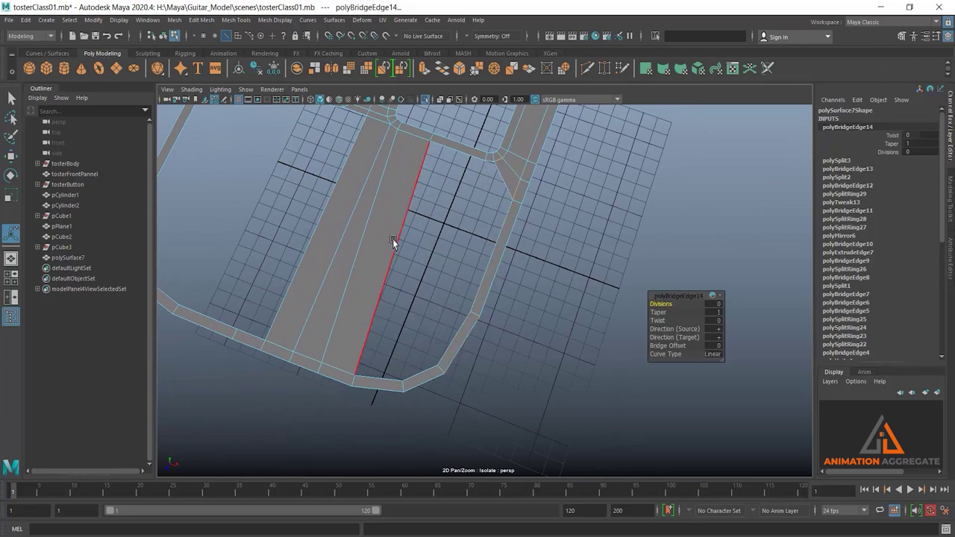
{"action": "key", "text": "ctrl+z"}
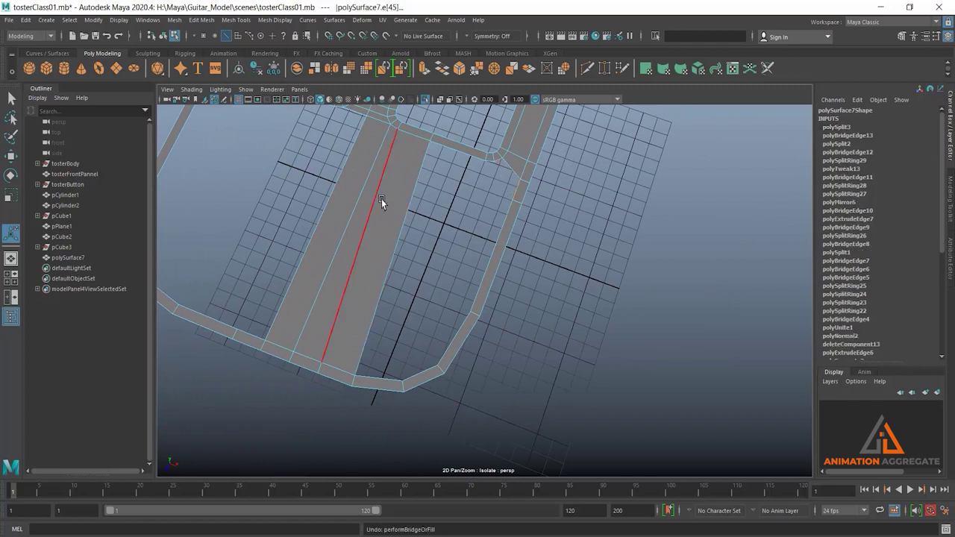
{"action": "key", "text": "shift+z"}
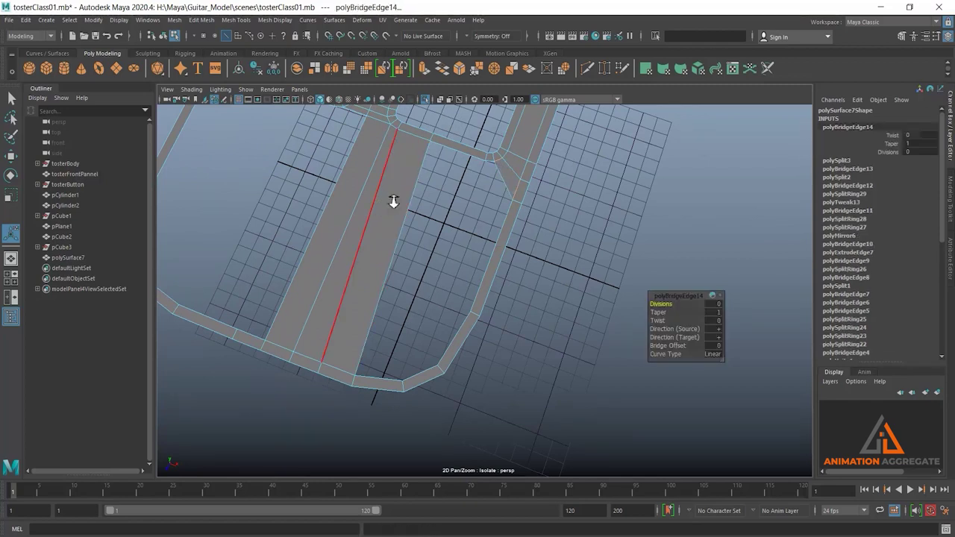
{"action": "right_click_drag", "start_coordinate": [396, 179], "coordinate": [345, 186], "text": "shift"}
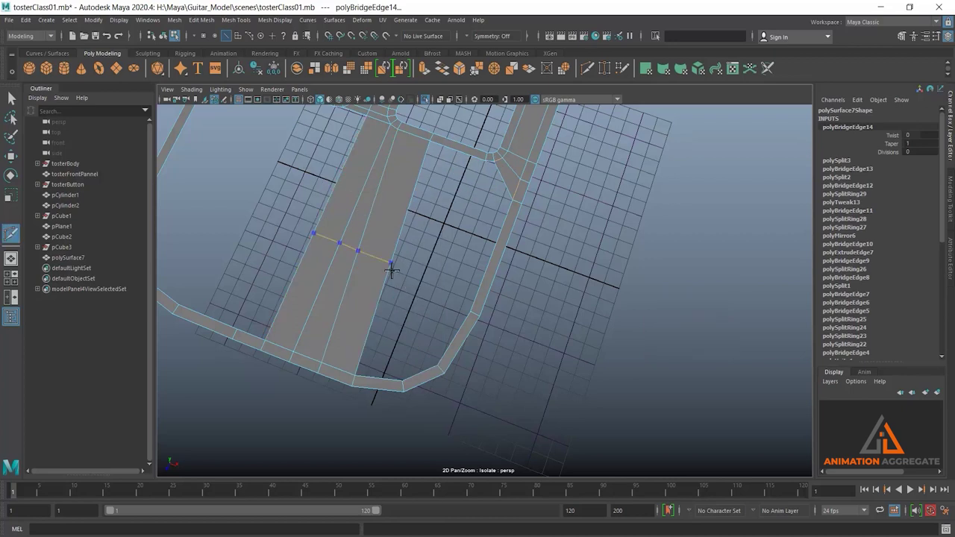
{"action": "left_click", "coordinate": [391, 270], "text": "ctrl"}
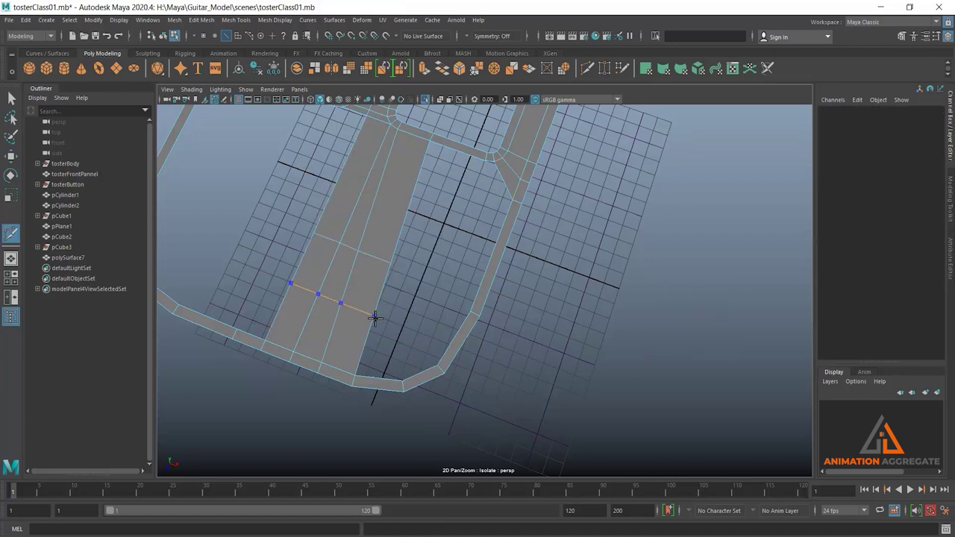
{"action": "key", "text": "w"}
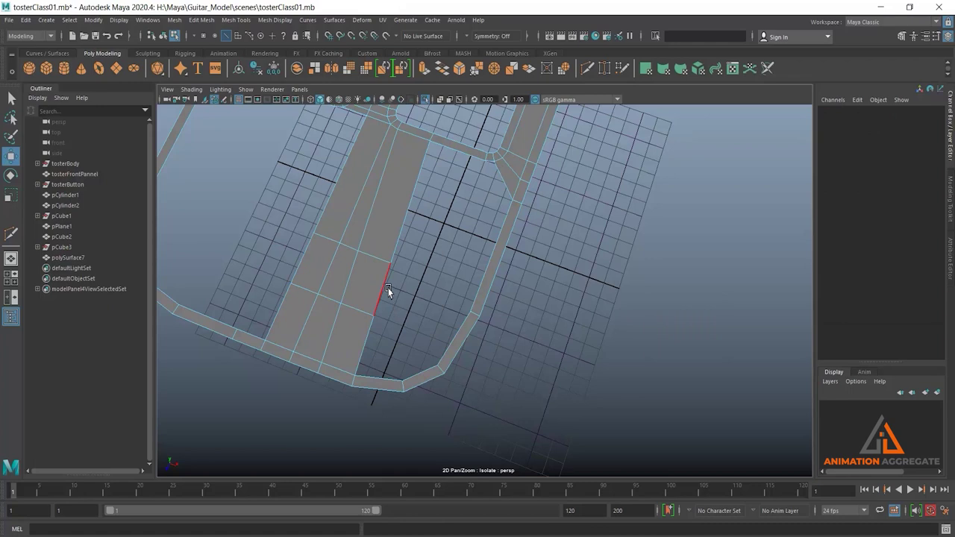
- Bridge the central strip edge to the matching edge on the bottom border
{"action": "left_click", "coordinate": [381, 297]}
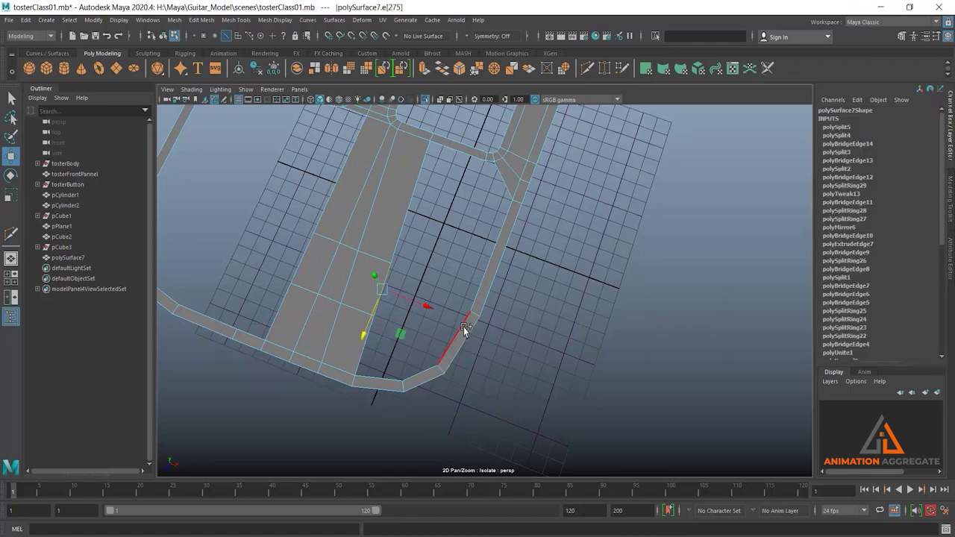
{"action": "left_click", "coordinate": [463, 327]}
{"action": "right_click_drag", "start_coordinate": [570, 234], "coordinate": [566, 373], "text": "shift"}
{"action": "key", "text": "ctrl+z"}
{"action": "middle_click_drag", "start_coordinate": [533, 324], "coordinate": [560, 219], "text": "alt"}
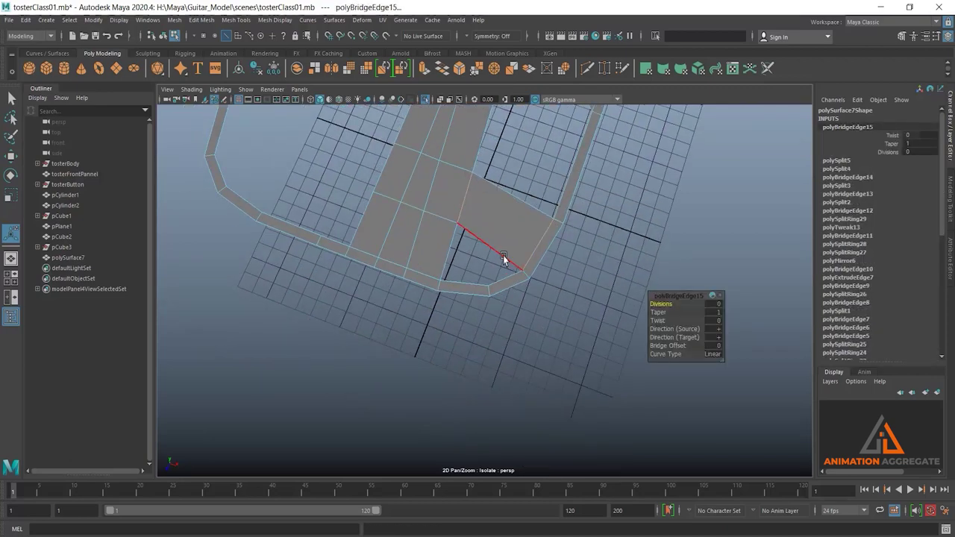
- Fill the leftover hole beside the corner junction with a face
{"action": "right_click_drag", "start_coordinate": [502, 255], "coordinate": [501, 253]}
{"action": "left_click", "coordinate": [500, 255]}
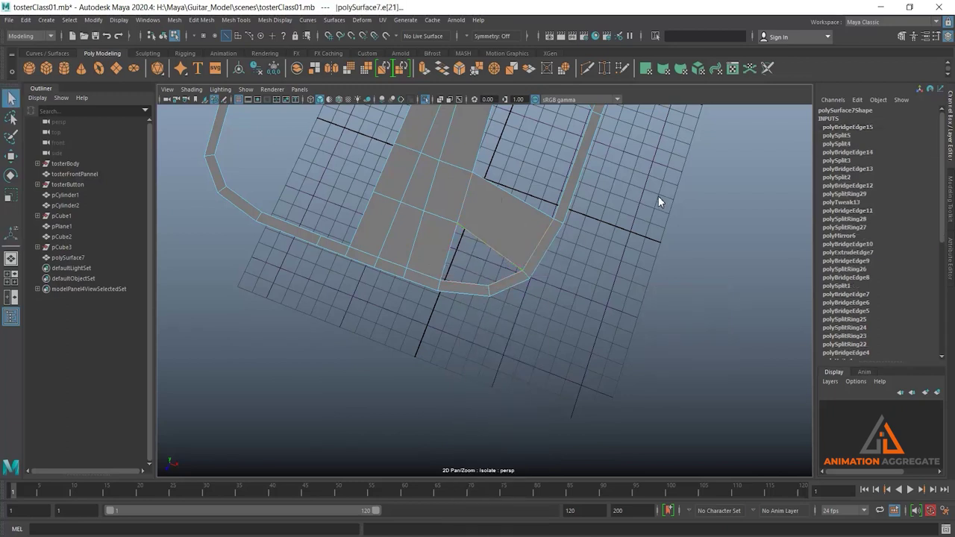
{"action": "right_click_drag", "start_coordinate": [658, 195], "coordinate": [636, 318], "text": "shift"}
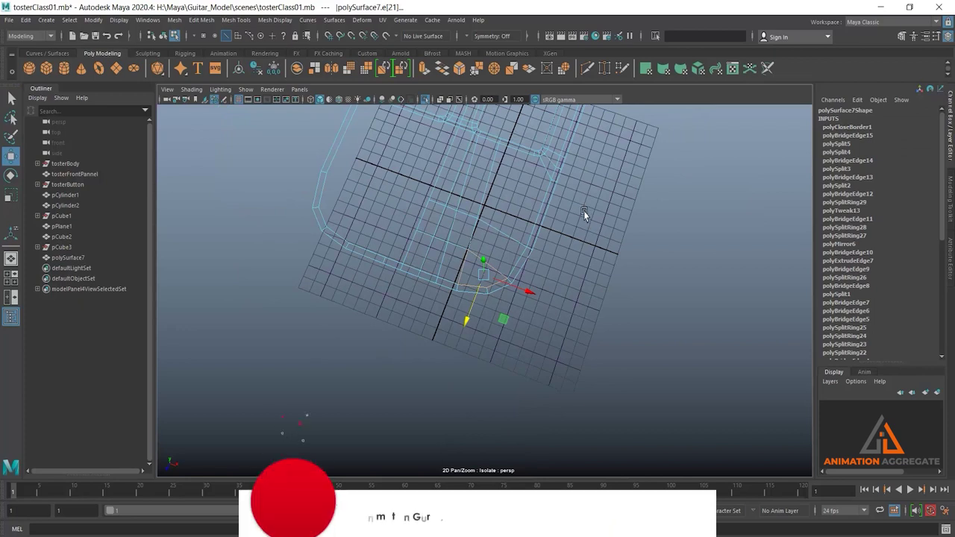
- Switch to shaded display and bridge the selected border edges
{"action": "key", "text": "5"}
{"action": "scroll", "coordinate": [611, 225], "scroll_direction": "up", "scroll_amount": 2}
{"action": "right_click_drag", "start_coordinate": [610, 226], "coordinate": [622, 207]}
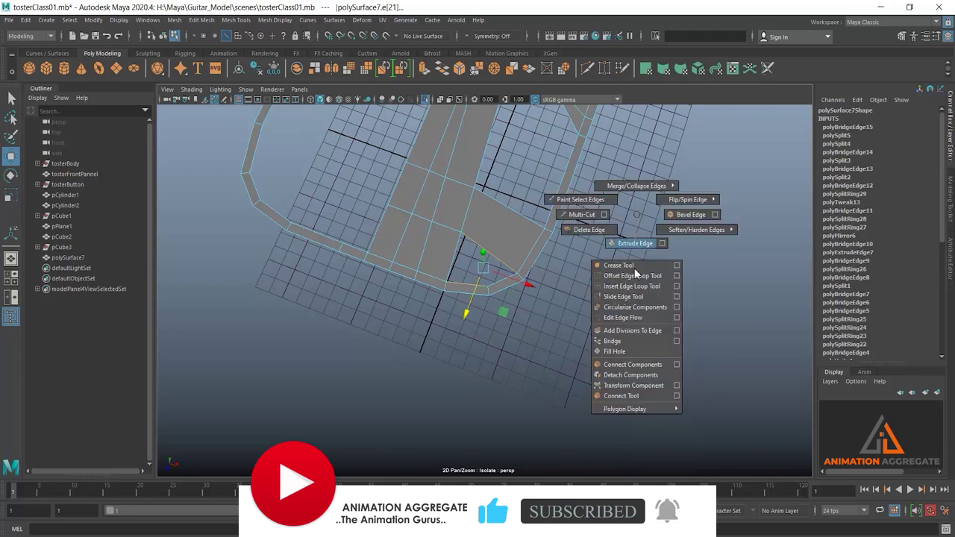
{"action": "right_click_drag", "start_coordinate": [636, 214], "coordinate": [619, 342], "text": "shift"}
{"action": "mouse_move", "coordinate": [546, 264]}
{"action": "left_mouse_down", "text": "alt"}
{"action": "mouse_move", "coordinate": [505, 245]}
{"action": "mouse_move", "coordinate": [518, 269]}
{"action": "mouse_move", "coordinate": [535, 230]}
{"action": "mouse_move", "coordinate": [525, 246]}
{"action": "mouse_move", "coordinate": [540, 250]}
{"action": "mouse_move", "coordinate": [548, 206]}
{"action": "mouse_move", "coordinate": [550, 244]}
{"action": "mouse_move", "coordinate": [570, 239]}
{"action": "left_mouse_up", "text": "alt"}
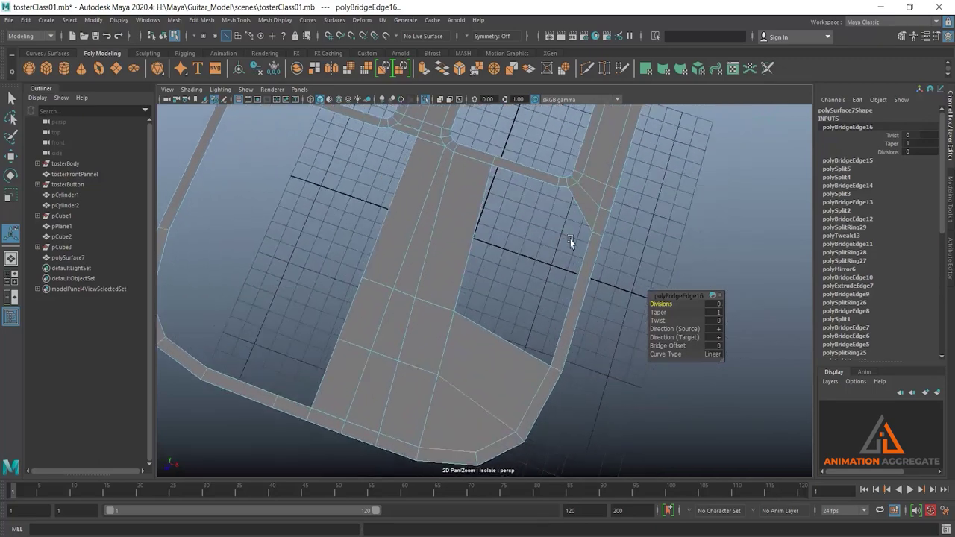
- Multi-Cut across the lower faces and bridge the junction edge to the lower edge
{"action": "right_click_drag", "start_coordinate": [499, 359], "coordinate": [441, 382], "text": "shift"}
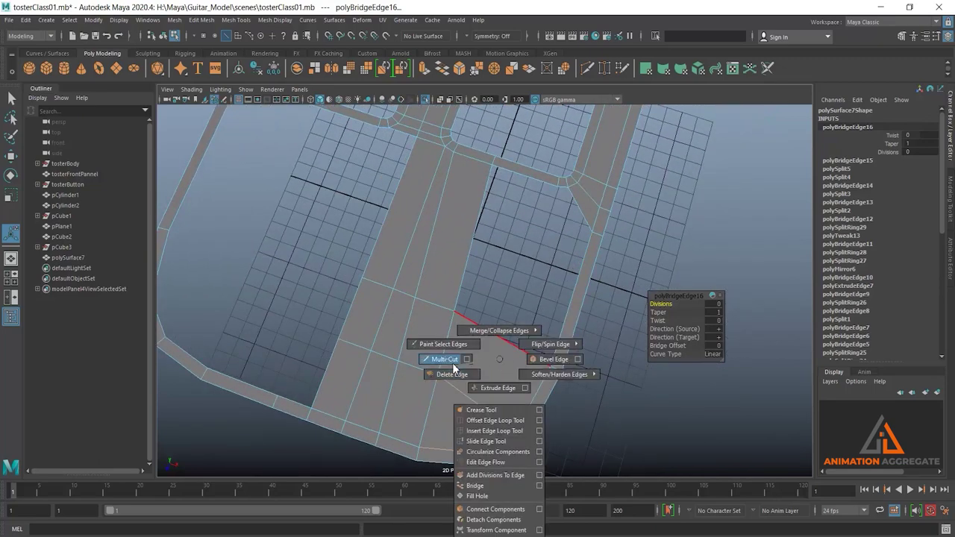
{"action": "left_click", "coordinate": [456, 450]}
{"action": "left_click", "coordinate": [488, 413]}
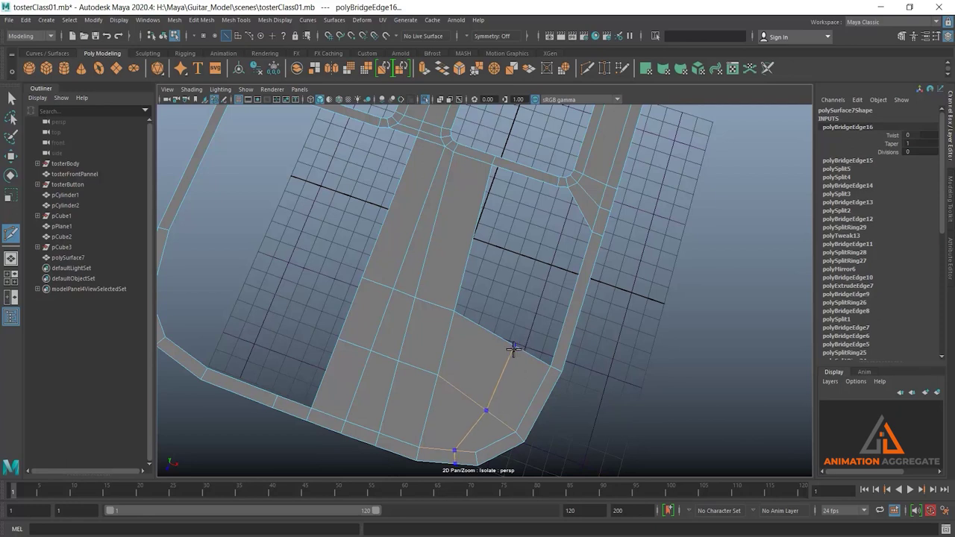
{"action": "key", "text": "w"}
{"action": "left_click", "coordinate": [530, 177]}
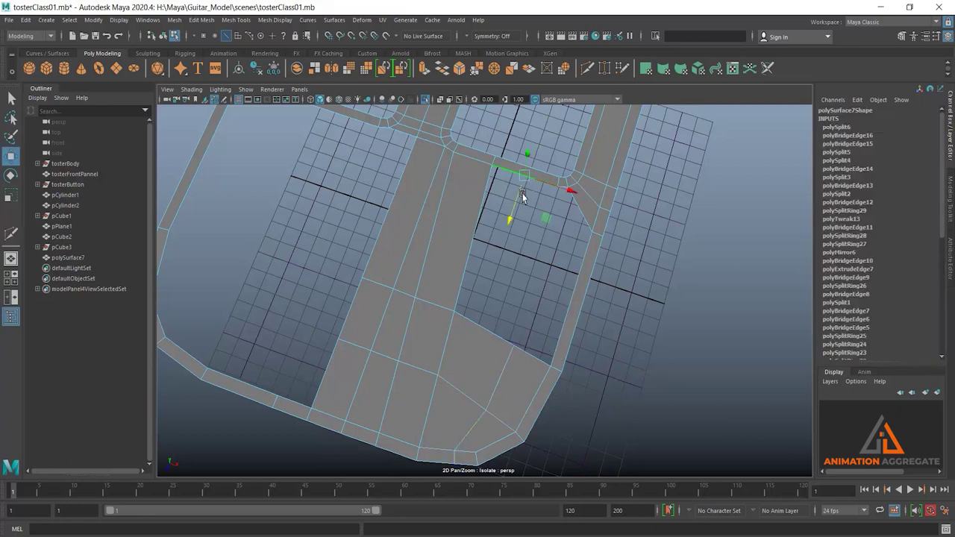
{"action": "left_click", "coordinate": [479, 322], "text": "shift"}
{"action": "right_click_drag", "start_coordinate": [660, 230], "coordinate": [642, 340], "text": "shift"}
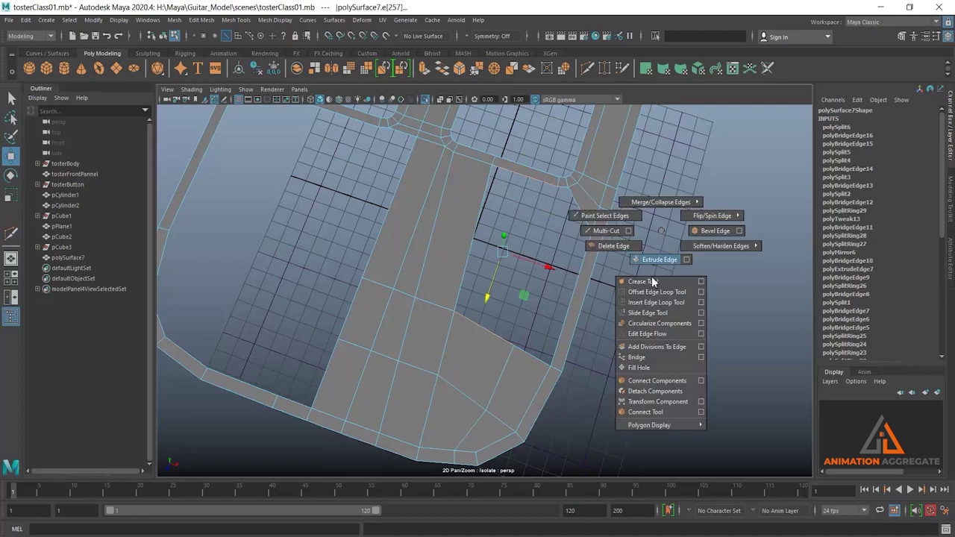
{"action": "left_click", "coordinate": [635, 355]}
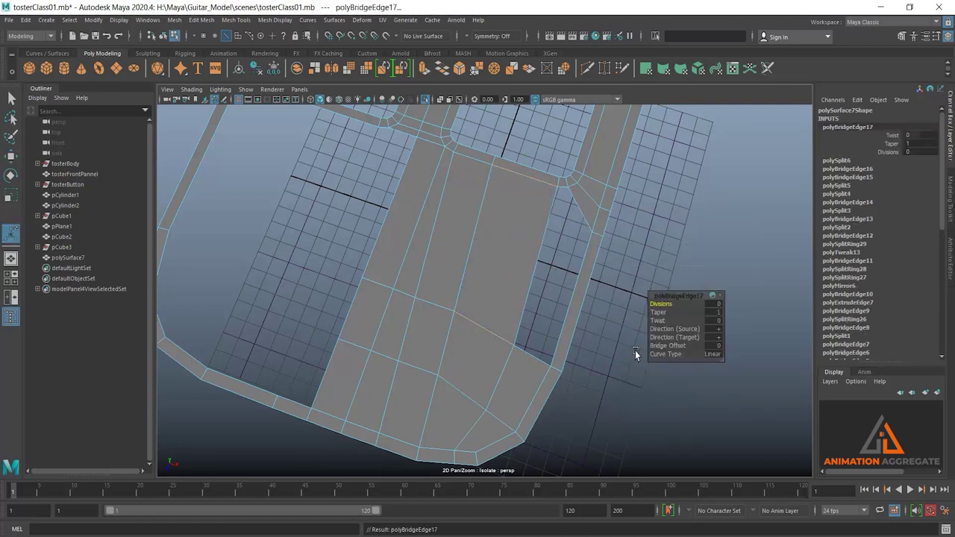
- Bridge the next pair of opposite edges, then undo that bridge
{"action": "left_click", "coordinate": [579, 278]}
{"action": "left_click", "coordinate": [539, 264]}
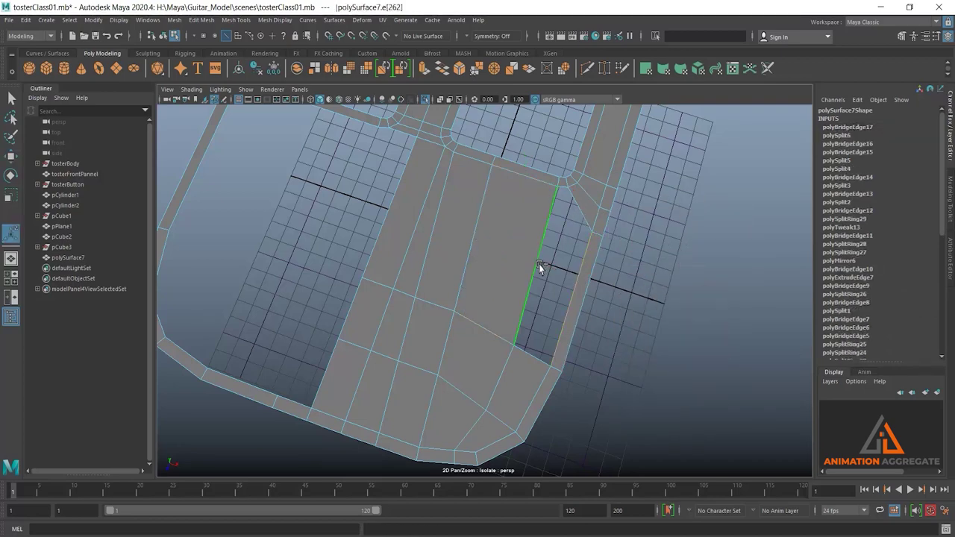
{"action": "right_click", "coordinate": [671, 246], "text": "shift"}
{"action": "left_click", "coordinate": [657, 365]}
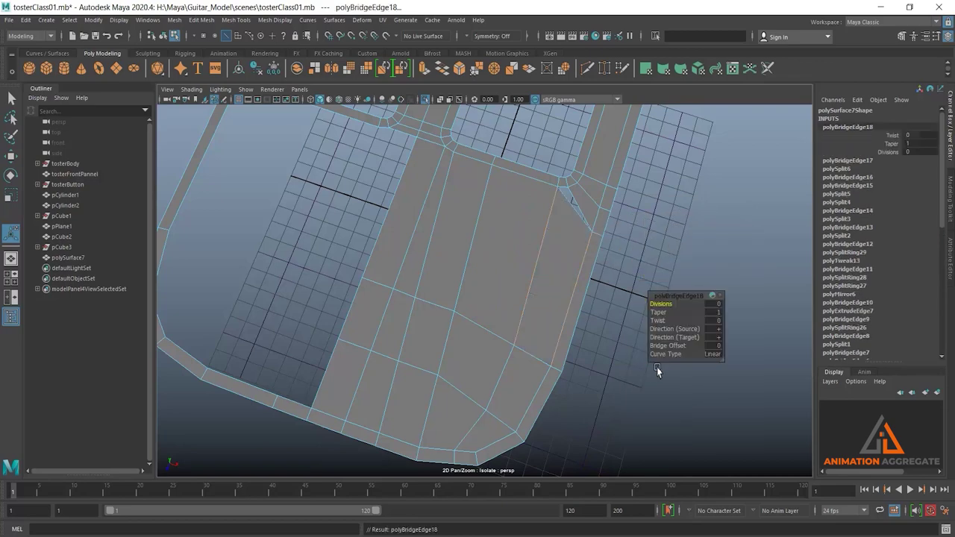
{"action": "left_click_drag", "start_coordinate": [657, 368], "coordinate": [535, 213], "text": "alt"}
{"action": "right_click_drag", "start_coordinate": [535, 214], "coordinate": [546, 314], "text": "alt"}
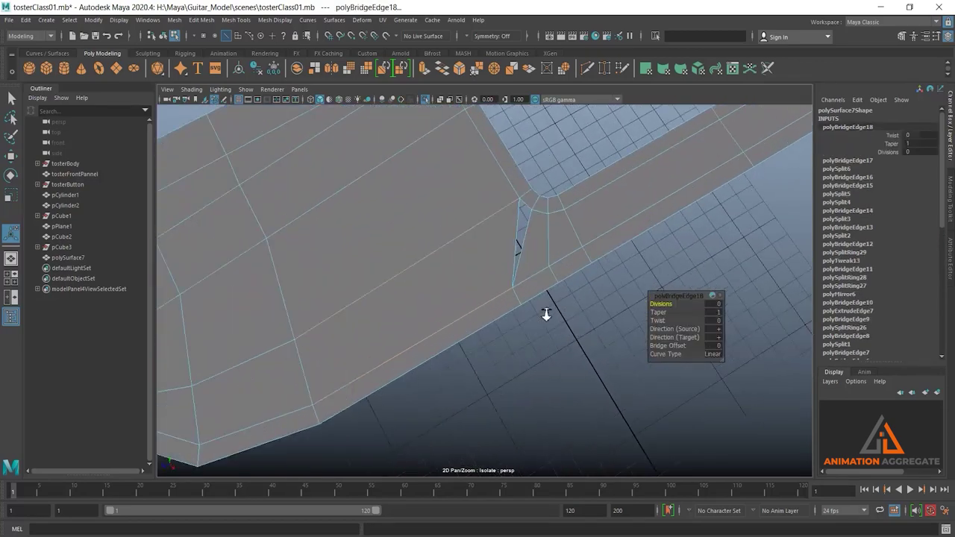
{"action": "mouse_move", "coordinate": [547, 314]}
{"action": "left_mouse_down", "text": "alt"}
{"action": "mouse_move", "coordinate": [540, 228]}
{"action": "mouse_move", "coordinate": [527, 251]}
{"action": "left_mouse_up", "text": "alt"}
{"action": "key", "text": "ctrl+z"}
- Bridge the two open edges across the gap at the slot corner
{"action": "mouse_move", "coordinate": [473, 283]}
{"action": "left_mouse_down", "text": "alt"}
{"action": "mouse_move", "coordinate": [481, 276]}
{"action": "mouse_move", "coordinate": [501, 294]}
{"action": "mouse_move", "coordinate": [515, 285]}
{"action": "left_mouse_up", "text": "alt"}
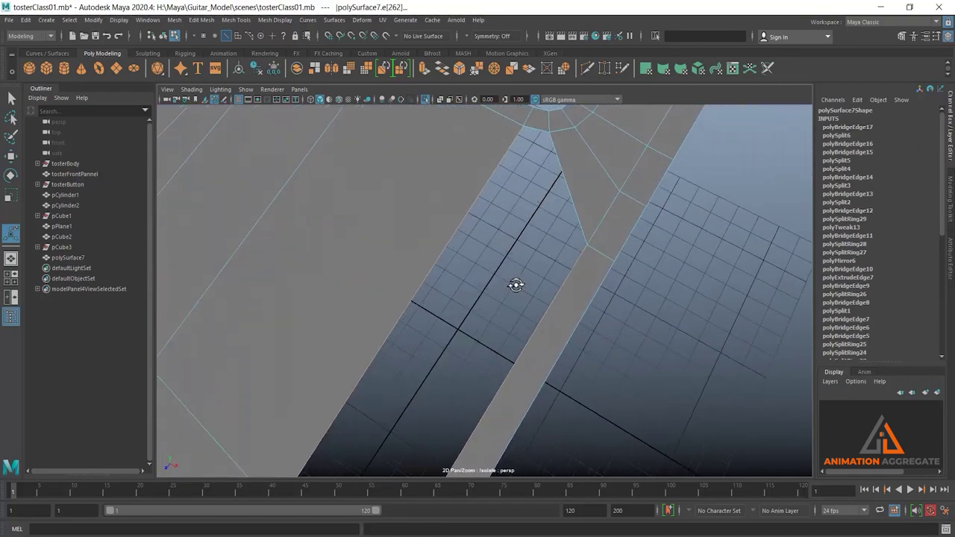
{"action": "mouse_move", "coordinate": [625, 230]}
{"action": "left_mouse_down", "text": "alt"}
{"action": "mouse_move", "coordinate": [605, 219]}
{"action": "mouse_move", "coordinate": [506, 212]}
{"action": "left_mouse_up", "text": "alt"}
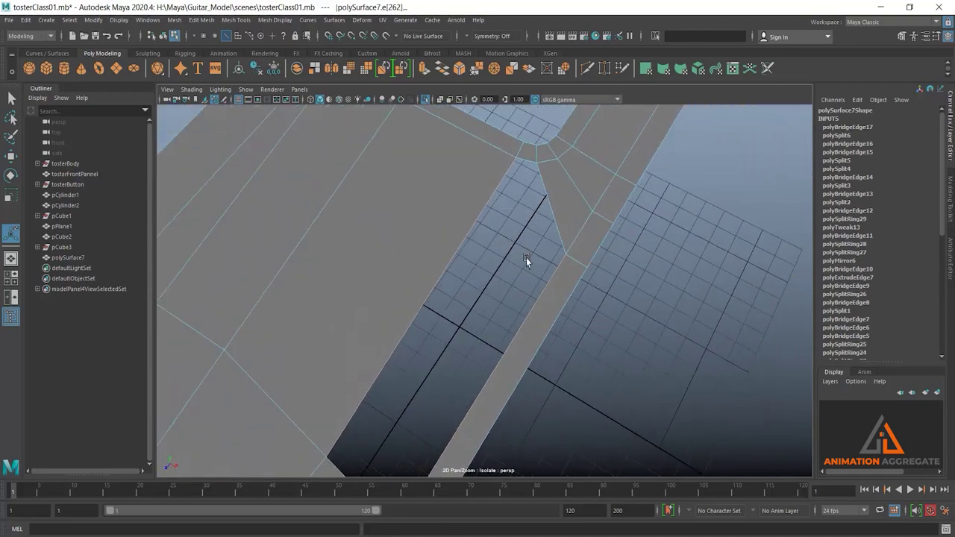
{"action": "right_click", "coordinate": [601, 197], "text": "shift"}
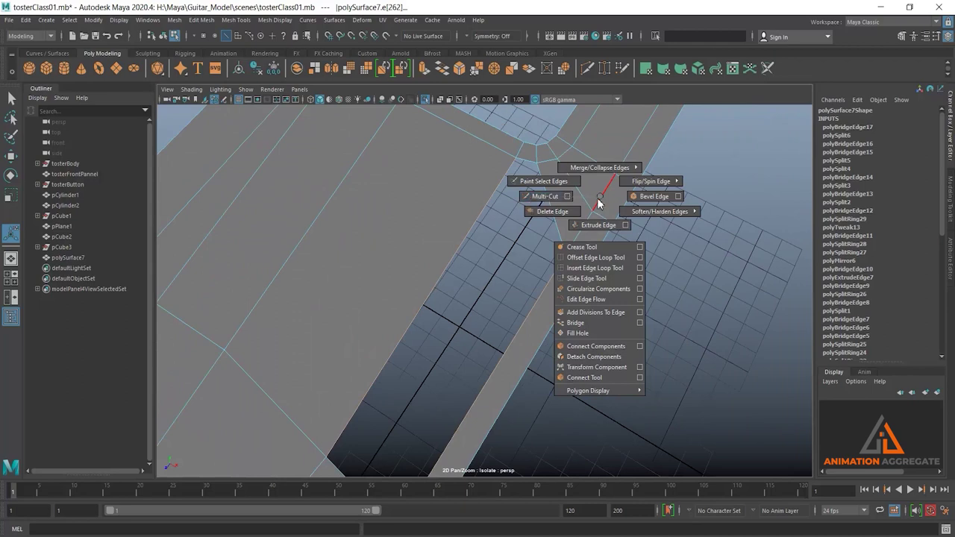
{"action": "right_click_drag", "start_coordinate": [531, 201], "coordinate": [598, 200], "text": "shift"}
{"action": "key", "text": "w"}
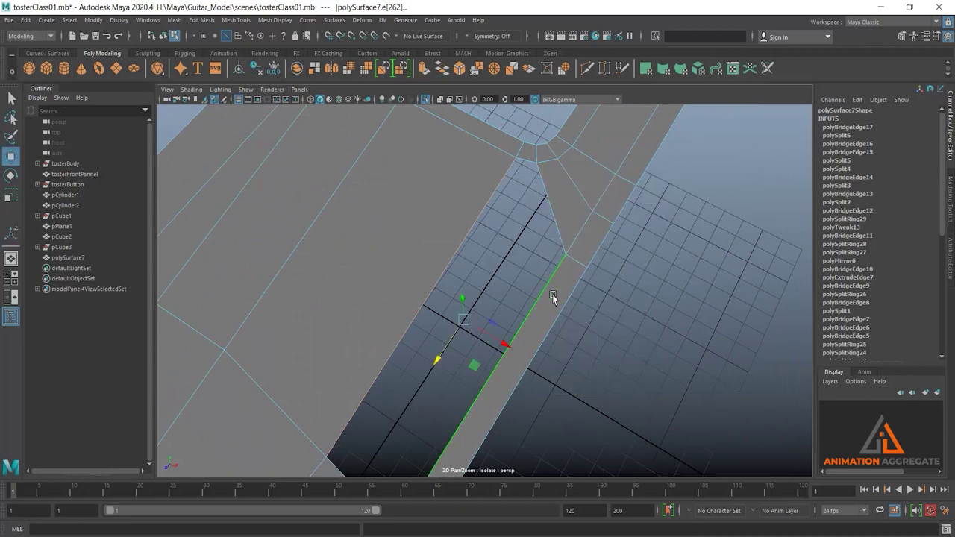
{"action": "right_click_drag", "start_coordinate": [703, 209], "coordinate": [683, 340], "text": "shift"}
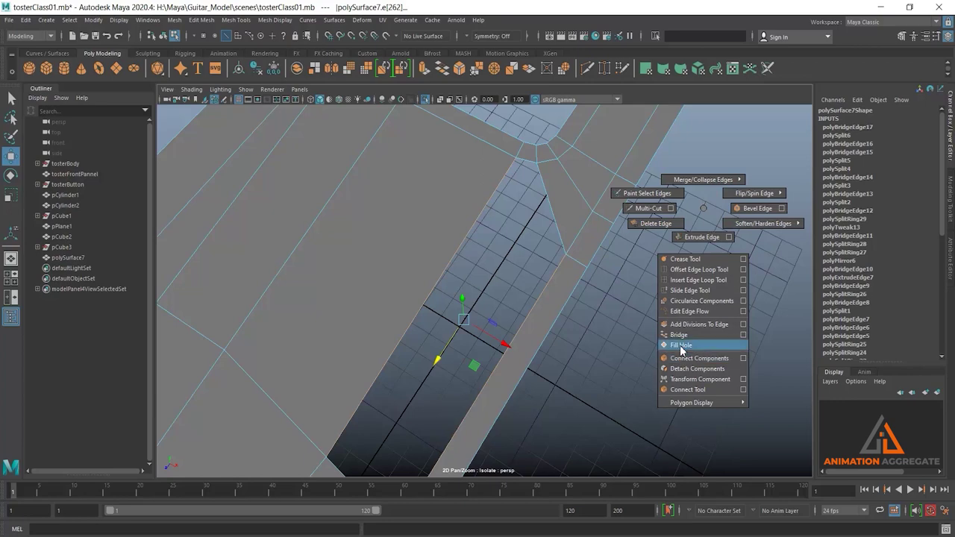
{"action": "scroll", "coordinate": [482, 262], "scroll_direction": "up", "scroll_amount": 3}
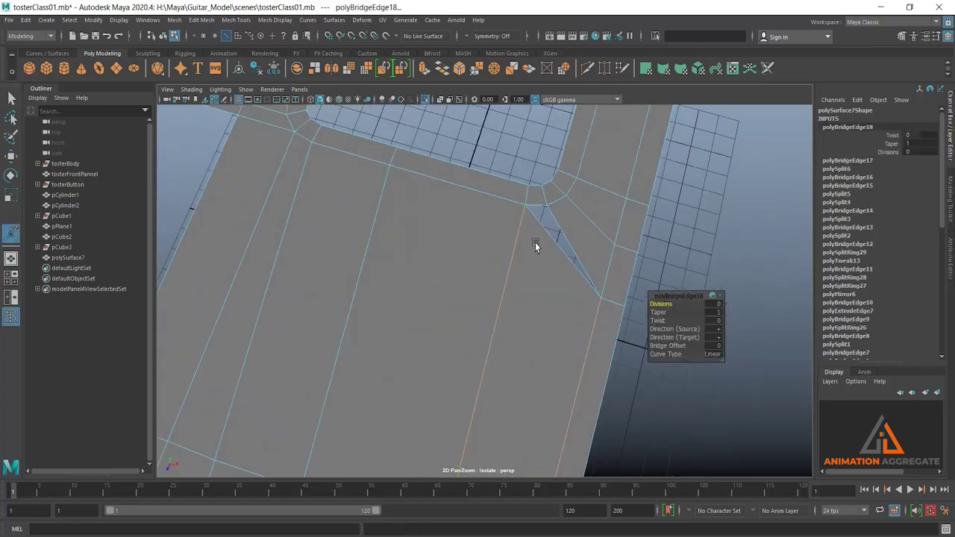
- Insert an edge loop through the newly bridged strip
{"action": "right_click_drag", "start_coordinate": [564, 236], "coordinate": [619, 221]}
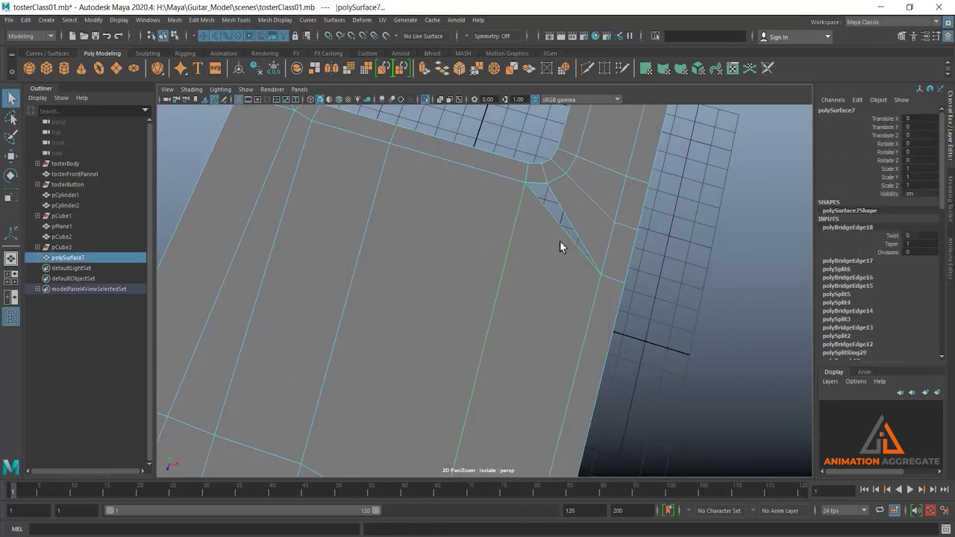
{"action": "right_click_drag", "start_coordinate": [546, 253], "coordinate": [520, 256], "text": "shift"}
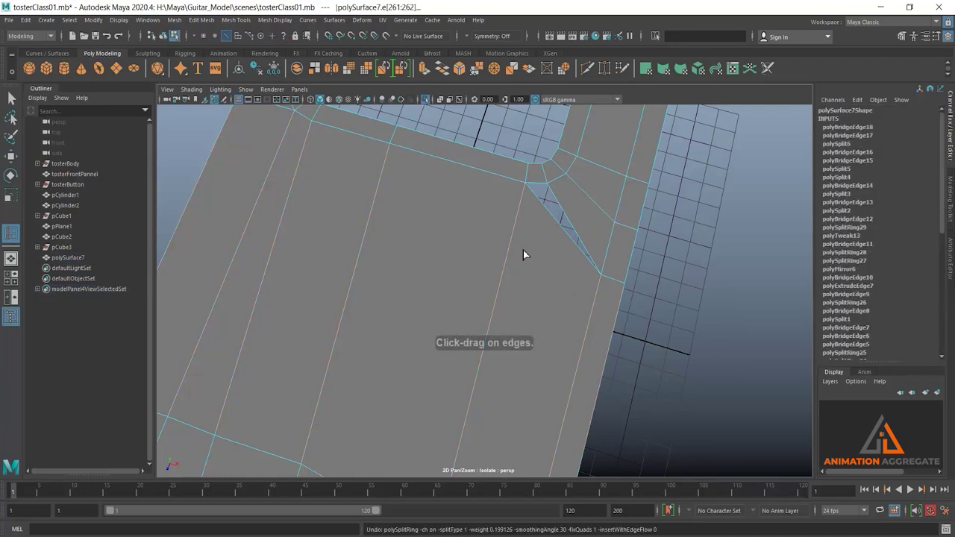
{"action": "left_click_drag", "start_coordinate": [585, 267], "coordinate": [565, 241]}
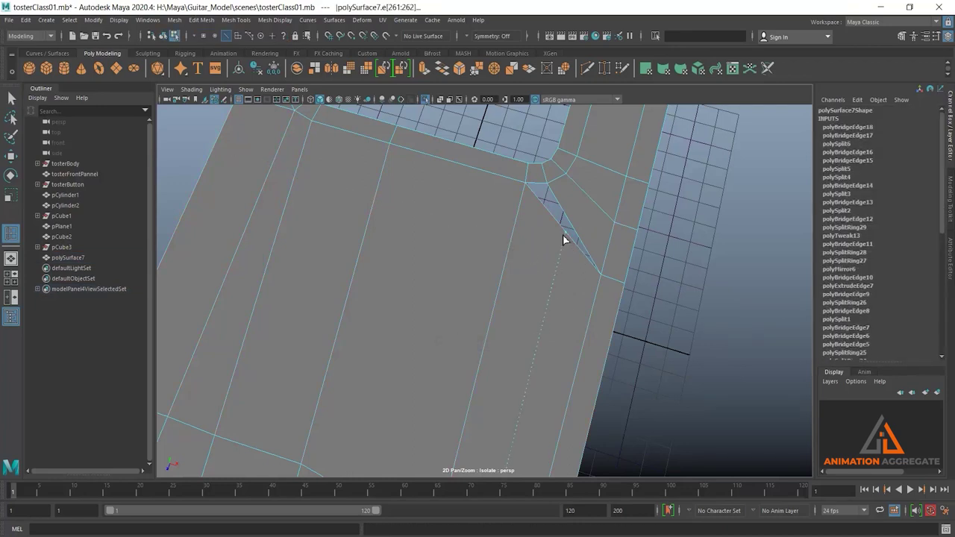
{"action": "left_click", "coordinate": [572, 246], "text": "ctrl"}
{"action": "middle_click_drag", "start_coordinate": [572, 247], "coordinate": [640, 134], "text": "alt"}
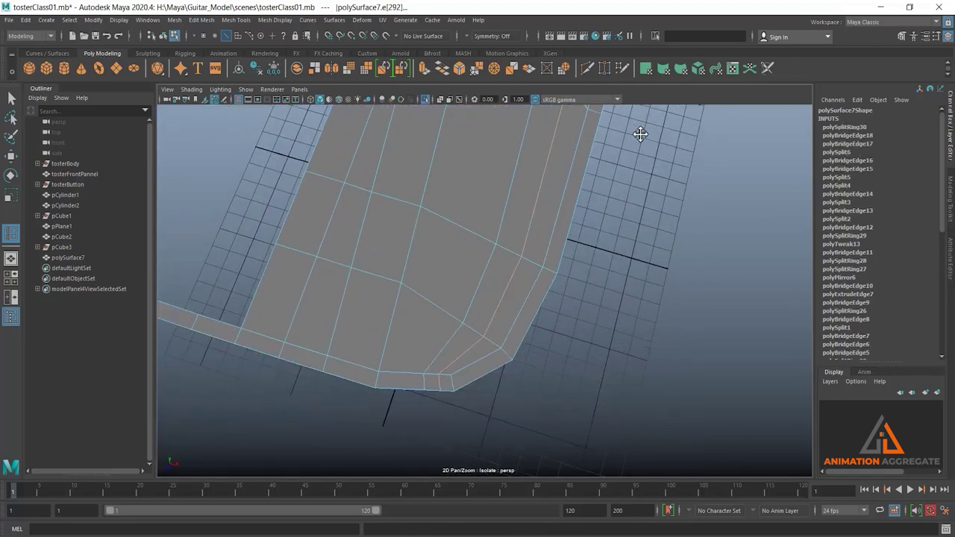
{"action": "scroll", "coordinate": [603, 198], "scroll_direction": "up", "scroll_amount": 3}
{"action": "scroll", "coordinate": [604, 272], "scroll_direction": "up", "scroll_amount": 3}
{"action": "scroll", "coordinate": [606, 290], "scroll_direction": "up", "scroll_amount": 2}
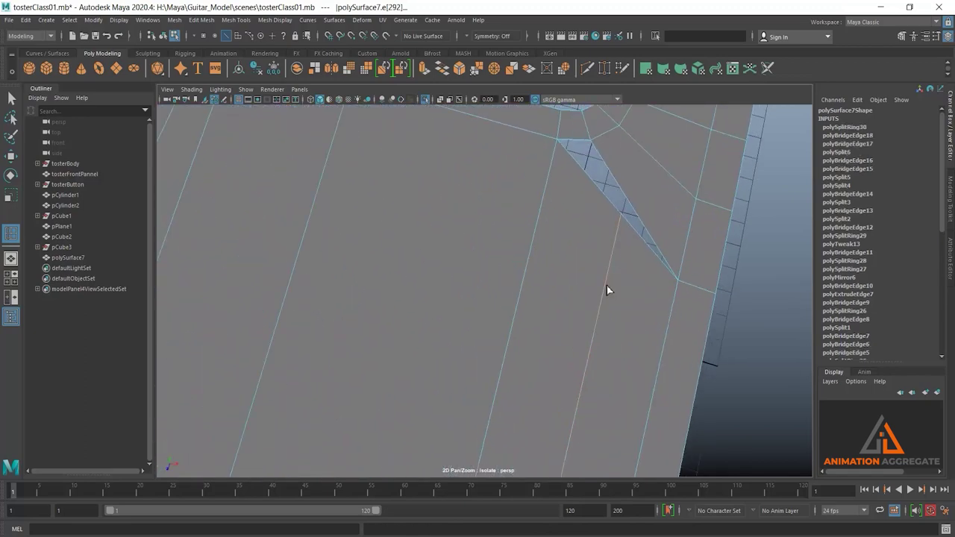
- Slide the vertex in the narrow triangle down to even out the face
{"action": "right_click_drag", "start_coordinate": [676, 214], "coordinate": [621, 214]}
{"action": "key", "text": "w"}
{"action": "left_click", "coordinate": [620, 214]}
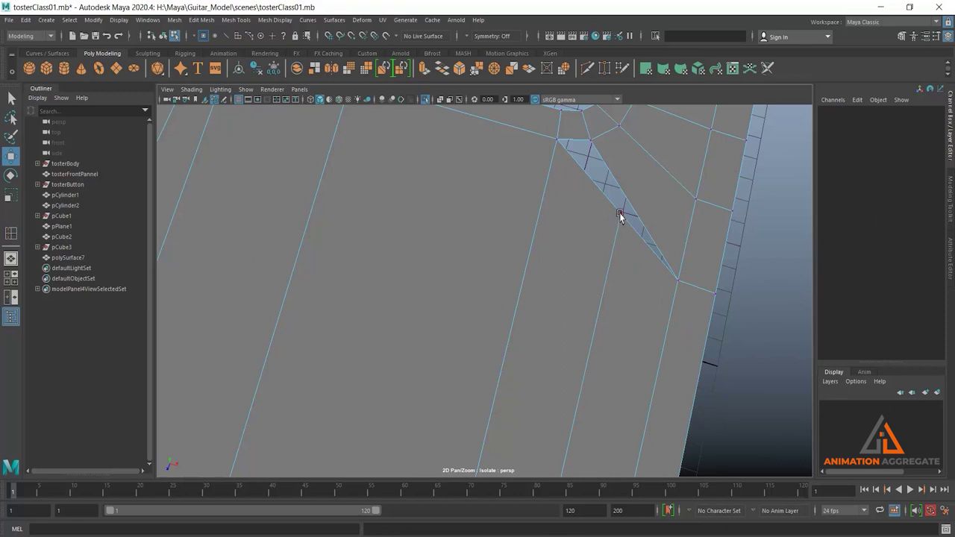
{"action": "left_click_drag", "start_coordinate": [615, 248], "coordinate": [608, 273]}
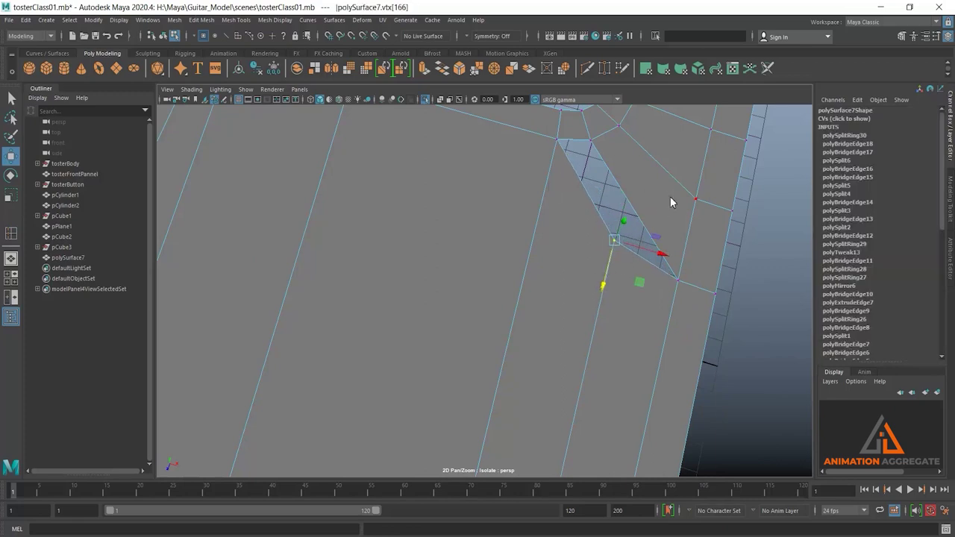
- Bridge the strip's right edge to the opposite edge to close the top panel gap
{"action": "right_click", "coordinate": [670, 198]}
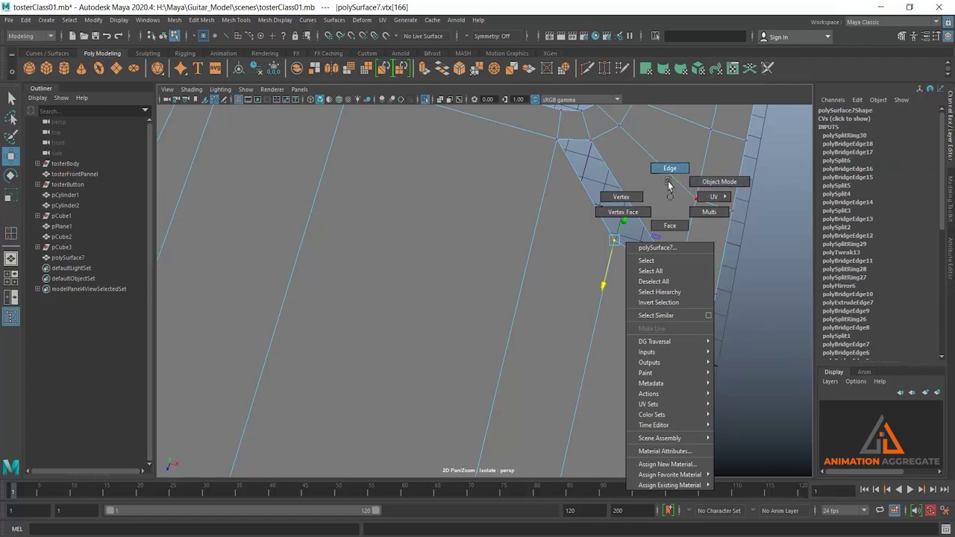
{"action": "left_click", "coordinate": [669, 168]}
{"action": "left_click", "coordinate": [688, 240]}
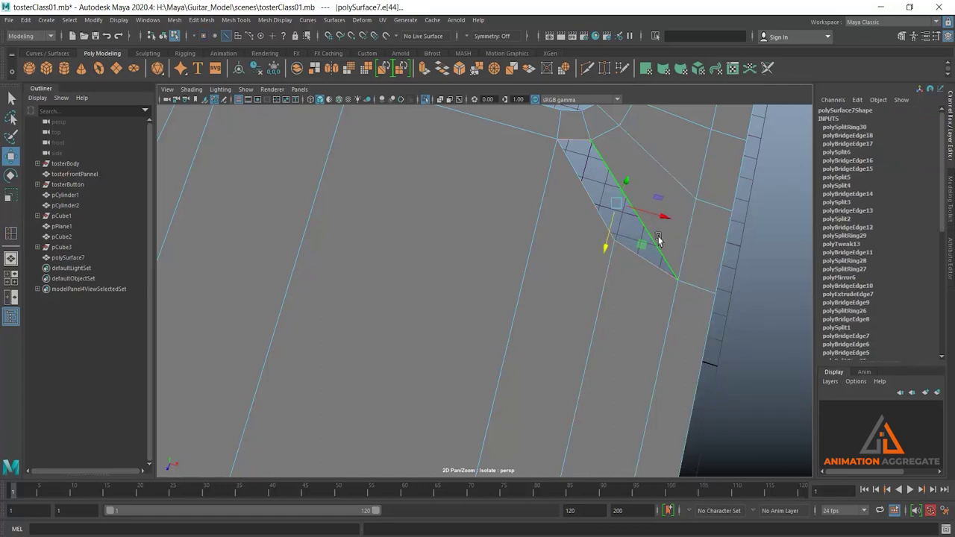
{"action": "left_click", "coordinate": [603, 199]}
{"action": "right_click_drag", "start_coordinate": [775, 216], "coordinate": [748, 334], "text": "shift"}
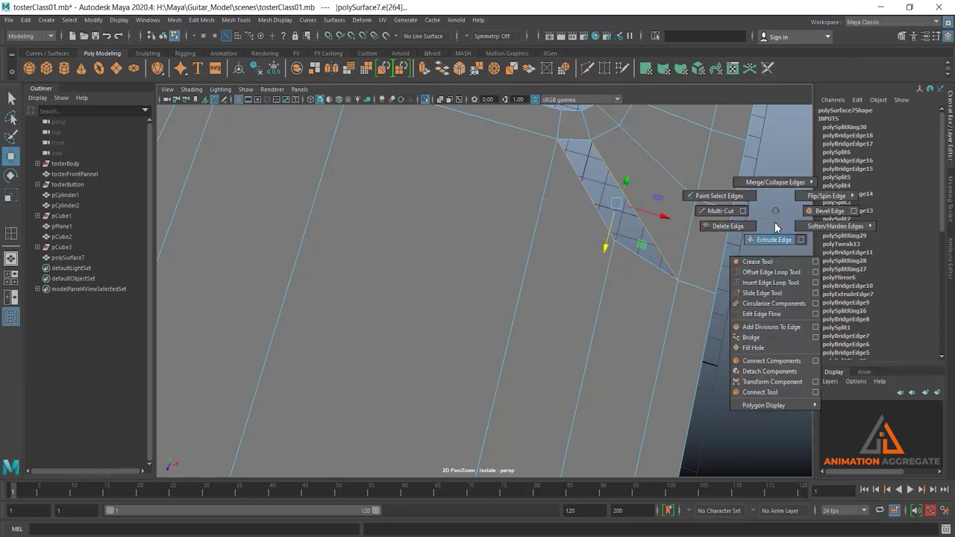
{"action": "scroll", "coordinate": [612, 154], "scroll_direction": "down", "scroll_amount": 5}
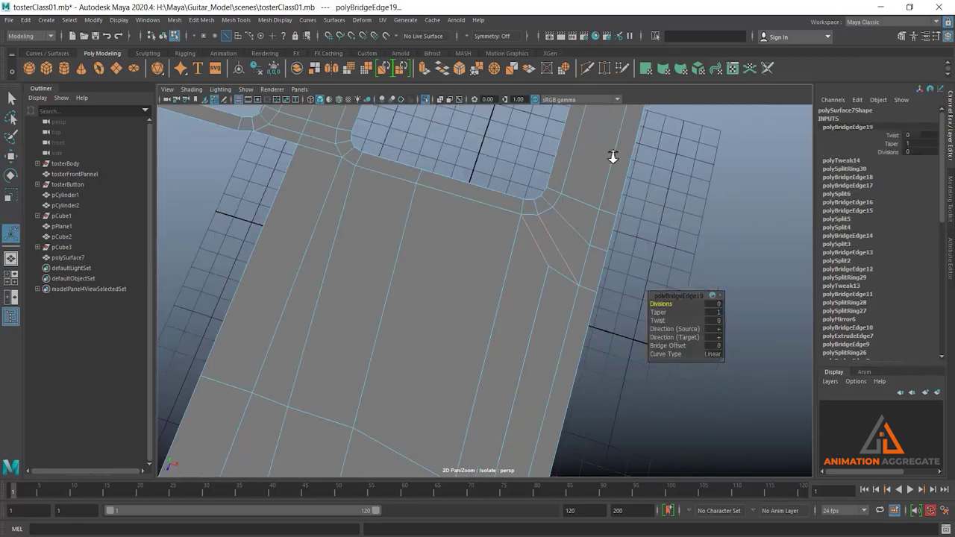
- Mirror the panel across X, merging borders at threshold 6.568
{"action": "mouse_move", "coordinate": [612, 153]}
{"action": "left_mouse_down", "text": "alt"}
{"action": "mouse_move", "coordinate": [590, 224]}
{"action": "mouse_move", "coordinate": [603, 156]}
{"action": "mouse_move", "coordinate": [549, 216]}
{"action": "left_mouse_up", "text": "alt"}
{"action": "right_click_drag", "start_coordinate": [550, 215], "coordinate": [552, 281]}
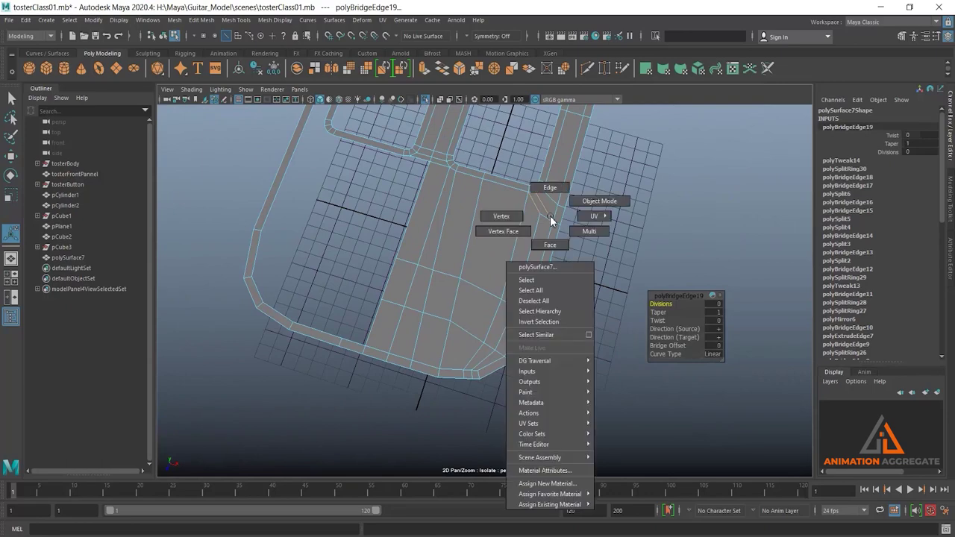
{"action": "mouse_move", "coordinate": [552, 281]}
{"action": "left_mouse_down", "text": "alt"}
{"action": "mouse_move", "coordinate": [465, 222]}
{"action": "mouse_move", "coordinate": [495, 192]}
{"action": "mouse_move", "coordinate": [490, 262]}
{"action": "left_mouse_up", "text": "alt"}
{"action": "mouse_move", "coordinate": [665, 175]}
{"action": "right_mouse_down", "text": "shift"}
{"action": "mouse_move", "coordinate": [674, 219]}
{"action": "mouse_move", "coordinate": [666, 299]}
{"action": "right_mouse_up", "text": "shift"}
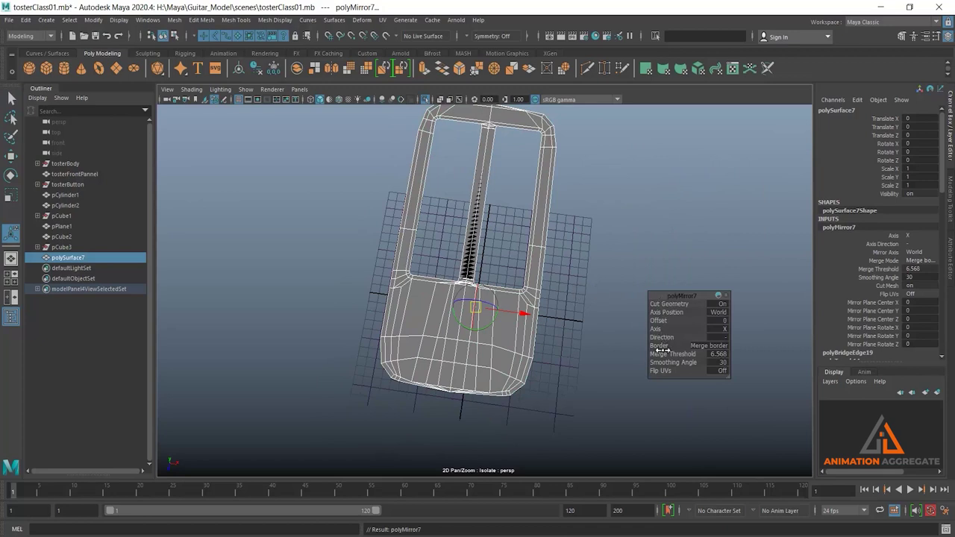
- Lower the mirror Merge Threshold to 1 and reselect the mirrored top panel
{"action": "left_click_drag", "start_coordinate": [659, 353], "coordinate": [658, 353]}
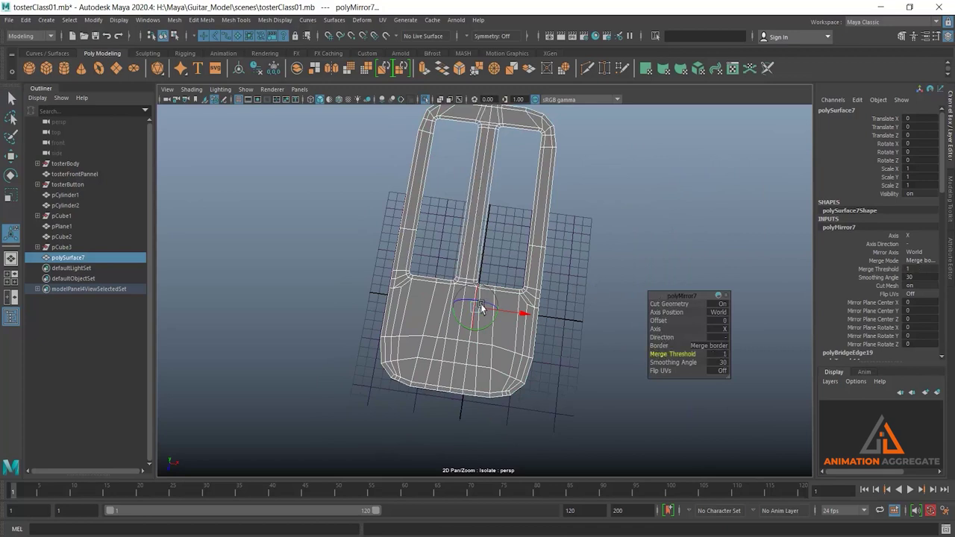
{"action": "right_click_drag", "start_coordinate": [460, 237], "coordinate": [519, 190]}
{"action": "mouse_move", "coordinate": [626, 221]}
{"action": "left_mouse_down", "text": "alt"}
{"action": "mouse_move", "coordinate": [630, 229]}
{"action": "mouse_move", "coordinate": [537, 243]}
{"action": "mouse_move", "coordinate": [512, 303]}
{"action": "mouse_move", "coordinate": [584, 282]}
{"action": "mouse_move", "coordinate": [586, 335]}
{"action": "mouse_move", "coordinate": [555, 403]}
{"action": "left_mouse_up", "text": "alt"}
{"action": "left_click", "coordinate": [630, 229]}
{"action": "left_click", "coordinate": [512, 303]}
- Show the whole toaster again and inspect the completed top panel around both slots
{"action": "left_click", "coordinate": [429, 101]}
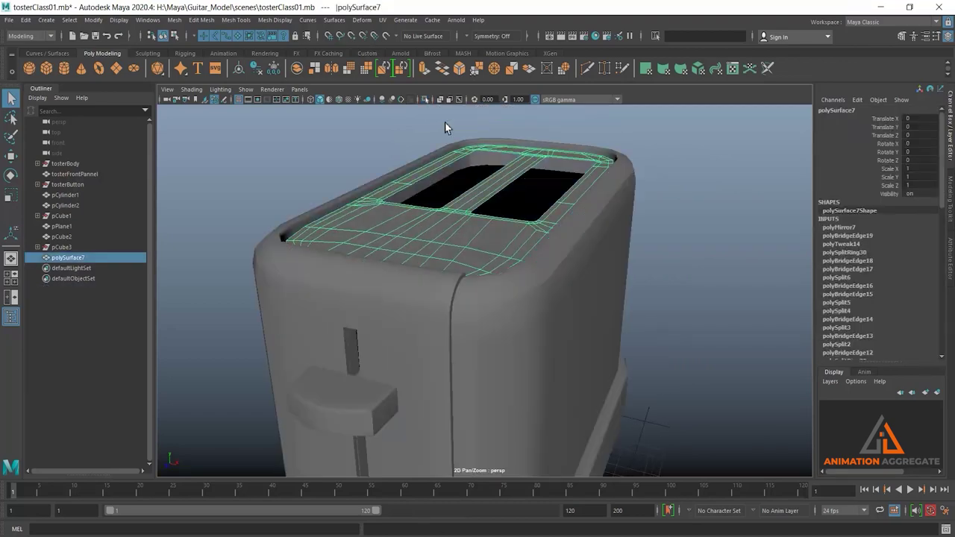
{"action": "mouse_move", "coordinate": [445, 122]}
{"action": "left_mouse_down", "text": "alt"}
{"action": "mouse_move", "coordinate": [559, 179]}
{"action": "mouse_move", "coordinate": [633, 175]}
{"action": "mouse_move", "coordinate": [588, 206]}
{"action": "left_mouse_up", "text": "alt"}
{"action": "left_click", "coordinate": [632, 175]}
{"action": "left_click", "coordinate": [529, 296]}
{"action": "left_click_drag", "start_coordinate": [530, 296], "coordinate": [678, 249], "text": "alt"}
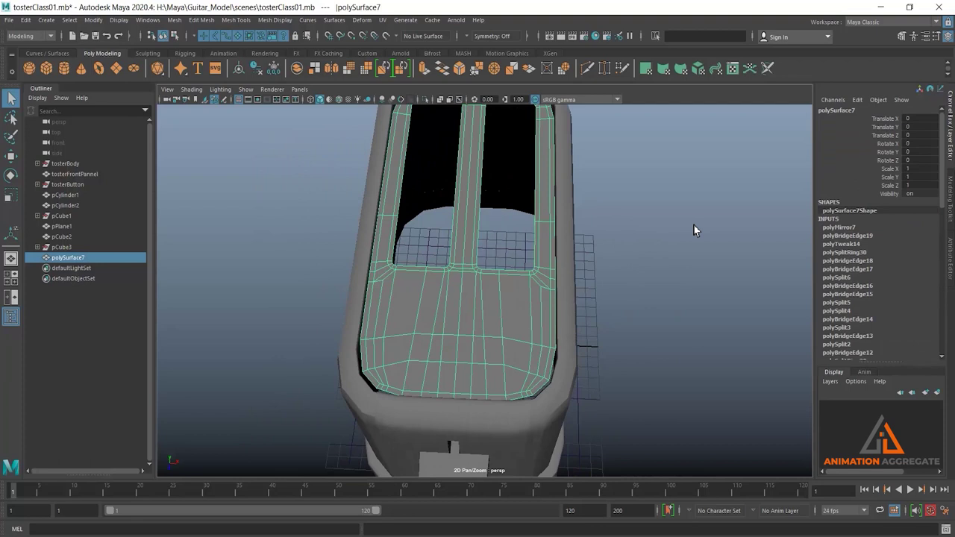
{"action": "mouse_move", "coordinate": [655, 204]}
{"action": "left_mouse_down", "text": "alt"}
{"action": "mouse_move", "coordinate": [608, 281]}
{"action": "mouse_move", "coordinate": [583, 265]}
{"action": "mouse_move", "coordinate": [610, 231]}
{"action": "mouse_move", "coordinate": [599, 312]}
{"action": "left_mouse_up", "text": "alt"}
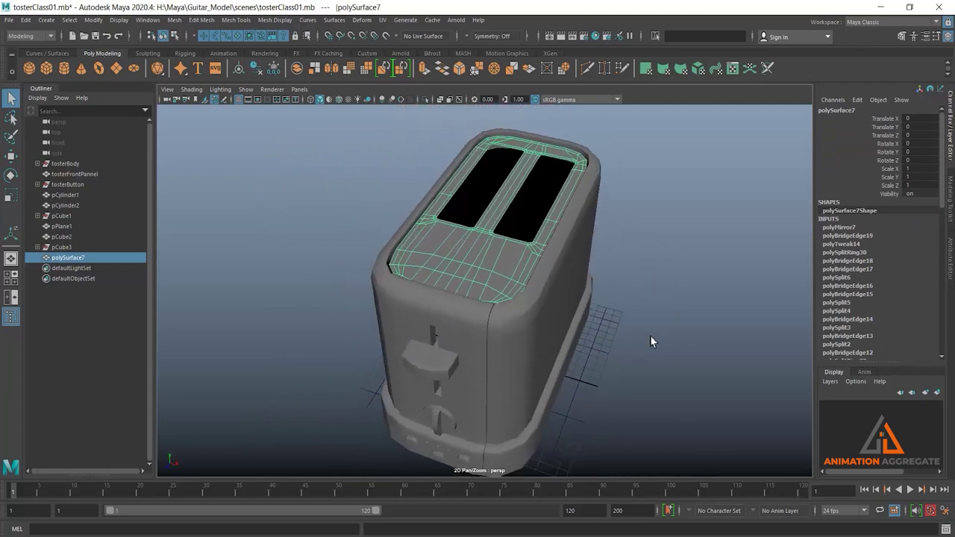
{"action": "left_click", "coordinate": [480, 311]}
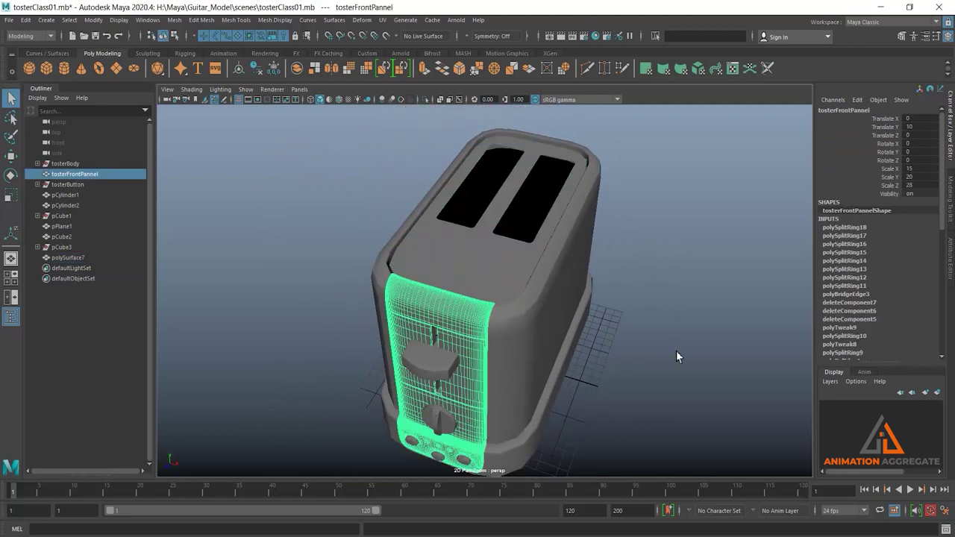
{"action": "left_click", "coordinate": [674, 317]}
{"action": "mouse_move", "coordinate": [673, 317]}
{"action": "left_mouse_down", "text": "alt"}
{"action": "mouse_move", "coordinate": [566, 290]}
{"action": "mouse_move", "coordinate": [571, 324]}
{"action": "mouse_move", "coordinate": [564, 309]}
{"action": "mouse_move", "coordinate": [500, 308]}
{"action": "left_mouse_up", "text": "alt"}
- Extrude the top panel faces to give the panel thickness
{"action": "left_click", "coordinate": [500, 308]}
{"action": "key", "text": "f"}
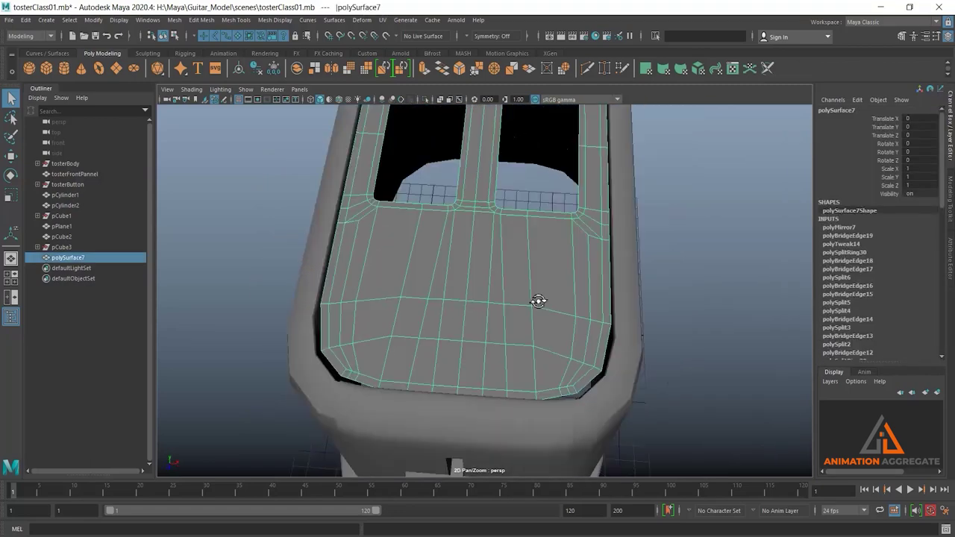
{"action": "right_click", "coordinate": [718, 212], "text": "shift"}
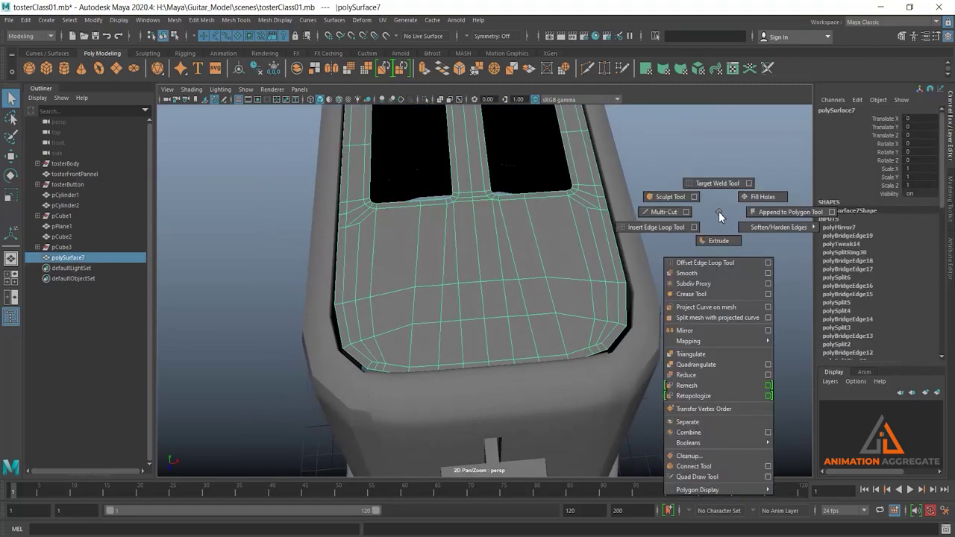
{"action": "left_click", "coordinate": [719, 240]}
{"action": "left_click_drag", "start_coordinate": [547, 252], "coordinate": [578, 237], "text": "alt"}
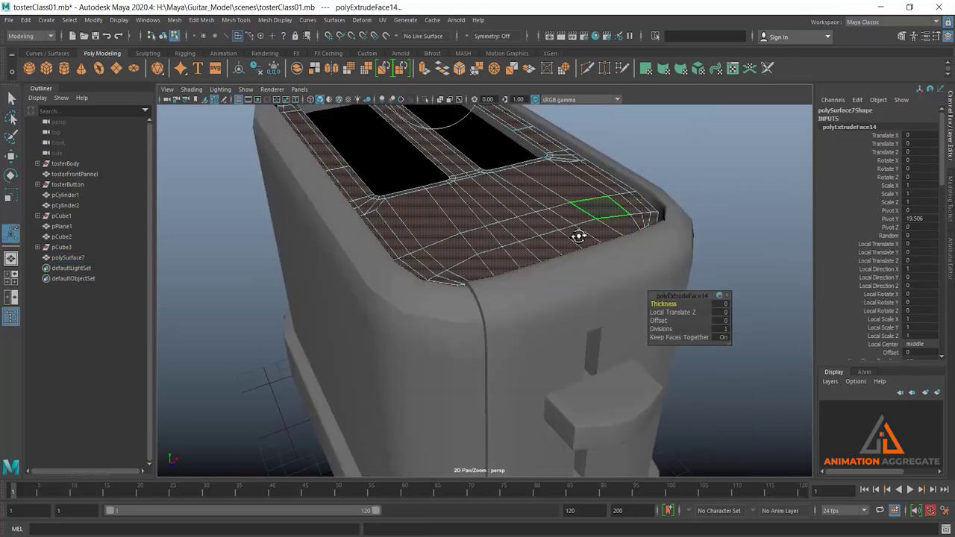
{"action": "left_click_drag", "start_coordinate": [676, 305], "coordinate": [687, 304]}
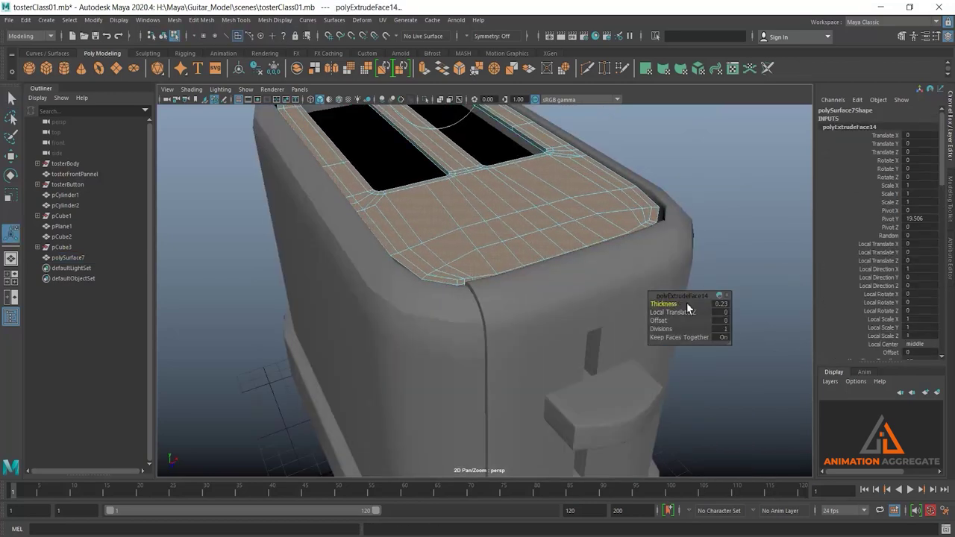
- Lower the panel to Translate Y -0.168 into the toaster top and isolate it
{"action": "right_click_drag", "start_coordinate": [588, 227], "coordinate": [619, 190]}
{"action": "key", "text": "w"}
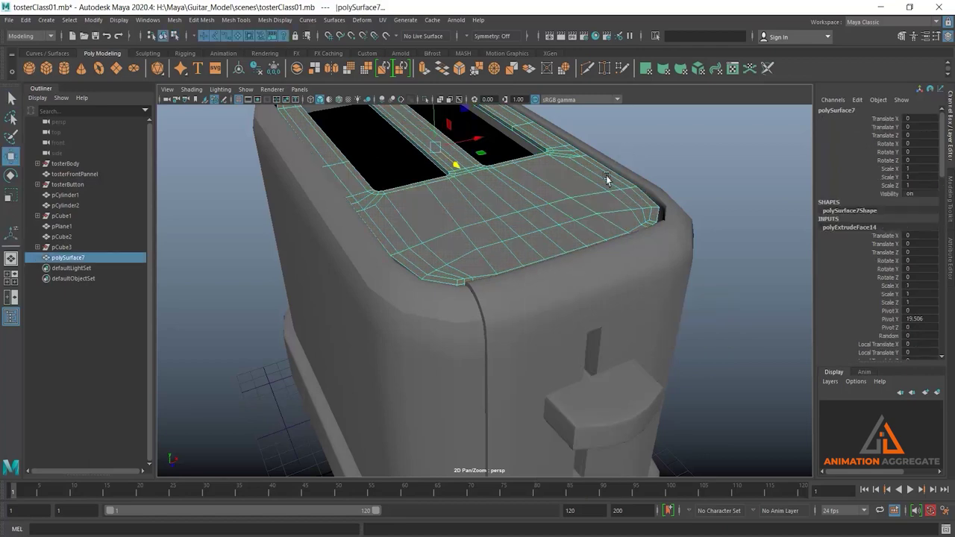
{"action": "mouse_move", "coordinate": [628, 149]}
{"action": "left_mouse_down", "text": "alt"}
{"action": "mouse_move", "coordinate": [502, 184]}
{"action": "mouse_move", "coordinate": [503, 260]}
{"action": "mouse_move", "coordinate": [493, 216]}
{"action": "left_mouse_up", "text": "alt"}
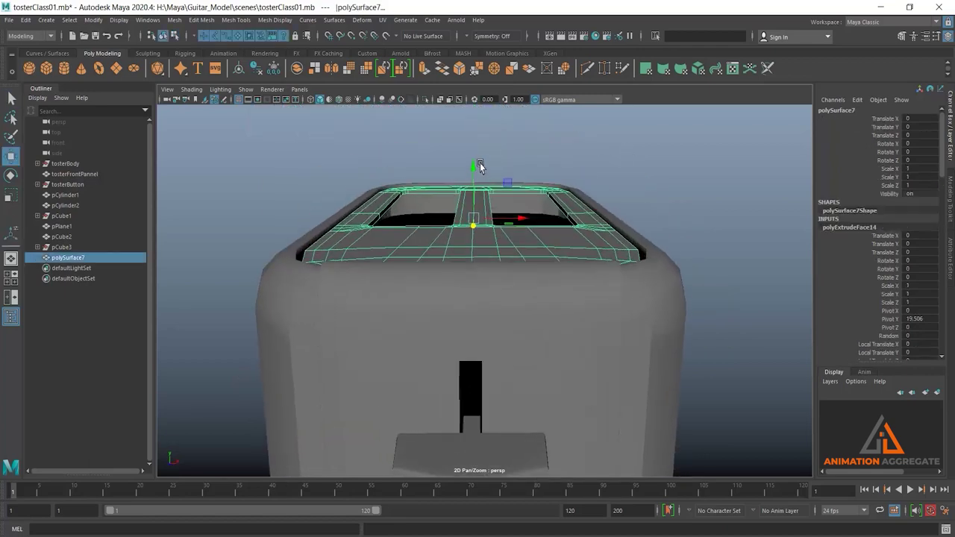
{"action": "left_click_drag", "start_coordinate": [480, 166], "coordinate": [476, 170]}
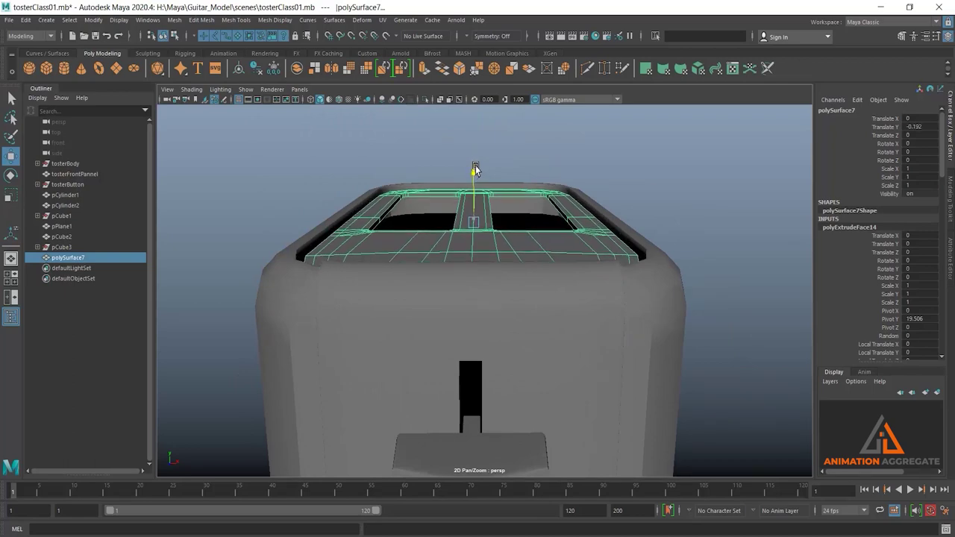
{"action": "left_click_drag", "start_coordinate": [475, 169], "coordinate": [476, 168]}
{"action": "mouse_move", "coordinate": [475, 168]}
{"action": "left_mouse_down", "text": "alt"}
{"action": "mouse_move", "coordinate": [550, 199]}
{"action": "mouse_move", "coordinate": [550, 209]}
{"action": "mouse_move", "coordinate": [470, 129]}
{"action": "left_mouse_up", "text": "alt"}
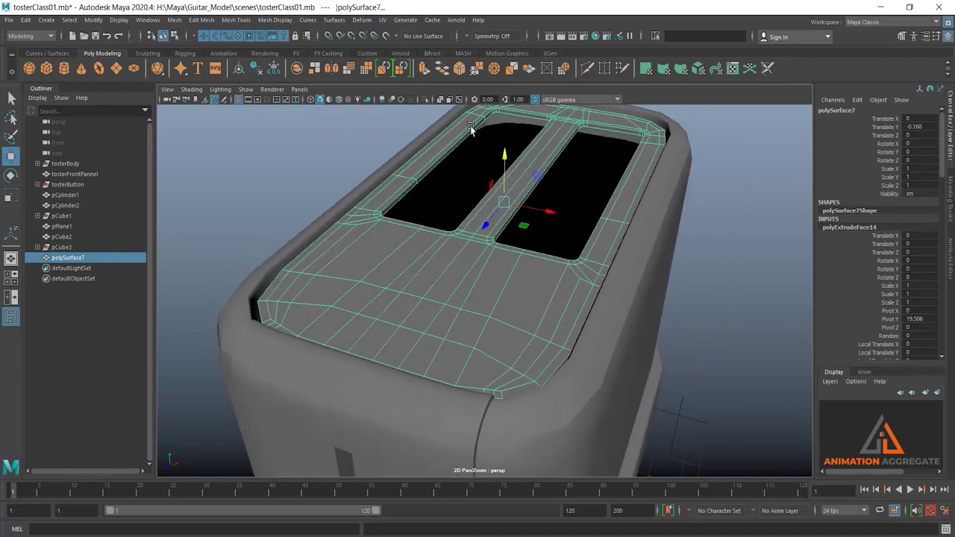
{"action": "left_click", "coordinate": [425, 100]}
{"action": "left_click_drag", "start_coordinate": [444, 188], "coordinate": [430, 315], "text": "alt"}
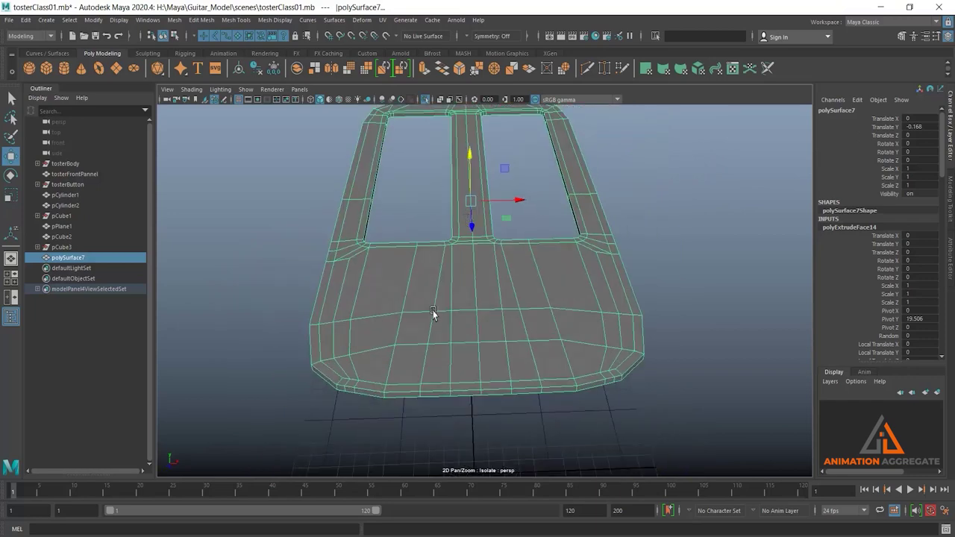
- Select the slot's inner rim edge loop plus the long upper and middle-bar inner edges
{"action": "key", "text": "F10"}
{"action": "left_click", "coordinate": [430, 391]}
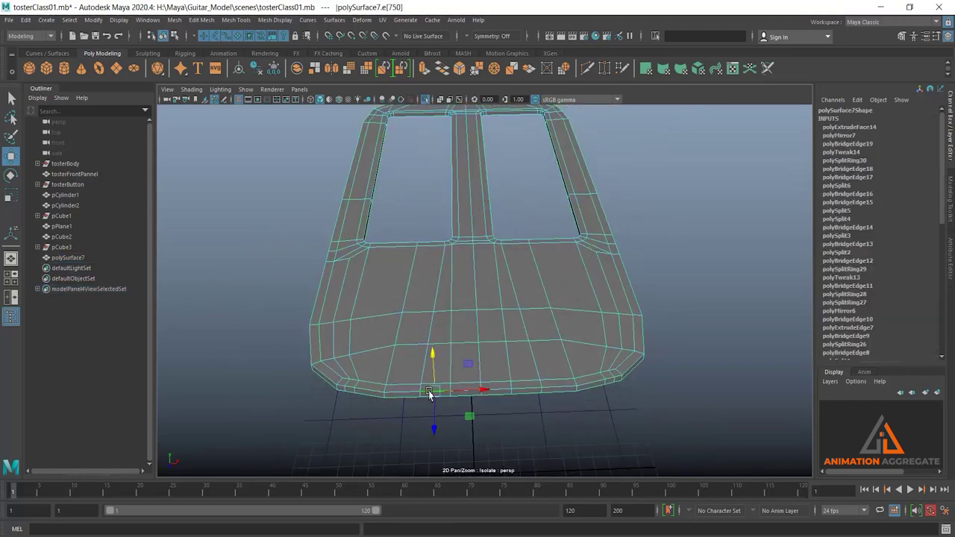
{"action": "double_click", "coordinate": [499, 283]}
{"action": "left_click_drag", "start_coordinate": [499, 284], "coordinate": [424, 283], "text": "alt"}
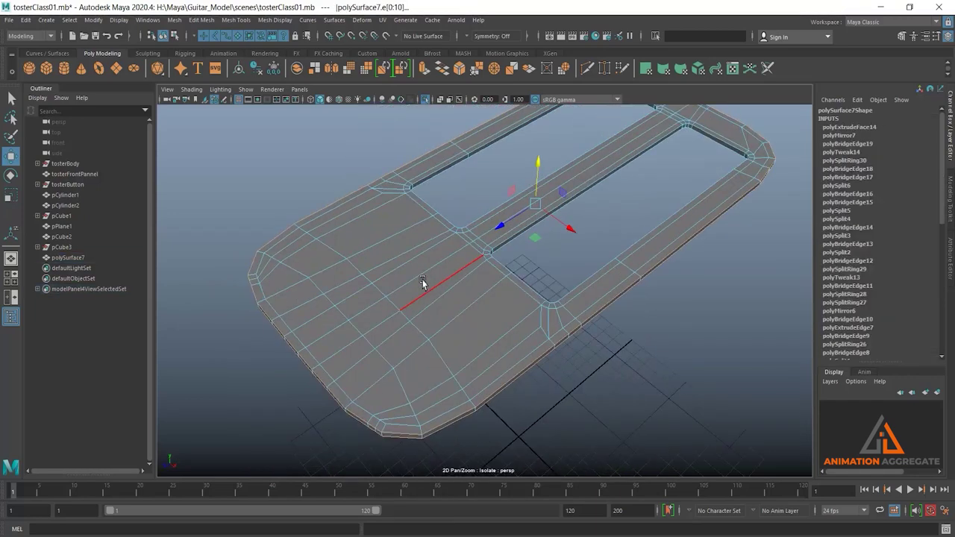
{"action": "scroll", "coordinate": [514, 250], "scroll_direction": "up", "scroll_amount": 5}
{"action": "scroll", "coordinate": [514, 250], "scroll_direction": "down", "scroll_amount": 3}
{"action": "left_click", "coordinate": [362, 220]}
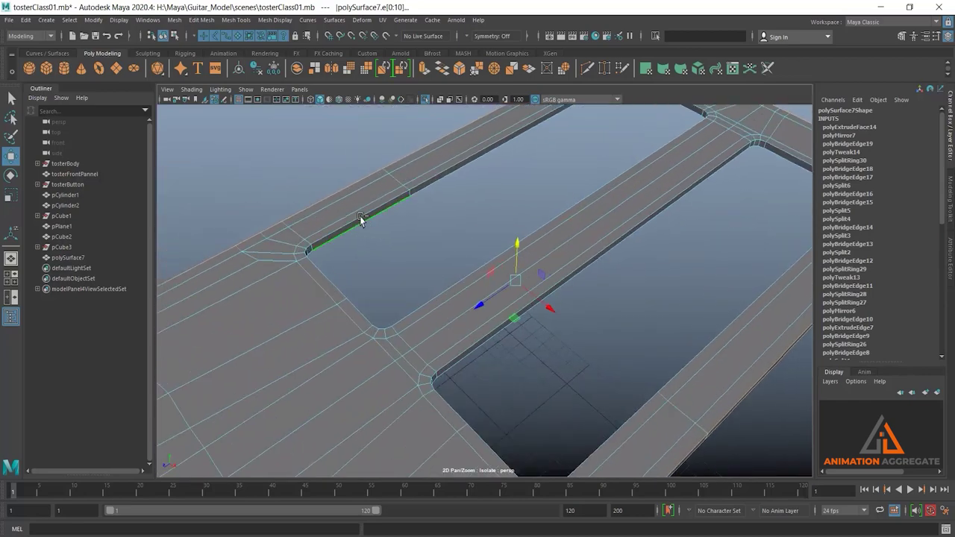
{"action": "left_click", "coordinate": [576, 270]}
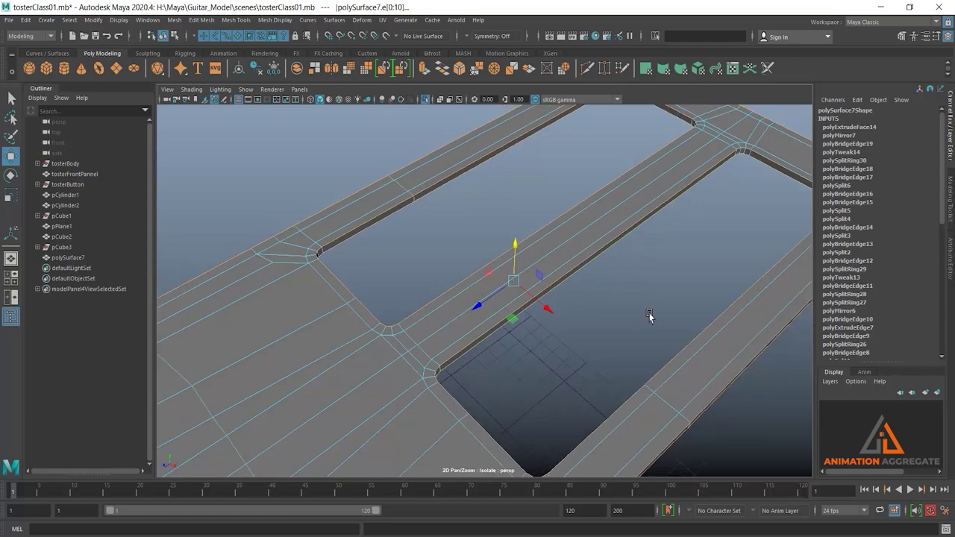
{"action": "mouse_move", "coordinate": [635, 316]}
{"action": "left_mouse_down", "text": "alt"}
{"action": "mouse_move", "coordinate": [603, 300]}
{"action": "mouse_move", "coordinate": [649, 295]}
{"action": "left_mouse_up", "text": "alt"}
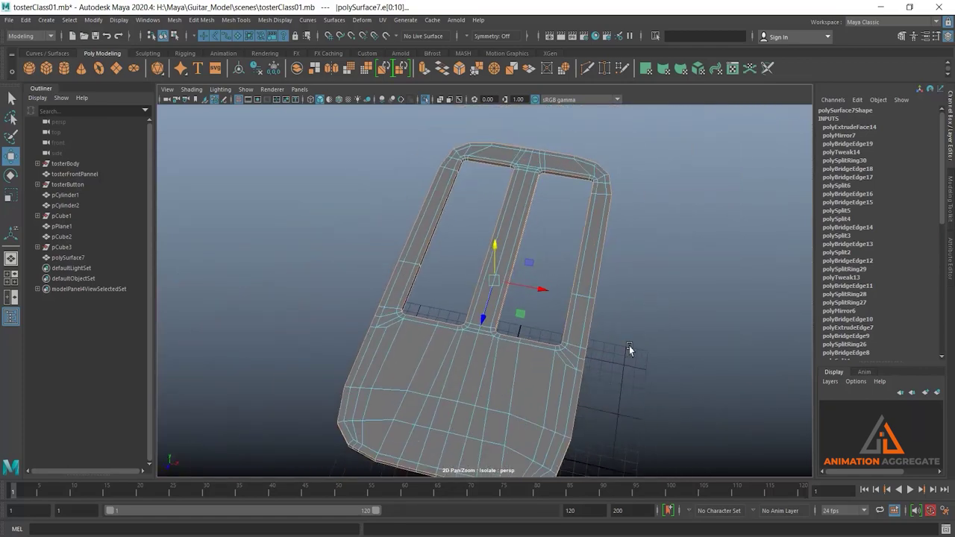
{"action": "left_click_drag", "start_coordinate": [629, 350], "coordinate": [637, 327], "text": "alt"}
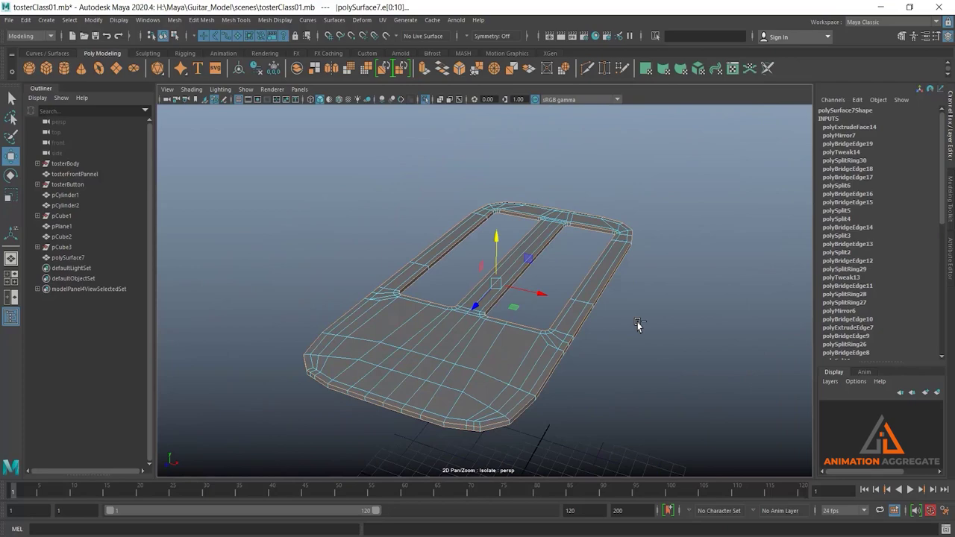
- Bevel the selected slot edges with 2 segments
{"action": "key", "text": "ctrl+b"}
{"action": "scroll", "coordinate": [535, 353], "scroll_direction": "up", "scroll_amount": 3}
{"action": "left_click_drag", "start_coordinate": [540, 356], "coordinate": [524, 257], "text": "alt"}
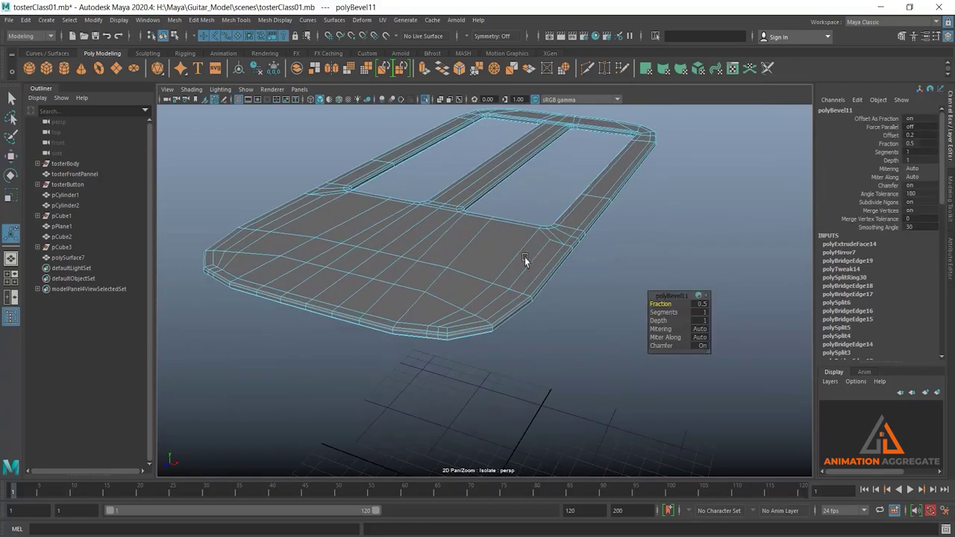
{"action": "right_click_drag", "start_coordinate": [525, 257], "coordinate": [671, 343], "text": "alt"}
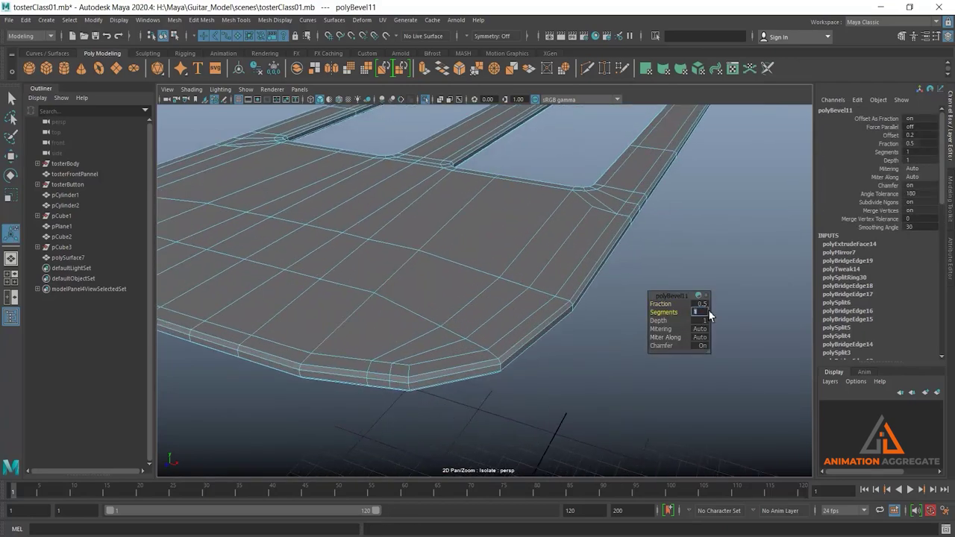
{"action": "type", "text": "2"}
{"action": "key", "text": "Return"}
{"action": "scroll", "coordinate": [540, 364], "scroll_direction": "down", "scroll_amount": 3}
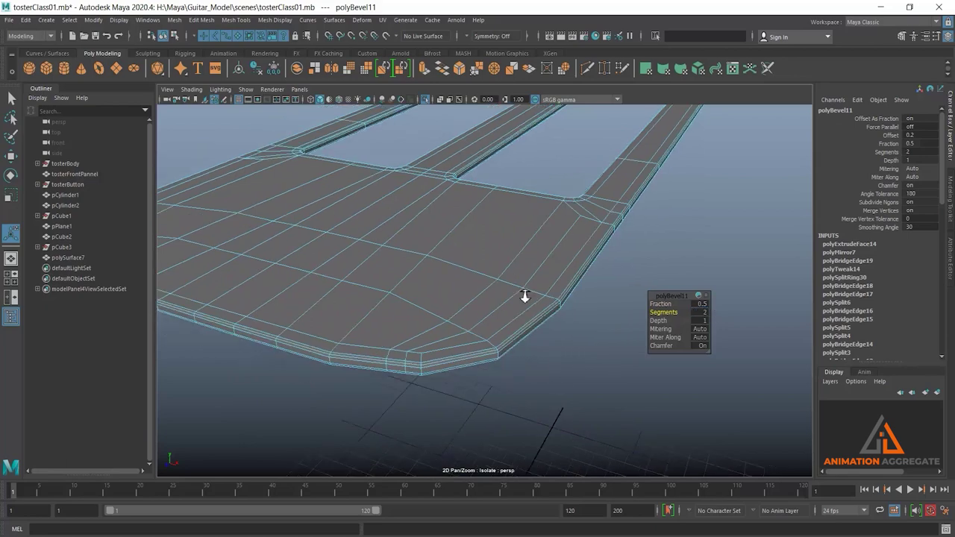
{"action": "left_click_drag", "start_coordinate": [522, 296], "coordinate": [465, 285], "text": "alt"}
- Deselect the frame and end isolation to show the full toaster
{"action": "right_click_drag", "start_coordinate": [466, 285], "coordinate": [550, 207]}
{"action": "scroll", "coordinate": [454, 206], "scroll_direction": "down", "scroll_amount": 3}
{"action": "left_click_drag", "start_coordinate": [454, 207], "coordinate": [492, 267], "text": "alt"}
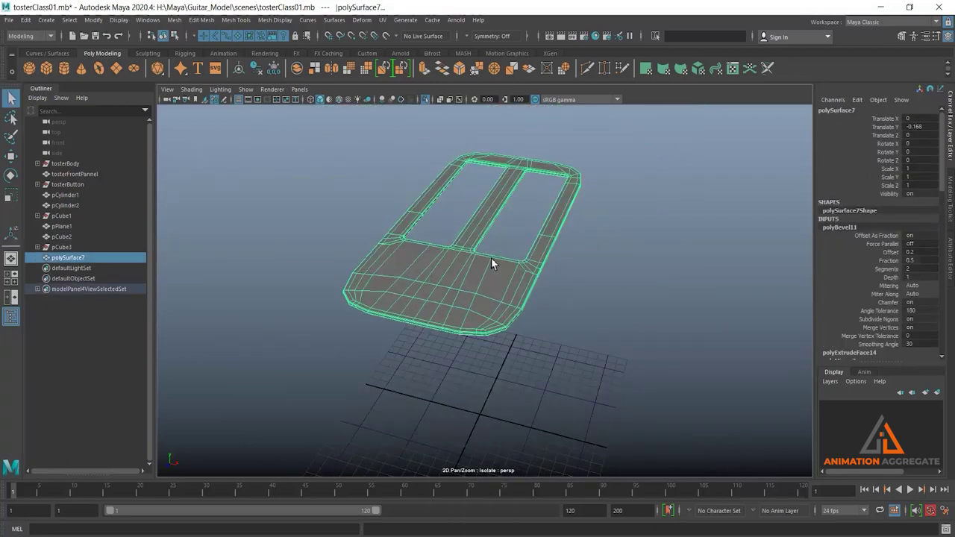
{"action": "left_click", "coordinate": [650, 328]}
{"action": "mouse_move", "coordinate": [650, 341]}
{"action": "left_mouse_down", "text": "alt"}
{"action": "mouse_move", "coordinate": [582, 313]}
{"action": "mouse_move", "coordinate": [581, 329]}
{"action": "mouse_move", "coordinate": [620, 321]}
{"action": "mouse_move", "coordinate": [616, 306]}
{"action": "left_mouse_up", "text": "alt"}
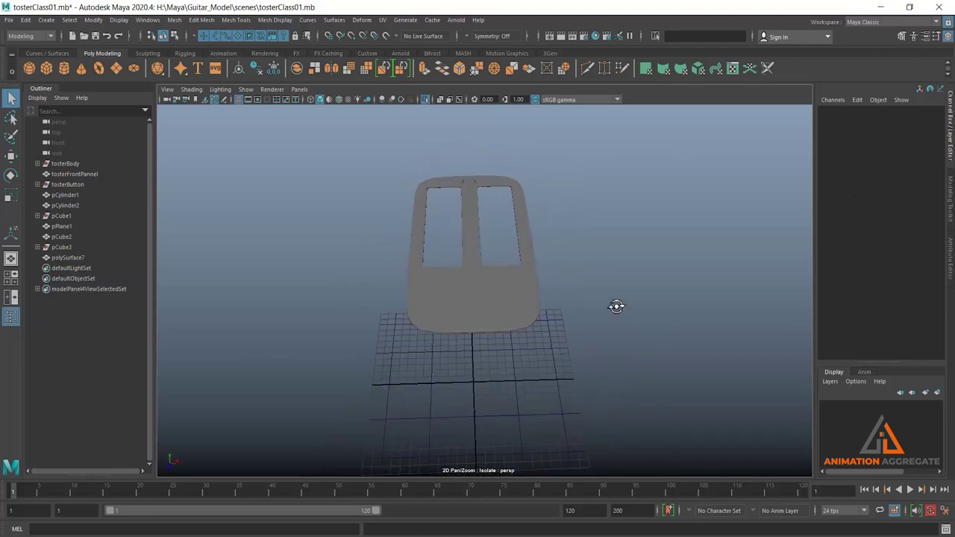
{"action": "left_click", "coordinate": [426, 100]}
{"action": "left_click_drag", "start_coordinate": [603, 267], "coordinate": [558, 266], "text": "alt"}
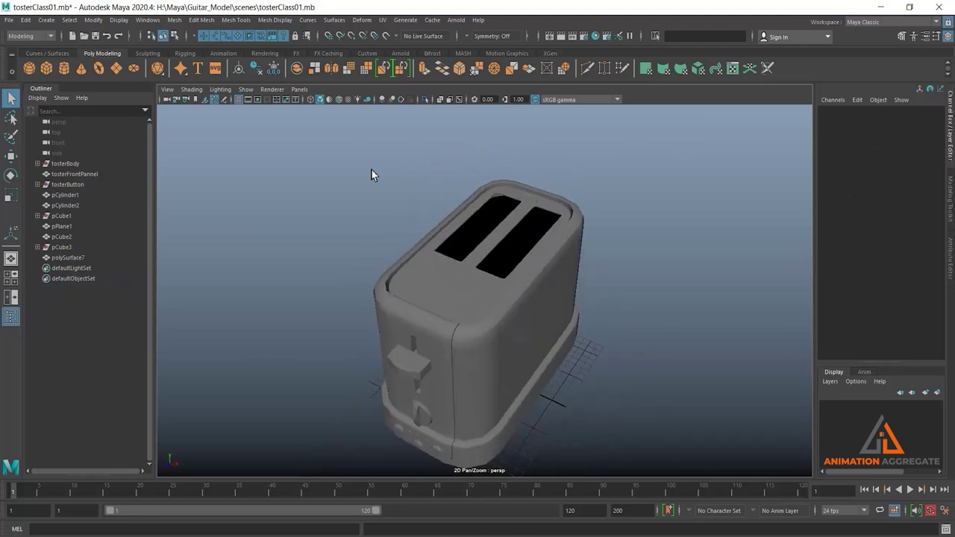
{"action": "left_click_drag", "start_coordinate": [373, 175], "coordinate": [479, 256], "text": "alt"}
- Preview all toaster parts smoothed, then reselect the top frame piece
{"action": "mouse_move", "coordinate": [352, 159]}
{"action": "left_mouse_down"}
{"action": "mouse_move", "coordinate": [590, 389]}
{"action": "mouse_move", "coordinate": [526, 298]}
{"action": "left_mouse_up"}
{"action": "key", "text": "3"}
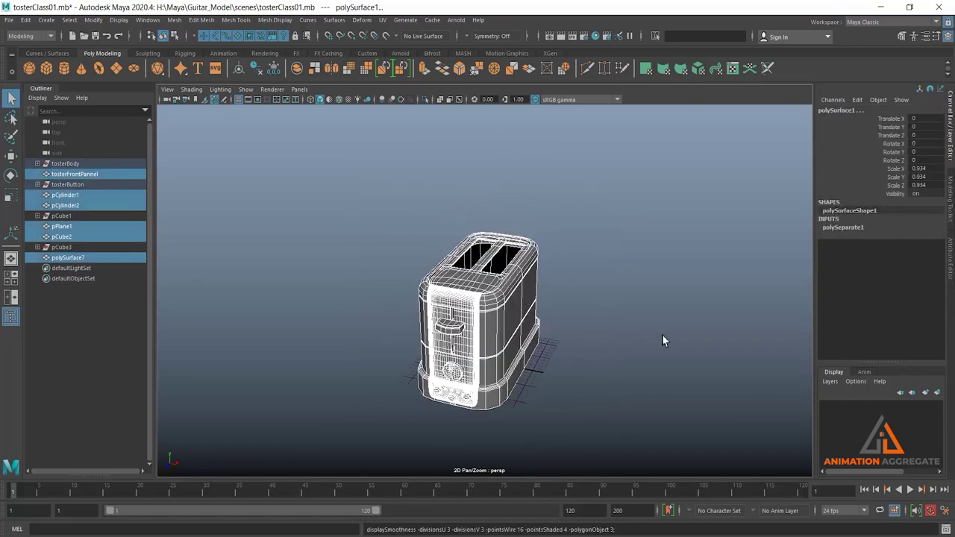
{"action": "mouse_move", "coordinate": [616, 328]}
{"action": "left_mouse_down", "text": "alt"}
{"action": "mouse_move", "coordinate": [604, 317]}
{"action": "mouse_move", "coordinate": [613, 313]}
{"action": "left_mouse_up", "text": "alt"}
{"action": "left_click", "coordinate": [613, 312]}
{"action": "mouse_move", "coordinate": [483, 302]}
{"action": "left_mouse_down", "text": "alt"}
{"action": "mouse_move", "coordinate": [542, 326]}
{"action": "mouse_move", "coordinate": [497, 320]}
{"action": "mouse_move", "coordinate": [535, 322]}
{"action": "mouse_move", "coordinate": [529, 336]}
{"action": "mouse_move", "coordinate": [494, 326]}
{"action": "left_mouse_up", "text": "alt"}
{"action": "scroll", "coordinate": [541, 326], "scroll_direction": "up", "scroll_amount": 3}
{"action": "scroll", "coordinate": [554, 461], "scroll_direction": "up", "scroll_amount": 3}
{"action": "left_click", "coordinate": [514, 267]}
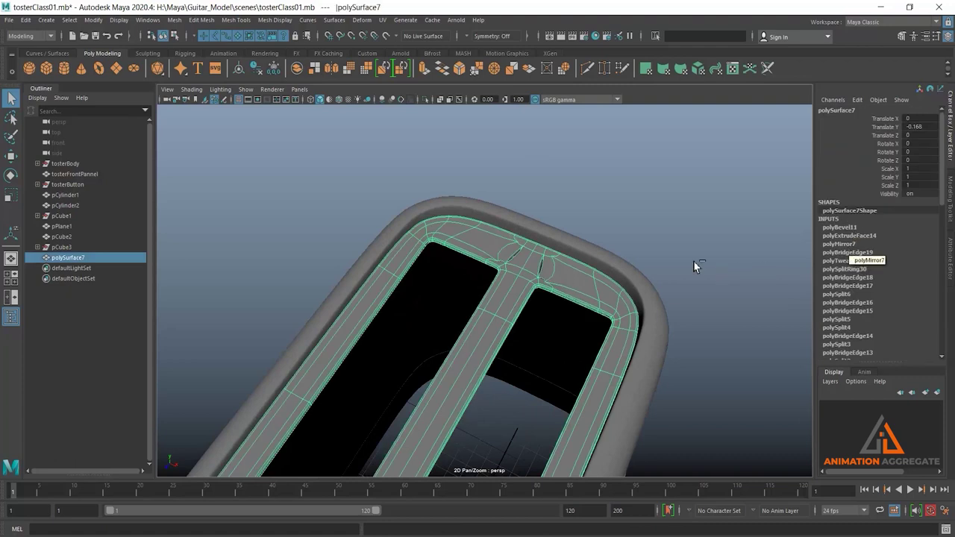
- Undo the slot bevel, return the frame to cage display, and undo the edge selections
{"action": "key", "text": "ctrl+z"}
{"action": "key", "text": "ctrl+z"}
{"action": "key", "text": "ctrl+z"}
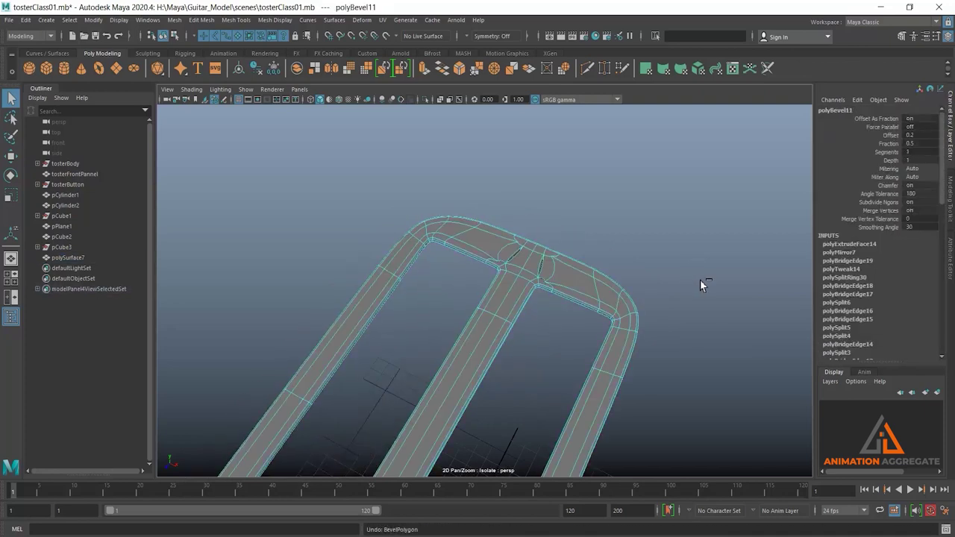
{"action": "key", "text": "ctrl+z"}
{"action": "key", "text": "ctrl+z"}
{"action": "key", "text": "ctrl+z"}
{"action": "key", "text": "ctrl+z"}
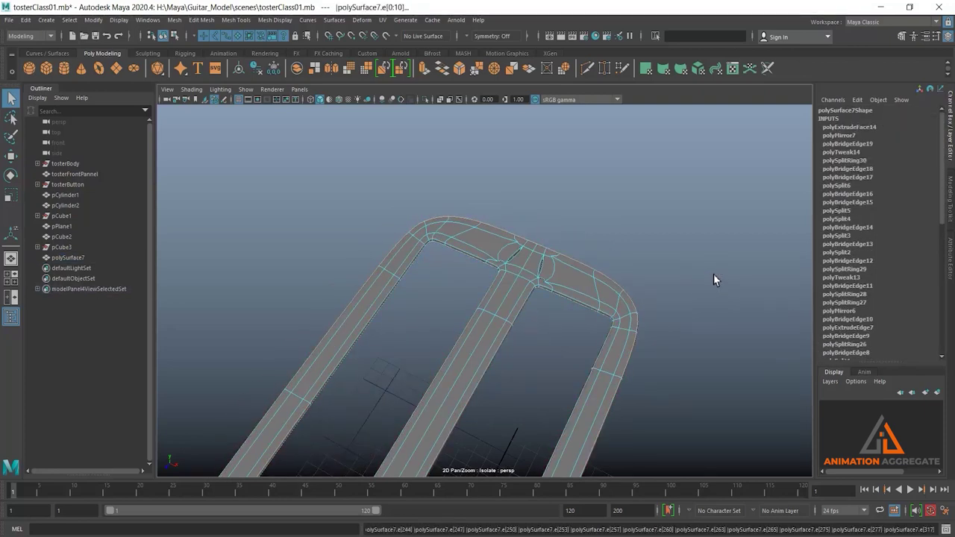
{"action": "key", "text": "1"}
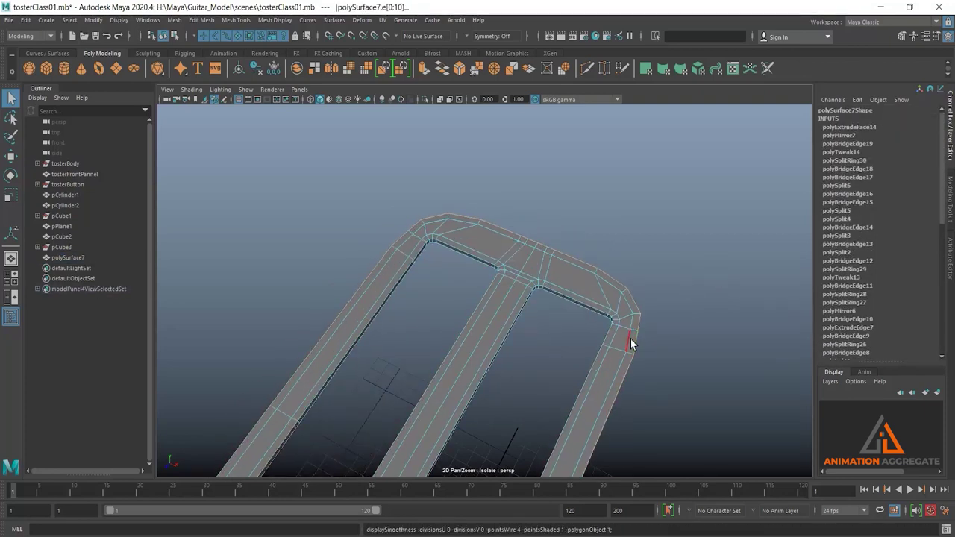
{"action": "mouse_move", "coordinate": [631, 336]}
{"action": "left_mouse_down", "text": "alt"}
{"action": "mouse_move", "coordinate": [656, 298]}
{"action": "mouse_move", "coordinate": [517, 319]}
{"action": "mouse_move", "coordinate": [535, 317]}
{"action": "mouse_move", "coordinate": [542, 331]}
{"action": "mouse_move", "coordinate": [550, 298]}
{"action": "left_mouse_up", "text": "alt"}
{"action": "right_click_drag", "start_coordinate": [508, 306], "coordinate": [542, 289], "text": "alt"}
{"action": "mouse_move", "coordinate": [541, 288]}
{"action": "left_mouse_down", "text": "alt"}
{"action": "mouse_move", "coordinate": [526, 288]}
{"action": "mouse_move", "coordinate": [546, 365]}
{"action": "left_mouse_up", "text": "alt"}
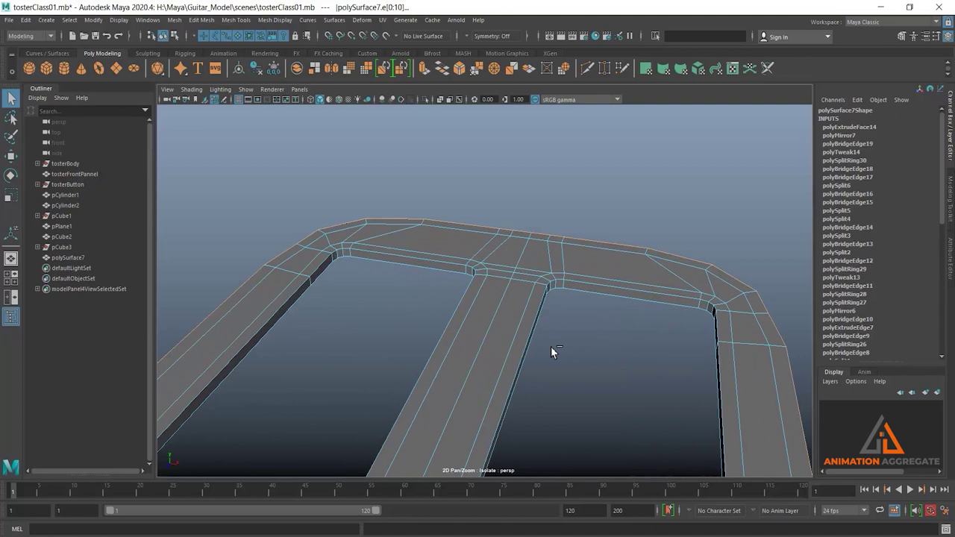
{"action": "key", "text": "ctrl+z"}
{"action": "key", "text": "ctrl+z"}
{"action": "key", "text": "ctrl+z"}
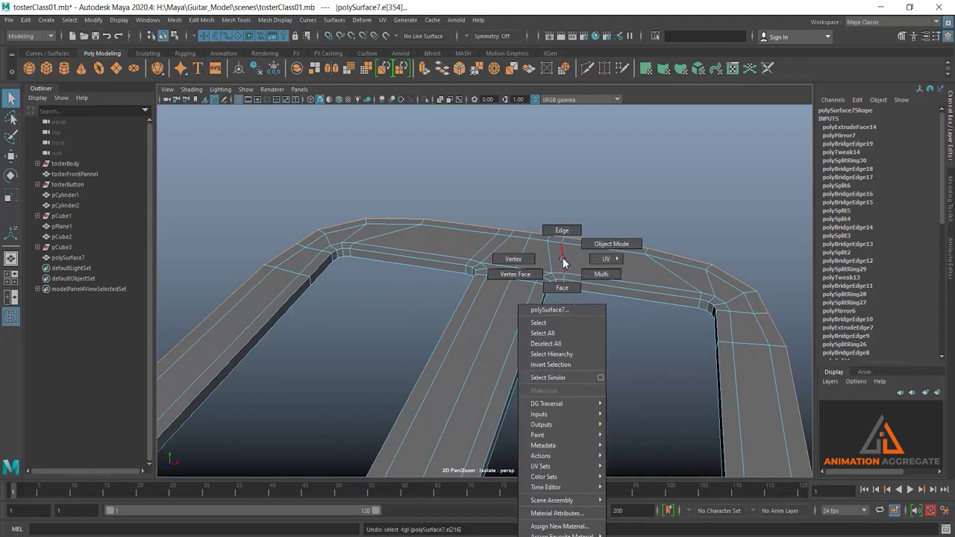
- Return the frame to object mode and view its corner in cage display
{"action": "right_click_drag", "start_coordinate": [558, 261], "coordinate": [602, 276]}
{"action": "left_click_drag", "start_coordinate": [602, 275], "coordinate": [614, 262], "text": "alt"}
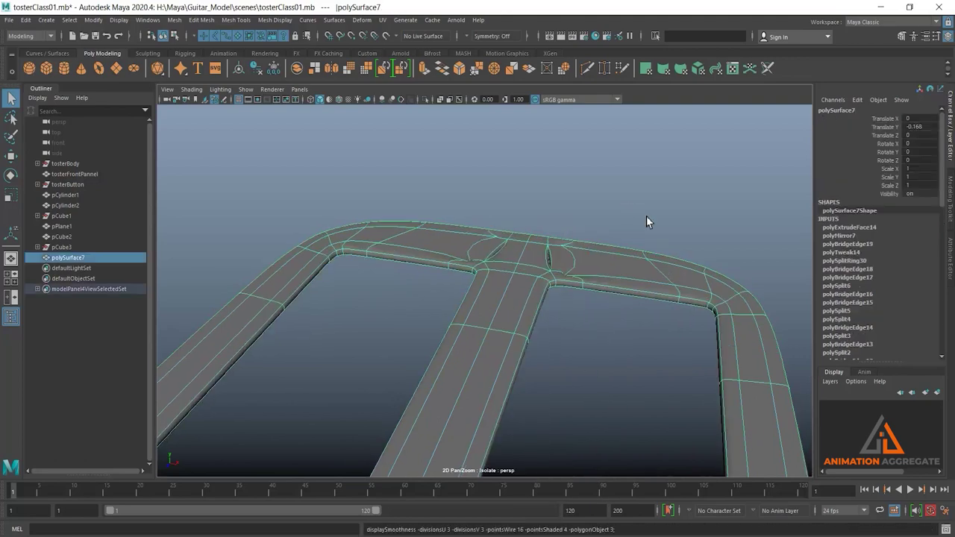
{"action": "right_click_drag", "start_coordinate": [614, 262], "coordinate": [589, 258], "text": "alt"}
{"action": "middle_click_drag", "start_coordinate": [589, 258], "coordinate": [574, 291], "text": "alt"}
{"action": "mouse_move", "coordinate": [574, 291]}
{"action": "left_mouse_down", "text": "alt"}
{"action": "mouse_move", "coordinate": [448, 331]}
{"action": "mouse_move", "coordinate": [533, 338]}
{"action": "left_mouse_up", "text": "alt"}
{"action": "left_click_drag", "start_coordinate": [499, 303], "coordinate": [505, 306], "text": "alt"}
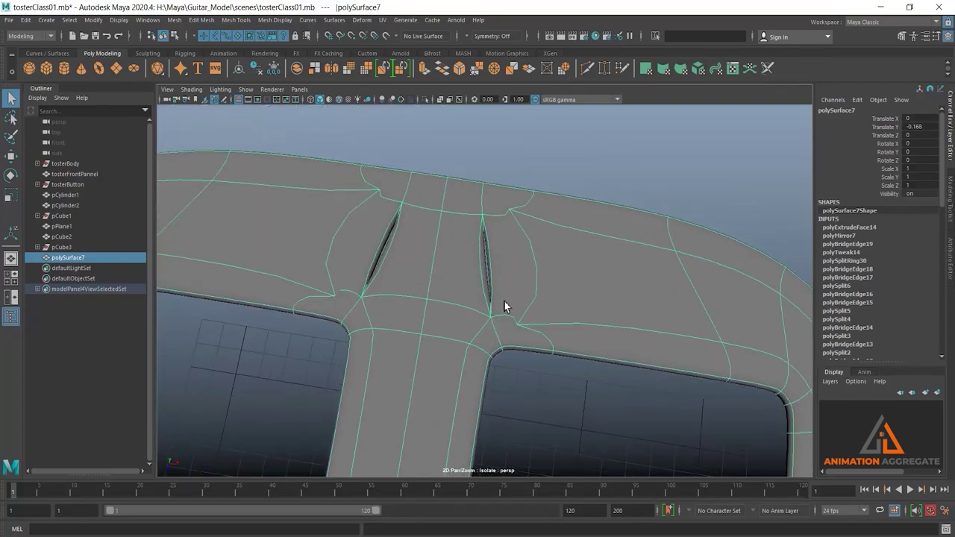
{"action": "key", "text": "1"}
- Select a vertex beside the slit near the middle bar and examine it from below
{"action": "right_click_drag", "start_coordinate": [498, 259], "coordinate": [443, 258]}
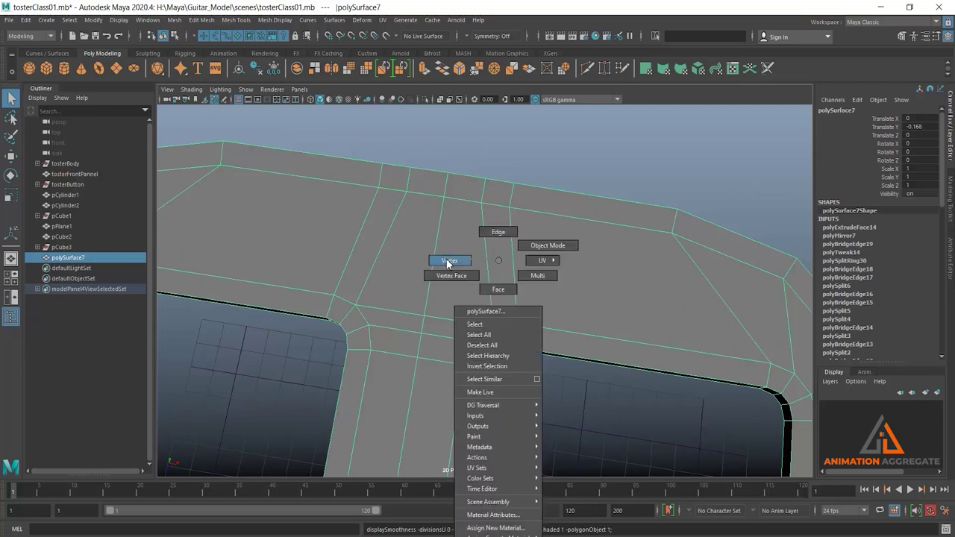
{"action": "mouse_move", "coordinate": [504, 351]}
{"action": "left_mouse_down", "text": "alt"}
{"action": "mouse_move", "coordinate": [417, 292]}
{"action": "mouse_move", "coordinate": [492, 262]}
{"action": "left_mouse_up", "text": "alt"}
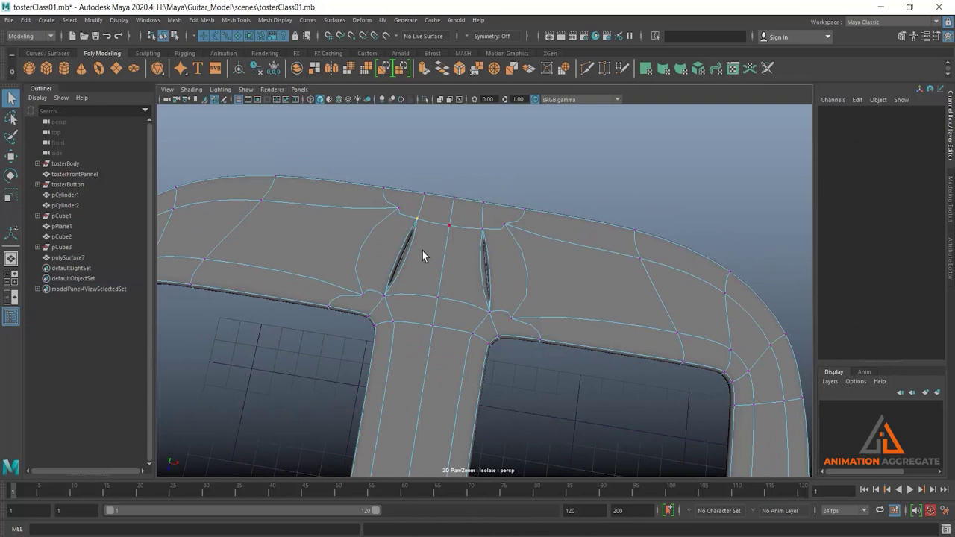
{"action": "left_click", "coordinate": [389, 295], "text": "shift"}
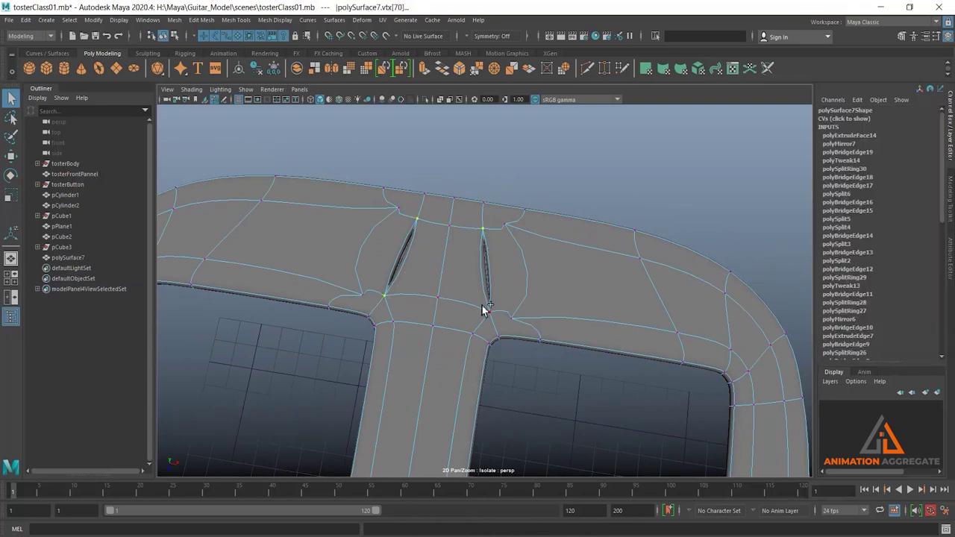
{"action": "left_click_drag", "start_coordinate": [489, 294], "coordinate": [459, 299], "text": "alt"}
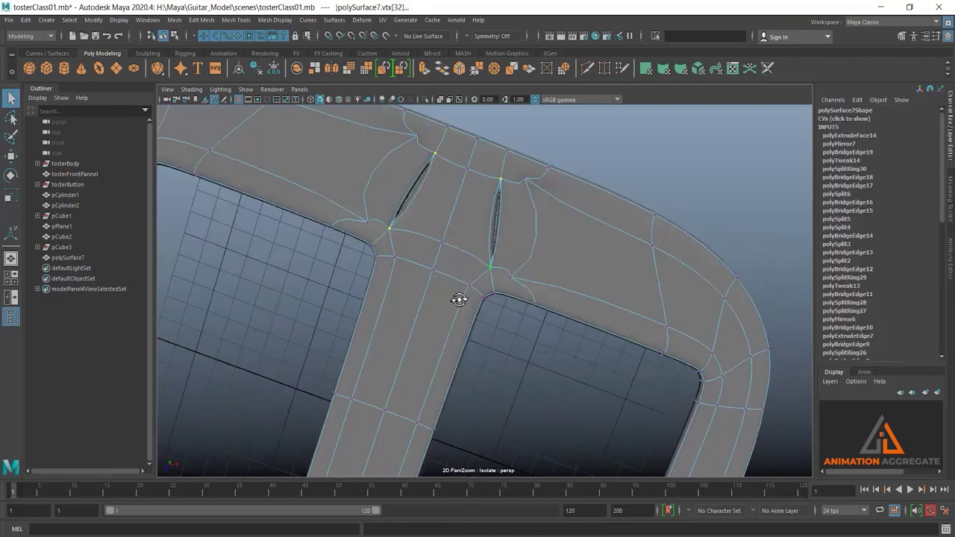
{"action": "left_click_drag", "start_coordinate": [476, 267], "coordinate": [505, 216], "text": "alt"}
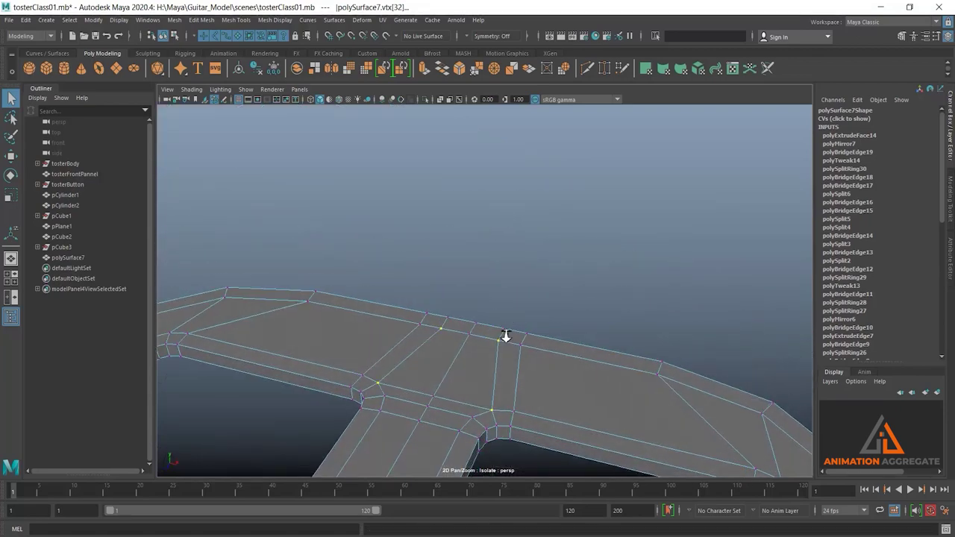
{"action": "mouse_move", "coordinate": [515, 348]}
{"action": "left_mouse_down", "text": "alt"}
{"action": "mouse_move", "coordinate": [529, 262]}
{"action": "mouse_move", "coordinate": [541, 313]}
{"action": "mouse_move", "coordinate": [612, 462]}
{"action": "mouse_move", "coordinate": [612, 405]}
{"action": "mouse_move", "coordinate": [454, 273]}
{"action": "left_mouse_up", "text": "alt"}
- In face mode, trial-select the inner wall faces of the slot frame
{"action": "right_click_drag", "start_coordinate": [447, 248], "coordinate": [448, 270]}
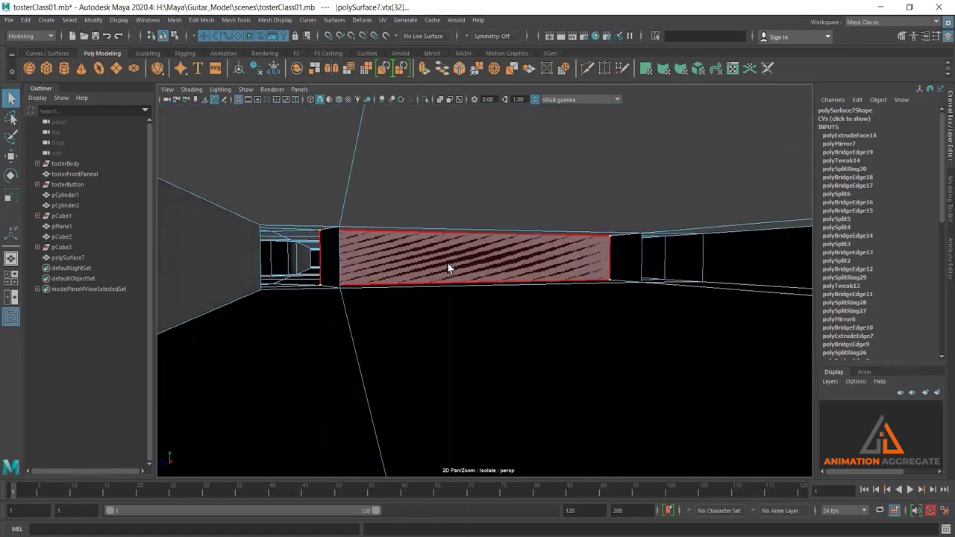
{"action": "left_click", "coordinate": [448, 267]}
{"action": "left_click", "coordinate": [447, 264], "text": "shift"}
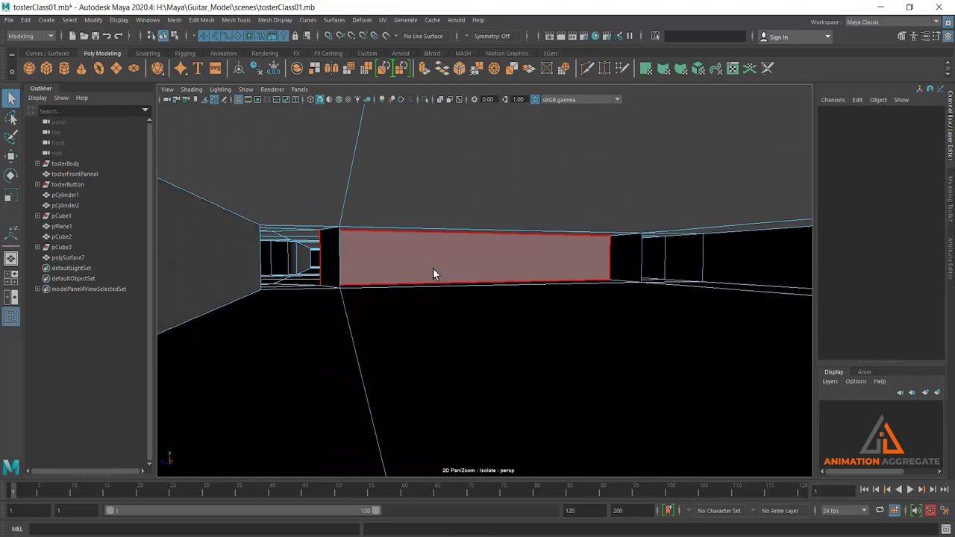
{"action": "left_click", "coordinate": [433, 268], "text": "shift"}
{"action": "left_click", "coordinate": [417, 270], "text": "shift"}
{"action": "left_click", "coordinate": [522, 259], "text": "shift"}
{"action": "left_click", "coordinate": [618, 257], "text": "shift"}
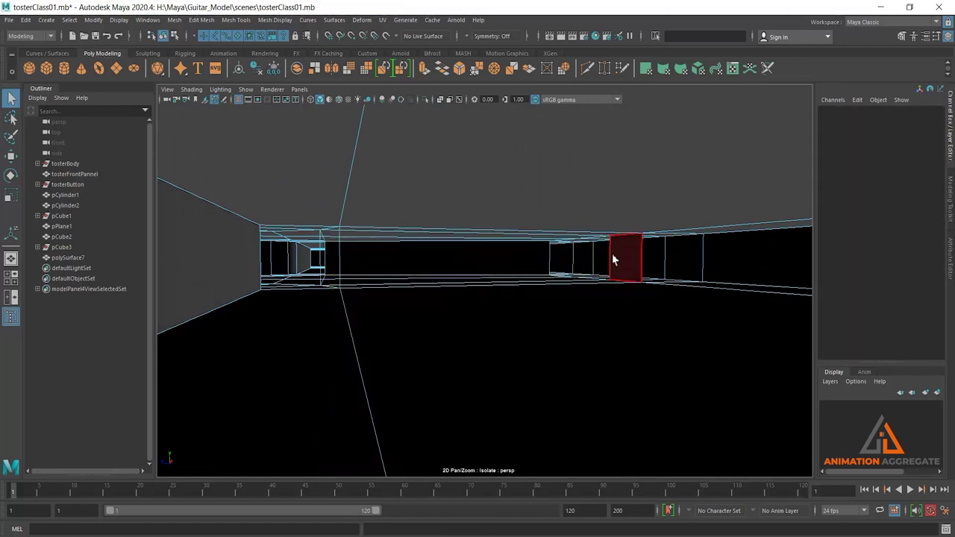
{"action": "left_click", "coordinate": [618, 261], "text": "shift"}
{"action": "left_click", "coordinate": [515, 273], "text": "shift"}
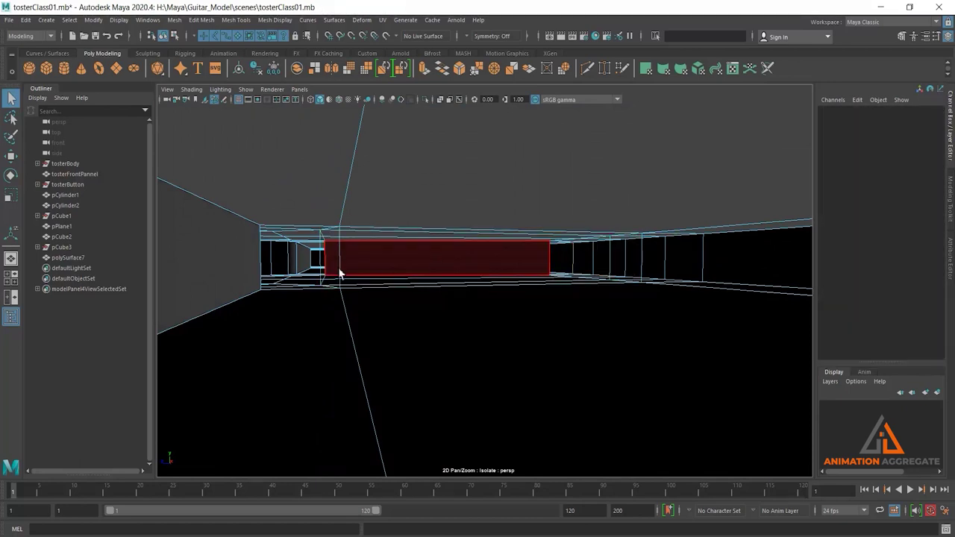
- Look into the rim's interior and preview the frame smoothed in object mode
{"action": "scroll", "coordinate": [536, 276], "scroll_direction": "down", "scroll_amount": 5}
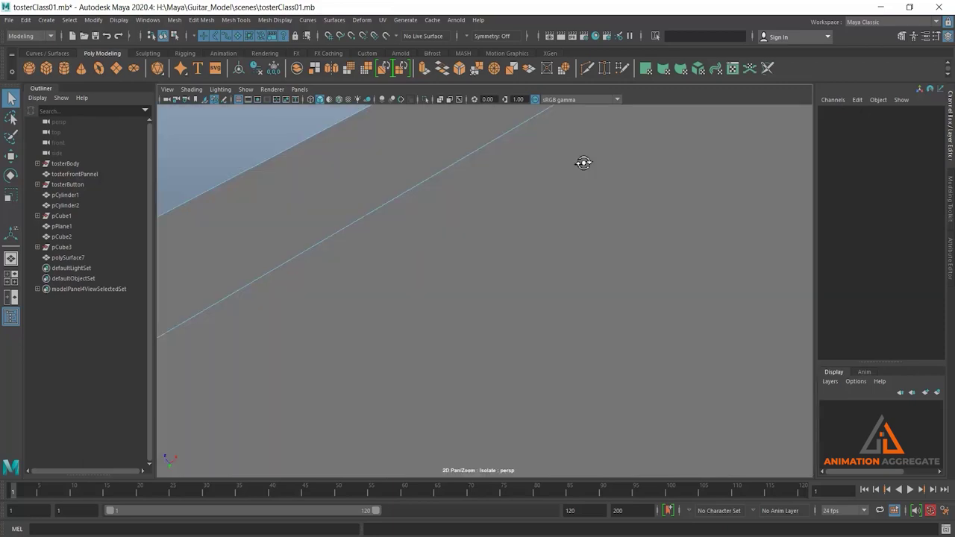
{"action": "scroll", "coordinate": [580, 162], "scroll_direction": "down", "scroll_amount": 3}
{"action": "scroll", "coordinate": [601, 123], "scroll_direction": "down", "scroll_amount": 3}
{"action": "scroll", "coordinate": [503, 154], "scroll_direction": "down", "scroll_amount": 3}
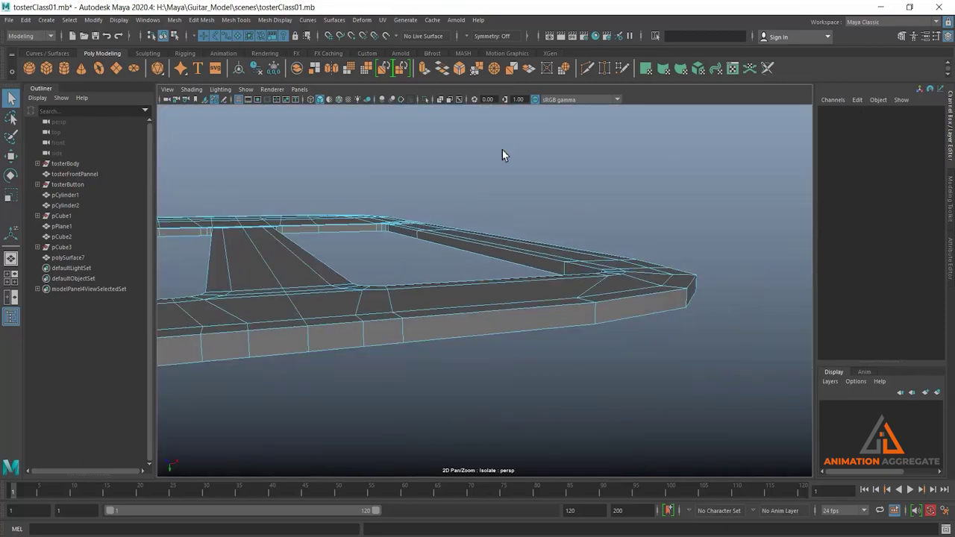
{"action": "mouse_move", "coordinate": [503, 154]}
{"action": "left_mouse_down", "text": "alt"}
{"action": "mouse_move", "coordinate": [550, 277]}
{"action": "mouse_move", "coordinate": [467, 269]}
{"action": "mouse_move", "coordinate": [447, 229]}
{"action": "left_mouse_up", "text": "alt"}
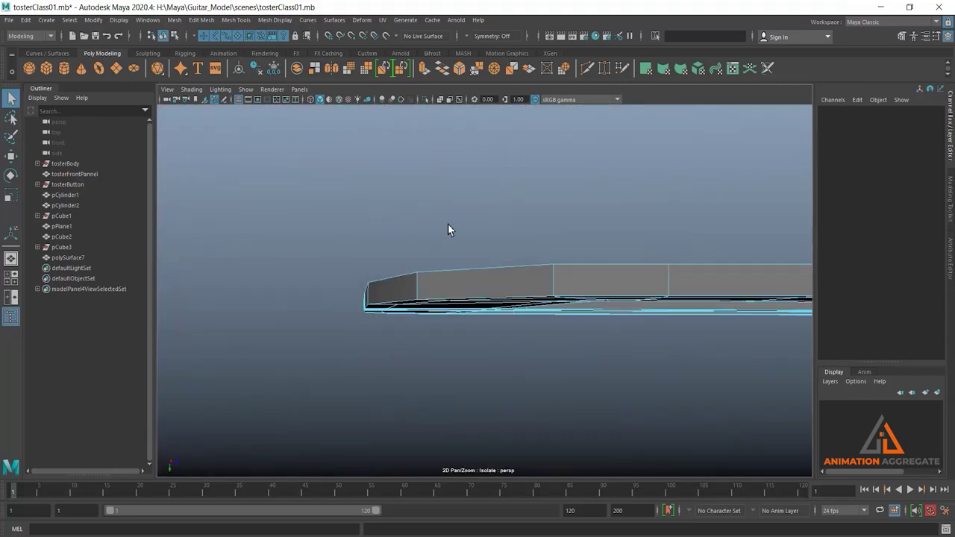
{"action": "mouse_move", "coordinate": [448, 230]}
{"action": "middle_mouse_down", "text": "alt"}
{"action": "mouse_move", "coordinate": [501, 288]}
{"action": "mouse_move", "coordinate": [527, 368]}
{"action": "mouse_move", "coordinate": [515, 312]}
{"action": "mouse_move", "coordinate": [531, 359]}
{"action": "mouse_move", "coordinate": [530, 336]}
{"action": "mouse_move", "coordinate": [502, 335]}
{"action": "middle_mouse_up", "text": "alt"}
{"action": "left_click_drag", "start_coordinate": [501, 336], "coordinate": [516, 330], "text": "alt"}
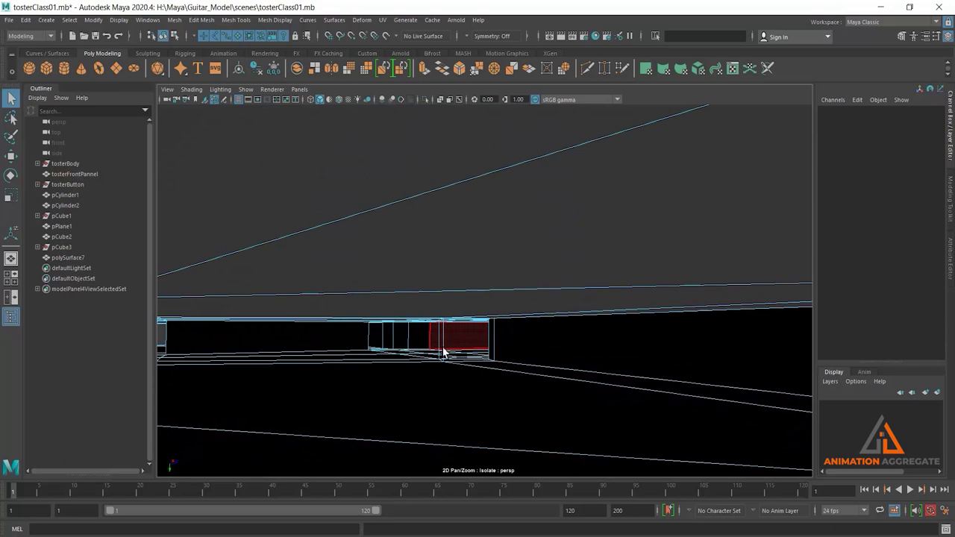
{"action": "mouse_move", "coordinate": [451, 347]}
{"action": "left_mouse_down", "text": "alt"}
{"action": "mouse_move", "coordinate": [546, 368]}
{"action": "mouse_move", "coordinate": [454, 279]}
{"action": "mouse_move", "coordinate": [454, 289]}
{"action": "left_mouse_up", "text": "alt"}
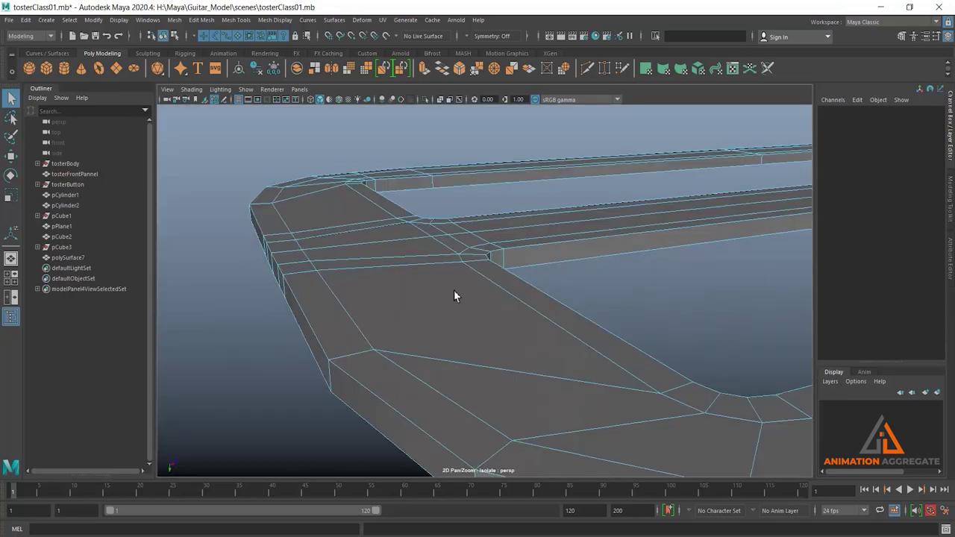
{"action": "right_click_drag", "start_coordinate": [451, 301], "coordinate": [539, 227]}
{"action": "key", "text": "3"}
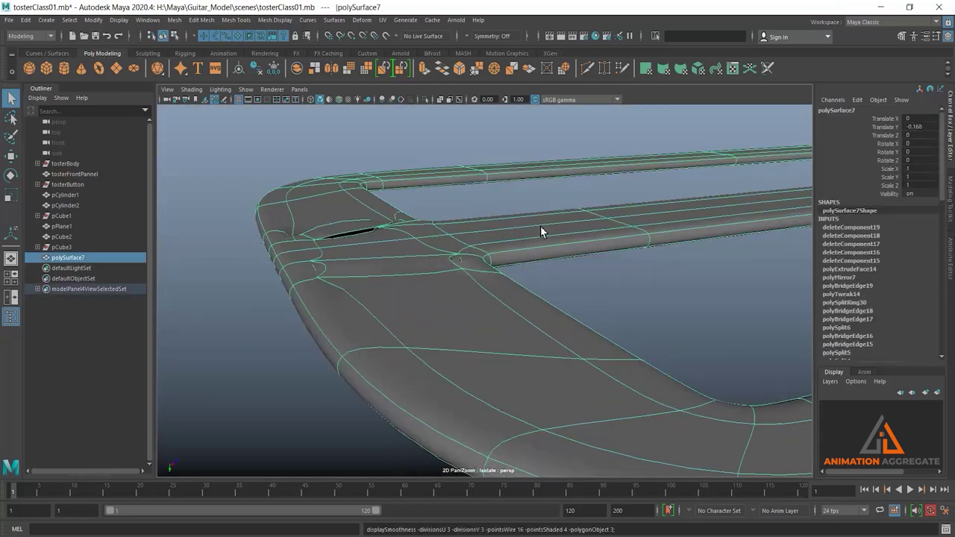
- Return to cage display and put the rim mesh in face mode from a low angle
{"action": "mouse_move", "coordinate": [501, 310]}
{"action": "left_mouse_down", "text": "alt"}
{"action": "mouse_move", "coordinate": [437, 292]}
{"action": "mouse_move", "coordinate": [548, 183]}
{"action": "mouse_move", "coordinate": [560, 284]}
{"action": "mouse_move", "coordinate": [439, 292]}
{"action": "mouse_move", "coordinate": [635, 319]}
{"action": "mouse_move", "coordinate": [598, 285]}
{"action": "left_mouse_up", "text": "alt"}
{"action": "right_click_drag", "start_coordinate": [598, 285], "coordinate": [550, 273]}
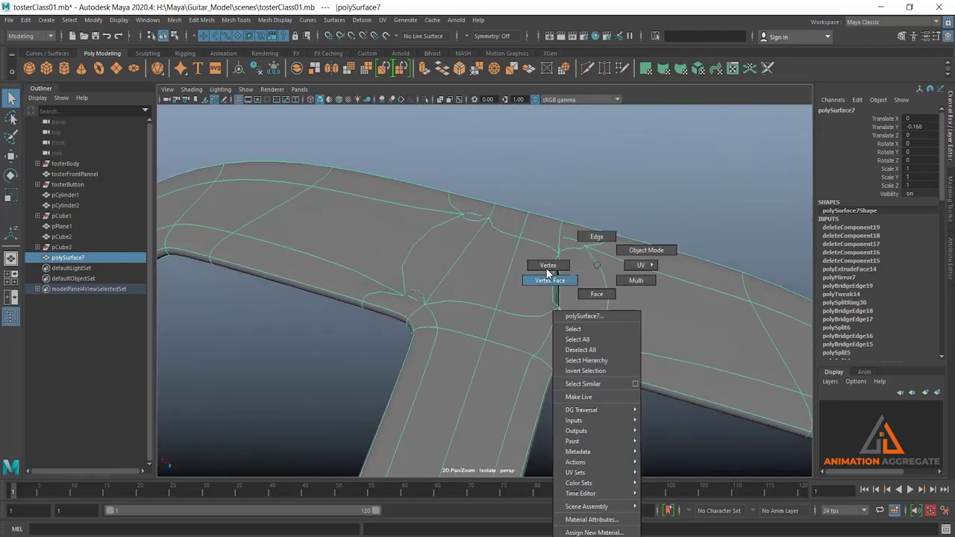
{"action": "mouse_move", "coordinate": [594, 290]}
{"action": "left_mouse_down", "text": "alt"}
{"action": "mouse_move", "coordinate": [578, 267]}
{"action": "mouse_move", "coordinate": [607, 341]}
{"action": "left_mouse_up", "text": "alt"}
{"action": "key", "text": "1"}
{"action": "mouse_move", "coordinate": [608, 341]}
{"action": "middle_mouse_down", "text": "alt"}
{"action": "mouse_move", "coordinate": [590, 323]}
{"action": "mouse_move", "coordinate": [632, 358]}
{"action": "mouse_move", "coordinate": [623, 281]}
{"action": "middle_mouse_up", "text": "alt"}
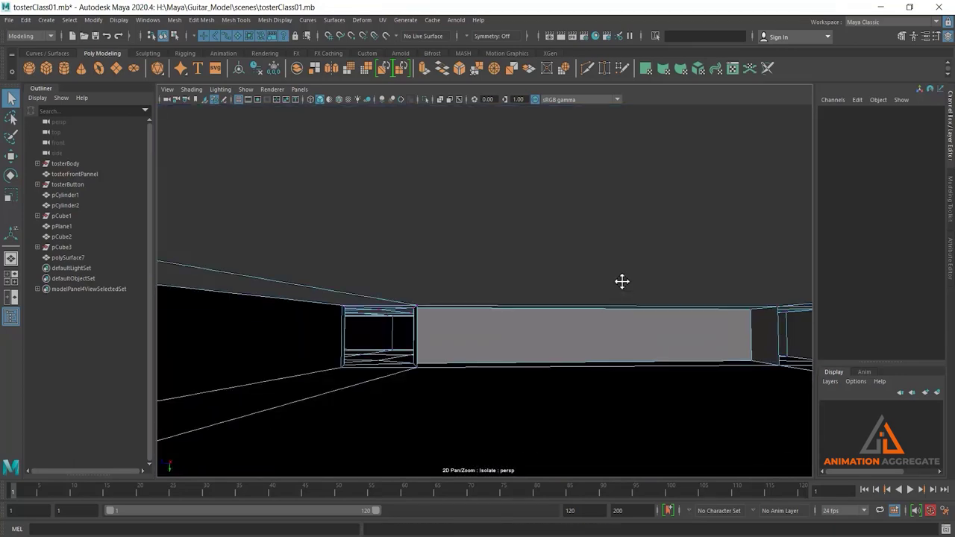
{"action": "left_click", "coordinate": [606, 329]}
{"action": "right_click_drag", "start_coordinate": [614, 271], "coordinate": [613, 295]}
- Delete the hidden inner front face and the right inner wall face
{"action": "left_click", "coordinate": [604, 344]}
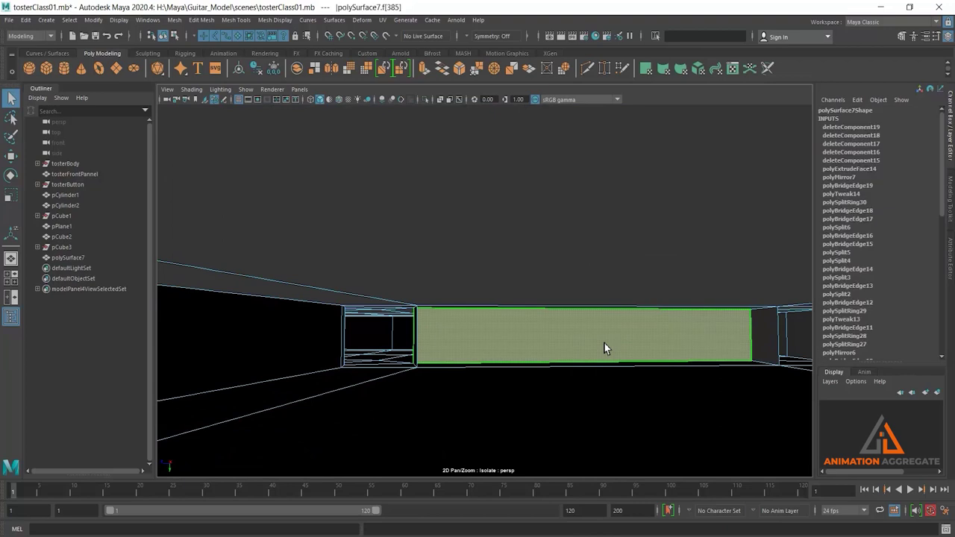
{"action": "key", "text": "Delete"}
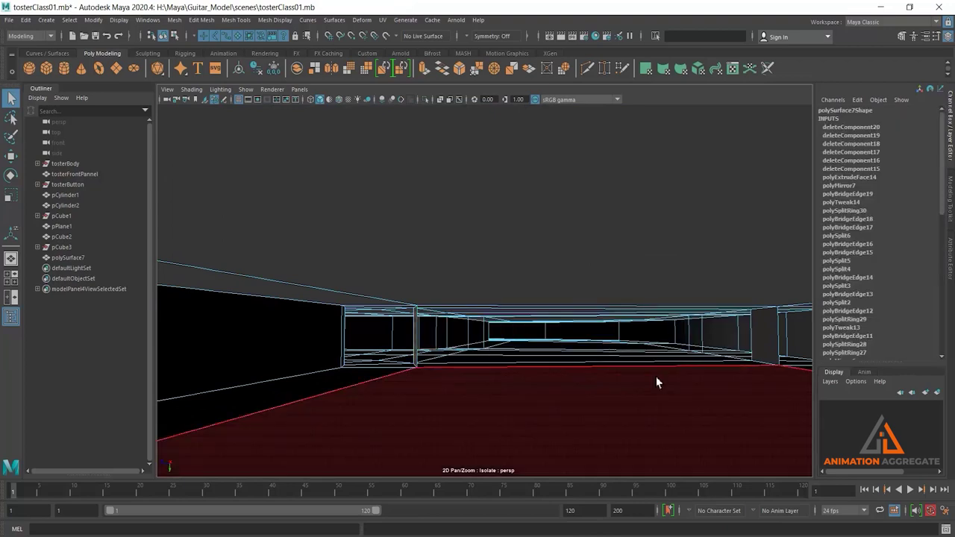
{"action": "left_click", "coordinate": [776, 354]}
{"action": "key", "text": "Delete"}
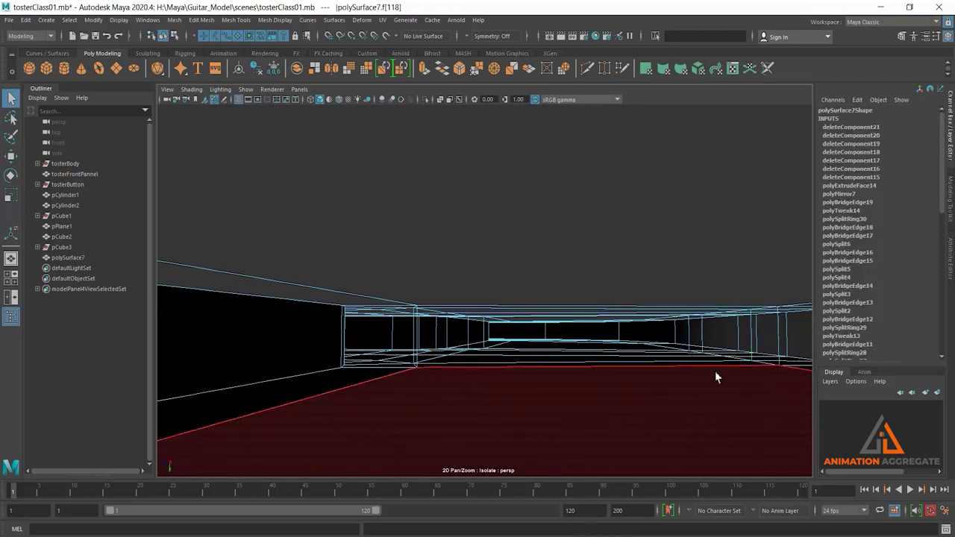
{"action": "left_click_drag", "start_coordinate": [572, 384], "coordinate": [594, 372], "text": "alt"}
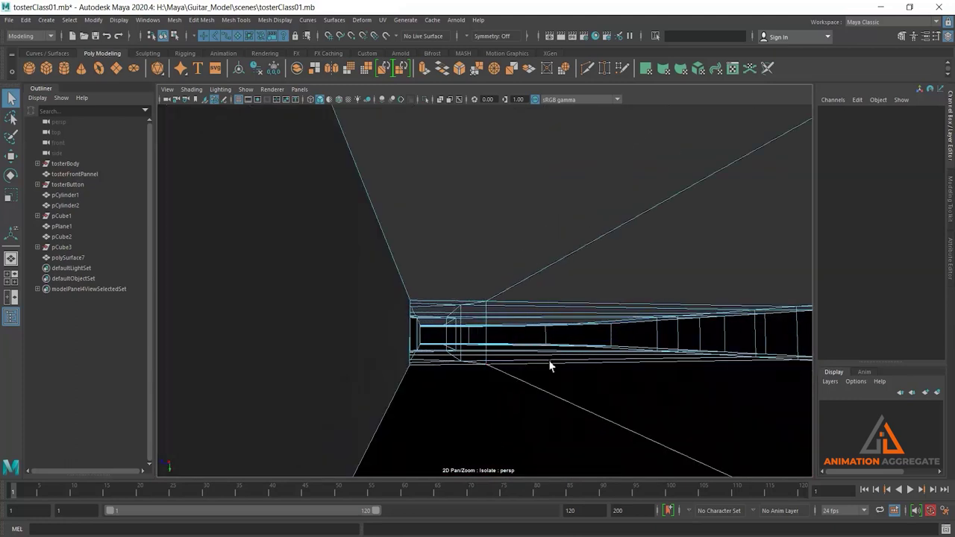
{"action": "left_click", "coordinate": [607, 250]}
{"action": "right_click_drag", "start_coordinate": [630, 266], "coordinate": [577, 283], "text": "alt"}
- Box-select the vertices where the middle strip meets the end bar and merge them
{"action": "mouse_move", "coordinate": [577, 283]}
{"action": "left_mouse_down", "text": "alt"}
{"action": "mouse_move", "coordinate": [580, 316]}
{"action": "mouse_move", "coordinate": [503, 290]}
{"action": "mouse_move", "coordinate": [550, 285]}
{"action": "left_mouse_up", "text": "alt"}
{"action": "key", "text": "3"}
{"action": "right_click_drag", "start_coordinate": [549, 266], "coordinate": [520, 274]}
{"action": "mouse_move", "coordinate": [520, 275]}
{"action": "left_mouse_down", "text": "alt"}
{"action": "mouse_move", "coordinate": [514, 305]}
{"action": "mouse_move", "coordinate": [501, 305]}
{"action": "left_mouse_up", "text": "alt"}
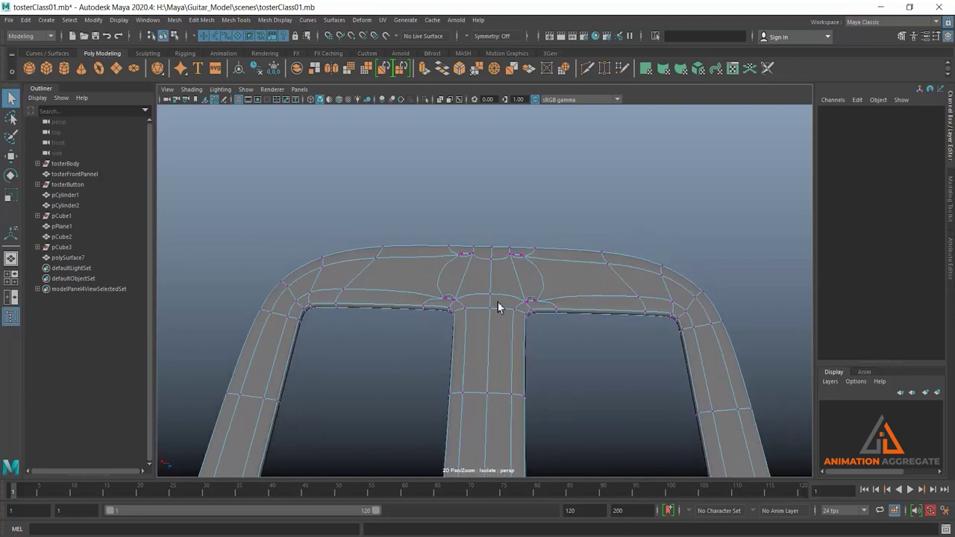
{"action": "mouse_move", "coordinate": [397, 216]}
{"action": "left_mouse_down"}
{"action": "mouse_move", "coordinate": [610, 372]}
{"action": "mouse_move", "coordinate": [590, 369]}
{"action": "left_mouse_up"}
{"action": "mouse_move", "coordinate": [566, 185]}
{"action": "right_mouse_down", "text": "shift"}
{"action": "mouse_move", "coordinate": [565, 140]}
{"action": "mouse_move", "coordinate": [597, 127]}
{"action": "right_mouse_up", "text": "shift"}
- Return to object mode and check the merged junction in cage display
{"action": "mouse_move", "coordinate": [553, 281]}
{"action": "right_mouse_down"}
{"action": "mouse_move", "coordinate": [620, 217]}
{"action": "mouse_move", "coordinate": [607, 252]}
{"action": "right_mouse_up"}
{"action": "left_click_drag", "start_coordinate": [607, 251], "coordinate": [622, 214], "text": "alt"}
{"action": "left_click", "coordinate": [622, 214]}
{"action": "left_click", "coordinate": [560, 305]}
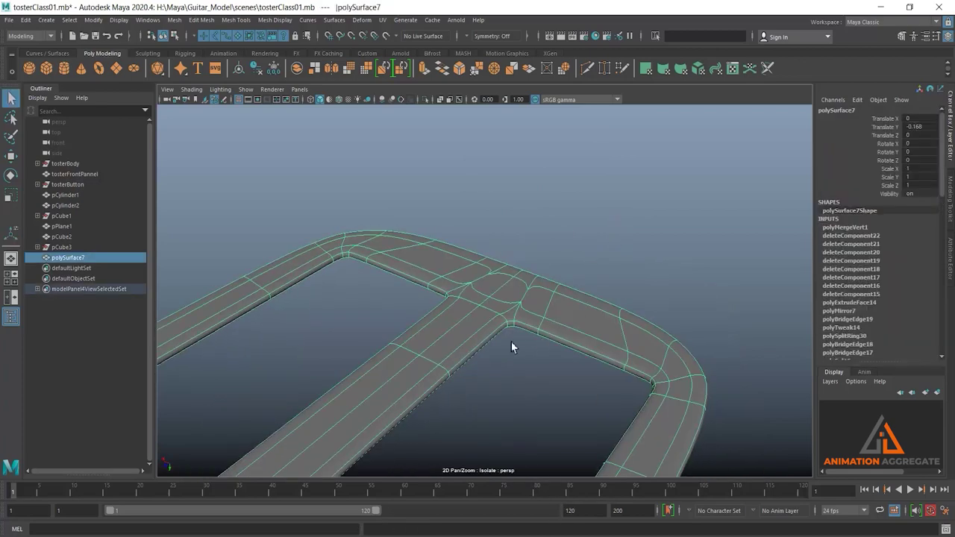
{"action": "left_click_drag", "start_coordinate": [511, 341], "coordinate": [532, 341], "text": "alt"}
{"action": "key", "text": "1"}
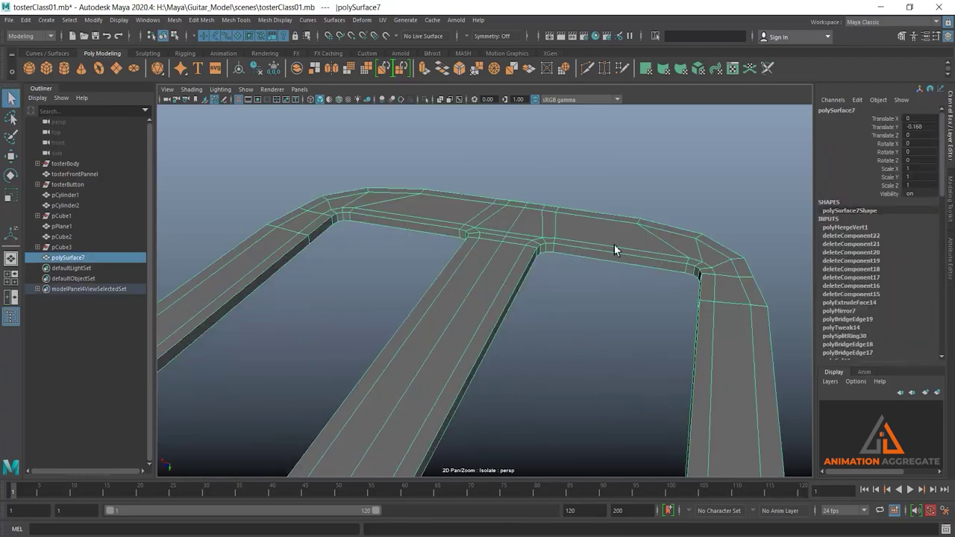
{"action": "right_click_drag", "start_coordinate": [580, 336], "coordinate": [507, 166], "text": "alt"}
{"action": "mouse_move", "coordinate": [507, 166]}
{"action": "left_mouse_down", "text": "alt"}
{"action": "mouse_move", "coordinate": [586, 211]}
{"action": "mouse_move", "coordinate": [475, 334]}
{"action": "left_mouse_up", "text": "alt"}
- Select the edge loop around the slot insert frame plus the middle strip's edge
{"action": "right_click_drag", "start_coordinate": [475, 329], "coordinate": [461, 306]}
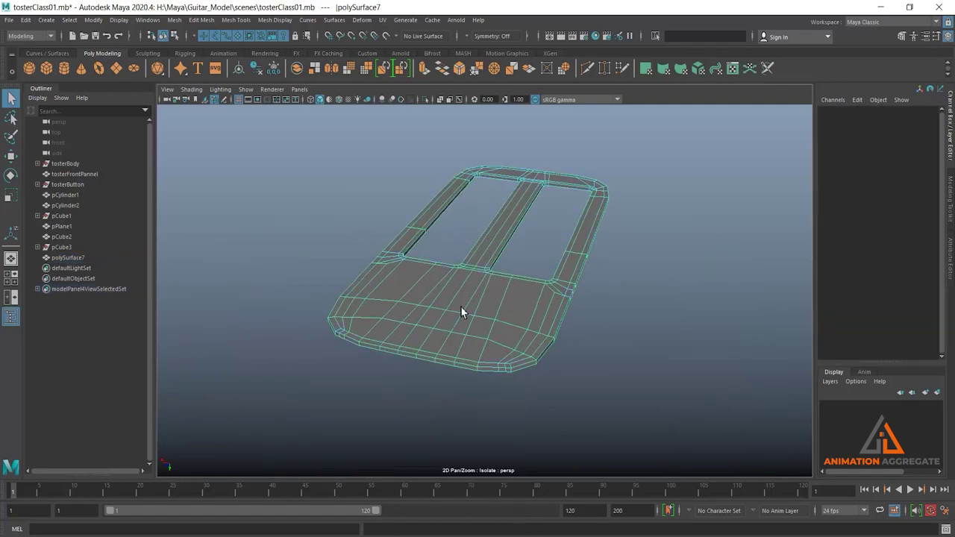
{"action": "double_click", "coordinate": [463, 366]}
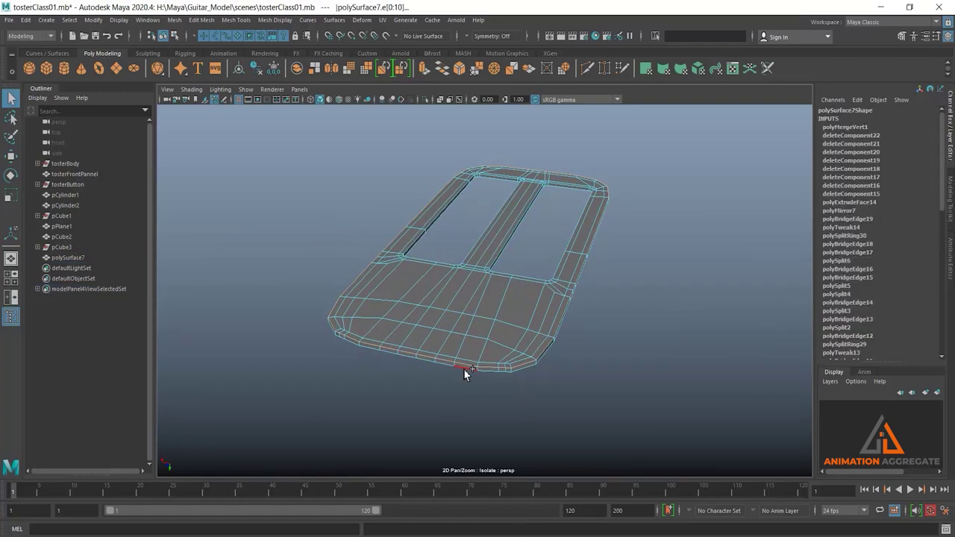
{"action": "mouse_move", "coordinate": [463, 368]}
{"action": "left_mouse_down", "text": "alt"}
{"action": "mouse_move", "coordinate": [594, 271]}
{"action": "mouse_move", "coordinate": [481, 252]}
{"action": "left_mouse_up", "text": "alt"}
{"action": "right_click_drag", "start_coordinate": [481, 252], "coordinate": [517, 349], "text": "alt"}
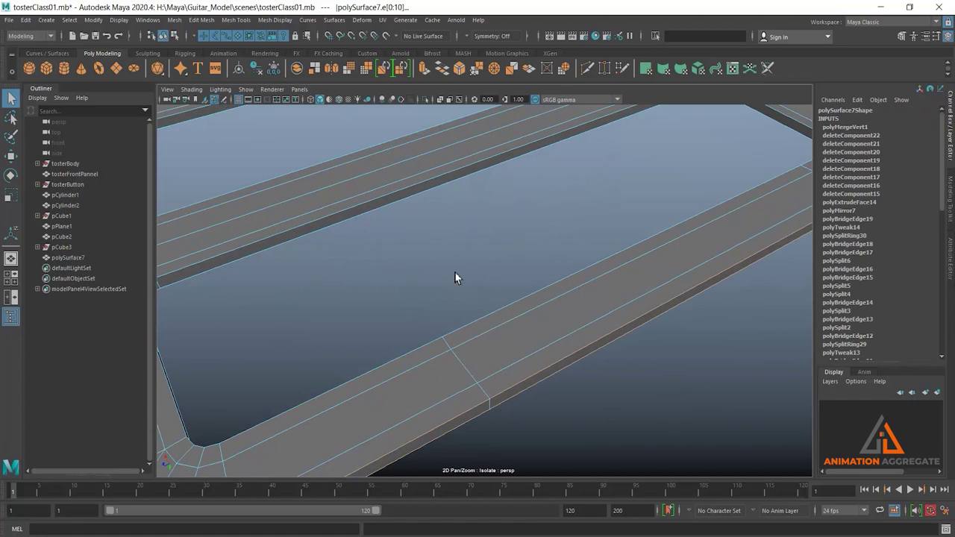
{"action": "scroll", "coordinate": [454, 278], "scroll_direction": "down", "scroll_amount": 1}
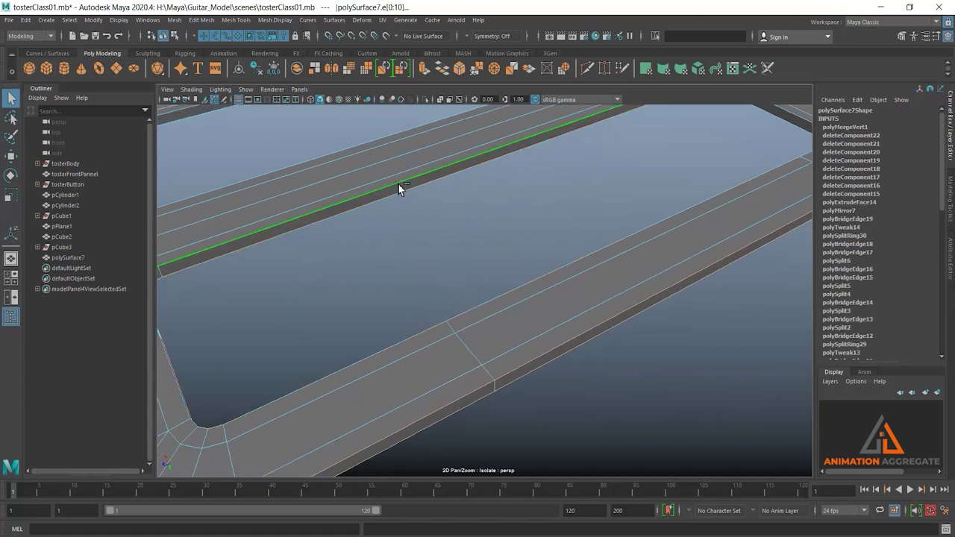
{"action": "scroll", "coordinate": [410, 224], "scroll_direction": "down", "scroll_amount": 1}
{"action": "scroll", "coordinate": [433, 276], "scroll_direction": "down", "scroll_amount": 1}
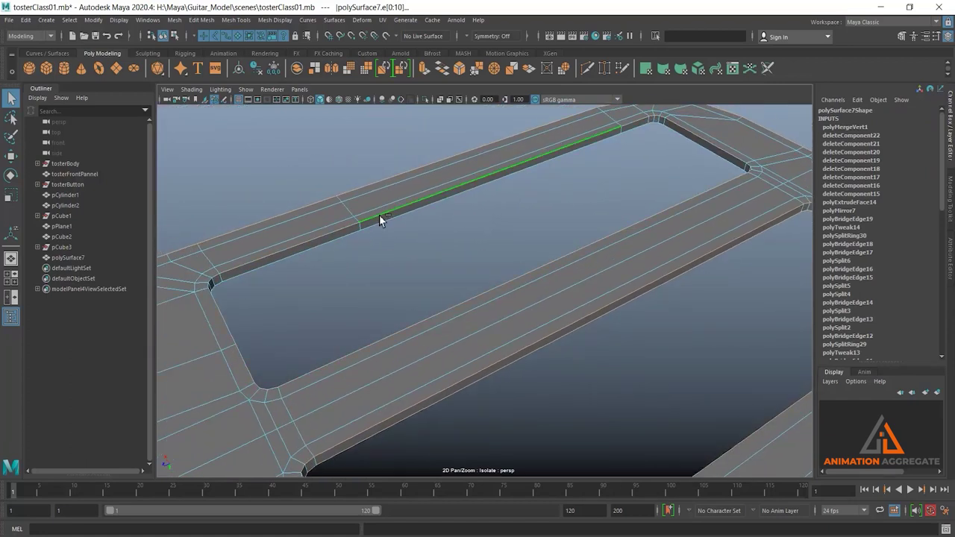
{"action": "scroll", "coordinate": [395, 299], "scroll_direction": "down", "scroll_amount": 5}
{"action": "mouse_move", "coordinate": [395, 300]}
{"action": "left_mouse_down", "text": "alt"}
{"action": "mouse_move", "coordinate": [465, 294]}
{"action": "mouse_move", "coordinate": [454, 261]}
{"action": "mouse_move", "coordinate": [467, 318]}
{"action": "mouse_move", "coordinate": [503, 268]}
{"action": "left_mouse_up", "text": "alt"}
{"action": "scroll", "coordinate": [500, 298], "scroll_direction": "up", "scroll_amount": 2}
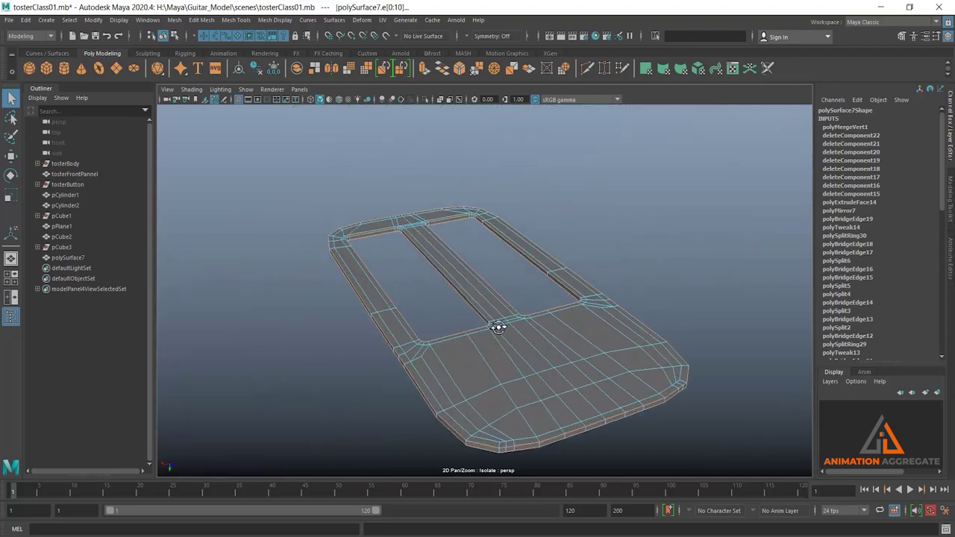
{"action": "left_click_drag", "start_coordinate": [494, 323], "coordinate": [519, 303], "text": "alt"}
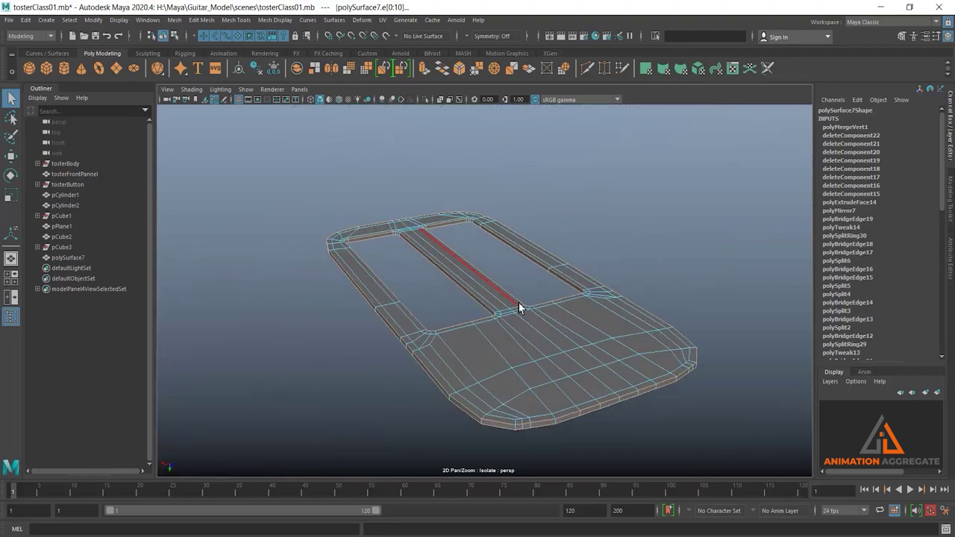
{"action": "left_click", "coordinate": [519, 303]}
- Bevel the selected frame edges with 2 segments, then deselect and exit the isolated view
{"action": "key", "text": "ctrl+b"}
{"action": "left_click_drag", "start_coordinate": [420, 331], "coordinate": [393, 316], "text": "alt"}
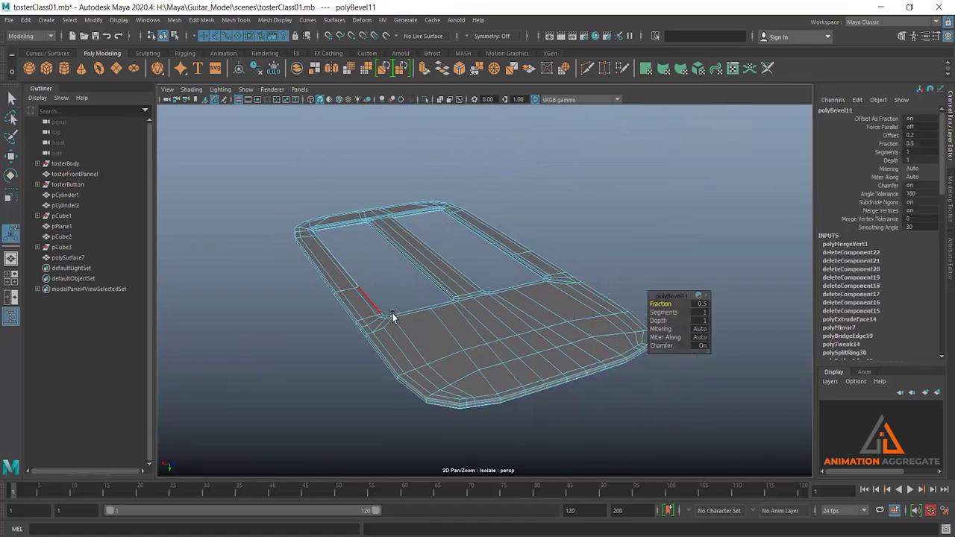
{"action": "right_click_drag", "start_coordinate": [393, 316], "coordinate": [626, 345], "text": "alt"}
{"action": "left_click", "coordinate": [699, 312]}
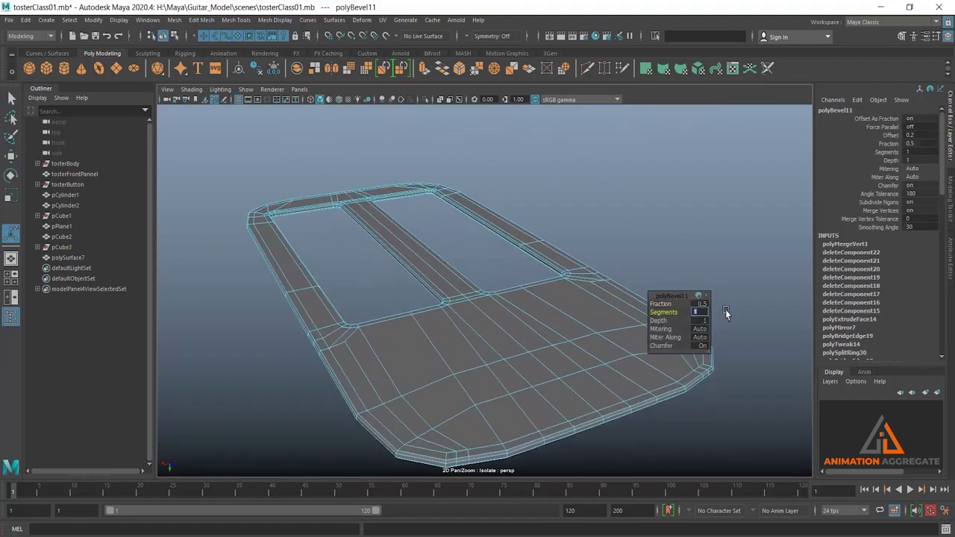
{"action": "type", "text": "2"}
{"action": "right_click_drag", "start_coordinate": [453, 276], "coordinate": [505, 252]}
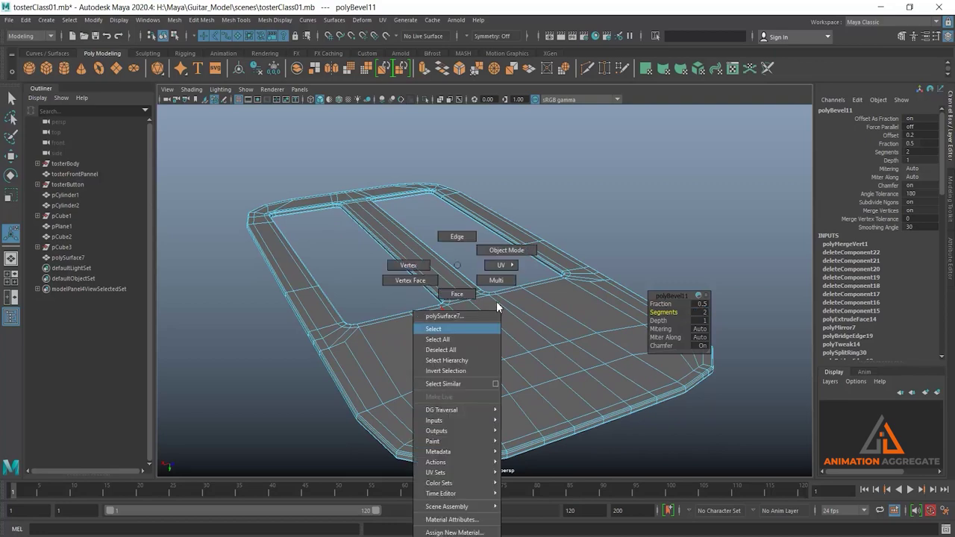
{"action": "mouse_move", "coordinate": [525, 332]}
{"action": "left_mouse_down", "text": "alt"}
{"action": "mouse_move", "coordinate": [623, 250]}
{"action": "mouse_move", "coordinate": [636, 378]}
{"action": "mouse_move", "coordinate": [603, 403]}
{"action": "mouse_move", "coordinate": [518, 384]}
{"action": "mouse_move", "coordinate": [505, 363]}
{"action": "left_mouse_up", "text": "alt"}
{"action": "left_click", "coordinate": [623, 251]}
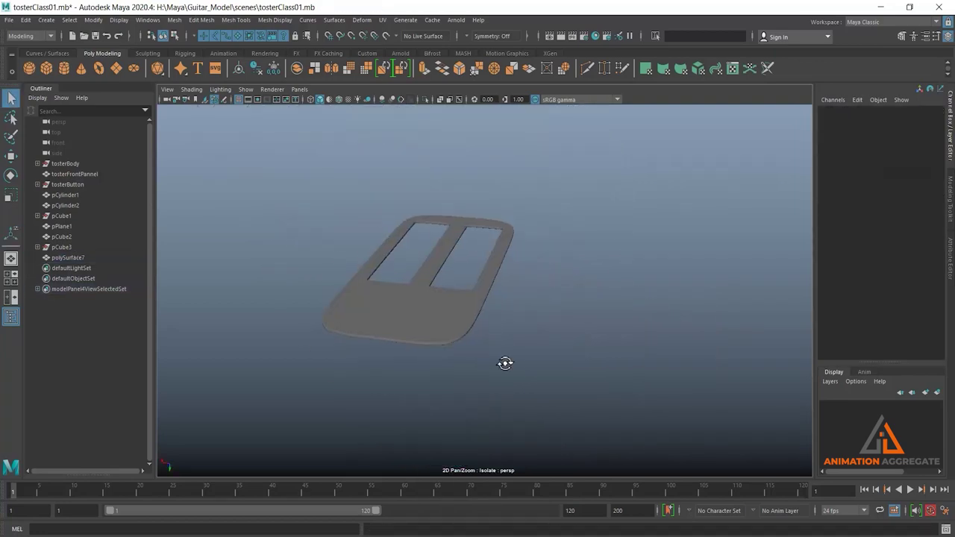
{"action": "left_click", "coordinate": [425, 100]}
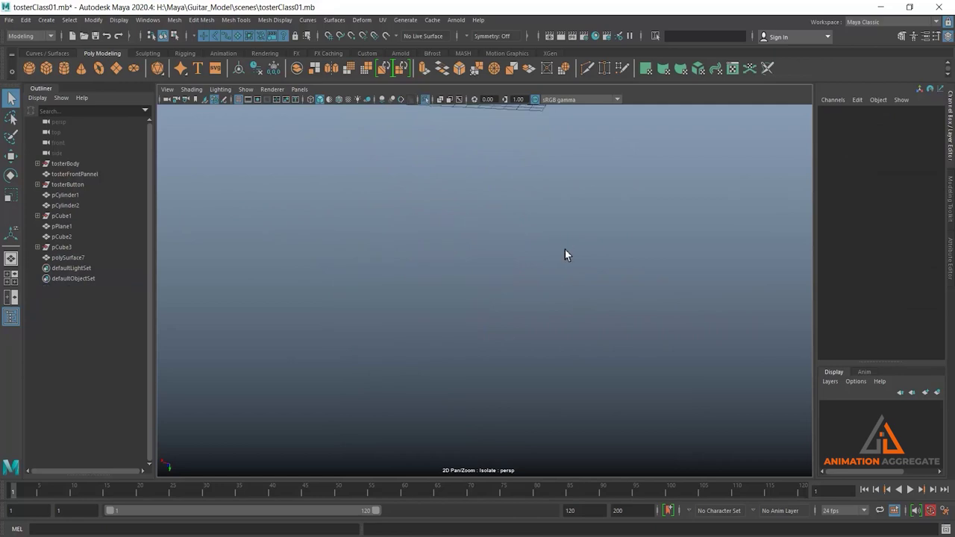
{"action": "left_click", "coordinate": [426, 100]}
{"action": "scroll", "coordinate": [558, 241], "scroll_direction": "down", "scroll_amount": 5}
{"action": "mouse_move", "coordinate": [558, 242]}
{"action": "left_mouse_down", "text": "alt"}
{"action": "mouse_move", "coordinate": [591, 344]}
{"action": "mouse_move", "coordinate": [594, 222]}
{"action": "mouse_move", "coordinate": [533, 270]}
{"action": "mouse_move", "coordinate": [426, 263]}
{"action": "mouse_move", "coordinate": [452, 230]}
{"action": "left_mouse_up", "text": "alt"}
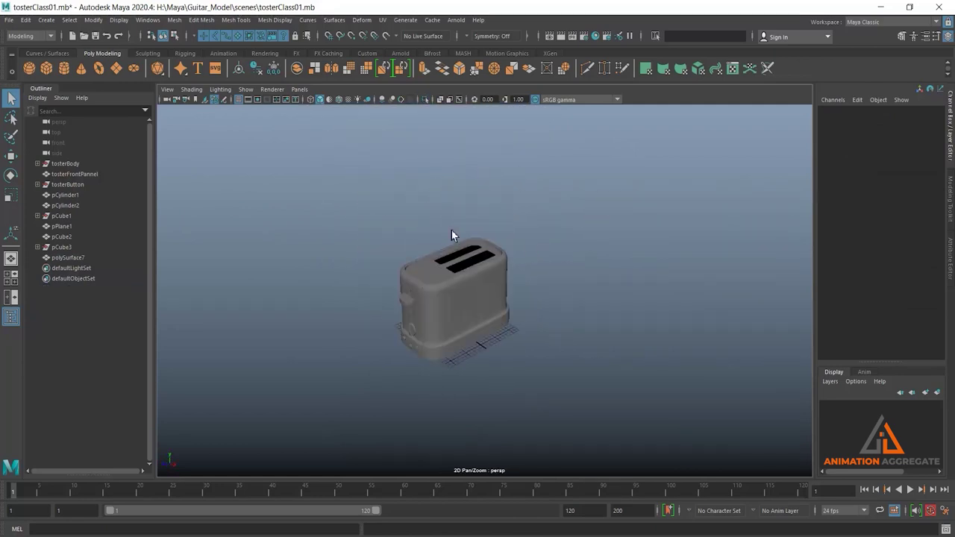
{"action": "scroll", "coordinate": [485, 300], "scroll_direction": "up", "scroll_amount": 5}
{"action": "mouse_move", "coordinate": [485, 300]}
{"action": "left_mouse_down", "text": "alt"}
{"action": "mouse_move", "coordinate": [465, 324]}
{"action": "mouse_move", "coordinate": [440, 283]}
{"action": "left_mouse_up", "text": "alt"}
{"action": "left_click", "coordinate": [440, 284]}
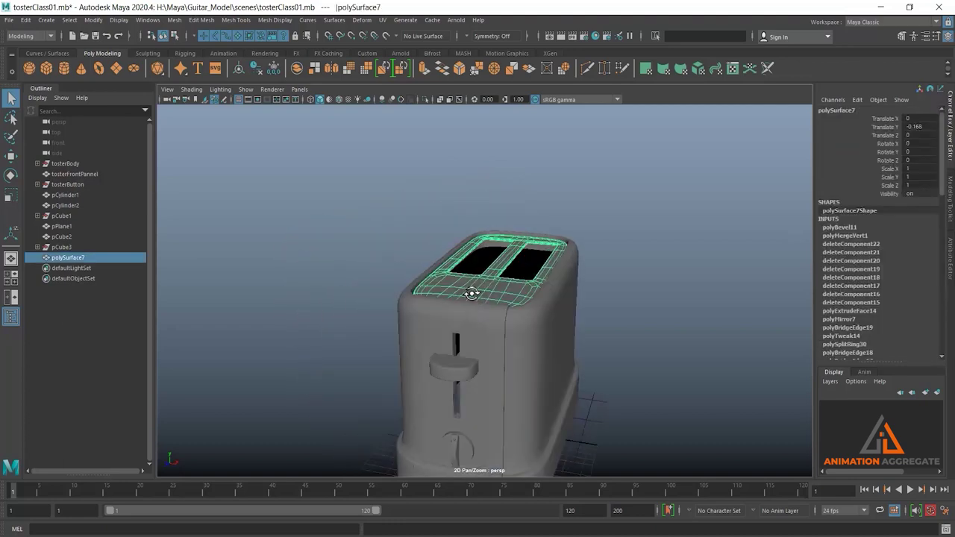
{"action": "key", "text": "w"}
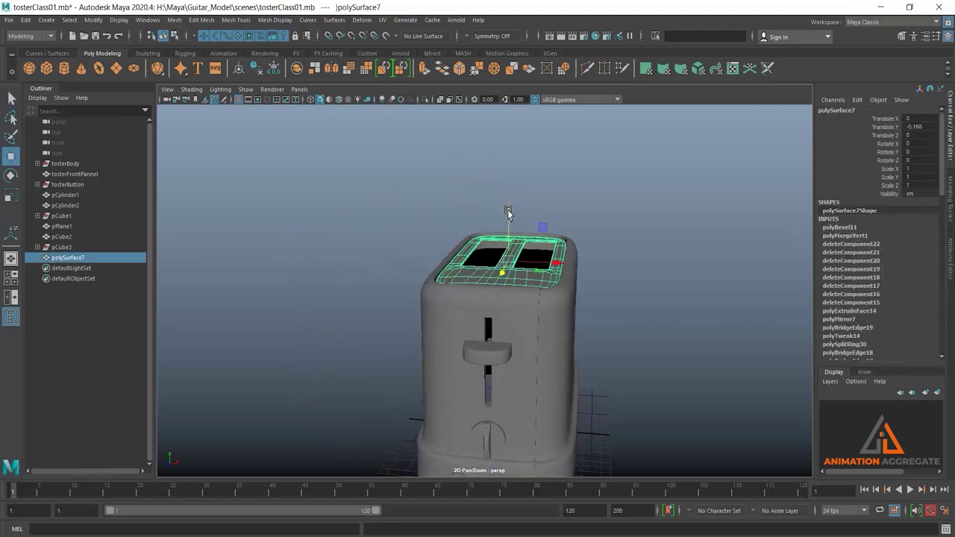
{"action": "left_click_drag", "start_coordinate": [507, 213], "coordinate": [509, 215]}
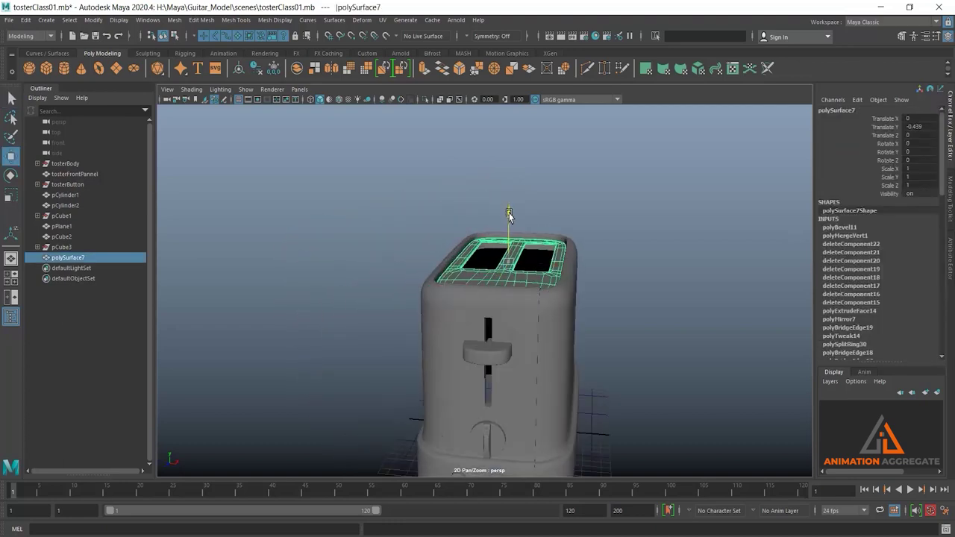
{"action": "left_click", "coordinate": [603, 209]}
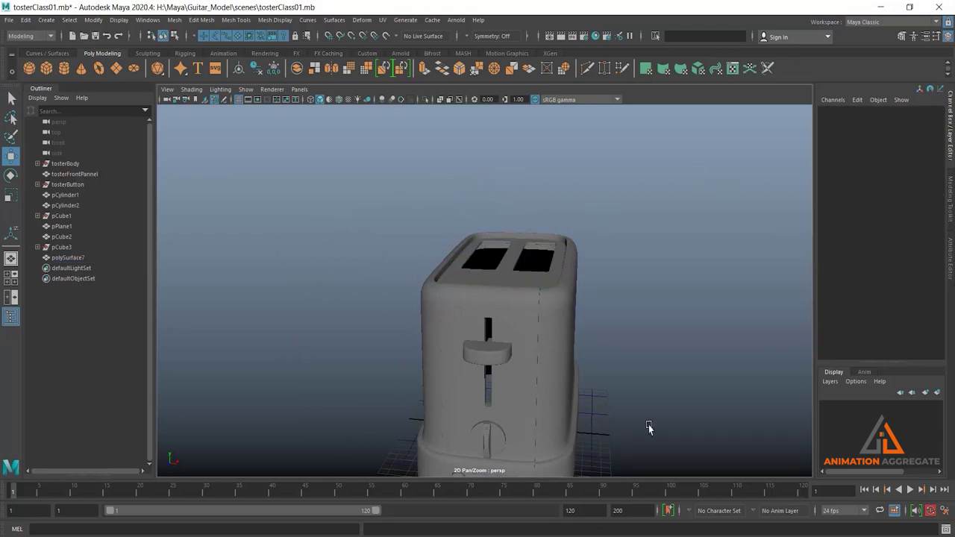
{"action": "key", "text": "alt+Tab"}
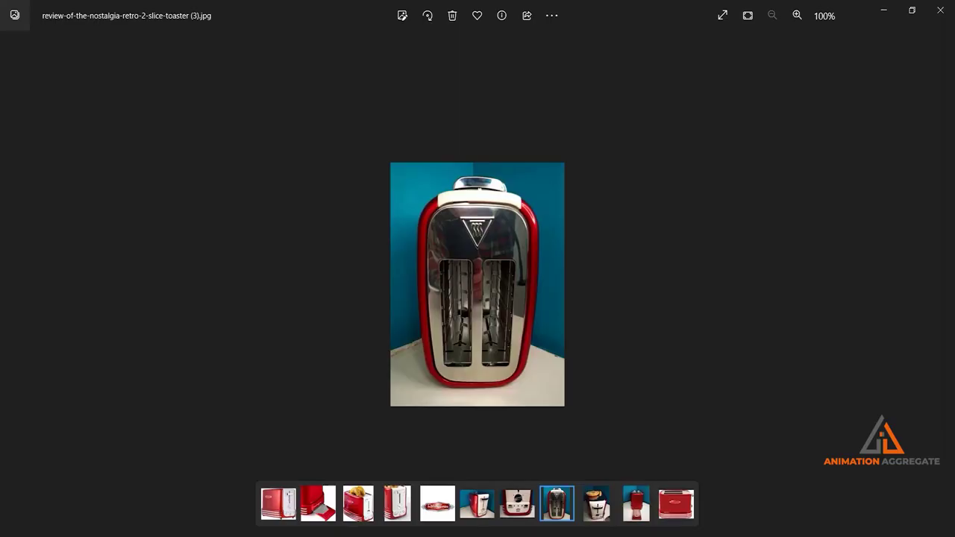
{"action": "key", "text": "alt+Tab"}
{"action": "mouse_move", "coordinate": [667, 301]}
{"action": "left_mouse_down", "text": "alt"}
{"action": "mouse_move", "coordinate": [619, 248]}
{"action": "mouse_move", "coordinate": [552, 296]}
{"action": "left_mouse_up", "text": "alt"}
- Create a new polygon cube and slide it toward the toaster's slots
{"action": "scroll", "coordinate": [507, 329], "scroll_direction": "up", "scroll_amount": 3}
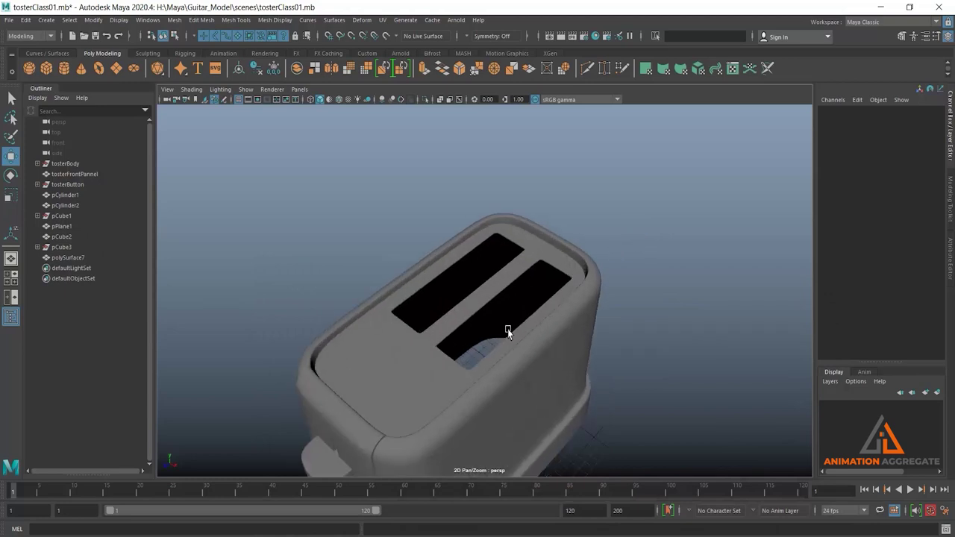
{"action": "mouse_move", "coordinate": [507, 329]}
{"action": "left_mouse_down", "text": "alt"}
{"action": "mouse_move", "coordinate": [520, 343]}
{"action": "mouse_move", "coordinate": [452, 277]}
{"action": "mouse_move", "coordinate": [499, 319]}
{"action": "mouse_move", "coordinate": [499, 307]}
{"action": "mouse_move", "coordinate": [544, 336]}
{"action": "mouse_move", "coordinate": [515, 298]}
{"action": "left_mouse_up", "text": "alt"}
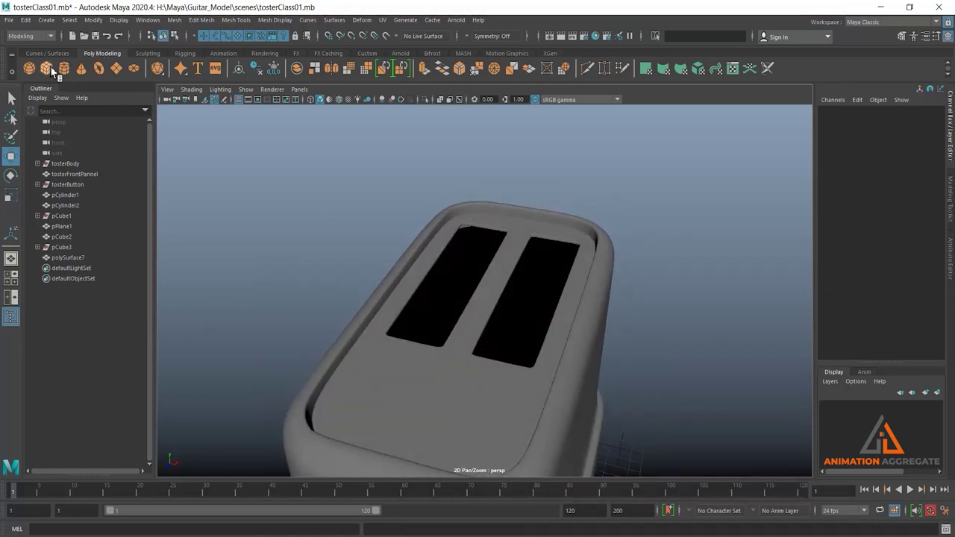
{"action": "right_click_drag", "start_coordinate": [391, 338], "coordinate": [390, 303], "text": "alt"}
{"action": "left_click_drag", "start_coordinate": [390, 303], "coordinate": [403, 355], "text": "alt"}
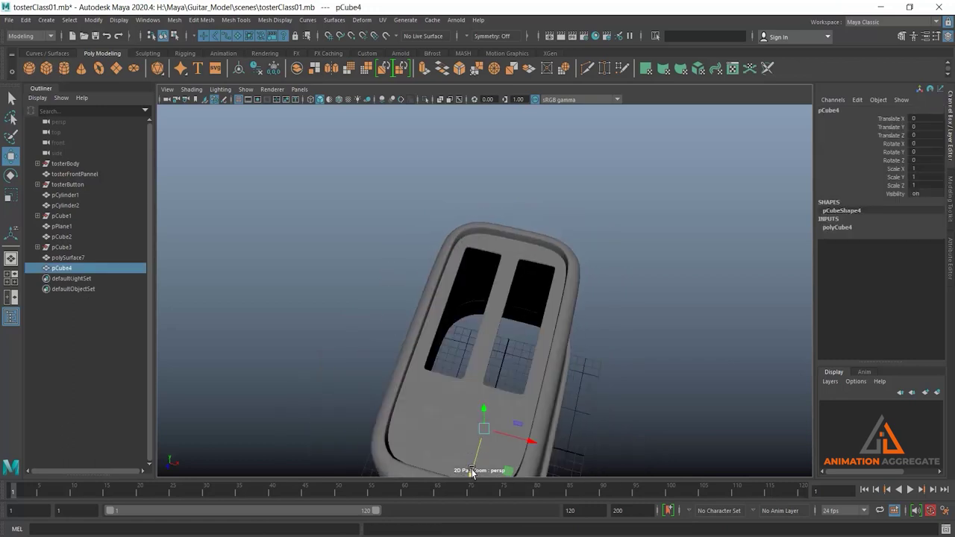
{"action": "left_click_drag", "start_coordinate": [471, 474], "coordinate": [509, 342]}
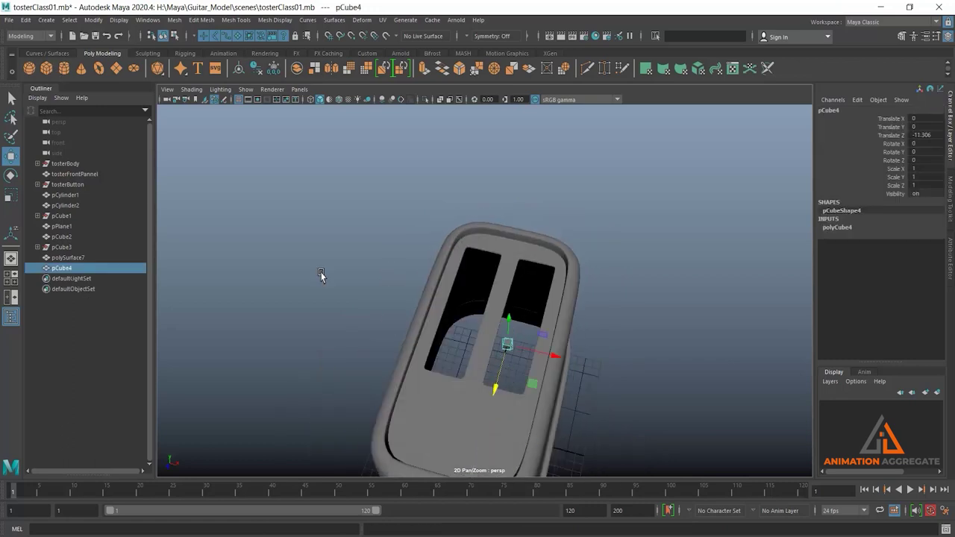
{"action": "key", "text": "space"}
{"action": "key", "text": "space"}
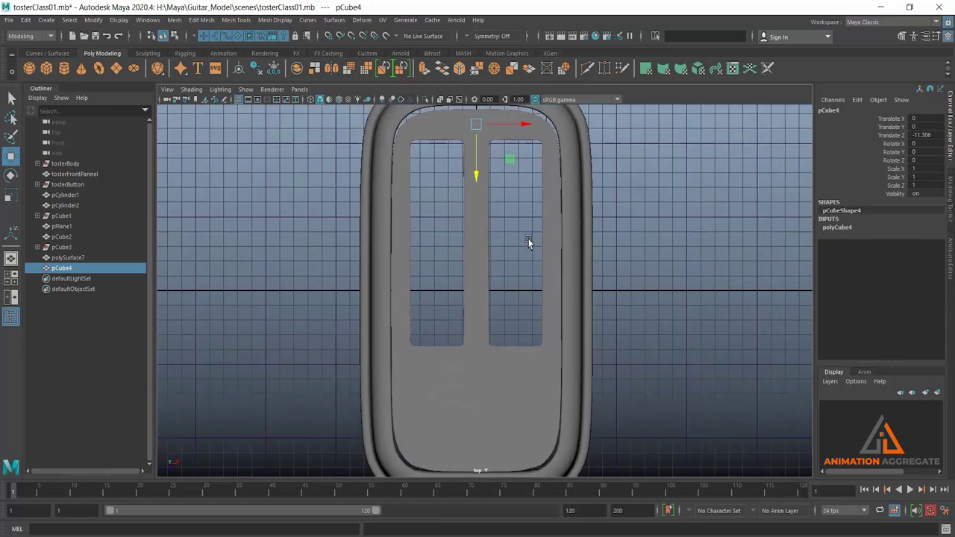
{"action": "scroll", "coordinate": [529, 241], "scroll_direction": "up", "scroll_amount": 1}
{"action": "left_click_drag", "start_coordinate": [466, 246], "coordinate": [466, 316]}
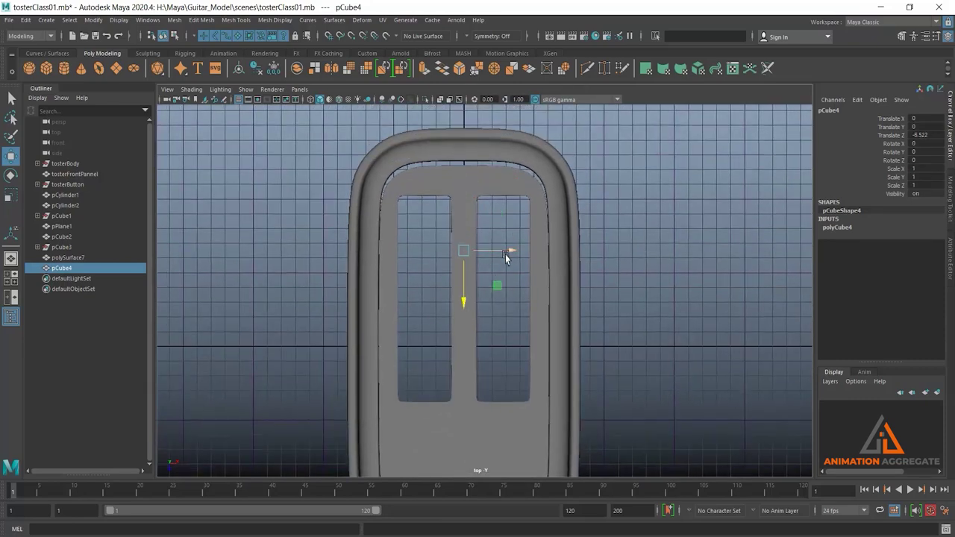
- Reselect the new cube and center it over the right bread slot
{"action": "left_click", "coordinate": [513, 184]}
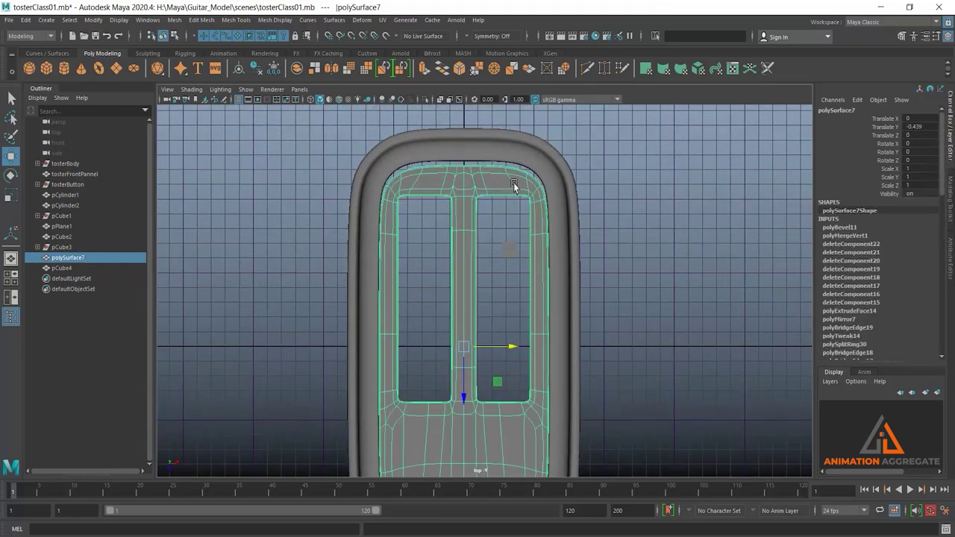
{"action": "left_click", "coordinate": [639, 235]}
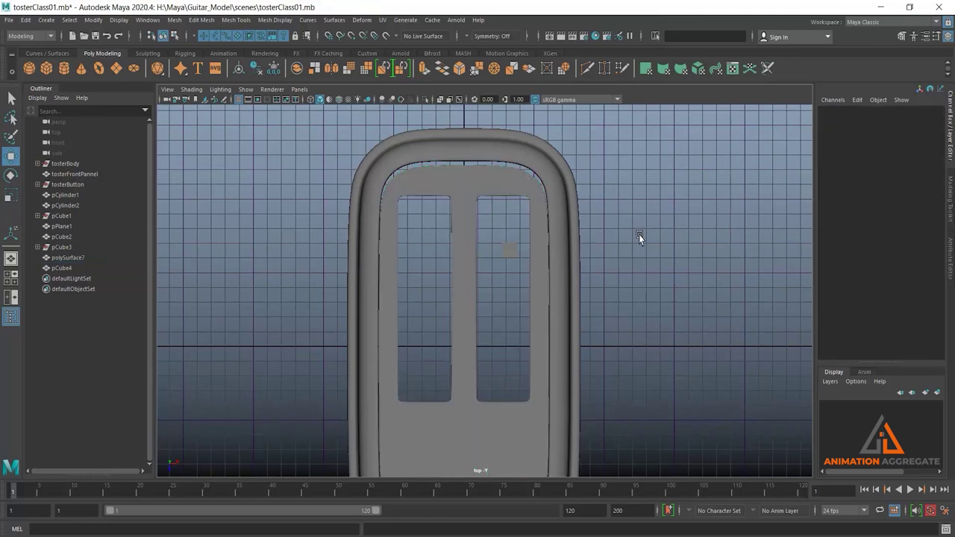
{"action": "scroll", "coordinate": [643, 274], "scroll_direction": "up", "scroll_amount": 1}
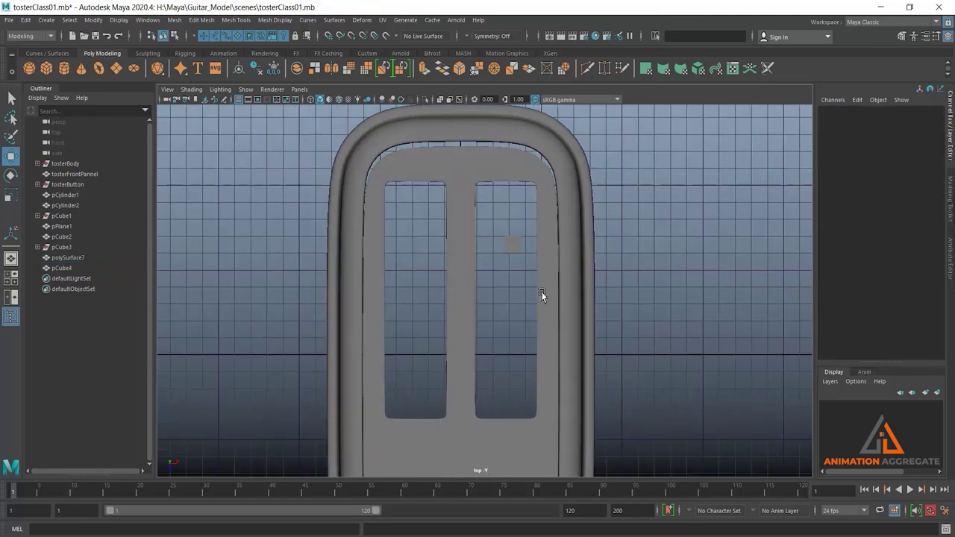
{"action": "left_click", "coordinate": [512, 245]}
{"action": "scroll", "coordinate": [507, 270], "scroll_direction": "up", "scroll_amount": 1}
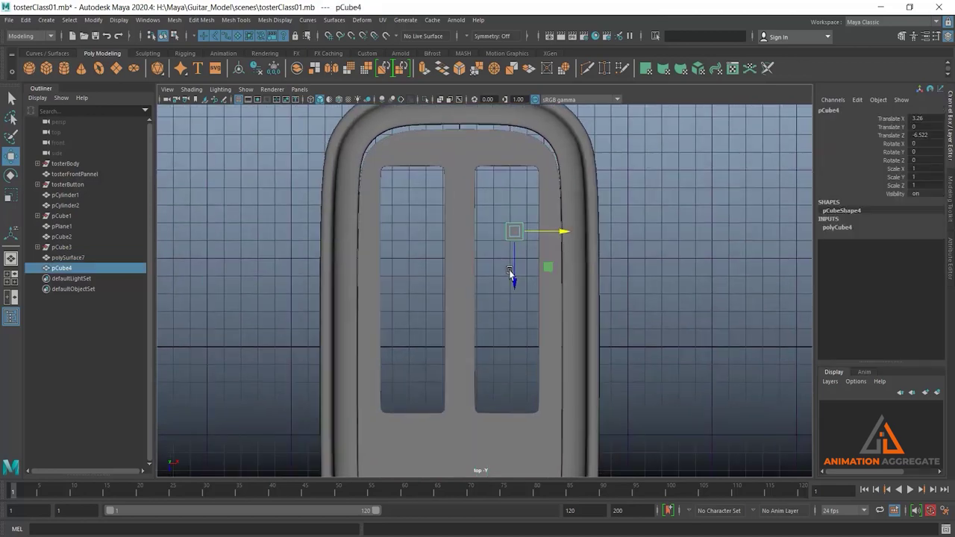
{"action": "left_click_drag", "start_coordinate": [565, 232], "coordinate": [544, 246]}
- Stretch pCube4 along Z to slot length (3.184 × 3.184 × 10.895) and settle it in the slot
{"action": "key", "text": "r"}
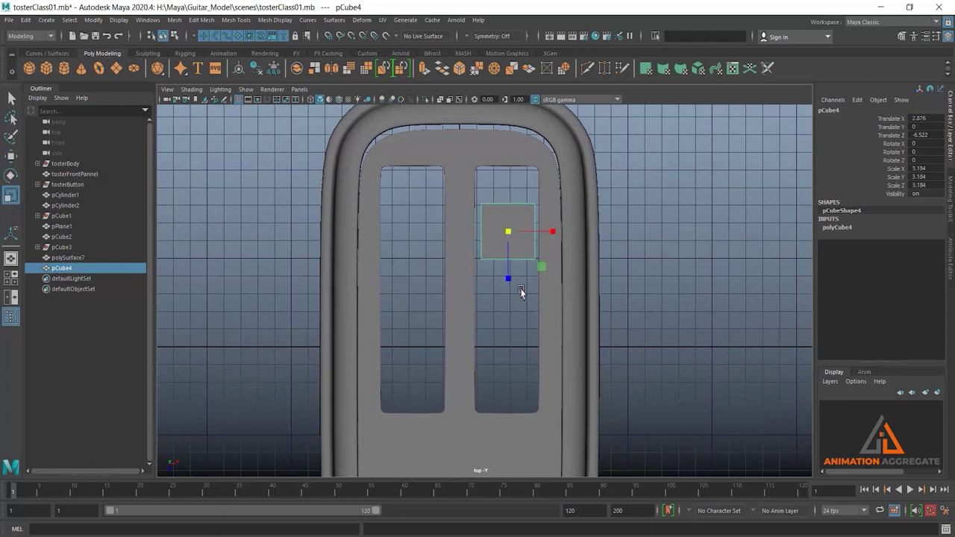
{"action": "left_click_drag", "start_coordinate": [508, 282], "coordinate": [515, 394]}
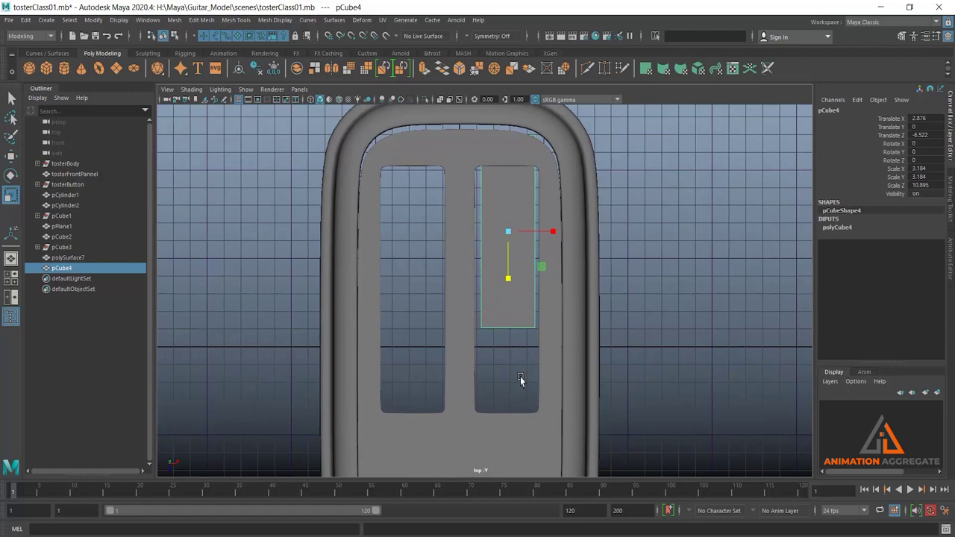
{"action": "key", "text": "w"}
{"action": "left_click_drag", "start_coordinate": [509, 281], "coordinate": [508, 330]}
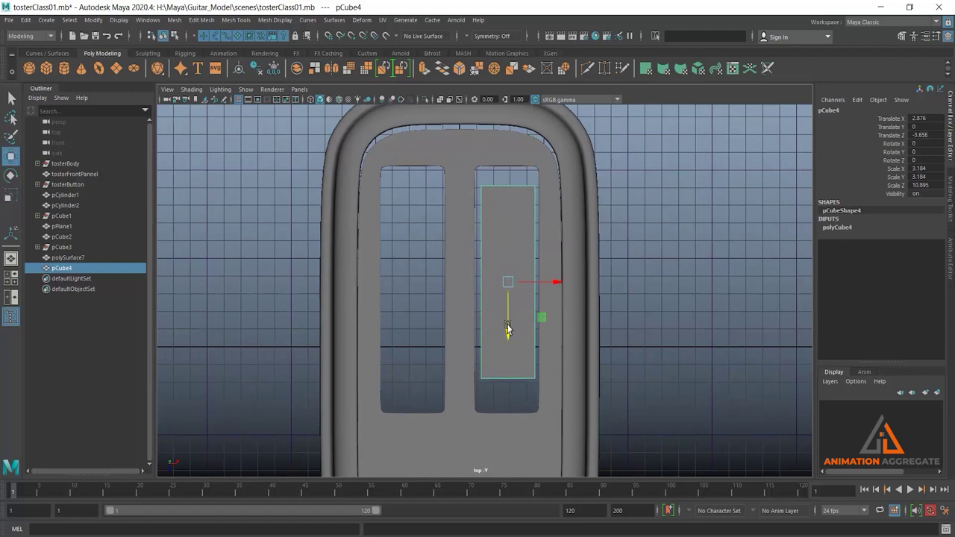
{"action": "key", "text": "F9"}
- Move the box's bottom and side vertices out to the right slot's length and width
{"action": "mouse_move", "coordinate": [457, 158]}
{"action": "left_mouse_down"}
{"action": "mouse_move", "coordinate": [538, 223]}
{"action": "mouse_move", "coordinate": [508, 215]}
{"action": "left_mouse_up"}
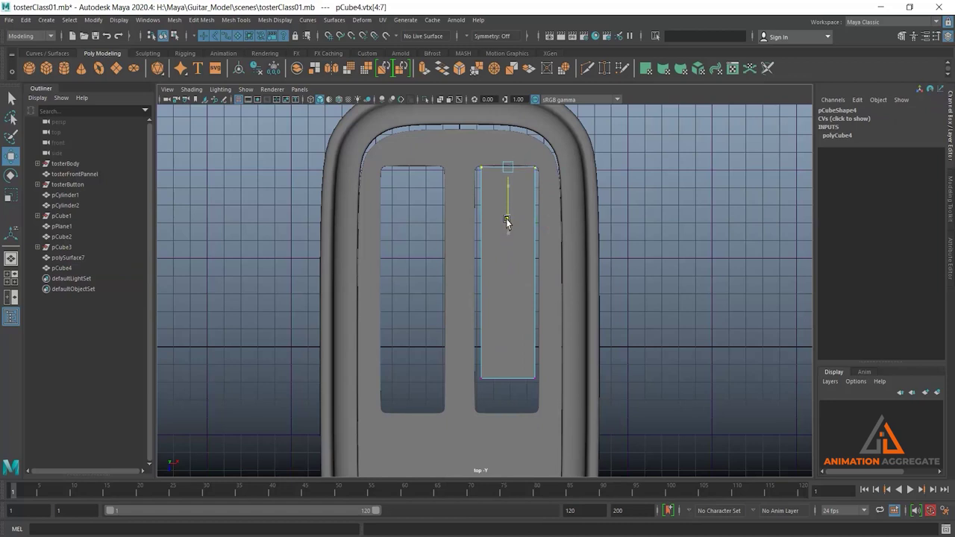
{"action": "left_click_drag", "start_coordinate": [452, 336], "coordinate": [587, 420]}
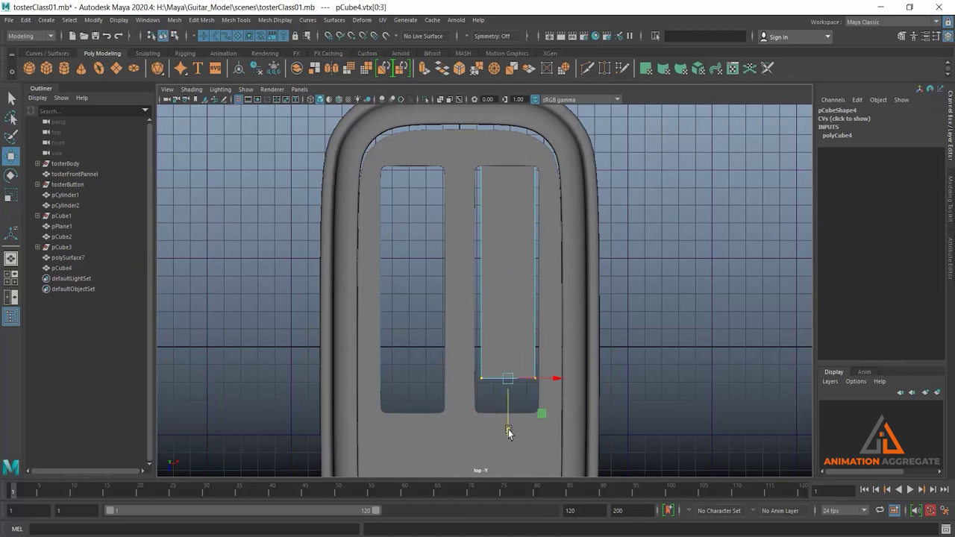
{"action": "left_click_drag", "start_coordinate": [508, 430], "coordinate": [511, 468]}
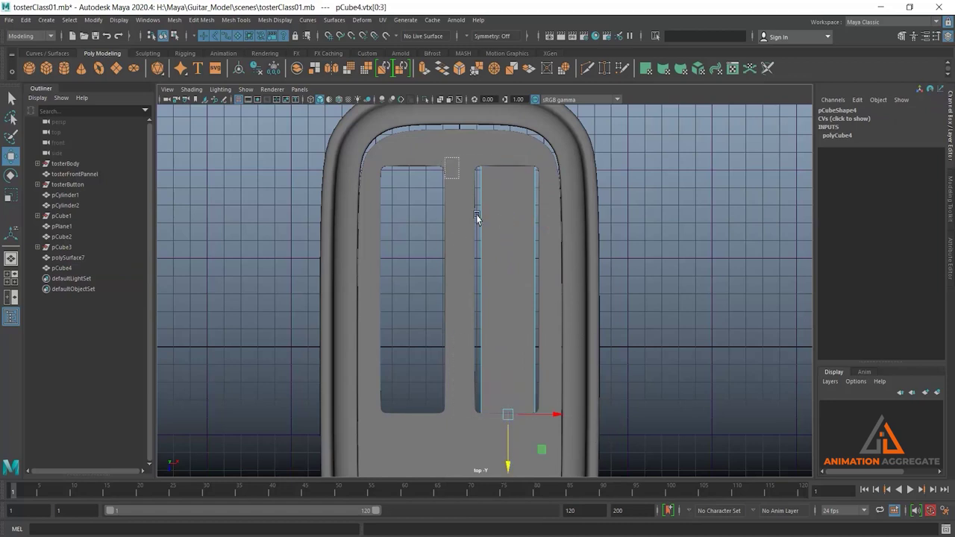
{"action": "left_click_drag", "start_coordinate": [478, 217], "coordinate": [480, 465]}
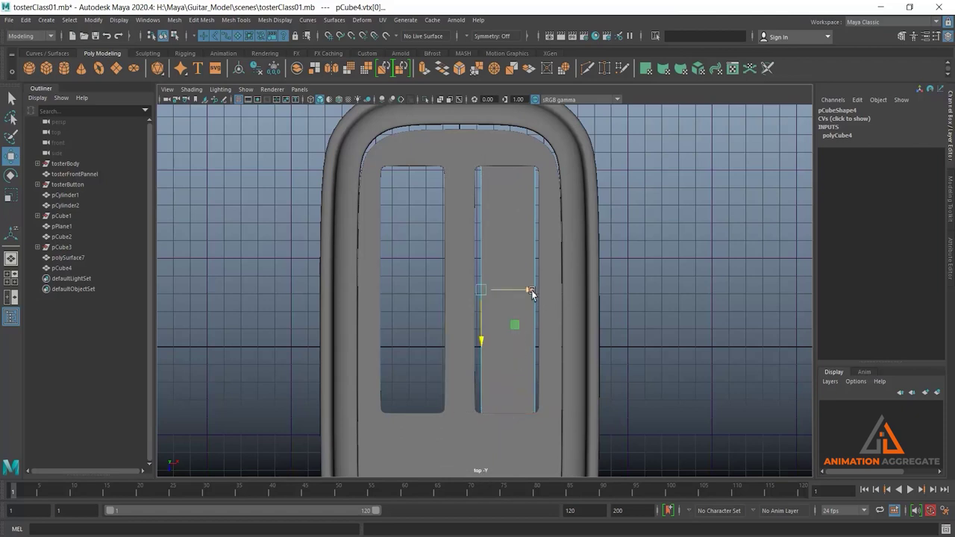
{"action": "left_click_drag", "start_coordinate": [531, 290], "coordinate": [522, 297]}
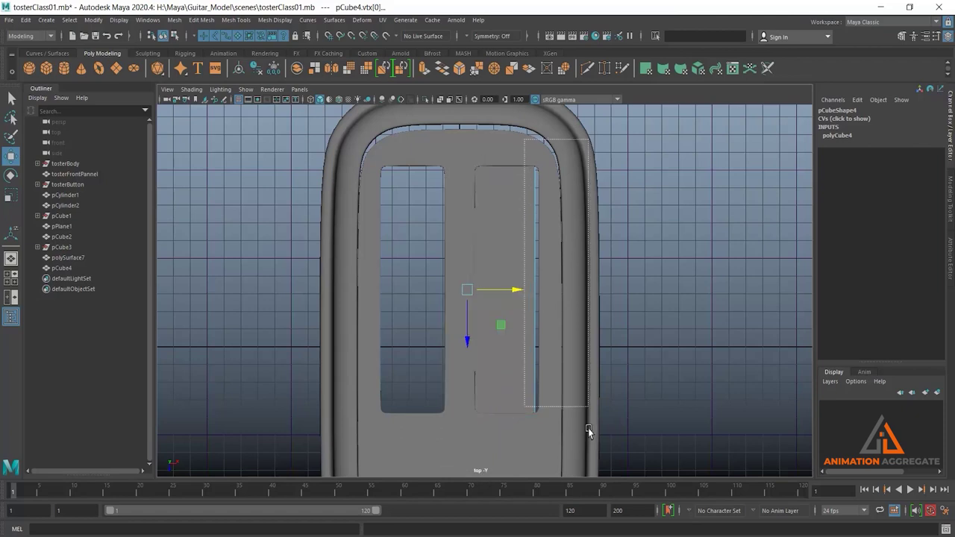
{"action": "left_click_drag", "start_coordinate": [527, 152], "coordinate": [590, 470]}
{"action": "left_click_drag", "start_coordinate": [584, 291], "coordinate": [587, 291]}
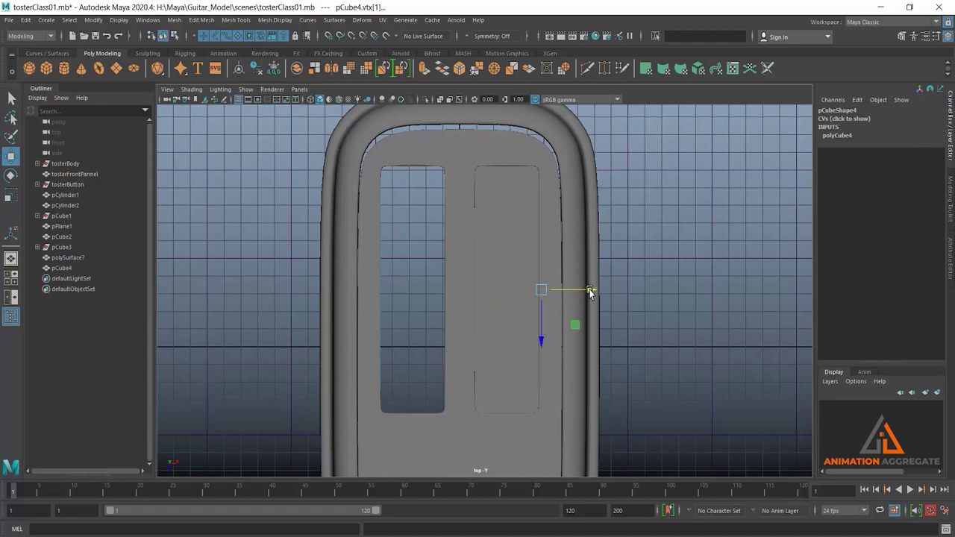
- In wireframe, nudge the box's bottom vertices to match the slot's end
{"action": "key", "text": "4"}
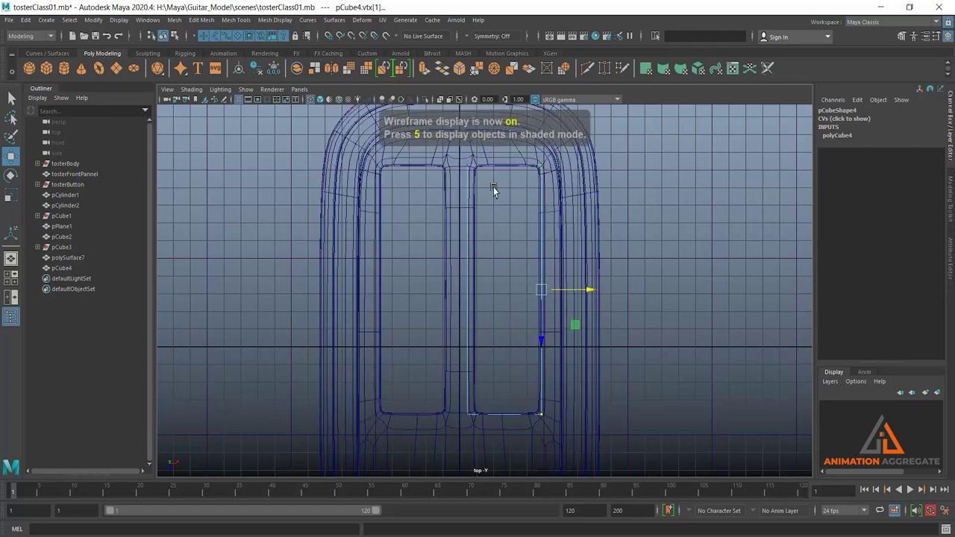
{"action": "left_click_drag", "start_coordinate": [468, 165], "coordinate": [463, 154]}
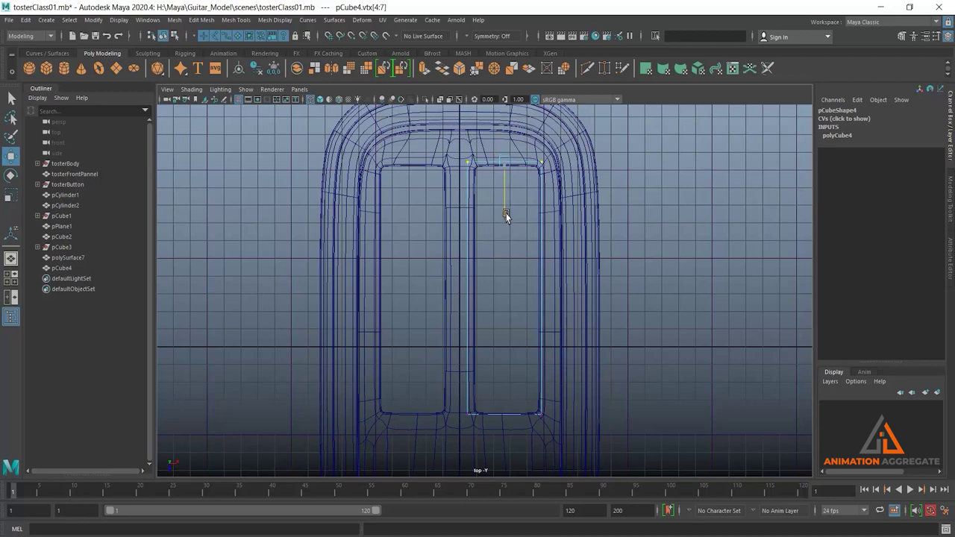
{"action": "left_click_drag", "start_coordinate": [437, 389], "coordinate": [611, 464]}
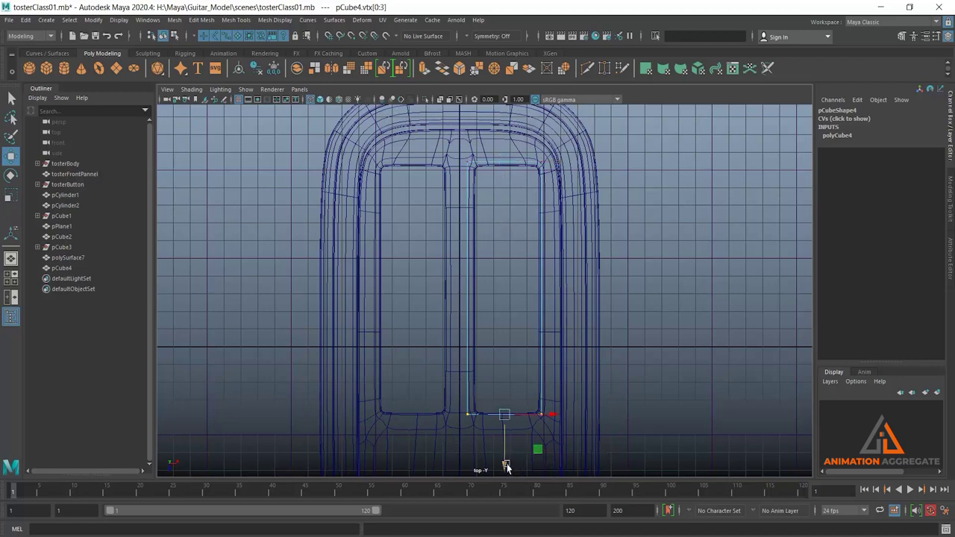
{"action": "left_click_drag", "start_coordinate": [506, 467], "coordinate": [506, 470]}
{"action": "key", "text": "space"}
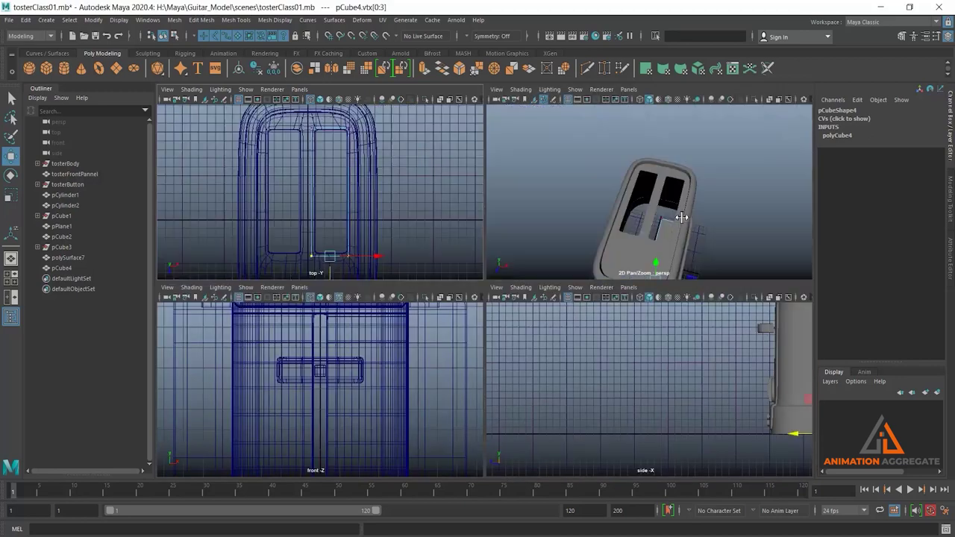
{"action": "key", "text": "space"}
- Raise pCube4 to Translate Y 17.431 so it sits inside the right slot
{"action": "left_click_drag", "start_coordinate": [612, 281], "coordinate": [562, 229], "text": "alt"}
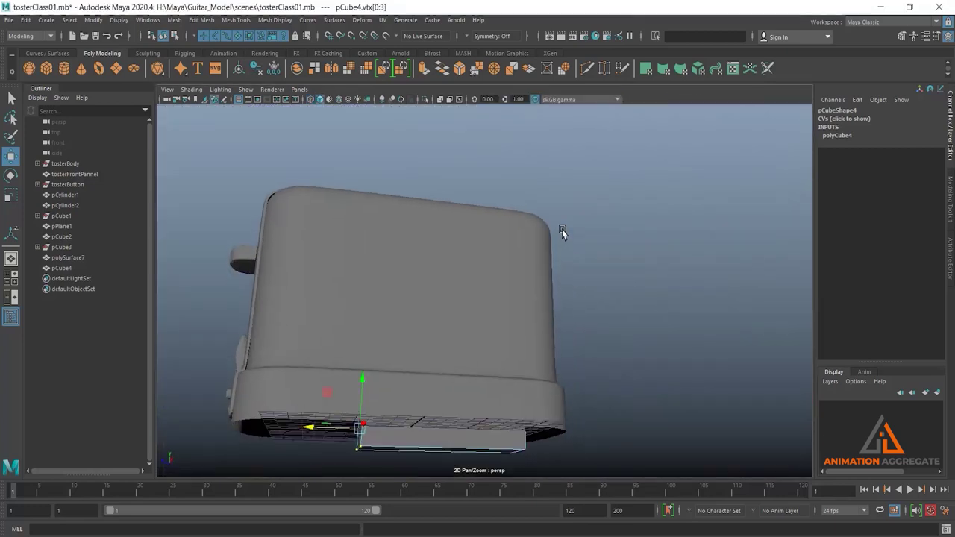
{"action": "right_click_drag", "start_coordinate": [473, 427], "coordinate": [573, 184]}
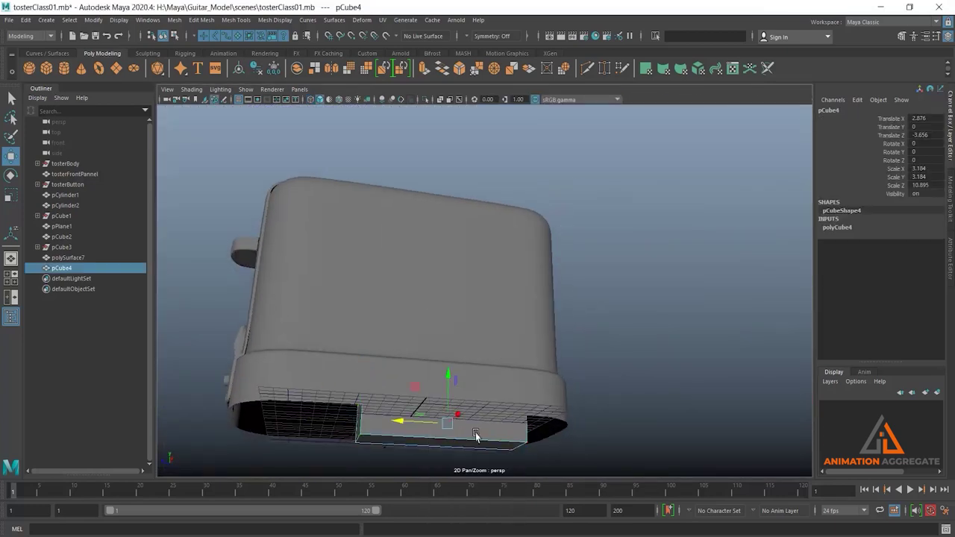
{"action": "mouse_move", "coordinate": [449, 363]}
{"action": "left_mouse_down"}
{"action": "mouse_move", "coordinate": [452, 251]}
{"action": "mouse_move", "coordinate": [553, 327]}
{"action": "left_mouse_up"}
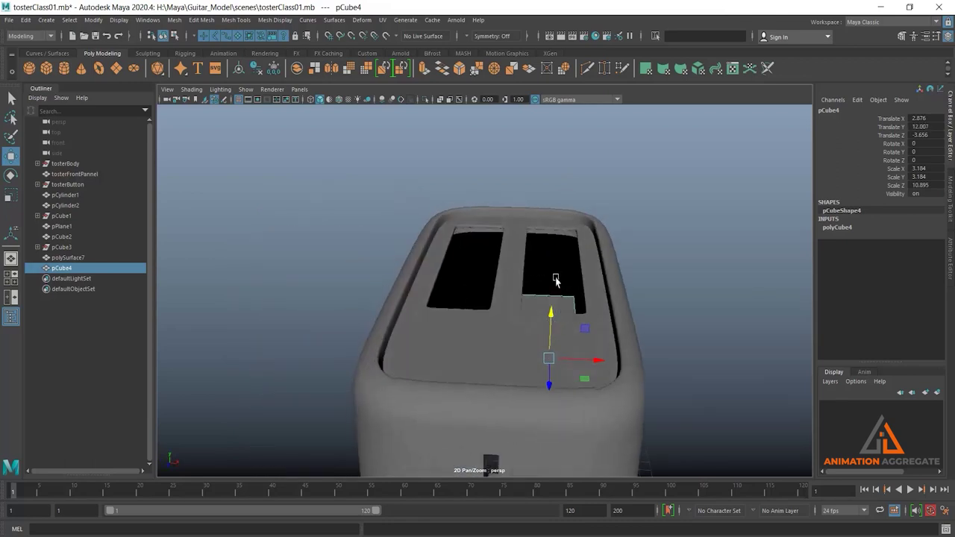
{"action": "mouse_move", "coordinate": [556, 279]}
{"action": "left_mouse_down", "text": "alt"}
{"action": "mouse_move", "coordinate": [543, 305]}
{"action": "mouse_move", "coordinate": [566, 315]}
{"action": "mouse_move", "coordinate": [578, 224]}
{"action": "left_mouse_up", "text": "alt"}
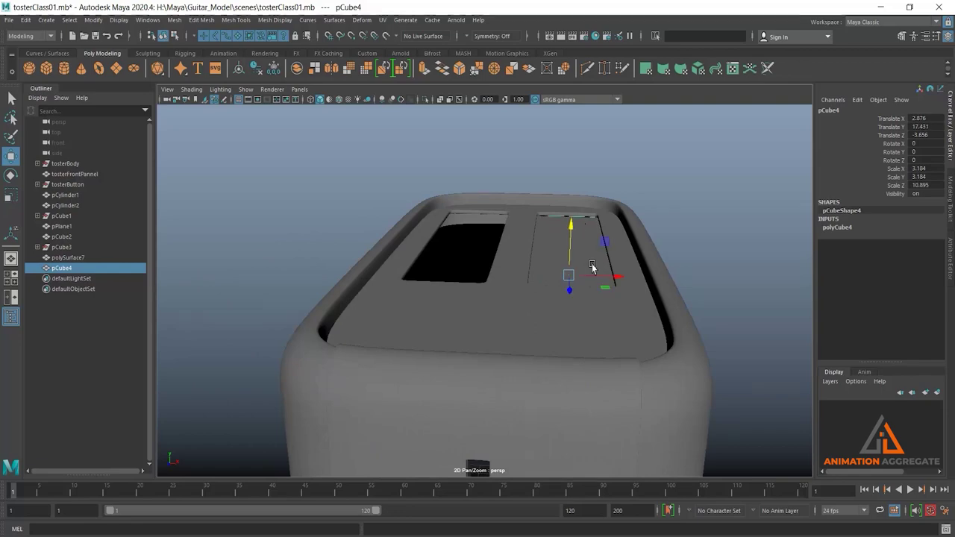
{"action": "mouse_move", "coordinate": [593, 268]}
{"action": "left_mouse_down", "text": "alt"}
{"action": "mouse_move", "coordinate": [577, 316]}
{"action": "mouse_move", "coordinate": [590, 301]}
{"action": "left_mouse_up", "text": "alt"}
{"action": "scroll", "coordinate": [589, 254], "scroll_direction": "up", "scroll_amount": 5}
{"action": "left_click_drag", "start_coordinate": [590, 255], "coordinate": [586, 243], "text": "alt"}
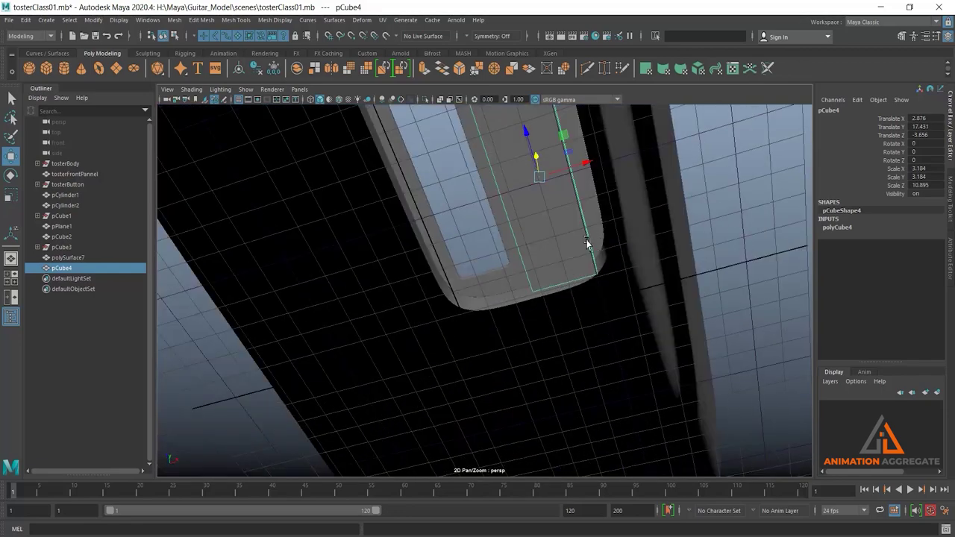
- Select one of the box's faces, inspect it from below, and return to object mode
{"action": "right_click_drag", "start_coordinate": [553, 222], "coordinate": [556, 250]}
{"action": "left_click", "coordinate": [567, 253]}
{"action": "mouse_move", "coordinate": [567, 253]}
{"action": "left_mouse_down", "text": "alt"}
{"action": "mouse_move", "coordinate": [540, 283]}
{"action": "mouse_move", "coordinate": [489, 280]}
{"action": "mouse_move", "coordinate": [486, 296]}
{"action": "left_mouse_up", "text": "alt"}
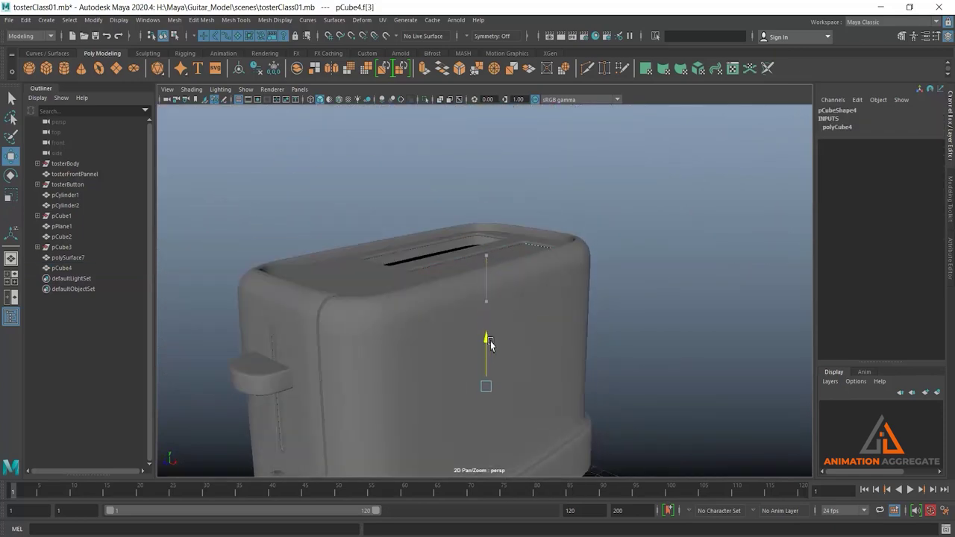
{"action": "left_click_drag", "start_coordinate": [490, 344], "coordinate": [520, 347], "text": "alt"}
{"action": "mouse_move", "coordinate": [519, 352]}
{"action": "left_mouse_down", "text": "alt"}
{"action": "mouse_move", "coordinate": [512, 416]}
{"action": "mouse_move", "coordinate": [496, 337]}
{"action": "left_mouse_up", "text": "alt"}
{"action": "right_click_drag", "start_coordinate": [503, 307], "coordinate": [520, 295]}
{"action": "mouse_move", "coordinate": [520, 294]}
{"action": "left_mouse_down", "text": "alt"}
{"action": "mouse_move", "coordinate": [550, 366]}
{"action": "mouse_move", "coordinate": [575, 271]}
{"action": "left_mouse_up", "text": "alt"}
- Select pCube4's top face and extrude it with an inward Offset of 0.38
{"action": "right_click", "coordinate": [577, 265]}
{"action": "left_click", "coordinate": [577, 294]}
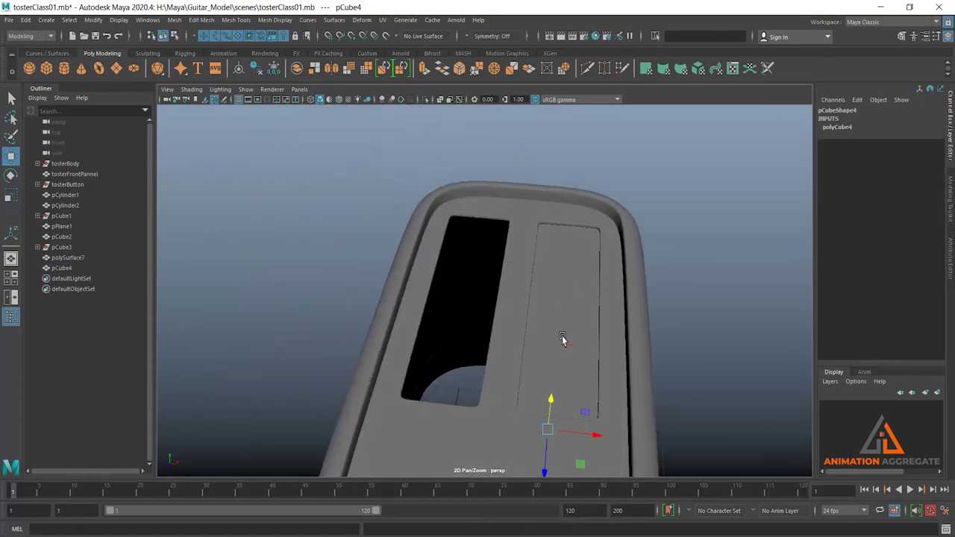
{"action": "left_click", "coordinate": [573, 288]}
{"action": "left_click_drag", "start_coordinate": [620, 346], "coordinate": [706, 235], "text": "alt"}
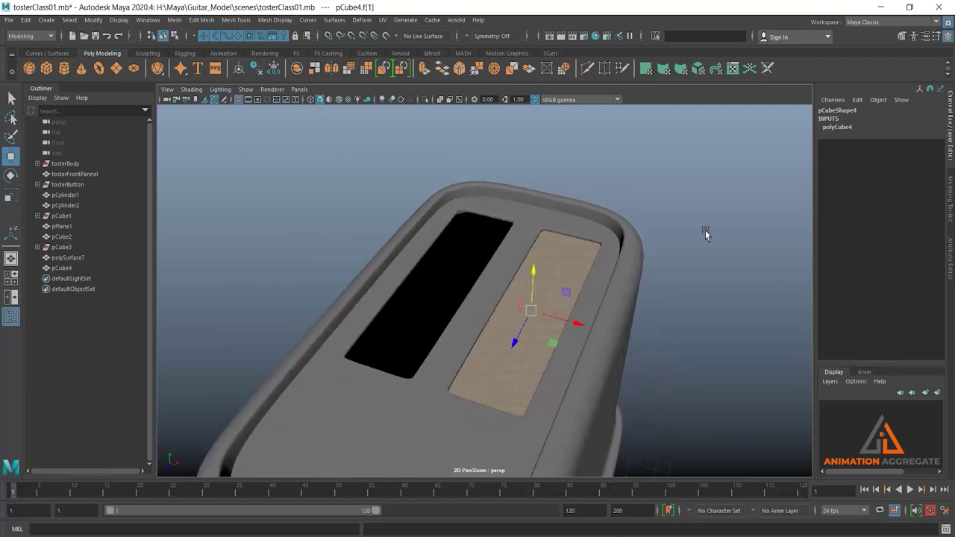
{"action": "right_click_drag", "start_coordinate": [708, 233], "coordinate": [702, 259], "text": "shift"}
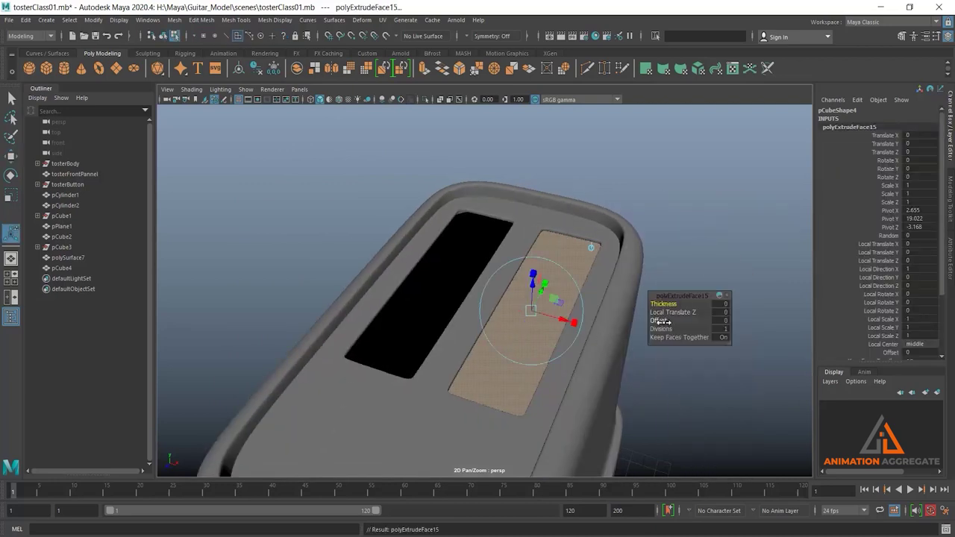
{"action": "mouse_move", "coordinate": [660, 320]}
{"action": "left_mouse_down"}
{"action": "mouse_move", "coordinate": [696, 318]}
{"action": "mouse_move", "coordinate": [685, 324]}
{"action": "left_mouse_up"}
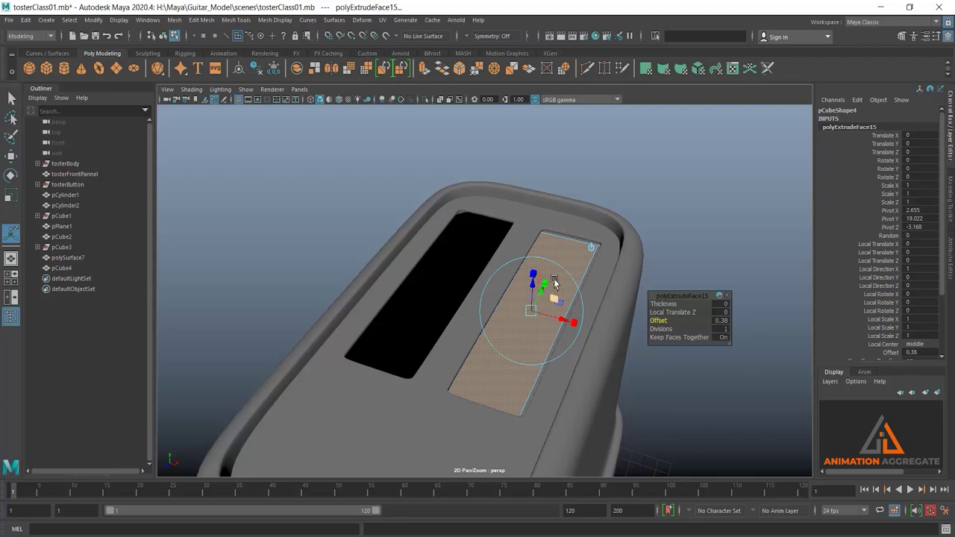
{"action": "left_click_drag", "start_coordinate": [553, 279], "coordinate": [606, 270], "text": "alt"}
- Extrude the inset face again and sink it to Local Translate Z -6.785
{"action": "right_click_drag", "start_coordinate": [708, 190], "coordinate": [683, 226], "text": "shift"}
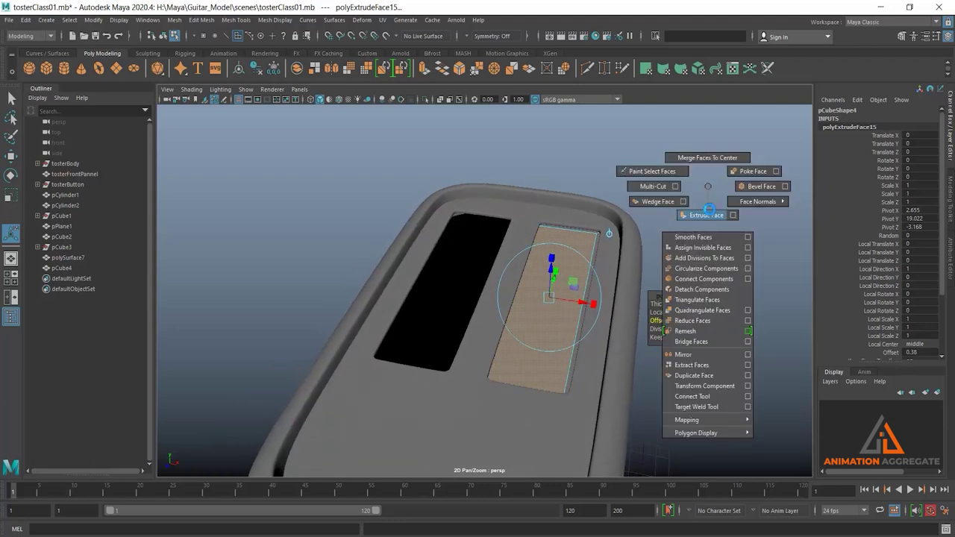
{"action": "key", "text": "3"}
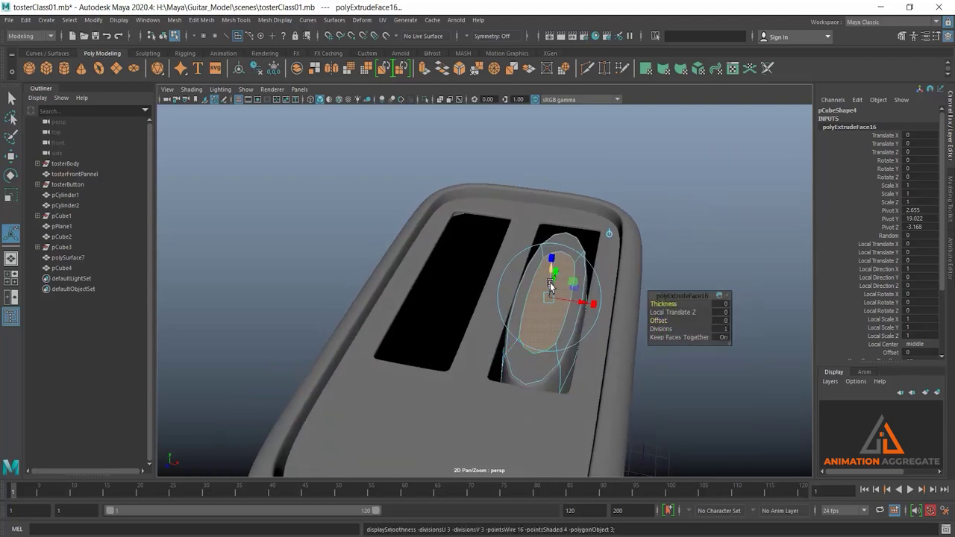
{"action": "key", "text": "1"}
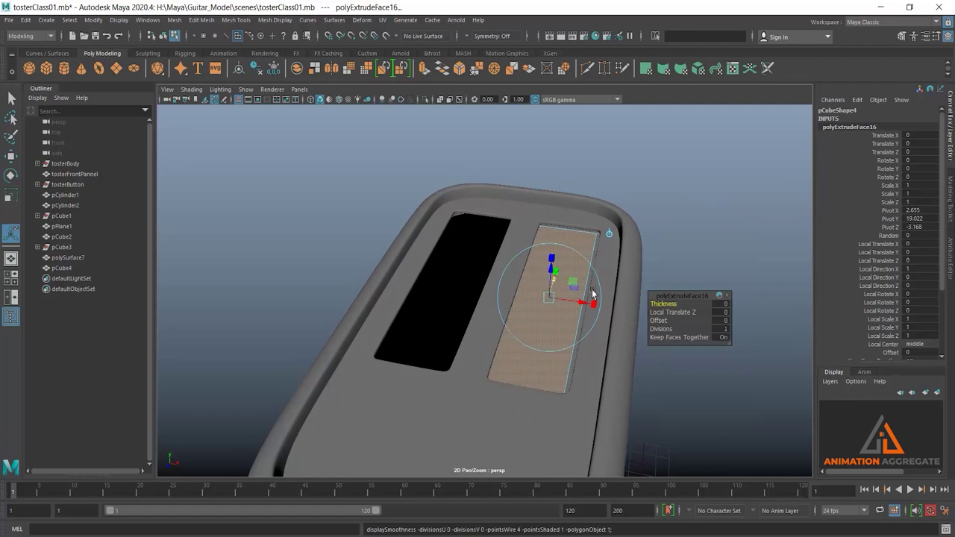
{"action": "left_click_drag", "start_coordinate": [593, 294], "coordinate": [575, 274], "text": "alt"}
{"action": "mouse_move", "coordinate": [521, 228]}
{"action": "left_mouse_down"}
{"action": "mouse_move", "coordinate": [535, 305]}
{"action": "mouse_move", "coordinate": [558, 292]}
{"action": "mouse_move", "coordinate": [548, 277]}
{"action": "left_mouse_up"}
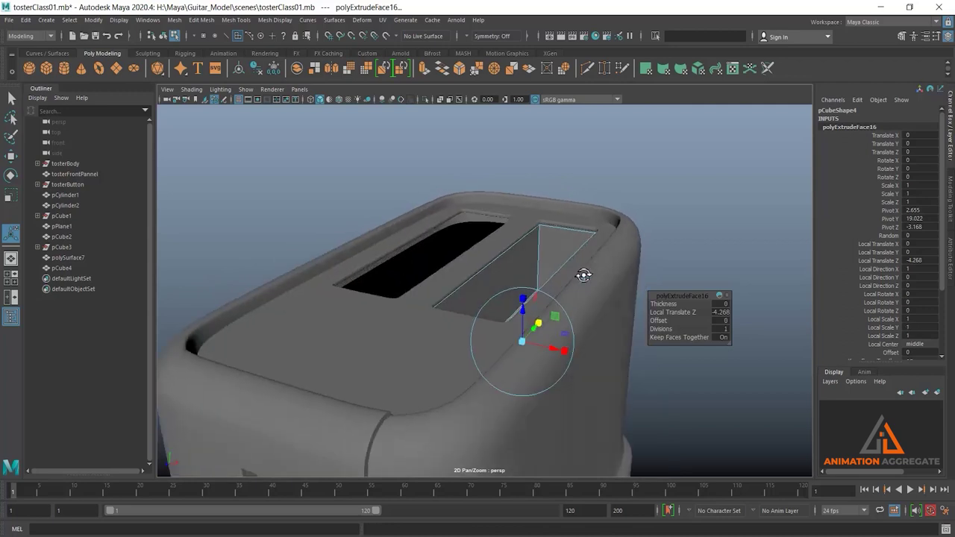
{"action": "left_click_drag", "start_coordinate": [592, 277], "coordinate": [567, 284], "text": "alt"}
{"action": "mouse_move", "coordinate": [524, 312]}
{"action": "left_mouse_down"}
{"action": "mouse_move", "coordinate": [519, 349]}
{"action": "mouse_move", "coordinate": [558, 316]}
{"action": "left_mouse_up"}
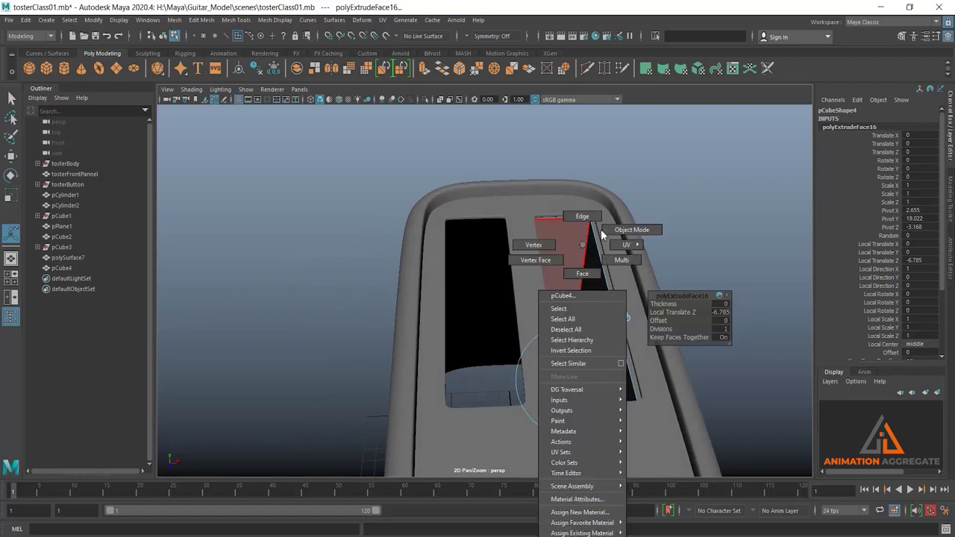
{"action": "right_click_drag", "start_coordinate": [557, 314], "coordinate": [629, 228]}
- Bevel the slot insert block with 2 segments
{"action": "left_click_drag", "start_coordinate": [629, 256], "coordinate": [584, 239], "text": "alt"}
{"action": "scroll", "coordinate": [556, 298], "scroll_direction": "up", "scroll_amount": 3}
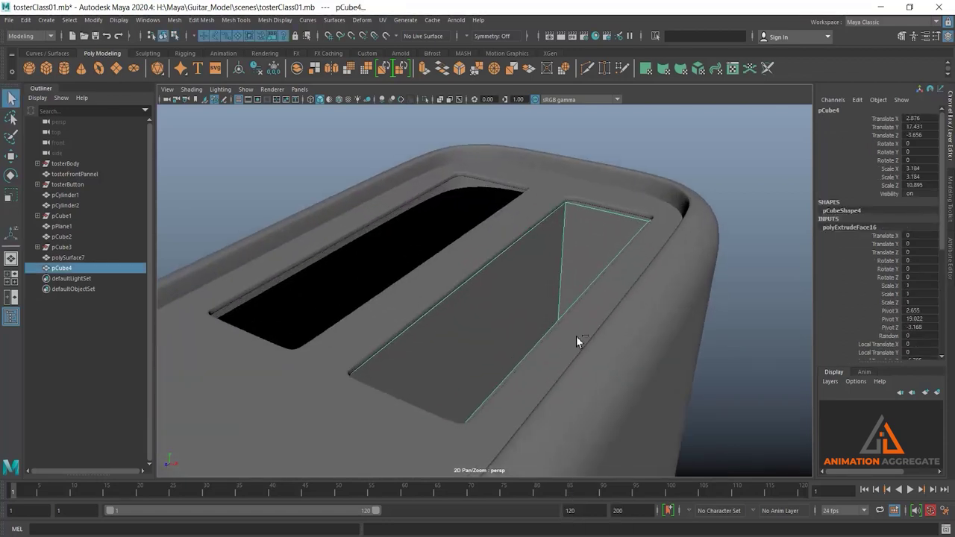
{"action": "key", "text": "ctrl+b"}
{"action": "scroll", "coordinate": [590, 332], "scroll_direction": "up", "scroll_amount": 2}
{"action": "scroll", "coordinate": [590, 332], "scroll_direction": "up", "scroll_amount": 2}
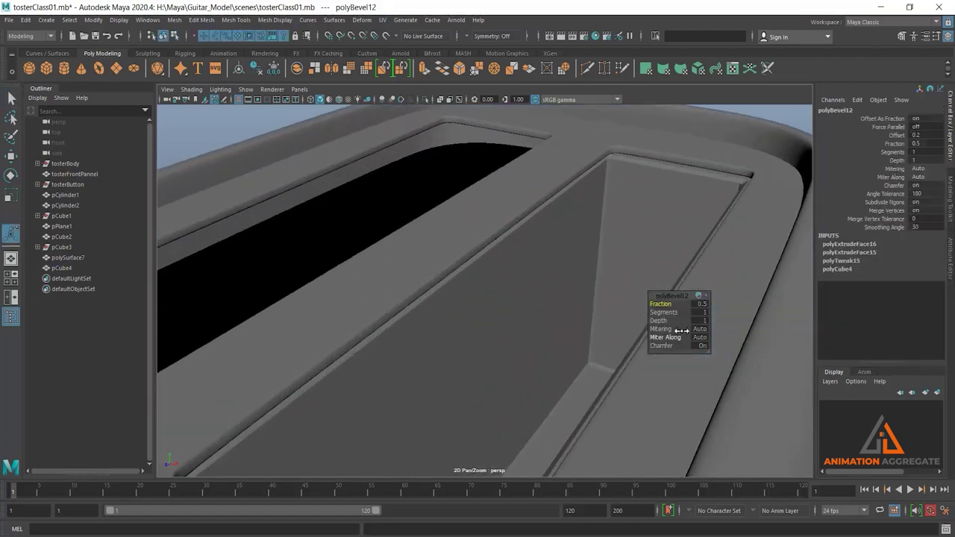
{"action": "type", "text": "2"}
{"action": "key", "text": "Return"}
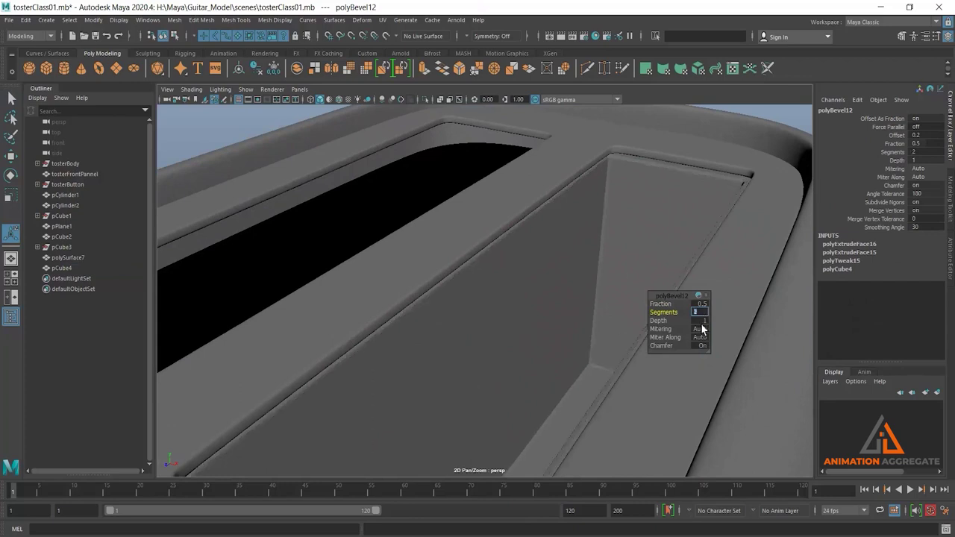
- Mirror pCube4 across X to create the matching insert in the other slot
{"action": "right_click_drag", "start_coordinate": [565, 297], "coordinate": [628, 231]}
{"action": "scroll", "coordinate": [485, 223], "scroll_direction": "down", "scroll_amount": 5}
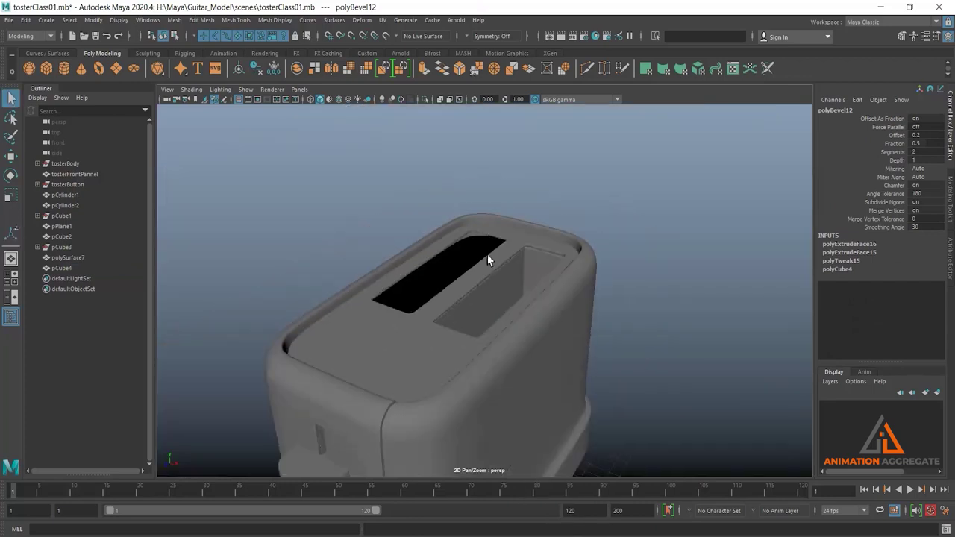
{"action": "mouse_move", "coordinate": [487, 255]}
{"action": "left_mouse_down", "text": "alt"}
{"action": "mouse_move", "coordinate": [523, 340]}
{"action": "mouse_move", "coordinate": [482, 323]}
{"action": "left_mouse_up", "text": "alt"}
{"action": "left_click", "coordinate": [549, 312]}
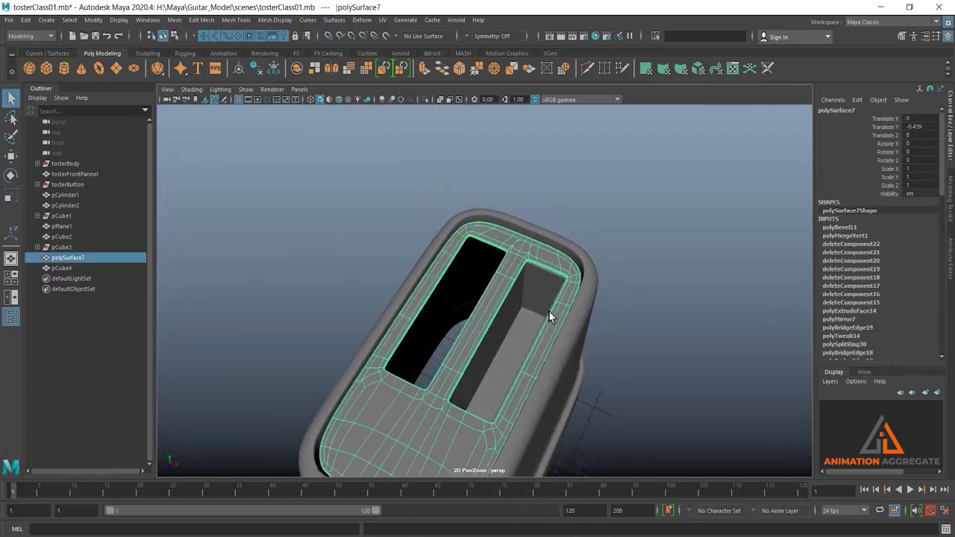
{"action": "left_click", "coordinate": [544, 312]}
{"action": "mouse_move", "coordinate": [644, 201]}
{"action": "right_mouse_down", "text": "shift"}
{"action": "mouse_move", "coordinate": [631, 363]}
{"action": "mouse_move", "coordinate": [630, 319]}
{"action": "right_mouse_up", "text": "shift"}
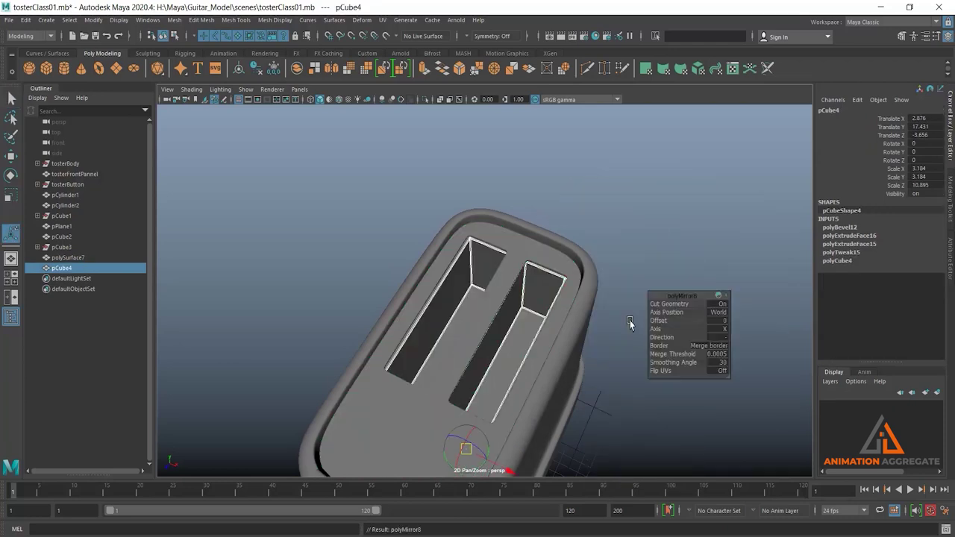
{"action": "mouse_move", "coordinate": [510, 310]}
{"action": "left_mouse_down", "text": "alt"}
{"action": "mouse_move", "coordinate": [601, 208]}
{"action": "mouse_move", "coordinate": [511, 283]}
{"action": "mouse_move", "coordinate": [611, 238]}
{"action": "mouse_move", "coordinate": [547, 271]}
{"action": "mouse_move", "coordinate": [565, 234]}
{"action": "left_mouse_up", "text": "alt"}
{"action": "left_click", "coordinate": [601, 211]}
- Orbit around the toaster to inspect both recessed slot inserts
{"action": "right_click_drag", "start_coordinate": [565, 235], "coordinate": [576, 341], "text": "alt"}
{"action": "mouse_move", "coordinate": [576, 341]}
{"action": "left_mouse_down", "text": "alt"}
{"action": "mouse_move", "coordinate": [548, 277]}
{"action": "mouse_move", "coordinate": [543, 284]}
{"action": "left_mouse_up", "text": "alt"}
{"action": "right_click_drag", "start_coordinate": [544, 284], "coordinate": [554, 336], "text": "alt"}
{"action": "mouse_move", "coordinate": [555, 337]}
{"action": "left_mouse_down", "text": "alt"}
{"action": "mouse_move", "coordinate": [540, 337]}
{"action": "mouse_move", "coordinate": [566, 323]}
{"action": "mouse_move", "coordinate": [557, 286]}
{"action": "left_mouse_up", "text": "alt"}
{"action": "right_click_drag", "start_coordinate": [557, 285], "coordinate": [600, 331], "text": "alt"}
{"action": "left_click_drag", "start_coordinate": [599, 330], "coordinate": [567, 364], "text": "alt"}
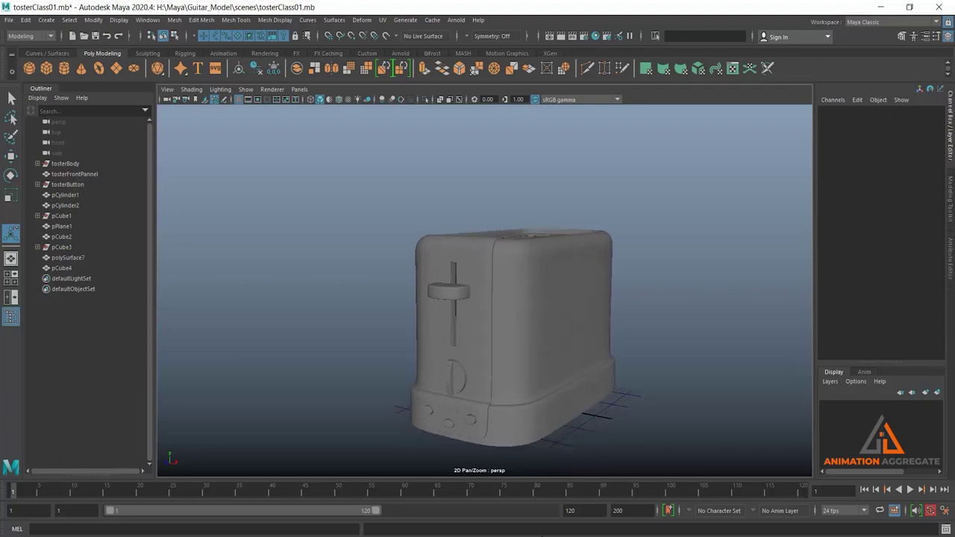
{"action": "key", "text": "alt+Tab"}
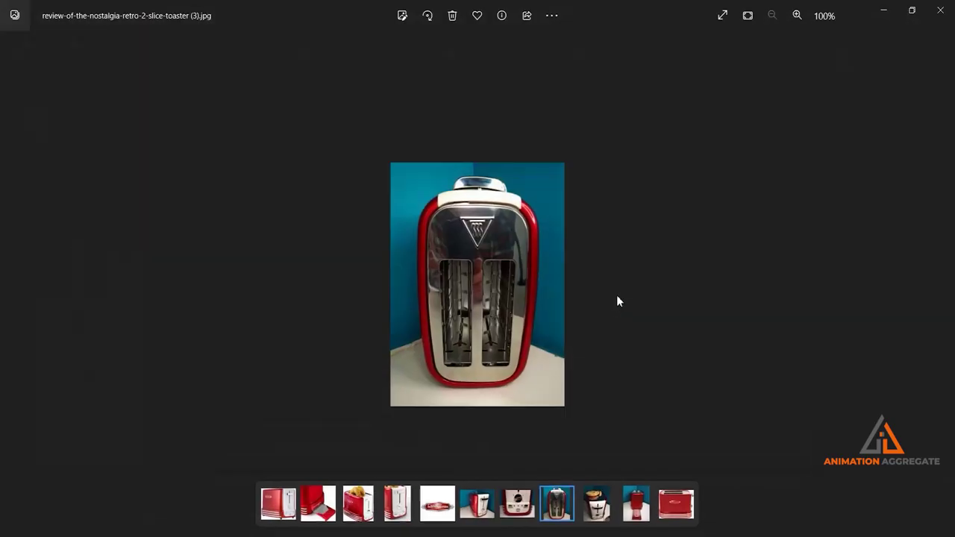
{"action": "key", "text": "Left"}
{"action": "key", "text": "Left"}
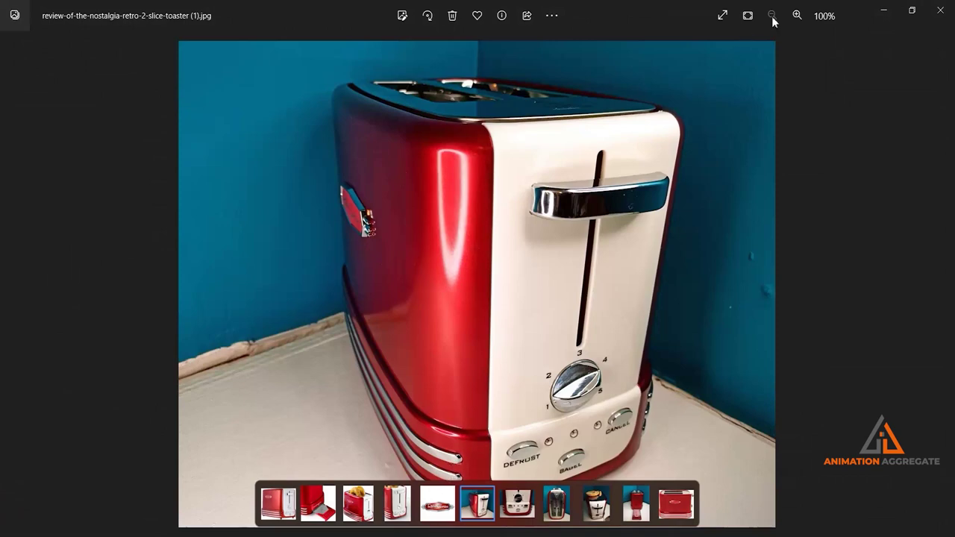
{"action": "left_click", "coordinate": [880, 8]}
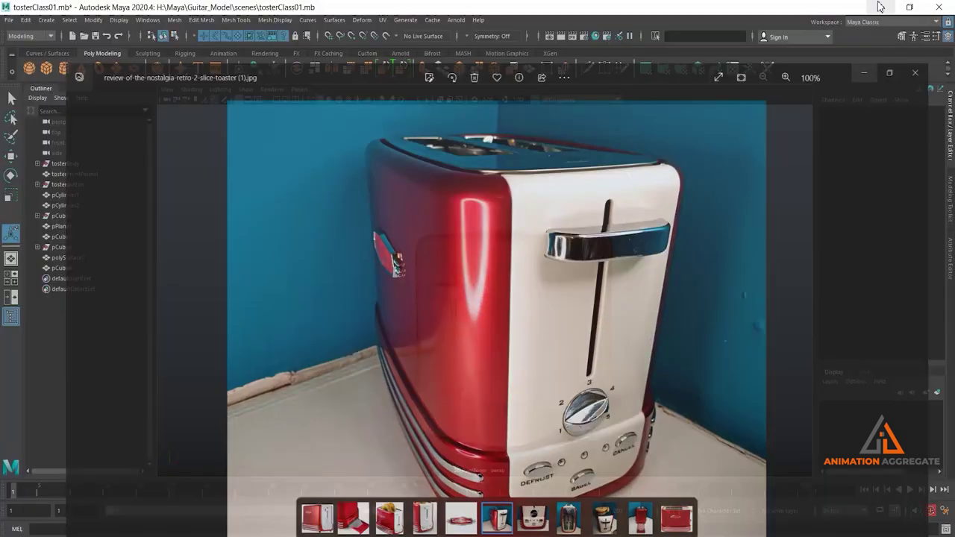
{"action": "scroll", "coordinate": [531, 296], "scroll_direction": "up", "scroll_amount": 2}
{"action": "scroll", "coordinate": [525, 288], "scroll_direction": "up", "scroll_amount": 2}
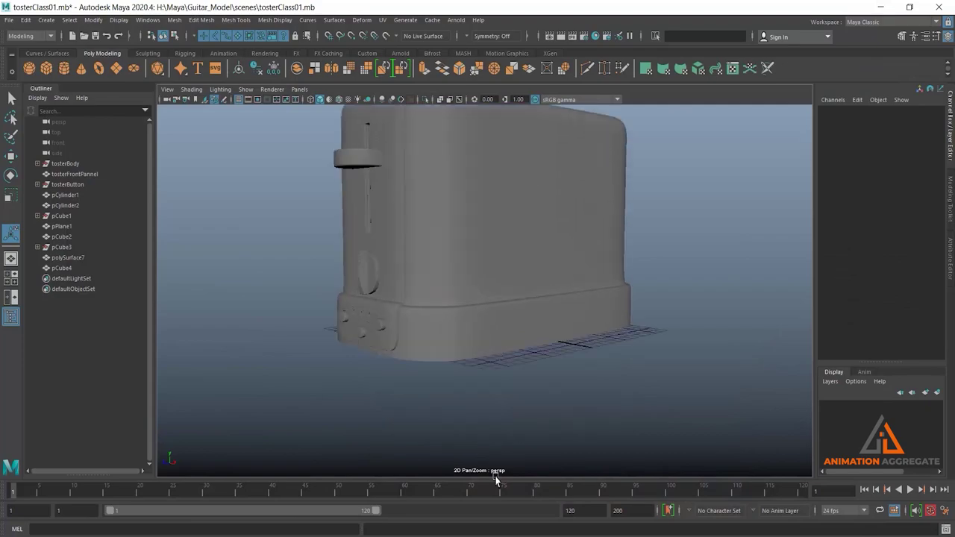
- Select toasterBody and zoom in on its base
{"action": "key", "text": "alt+Tab"}
{"action": "key", "text": "alt+Tab"}
{"action": "middle_click_drag", "start_coordinate": [508, 299], "coordinate": [508, 247]}
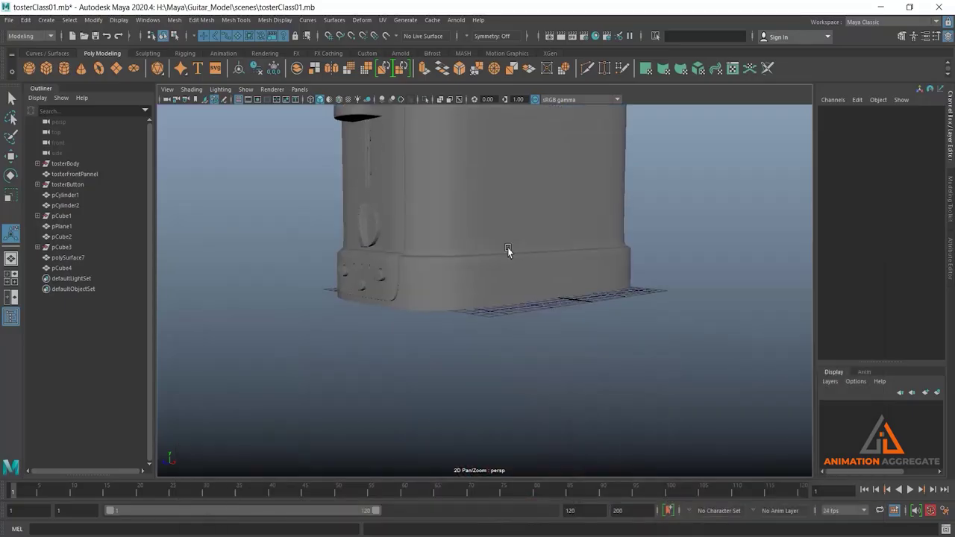
{"action": "left_click", "coordinate": [502, 262]}
{"action": "scroll", "coordinate": [496, 267], "scroll_direction": "up", "scroll_amount": 1}
{"action": "scroll", "coordinate": [485, 263], "scroll_direction": "up", "scroll_amount": 1}
{"action": "scroll", "coordinate": [447, 295], "scroll_direction": "up", "scroll_amount": 3}
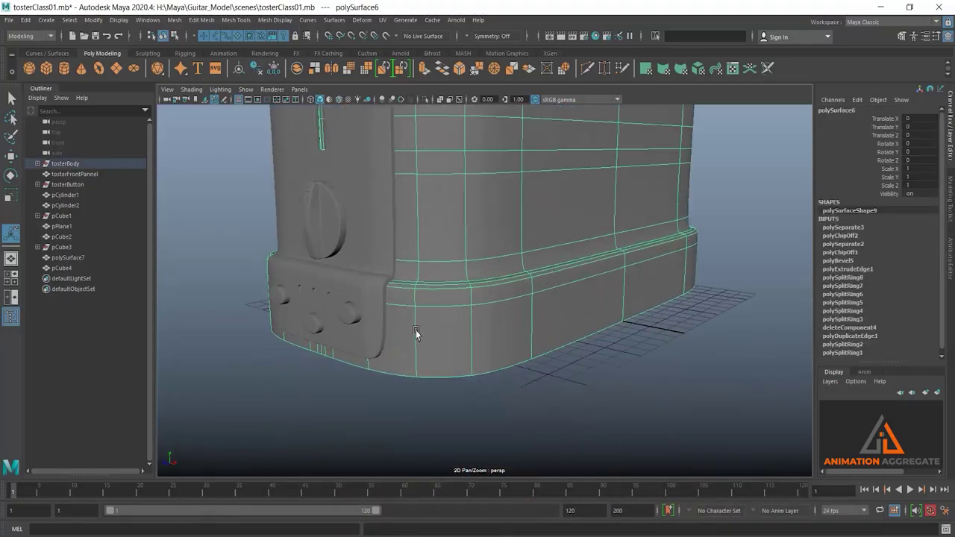
{"action": "scroll", "coordinate": [490, 331], "scroll_direction": "up", "scroll_amount": 1}
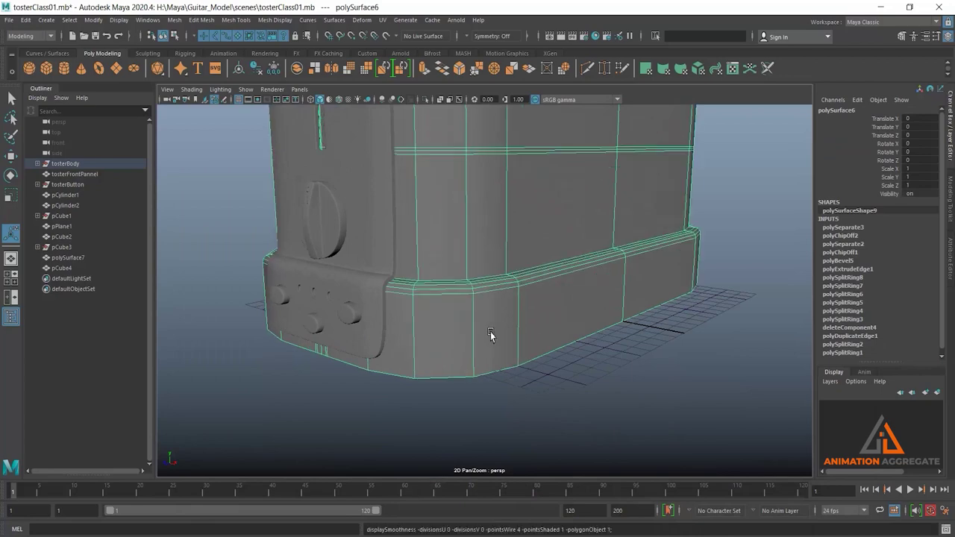
{"action": "scroll", "coordinate": [463, 328], "scroll_direction": "up", "scroll_amount": 2}
{"action": "scroll", "coordinate": [459, 333], "scroll_direction": "up", "scroll_amount": 2}
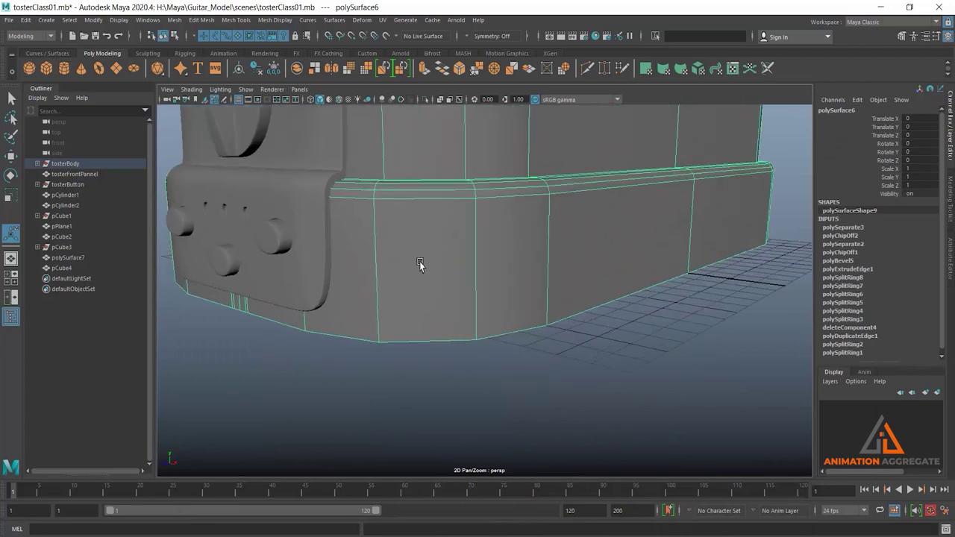
- Insert a horizontal edge loop around the base trim band
{"action": "left_click_drag", "start_coordinate": [420, 263], "coordinate": [503, 362], "text": "alt"}
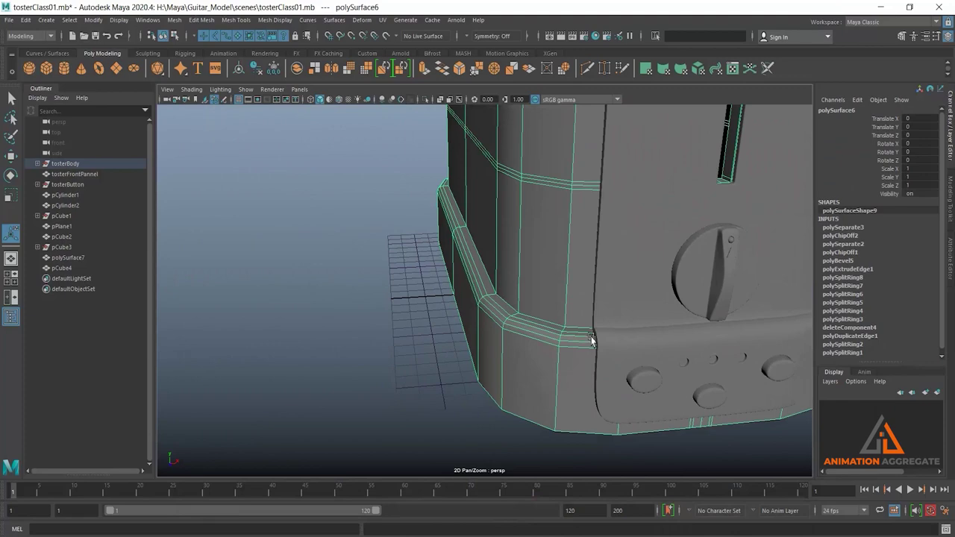
{"action": "mouse_move", "coordinate": [591, 340]}
{"action": "left_mouse_down", "text": "alt"}
{"action": "mouse_move", "coordinate": [492, 326]}
{"action": "mouse_move", "coordinate": [569, 305]}
{"action": "mouse_move", "coordinate": [497, 318]}
{"action": "mouse_move", "coordinate": [593, 279]}
{"action": "left_mouse_up", "text": "alt"}
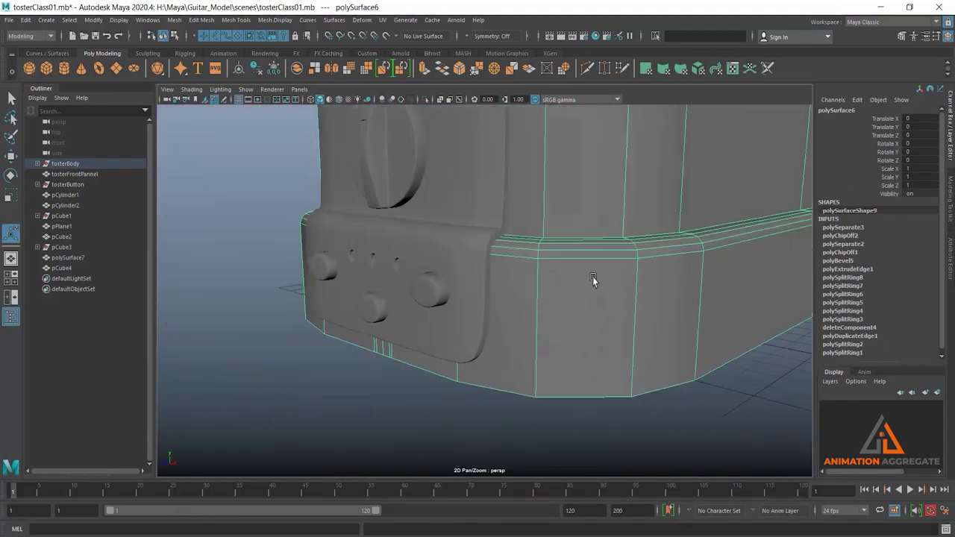
{"action": "right_click_drag", "start_coordinate": [637, 276], "coordinate": [560, 291], "text": "shift"}
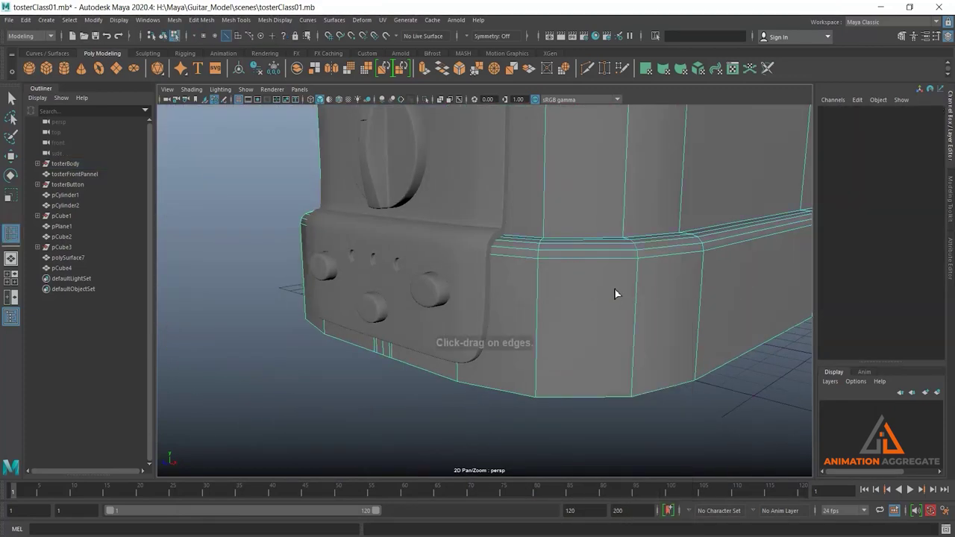
{"action": "left_click_drag", "start_coordinate": [638, 282], "coordinate": [635, 306]}
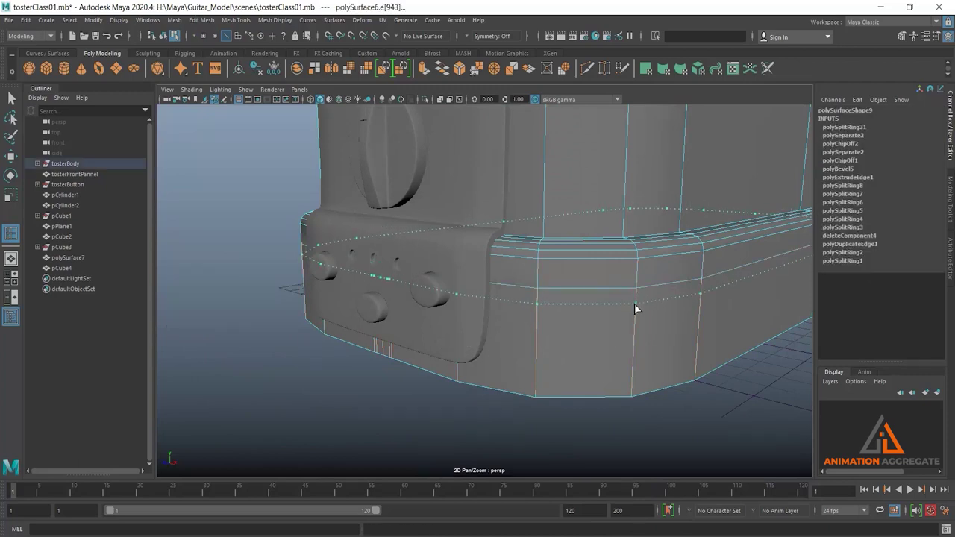
- Commit the second edge loop and select a face on the base trim band
{"action": "left_click", "coordinate": [635, 308]}
{"action": "left_click_drag", "start_coordinate": [565, 265], "coordinate": [544, 249], "text": "alt"}
{"action": "key", "text": "w"}
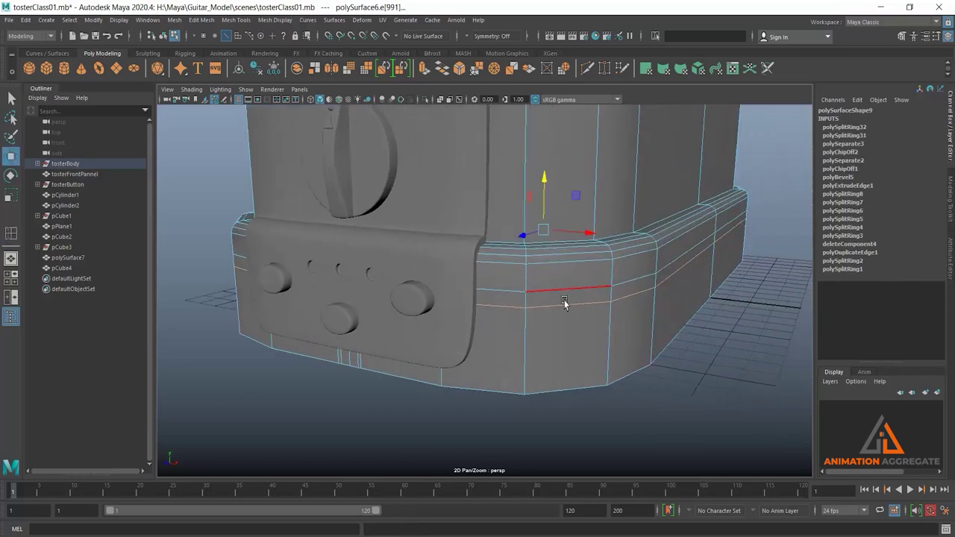
{"action": "right_click_drag", "start_coordinate": [565, 302], "coordinate": [571, 291]}
{"action": "left_click", "coordinate": [569, 298]}
{"action": "key", "text": "f"}
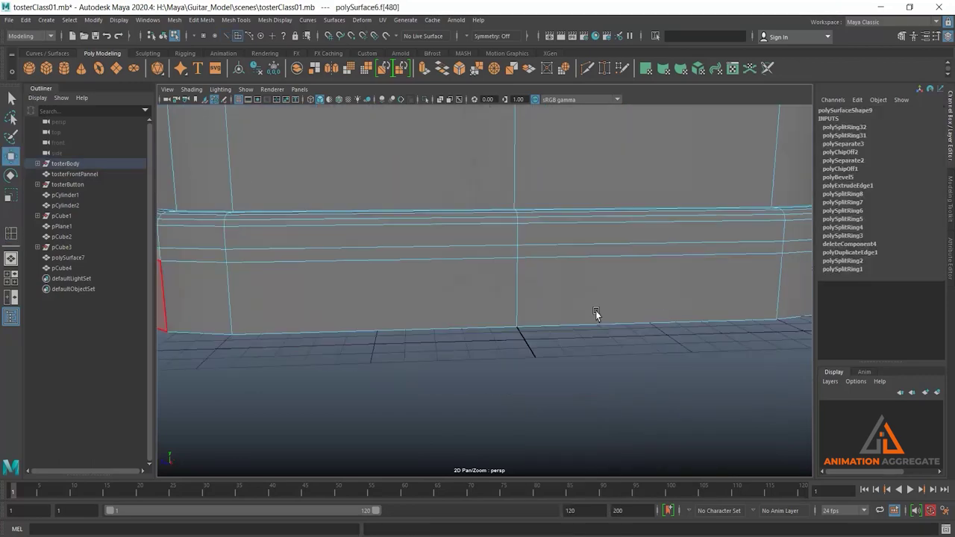
{"action": "scroll", "coordinate": [595, 311], "scroll_direction": "down", "scroll_amount": 3}
{"action": "mouse_move", "coordinate": [597, 303]}
{"action": "left_mouse_down", "text": "alt"}
{"action": "mouse_move", "coordinate": [603, 312]}
{"action": "mouse_move", "coordinate": [550, 299]}
{"action": "mouse_move", "coordinate": [583, 293]}
{"action": "mouse_move", "coordinate": [497, 291]}
{"action": "left_mouse_up", "text": "alt"}
- Select the band's face loops and duplicate them into a separate strip, polySurface9
{"action": "double_click", "coordinate": [541, 279]}
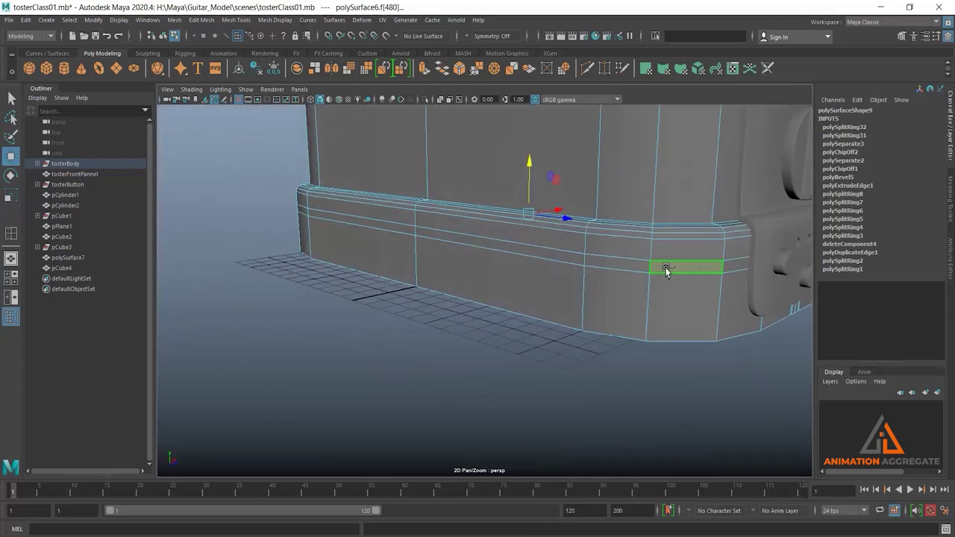
{"action": "double_click", "coordinate": [666, 271]}
{"action": "left_click_drag", "start_coordinate": [697, 310], "coordinate": [698, 239], "text": "alt"}
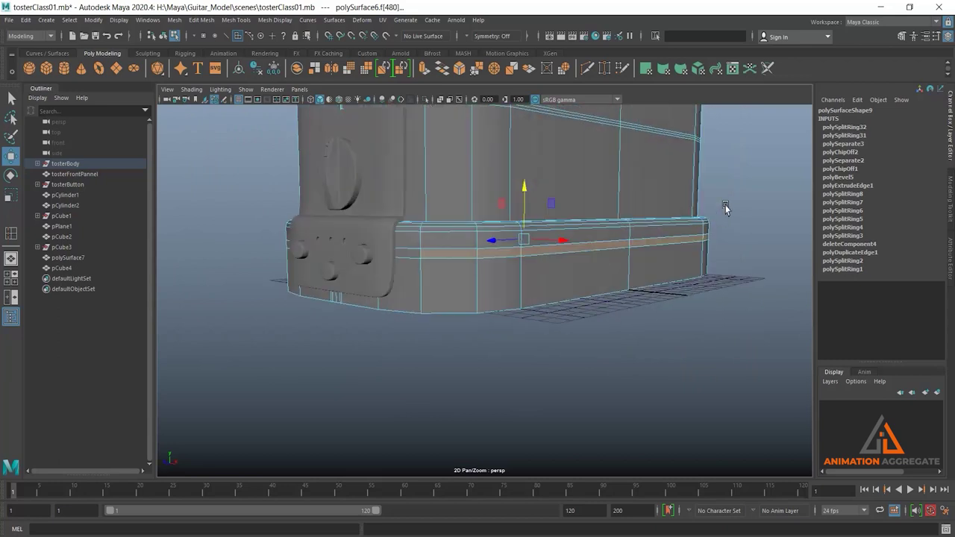
{"action": "right_click_drag", "start_coordinate": [725, 209], "coordinate": [719, 389], "text": "shift"}
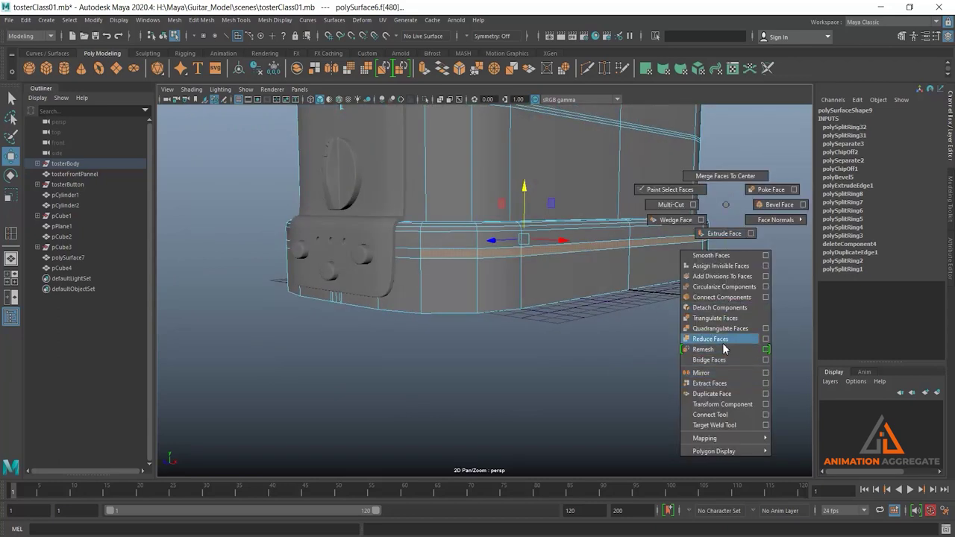
{"action": "right_click_drag", "start_coordinate": [721, 394], "coordinate": [718, 395], "text": "shift"}
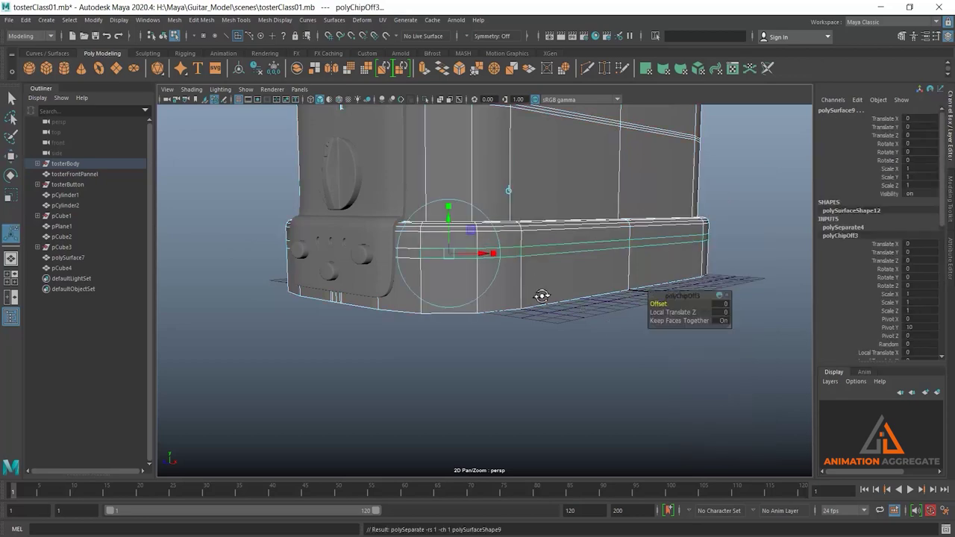
- Extrude the duplicated trim strip's faces to a thickness of 0.2
{"action": "left_click_drag", "start_coordinate": [544, 297], "coordinate": [554, 258], "text": "alt"}
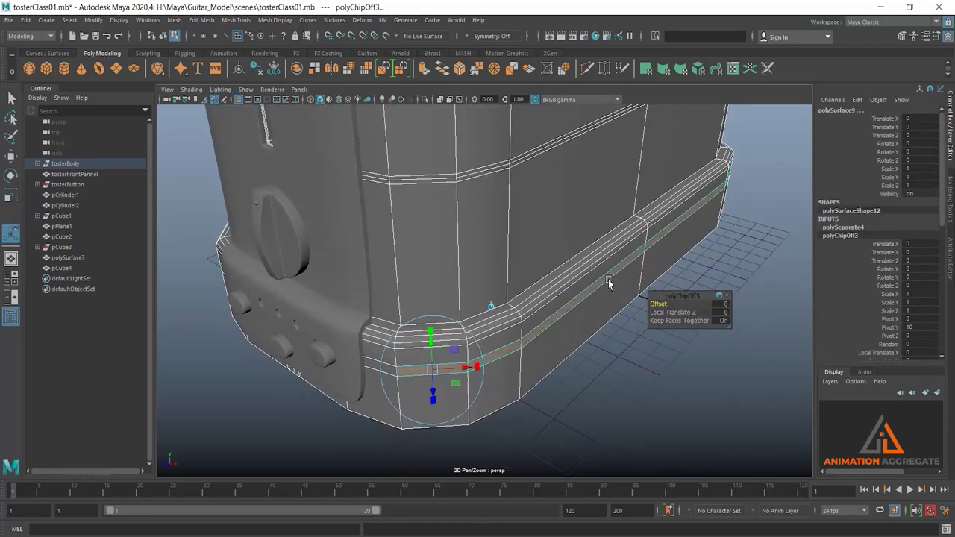
{"action": "right_click_drag", "start_coordinate": [611, 289], "coordinate": [677, 215]}
{"action": "mouse_move", "coordinate": [678, 214]}
{"action": "left_mouse_down", "text": "alt"}
{"action": "mouse_move", "coordinate": [666, 270]}
{"action": "mouse_move", "coordinate": [691, 287]}
{"action": "mouse_move", "coordinate": [703, 254]}
{"action": "left_mouse_up", "text": "alt"}
{"action": "key", "text": "F8"}
{"action": "right_click_drag", "start_coordinate": [704, 254], "coordinate": [701, 223], "text": "shift"}
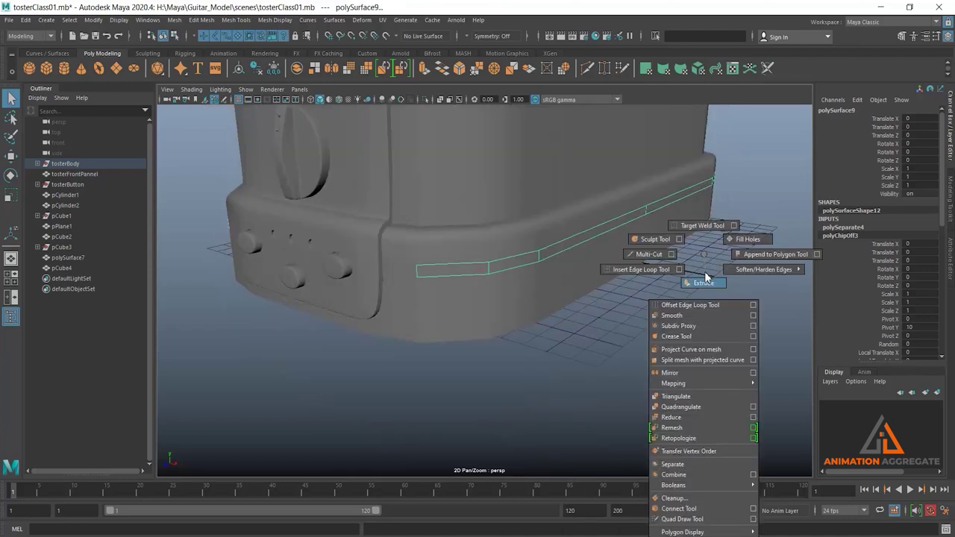
{"action": "mouse_move", "coordinate": [701, 224]}
{"action": "left_mouse_down", "text": "alt"}
{"action": "mouse_move", "coordinate": [657, 299]}
{"action": "mouse_move", "coordinate": [682, 311]}
{"action": "mouse_move", "coordinate": [619, 246]}
{"action": "left_mouse_up", "text": "alt"}
{"action": "scroll", "coordinate": [565, 229], "scroll_direction": "up", "scroll_amount": 3}
{"action": "left_click_drag", "start_coordinate": [565, 228], "coordinate": [575, 299], "text": "alt"}
{"action": "scroll", "coordinate": [639, 268], "scroll_direction": "up", "scroll_amount": 2}
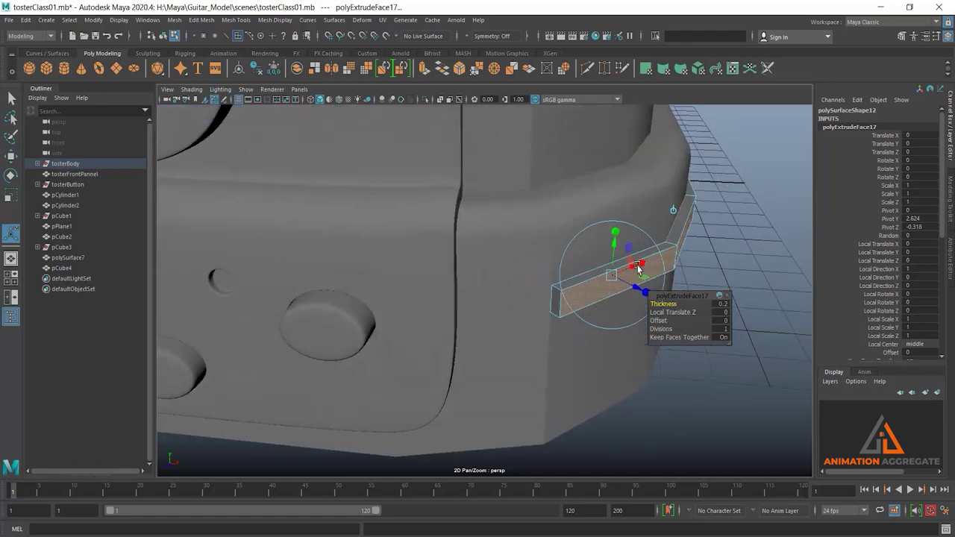
{"action": "key", "text": "q"}
- Select the trim strip's top and bottom long edges along its whole length
{"action": "key", "text": "F10"}
{"action": "left_click", "coordinate": [608, 276]}
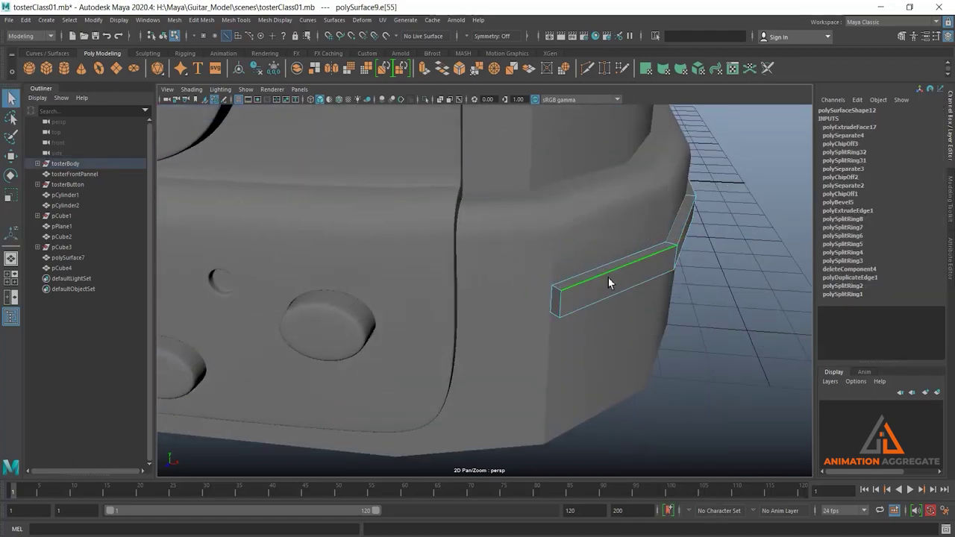
{"action": "left_click", "coordinate": [613, 293]}
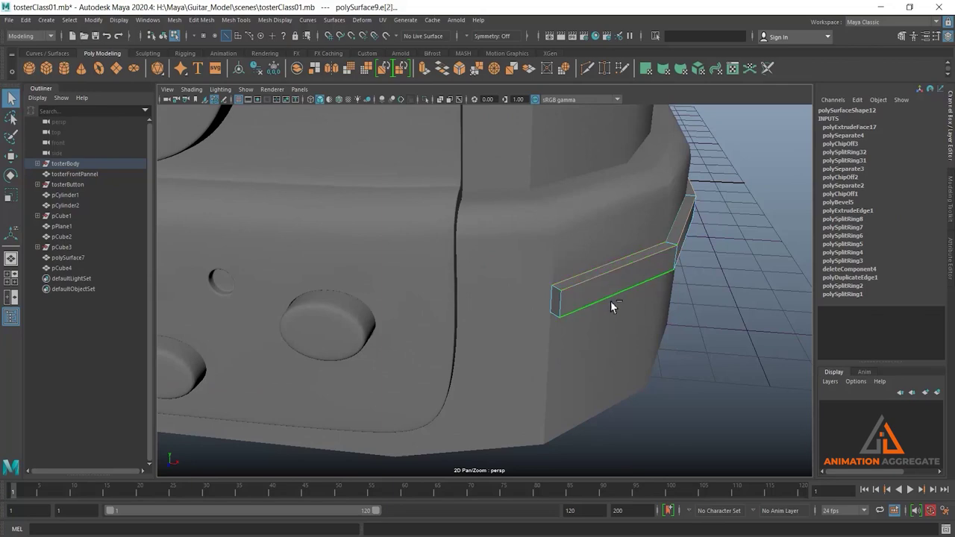
{"action": "mouse_move", "coordinate": [610, 301]}
{"action": "left_mouse_down", "text": "alt"}
{"action": "mouse_move", "coordinate": [620, 189]}
{"action": "mouse_move", "coordinate": [569, 315]}
{"action": "mouse_move", "coordinate": [603, 231]}
{"action": "left_mouse_up", "text": "alt"}
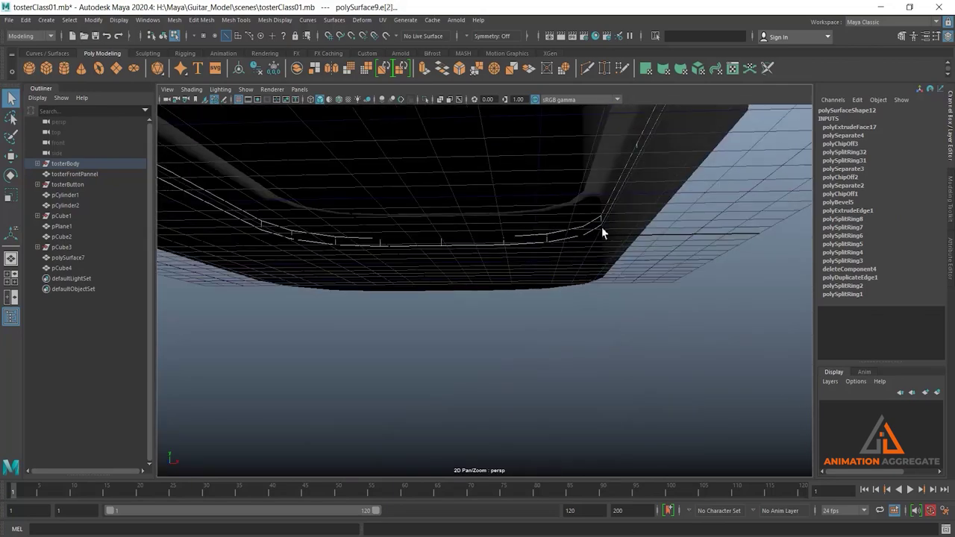
{"action": "mouse_move", "coordinate": [603, 230]}
{"action": "middle_mouse_down", "text": "alt"}
{"action": "mouse_move", "coordinate": [575, 337]}
{"action": "mouse_move", "coordinate": [563, 330]}
{"action": "middle_mouse_up", "text": "alt"}
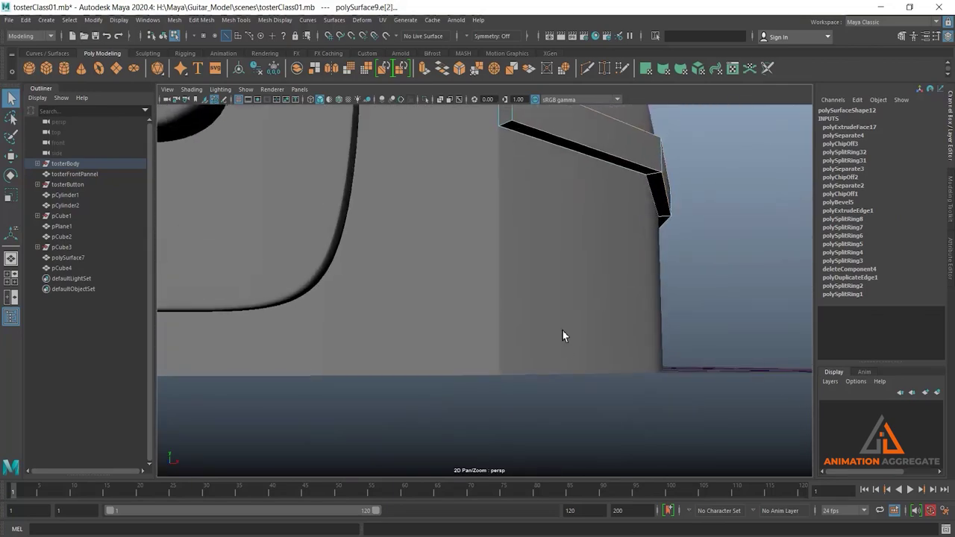
{"action": "left_click", "coordinate": [552, 145]}
{"action": "mouse_move", "coordinate": [510, 124]}
{"action": "left_mouse_down", "text": "alt"}
{"action": "mouse_move", "coordinate": [532, 171]}
{"action": "mouse_move", "coordinate": [455, 310]}
{"action": "left_mouse_up", "text": "alt"}
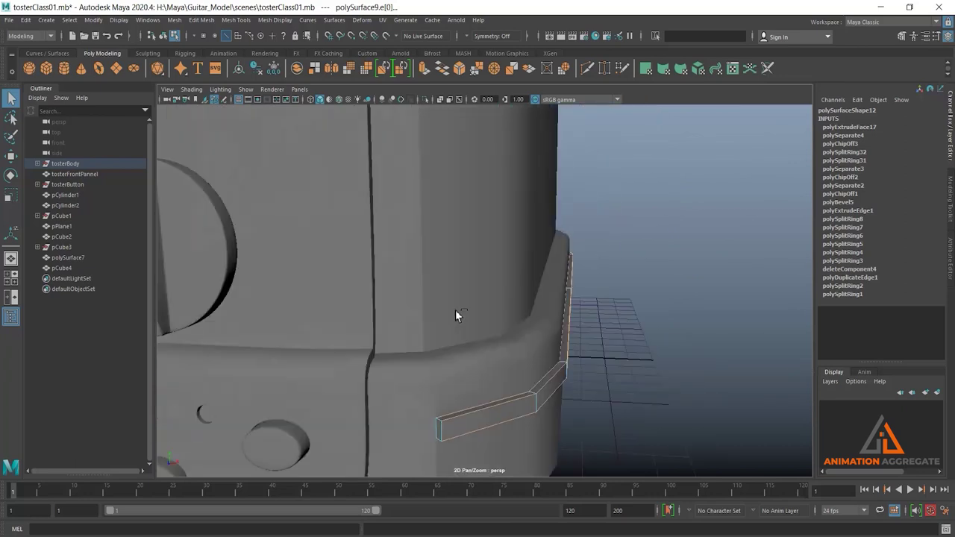
{"action": "mouse_move", "coordinate": [439, 401]}
{"action": "left_mouse_down"}
{"action": "mouse_move", "coordinate": [465, 458]}
{"action": "mouse_move", "coordinate": [478, 451]}
{"action": "left_mouse_up"}
{"action": "mouse_move", "coordinate": [480, 323]}
{"action": "left_mouse_down", "text": "alt"}
{"action": "mouse_move", "coordinate": [506, 308]}
{"action": "mouse_move", "coordinate": [464, 306]}
{"action": "left_mouse_up", "text": "alt"}
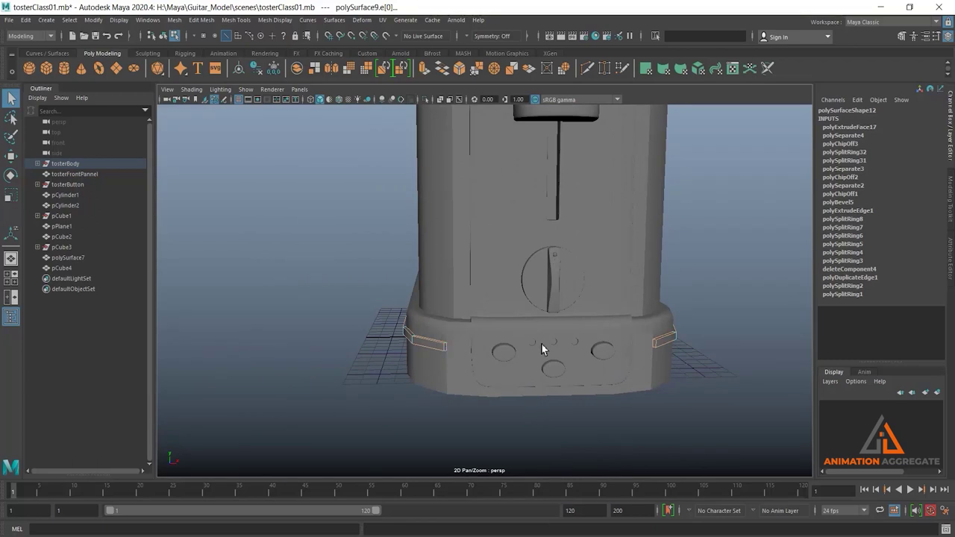
{"action": "mouse_move", "coordinate": [542, 344]}
{"action": "left_mouse_down", "text": "alt"}
{"action": "mouse_move", "coordinate": [589, 327]}
{"action": "mouse_move", "coordinate": [586, 300]}
{"action": "mouse_move", "coordinate": [502, 306]}
{"action": "left_mouse_up", "text": "alt"}
{"action": "scroll", "coordinate": [589, 326], "scroll_direction": "up", "scroll_amount": 2}
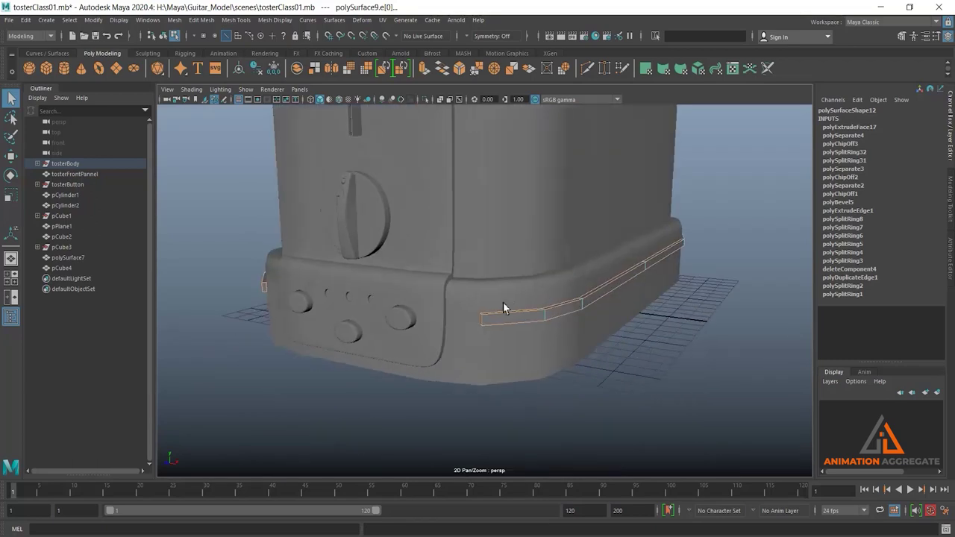
{"action": "middle_click_drag", "start_coordinate": [503, 307], "coordinate": [552, 302], "text": "alt"}
{"action": "scroll", "coordinate": [552, 302], "scroll_direction": "up", "scroll_amount": 2}
{"action": "mouse_move", "coordinate": [537, 347]}
{"action": "left_mouse_down", "text": "alt"}
{"action": "mouse_move", "coordinate": [596, 363]}
{"action": "mouse_move", "coordinate": [590, 351]}
{"action": "left_mouse_up", "text": "alt"}
- Bevel the strip's selected edges with 2 segments
{"action": "key", "text": "ctrl+b"}
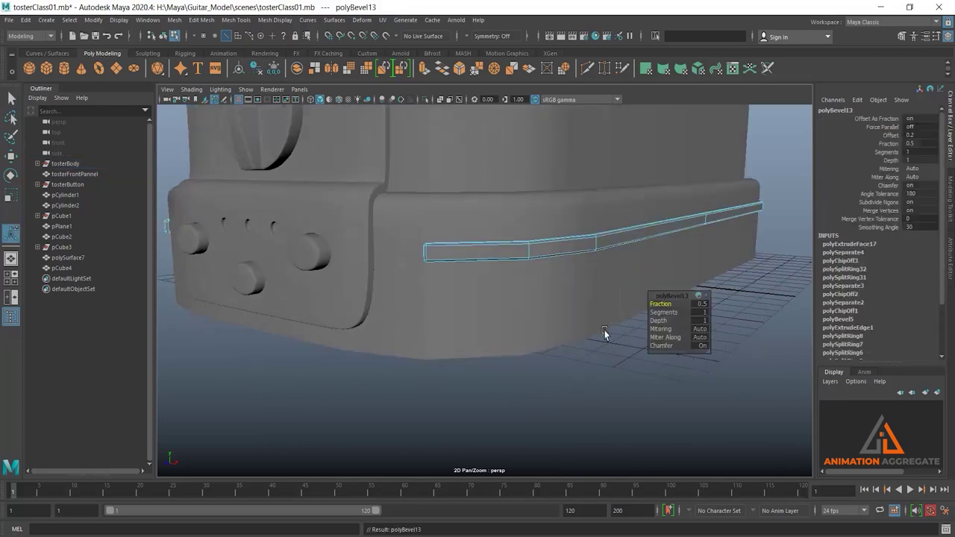
{"action": "left_click_drag", "start_coordinate": [525, 292], "coordinate": [624, 341], "text": "alt"}
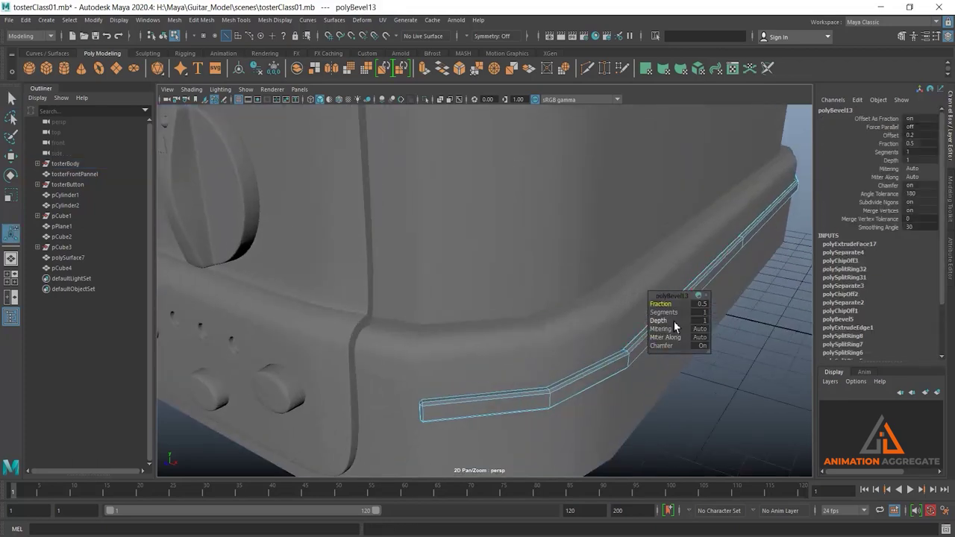
{"action": "type", "text": "2"}
{"action": "key", "text": "Return"}
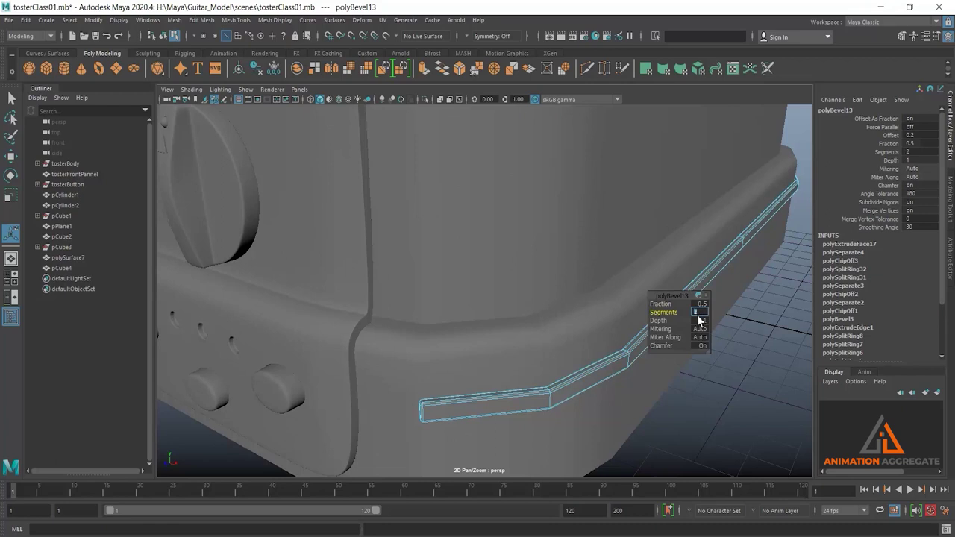
- Duplicate the trim strip twice, moving each copy lower around the base (Translate Y -0.067)
{"action": "right_click_drag", "start_coordinate": [548, 401], "coordinate": [603, 256]}
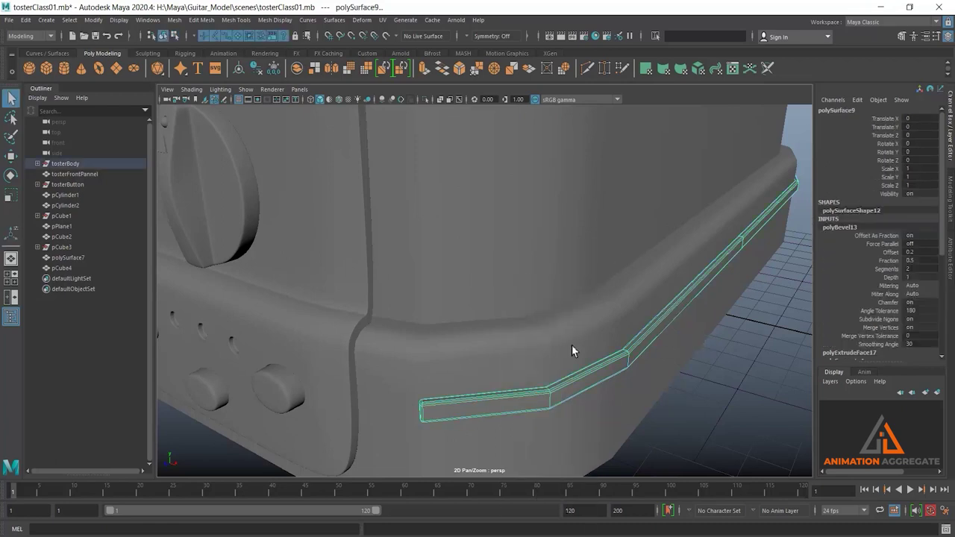
{"action": "mouse_move", "coordinate": [581, 382]}
{"action": "left_mouse_down", "text": "alt"}
{"action": "mouse_move", "coordinate": [577, 355]}
{"action": "mouse_move", "coordinate": [608, 382]}
{"action": "left_mouse_up", "text": "alt"}
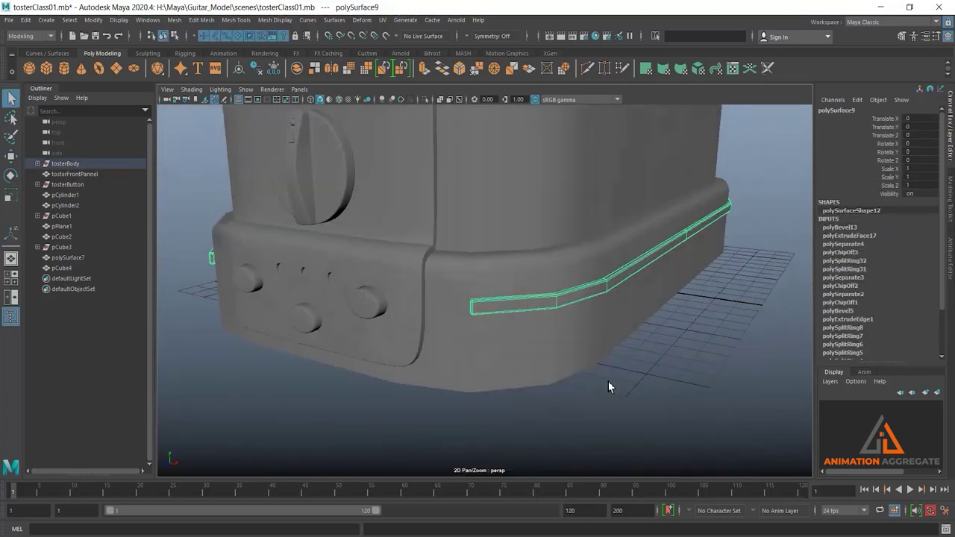
{"action": "key", "text": "ctrl+d"}
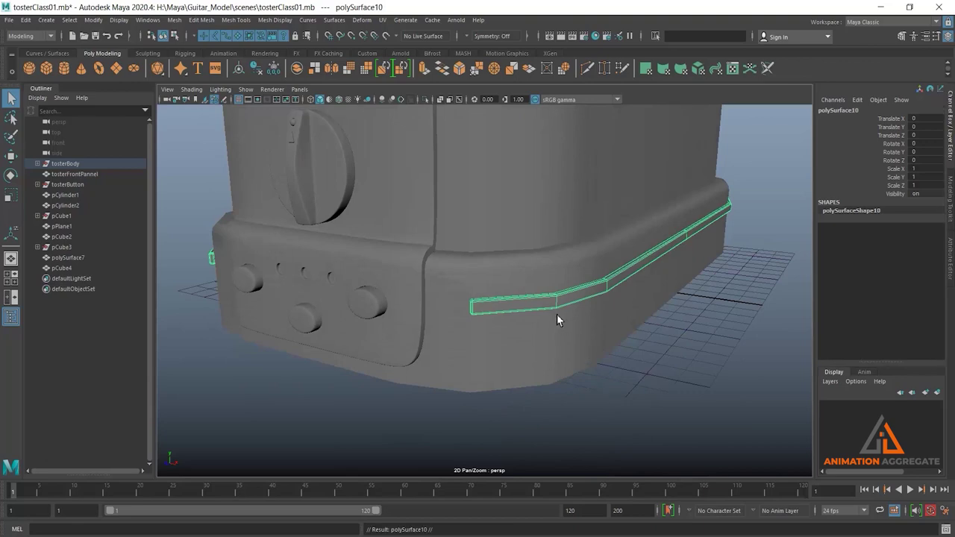
{"action": "mouse_move", "coordinate": [629, 358]}
{"action": "left_mouse_down", "text": "alt"}
{"action": "mouse_move", "coordinate": [548, 279]}
{"action": "mouse_move", "coordinate": [523, 318]}
{"action": "left_mouse_up", "text": "alt"}
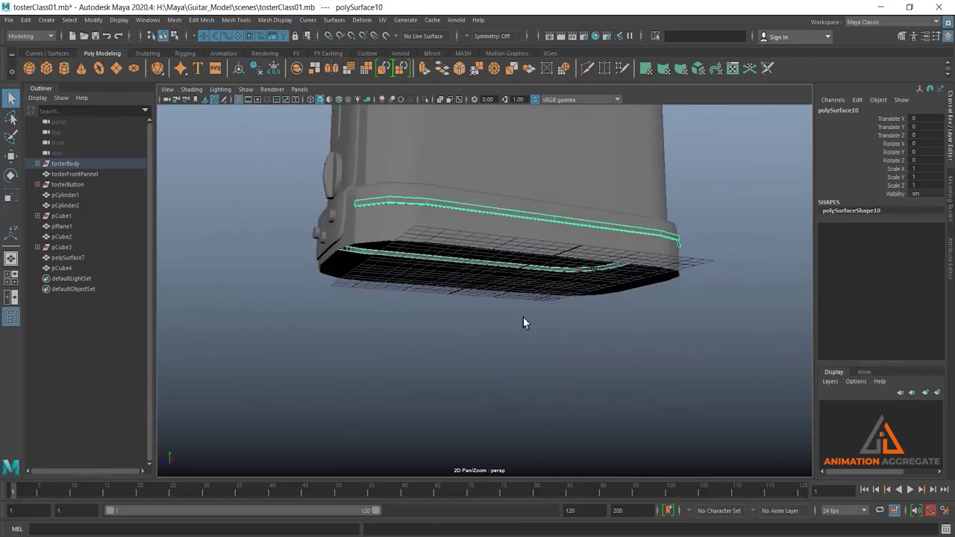
{"action": "key", "text": "w"}
{"action": "left_click_drag", "start_coordinate": [464, 303], "coordinate": [388, 202], "text": "alt"}
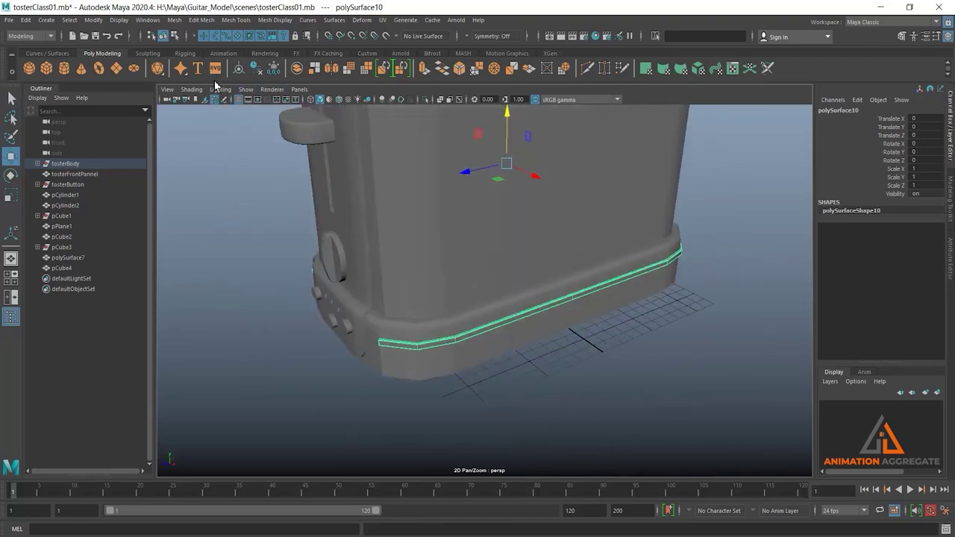
{"action": "mouse_move", "coordinate": [483, 279]}
{"action": "left_mouse_down", "text": "alt"}
{"action": "mouse_move", "coordinate": [511, 206]}
{"action": "mouse_move", "coordinate": [503, 211]}
{"action": "left_mouse_up", "text": "alt"}
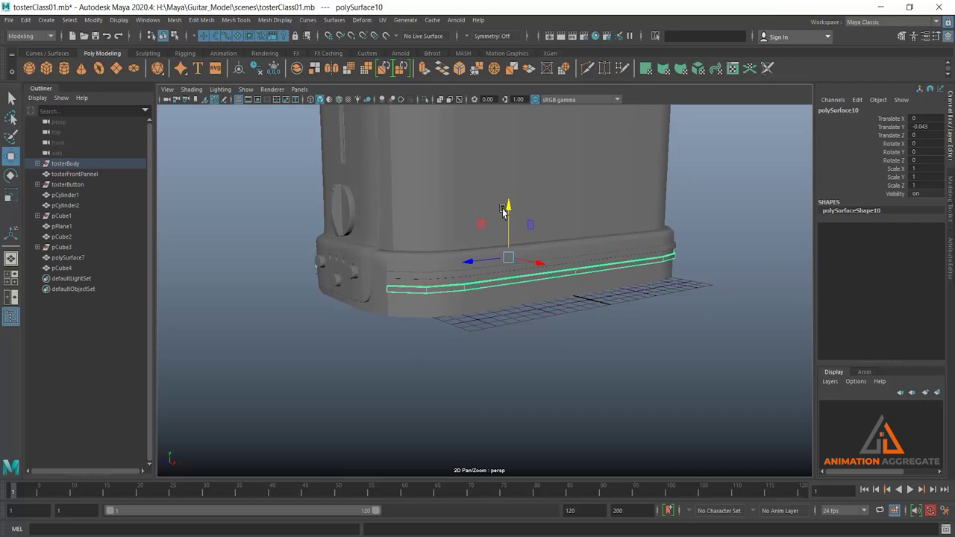
{"action": "key", "text": "ctrl+d"}
{"action": "mouse_move", "coordinate": [506, 213]}
{"action": "left_mouse_down"}
{"action": "mouse_move", "coordinate": [503, 252]}
{"action": "mouse_move", "coordinate": [452, 261]}
{"action": "mouse_move", "coordinate": [468, 317]}
{"action": "left_mouse_up"}
{"action": "scroll", "coordinate": [466, 269], "scroll_direction": "down", "scroll_amount": 5}
{"action": "scroll", "coordinate": [482, 316], "scroll_direction": "down", "scroll_amount": 3}
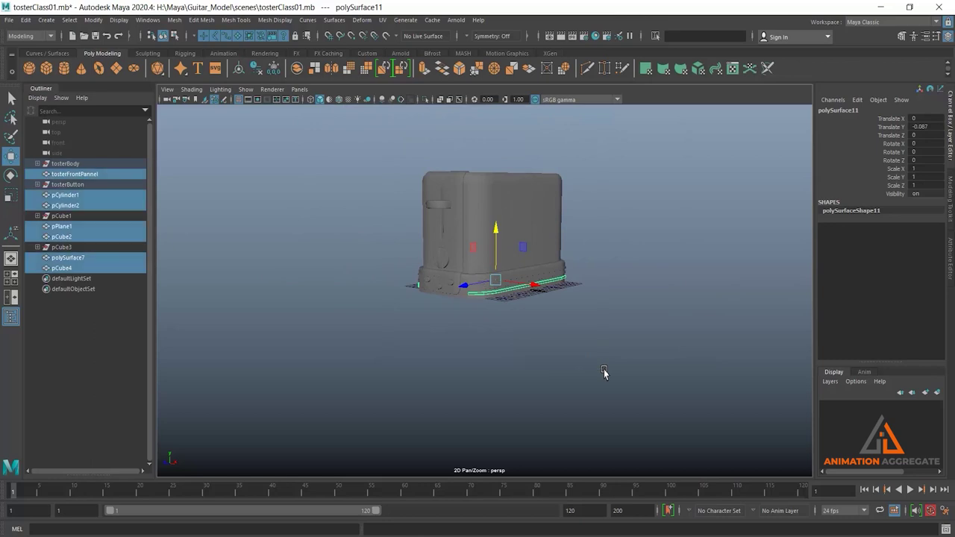
- Turn on smooth mesh preview (3) for the toaster parts, deselect, and frame the toaster
{"action": "key", "text": "ctrl+z"}
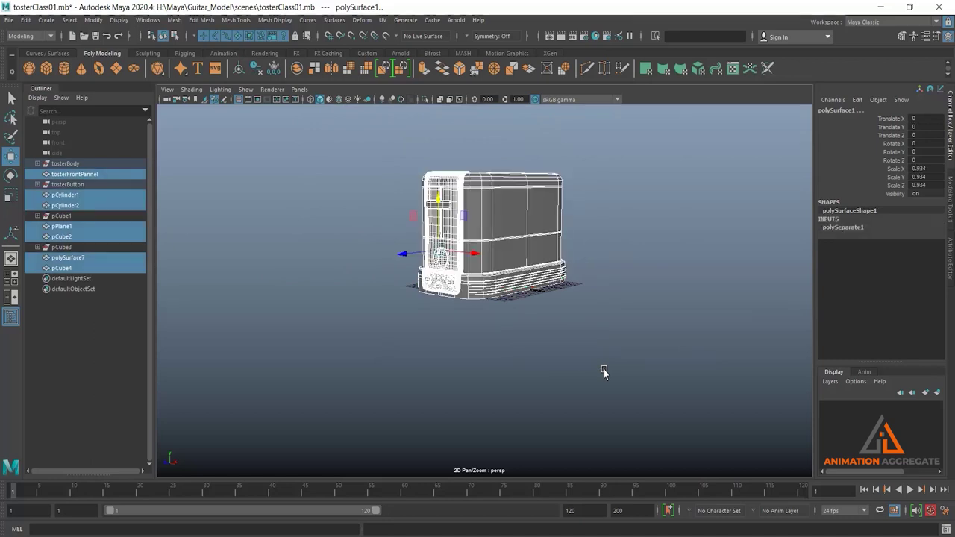
{"action": "key", "text": "3"}
{"action": "left_click", "coordinate": [654, 303]}
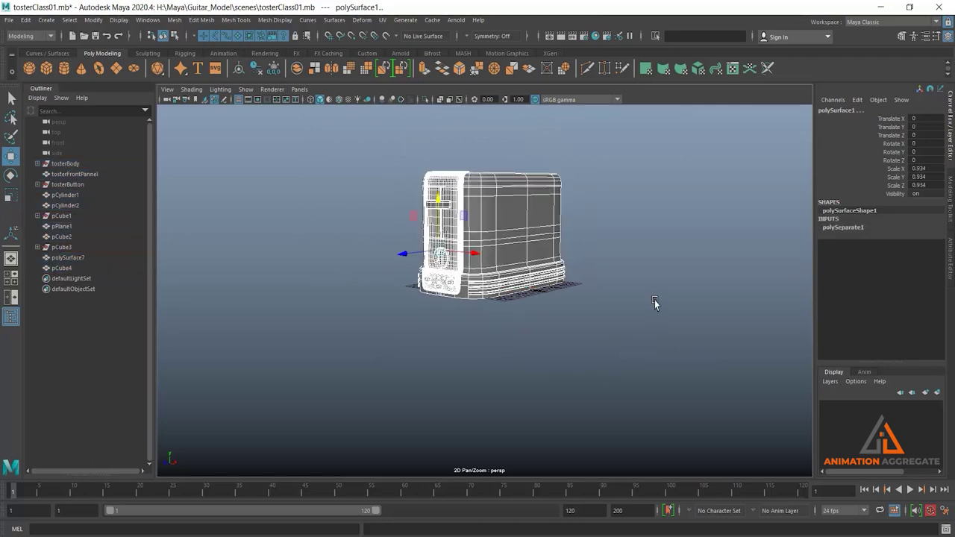
{"action": "scroll", "coordinate": [597, 284], "scroll_direction": "up", "scroll_amount": 5}
{"action": "left_click_drag", "start_coordinate": [626, 345], "coordinate": [572, 329], "text": "alt"}
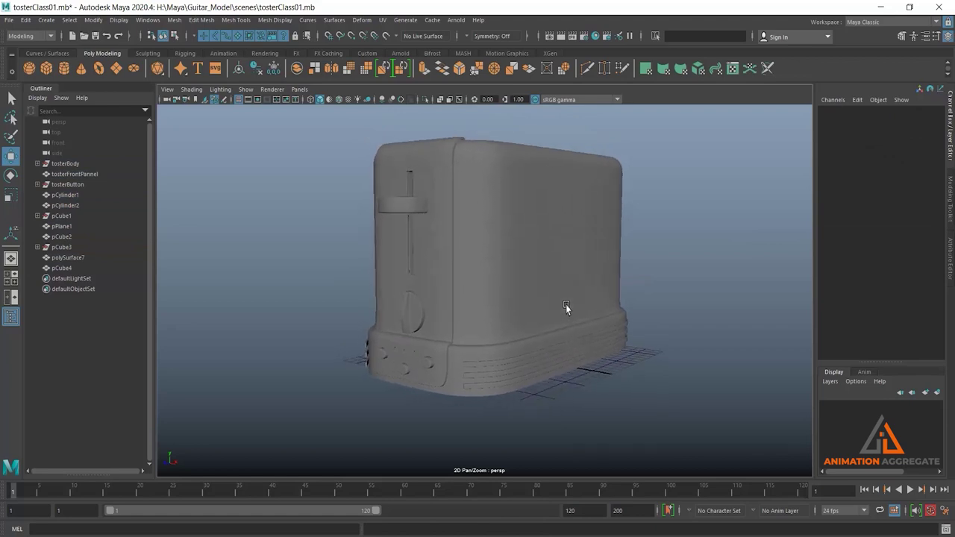
{"action": "middle_click_drag", "start_coordinate": [565, 305], "coordinate": [567, 314], "text": "alt"}
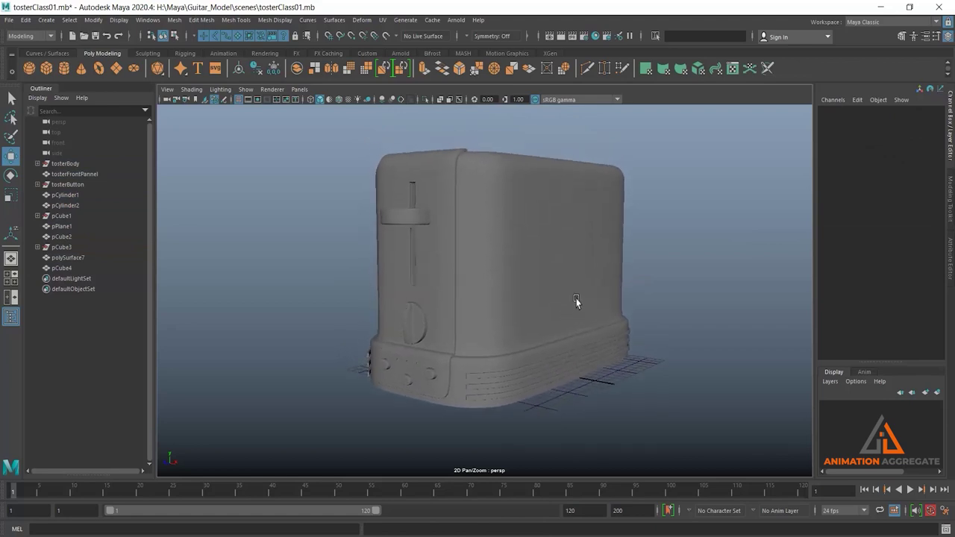